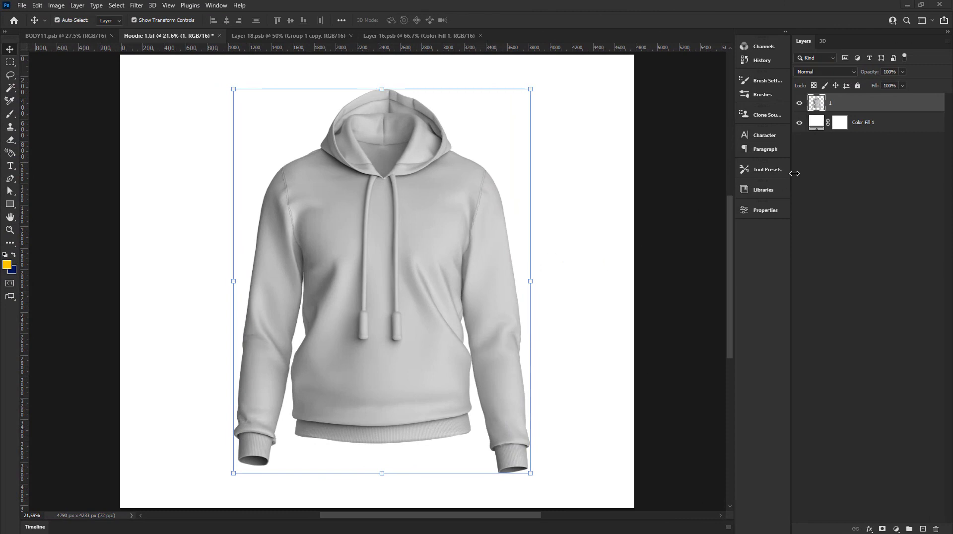
# Step: Duplicate hoodie layer 1 twice, making 1 copy and 1 copy 2, and hide layer 1
pyautogui.rightClick(835, 111)
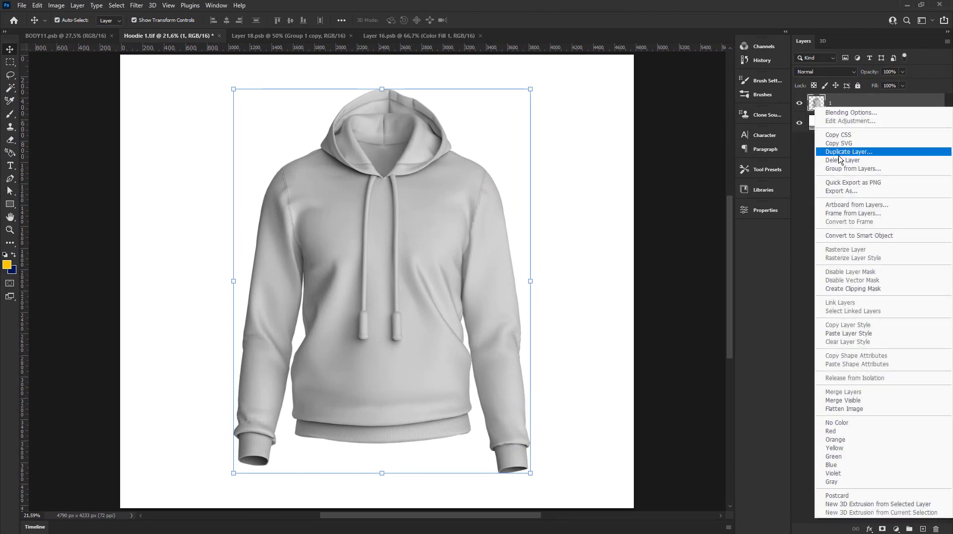
pyautogui.click(839, 152)
pyautogui.click(558, 153)
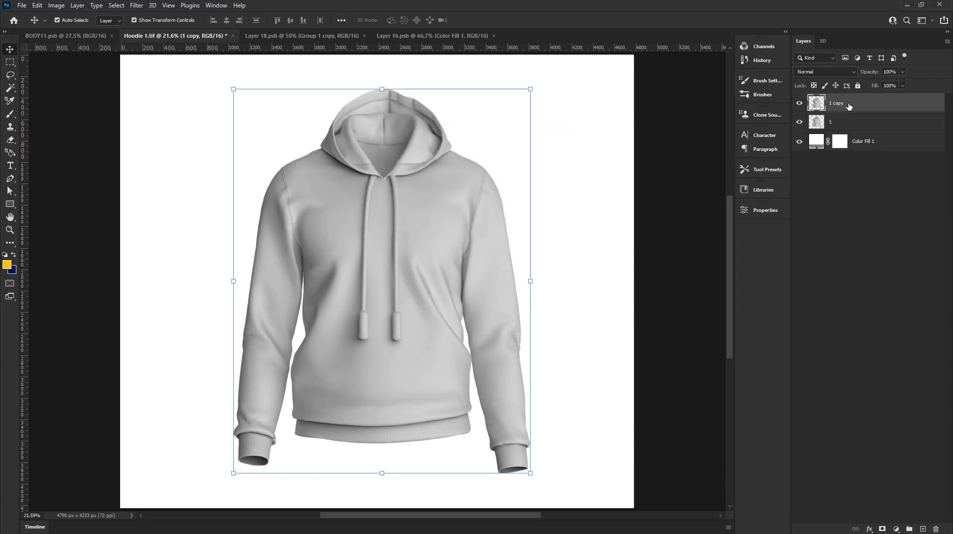
pyautogui.rightClick(839, 105)
pyautogui.click(845, 148)
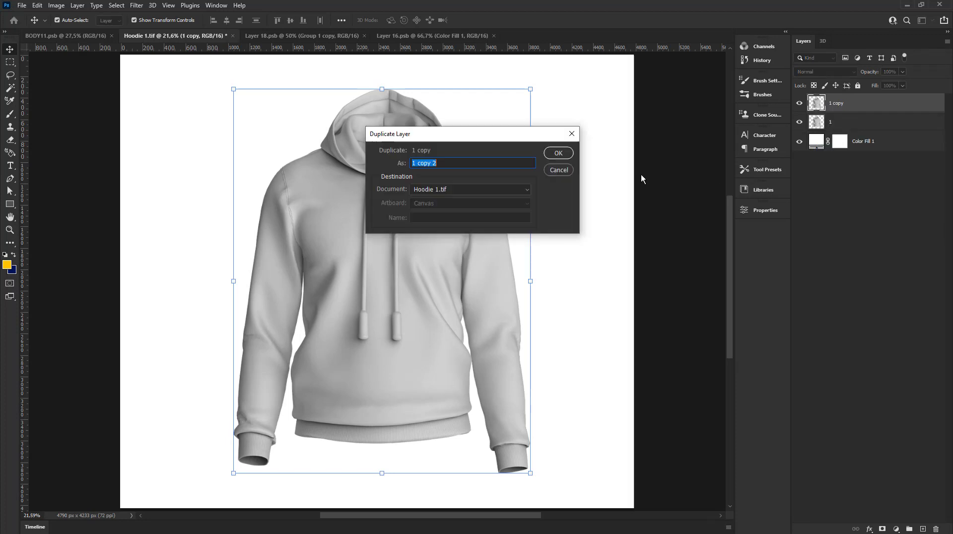
pyautogui.click(559, 154)
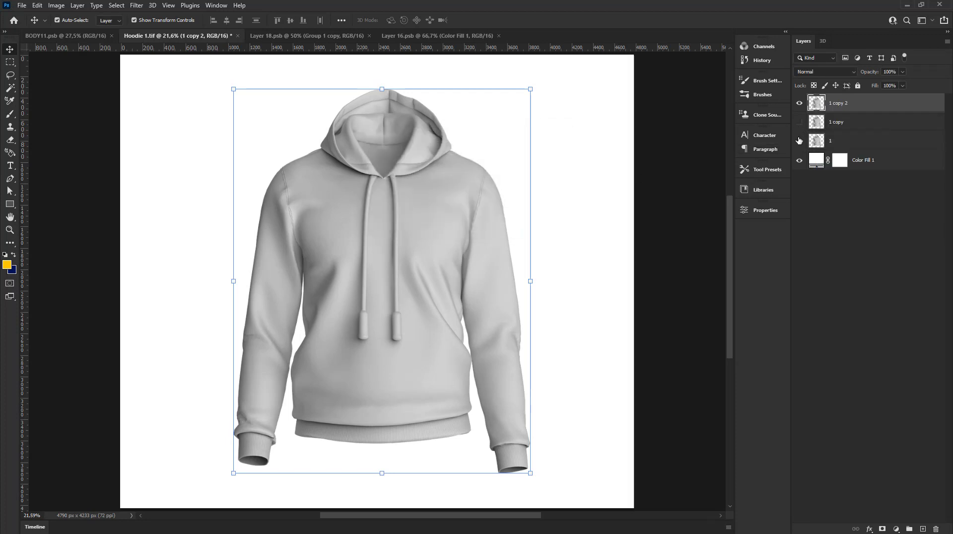
pyautogui.click(799, 143)
pyautogui.scroll(-1, 436, 192)
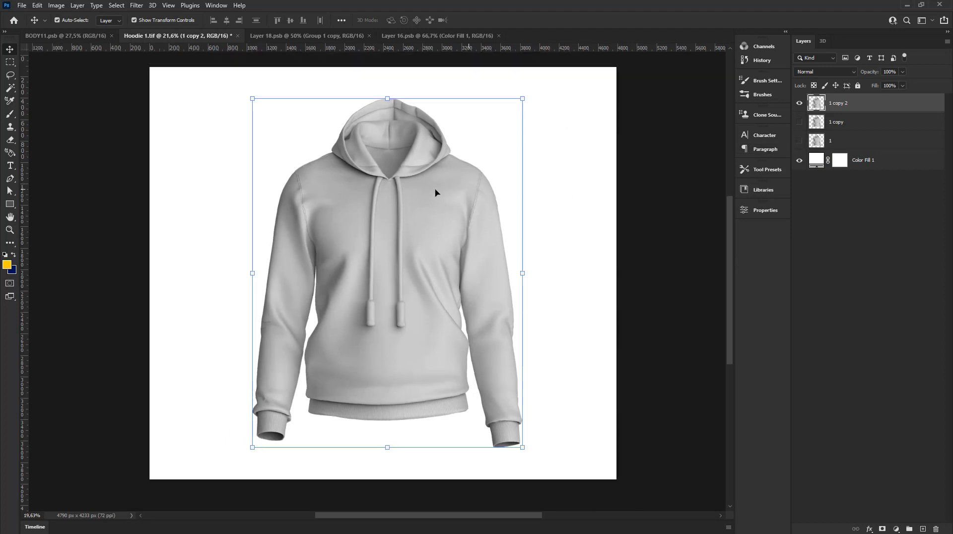
# Step: Darken 1 copy 2 with Brightness -70 and Contrast 60
pyautogui.click(56, 5)
pyautogui.moveTo(73, 30)
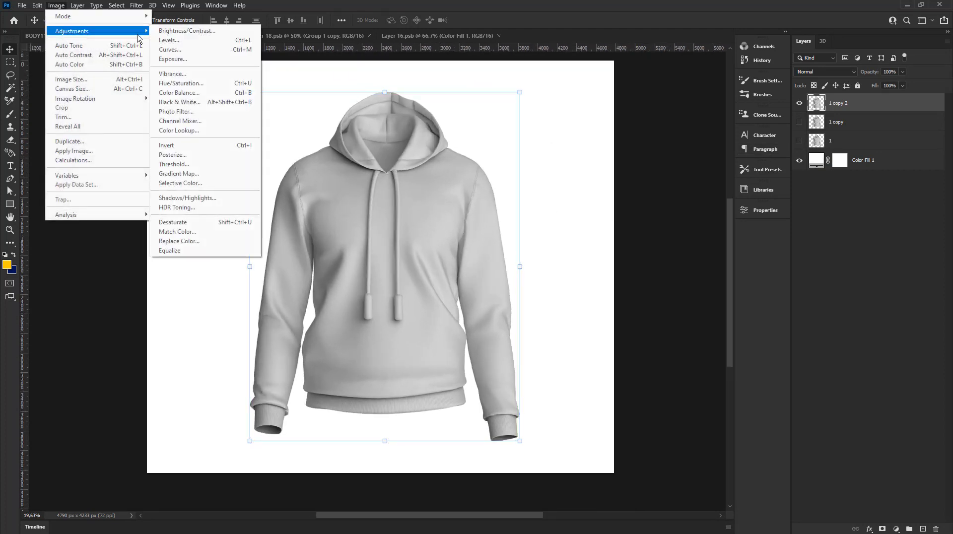
pyautogui.click(186, 30)
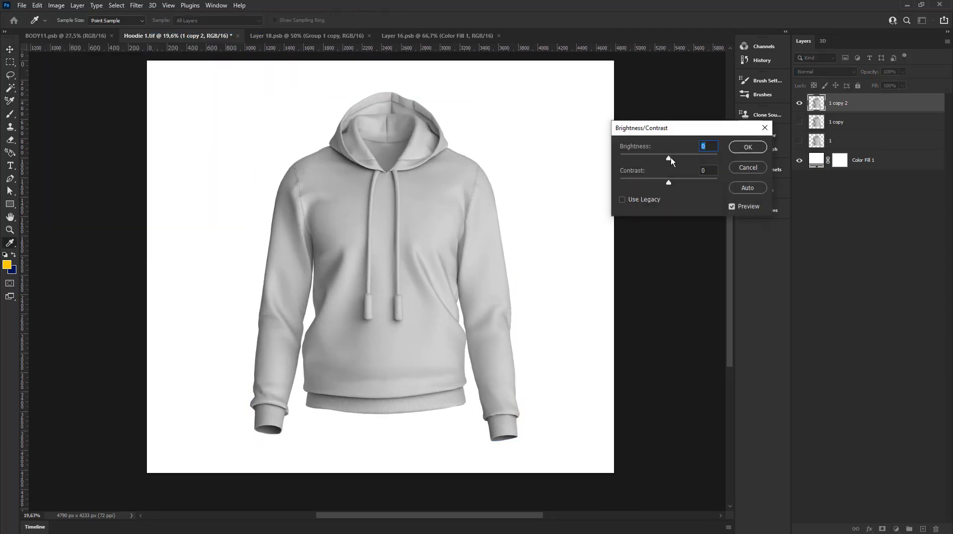
pyautogui.moveTo(670, 158)
pyautogui.mouseDown()
pyautogui.moveTo(646, 158)
pyautogui.moveTo(699, 180)
pyautogui.mouseUp()
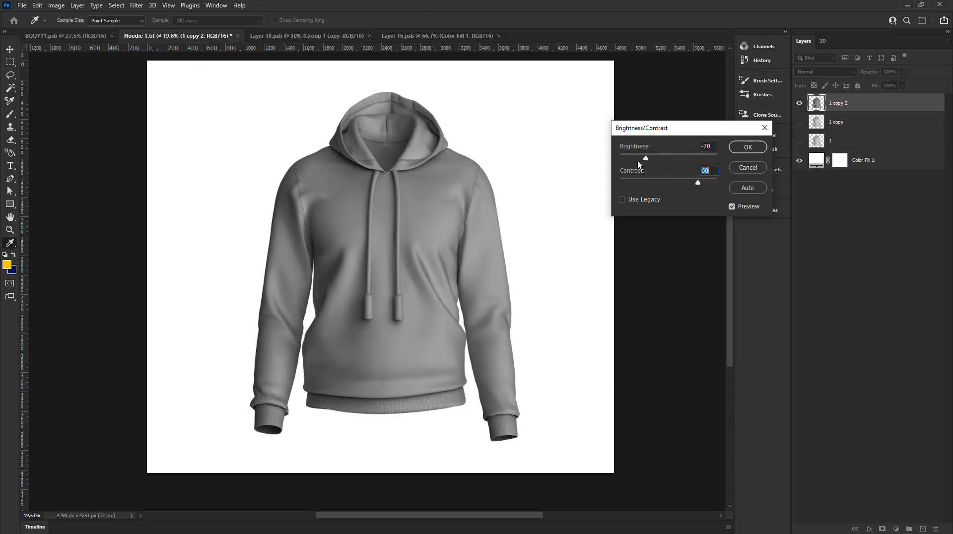
pyautogui.click(735, 152)
# Step: Duplicate 1 copy 2 into 1 copy 3 and set the copy's blend mode to Multiply
pyautogui.rightClick(849, 103)
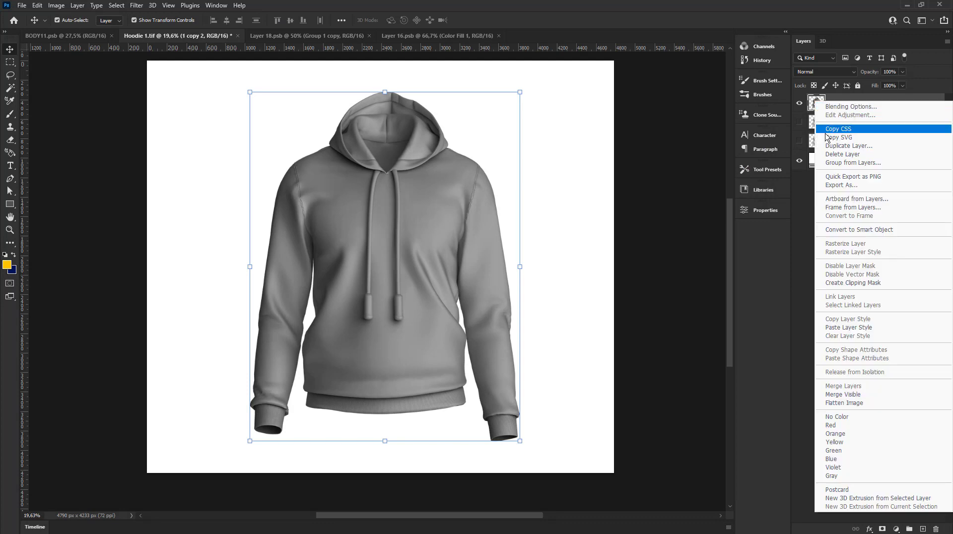
pyautogui.click(834, 147)
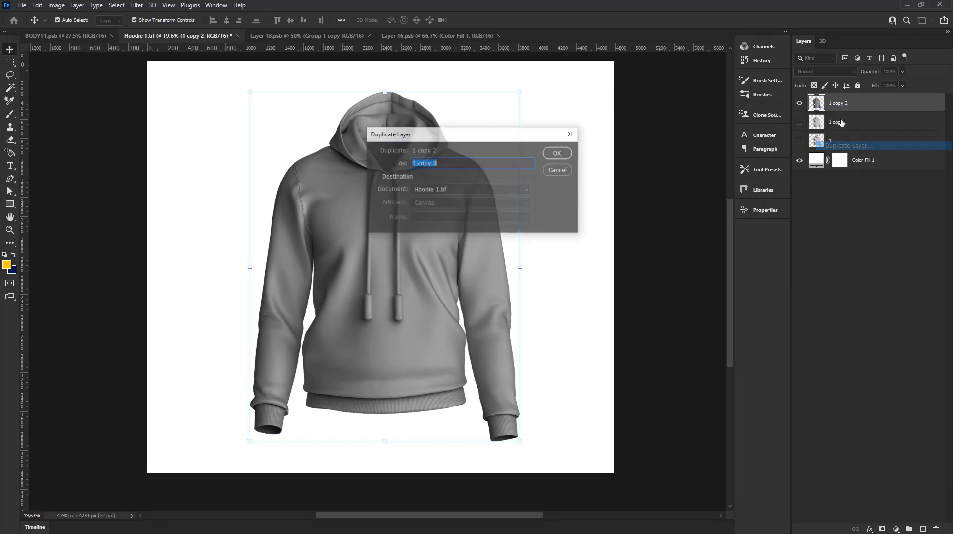
pyautogui.click(559, 153)
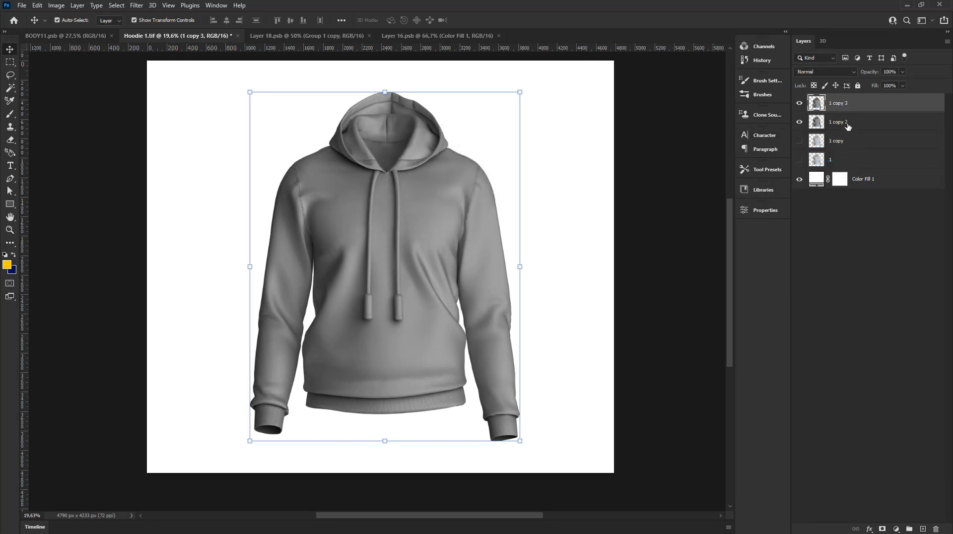
pyautogui.keyDown('shift'); pyautogui.click(848, 124); pyautogui.keyUp('shift')
pyautogui.click(849, 110)
pyautogui.click(825, 71)
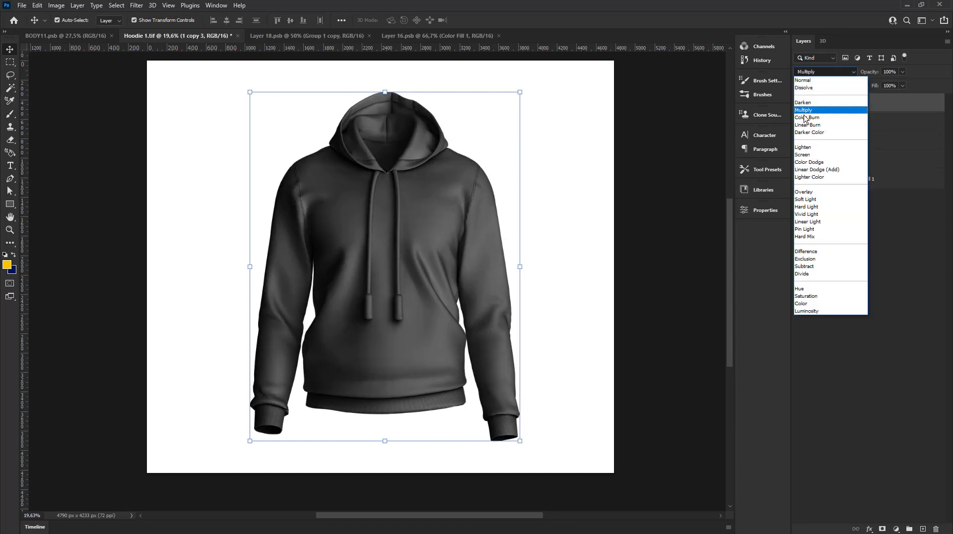
pyautogui.click(811, 112)
# Step: Merge 1 copy 3 and 1 copy 2 into a single darker charcoal layer
pyautogui.keyDown('shift'); pyautogui.click(840, 122); pyautogui.keyUp('shift')
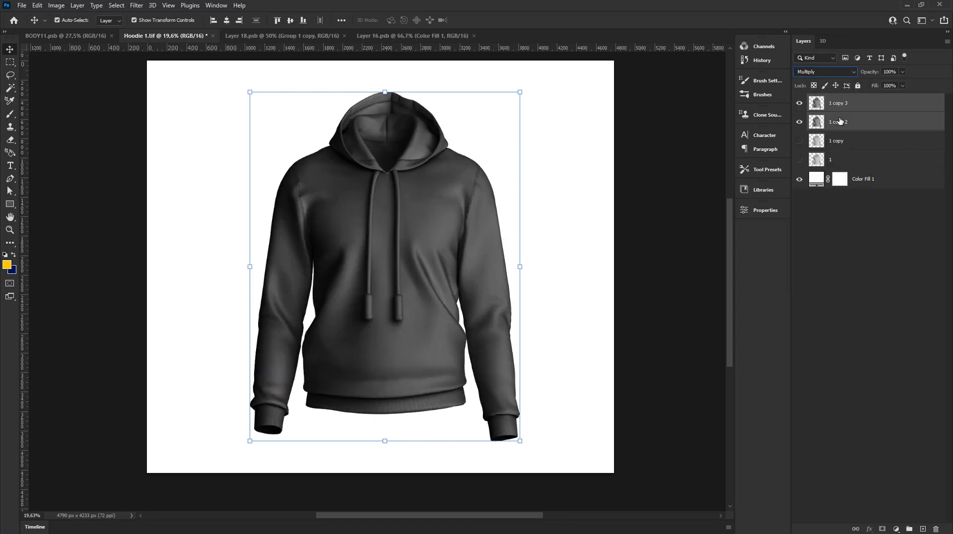
pyautogui.rightClick(841, 122)
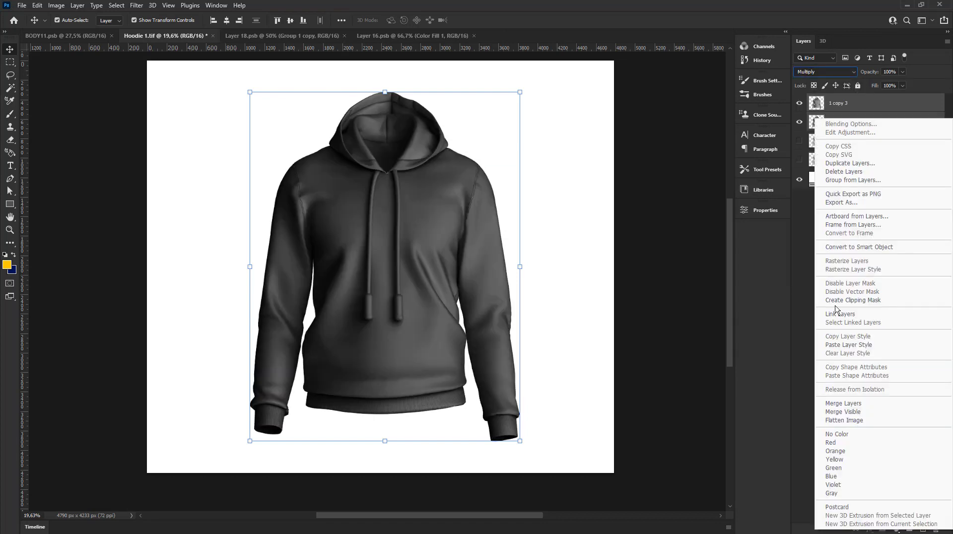
pyautogui.click(874, 405)
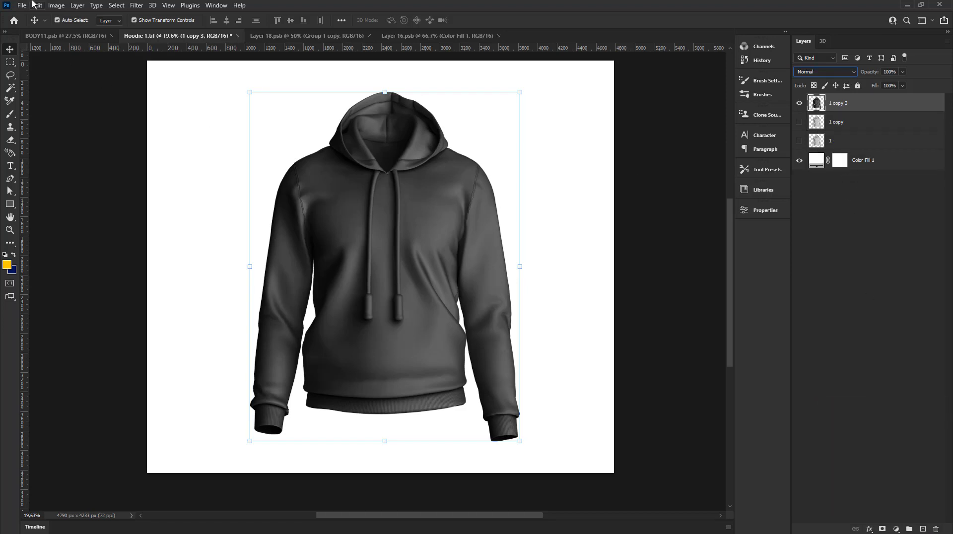
# Step: Lower the merged hoodie layer's exposure and gamma correction
pyautogui.click(56, 5)
pyautogui.moveTo(71, 30)
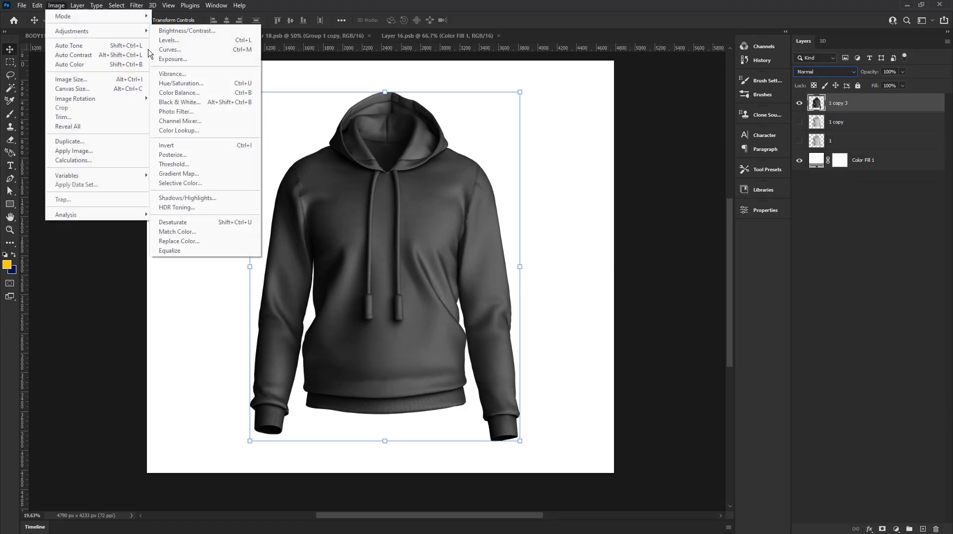
pyautogui.click(165, 60)
pyautogui.moveTo(618, 103); pyautogui.dragTo(614, 104)
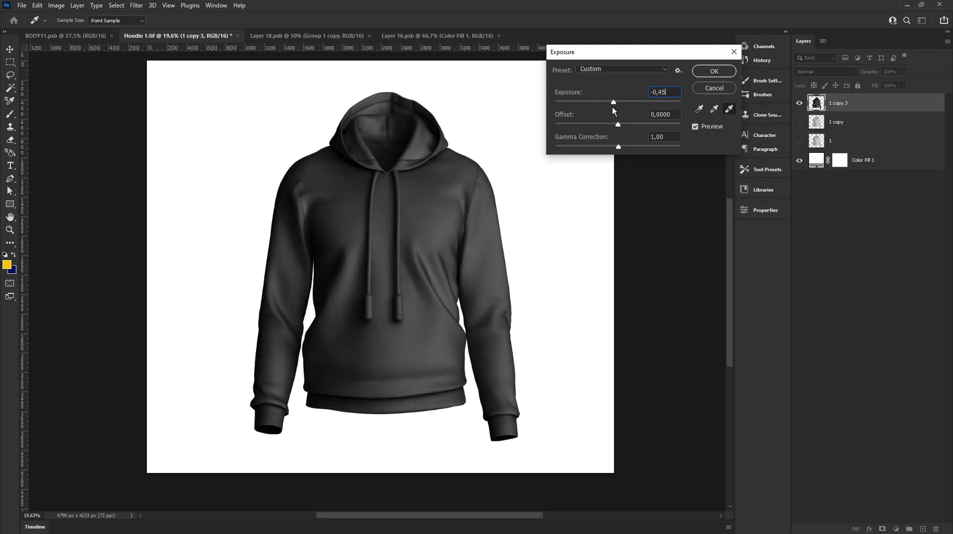
pyautogui.moveTo(619, 147); pyautogui.dragTo(624, 148)
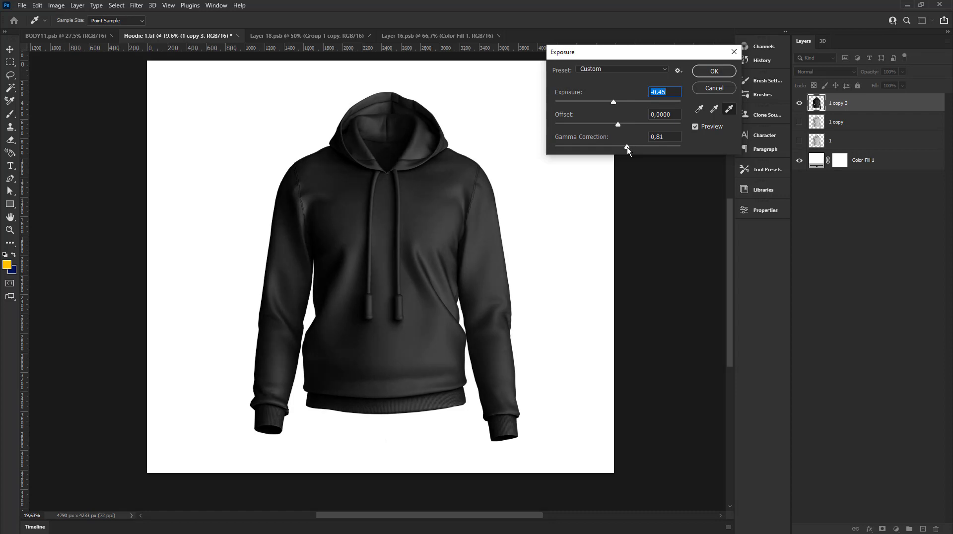
pyautogui.click(714, 71)
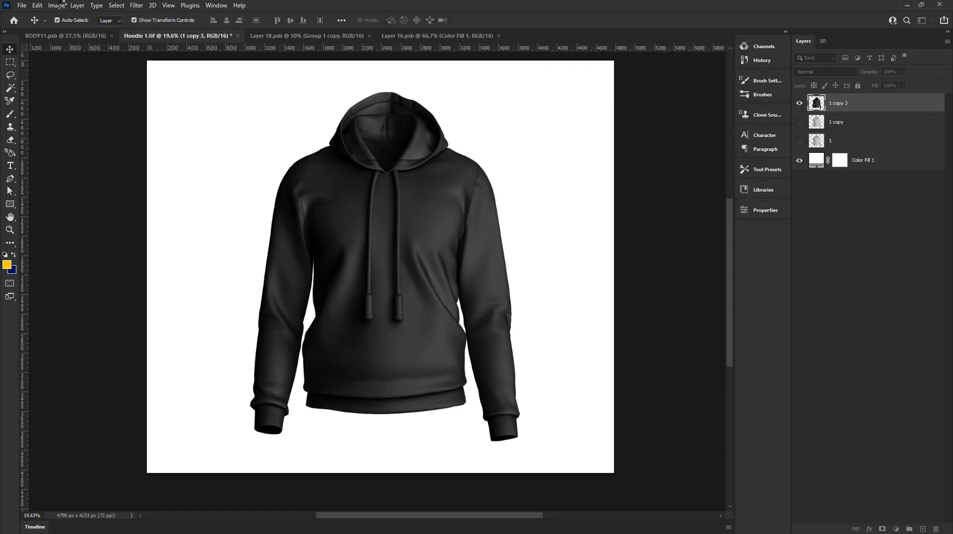
# Step: Pull the Curves down, capping highlights at 227, so the hoodie looks near-black
pyautogui.click(57, 5)
pyautogui.moveTo(71, 30)
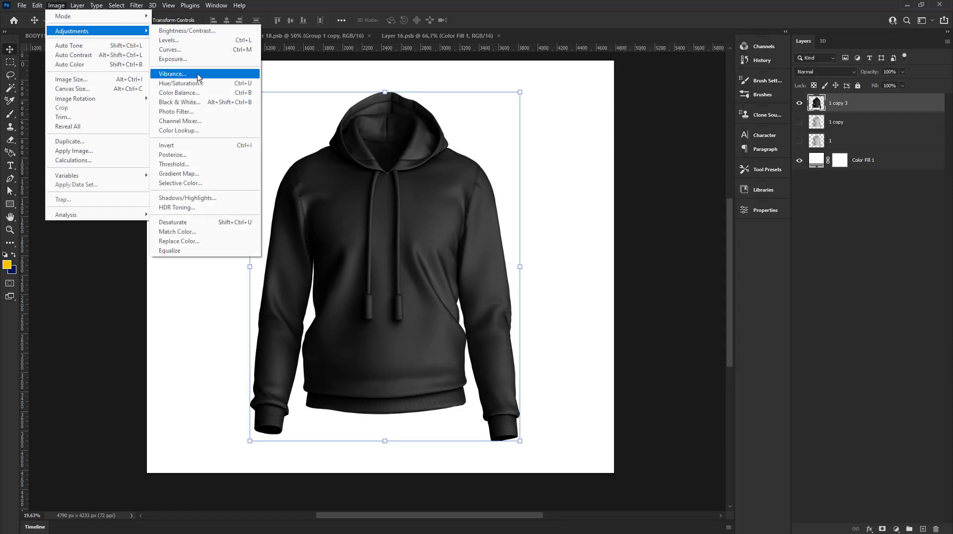
pyautogui.click(172, 49)
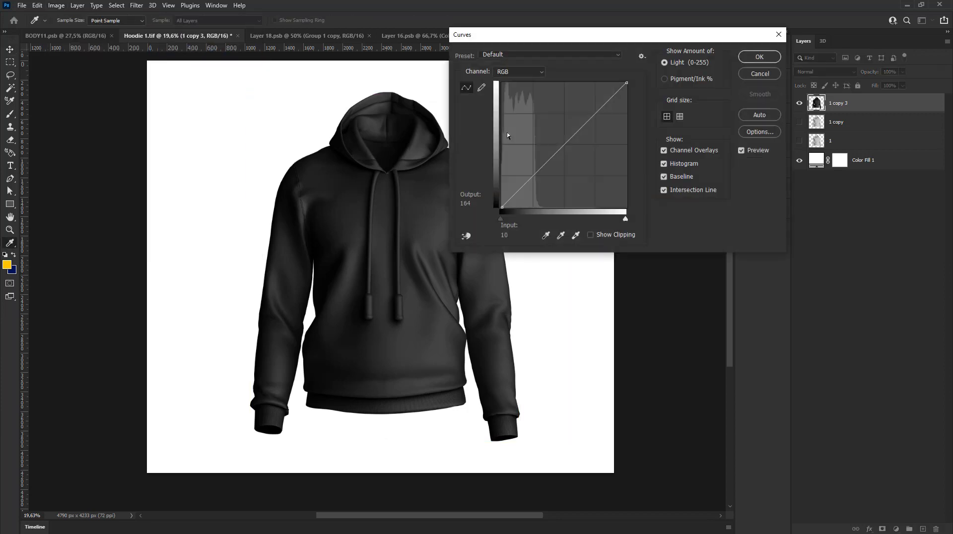
pyautogui.click(581, 129)
pyautogui.moveTo(550, 160); pyautogui.dragTo(576, 126)
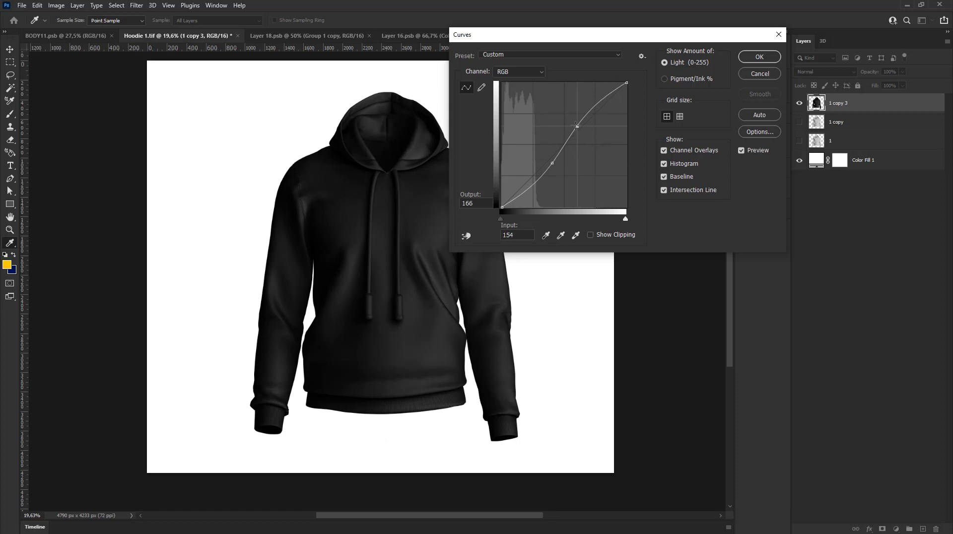
pyautogui.moveTo(627, 82); pyautogui.dragTo(628, 95)
pyautogui.moveTo(555, 160); pyautogui.dragTo(549, 168)
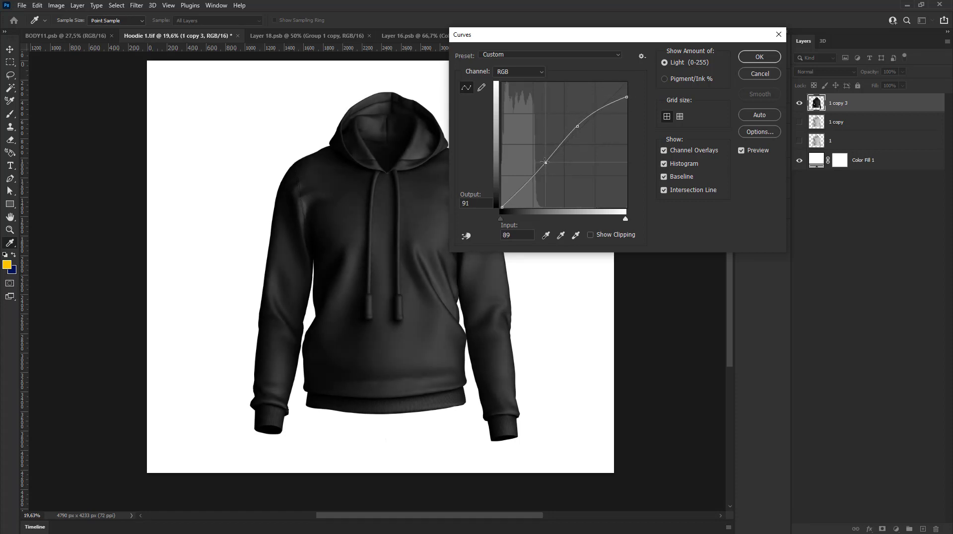
pyautogui.click(743, 60)
# Step: Set 1 copy 3's Levels inputs to 5, 1.14, 255
pyautogui.press('v')
pyautogui.click(56, 5)
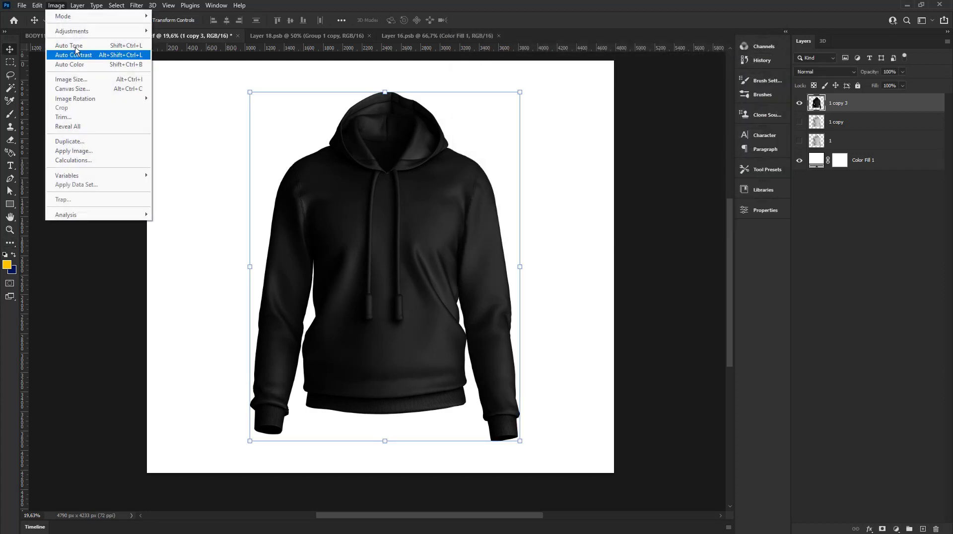
pyautogui.moveTo(72, 30)
pyautogui.click(205, 42)
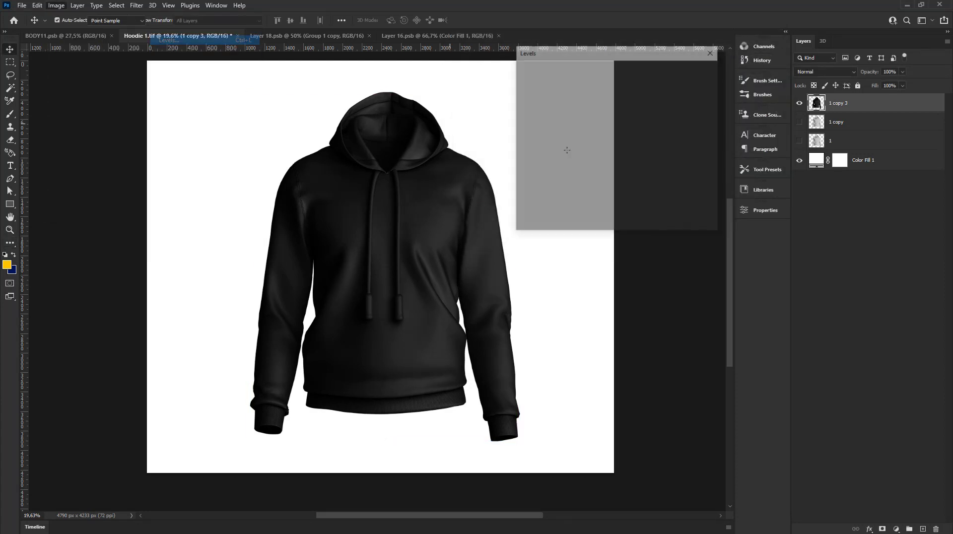
pyautogui.moveTo(586, 164); pyautogui.dragTo(585, 164)
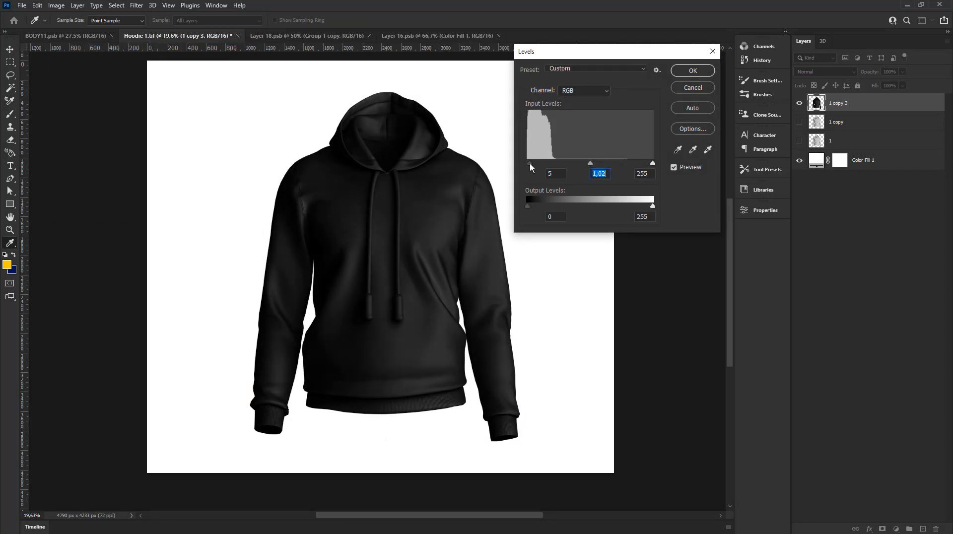
pyautogui.moveTo(533, 165); pyautogui.dragTo(529, 167)
pyautogui.moveTo(587, 164); pyautogui.dragTo(586, 164)
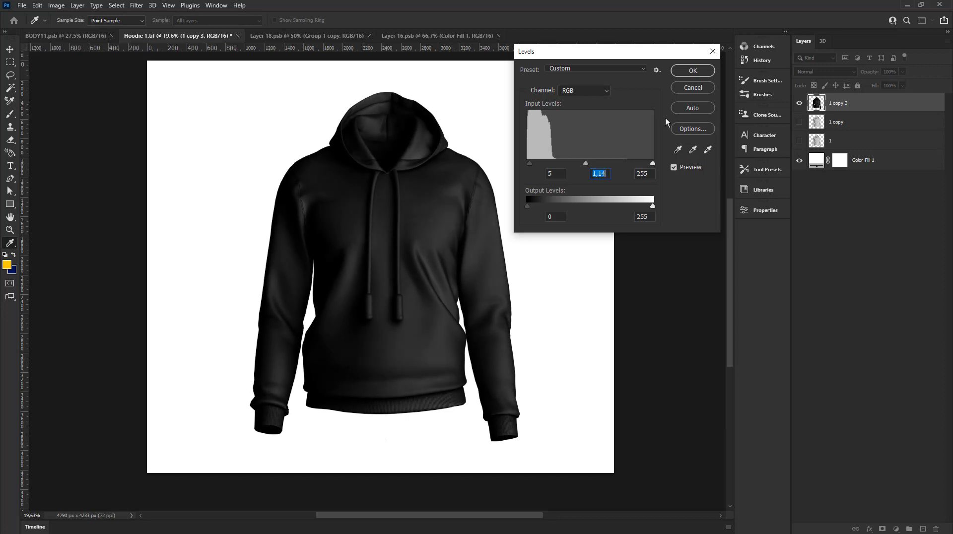
pyautogui.click(694, 71)
# Step: Blend 1 copy 3 in Screen mode and show the light grey 1 copy layer
pyautogui.press('v')
pyautogui.click(825, 72)
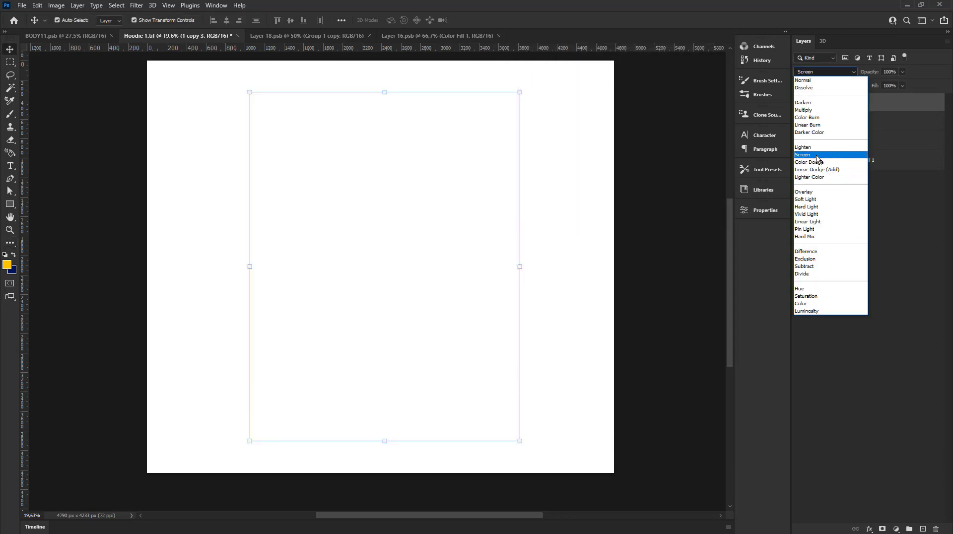
pyautogui.click(817, 155)
pyautogui.click(800, 103)
# Step: Hide 1 copy 3 and brighten the 1 copy hoodie's midtones with Levels
pyautogui.click(814, 119)
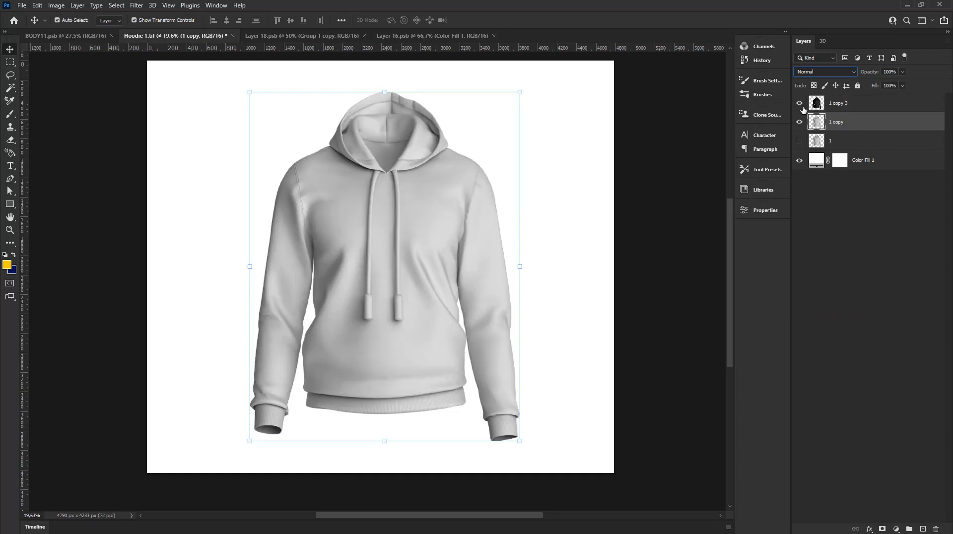
pyautogui.click(56, 5)
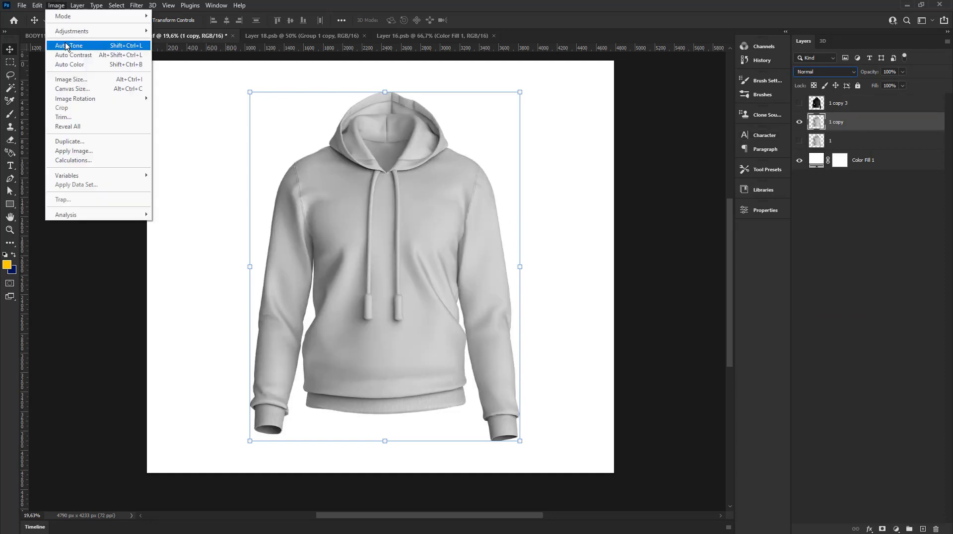
pyautogui.click(169, 40)
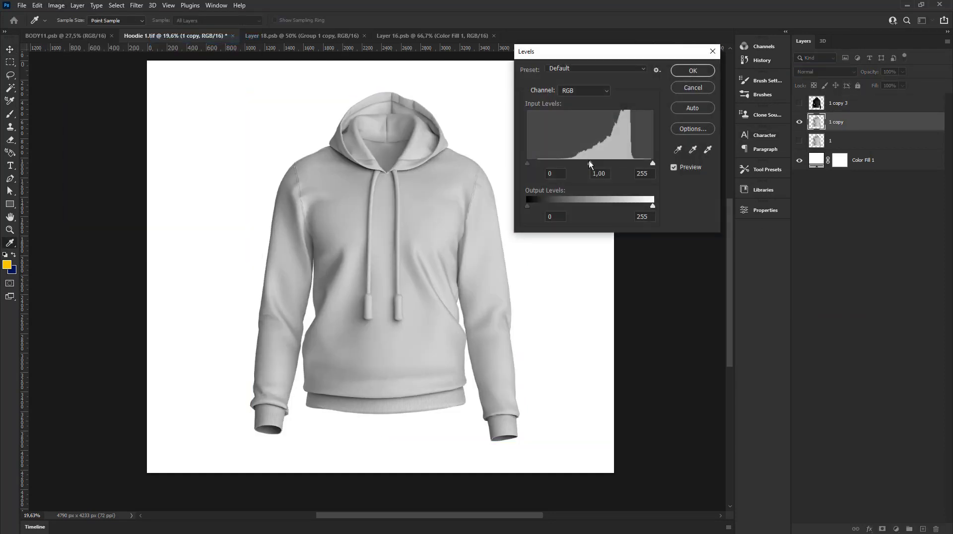
pyautogui.moveTo(598, 162); pyautogui.dragTo(582, 163)
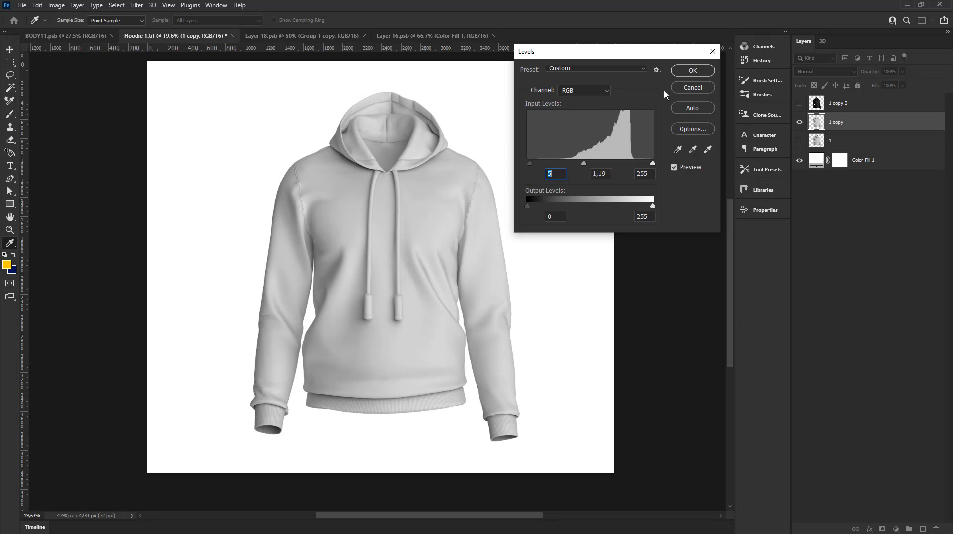
pyautogui.click(691, 73)
# Step: Give the 1 copy layer Brightness 12 and Contrast -3
pyautogui.click(57, 7)
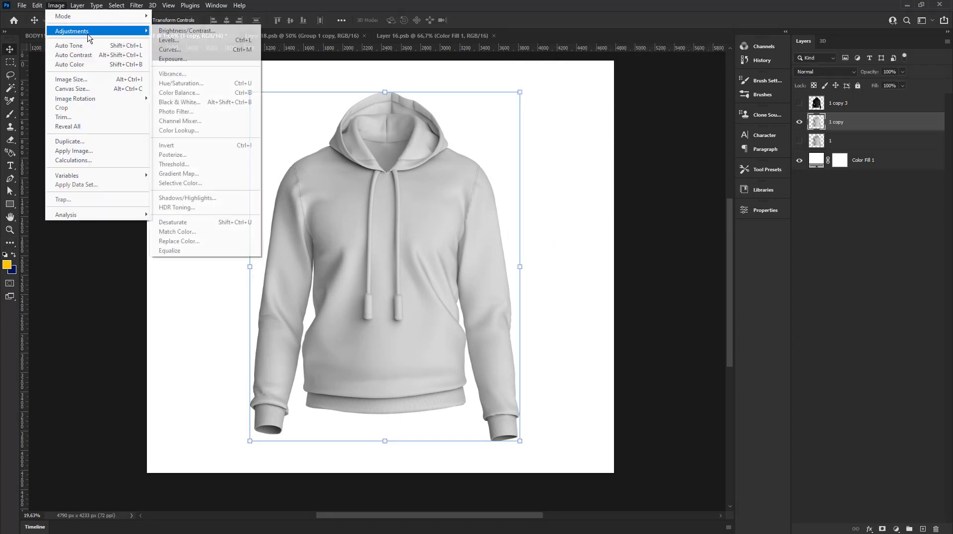
pyautogui.click(182, 42)
pyautogui.press('Escape')
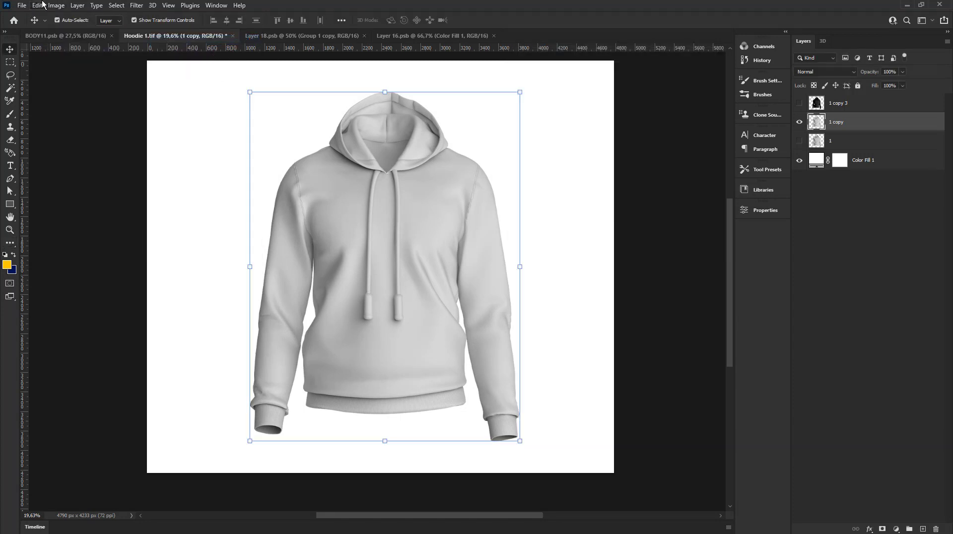
pyautogui.click(56, 5)
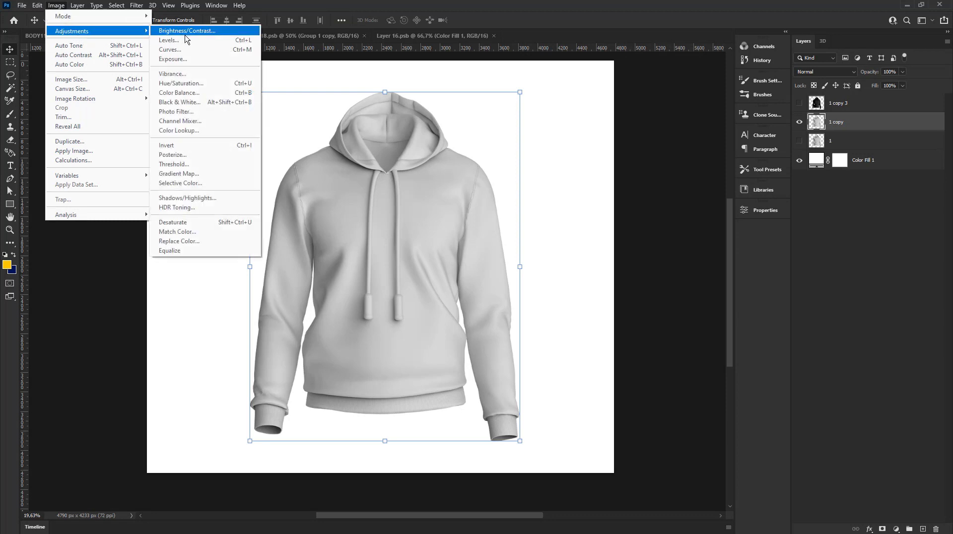
pyautogui.click(184, 30)
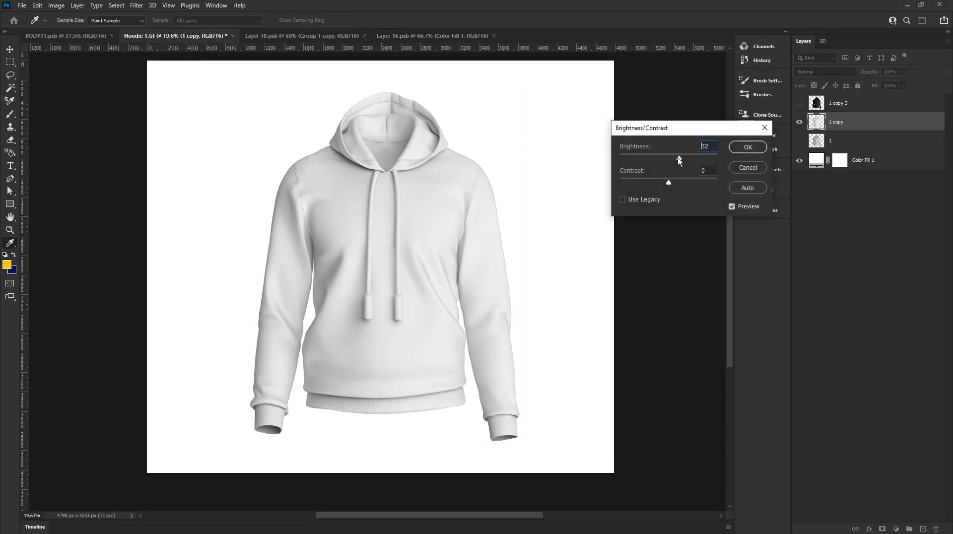
pyautogui.moveTo(678, 157); pyautogui.dragTo(666, 157)
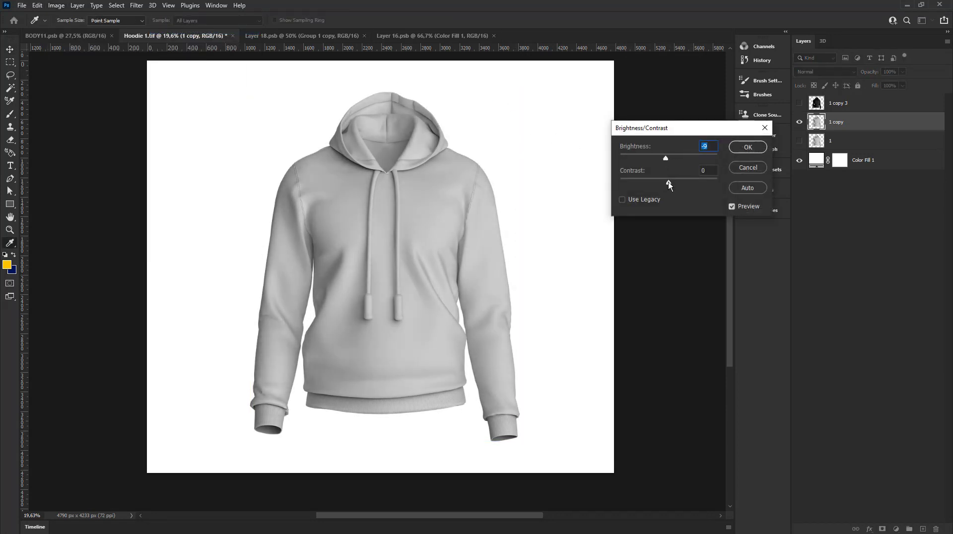
pyautogui.moveTo(664, 184); pyautogui.dragTo(672, 157)
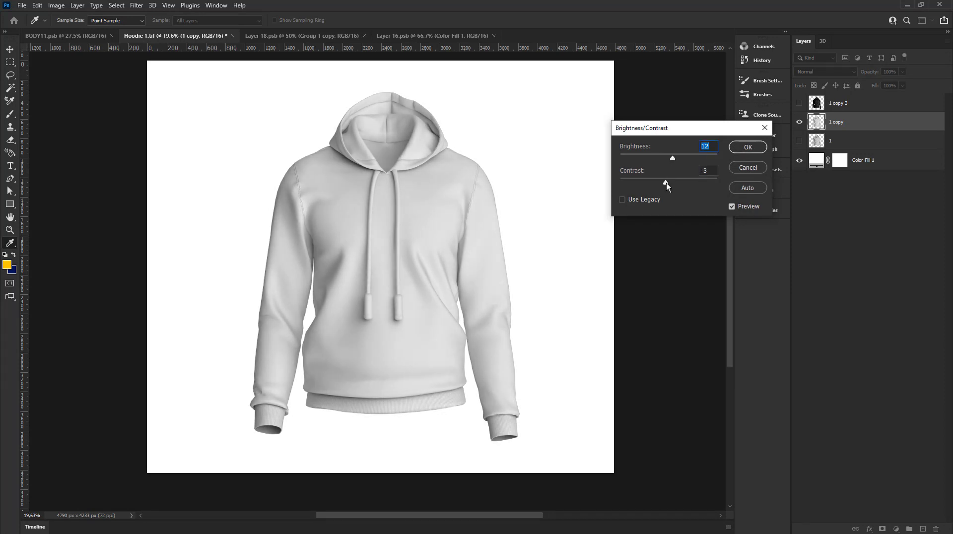
pyautogui.click(748, 147)
pyautogui.click(819, 73)
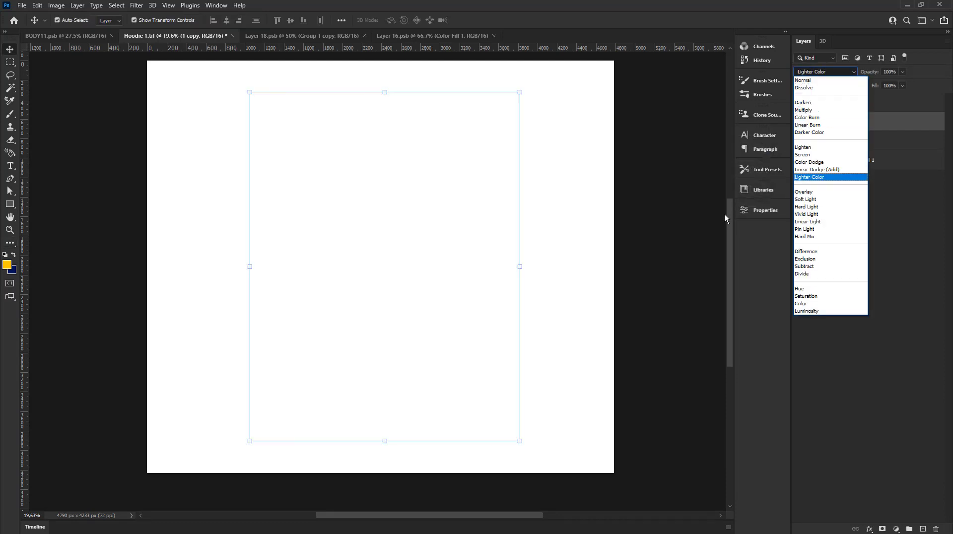
# Step: Blend 1 copy in Multiply and raise its exposure to +0.24 with gamma 1.10
pyautogui.click(807, 110)
pyautogui.click(56, 5)
pyautogui.moveTo(72, 30)
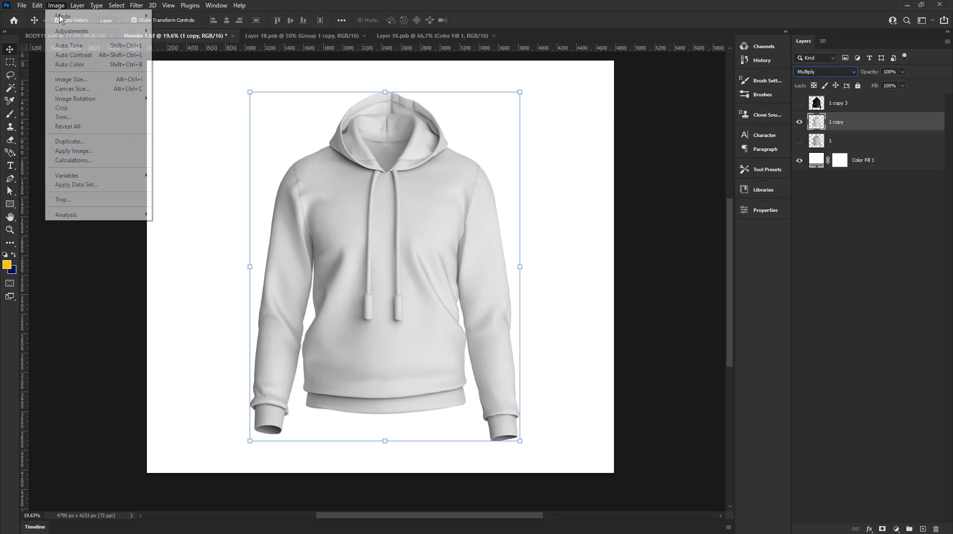
pyautogui.click(172, 59)
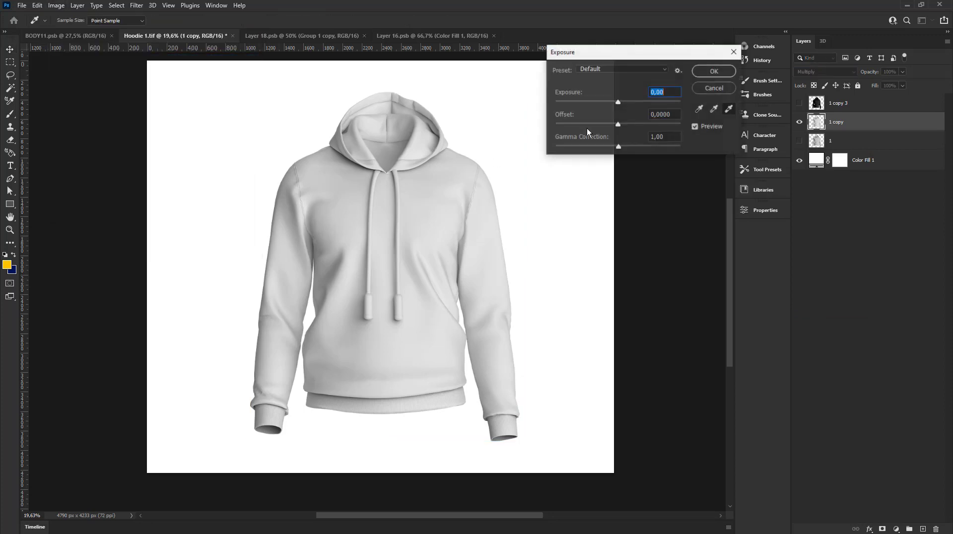
pyautogui.moveTo(619, 102); pyautogui.dragTo(623, 103)
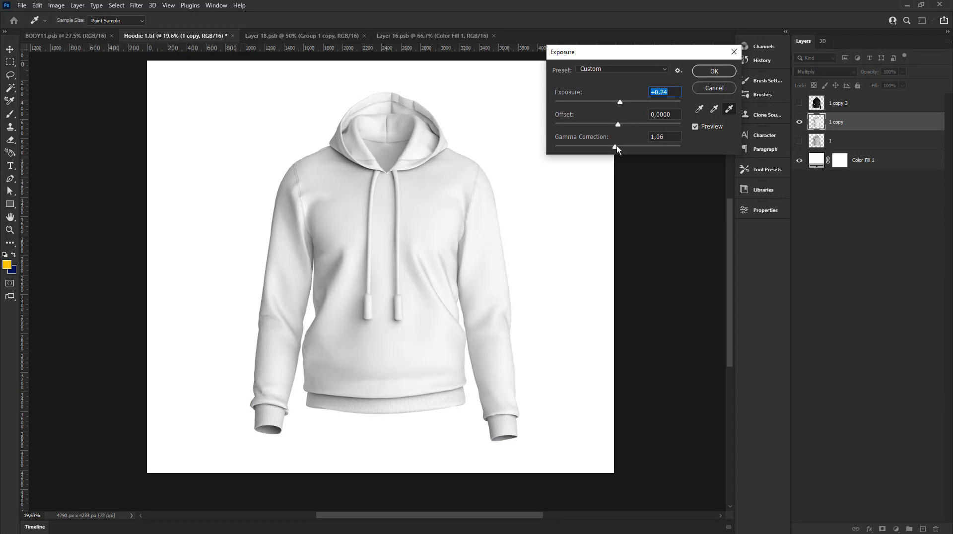
pyautogui.moveTo(621, 145); pyautogui.dragTo(614, 145)
pyautogui.click(726, 71)
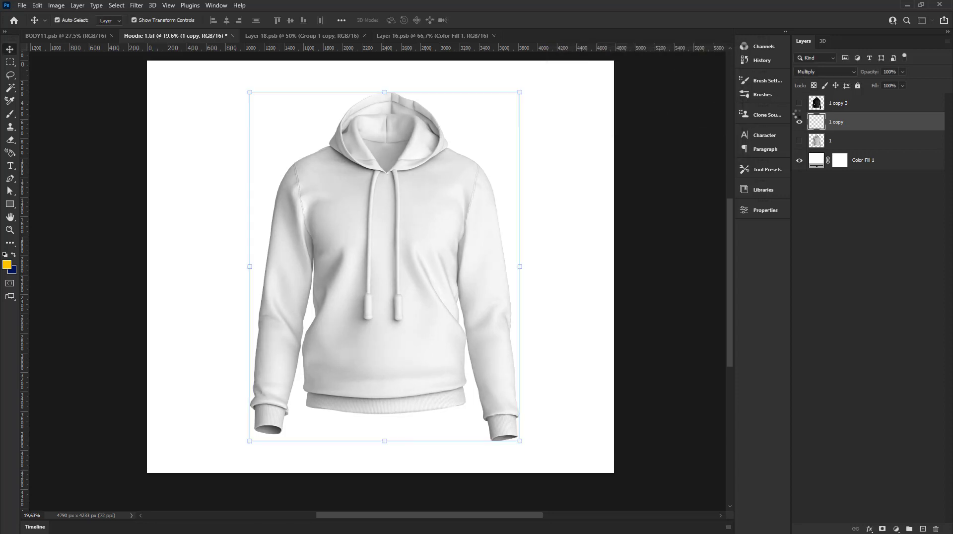
# Step: Show the dark 1 copy 3 layer again and select layer 1
pyautogui.click(799, 102)
pyautogui.click(844, 106)
pyautogui.click(849, 124)
pyautogui.click(838, 142)
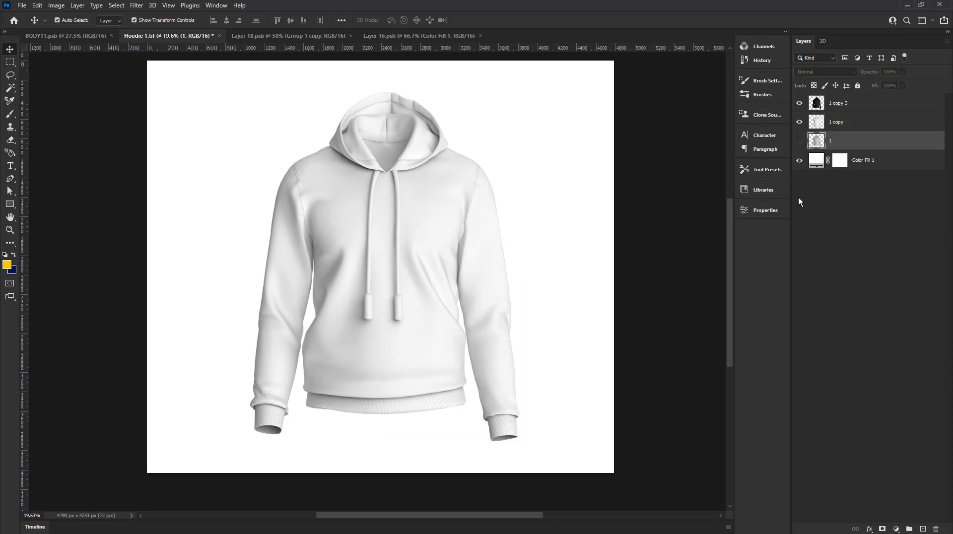
# Step: Add a Solid Color fill layer in orange-yellow #ffae00
pyautogui.click(897, 530)
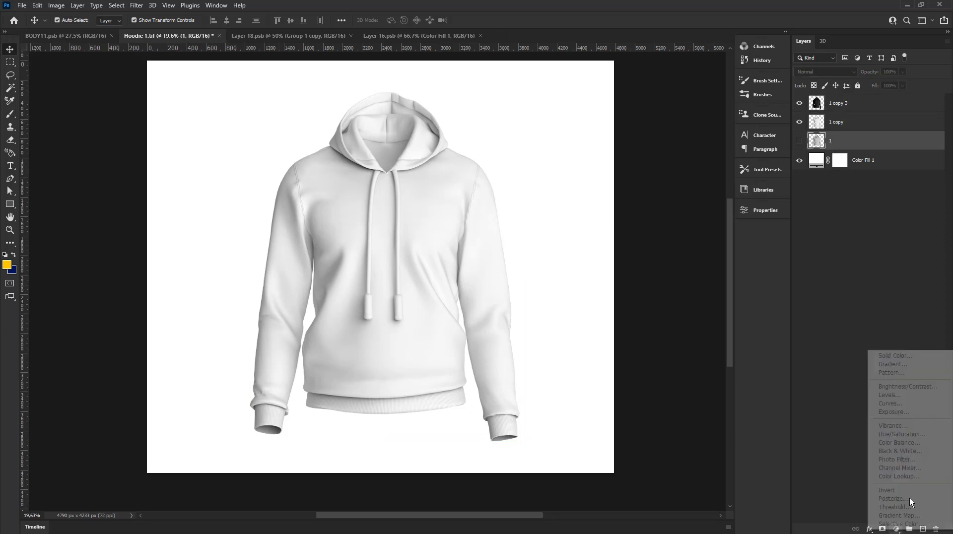
pyautogui.click(913, 353)
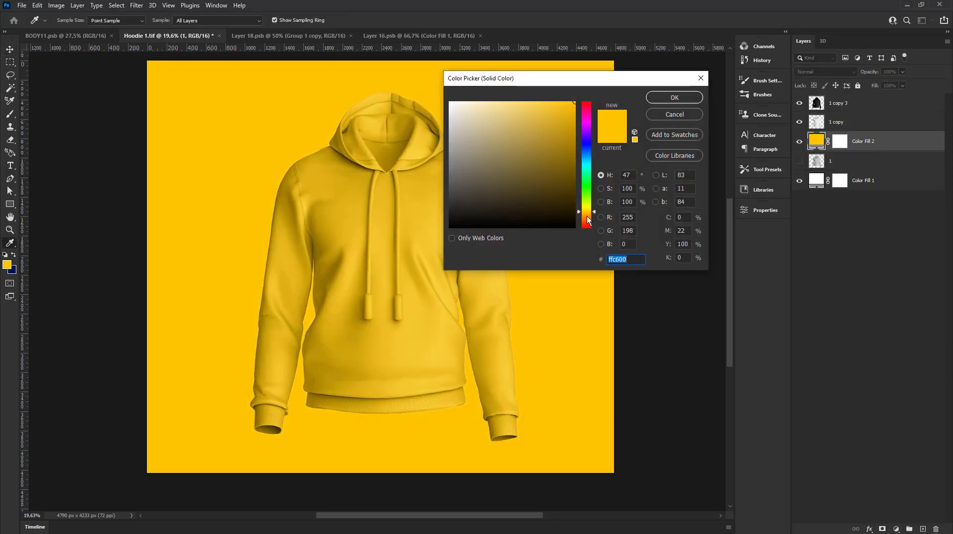
pyautogui.moveTo(587, 216); pyautogui.dragTo(588, 213)
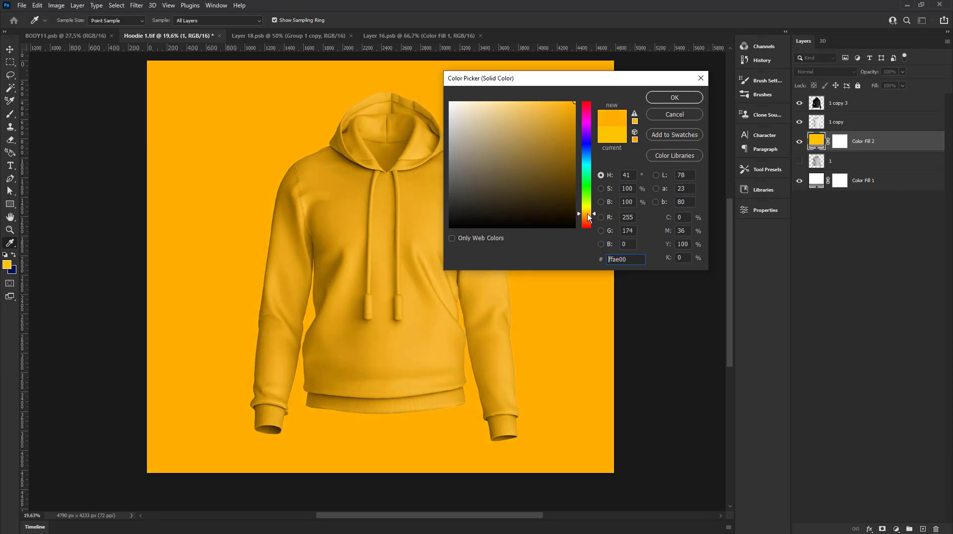
pyautogui.click(679, 97)
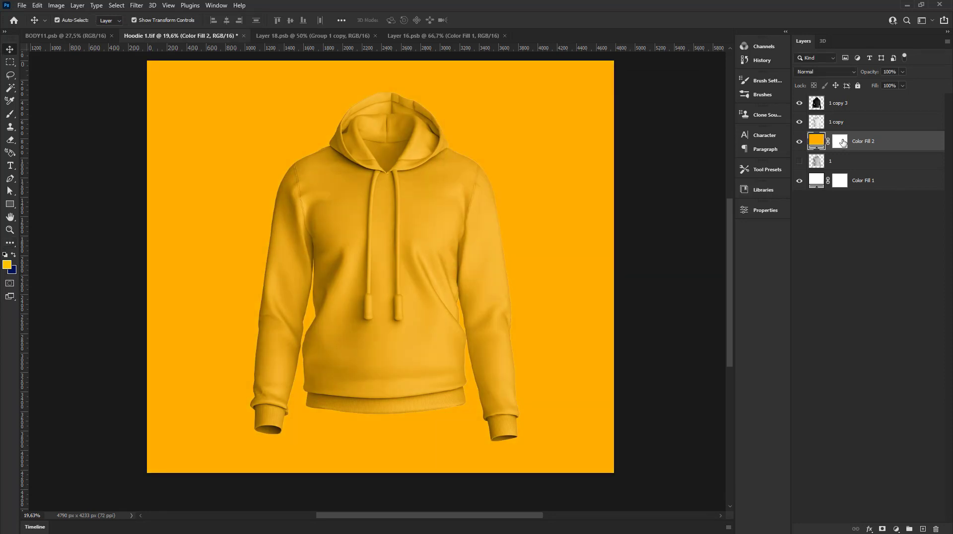
# Step: Replace the fill layer's mask with one made from the hoodie outline selection
pyautogui.rightClick(843, 142)
pyautogui.click(861, 158)
pyautogui.keyDown('ctrl'); pyautogui.click(817, 122); pyautogui.keyUp('ctrl')
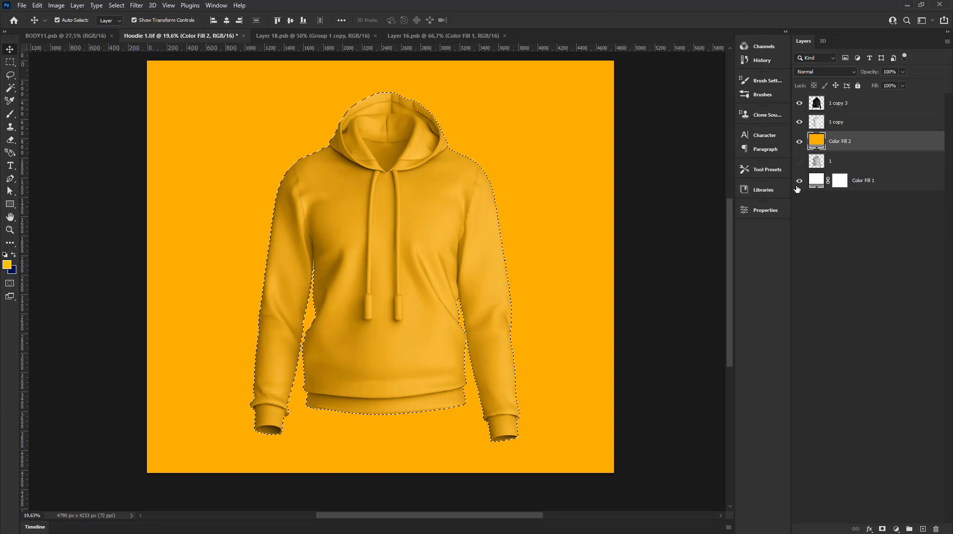
pyautogui.click(882, 529)
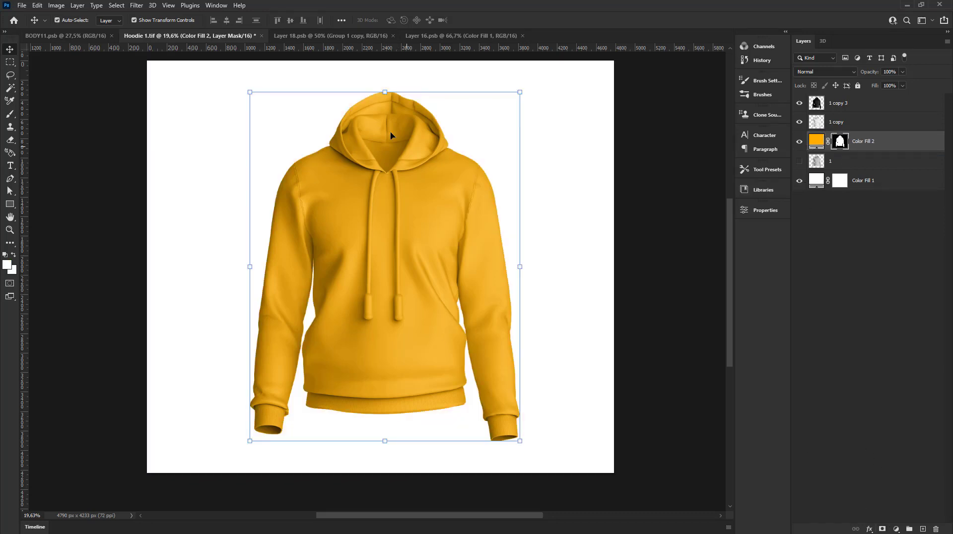
pyautogui.click(831, 109)
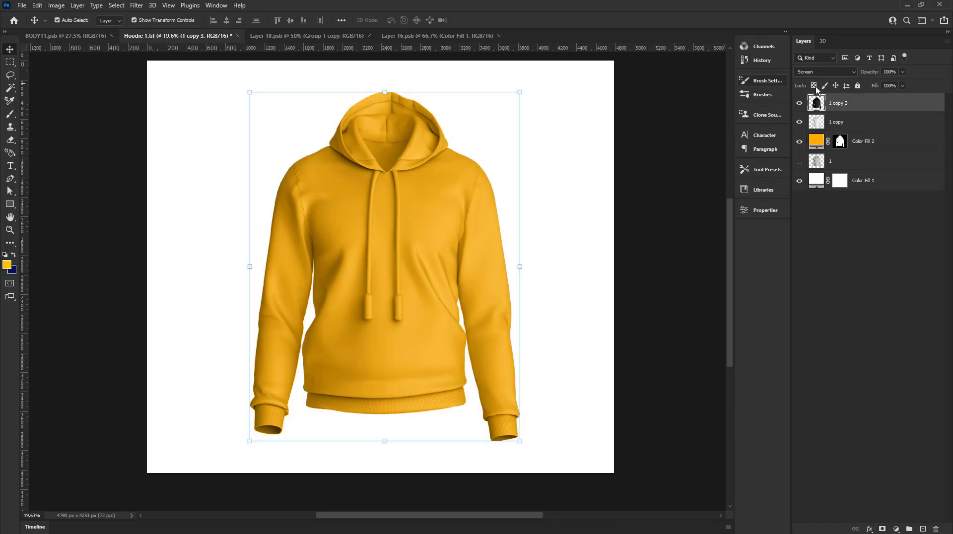
pyautogui.click(821, 124)
pyautogui.click(73, 5)
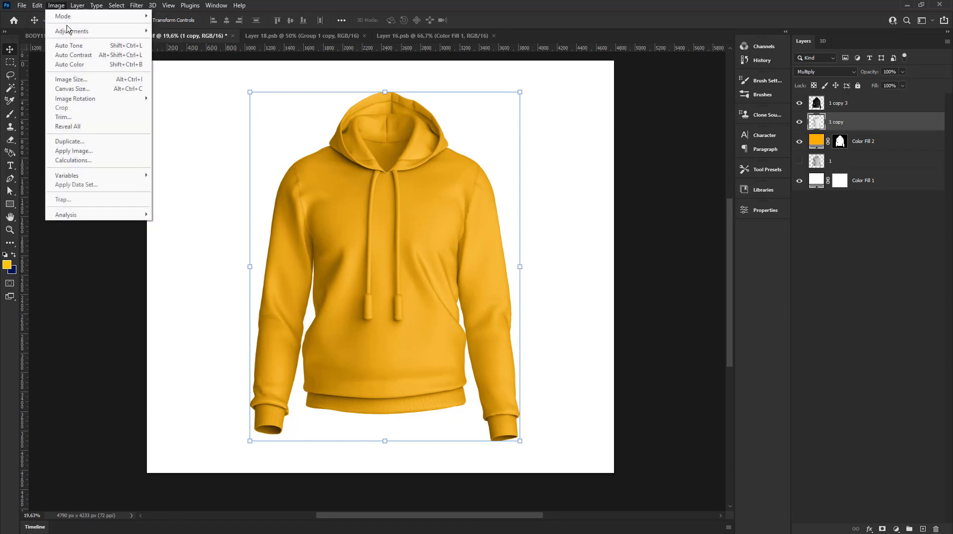
# Step: Lighten the 1 copy layer's midtones slightly with Levels
pyautogui.click(179, 41)
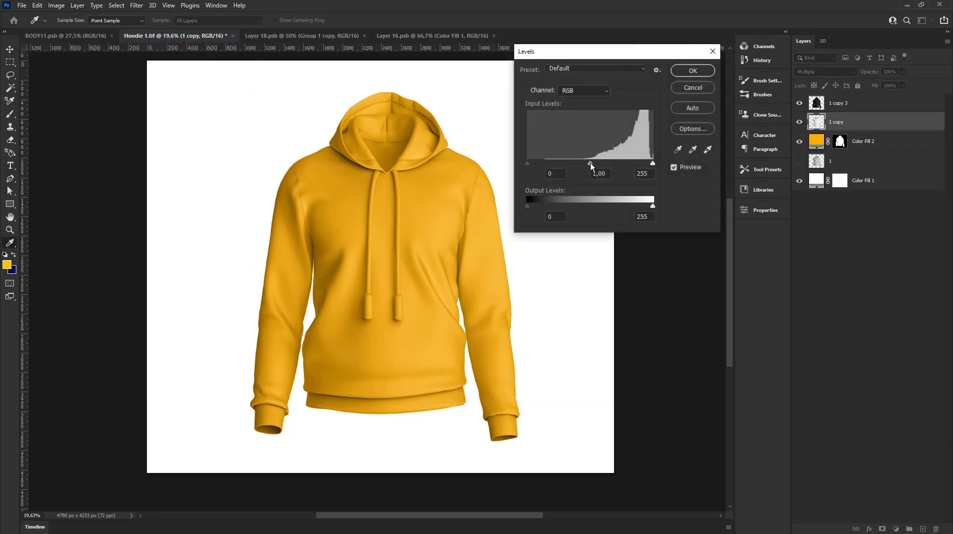
pyautogui.moveTo(591, 163); pyautogui.dragTo(588, 163)
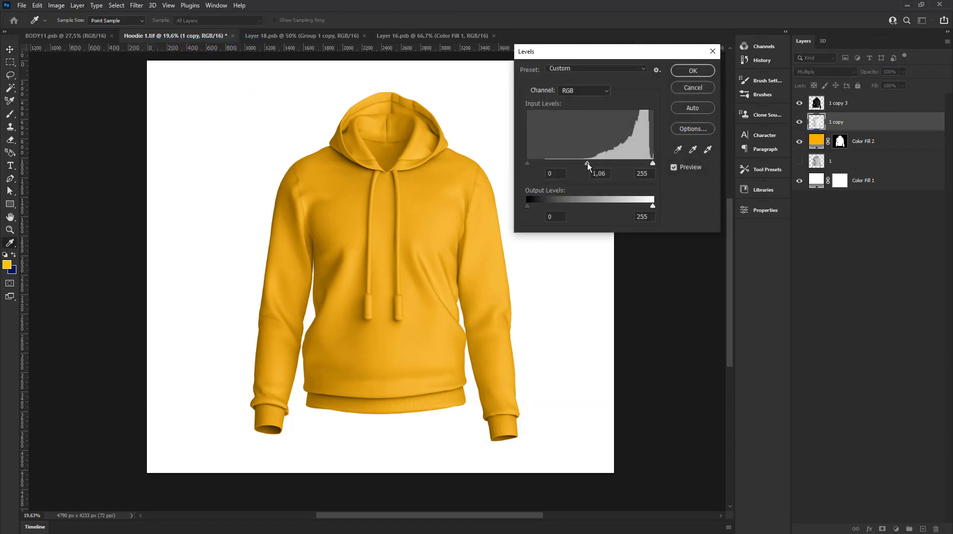
pyautogui.click(693, 73)
pyautogui.press('v')
# Step: Lighten 1 copy 3's midtones and raise its black point slightly in Levels
pyautogui.click(233, 126)
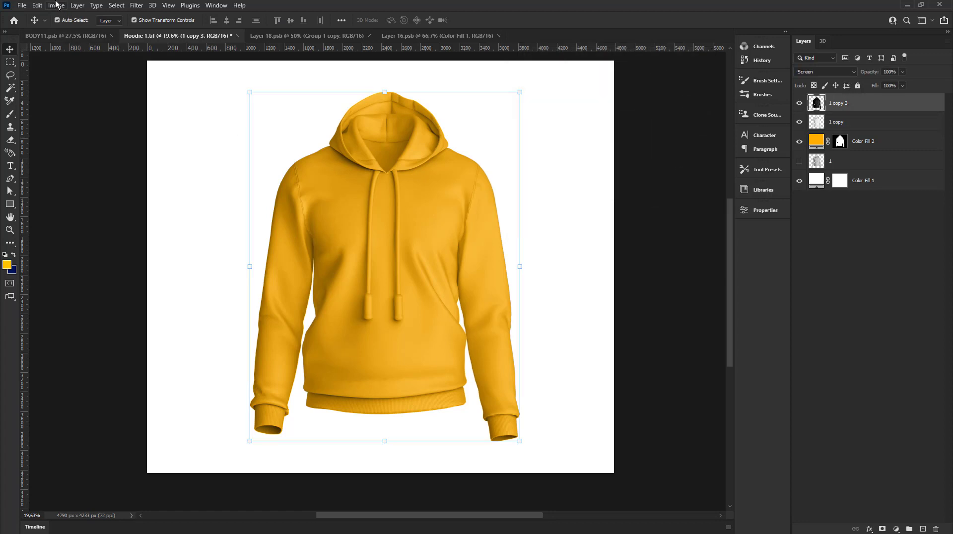
pyautogui.click(56, 5)
pyautogui.click(179, 41)
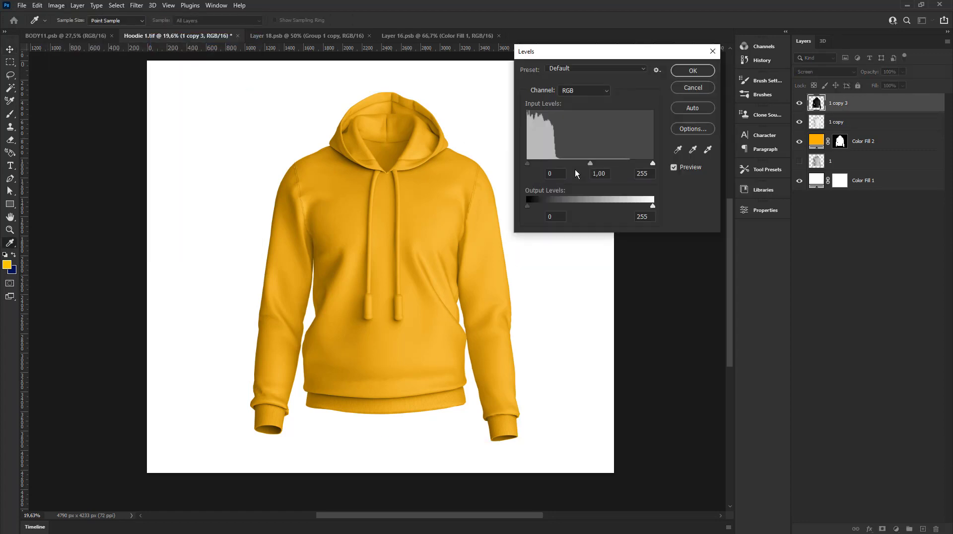
pyautogui.moveTo(590, 163); pyautogui.dragTo(585, 163)
pyautogui.moveTo(532, 162); pyautogui.dragTo(534, 163)
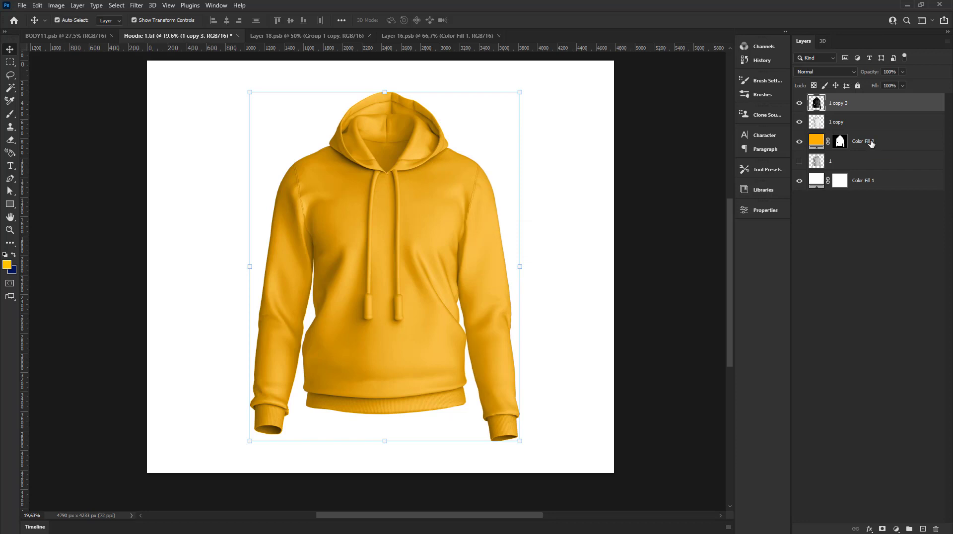
pyautogui.click(873, 143)
# Step: Re-level 1 copy with black input 18 and darker midtones for deeper shadows
pyautogui.click(850, 124)
pyautogui.click(56, 5)
pyautogui.moveTo(71, 30)
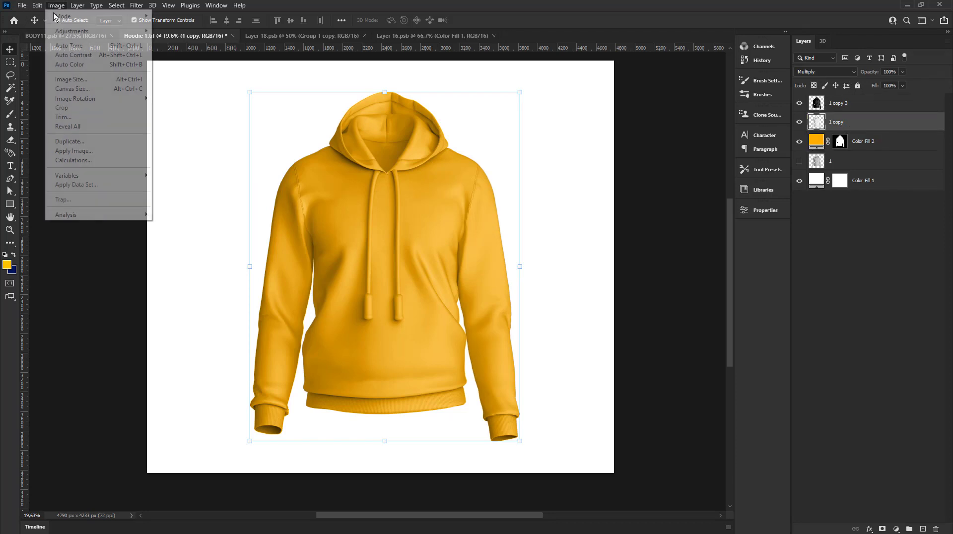
pyautogui.click(171, 35)
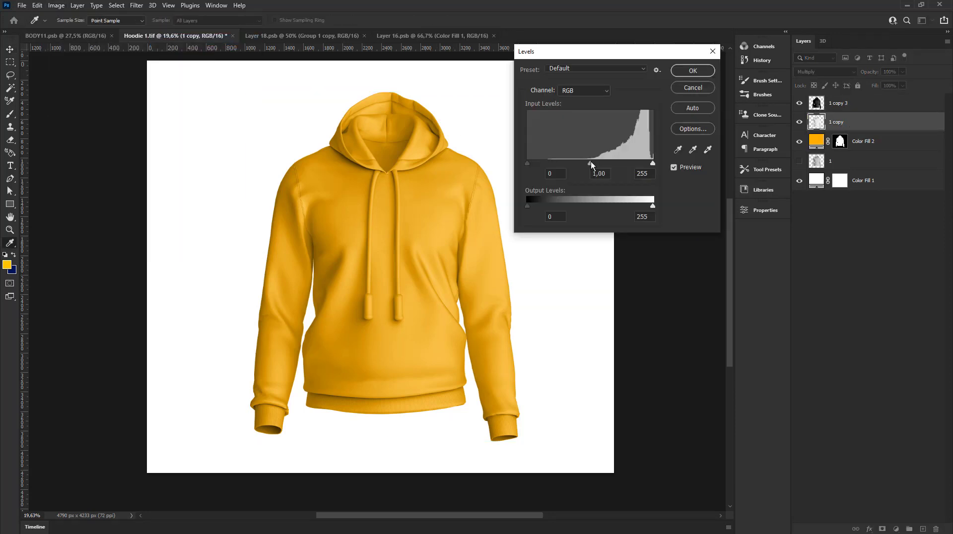
pyautogui.moveTo(591, 163); pyautogui.dragTo(597, 163)
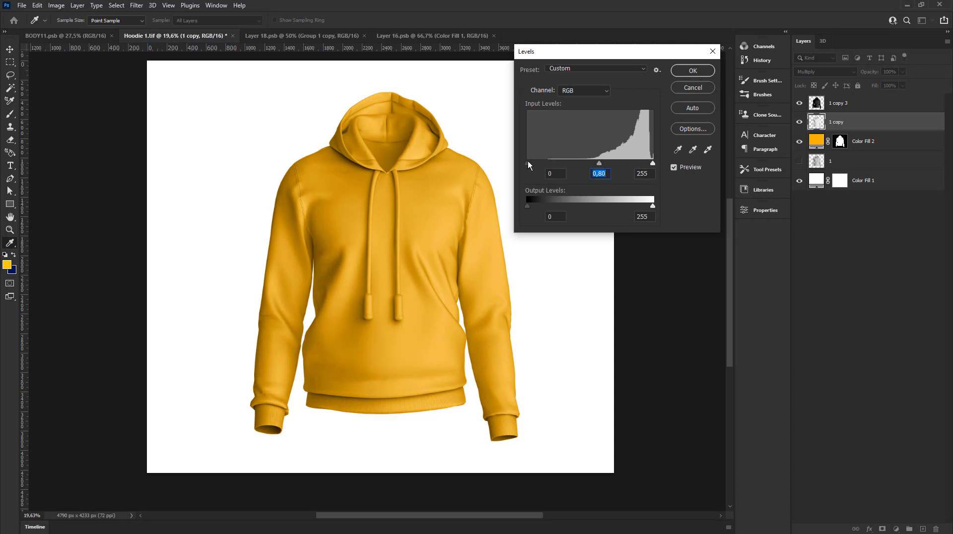
pyautogui.moveTo(528, 163); pyautogui.dragTo(537, 163)
pyautogui.moveTo(603, 163); pyautogui.dragTo(601, 163)
pyautogui.click(685, 74)
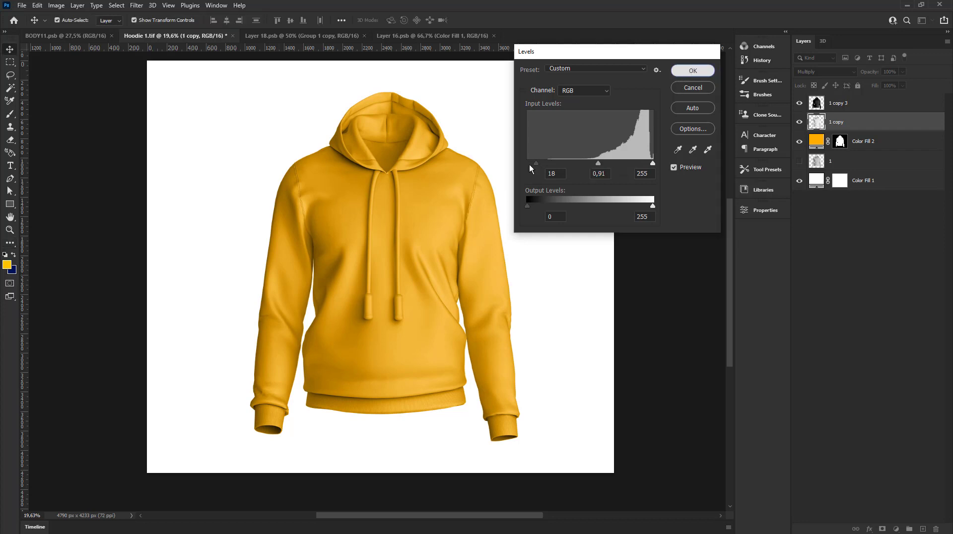
pyautogui.click(888, 144)
# Step: Add two layer groups and name the layers SHADING and LIGHTING and a group SHADOW
pyautogui.click(910, 529)
pyautogui.click(910, 529)
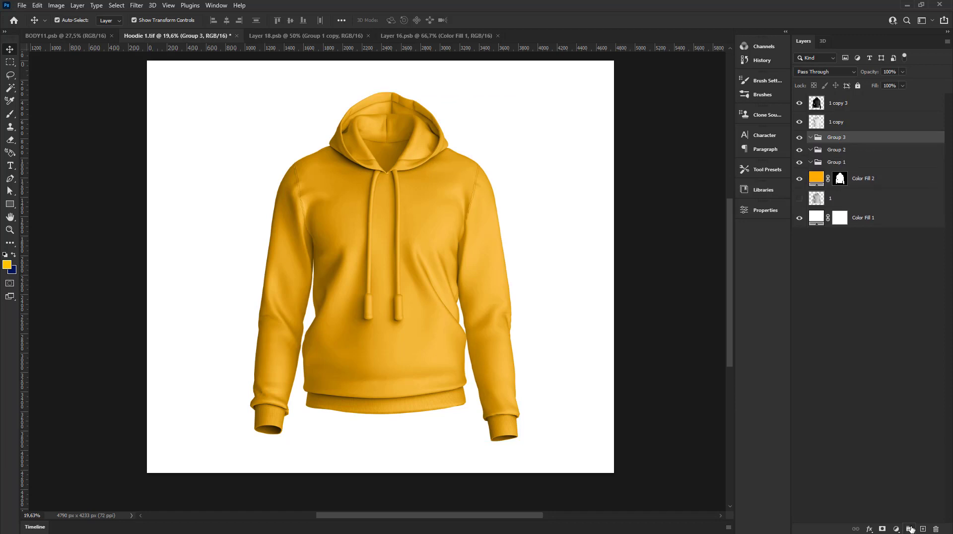
pyautogui.click(910, 529)
pyautogui.click(910, 529)
pyautogui.doubleClick(838, 103)
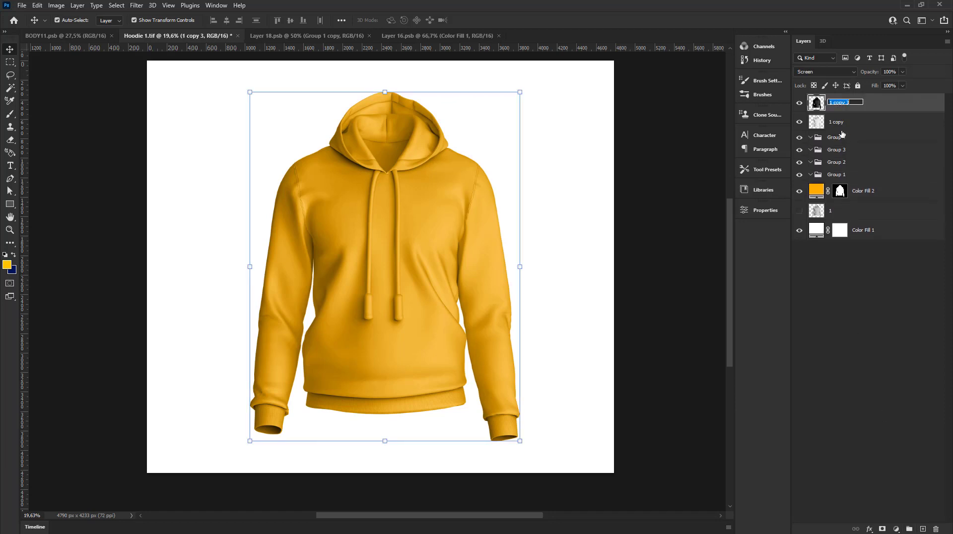
pyautogui.write('Sh')
pyautogui.press('Tab')
pyautogui.write('LIGHT')
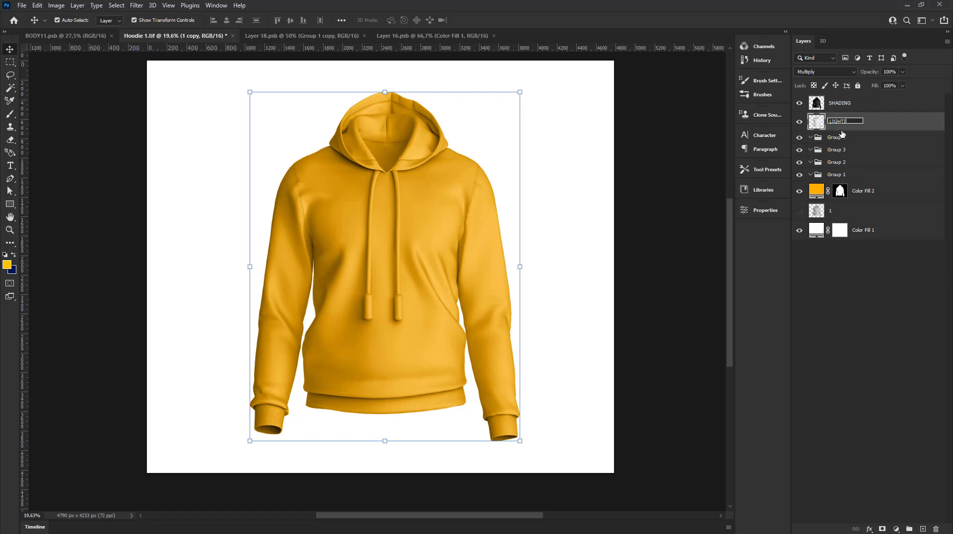
pyautogui.write('NG')
pyautogui.press('Tab')
pyautogui.write('SHADOW')
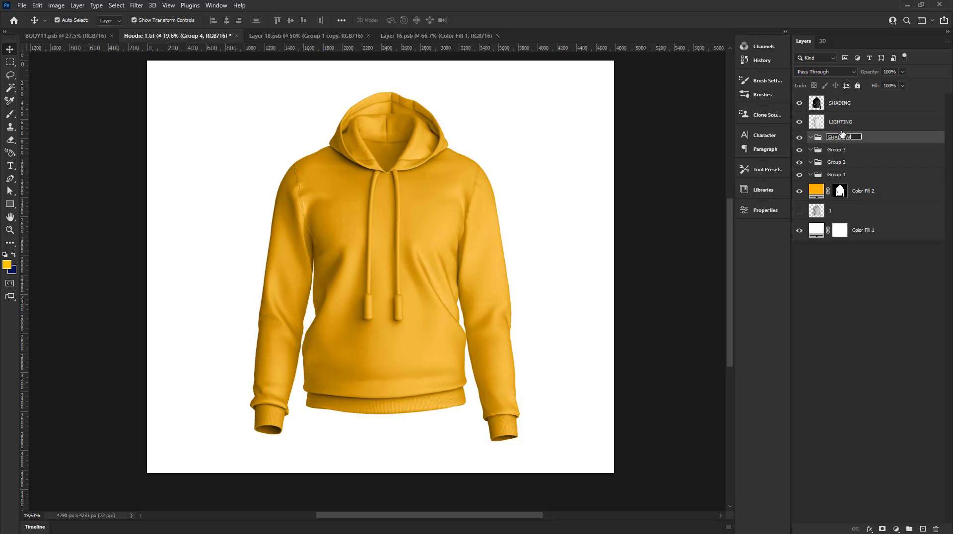
pyautogui.press('Tab')
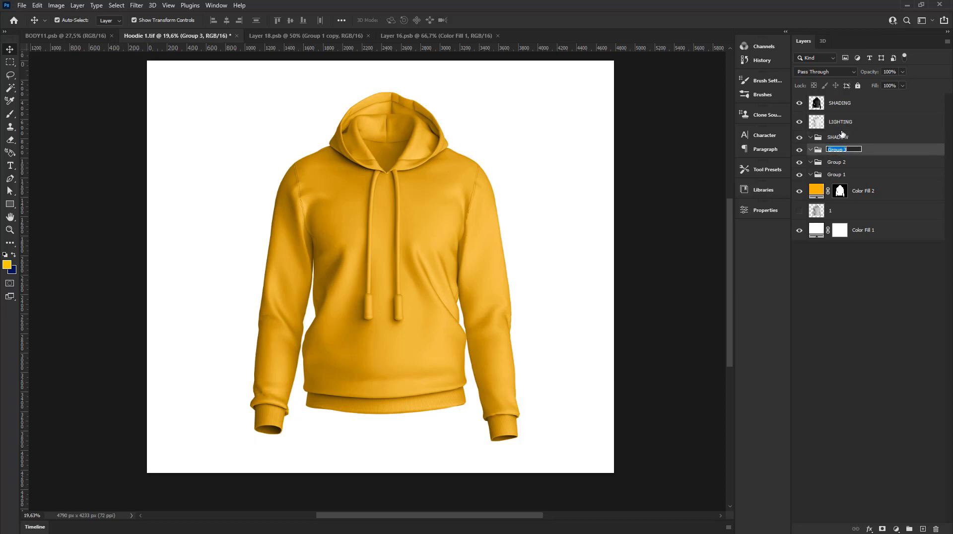
# Step: Name the remaining groups SMART OBJECT and COLOR FILL
pyautogui.write('SMART OBJECT')
pyautogui.press('Tab')
pyautogui.write('C')
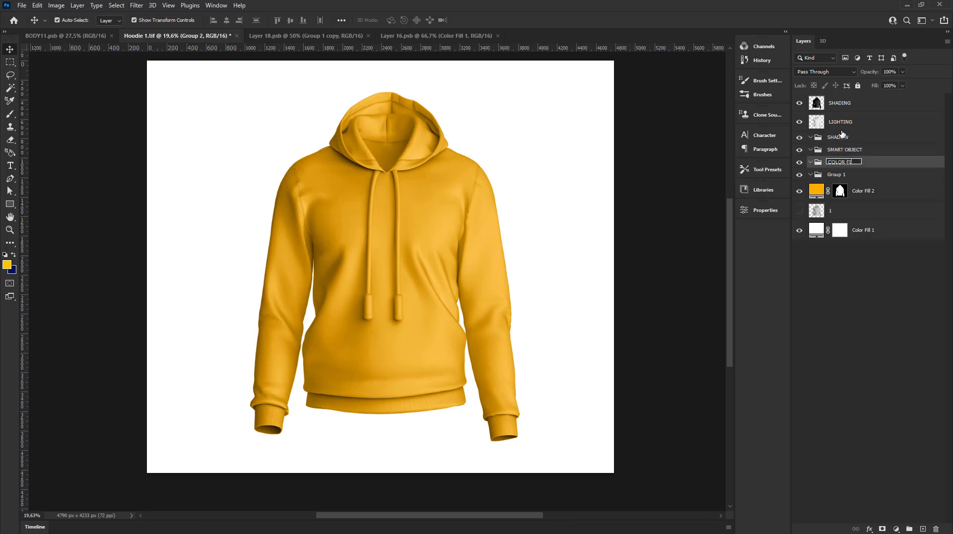
pyautogui.press('Return')
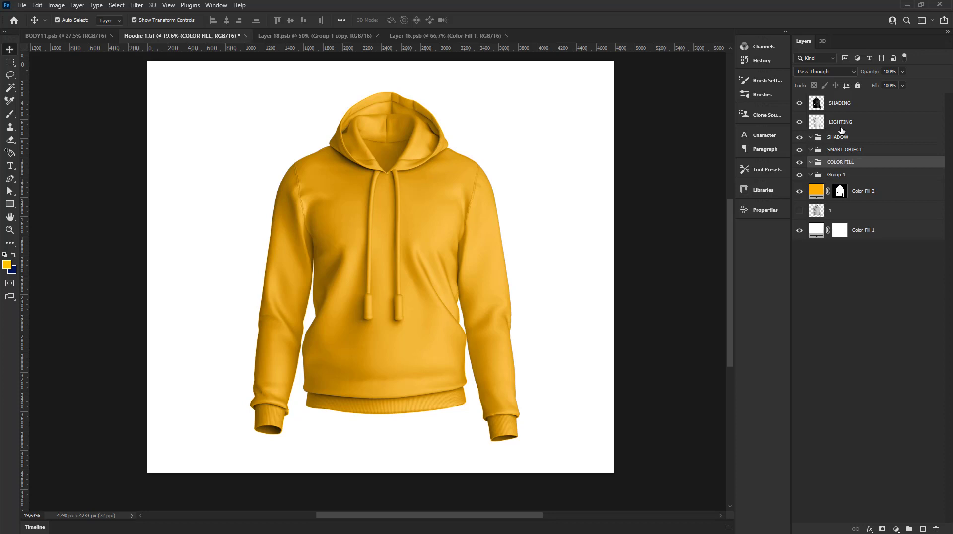
# Step: Move the SHADING and LIGHTING layers into the SHADOW group
pyautogui.click(842, 124)
pyautogui.keyDown('shift'); pyautogui.click(844, 103); pyautogui.keyUp('shift')
pyautogui.moveTo(834, 123); pyautogui.dragTo(839, 138)
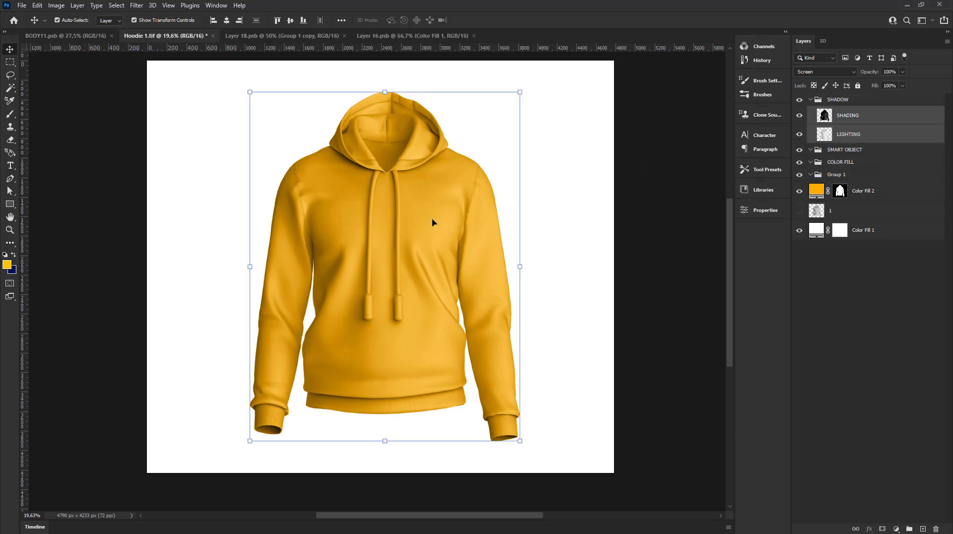
# Step: Select Group 1 and set the Pen tool to Shape mode
pyautogui.click(835, 174)
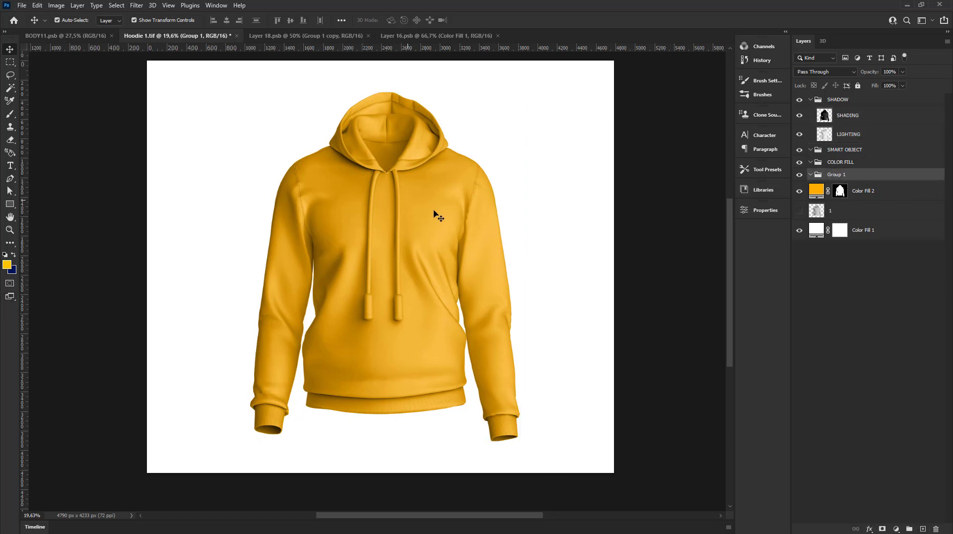
pyautogui.click(9, 178)
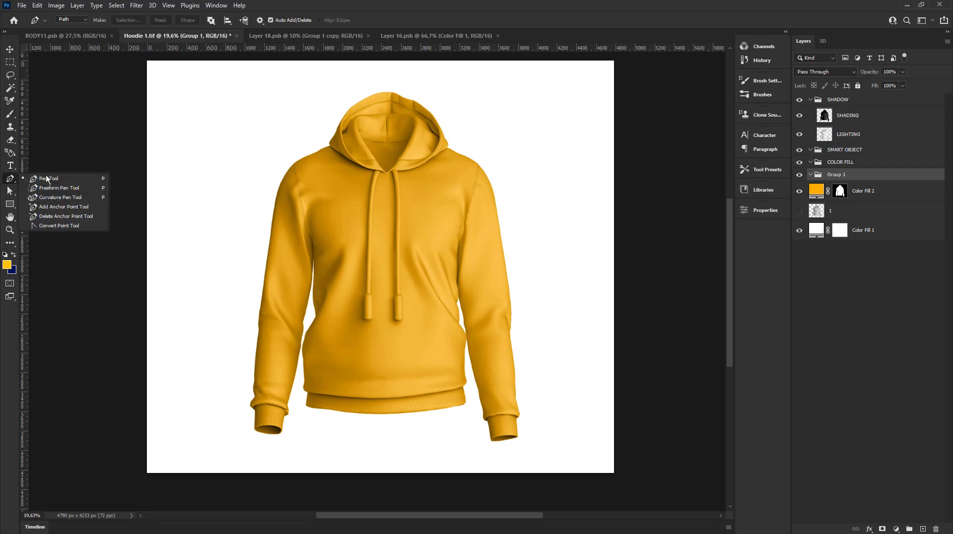
pyautogui.click(72, 179)
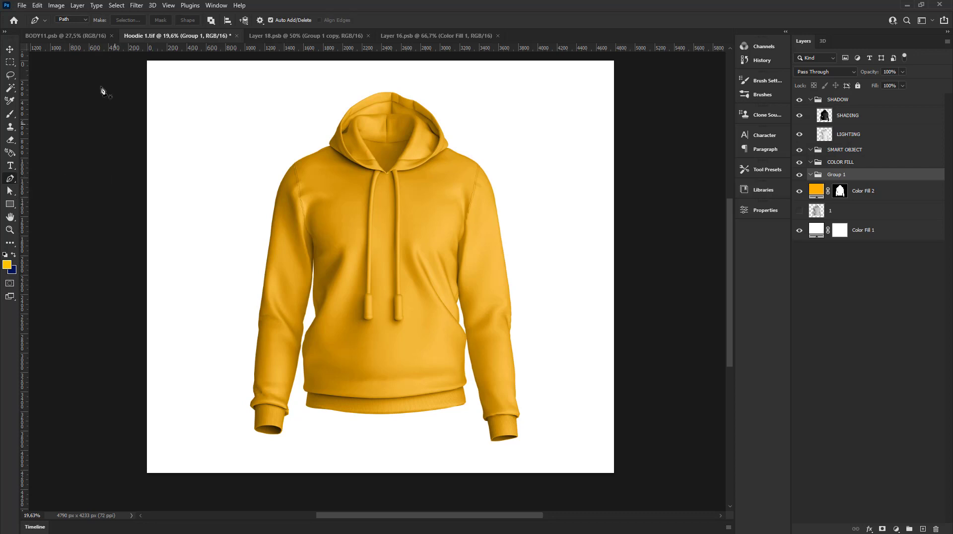
pyautogui.click(71, 19)
pyautogui.click(71, 28)
# Step: Set the foreground colour to blue-violet (R48, G0, B255)
pyautogui.click(8, 265)
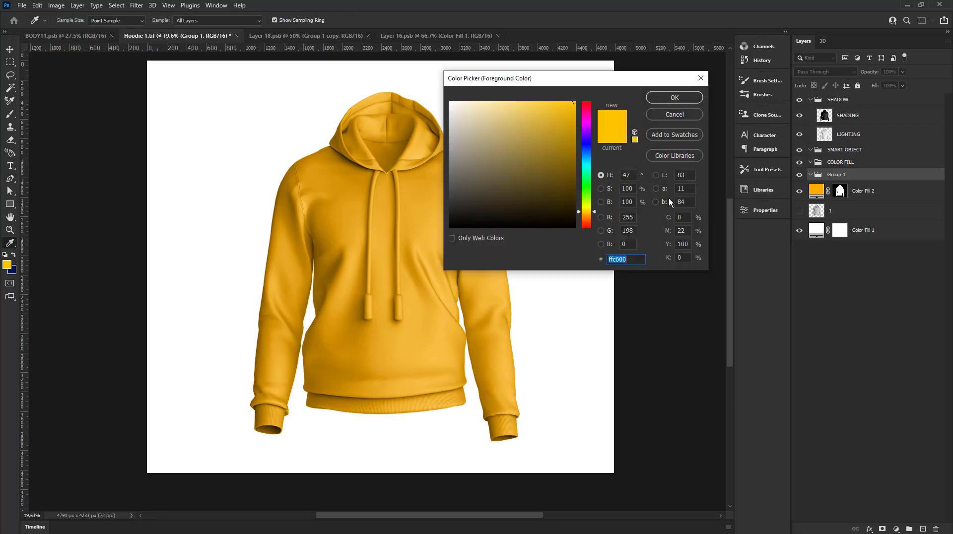
pyautogui.moveTo(582, 129); pyautogui.dragTo(581, 139)
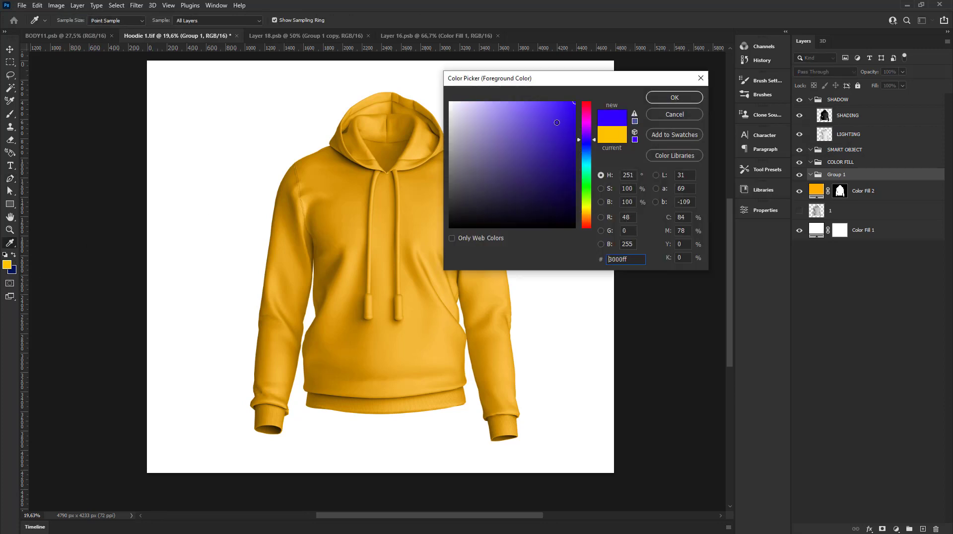
pyautogui.click(555, 102)
pyautogui.click(659, 99)
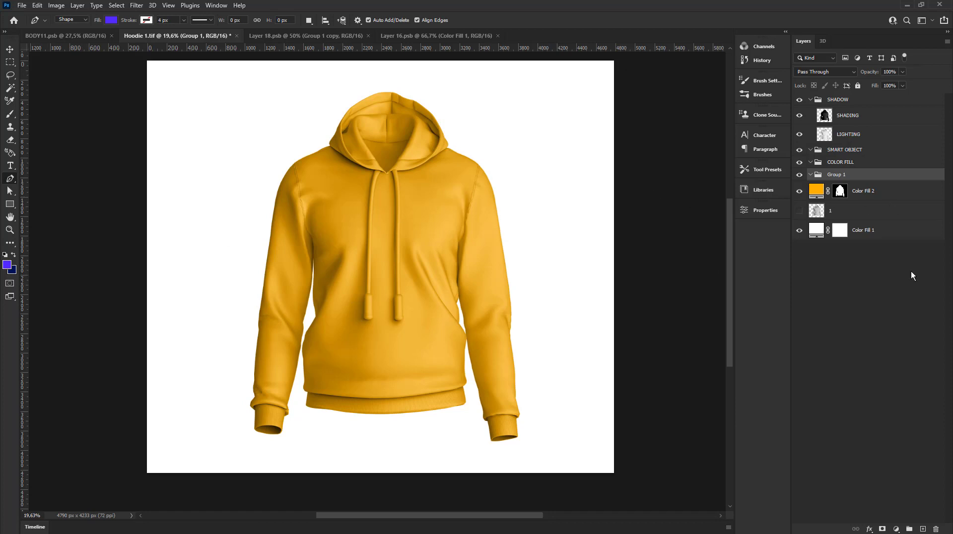
# Step: Start the navy shape at the hood's left edge and place anchors along its lower edge
pyautogui.scroll(3, 85, 180)
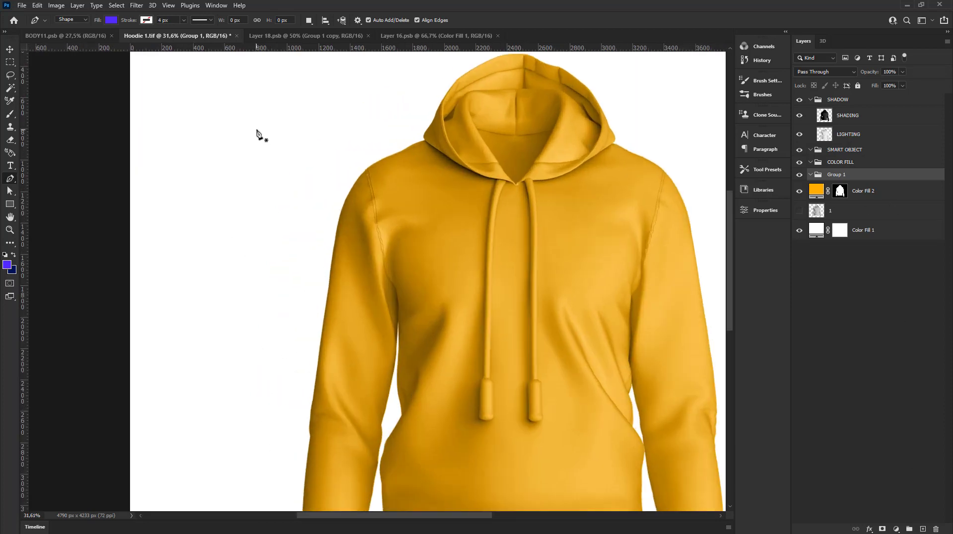
pyautogui.scroll(3, 258, 132)
pyautogui.scroll(2, 516, 114)
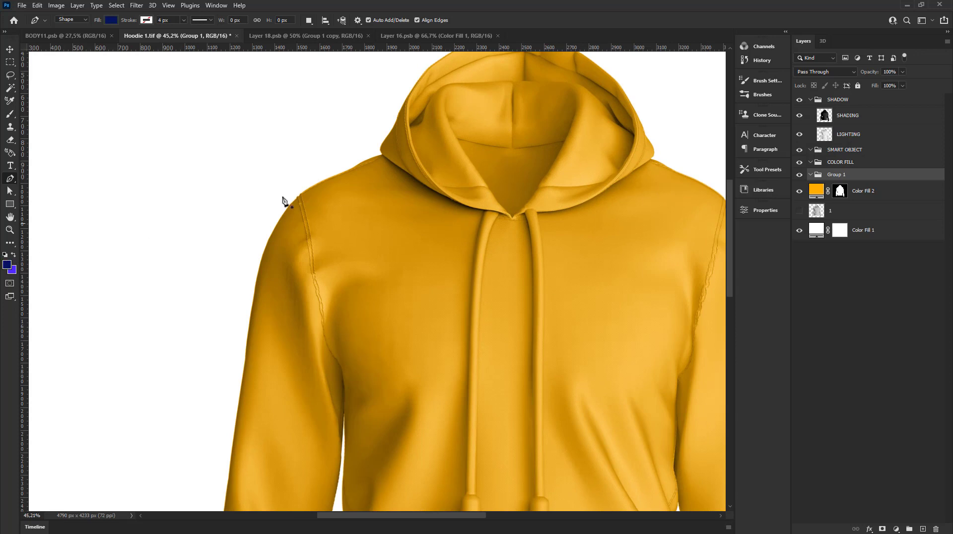
pyautogui.scroll(2, 484, 130)
pyautogui.scroll(1, 356, 156)
pyautogui.scroll(1, 347, 159)
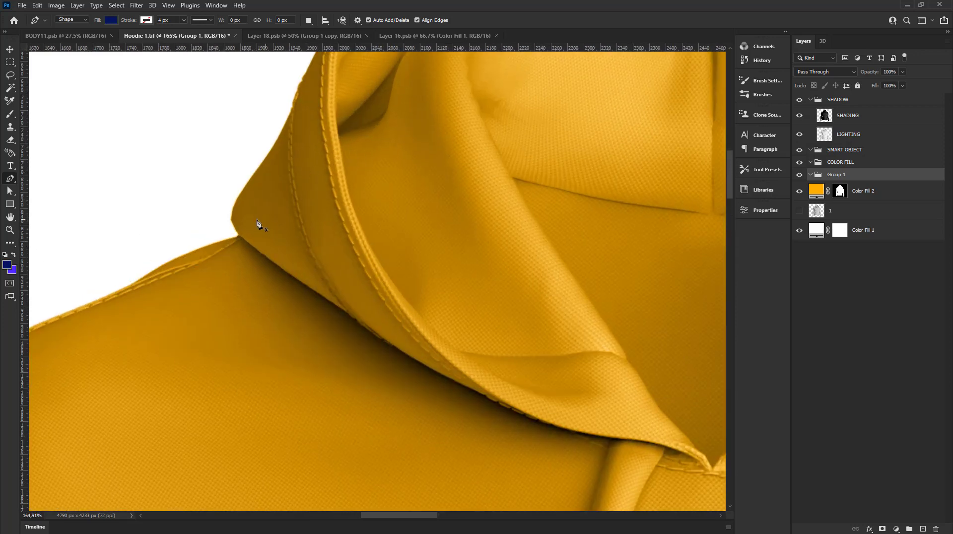
pyautogui.scroll(2, 257, 222)
pyautogui.click(192, 208)
pyautogui.scroll(1, 259, 243)
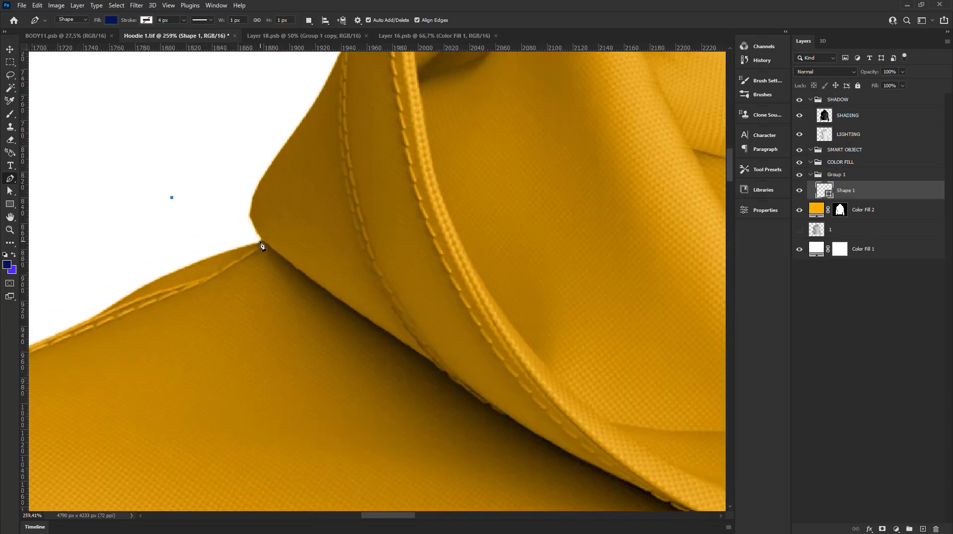
pyautogui.click(260, 243)
pyautogui.scroll(-1, 323, 241)
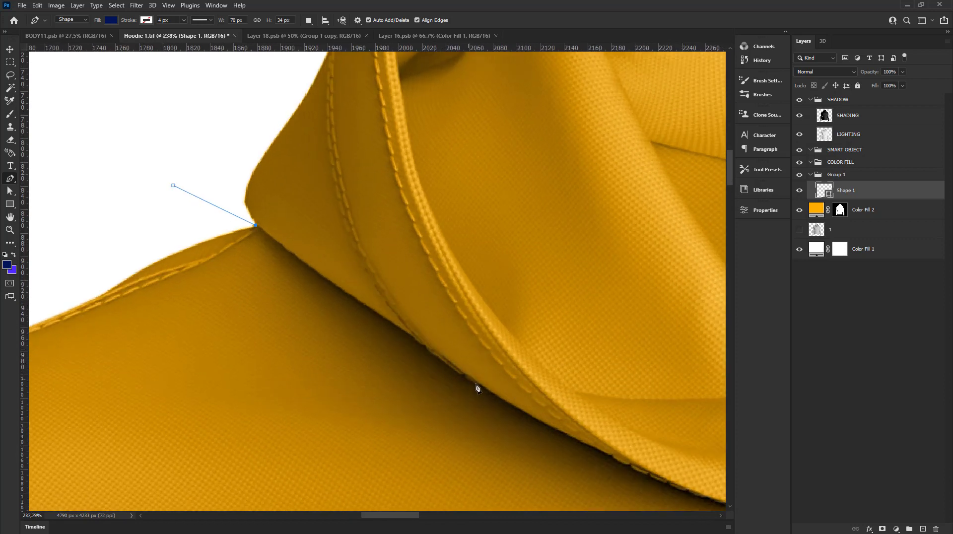
pyautogui.click(435, 352)
pyautogui.click(537, 422)
pyautogui.click(487, 387)
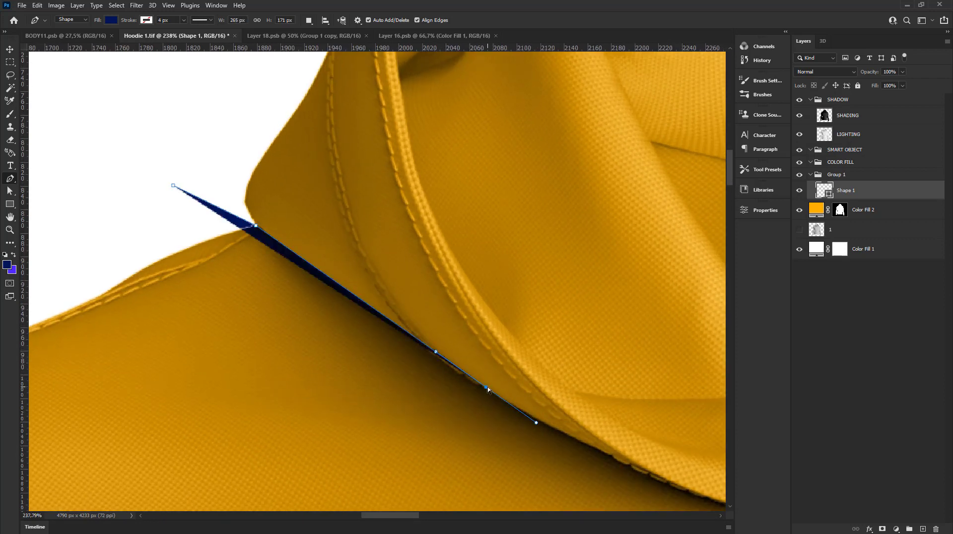
pyautogui.keyDown('alt'); pyautogui.moveTo(487, 387); pyautogui.dragTo(504, 396); pyautogui.keyUp('alt')
pyautogui.hotkey('ctrl', 'z')
pyautogui.keyDown('ctrl'); pyautogui.moveTo(487, 392); pyautogui.dragTo(414, 342); pyautogui.keyUp('ctrl')
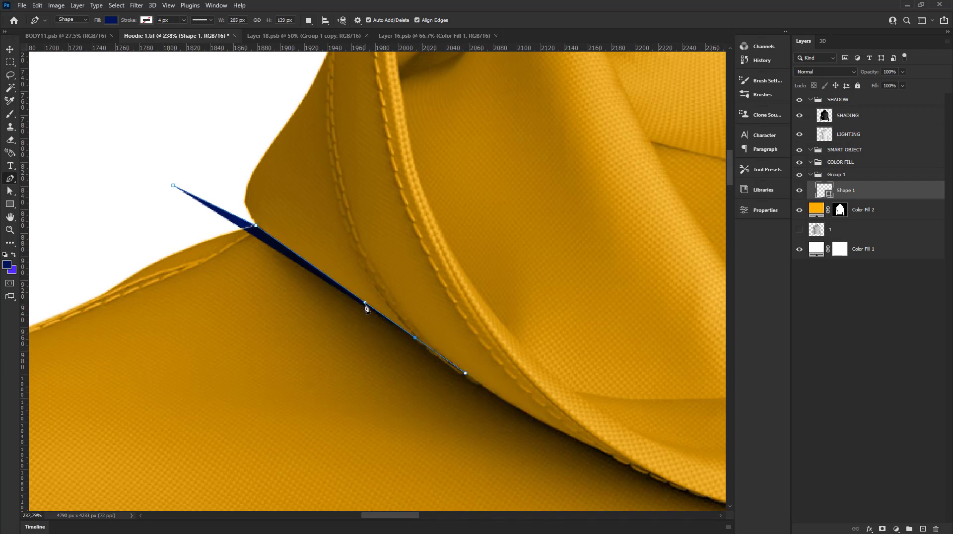
# Step: Add smooth anchors hugging the hood's lower edge to the neckline point, breaking its handle
pyautogui.scroll(2, 365, 308)
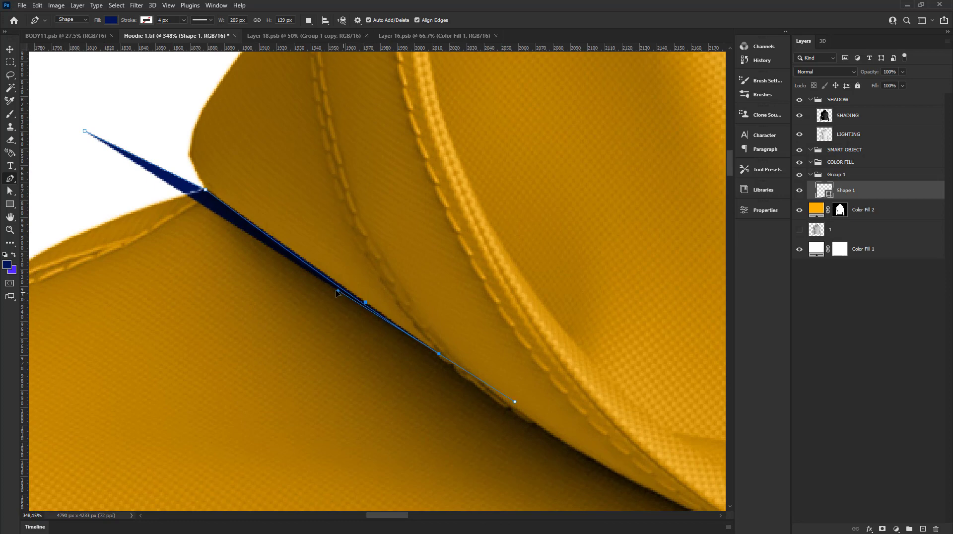
pyautogui.scroll(-2, 343, 298)
pyautogui.scroll(-2, 341, 302)
pyautogui.scroll(1, 522, 402)
pyautogui.scroll(1, 524, 404)
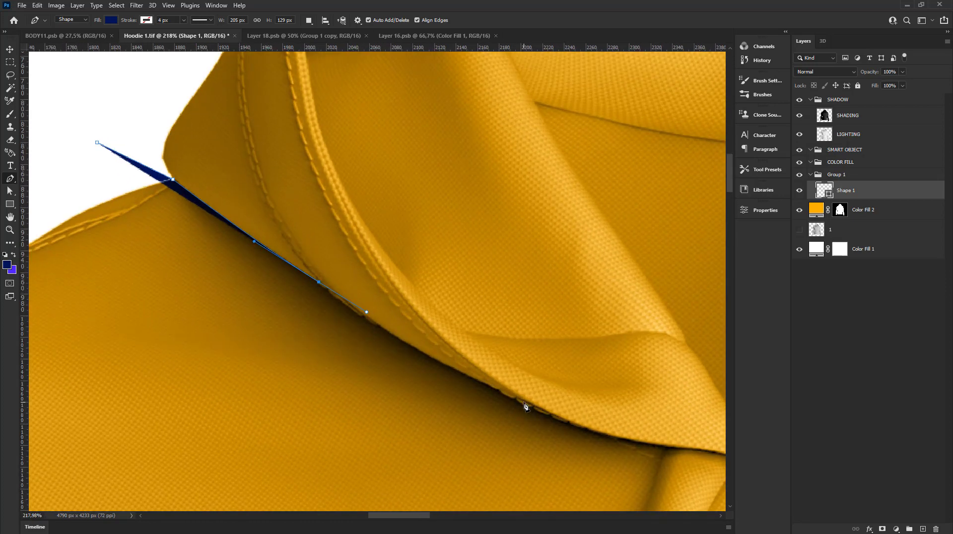
pyautogui.moveTo(524, 402); pyautogui.dragTo(618, 434)
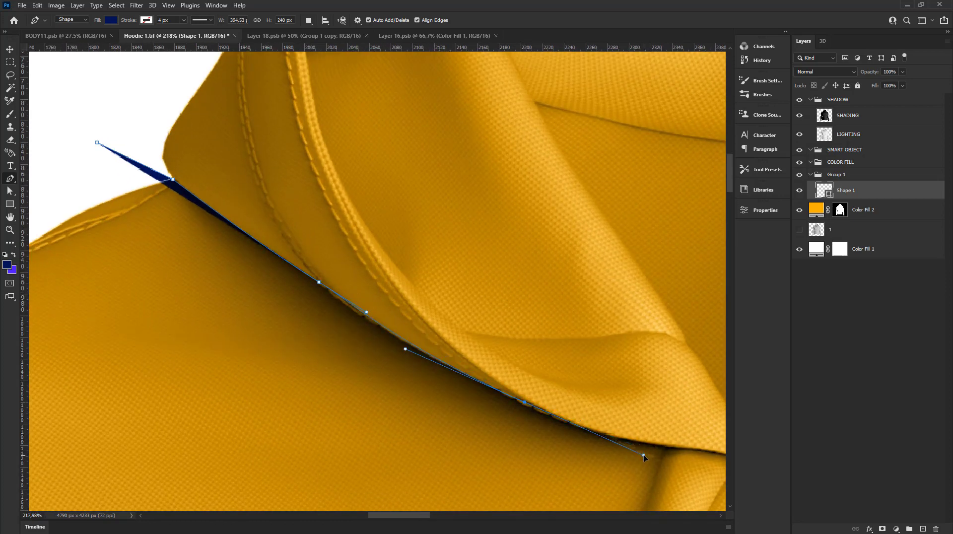
pyautogui.scroll(-2, 272, 325)
pyautogui.scroll(2, 271, 325)
pyautogui.scroll(1, 218, 265)
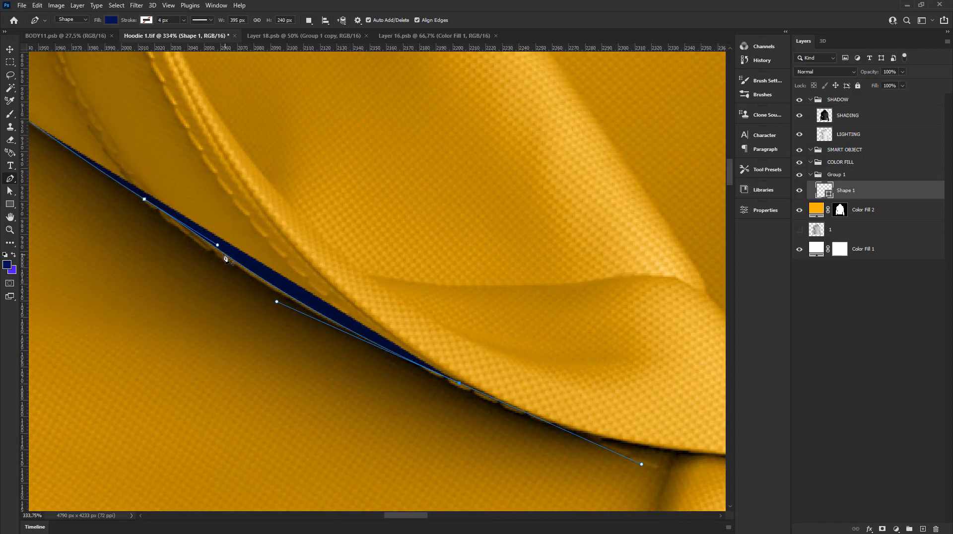
pyautogui.moveTo(219, 247); pyautogui.dragTo(216, 248)
pyautogui.scroll(-2, 215, 252)
pyautogui.scroll(1, 497, 361)
pyautogui.scroll(1, 497, 361)
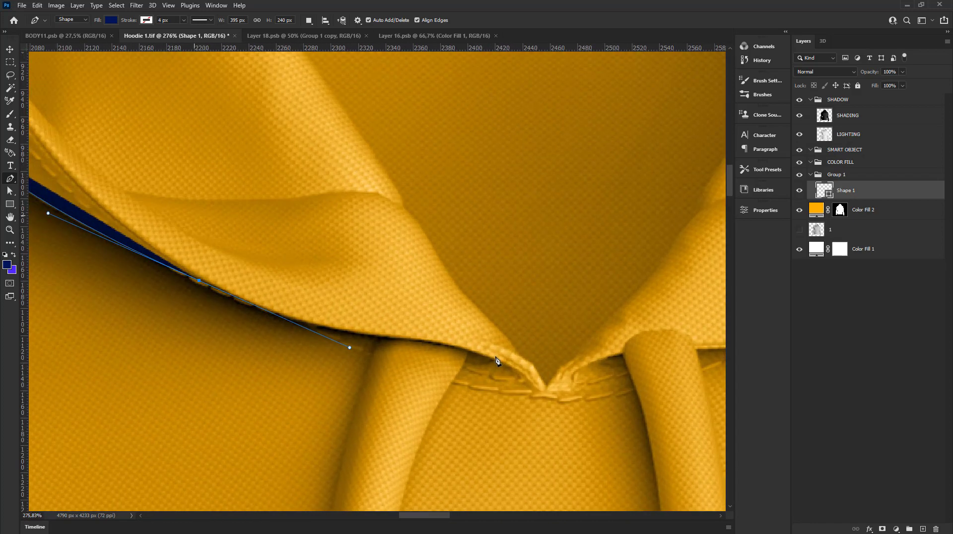
pyautogui.scroll(1, 497, 361)
pyautogui.moveTo(442, 344); pyautogui.dragTo(494, 357)
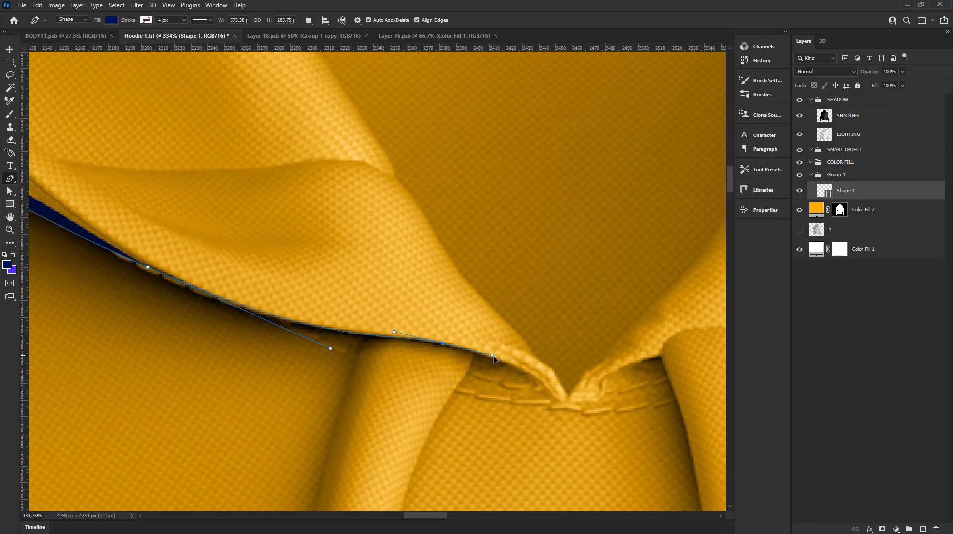
pyautogui.moveTo(560, 399); pyautogui.dragTo(585, 436)
pyautogui.keyDown('alt'); pyautogui.click(562, 400); pyautogui.keyUp('alt')
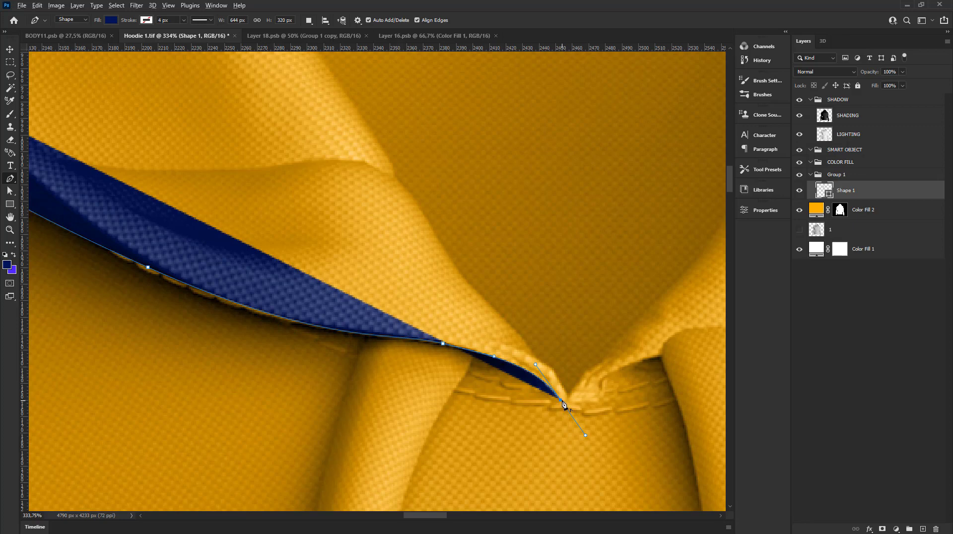
# Step: Continue the navy curve from the neckline rightward along the hood, trimming the last point's handles
pyautogui.scroll(-5, 564, 405)
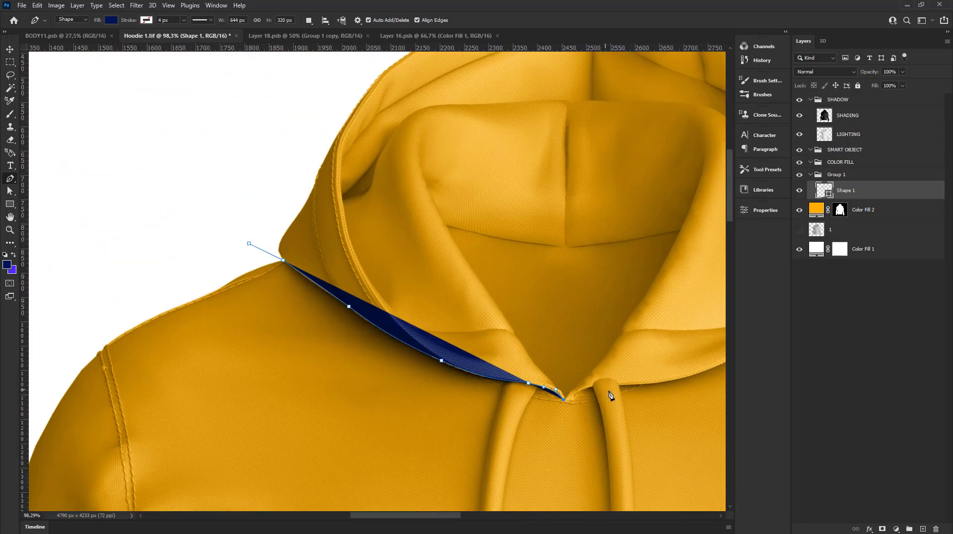
pyautogui.moveTo(602, 392); pyautogui.dragTo(577, 402)
pyautogui.scroll(1, 581, 401)
pyautogui.scroll(1, 555, 401)
pyautogui.scroll(2, 544, 405)
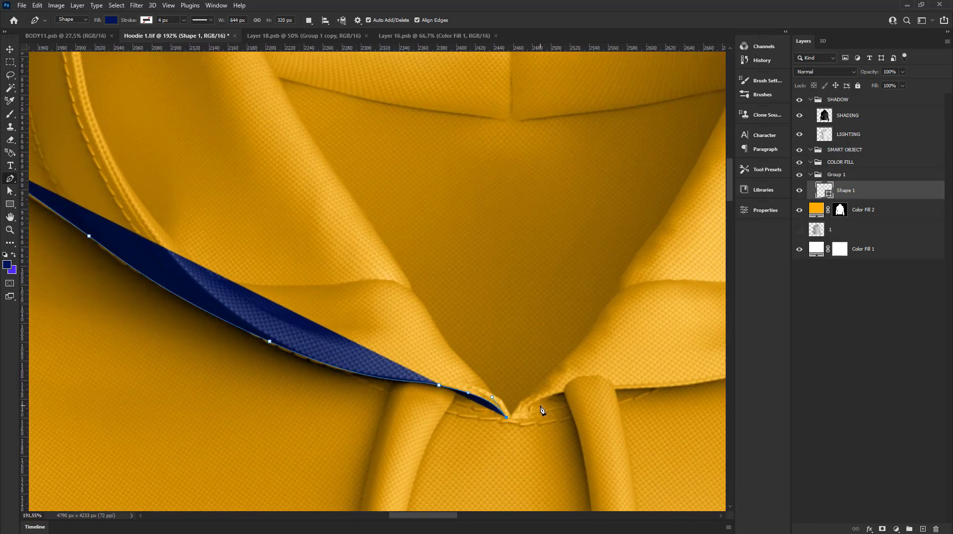
pyautogui.scroll(1, 531, 410)
pyautogui.scroll(-2, 531, 410)
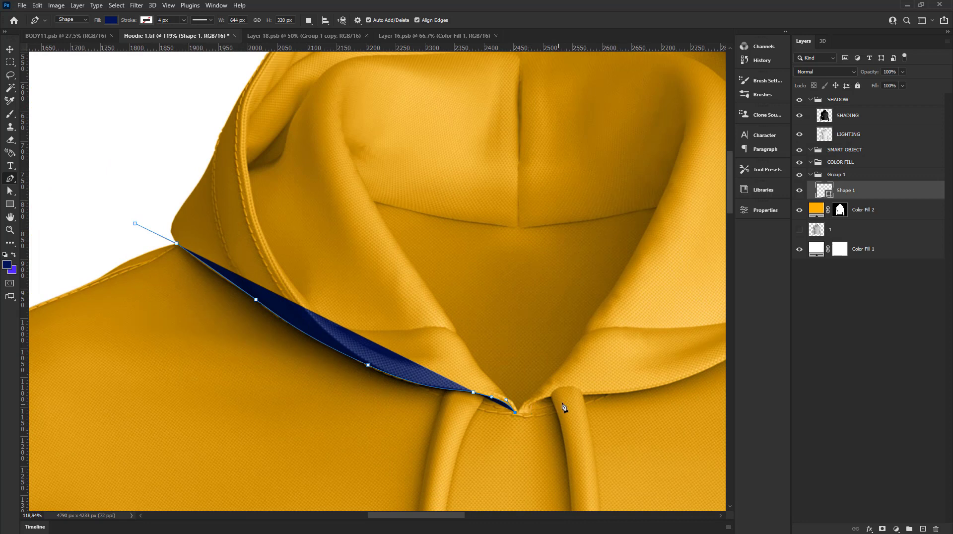
pyautogui.scroll(1, 565, 408)
pyautogui.scroll(1, 526, 419)
pyautogui.scroll(1, 508, 421)
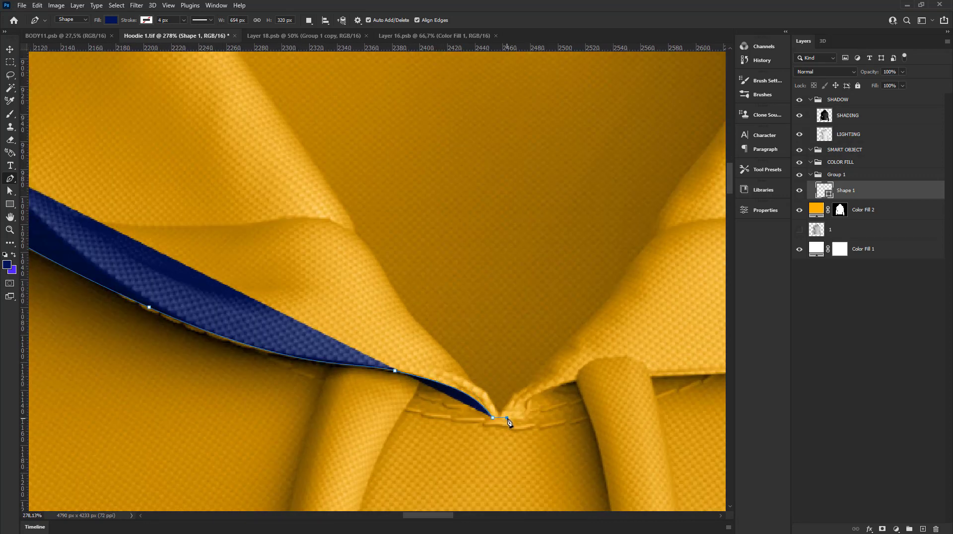
pyautogui.moveTo(572, 384); pyautogui.dragTo(616, 380)
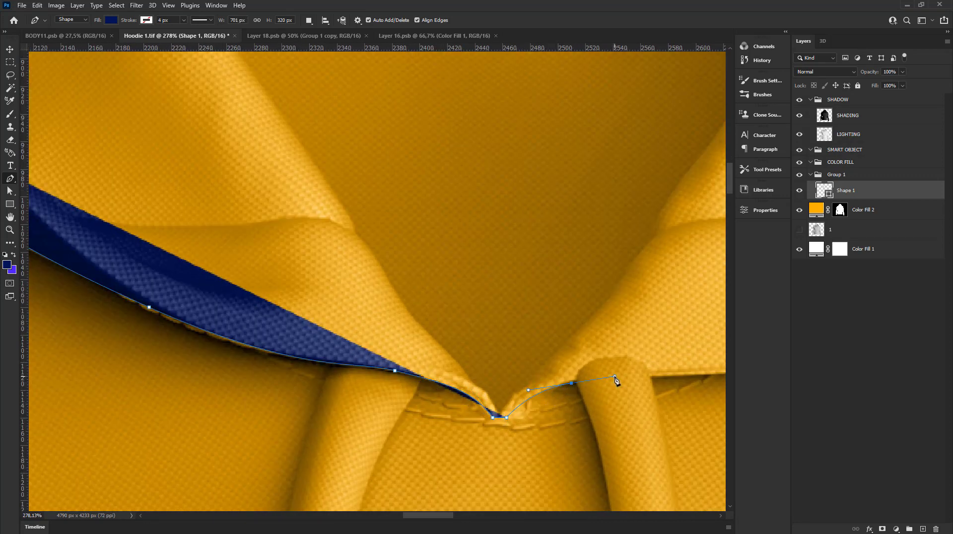
pyautogui.scroll(-3, 616, 381)
pyautogui.scroll(1, 651, 377)
pyautogui.scroll(1, 549, 342)
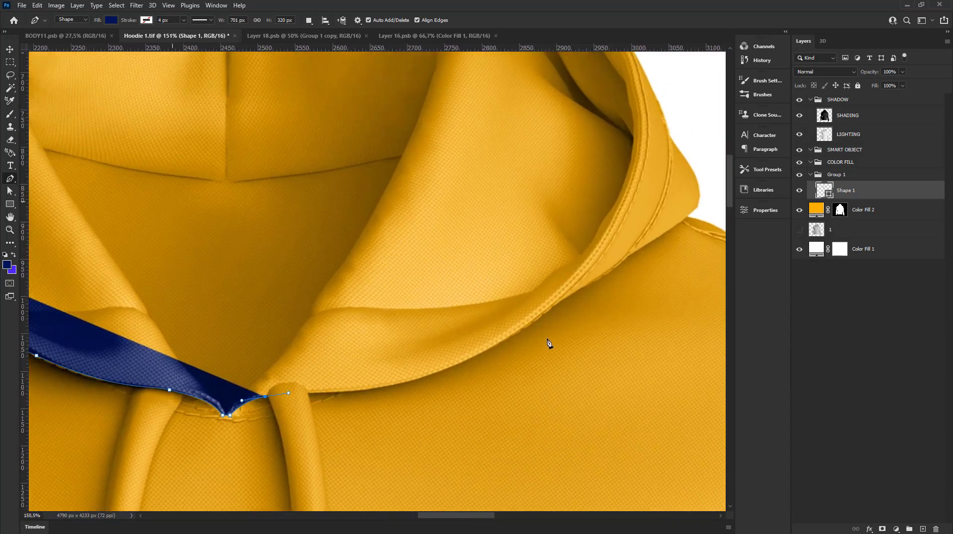
pyautogui.scroll(1, 549, 343)
pyautogui.scroll(1, 378, 399)
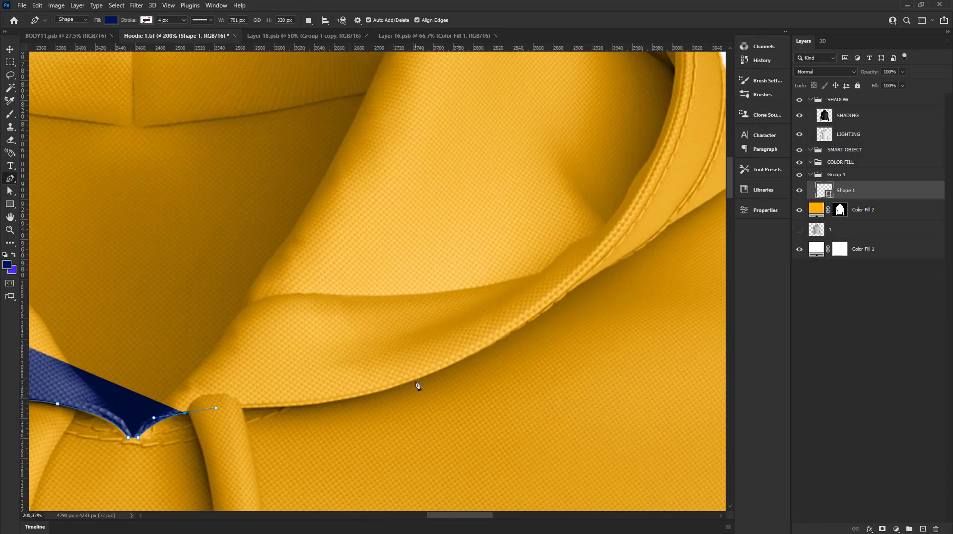
pyautogui.moveTo(424, 376); pyautogui.dragTo(525, 336)
pyautogui.scroll(3, 239, 411)
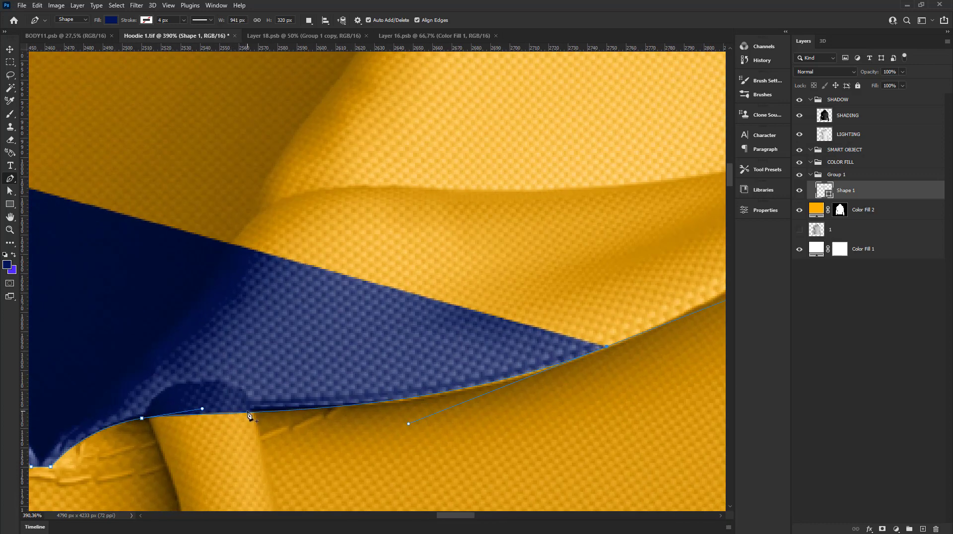
pyautogui.click(248, 414)
# Step: Extend the navy outline up the right-side hood seam with curved anchors that follow it
pyautogui.scroll(-5, 348, 413)
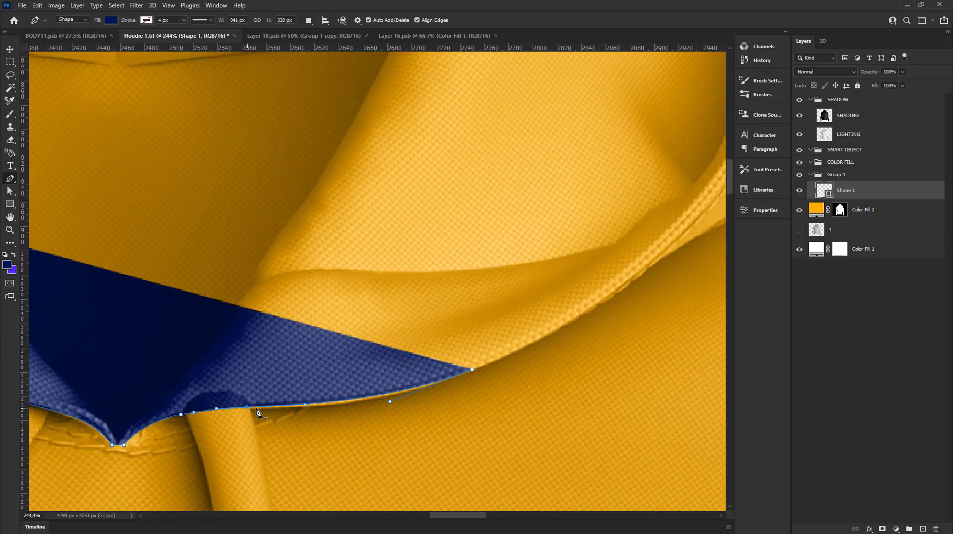
pyautogui.scroll(5, 372, 404)
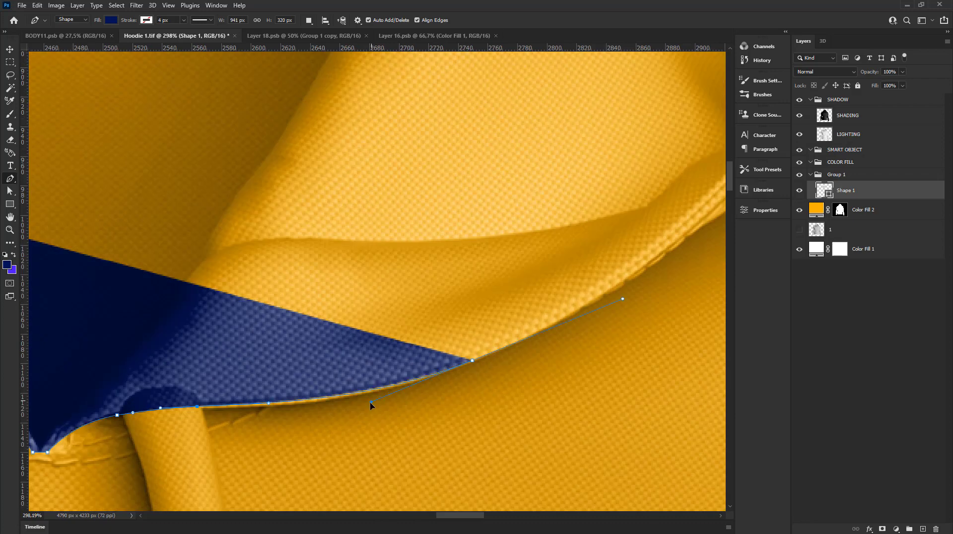
pyautogui.scroll(-2, 366, 409)
pyautogui.scroll(-1, 579, 314)
pyautogui.scroll(1, 583, 293)
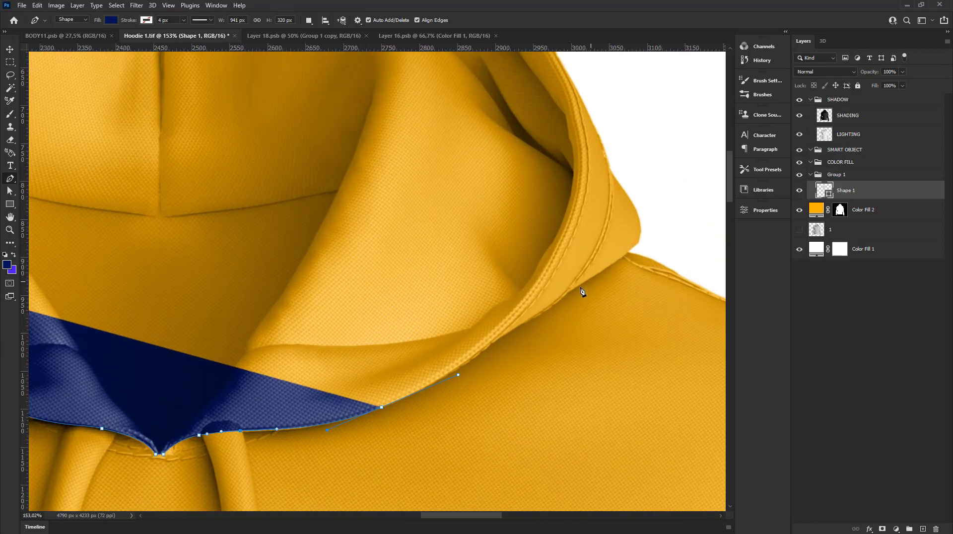
pyautogui.scroll(1, 522, 331)
pyautogui.moveTo(516, 332); pyautogui.dragTo(523, 324)
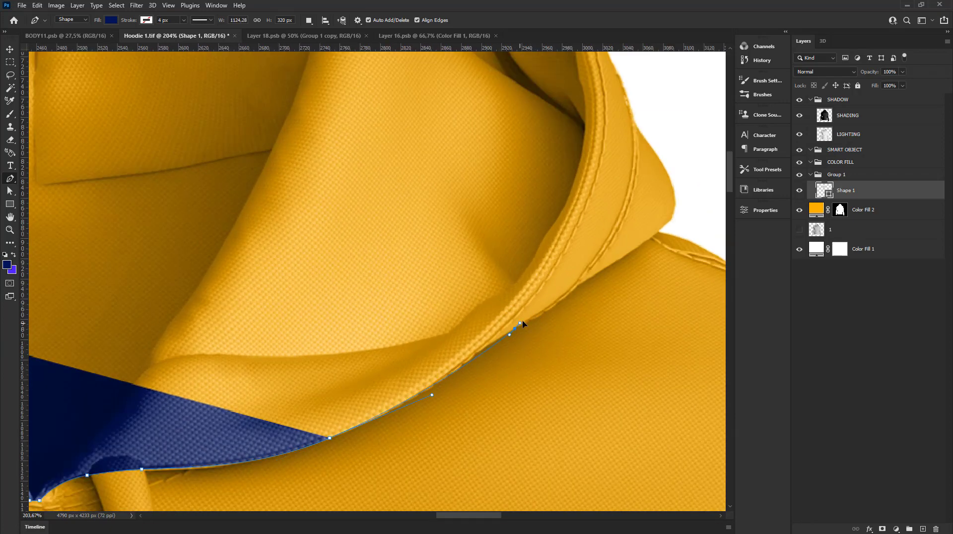
pyautogui.scroll(2, 513, 329)
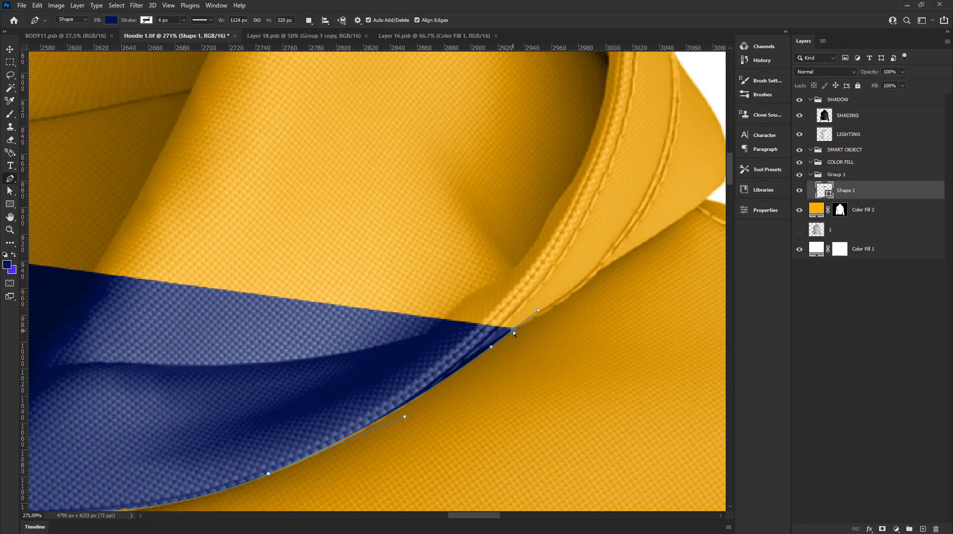
pyautogui.moveTo(515, 333); pyautogui.dragTo(487, 346)
pyautogui.scroll(-2, 546, 317)
pyautogui.scroll(2, 566, 300)
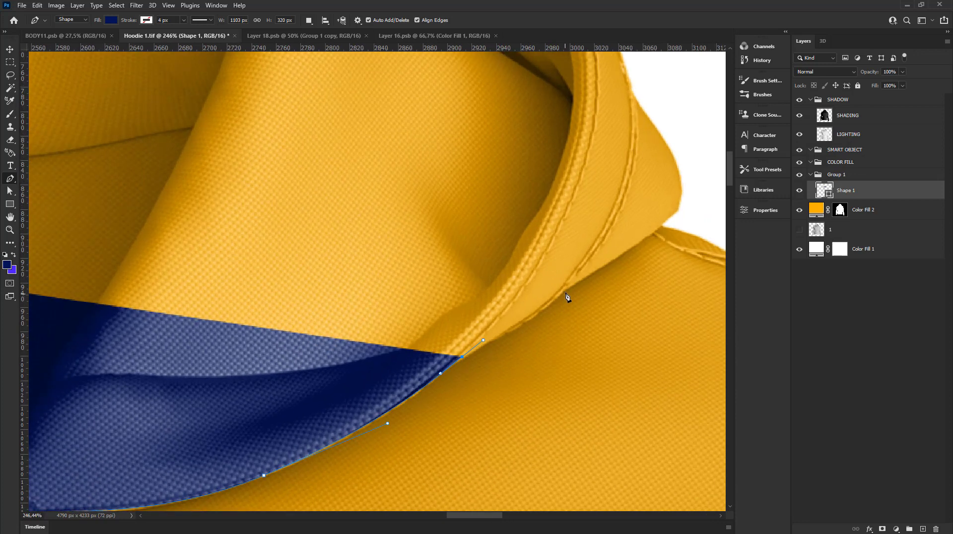
pyautogui.moveTo(566, 291); pyautogui.dragTo(703, 194)
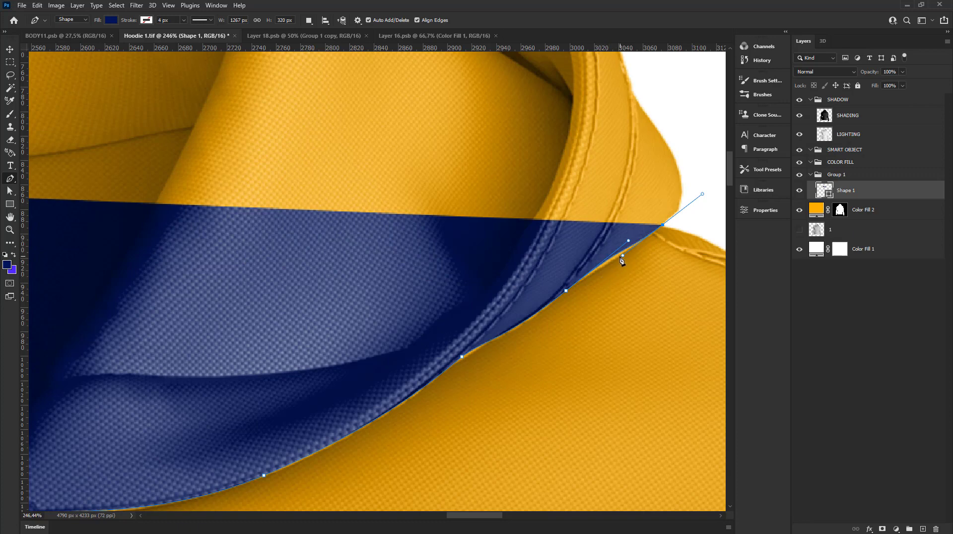
pyautogui.moveTo(628, 242); pyautogui.dragTo(629, 246)
pyautogui.scroll(-2, 593, 293)
# Step: Route the navy path around the top of the hood and close it at the start anchor
pyautogui.keyDown('alt'); pyautogui.click(644, 242); pyautogui.keyUp('alt')
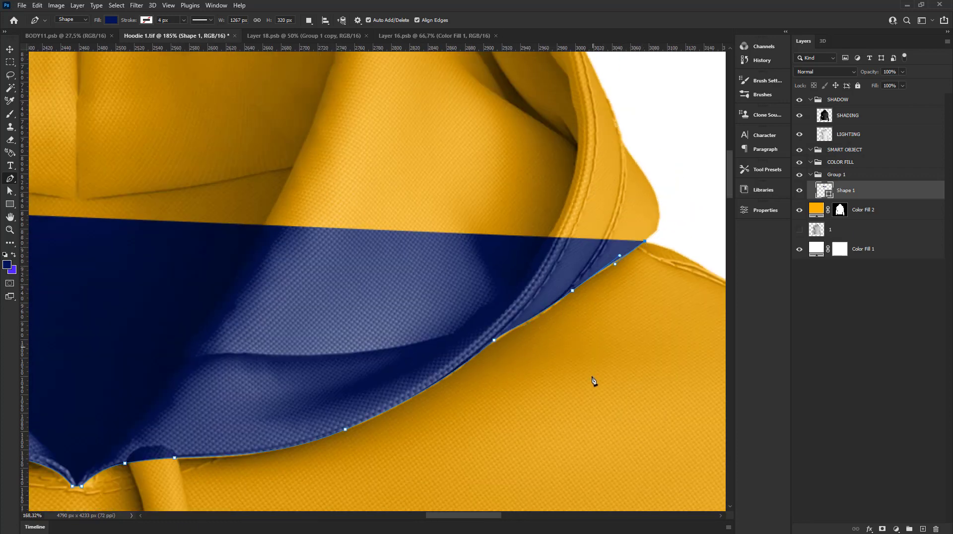
pyautogui.scroll(-5, 594, 381)
pyautogui.click(668, 282)
pyautogui.click(606, 172)
pyautogui.click(517, 115)
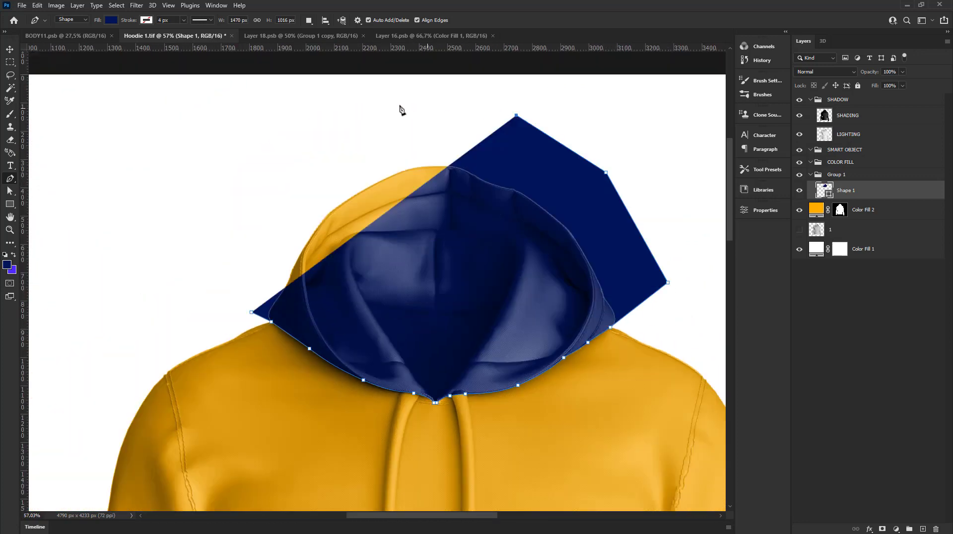
pyautogui.click(375, 102)
pyautogui.click(273, 150)
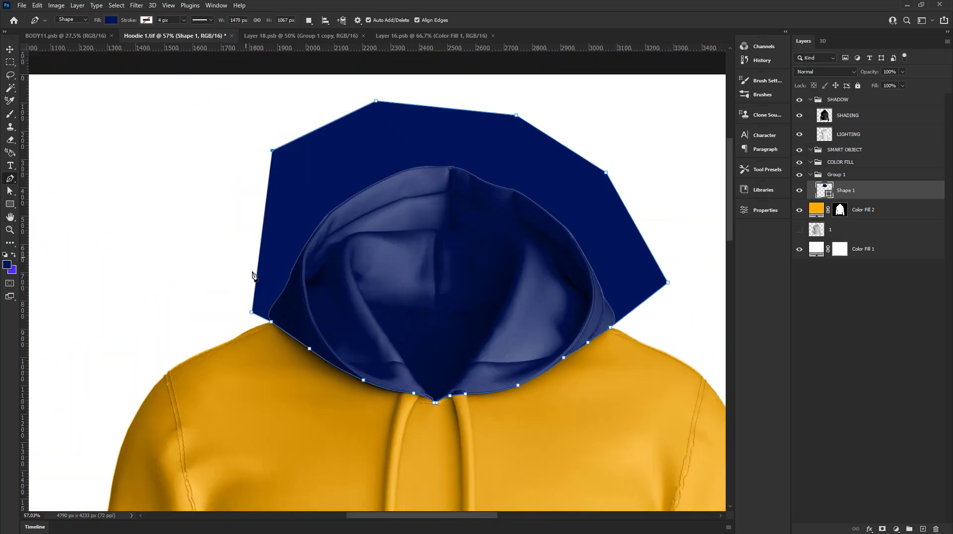
pyautogui.click(252, 313)
# Step: Hide the navy Shape 1 layer and place the first anchor of a new shape on the inner hood fold
pyautogui.scroll(2, 388, 296)
pyautogui.scroll(1, 388, 295)
pyautogui.click(799, 191)
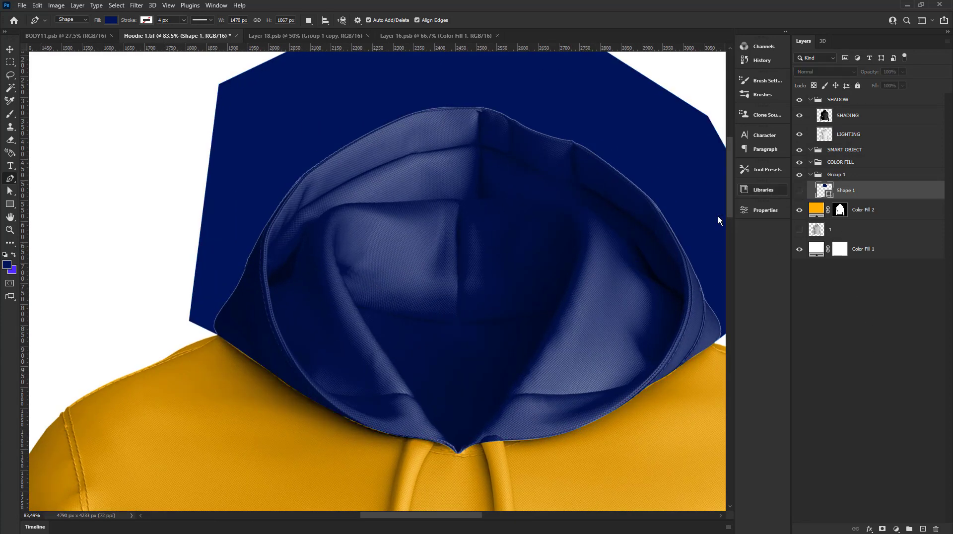
pyautogui.scroll(1, 336, 181)
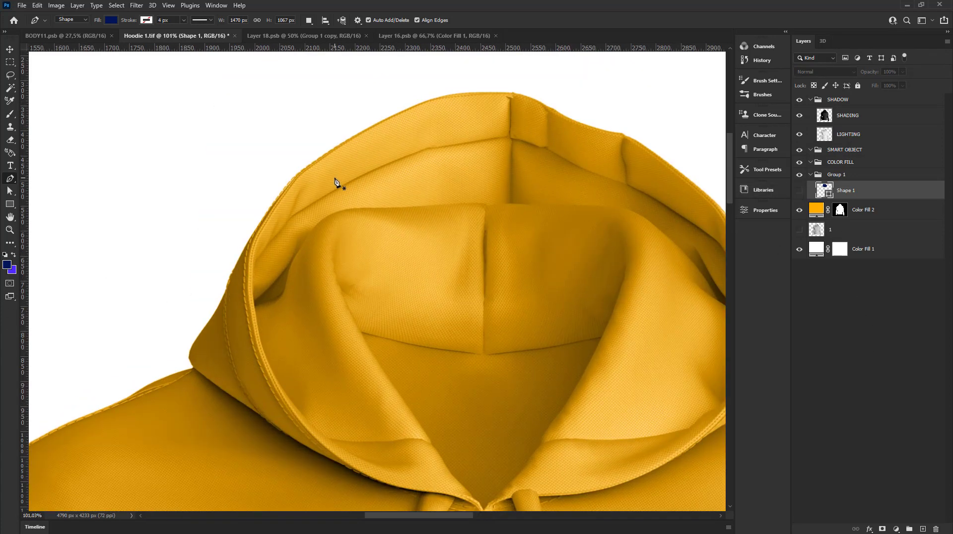
pyautogui.scroll(3, 432, 452)
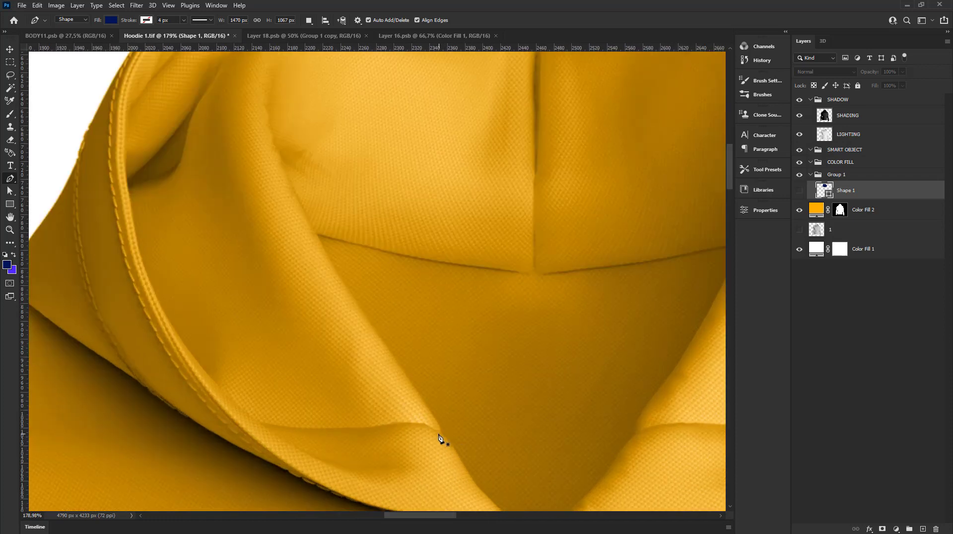
pyautogui.scroll(1, 439, 437)
pyautogui.scroll(1, 440, 437)
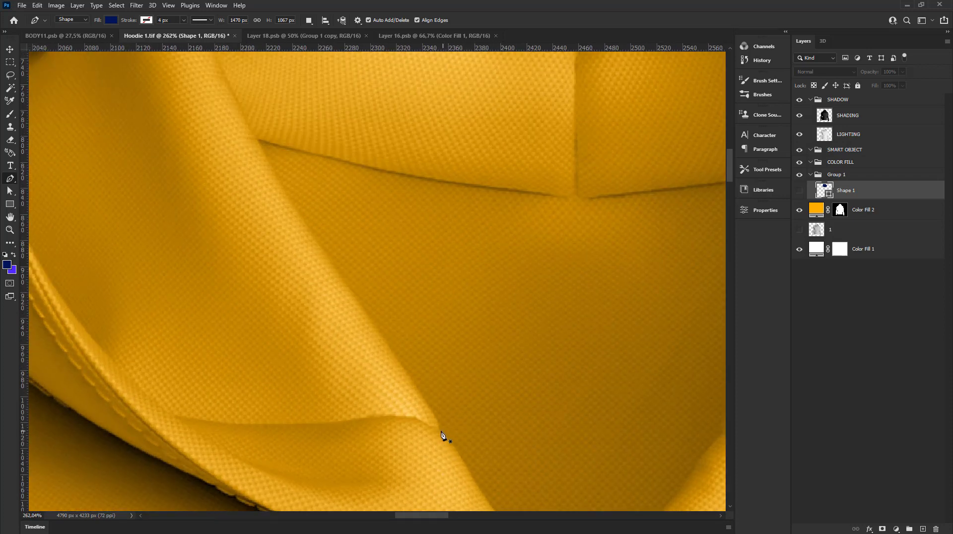
pyautogui.click(442, 433)
# Step: Curve Shape 2 along the inner hood's lower fold and give it a green fill
pyautogui.scroll(1, 419, 434)
pyautogui.moveTo(352, 414); pyautogui.dragTo(280, 422)
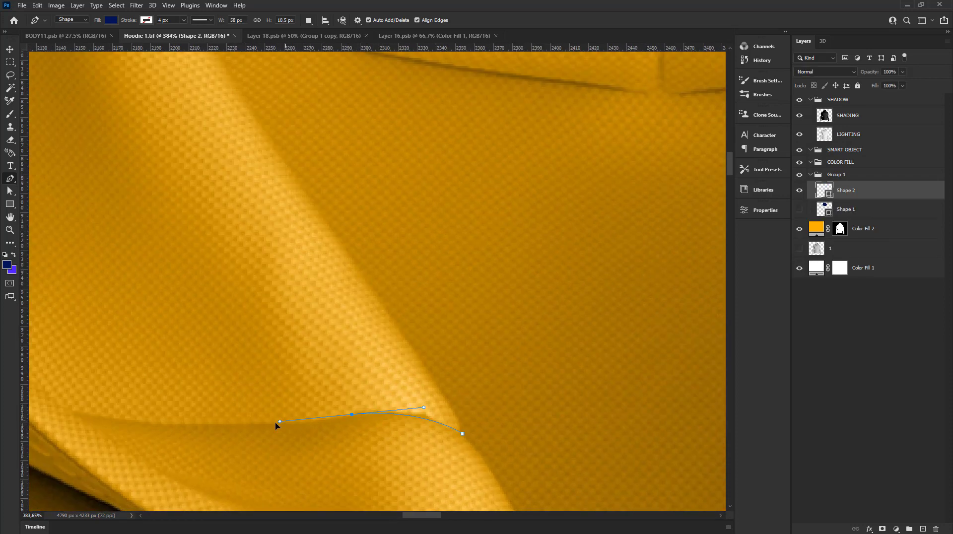
pyautogui.scroll(-2, 454, 422)
pyautogui.scroll(1, 362, 422)
pyautogui.scroll(1, 340, 417)
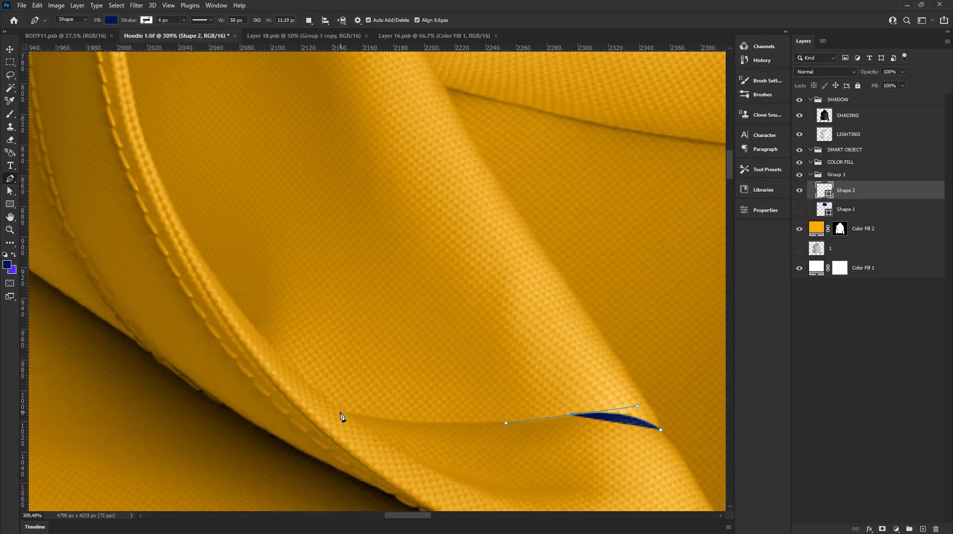
pyautogui.click(112, 20)
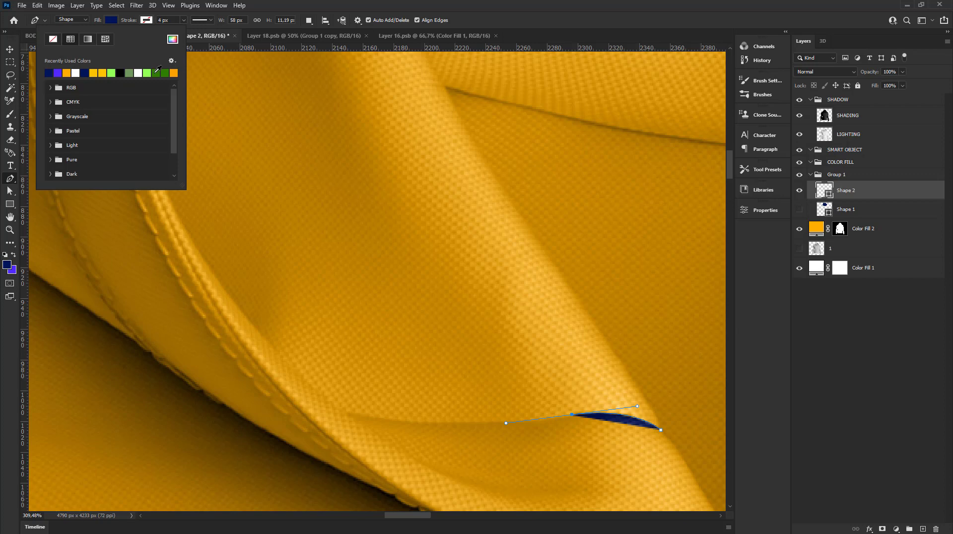
pyautogui.click(156, 73)
pyautogui.scroll(1, 340, 416)
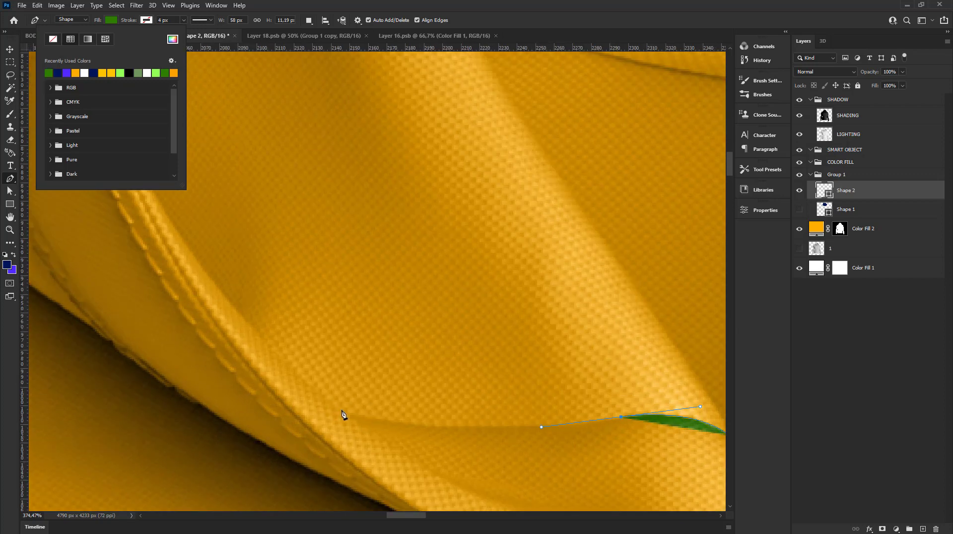
pyautogui.moveTo(342, 414); pyautogui.dragTo(266, 383)
# Step: Extend the green outline up the left inner hood edge, bending it along the seam
pyautogui.scroll(-4, 261, 382)
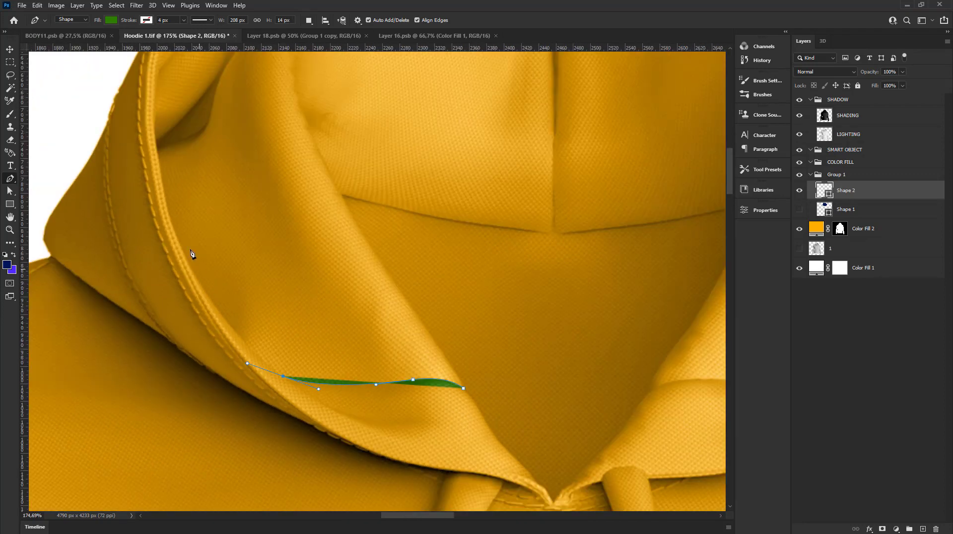
pyautogui.scroll(1, 164, 199)
pyautogui.scroll(2, 201, 276)
pyautogui.scroll(-4, 205, 287)
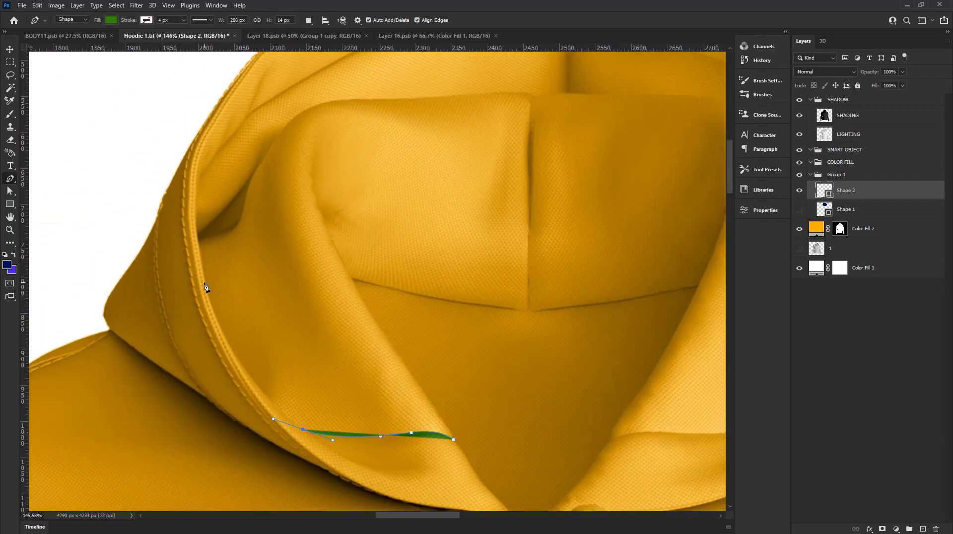
pyautogui.scroll(1, 199, 238)
pyautogui.moveTo(199, 230); pyautogui.dragTo(194, 203)
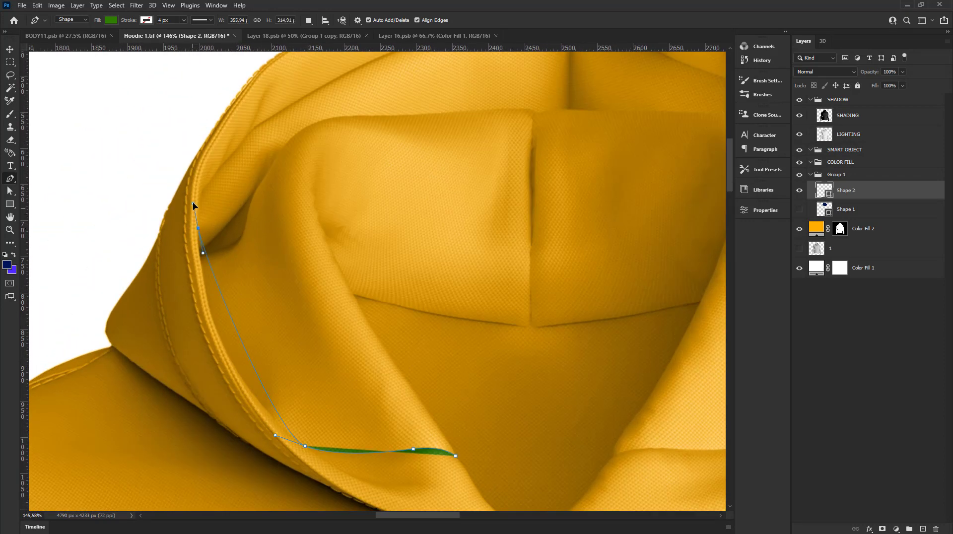
pyautogui.scroll(1, 203, 271)
pyautogui.moveTo(204, 252)
pyautogui.mouseDown()
pyautogui.moveTo(192, 353)
pyautogui.moveTo(185, 335)
pyautogui.mouseUp()
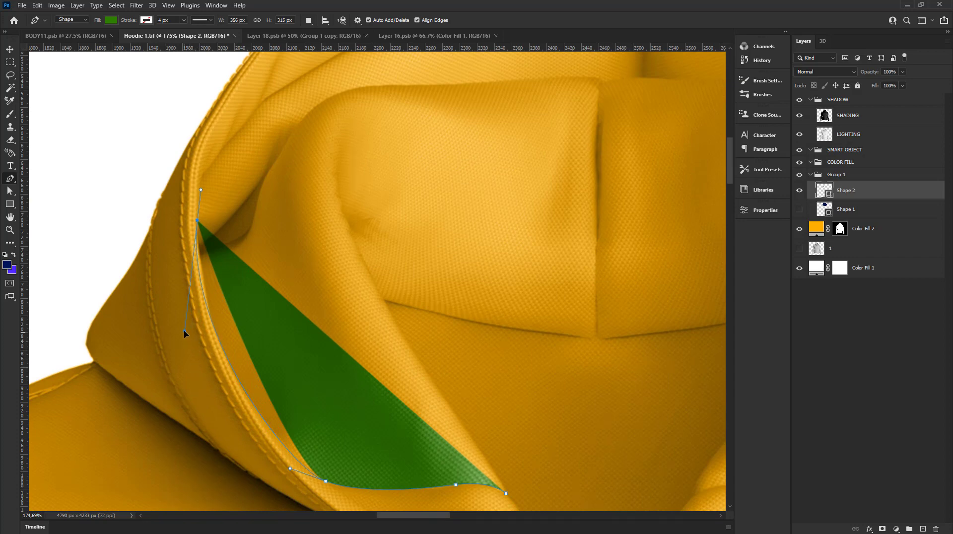
pyautogui.scroll(-1, 185, 333)
pyautogui.scroll(3, 185, 334)
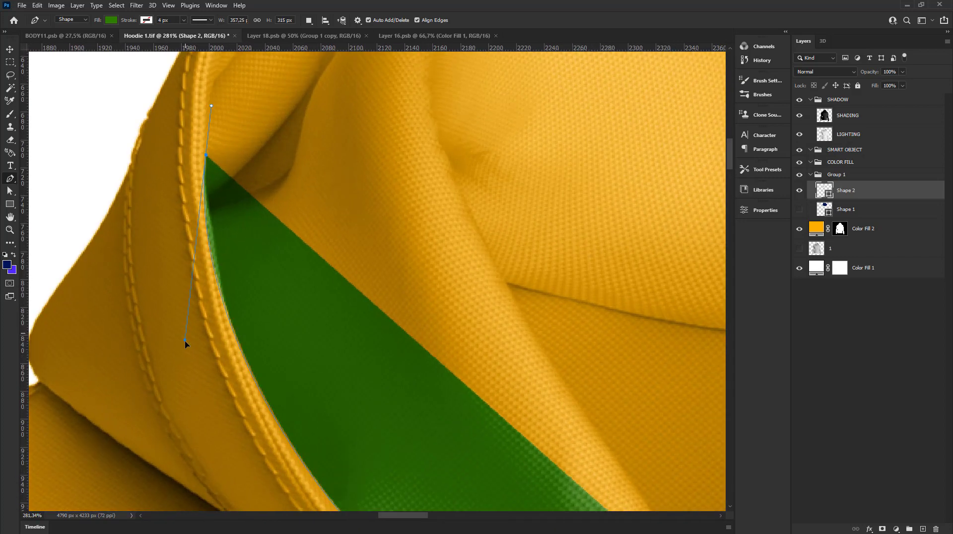
pyautogui.scroll(-5, 186, 346)
pyautogui.scroll(3, 300, 153)
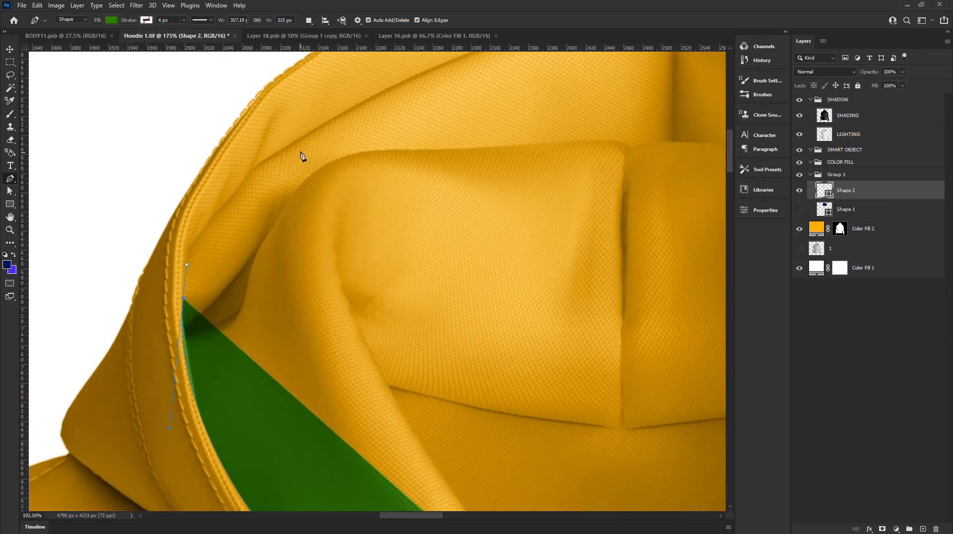
# Step: Add a higher curved point on the inner seam and reshape the lower points to fit the edge
pyautogui.moveTo(318, 125); pyautogui.dragTo(430, 61)
pyautogui.scroll(1, 187, 260)
pyautogui.scroll(1, 185, 258)
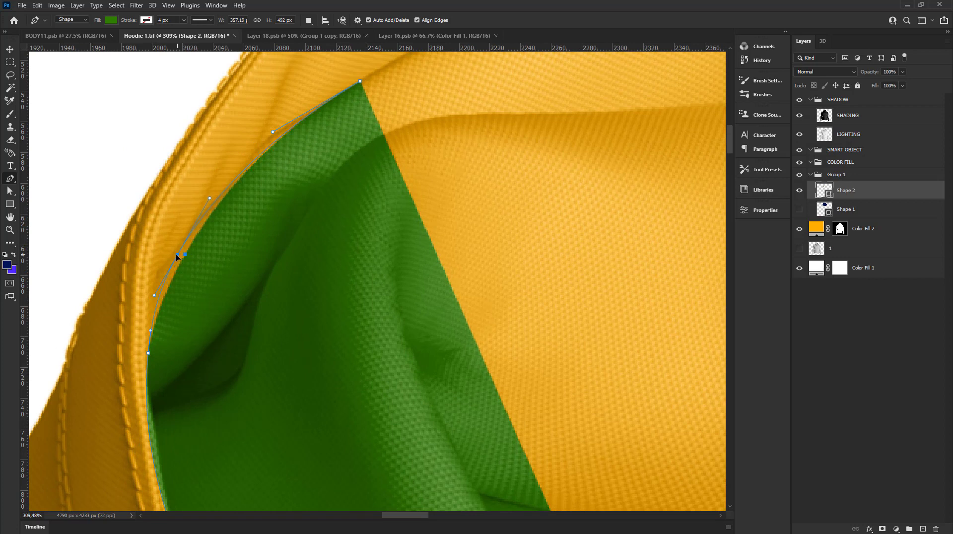
pyautogui.click(147, 355)
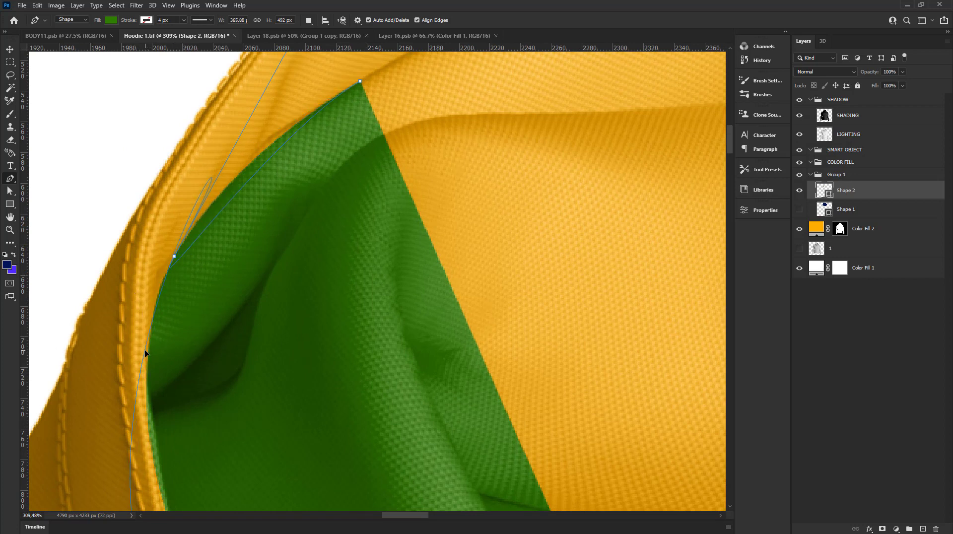
pyautogui.hotkey('ctrl', 'z')
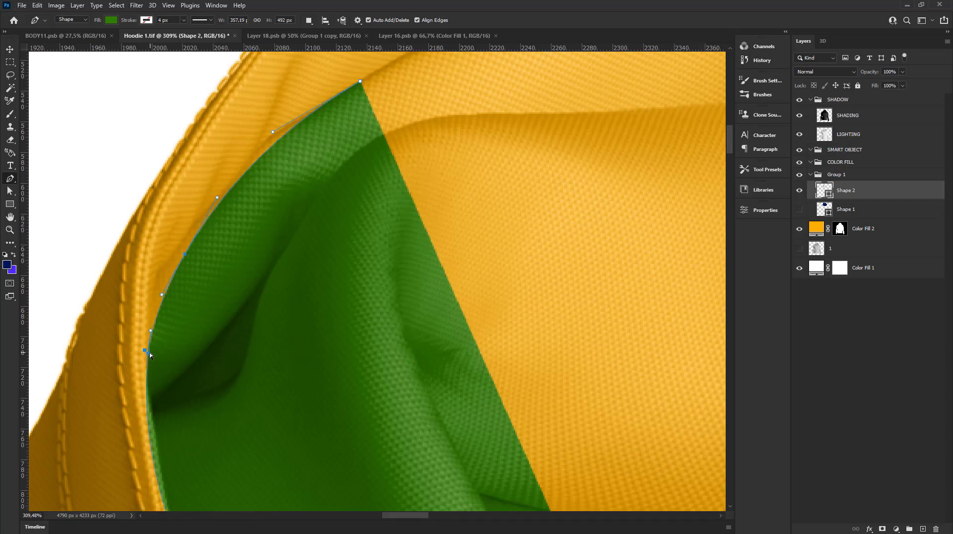
pyautogui.moveTo(150, 353); pyautogui.dragTo(134, 468)
pyautogui.moveTo(185, 257); pyautogui.dragTo(179, 251)
# Step: Curve the green outline from the seam up to the hood opening's top centre
pyautogui.scroll(-3, 178, 253)
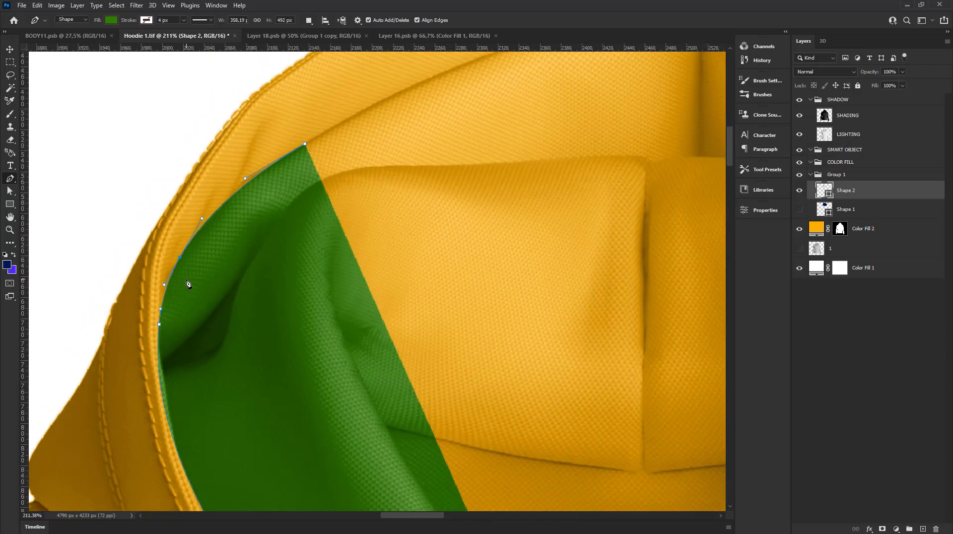
pyautogui.scroll(-2, 187, 281)
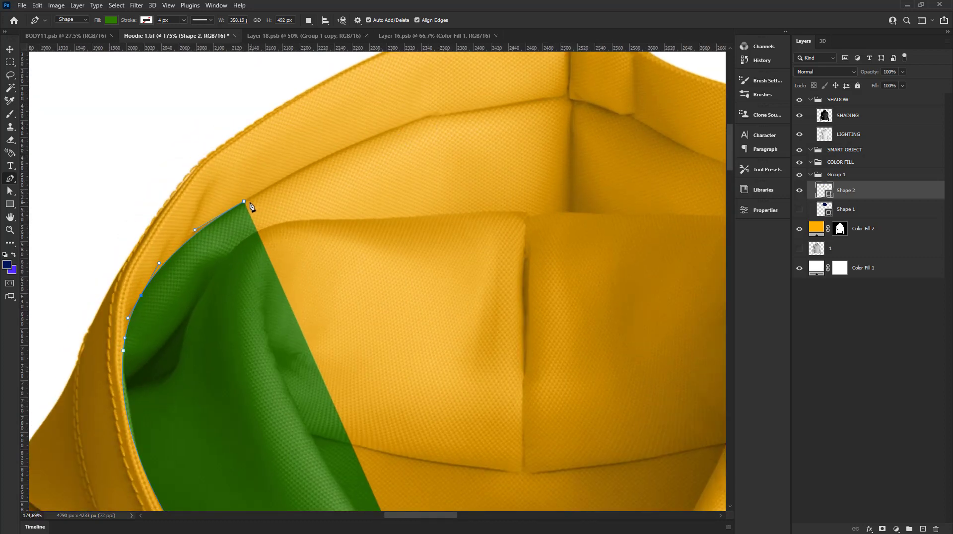
pyautogui.moveTo(245, 205); pyautogui.dragTo(329, 152)
pyautogui.scroll(-2, 292, 185)
pyautogui.scroll(2, 466, 138)
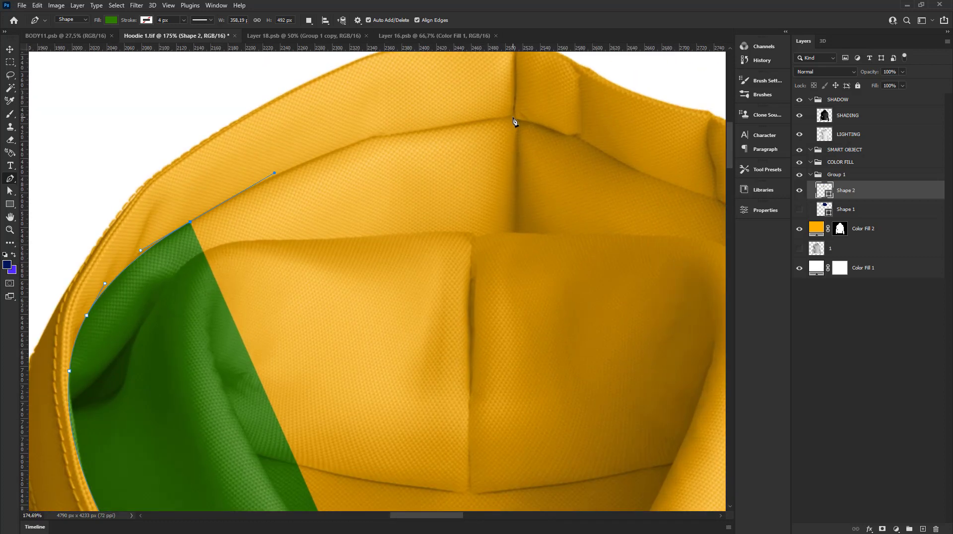
pyautogui.moveTo(513, 118); pyautogui.dragTo(643, 114)
pyautogui.scroll(-2, 635, 122)
pyautogui.scroll(-3, 591, 128)
pyautogui.scroll(-1, 432, 157)
# Step: Extend the green lining outline along the hood's top edge, adding a corner point at the seam
pyautogui.scroll(1, 500, 179)
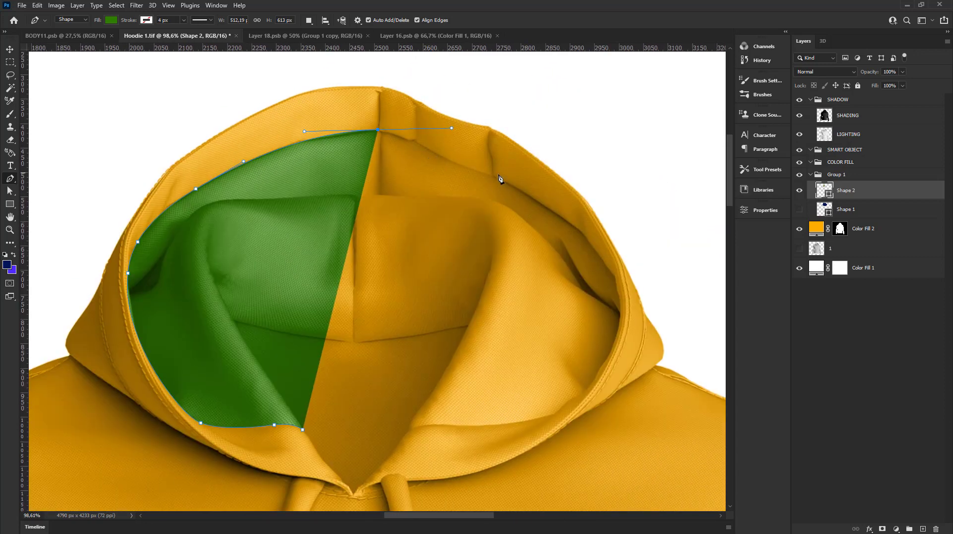
pyautogui.scroll(1, 500, 179)
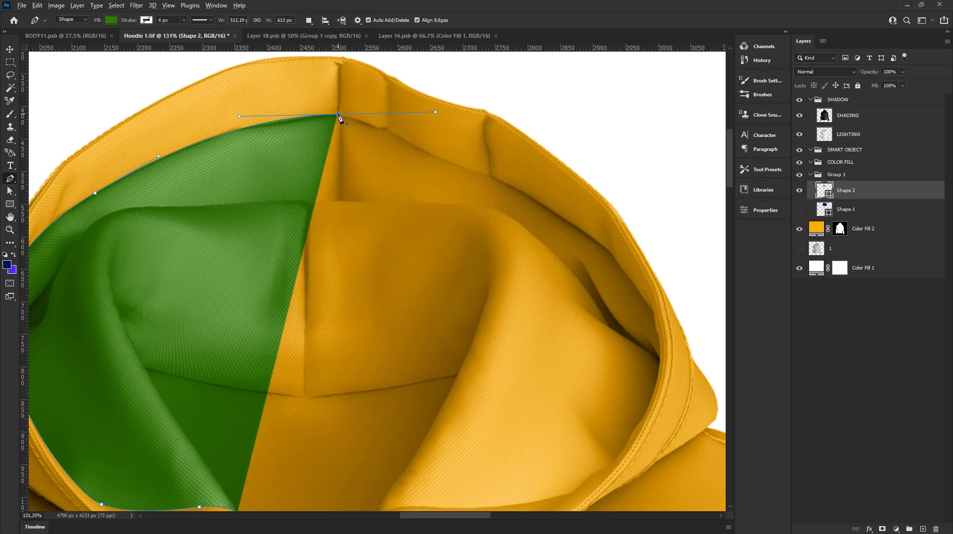
pyautogui.scroll(2, 381, 138)
pyautogui.moveTo(443, 160); pyautogui.dragTo(491, 181)
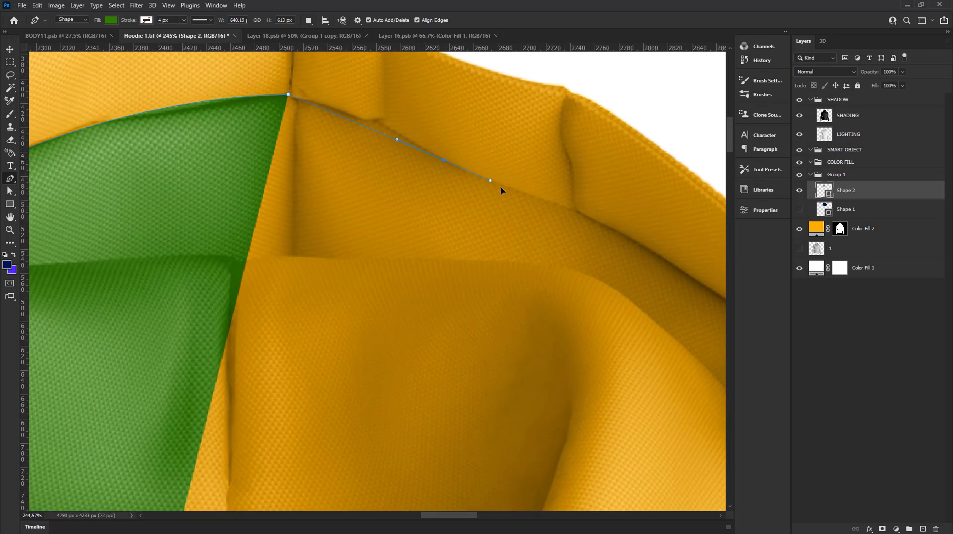
pyautogui.click(551, 210)
pyautogui.scroll(1, 570, 215)
pyautogui.scroll(1, 404, 149)
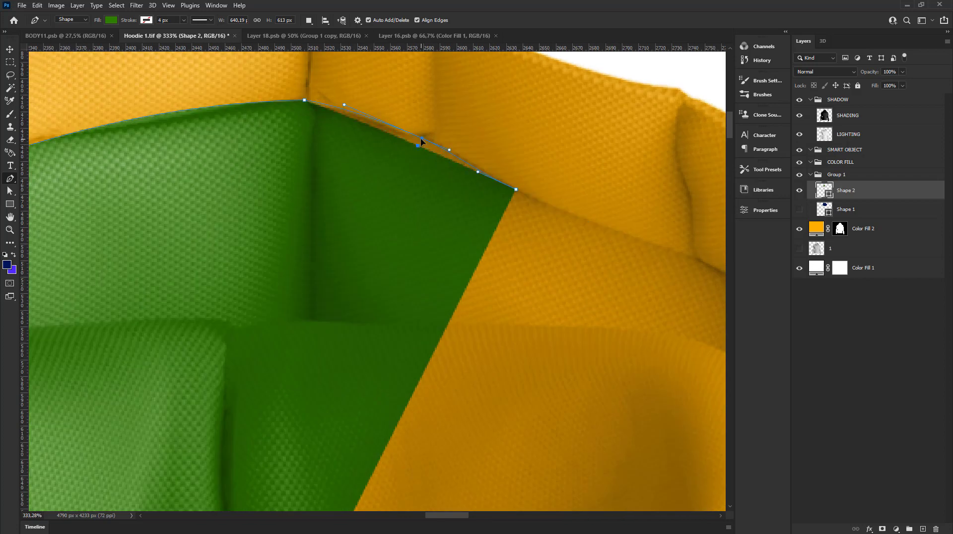
pyautogui.scroll(-1, 421, 141)
pyautogui.scroll(-2, 471, 164)
pyautogui.scroll(1, 529, 188)
pyautogui.scroll(1, 529, 188)
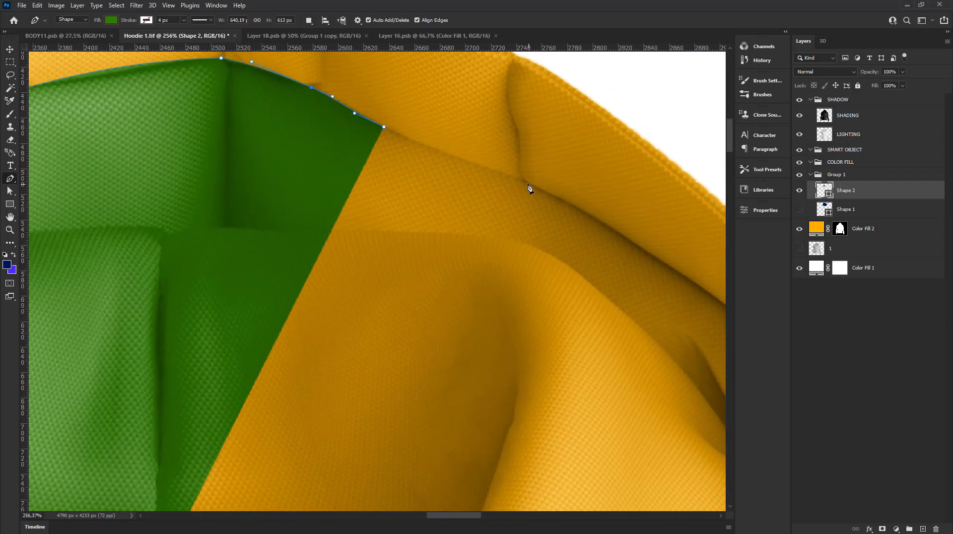
# Step: Add curved anchors down the hood's right rim to follow the inner edge
pyautogui.moveTo(527, 182); pyautogui.dragTo(549, 194)
pyautogui.scroll(-2, 553, 201)
pyautogui.scroll(-1, 558, 207)
pyautogui.scroll(2, 396, 164)
pyautogui.scroll(1, 432, 183)
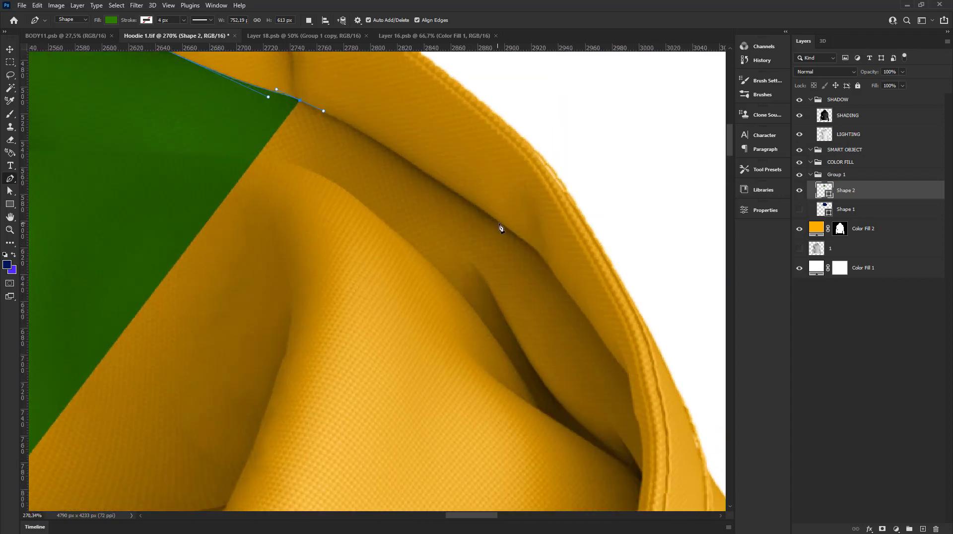
pyautogui.moveTo(513, 235); pyautogui.dragTo(568, 277)
pyautogui.scroll(-2, 568, 277)
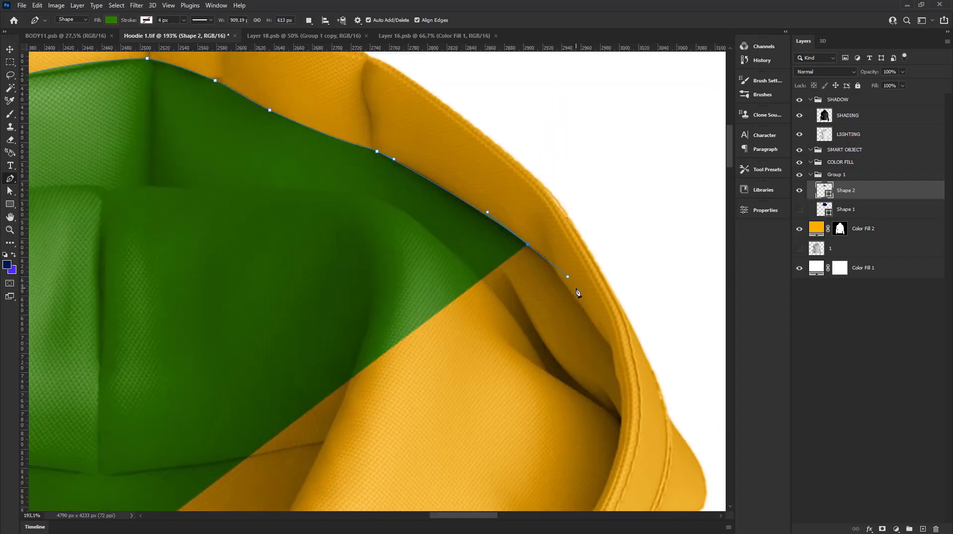
pyautogui.scroll(1, 495, 163)
pyautogui.scroll(1, 494, 162)
pyautogui.scroll(1, 530, 206)
pyautogui.moveTo(559, 259); pyautogui.dragTo(564, 268)
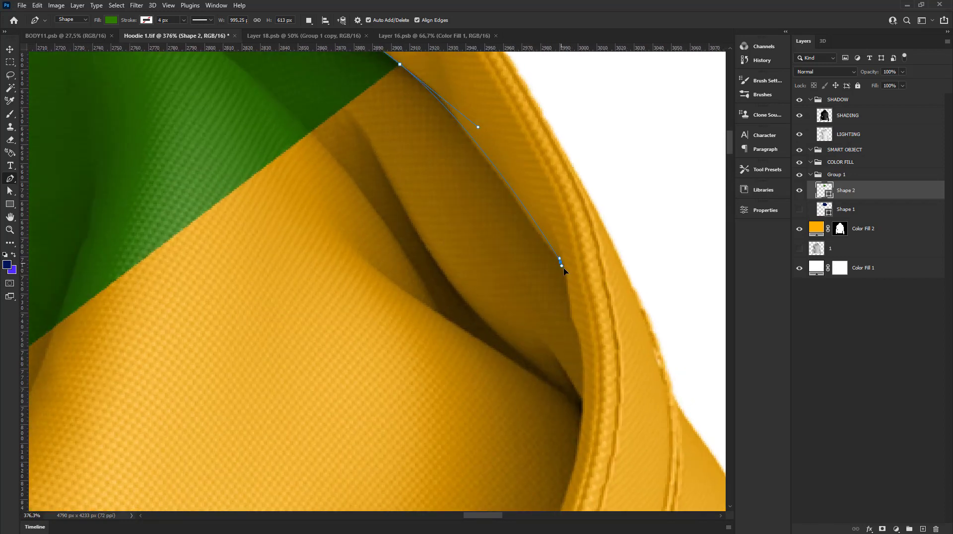
pyautogui.scroll(-2, 590, 298)
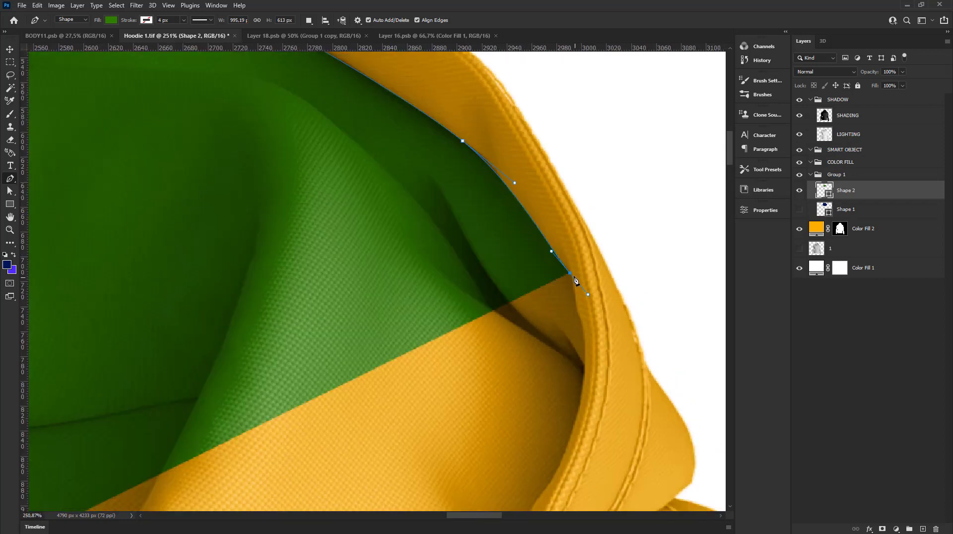
pyautogui.scroll(-2, 556, 361)
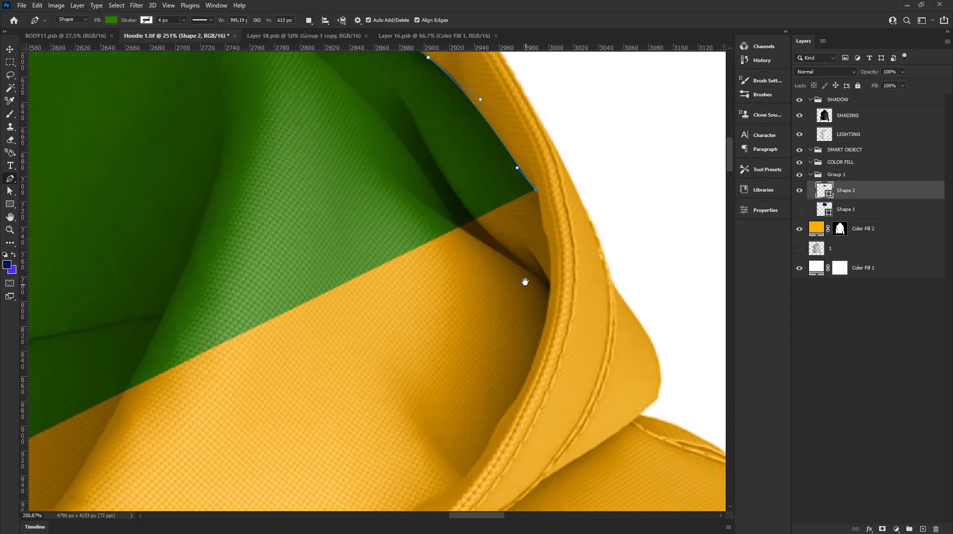
pyautogui.scroll(3, 551, 294)
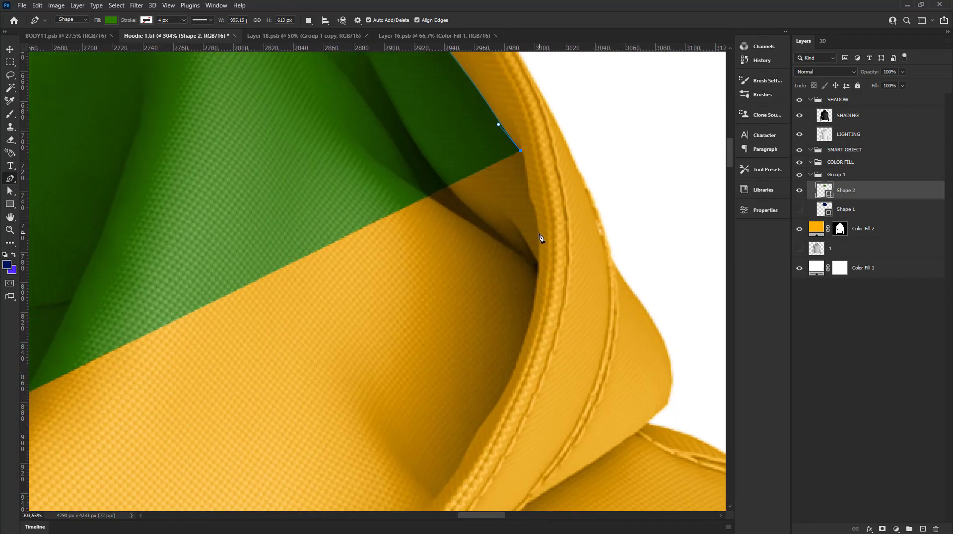
pyautogui.moveTo(539, 234); pyautogui.dragTo(543, 256)
pyautogui.scroll(-2, 543, 283)
pyautogui.scroll(-2, 513, 394)
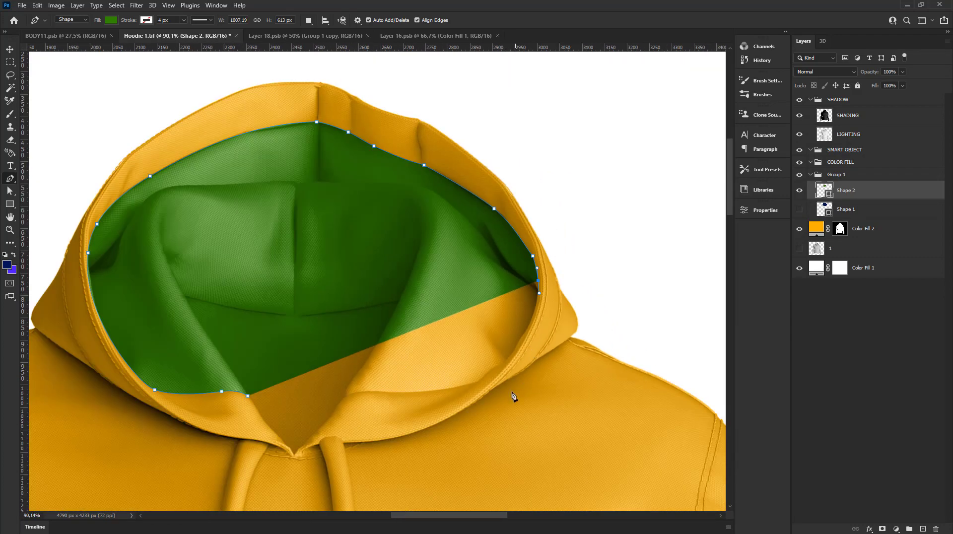
pyautogui.scroll(2, 496, 425)
pyautogui.scroll(1, 486, 366)
pyautogui.scroll(1, 486, 366)
# Step: Curve the outline around the lower right opening and along the bottom neckline edge
pyautogui.moveTo(506, 325)
pyautogui.mouseDown()
pyautogui.moveTo(438, 372)
pyautogui.moveTo(430, 390)
pyautogui.mouseUp()
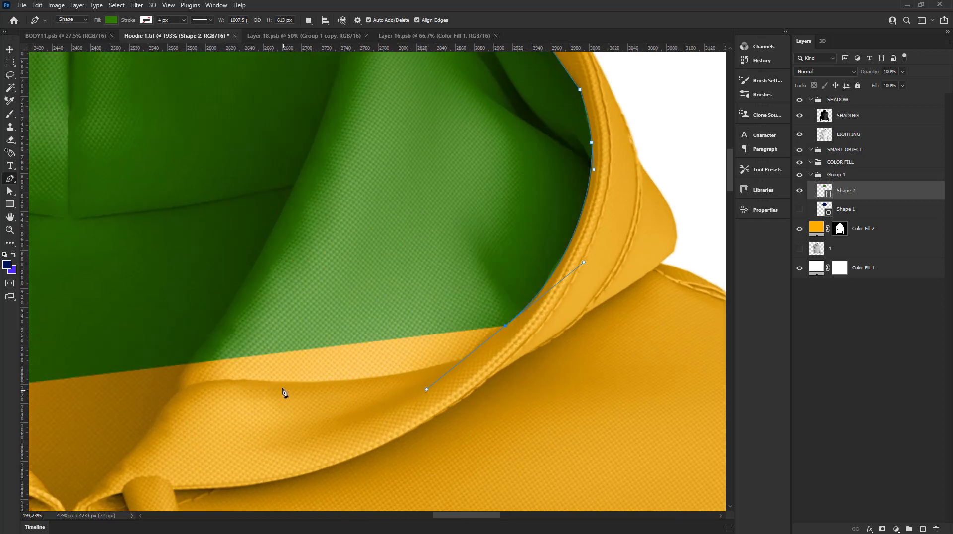
pyautogui.moveTo(270, 380); pyautogui.dragTo(281, 378)
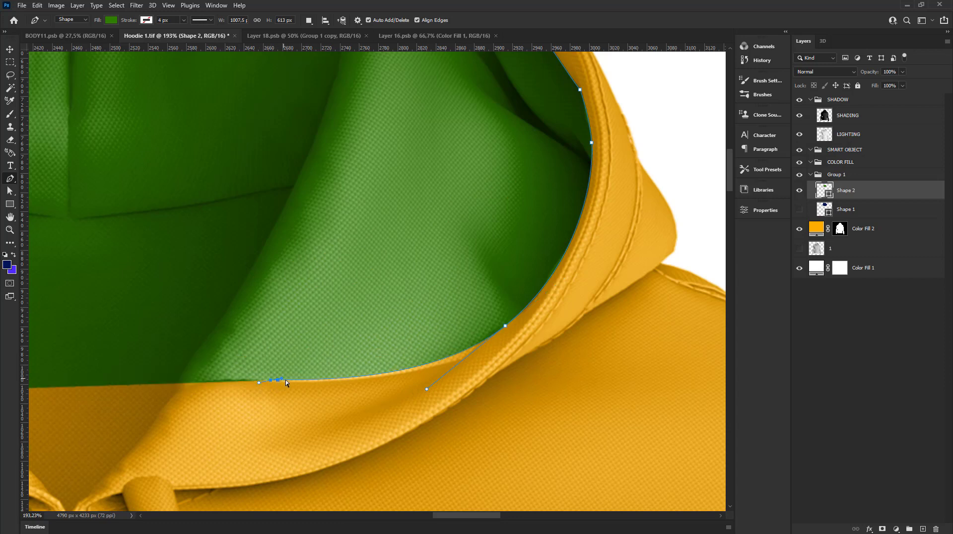
pyautogui.moveTo(286, 383)
pyautogui.mouseDown()
pyautogui.moveTo(387, 368)
pyautogui.moveTo(443, 387)
pyautogui.mouseUp()
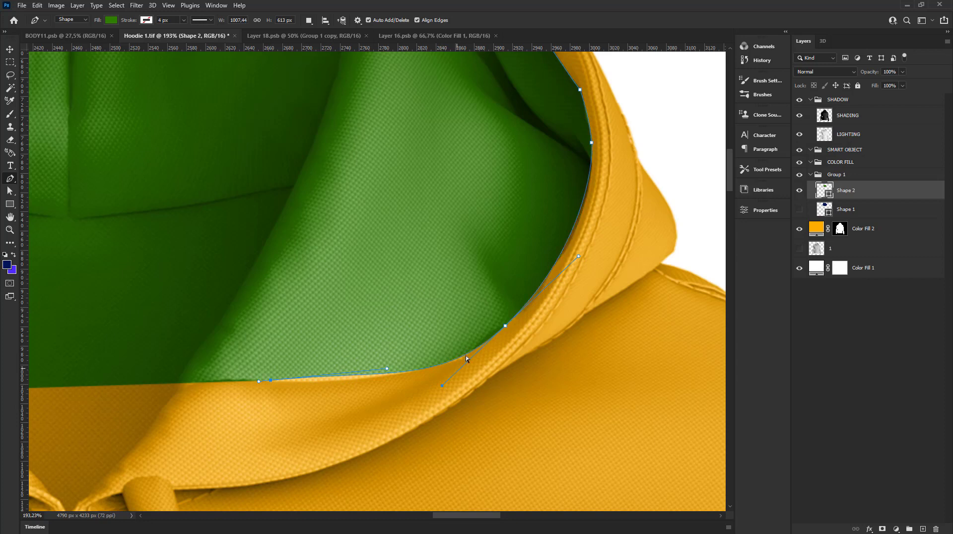
pyautogui.scroll(-3, 462, 347)
pyautogui.scroll(3, 277, 380)
pyautogui.scroll(2, 277, 380)
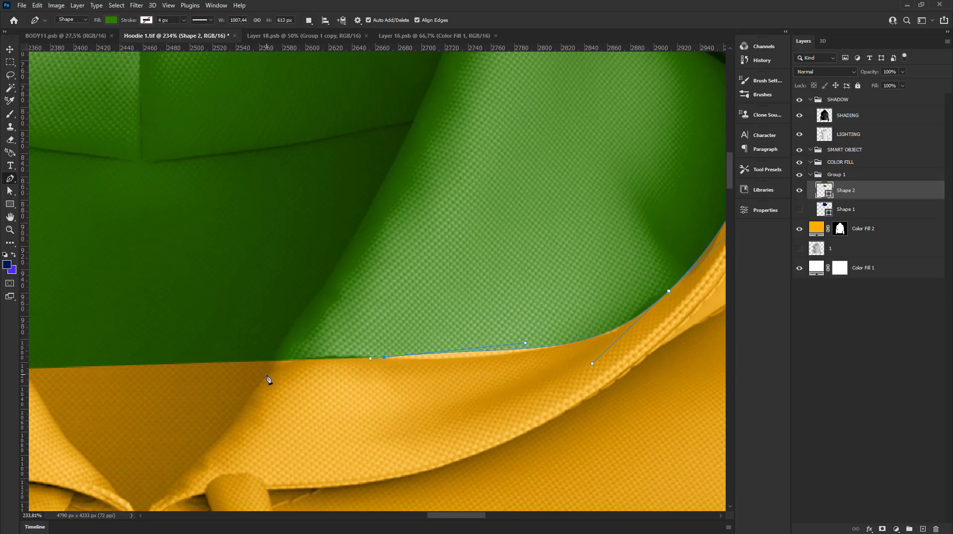
pyautogui.moveTo(265, 379); pyautogui.dragTo(245, 393)
pyautogui.scroll(-3, 226, 408)
pyautogui.scroll(3, 336, 387)
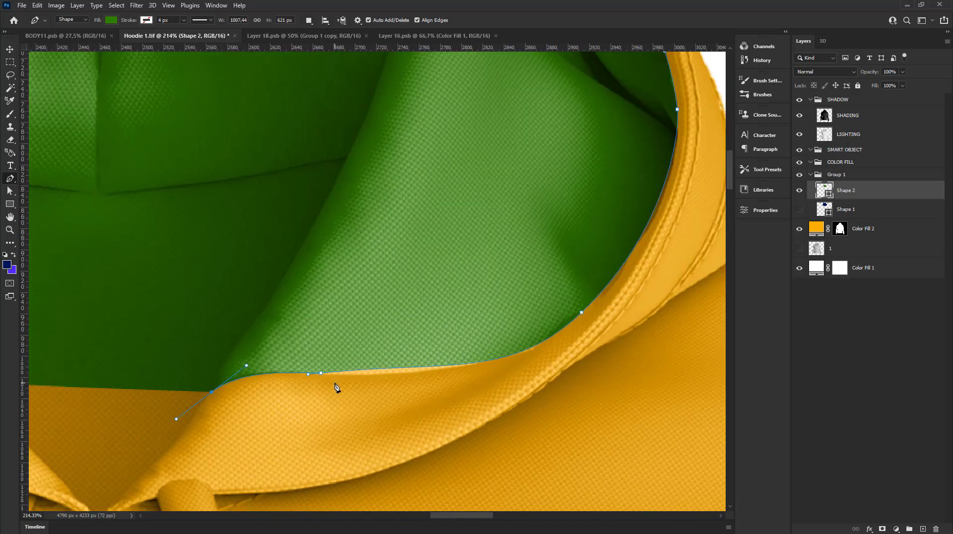
pyautogui.scroll(2, 399, 370)
# Step: Refine the lower curve by adding, deleting and shifting anchors to hug the front fold
pyautogui.click(399, 375)
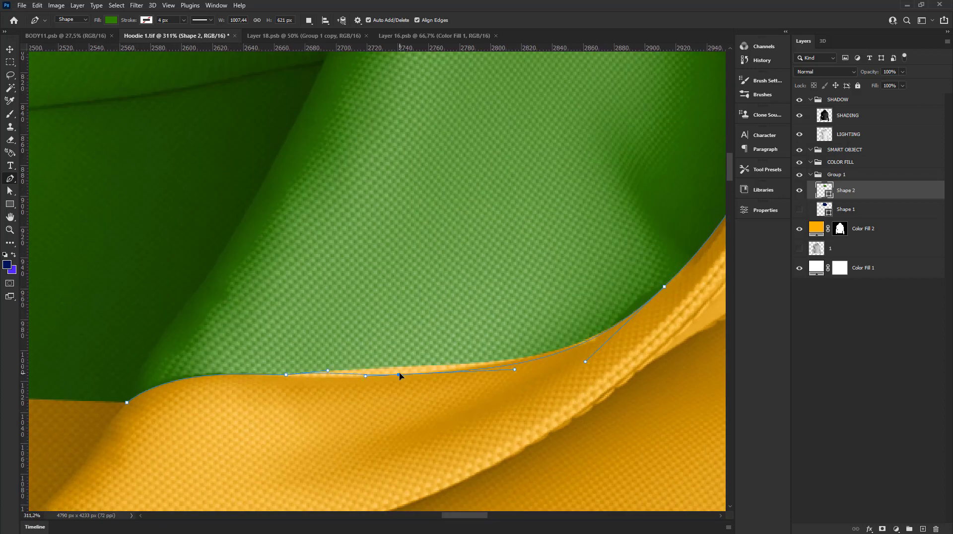
pyautogui.click(287, 375)
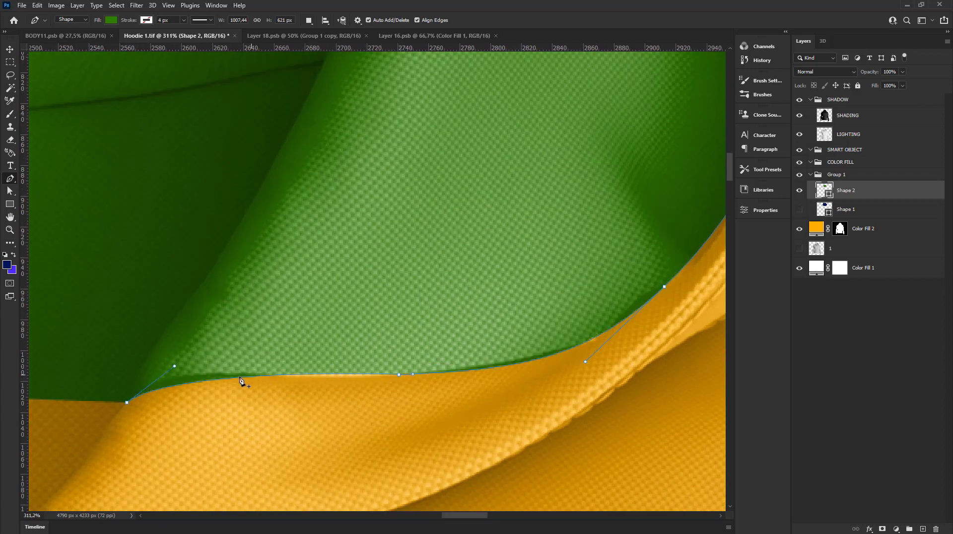
pyautogui.moveTo(174, 367); pyautogui.dragTo(168, 362)
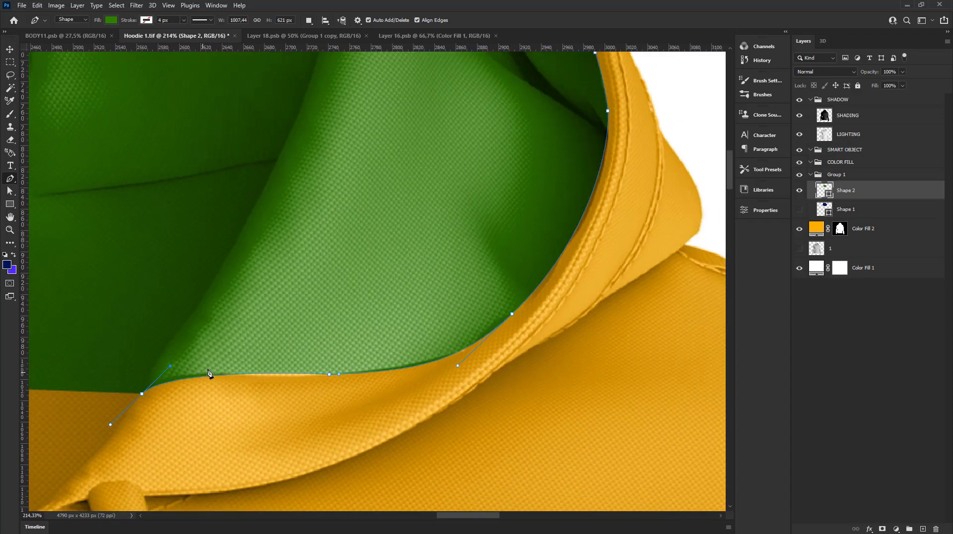
pyautogui.scroll(-2, 131, 367)
pyautogui.scroll(2, 292, 381)
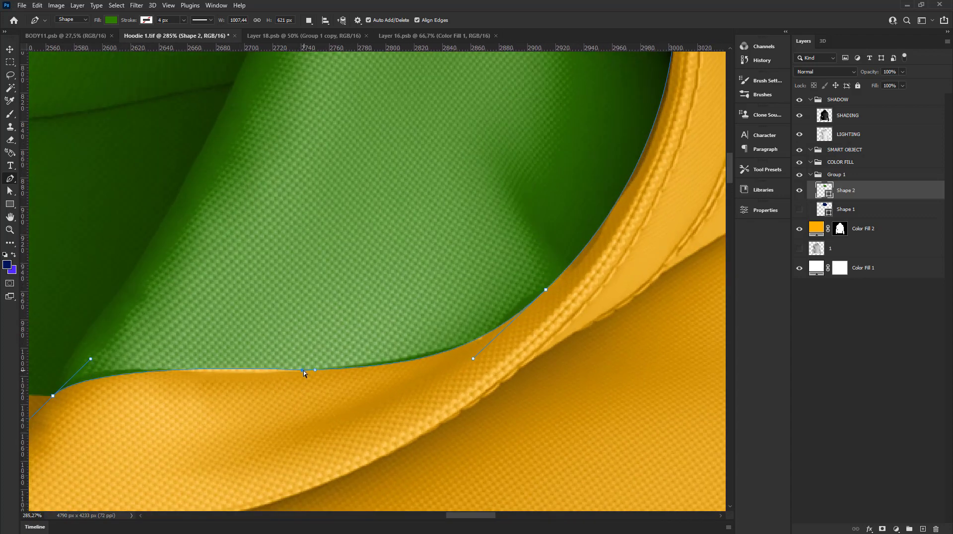
pyautogui.moveTo(304, 374); pyautogui.dragTo(290, 375)
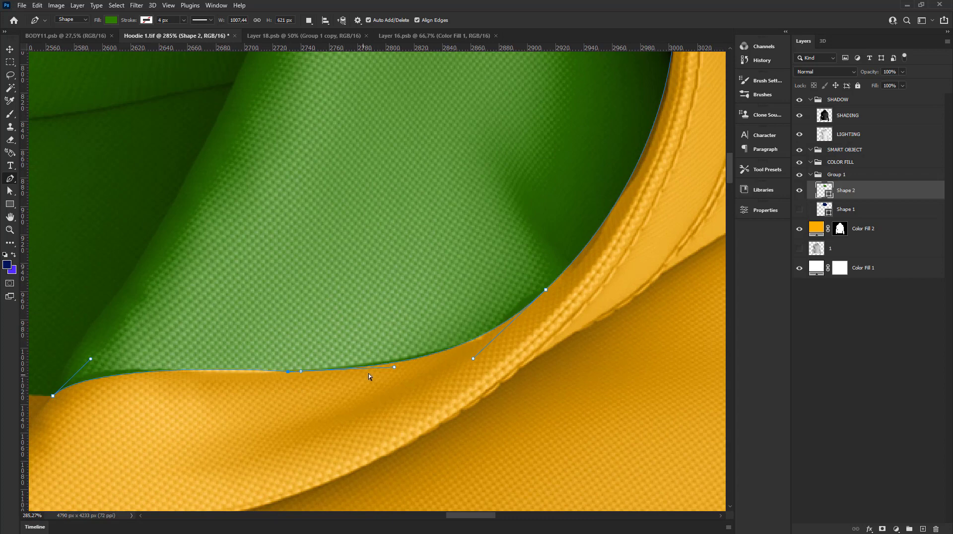
pyautogui.moveTo(395, 370); pyautogui.dragTo(398, 368)
pyautogui.scroll(-5, 400, 368)
# Step: Pick the lower-left edge point of the green Shape 2 lining and check its fit around the hood opening
pyautogui.click(218, 381)
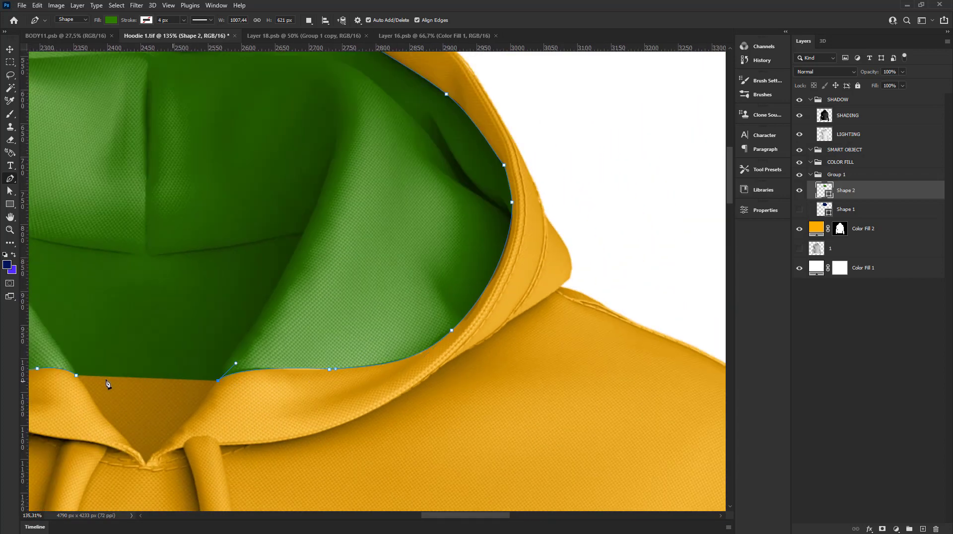
pyautogui.scroll(-2, 320, 373)
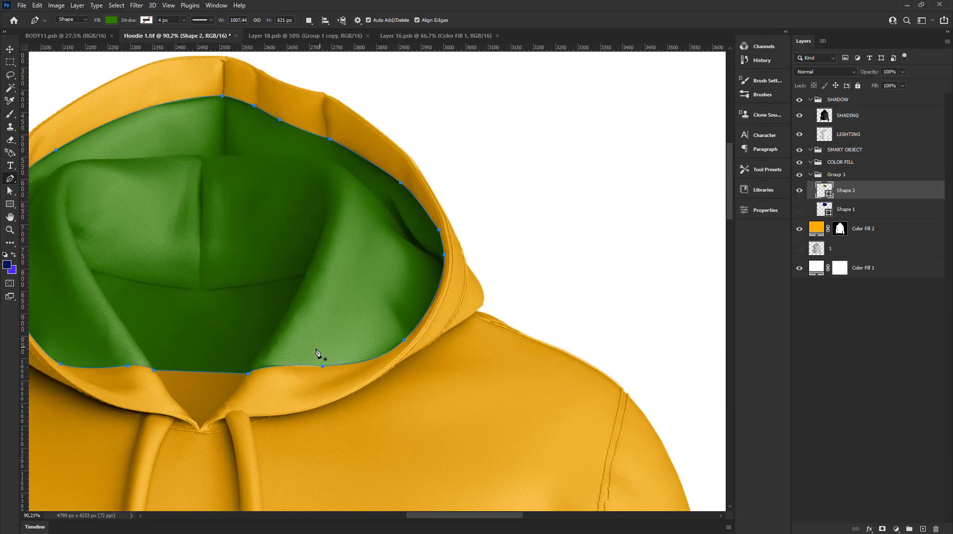
pyautogui.scroll(-2, 253, 341)
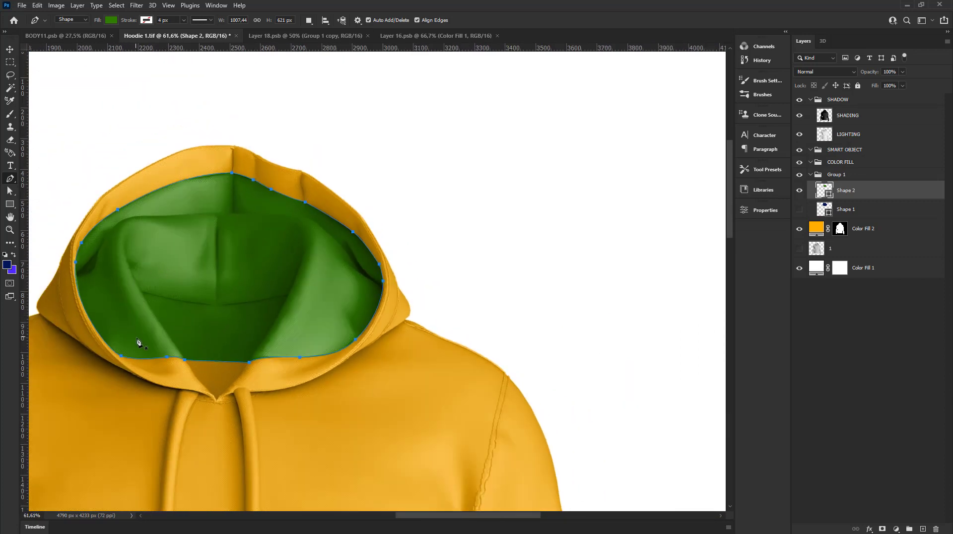
pyautogui.scroll(1, 185, 354)
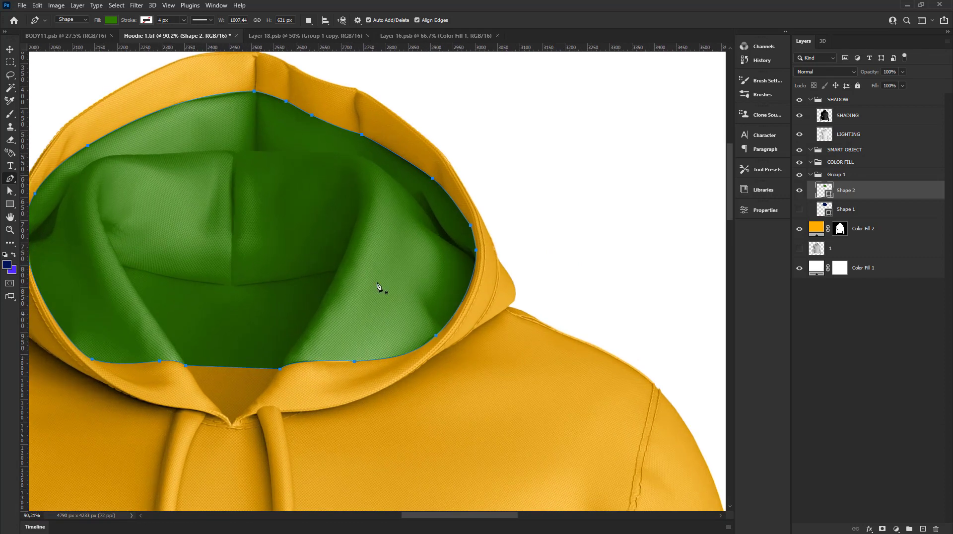
pyautogui.scroll(-1, 379, 287)
pyautogui.scroll(1, 213, 298)
pyautogui.scroll(1, 249, 284)
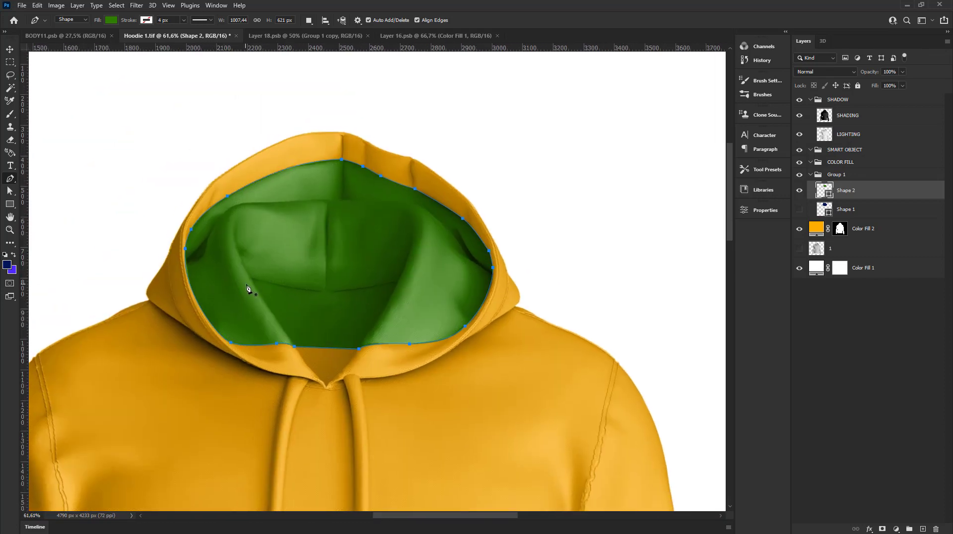
pyautogui.scroll(1, 219, 336)
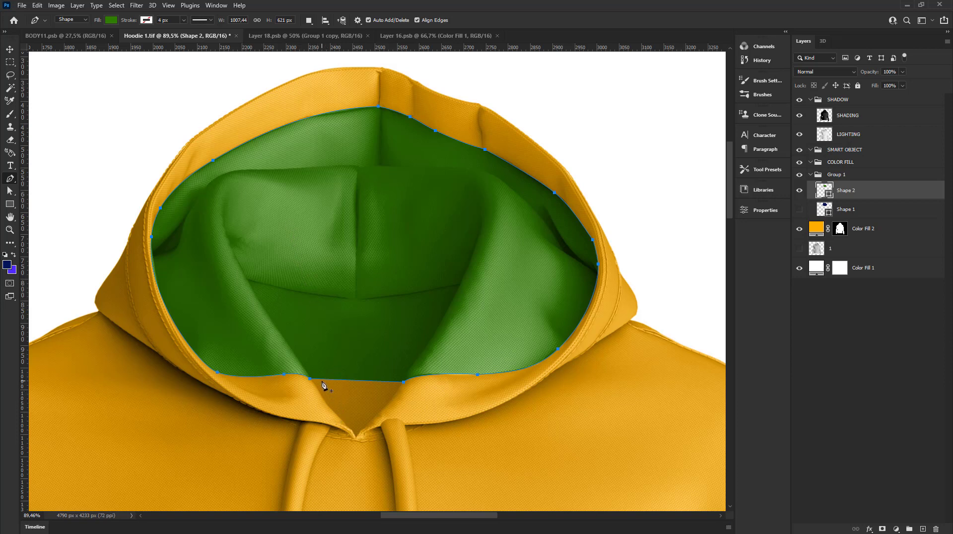
pyautogui.scroll(1, 323, 385)
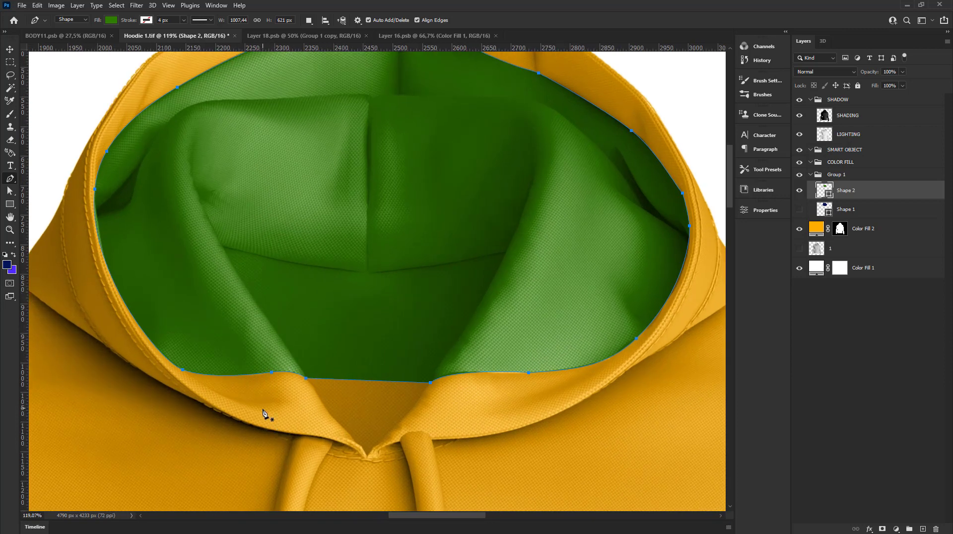
pyautogui.scroll(1, 365, 452)
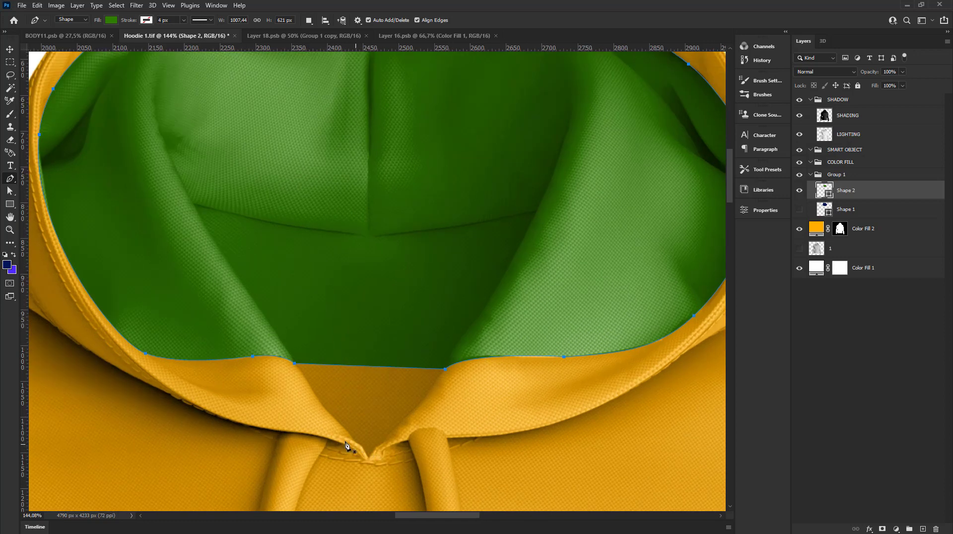
pyautogui.scroll(-1, 280, 402)
pyautogui.scroll(-1, 281, 401)
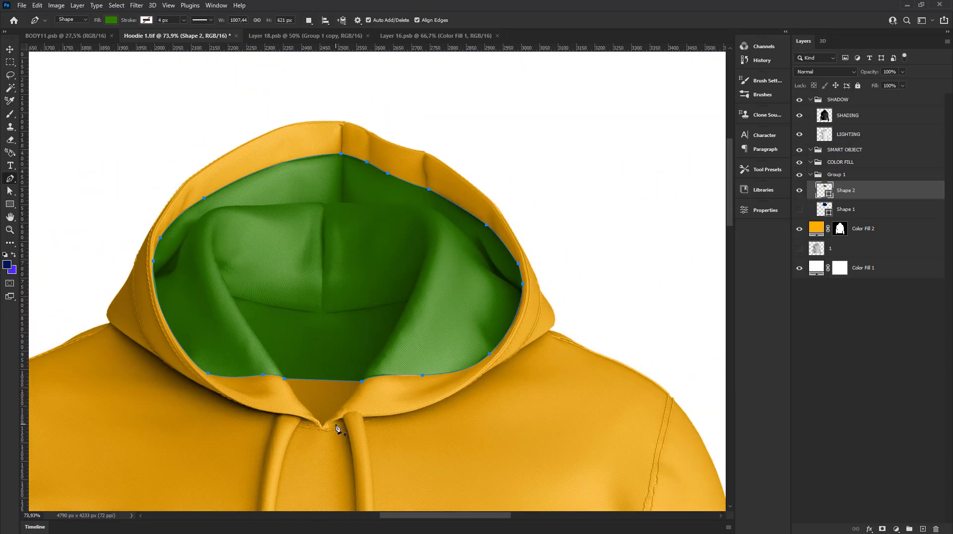
pyautogui.scroll(2, 323, 428)
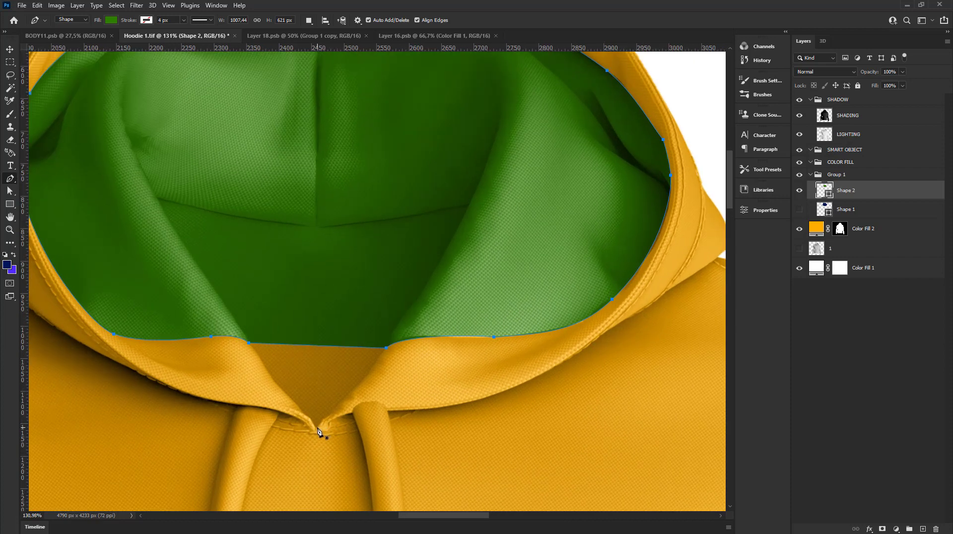
# Step: Start a new violet-filled shape at the neck, anchoring points up the left collar edge
pyautogui.click(316, 426)
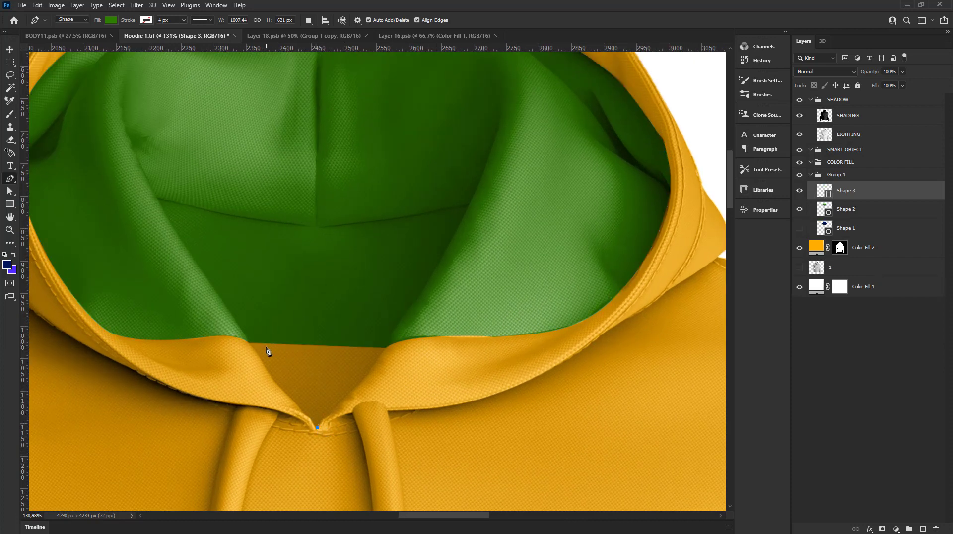
pyautogui.scroll(1, 266, 351)
pyautogui.scroll(-1, 275, 397)
pyautogui.click(291, 403)
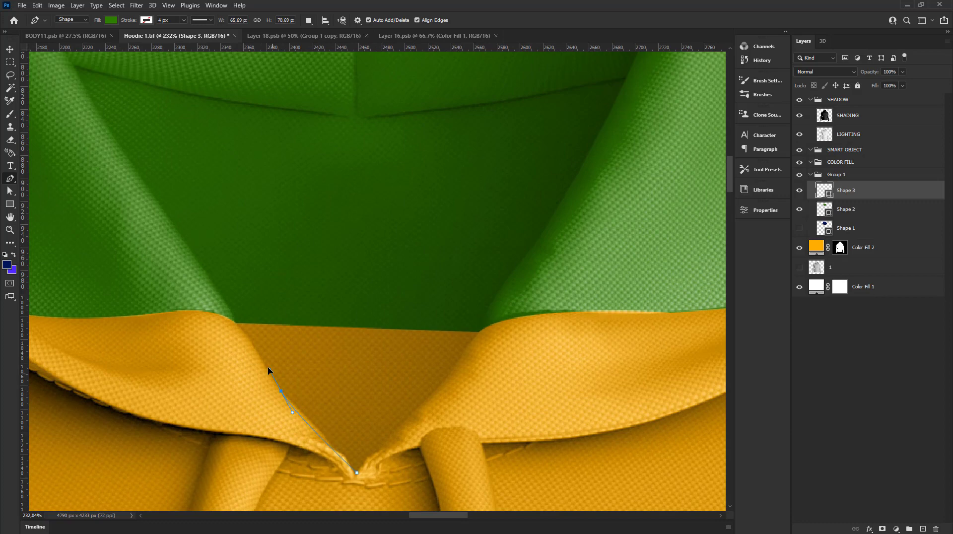
pyautogui.click(274, 378)
pyautogui.click(257, 353)
pyautogui.moveTo(235, 296); pyautogui.dragTo(290, 379)
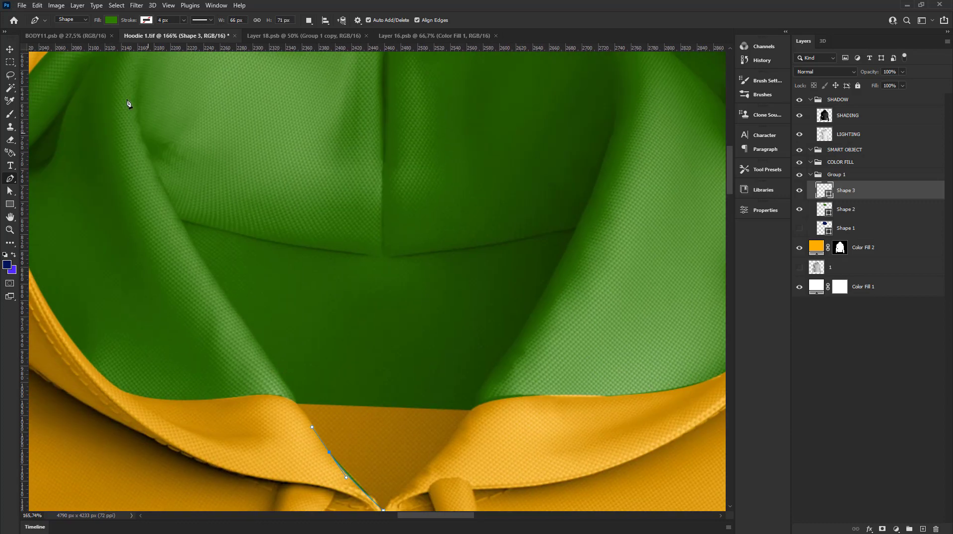
pyautogui.click(111, 20)
pyautogui.click(66, 73)
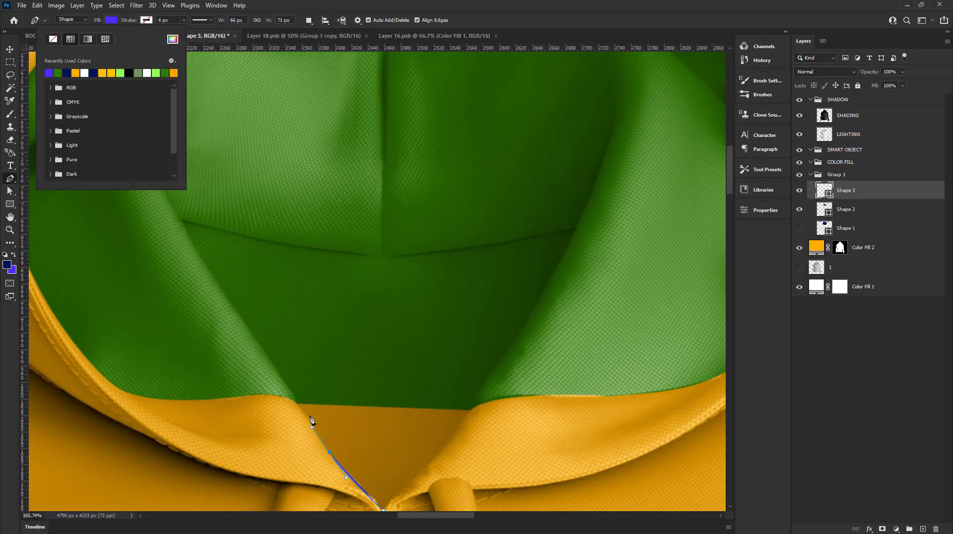
# Step: Trace the triangle's left fold and curved top edge over to its top-right corner
pyautogui.moveTo(241, 317); pyautogui.dragTo(199, 263)
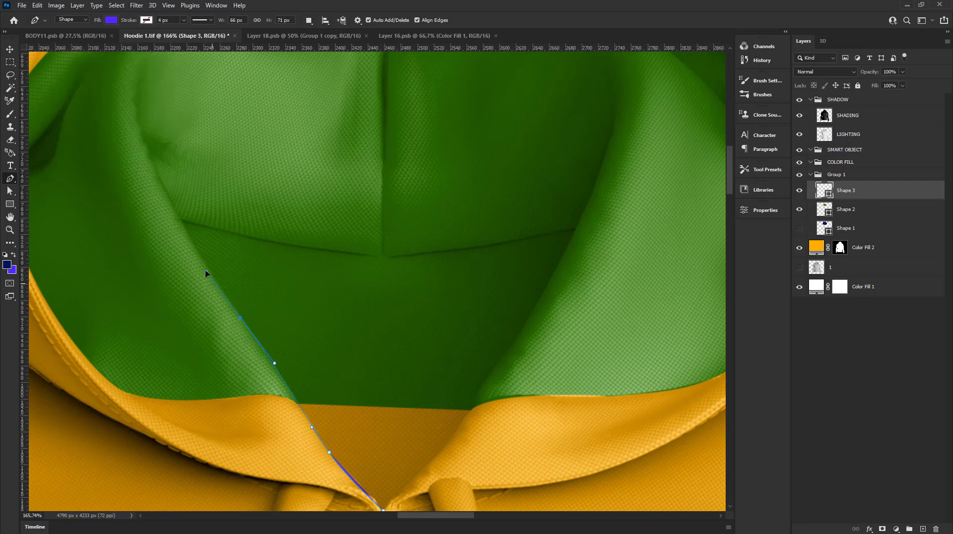
pyautogui.scroll(-2, 196, 264)
pyautogui.scroll(2, 184, 236)
pyautogui.scroll(2, 186, 238)
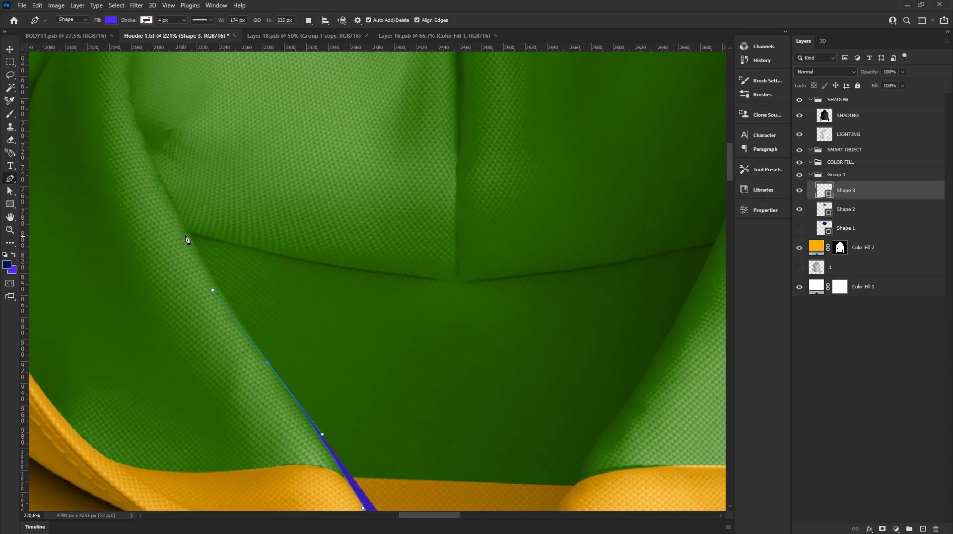
pyautogui.click(189, 236)
pyautogui.scroll(-3, 336, 264)
pyautogui.scroll(3, 383, 273)
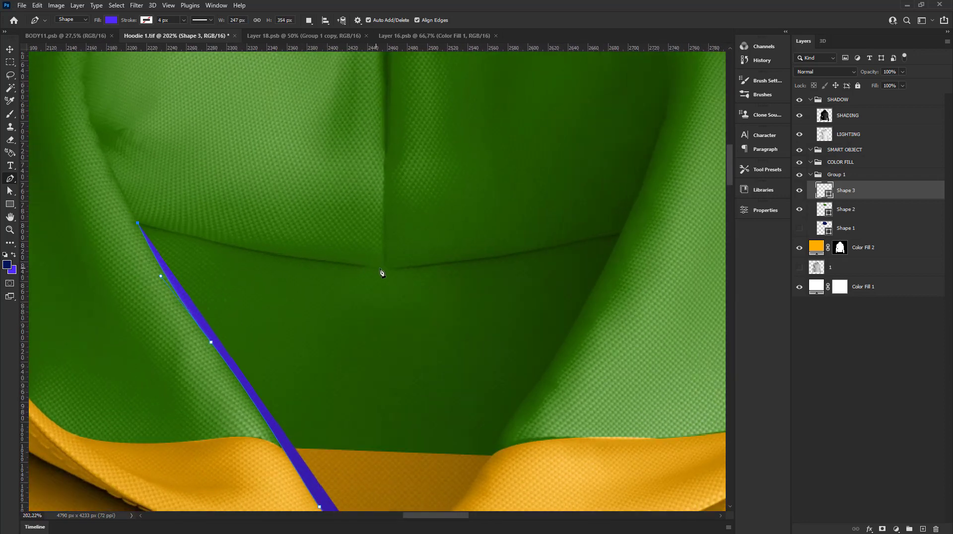
pyautogui.moveTo(397, 268); pyautogui.dragTo(496, 266)
pyautogui.scroll(-2, 497, 260)
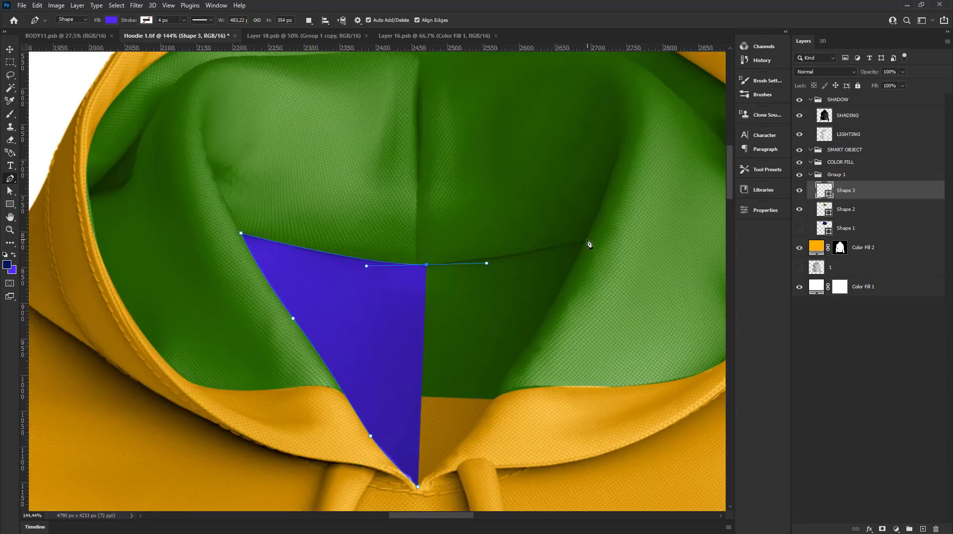
pyautogui.click(589, 244)
# Step: Shape the triangle's right edge down the collar line and close it at the neck point
pyautogui.scroll(-2, 558, 248)
pyautogui.scroll(1, 497, 349)
pyautogui.scroll(1, 547, 316)
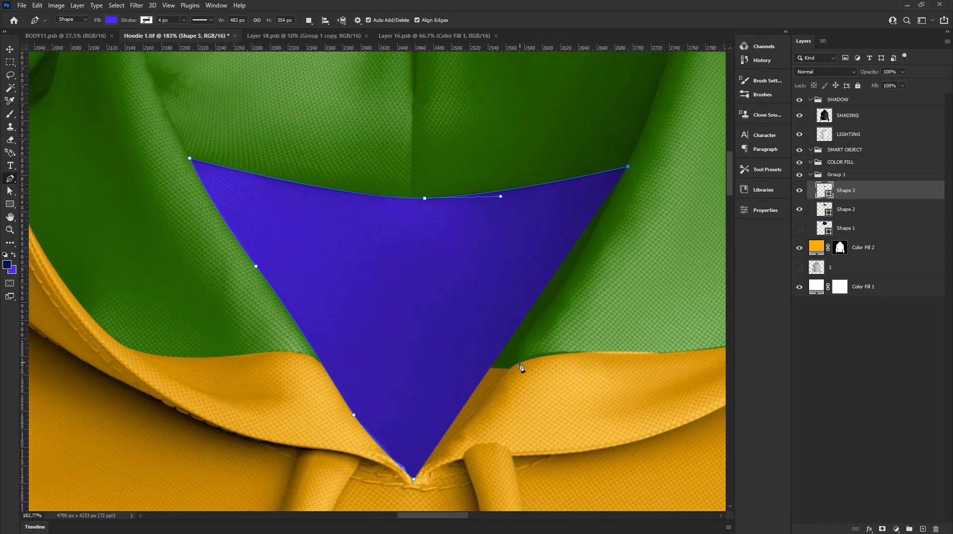
pyautogui.scroll(2, 537, 342)
pyautogui.click(518, 343)
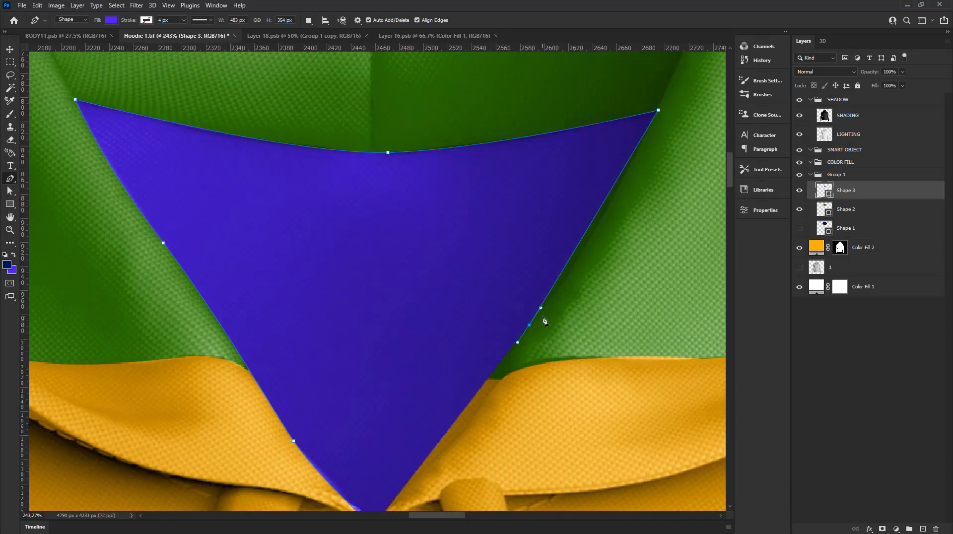
pyautogui.click(529, 325)
pyautogui.moveTo(541, 309); pyautogui.dragTo(591, 251)
pyautogui.scroll(-1, 556, 308)
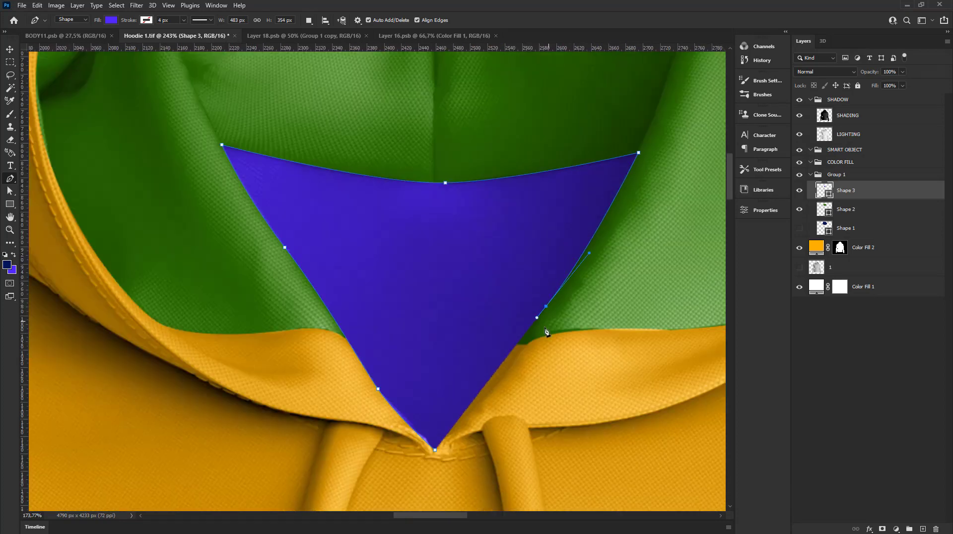
pyautogui.scroll(1, 522, 353)
pyautogui.click(528, 331)
pyautogui.scroll(-1, 521, 366)
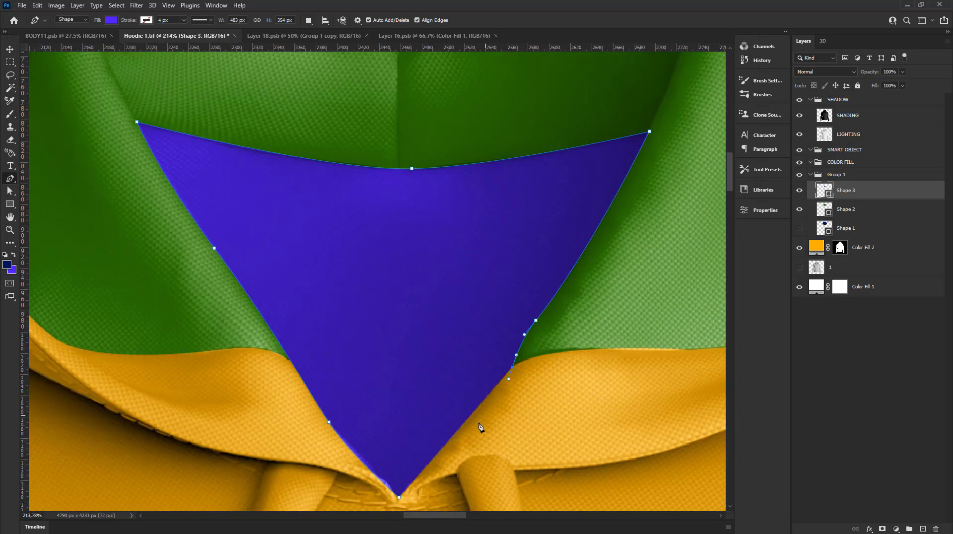
pyautogui.moveTo(501, 326); pyautogui.dragTo(553, 192)
pyautogui.keyDown('ctrl'); pyautogui.click(440, 376); pyautogui.keyUp('ctrl')
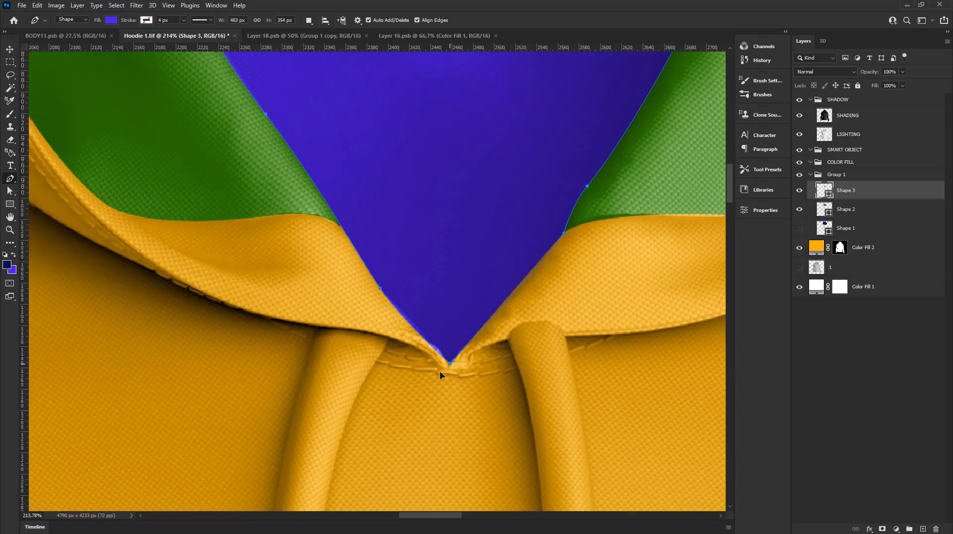
# Step: Turn Shape 1's visibility back on so the navy outer hood shows
pyautogui.scroll(-3, 427, 388)
pyautogui.scroll(-2, 449, 334)
pyautogui.scroll(-1, 477, 304)
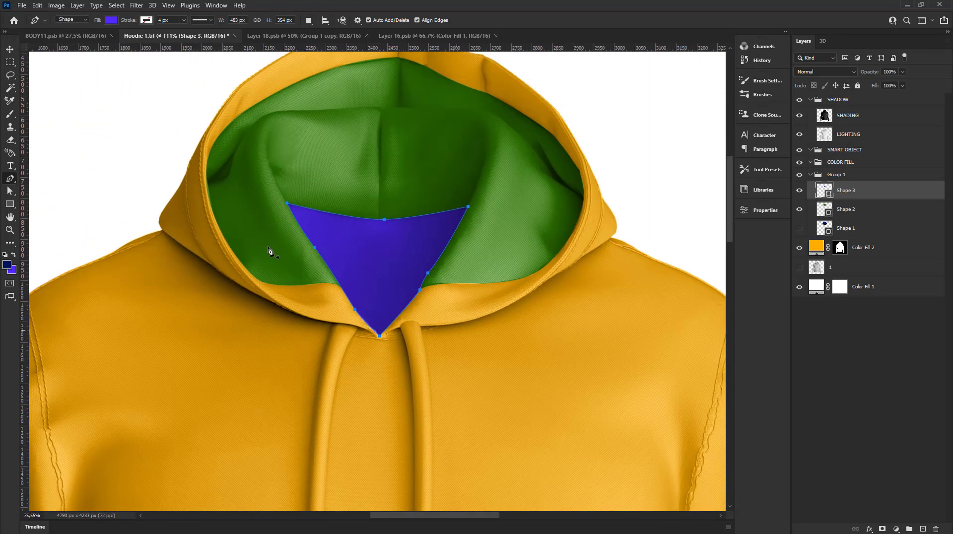
pyautogui.scroll(-1, 271, 248)
pyautogui.scroll(2, 337, 288)
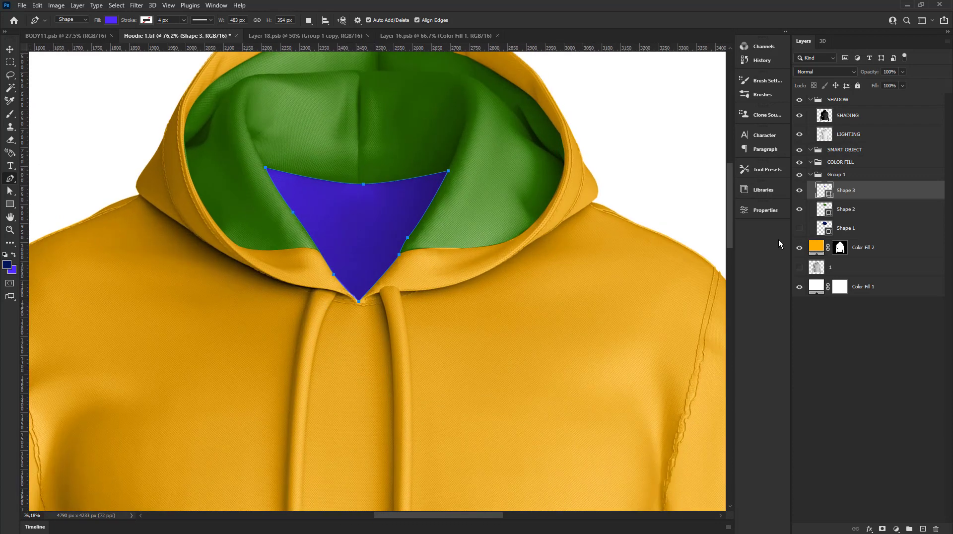
pyautogui.click(801, 229)
pyautogui.scroll(-2, 372, 207)
# Step: Select the white background Color Fill 1 layer with the Move tool (V)
pyautogui.scroll(-2, 367, 144)
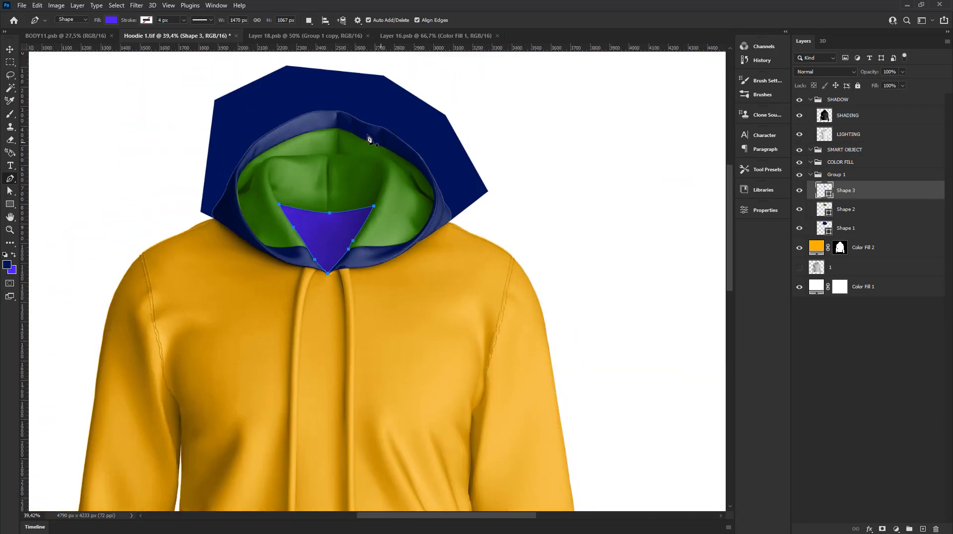
pyautogui.scroll(2, 247, 190)
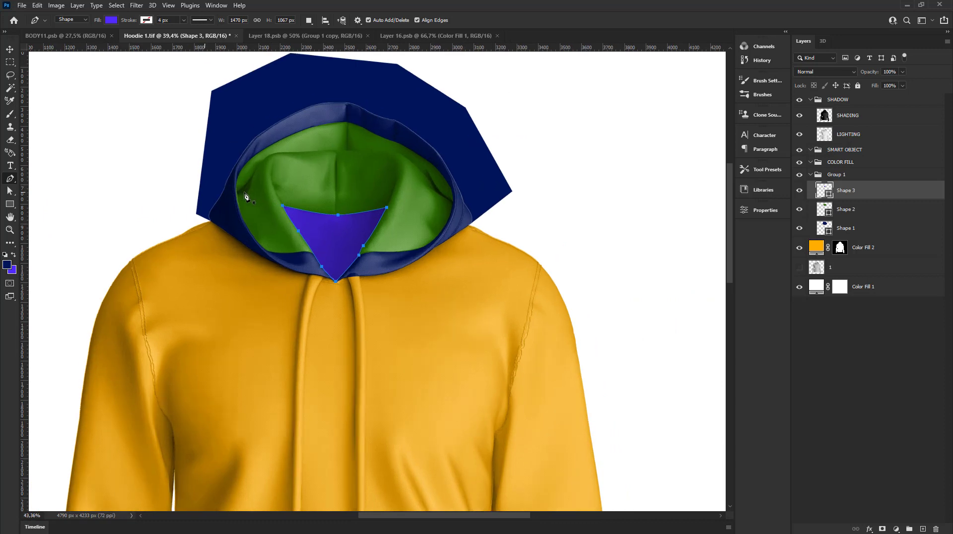
pyautogui.press('v')
pyautogui.scroll(-1, 219, 155)
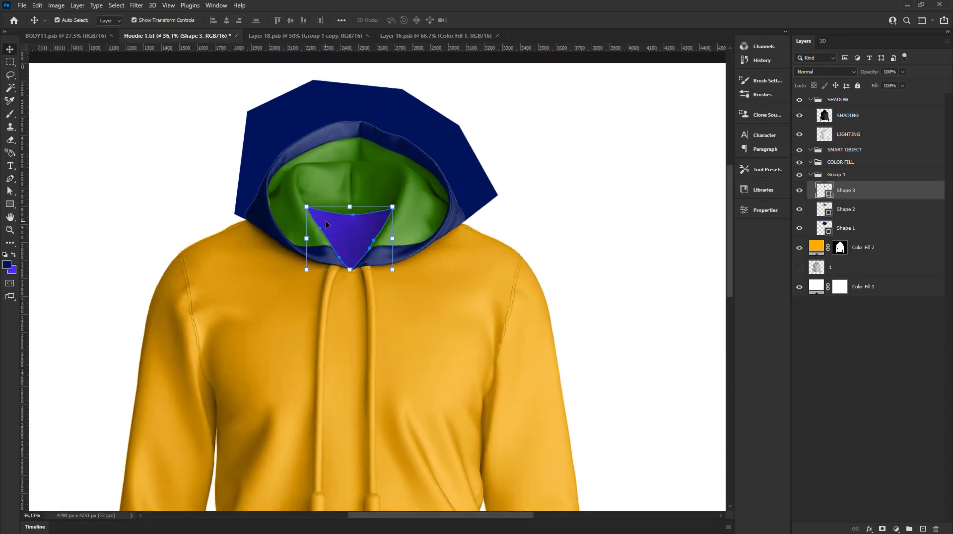
pyautogui.scroll(-1, 447, 189)
pyautogui.click(528, 202)
pyautogui.scroll(-1, 319, 196)
pyautogui.scroll(1, 304, 258)
pyautogui.scroll(1, 330, 256)
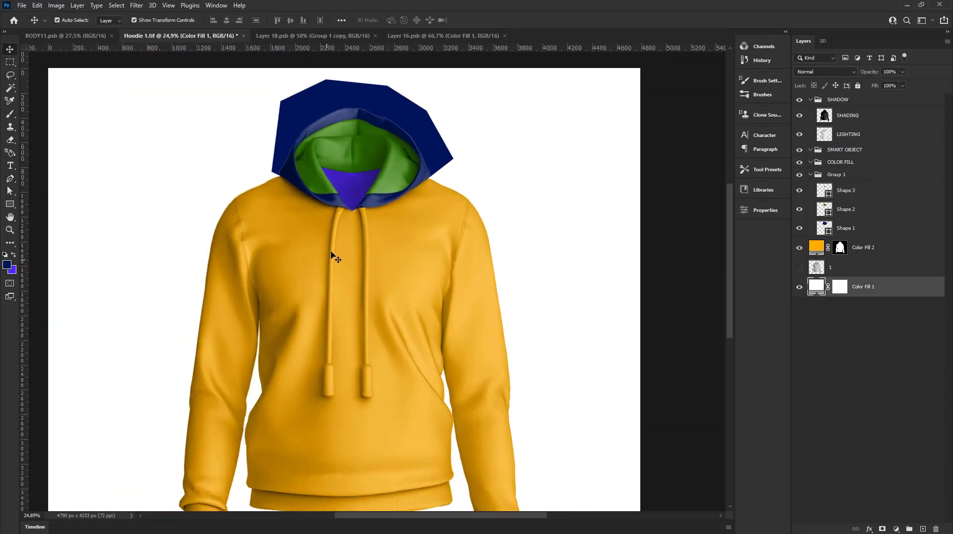
pyautogui.scroll(2, 362, 195)
pyautogui.scroll(2, 353, 207)
pyautogui.scroll(1, 328, 188)
pyautogui.scroll(-1, 328, 189)
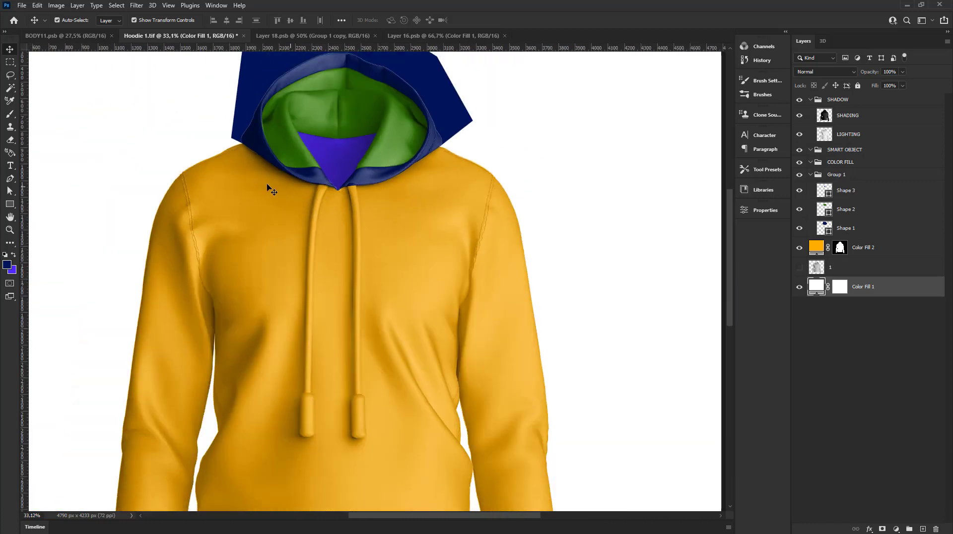
pyautogui.scroll(-1, 193, 226)
# Step: Switch back to the Pen tool and zoom in on the left shoulder
pyautogui.click(10, 177)
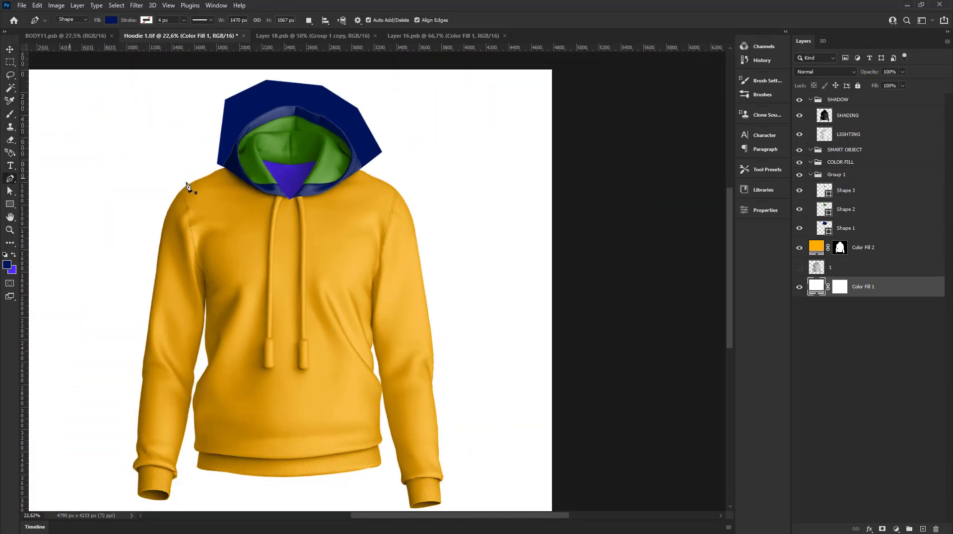
pyautogui.scroll(1, 198, 213)
pyautogui.scroll(1, 181, 208)
pyautogui.scroll(1, 115, 180)
pyautogui.scroll(2, 114, 179)
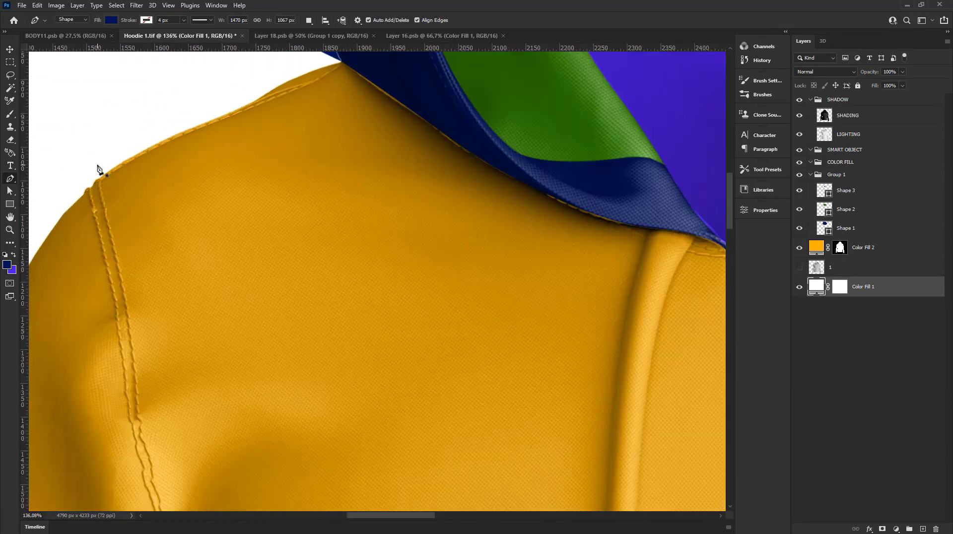
pyautogui.scroll(1, 99, 171)
# Step: Trace navy Shape 4 down the left shoulder seam, with one curved anchor along the way
pyautogui.click(97, 155)
pyautogui.click(88, 190)
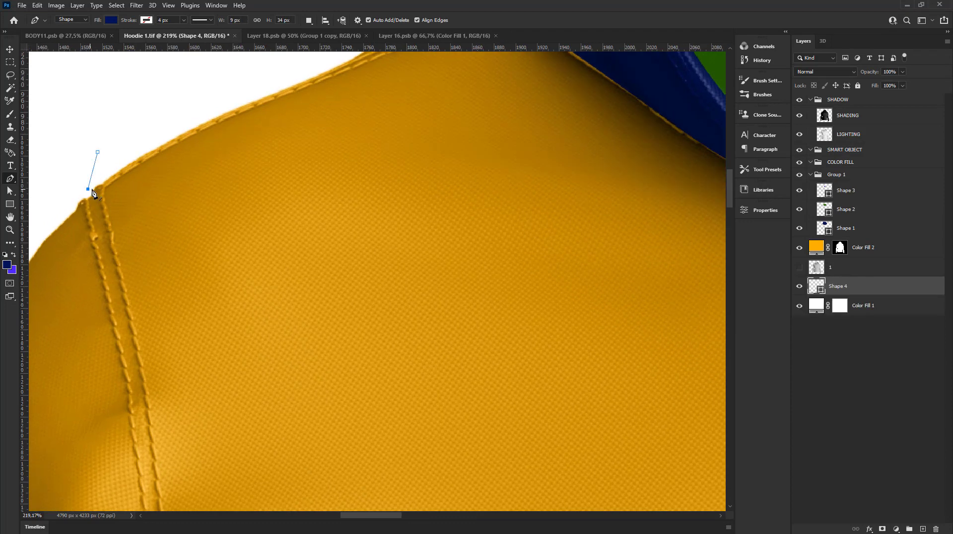
pyautogui.scroll(1, 111, 198)
pyautogui.moveTo(109, 211); pyautogui.dragTo(113, 258)
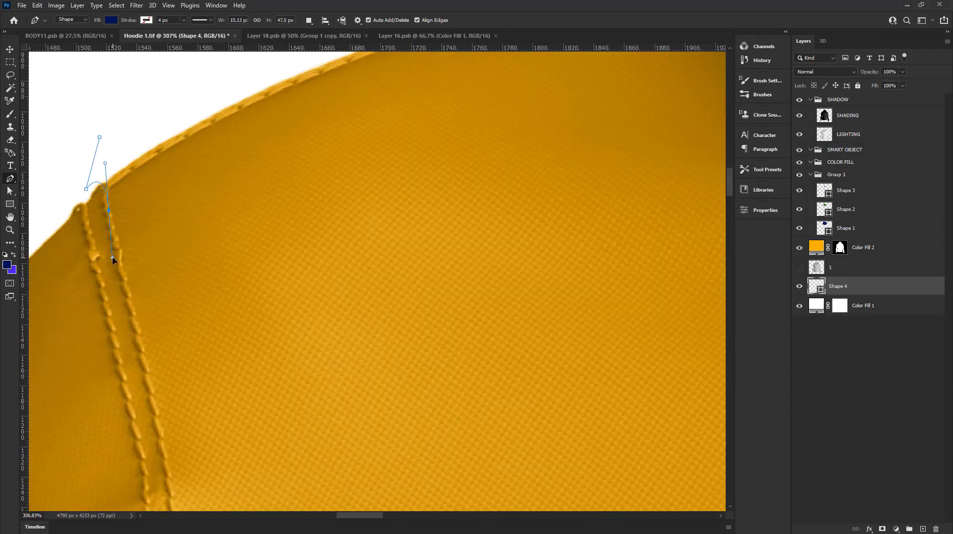
pyautogui.scroll(-2, 115, 256)
pyautogui.scroll(-1, 129, 298)
pyautogui.scroll(1, 141, 209)
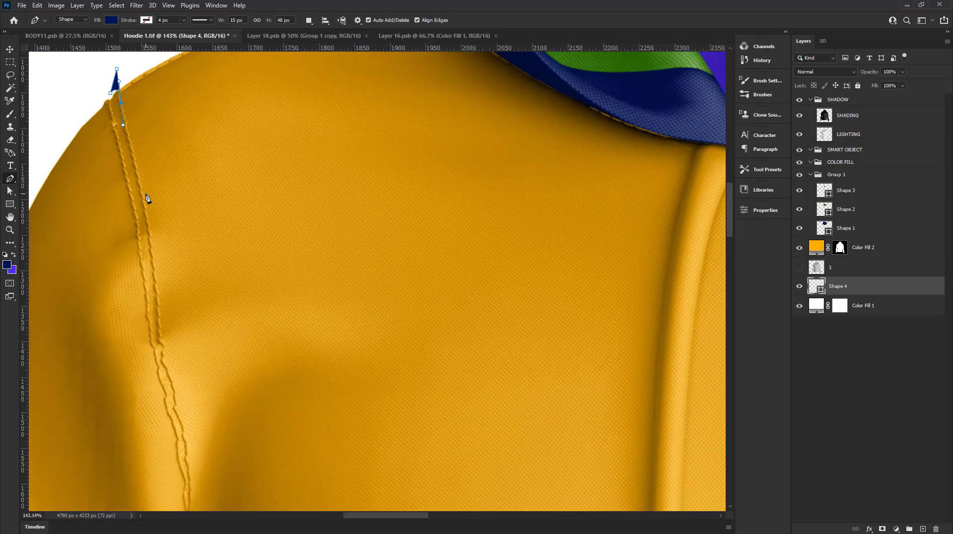
pyautogui.scroll(1, 147, 199)
pyautogui.click(141, 183)
pyautogui.click(146, 225)
pyautogui.click(152, 265)
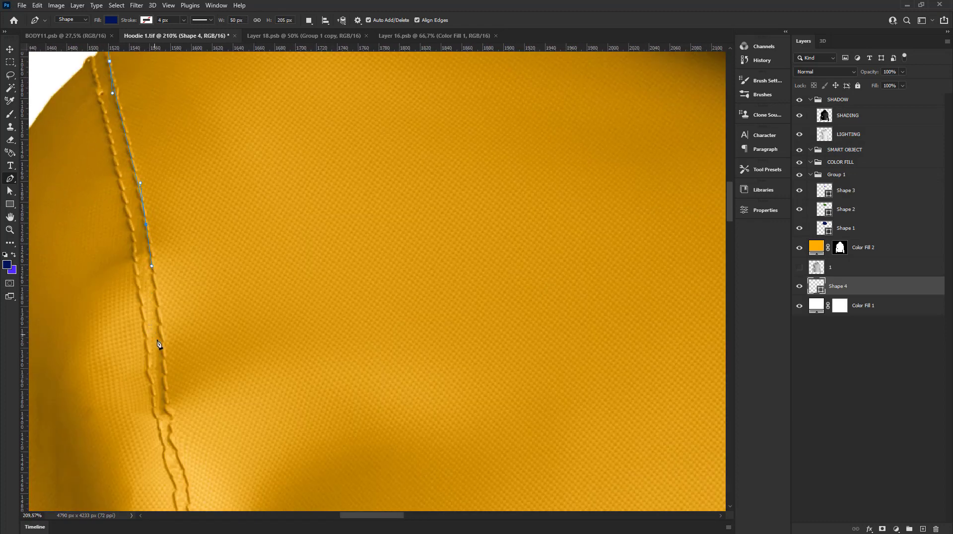
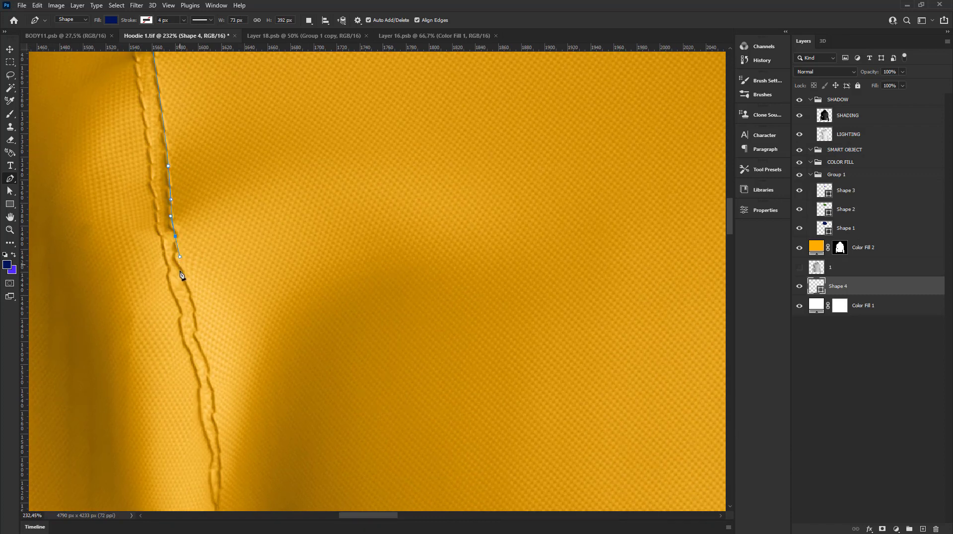
# Step: Trace the navy Pen shape down the upper left sleeve seam to where the seam ends
pyautogui.moveTo(199, 332); pyautogui.dragTo(199, 190)
pyautogui.click(195, 162)
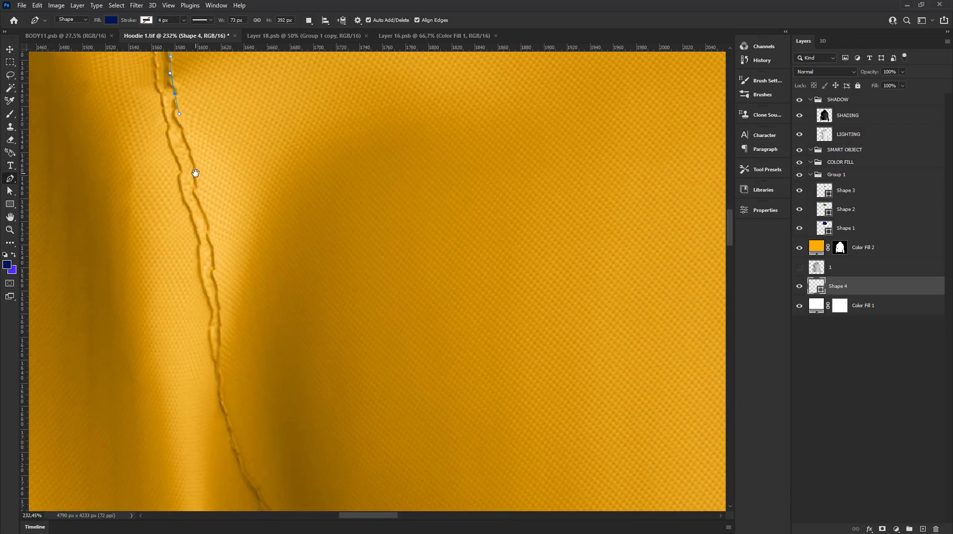
pyautogui.click(202, 211)
pyautogui.click(210, 260)
pyautogui.moveTo(211, 263); pyautogui.dragTo(216, 266)
pyautogui.moveTo(221, 371); pyautogui.dragTo(219, 403)
pyautogui.scroll(-3, 222, 406)
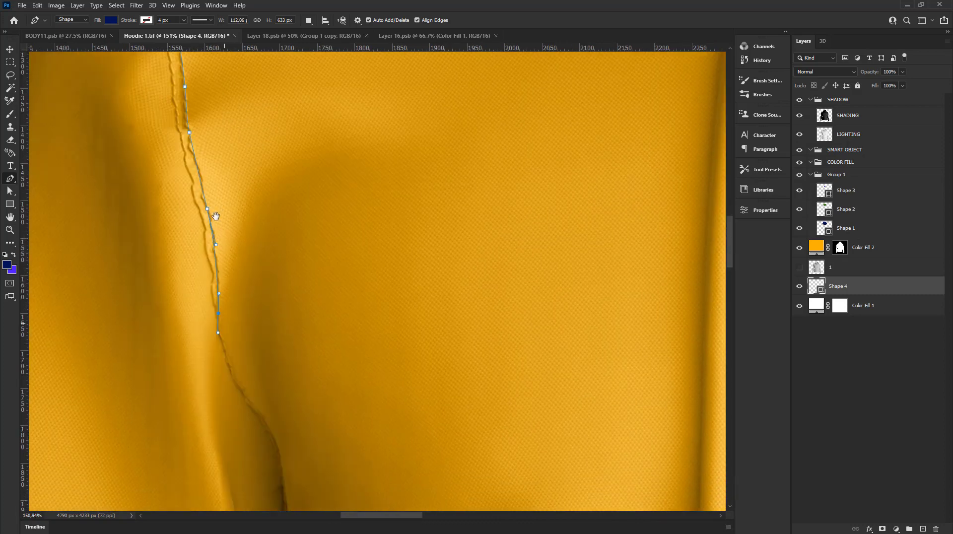
pyautogui.scroll(-2, 213, 215)
pyautogui.scroll(-2, 230, 266)
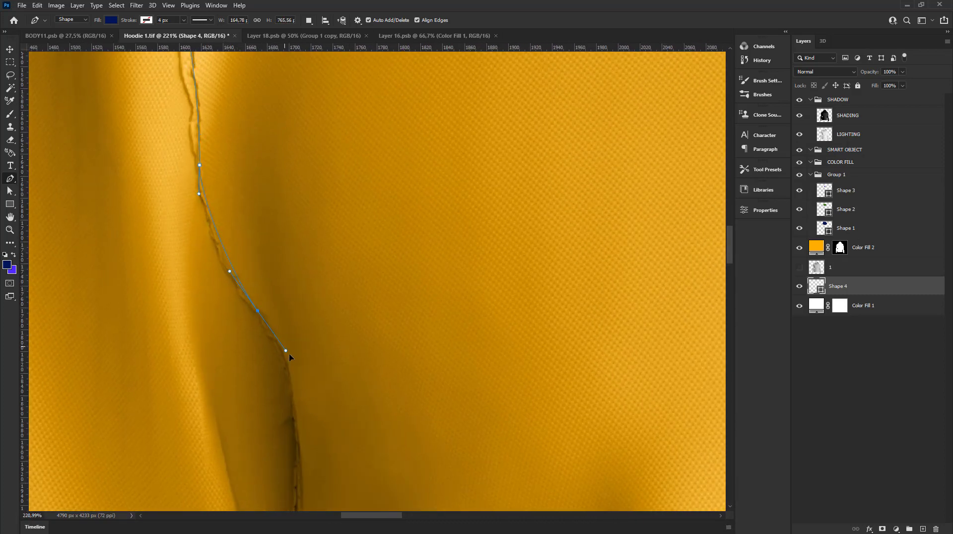
pyautogui.click(297, 364)
# Step: Continue the outline with smooth anchors down the seam to the underarm
pyautogui.scroll(2, 218, 260)
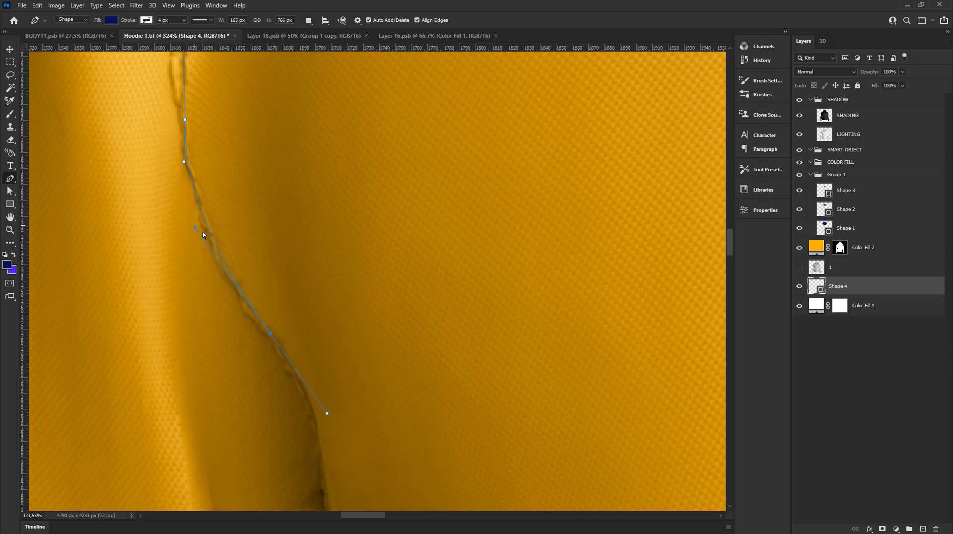
pyautogui.scroll(-3, 203, 235)
pyautogui.scroll(-1, 273, 153)
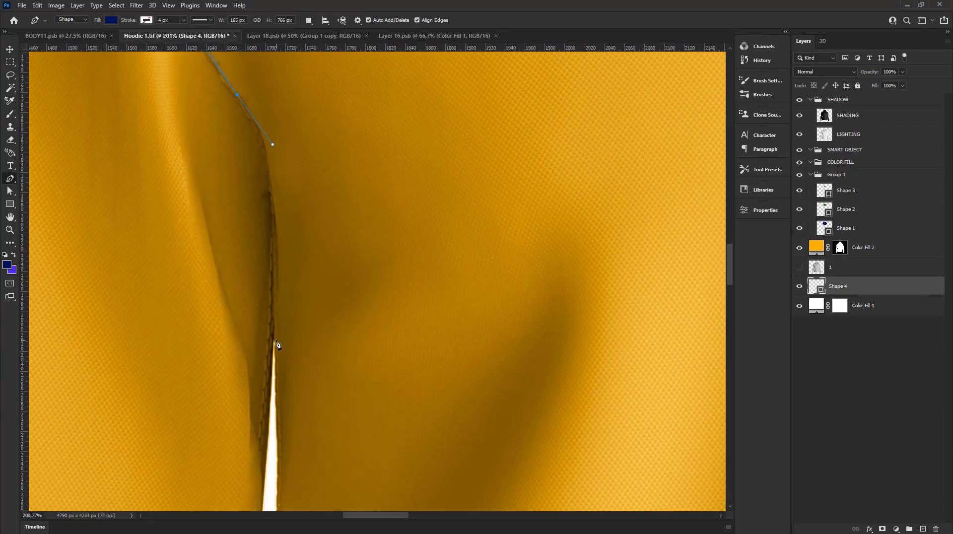
pyautogui.moveTo(277, 342); pyautogui.dragTo(276, 377)
pyautogui.moveTo(278, 426); pyautogui.dragTo(274, 465)
pyautogui.scroll(-3, 278, 437)
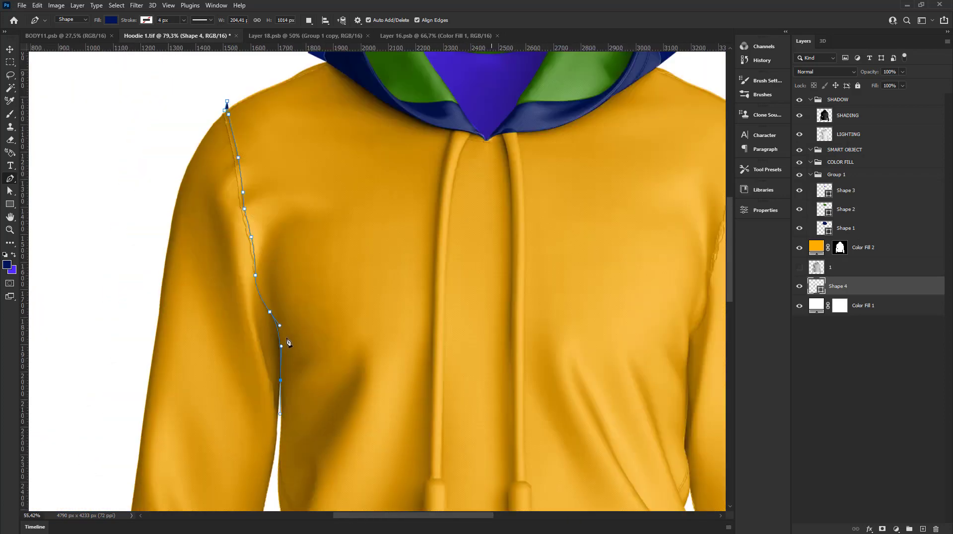
pyautogui.scroll(-3, 287, 343)
pyautogui.scroll(-2, 288, 278)
pyautogui.click(276, 377)
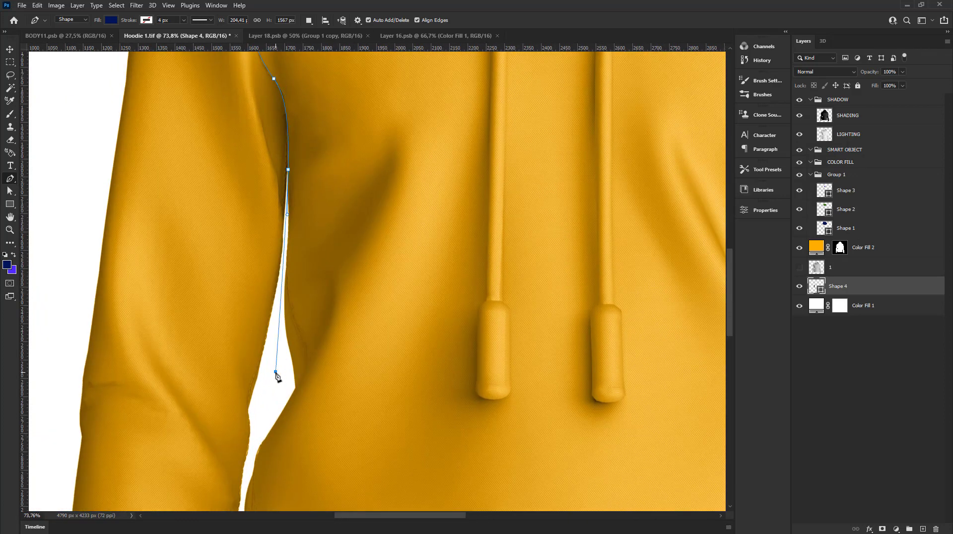
pyautogui.scroll(-1, 277, 378)
pyautogui.moveTo(271, 396); pyautogui.dragTo(291, 273)
pyautogui.scroll(1, 291, 274)
pyautogui.scroll(1, 292, 298)
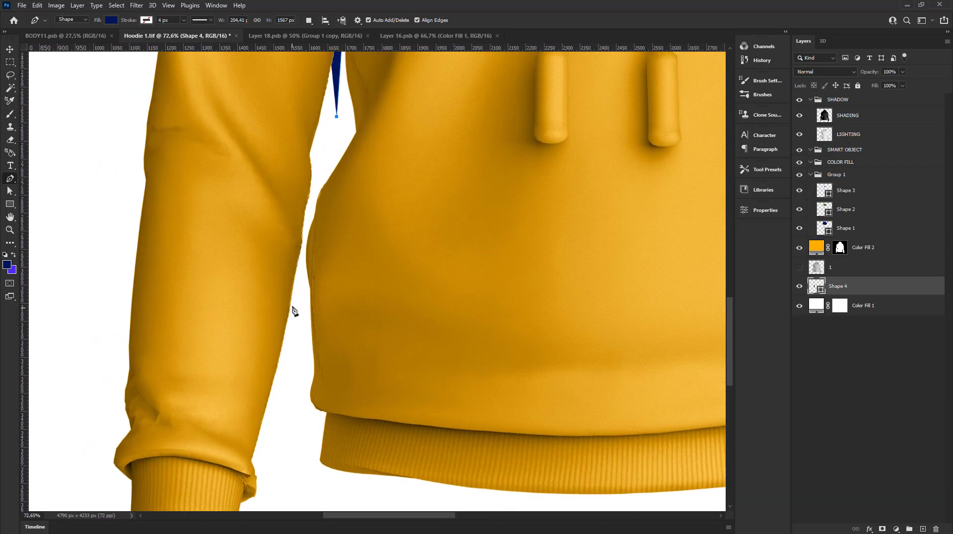
# Step: Carry the outline down the sleeve edge and around the cuff
pyautogui.moveTo(301, 316); pyautogui.dragTo(303, 440)
pyautogui.scroll(-2, 303, 442)
pyautogui.click(286, 478)
pyautogui.click(247, 481)
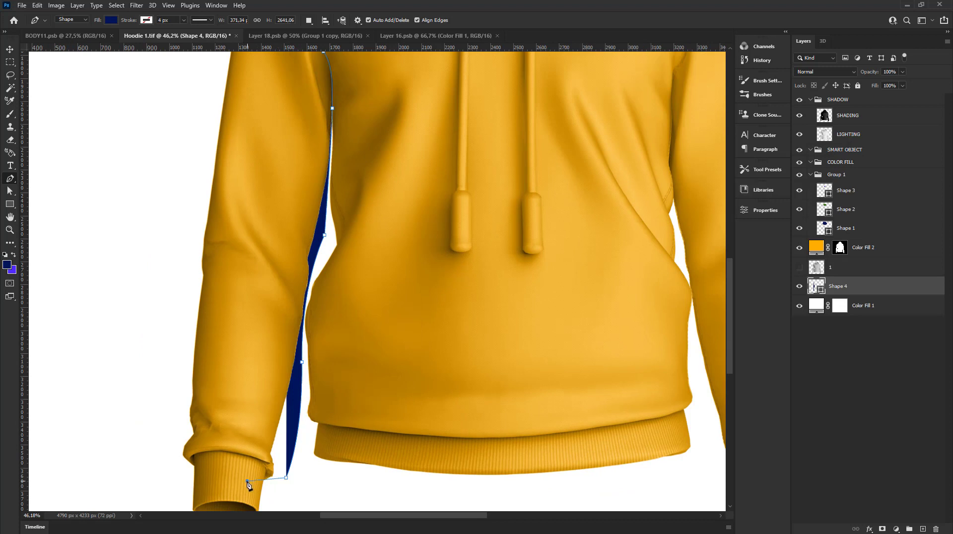
pyautogui.click(173, 467)
pyautogui.scroll(-1, 105, 387)
# Step: Widen the shape outside the sleeve, close it at the shoulder, and place Shape 4 in Group 1 above Shape 3
pyautogui.click(106, 365)
pyautogui.scroll(-1, 106, 365)
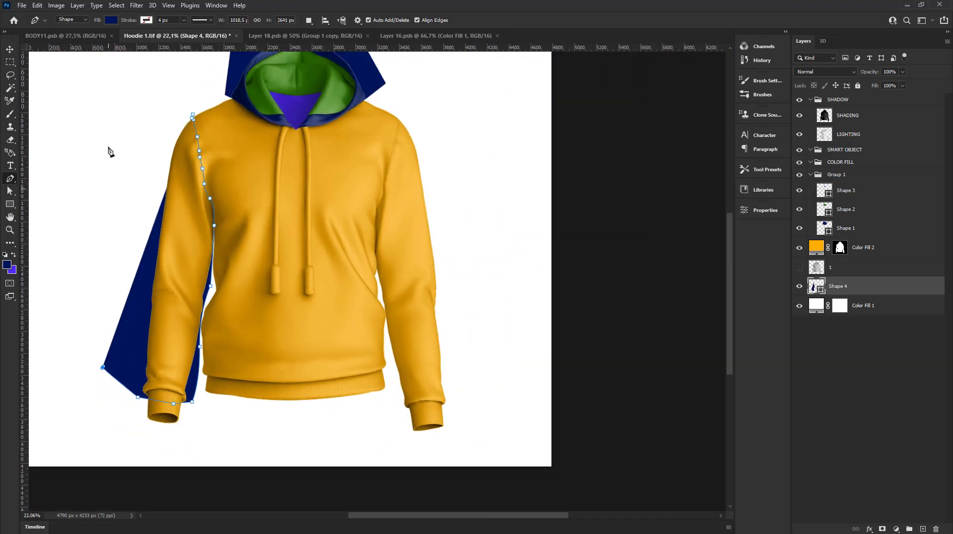
pyautogui.click(102, 133)
pyautogui.scroll(1, 144, 126)
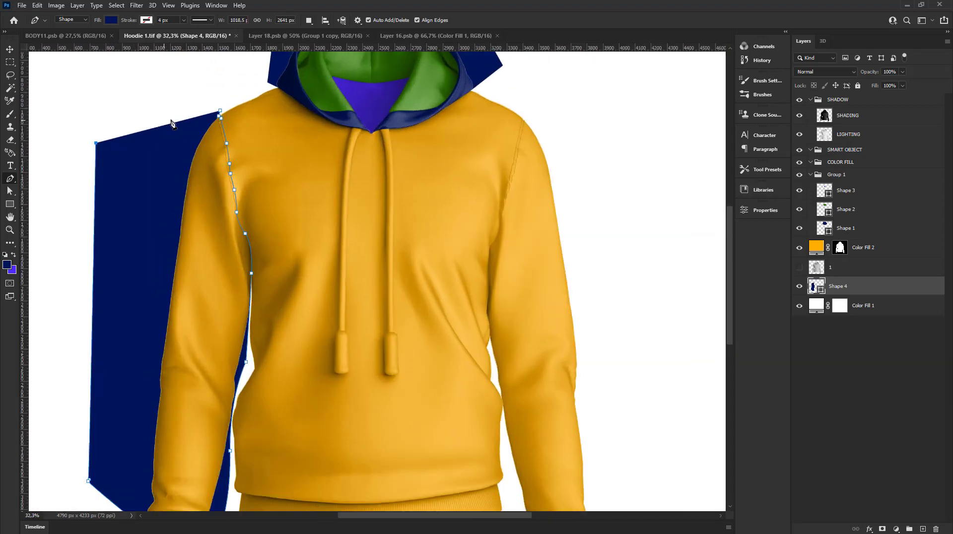
pyautogui.click(220, 114)
pyautogui.moveTo(857, 294); pyautogui.dragTo(850, 185)
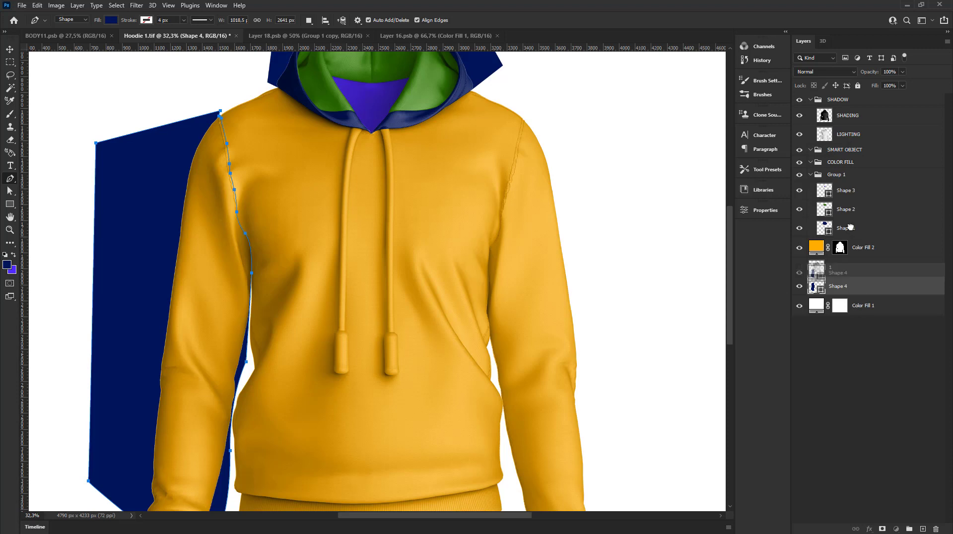
pyautogui.scroll(-1, 248, 162)
# Step: Start Shape 5 at the right shoulder seam and trace it partway down the seam
pyautogui.scroll(-1, 221, 281)
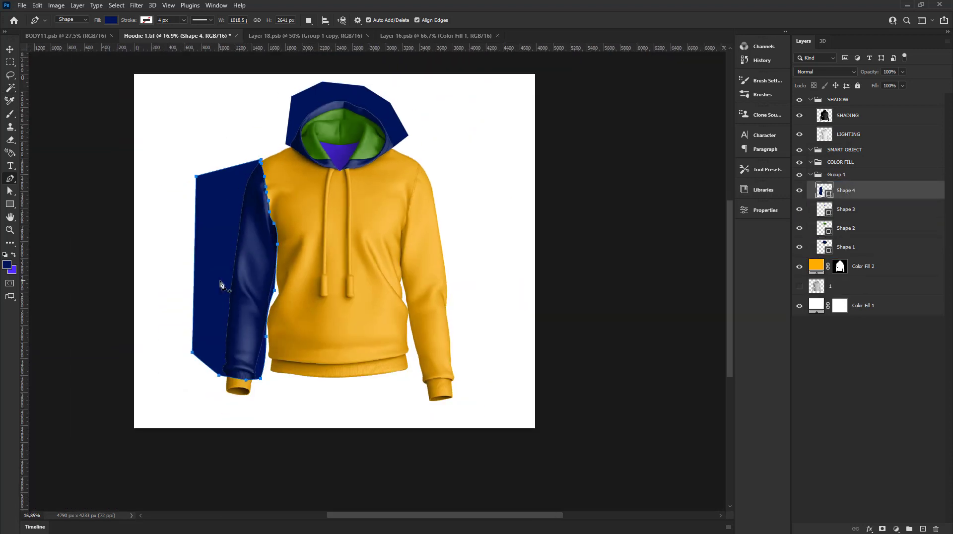
pyautogui.scroll(1, 362, 272)
pyautogui.scroll(1, 398, 233)
pyautogui.scroll(2, 404, 122)
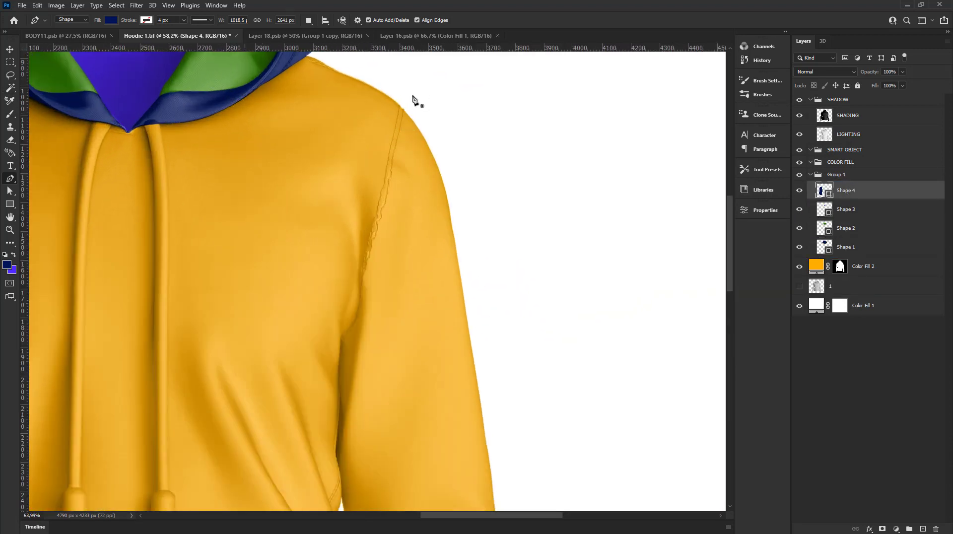
pyautogui.scroll(2, 415, 98)
pyautogui.moveTo(379, 121); pyautogui.dragTo(396, 92)
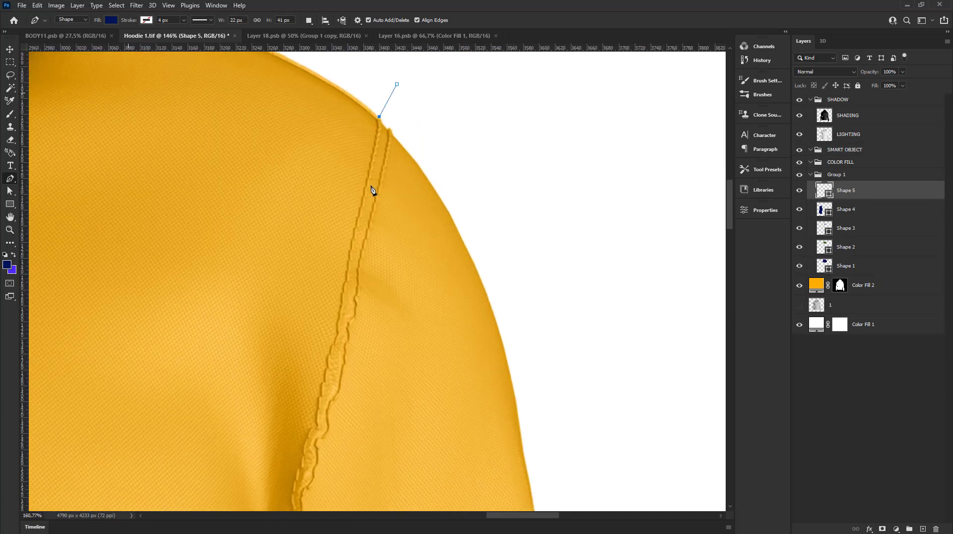
pyautogui.scroll(1, 374, 186)
pyautogui.click(354, 227)
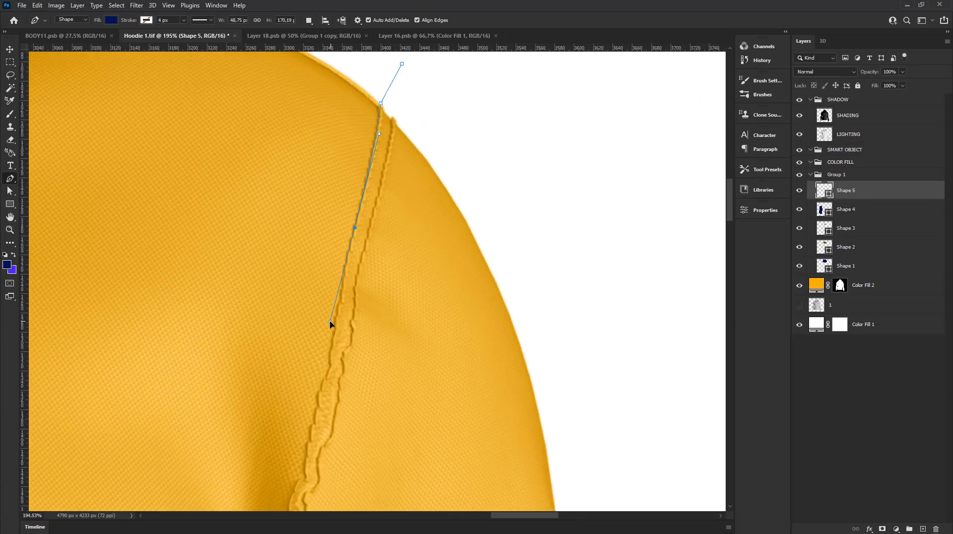
pyautogui.scroll(-2, 332, 323)
pyautogui.scroll(1, 331, 308)
pyautogui.scroll(1, 329, 303)
pyautogui.moveTo(329, 308); pyautogui.dragTo(293, 420)
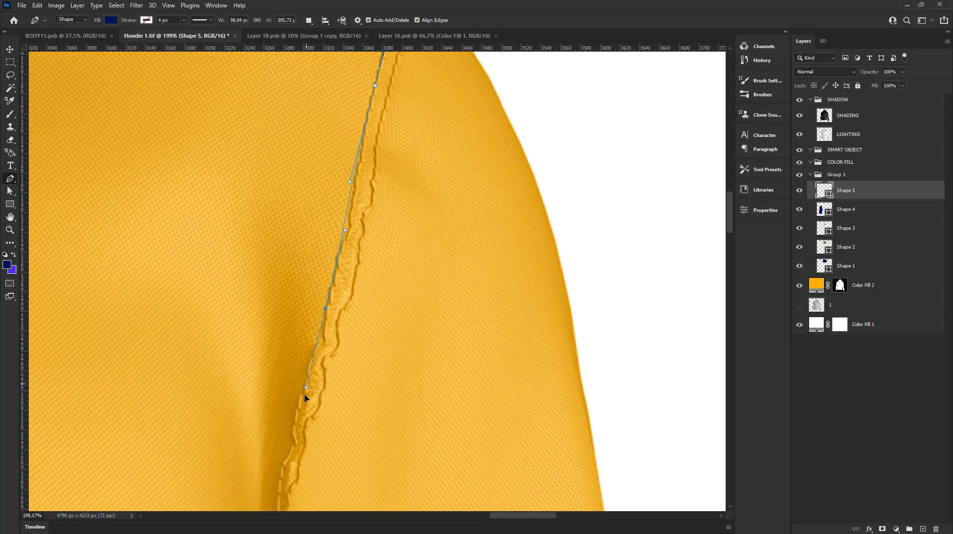
# Step: Continue the outline with curved anchors down the sleeve crease
pyautogui.moveTo(307, 288); pyautogui.dragTo(323, 127)
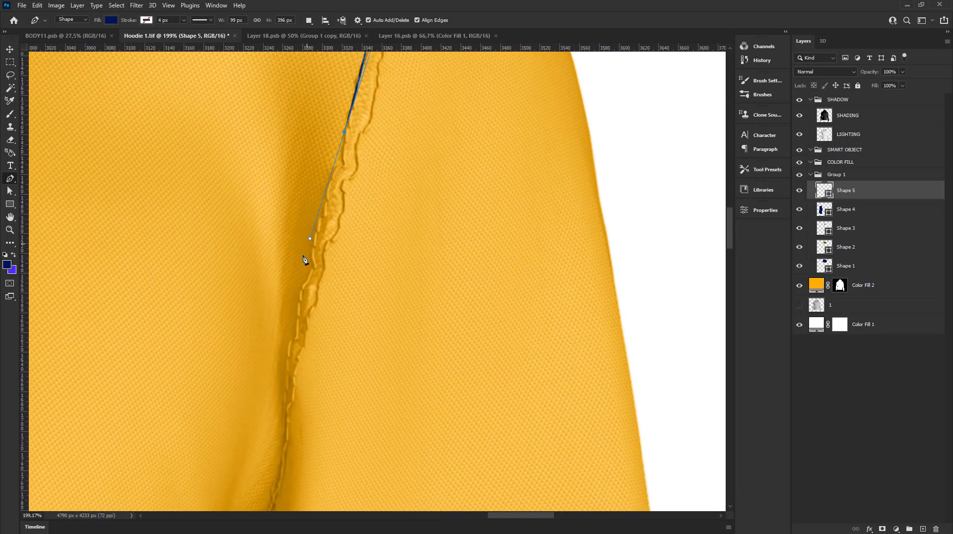
pyautogui.moveTo(298, 322); pyautogui.dragTo(296, 335)
pyautogui.moveTo(284, 434); pyautogui.dragTo(287, 478)
pyautogui.scroll(2, 287, 494)
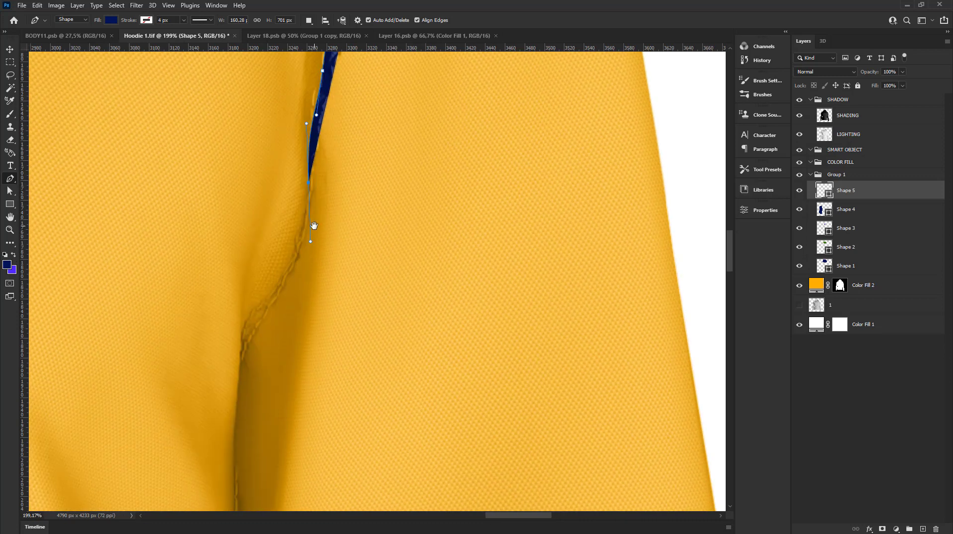
pyautogui.scroll(-5, 281, 280)
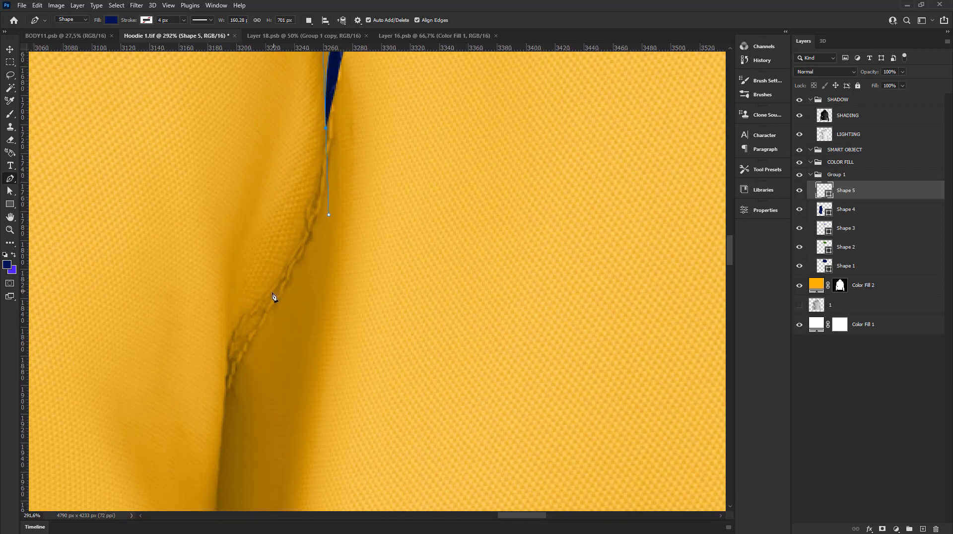
pyautogui.moveTo(271, 293); pyautogui.dragTo(250, 328)
pyautogui.moveTo(226, 376); pyautogui.dragTo(223, 420)
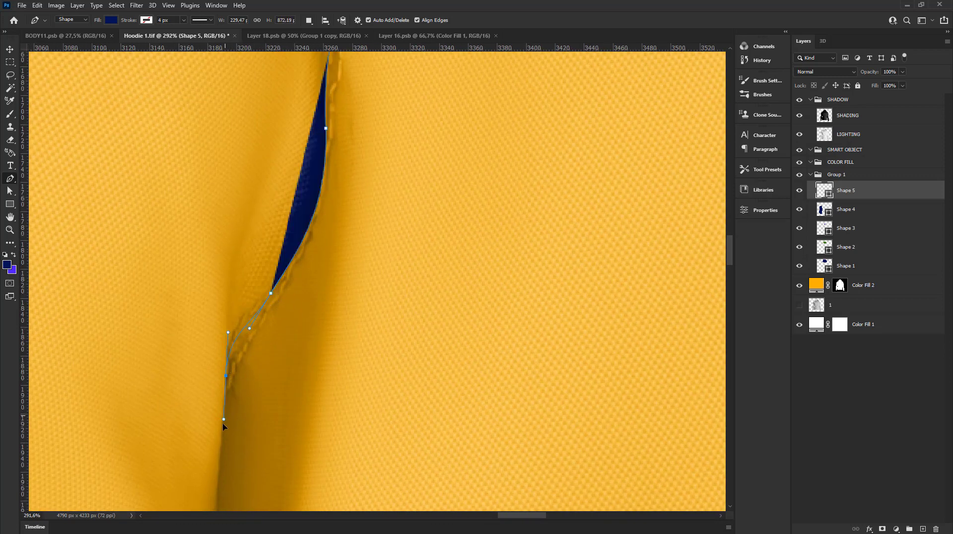
pyautogui.scroll(-4, 220, 451)
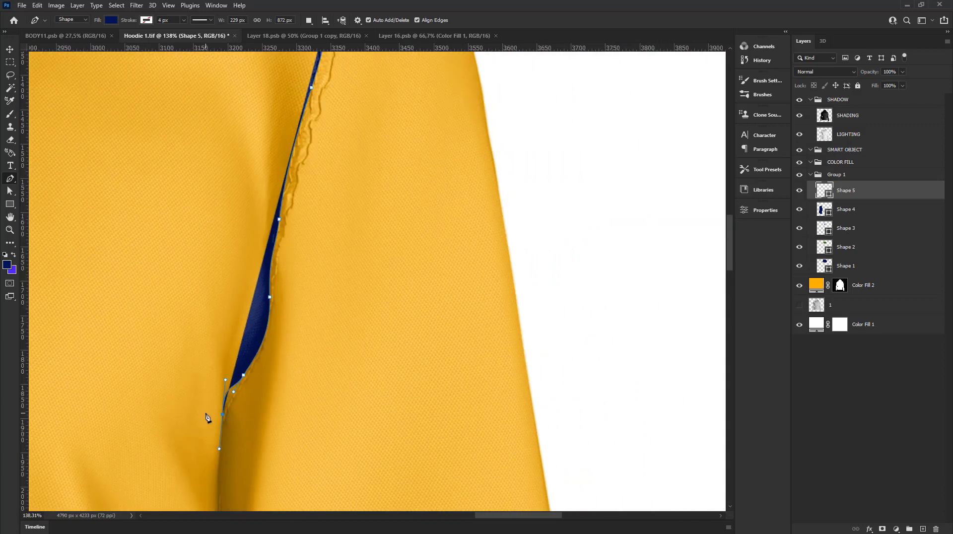
pyautogui.scroll(-2, 208, 417)
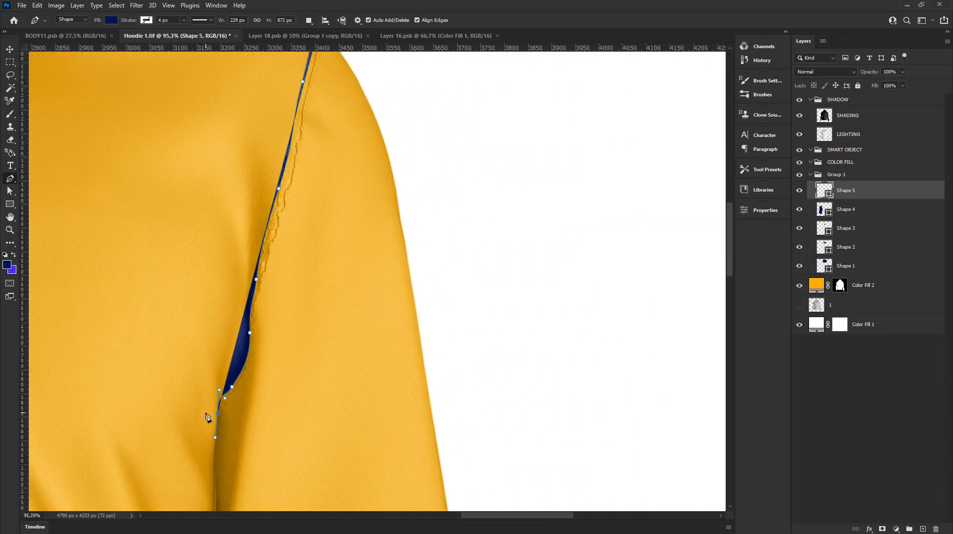
pyautogui.scroll(-2, 206, 330)
pyautogui.scroll(2, 256, 251)
pyautogui.scroll(-3, 257, 361)
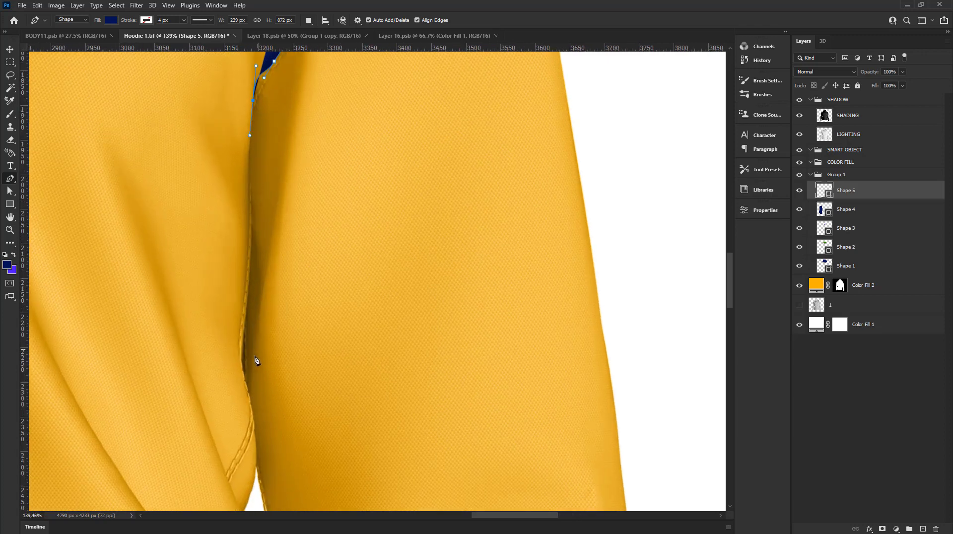
# Step: Follow the sleeve edge and fill the gap between sleeve and body
pyautogui.moveTo(249, 280); pyautogui.dragTo(246, 319)
pyautogui.moveTo(243, 380)
pyautogui.mouseDown()
pyautogui.moveTo(248, 406)
pyautogui.moveTo(274, 267)
pyautogui.moveTo(271, 385)
pyautogui.mouseUp()
pyautogui.scroll(2, 277, 310)
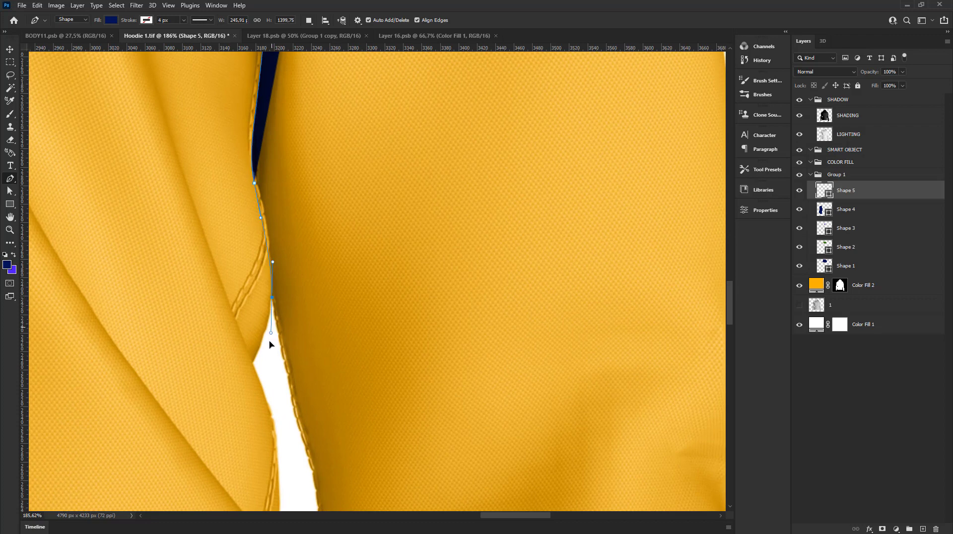
pyautogui.scroll(-3, 272, 387)
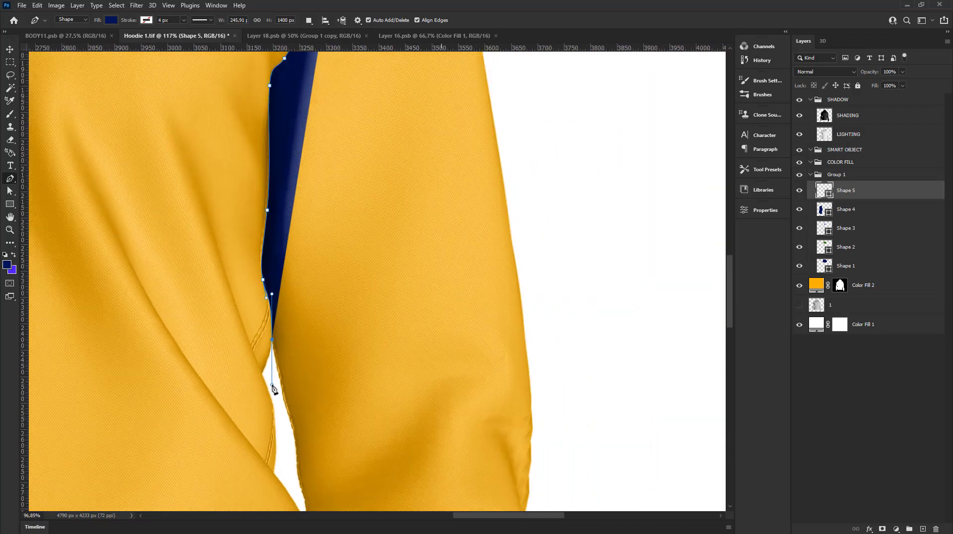
pyautogui.scroll(-2, 277, 366)
pyautogui.scroll(4, 284, 226)
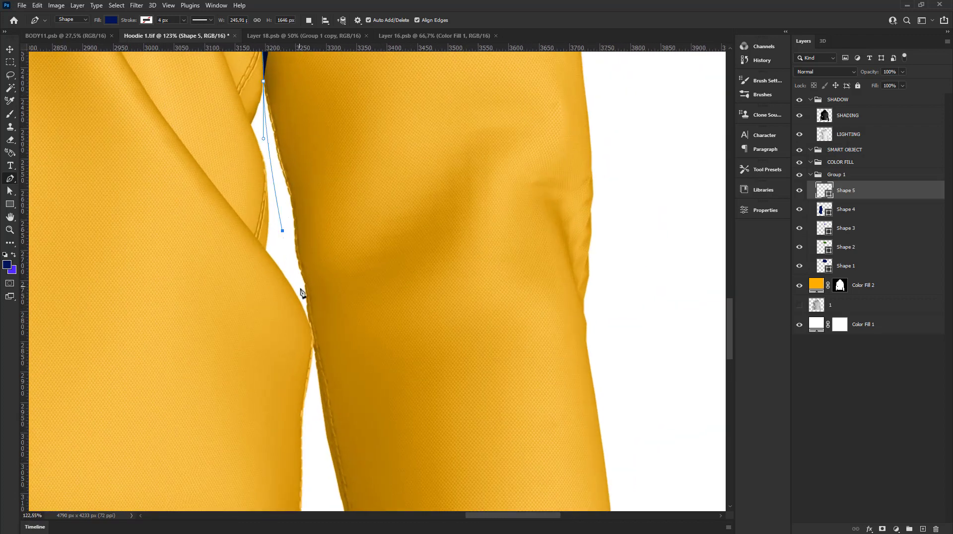
pyautogui.moveTo(301, 288); pyautogui.dragTo(320, 345)
pyautogui.moveTo(311, 408); pyautogui.dragTo(298, 468)
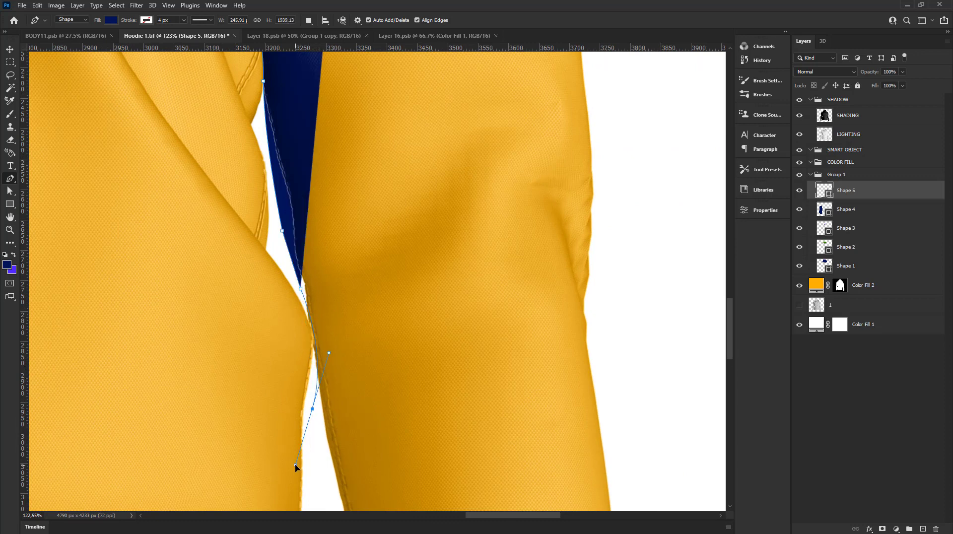
pyautogui.scroll(-2, 301, 469)
pyautogui.scroll(-2, 302, 467)
pyautogui.scroll(-1, 319, 404)
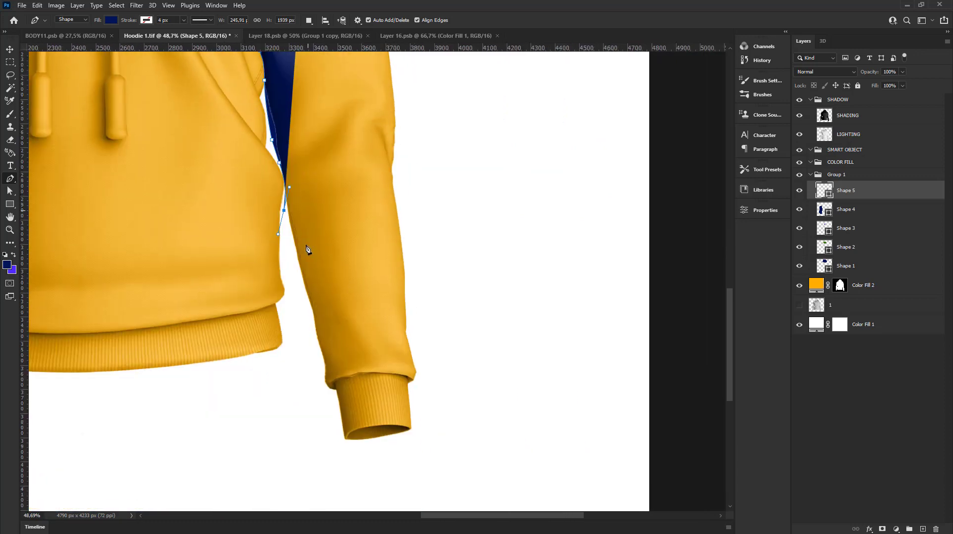
# Step: Add points along the right cuff and outer sleeve edge, then close Shape 5
pyautogui.click(315, 331)
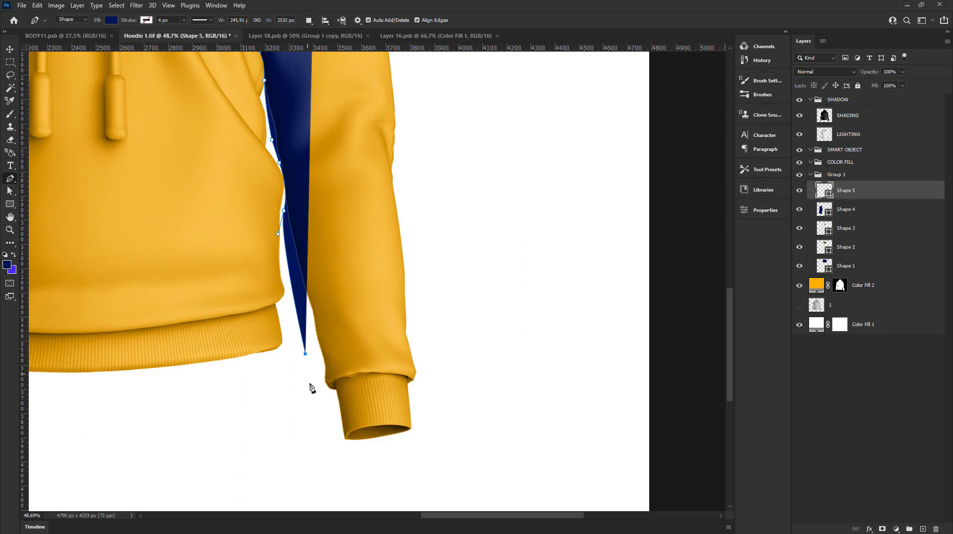
pyautogui.click(310, 386)
pyautogui.click(359, 411)
pyautogui.click(386, 404)
pyautogui.click(454, 395)
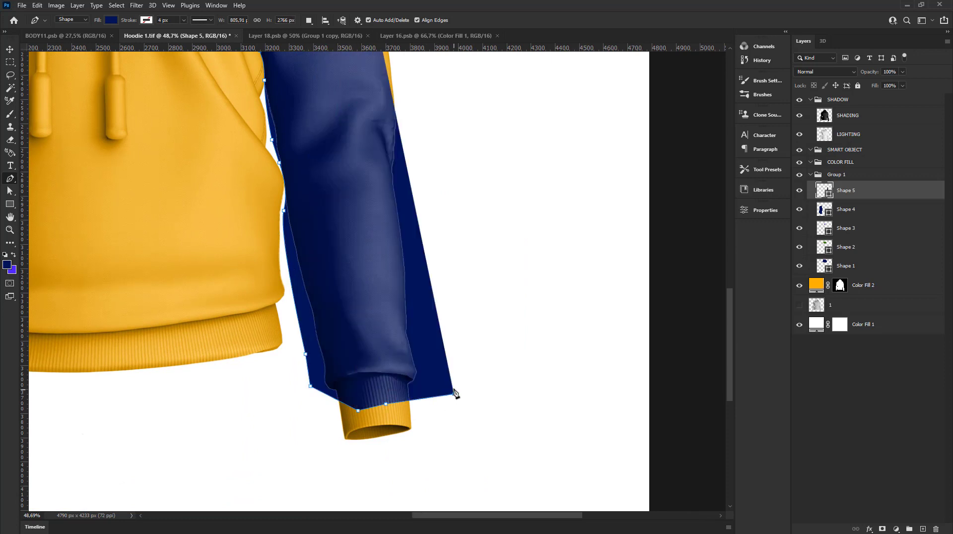
pyautogui.scroll(-3, 455, 395)
pyautogui.click(458, 288)
pyautogui.click(457, 201)
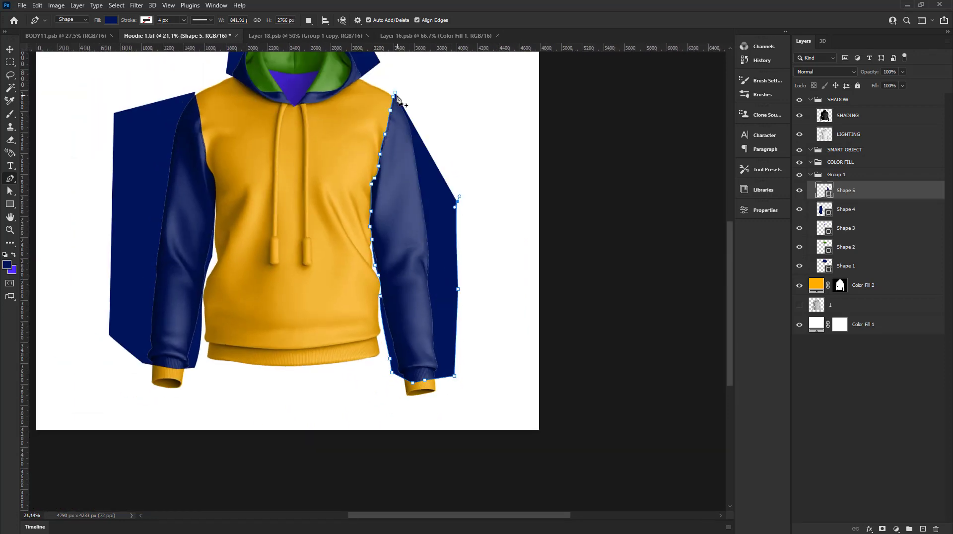
pyautogui.click(396, 92)
pyautogui.scroll(-2, 429, 171)
# Step: Zoom into the left cuff, start Shape 6 at its seam, and set its fill to purple
pyautogui.scroll(-2, 427, 199)
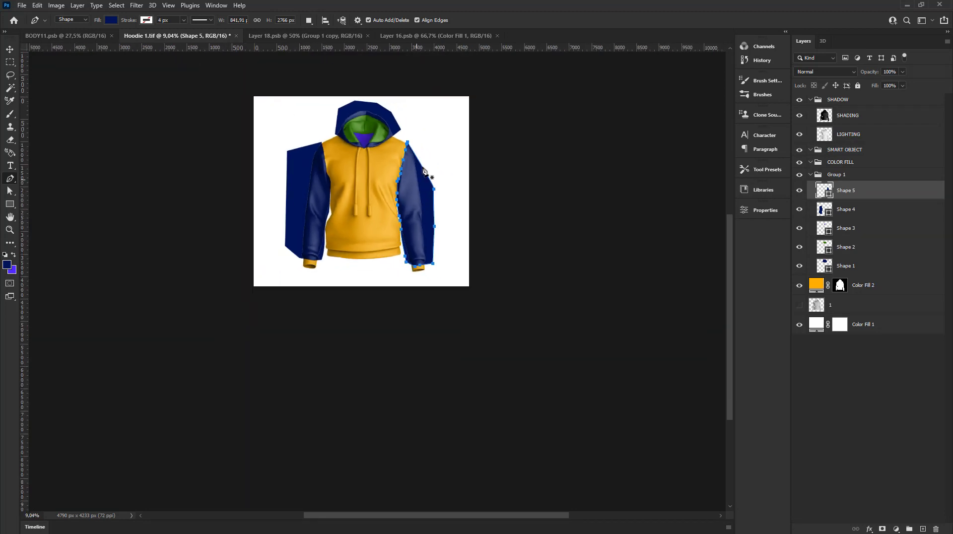
pyautogui.scroll(2, 419, 198)
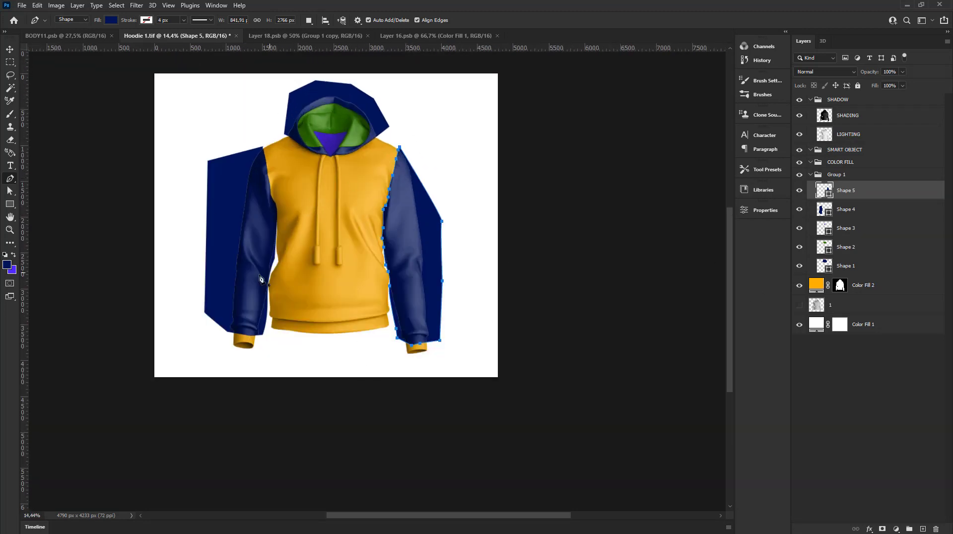
pyautogui.scroll(5, 228, 334)
pyautogui.scroll(3, 272, 336)
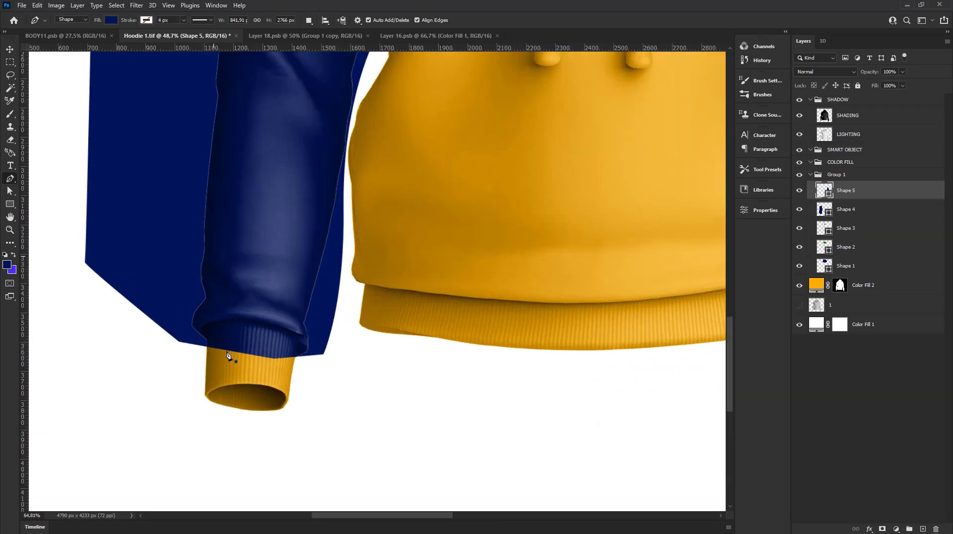
pyautogui.scroll(3, 222, 362)
pyautogui.scroll(2, 297, 349)
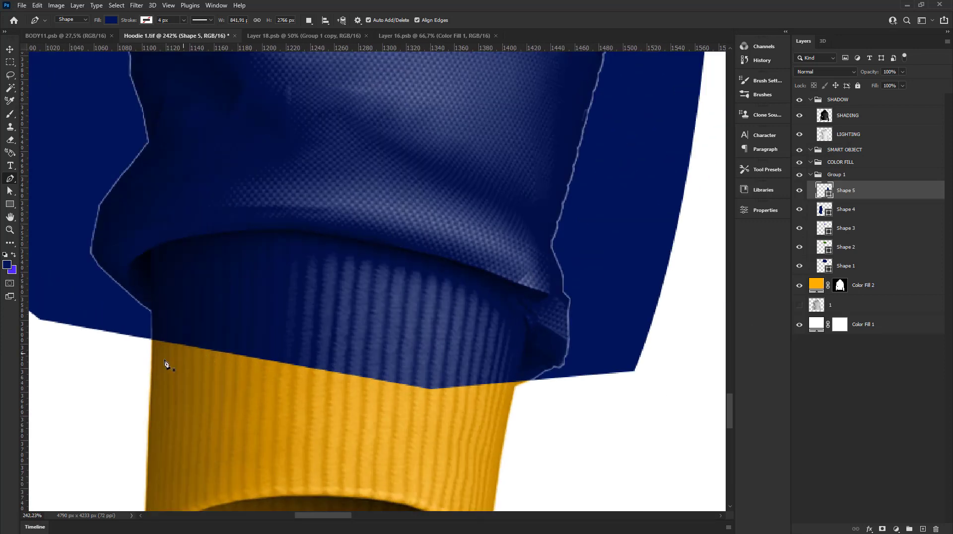
pyautogui.click(116, 355)
pyautogui.click(155, 309)
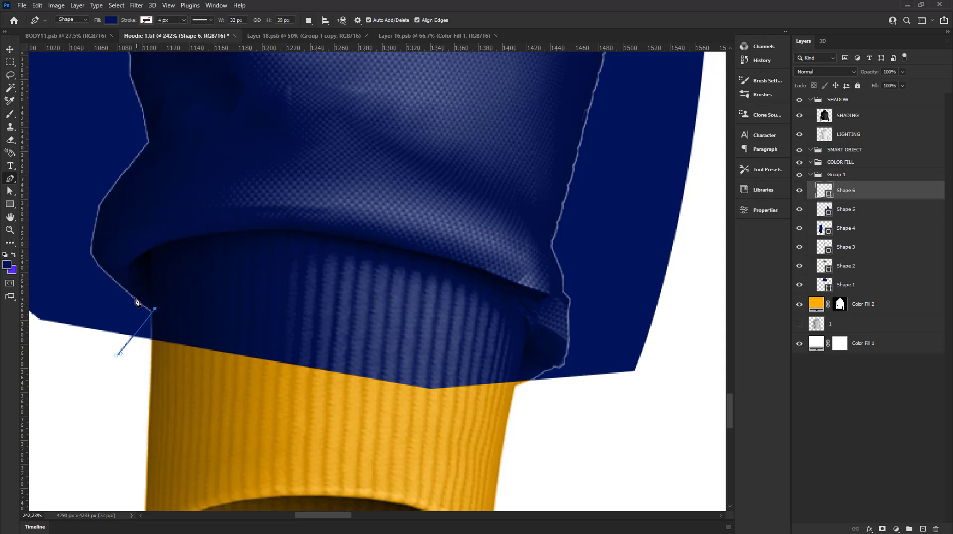
pyautogui.scroll(2, 144, 312)
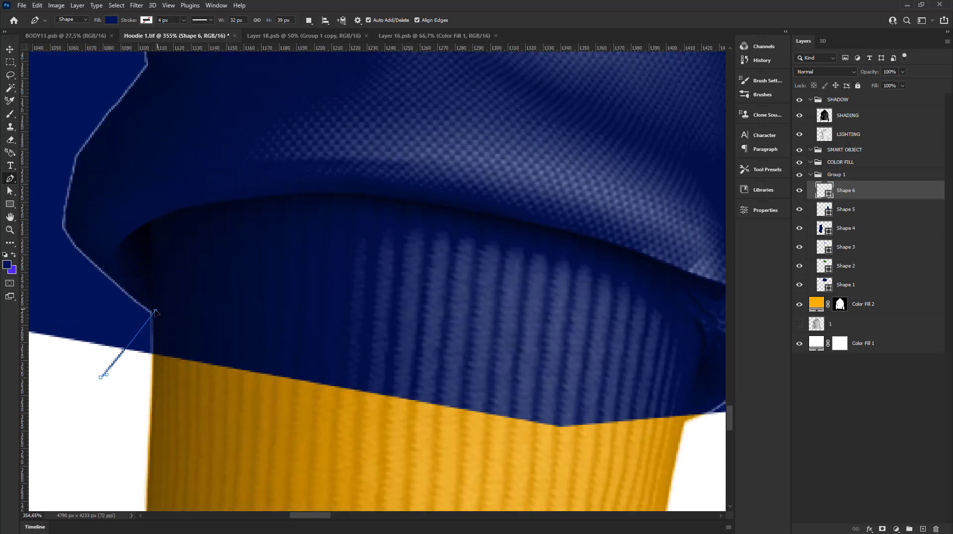
pyautogui.moveTo(155, 311); pyautogui.dragTo(154, 311)
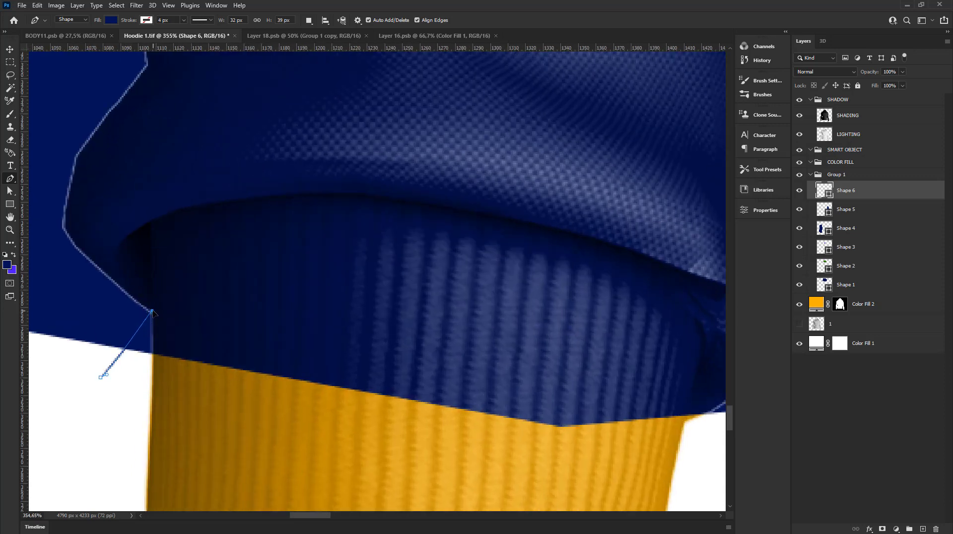
pyautogui.click(110, 20)
pyautogui.click(49, 72)
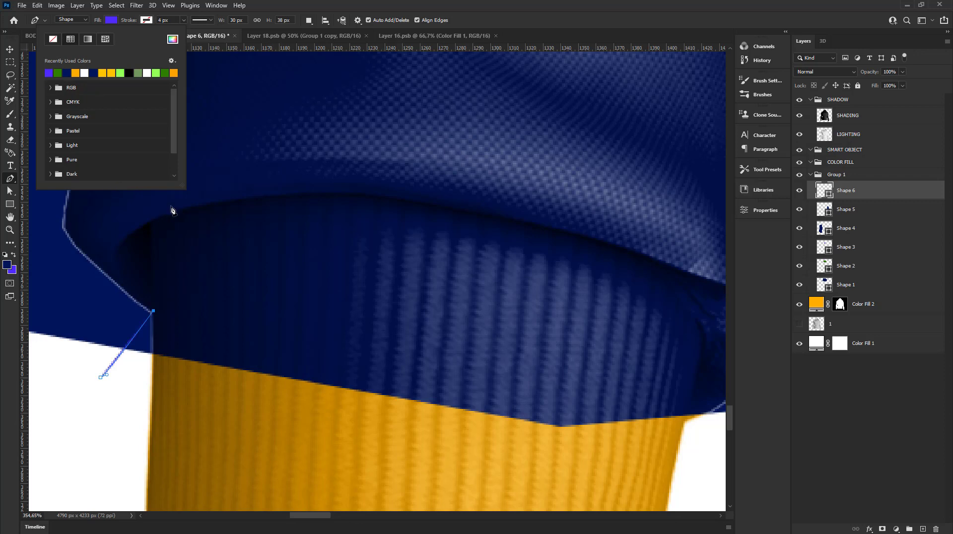
# Step: Curve the outline along the cuff's top and down its right edge
pyautogui.moveTo(176, 208); pyautogui.dragTo(301, 166)
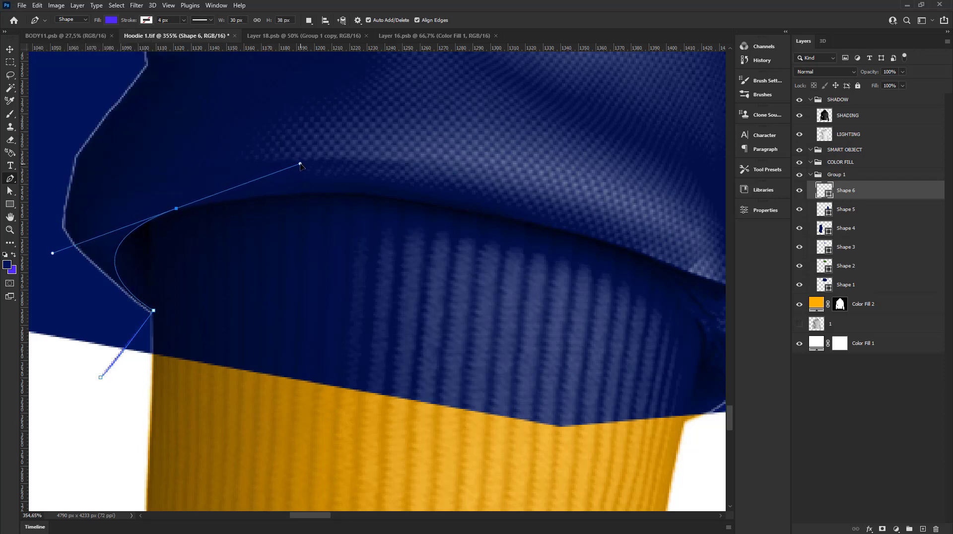
pyautogui.scroll(-2, 315, 179)
pyautogui.moveTo(484, 212); pyautogui.dragTo(517, 218)
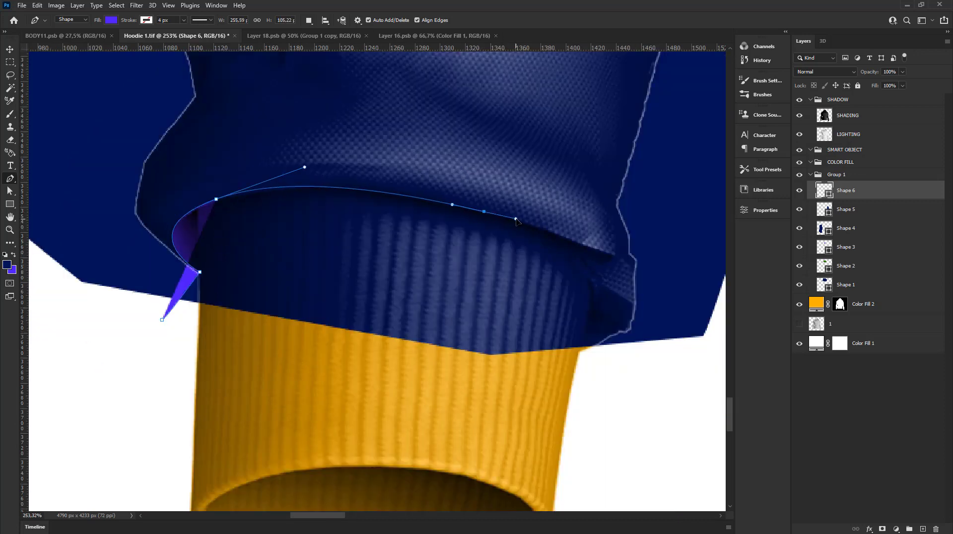
pyautogui.scroll(2, 600, 253)
pyautogui.moveTo(607, 258); pyautogui.dragTo(616, 268)
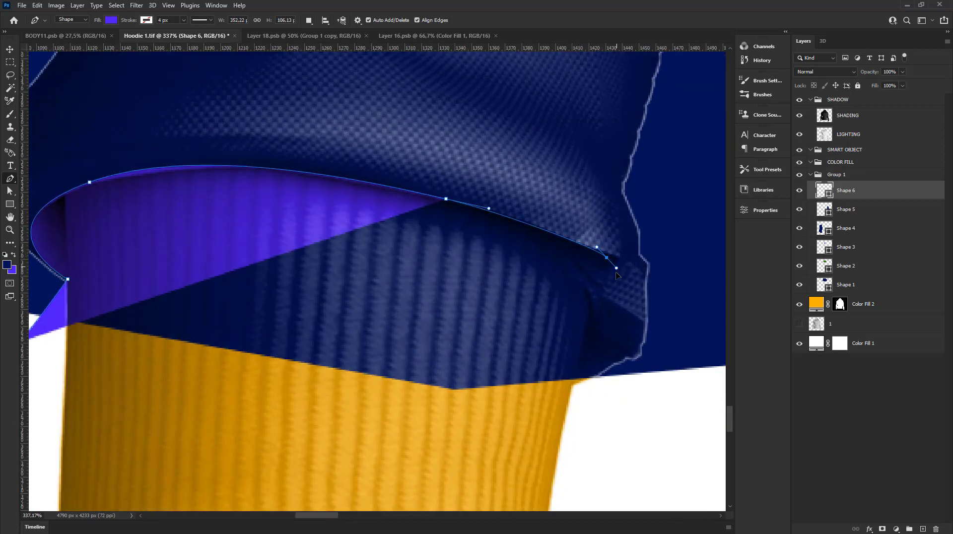
pyautogui.moveTo(573, 382); pyautogui.dragTo(545, 427)
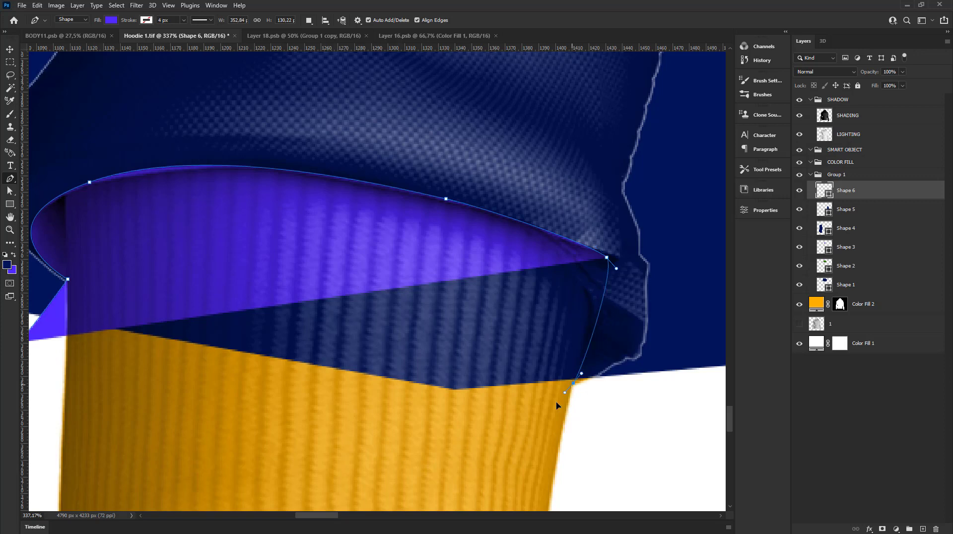
pyautogui.moveTo(607, 262); pyautogui.dragTo(636, 281)
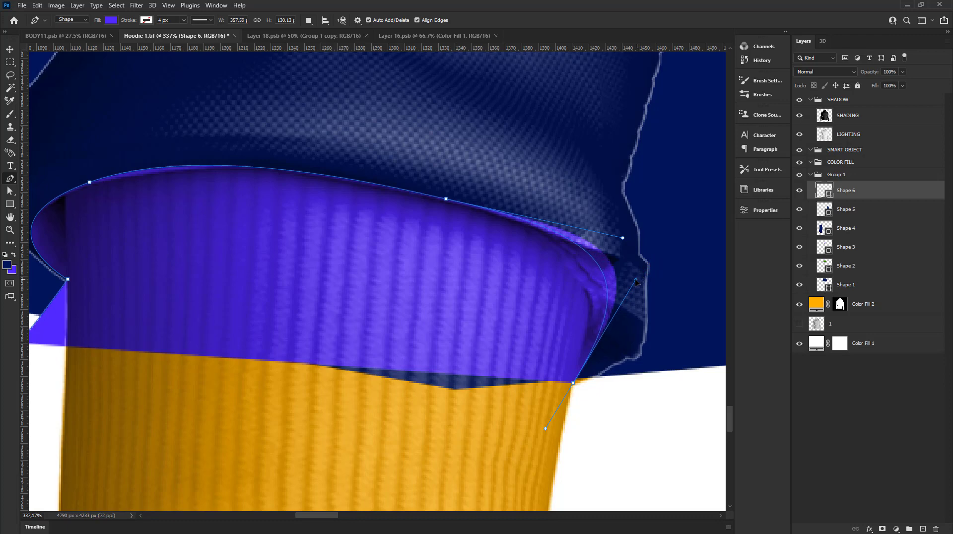
# Step: Extend the shape below the cuff and close it at the starting point
pyautogui.scroll(-3, 636, 348)
pyautogui.scroll(-2, 637, 398)
pyautogui.scroll(-2, 637, 398)
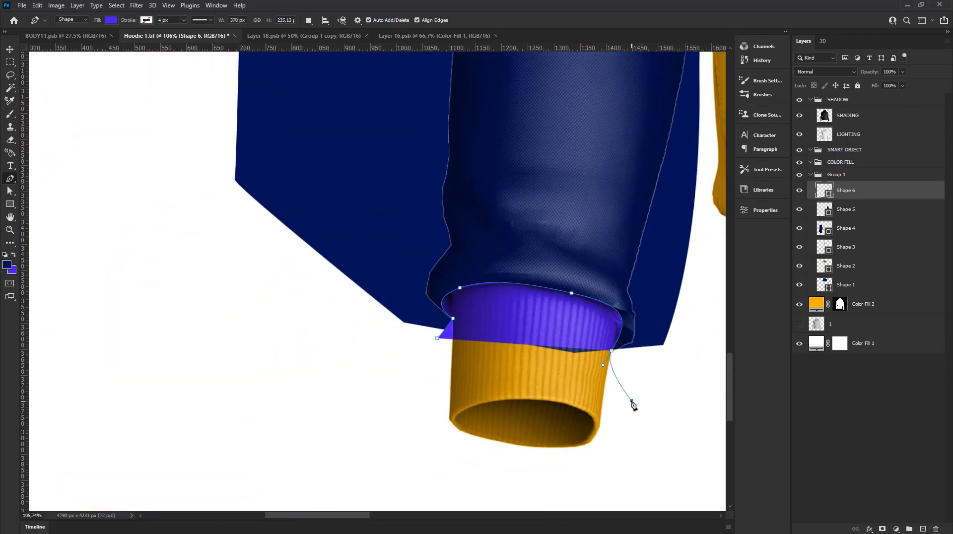
pyautogui.moveTo(634, 405); pyautogui.dragTo(559, 254)
pyautogui.click(532, 346)
pyautogui.click(422, 350)
pyautogui.click(312, 314)
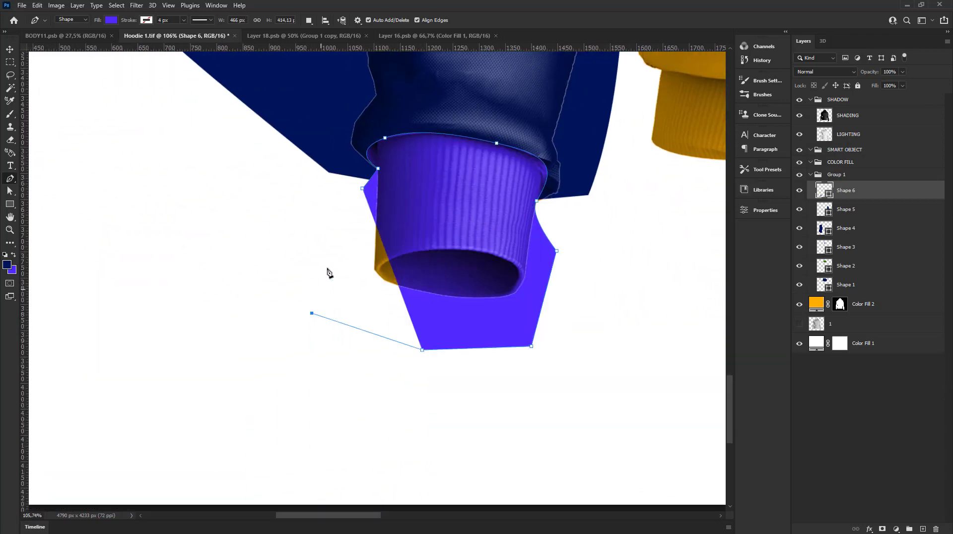
pyautogui.click(362, 190)
pyautogui.scroll(-2, 334, 187)
pyautogui.scroll(-3, 320, 213)
# Step: Start Shape 7 at the right cuff's seam, making the starting point a sharp corner
pyautogui.scroll(3, 602, 225)
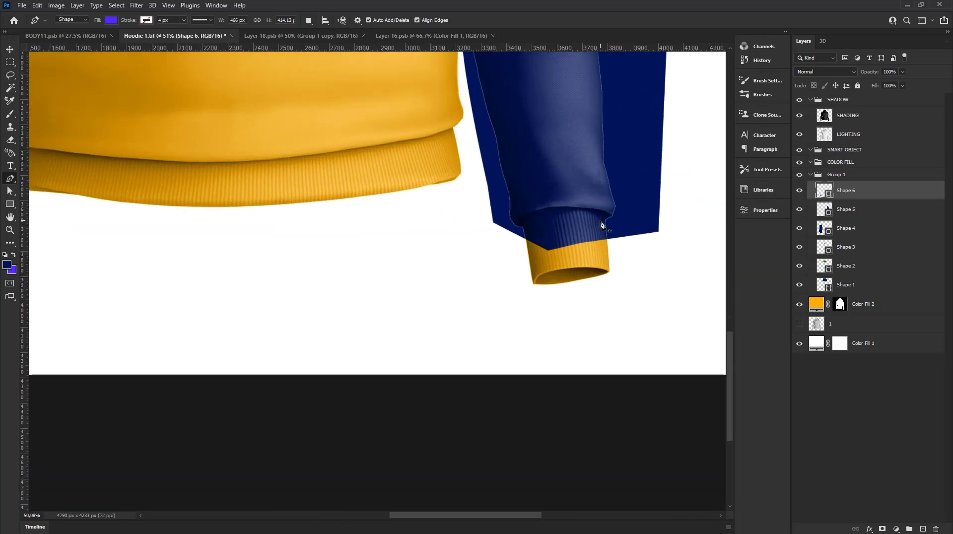
pyautogui.scroll(3, 602, 225)
pyautogui.scroll(2, 456, 243)
pyautogui.moveTo(429, 291); pyautogui.dragTo(435, 288)
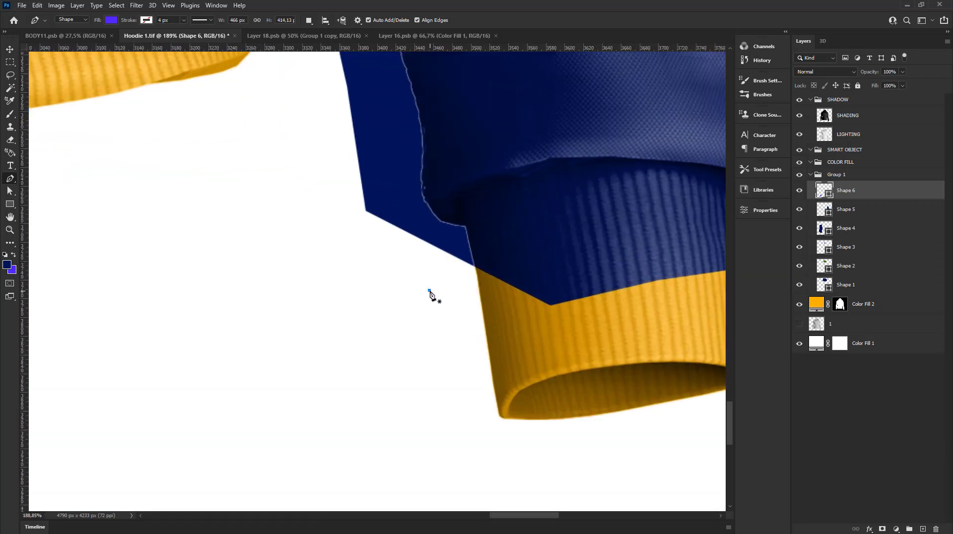
pyautogui.click(465, 225)
pyautogui.moveTo(500, 173); pyautogui.dragTo(591, 156)
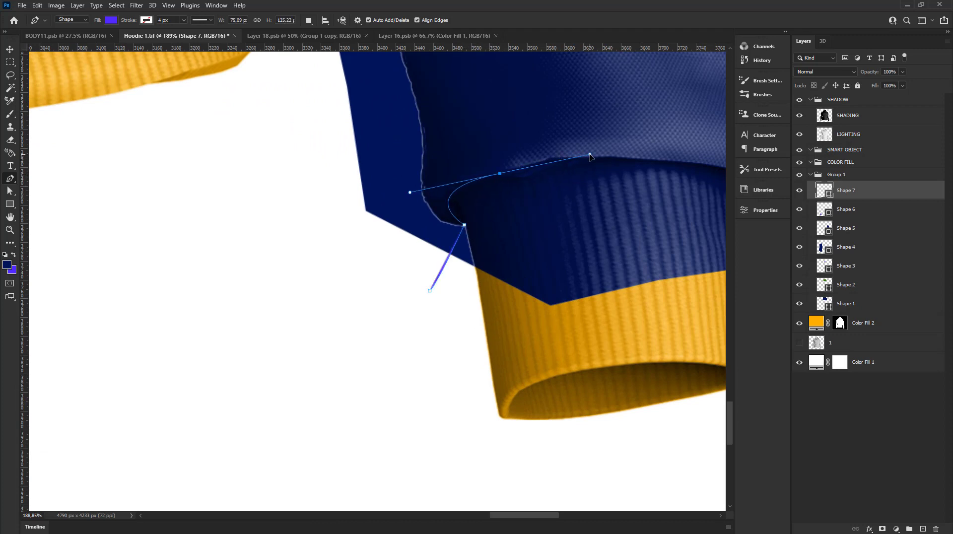
pyautogui.scroll(1, 590, 157)
pyautogui.hscroll(5, 341, 183)
pyautogui.scroll(1, 341, 183)
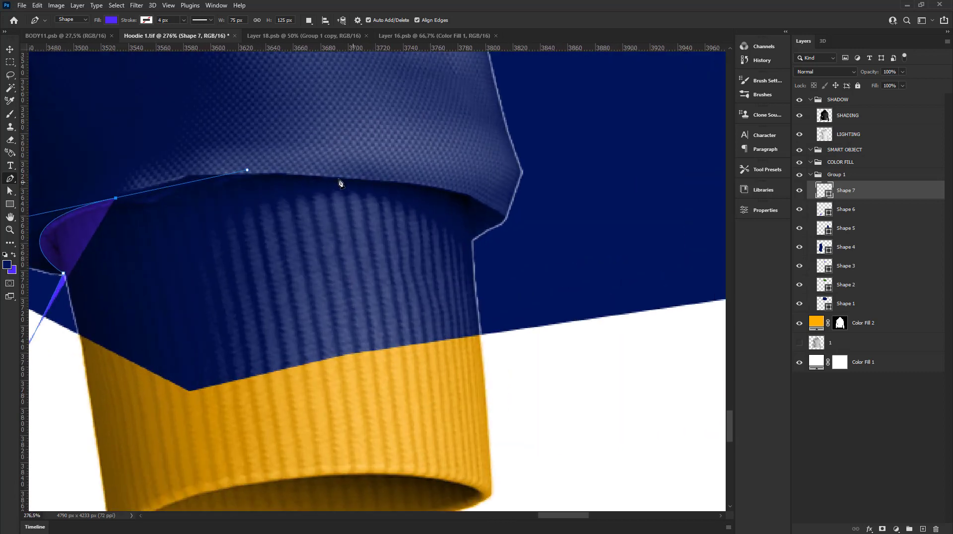
pyautogui.scroll(1, 189, 179)
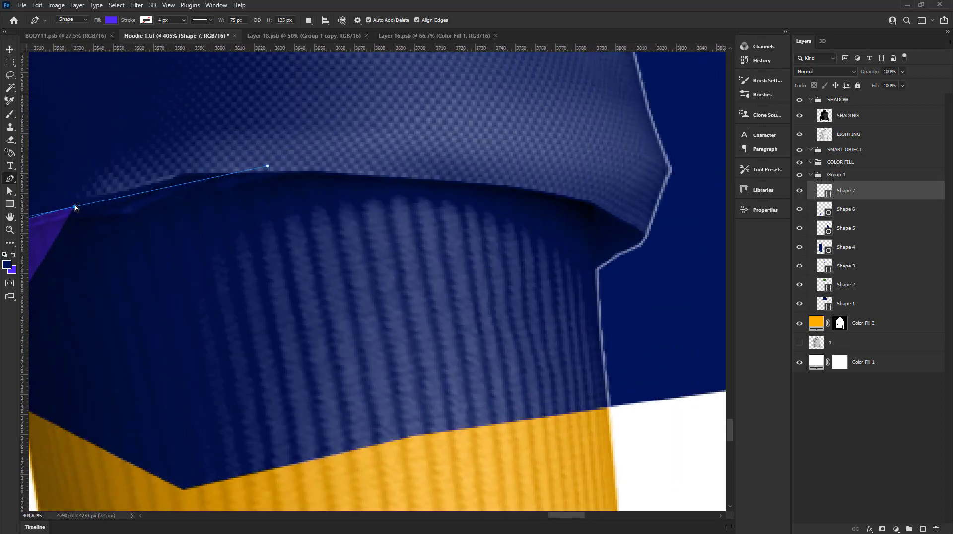
pyautogui.moveTo(75, 209); pyautogui.dragTo(78, 205)
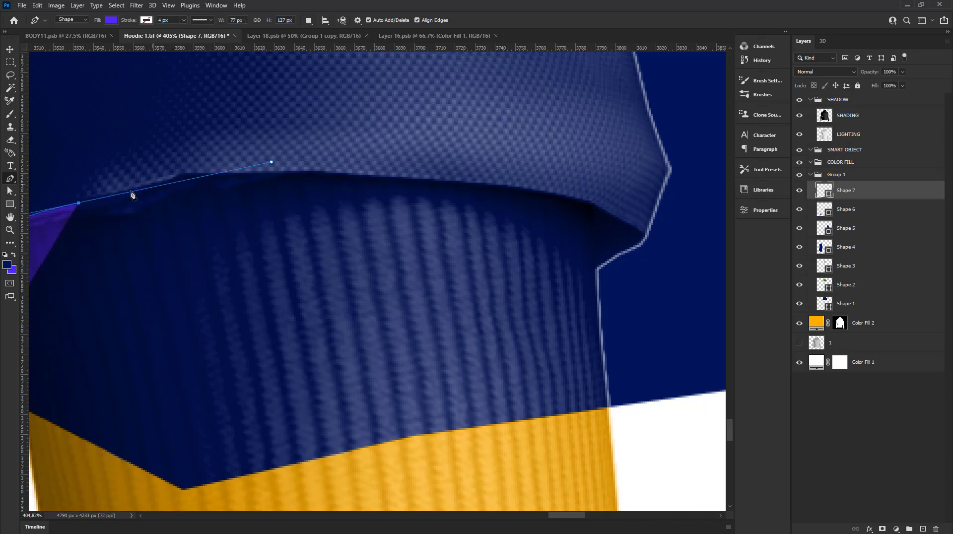
pyautogui.click(83, 205)
# Step: Curve the outline along the cuff's top edge to sharp right and inner corners
pyautogui.click(172, 178)
pyautogui.moveTo(200, 172); pyautogui.dragTo(225, 172)
pyautogui.moveTo(489, 188)
pyautogui.mouseDown()
pyautogui.moveTo(517, 187)
pyautogui.moveTo(331, 169)
pyautogui.mouseUp()
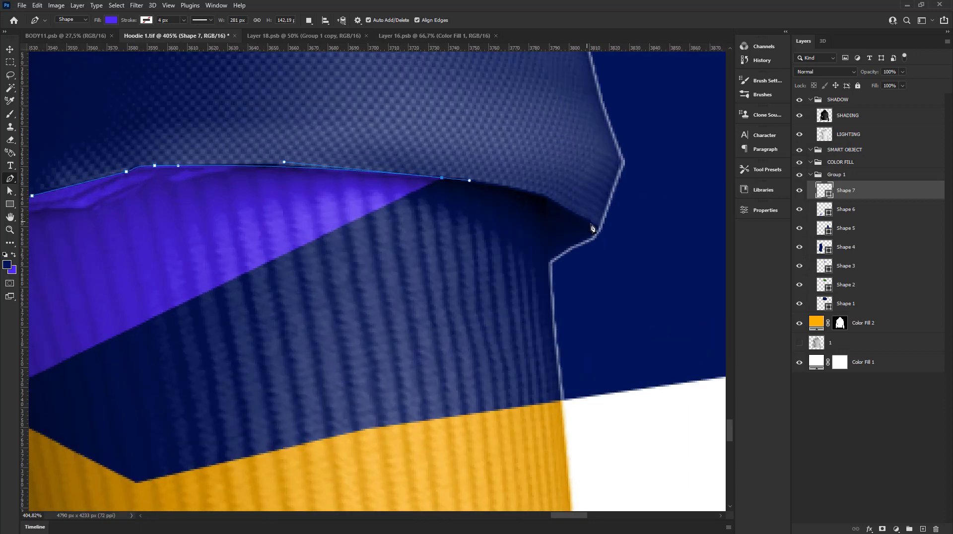
pyautogui.moveTo(594, 226); pyautogui.dragTo(629, 267)
pyautogui.keyDown('alt'); pyautogui.click(595, 227); pyautogui.keyUp('alt')
pyautogui.moveTo(550, 262); pyautogui.dragTo(494, 285)
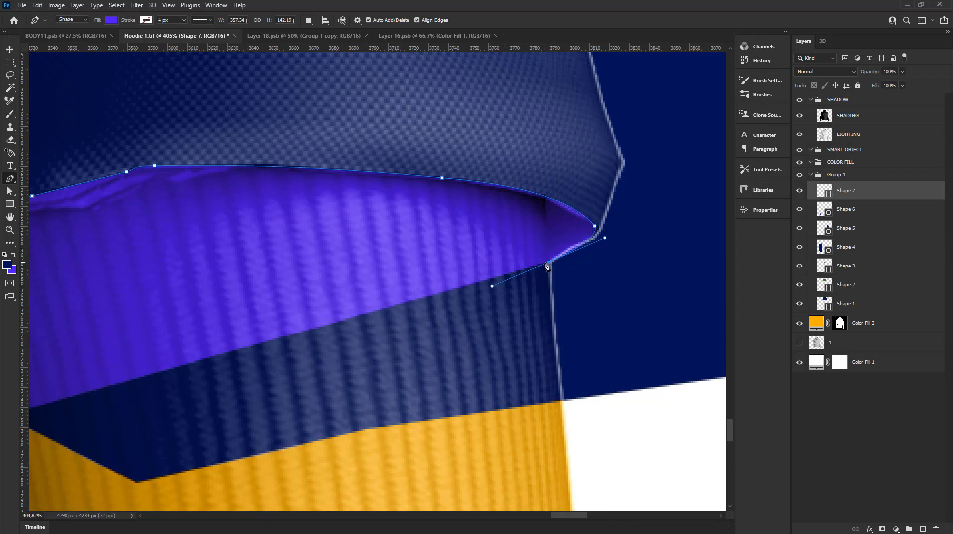
# Step: Extend the outline down the cuff's right side and below it, then close Shape 7
pyautogui.keyDown('alt'); pyautogui.scroll(-3, 550, 266); pyautogui.keyUp('alt')
pyautogui.keyDown('alt'); pyautogui.scroll(-2, 551, 267); pyautogui.keyUp('alt')
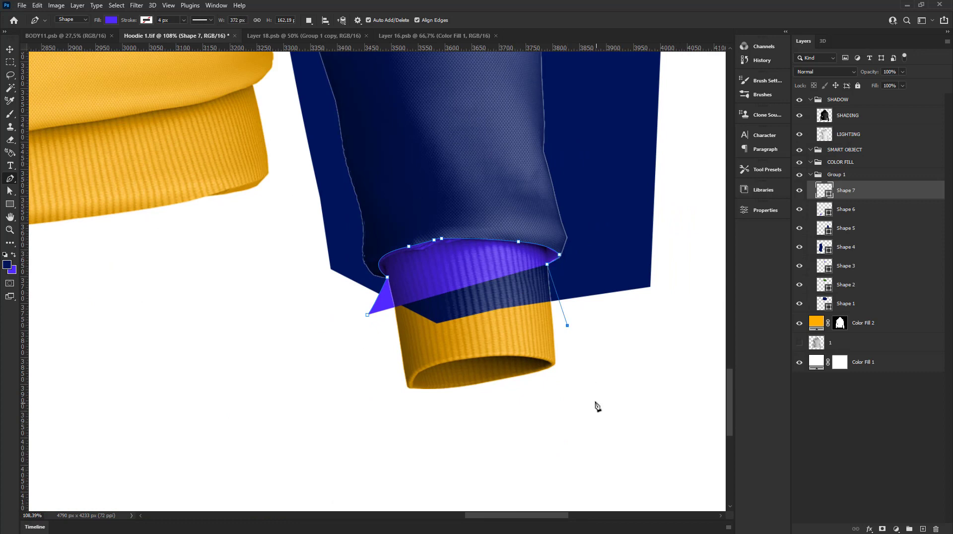
pyautogui.moveTo(567, 326); pyautogui.dragTo(565, 395)
pyautogui.click(515, 425)
pyautogui.click(375, 422)
pyautogui.click(367, 314)
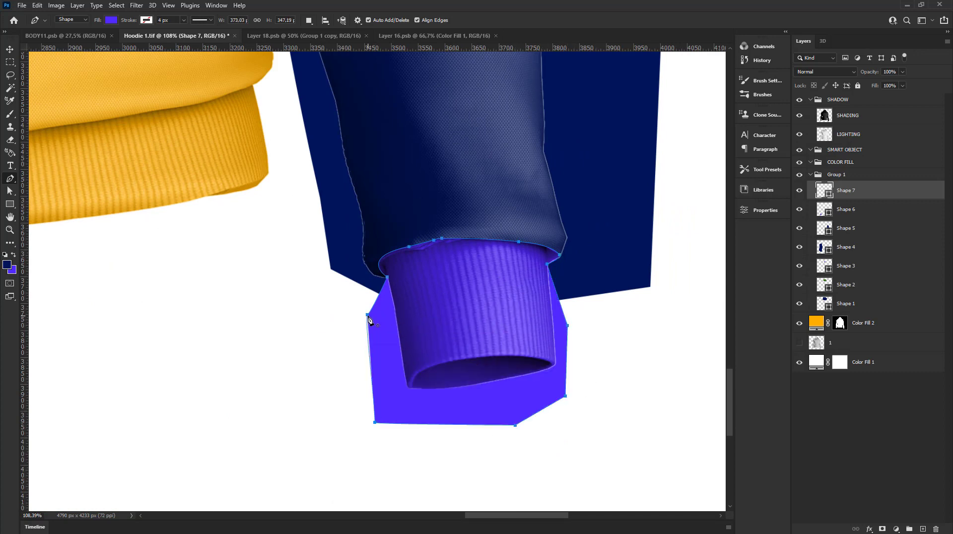
# Step: Start the waistband shape at the hem's left corner and place anchors along the left stretch of hem
pyautogui.hotkey('ctrl', '0')
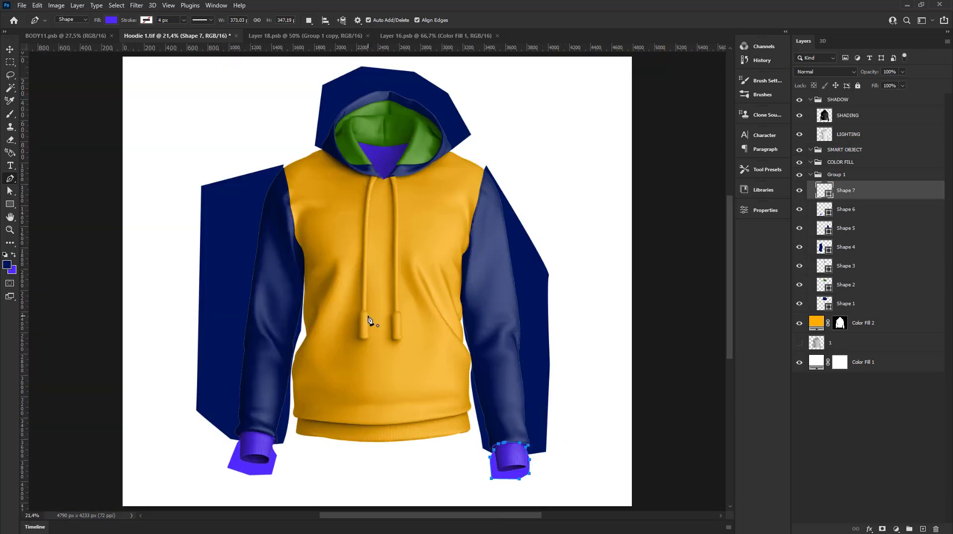
pyautogui.keyDown('alt'); pyautogui.scroll(2, 394, 440); pyautogui.keyUp('alt')
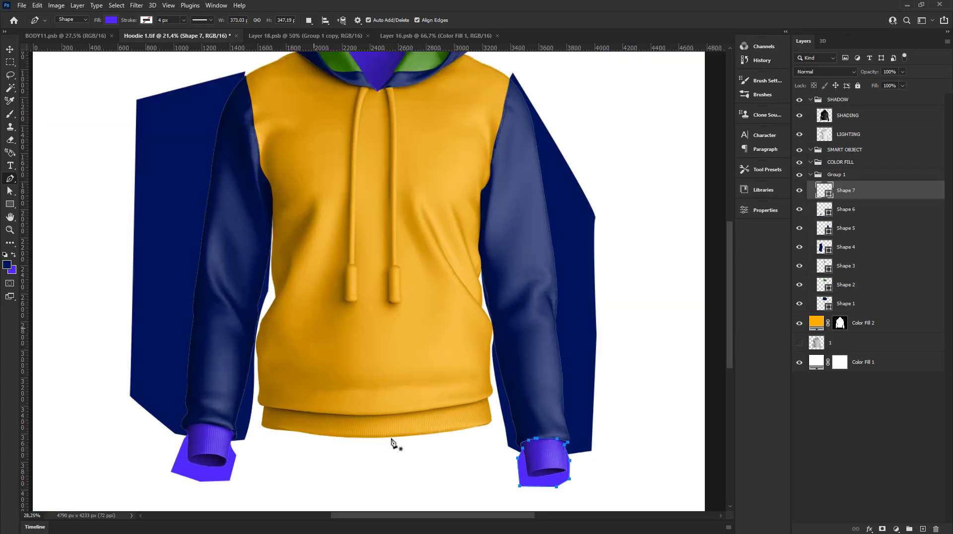
pyautogui.keyDown('alt'); pyautogui.scroll(4, 266, 437); pyautogui.keyUp('alt')
pyautogui.keyDown('alt'); pyautogui.scroll(4, 164, 396); pyautogui.keyUp('alt')
pyautogui.keyDown('alt'); pyautogui.scroll(2, 166, 388); pyautogui.keyUp('alt')
pyautogui.keyDown('alt'); pyautogui.scroll(2, 179, 378); pyautogui.keyUp('alt')
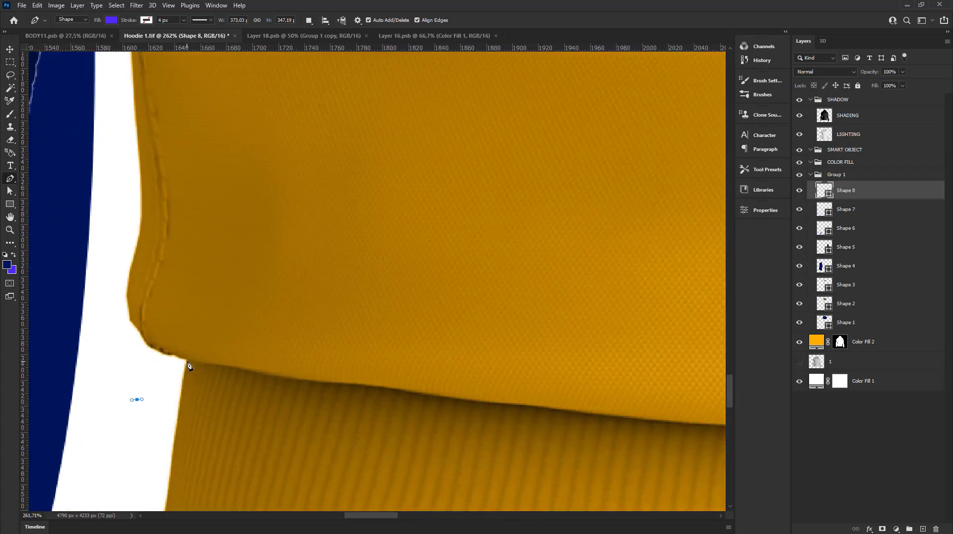
pyautogui.click(188, 366)
pyautogui.keyDown('alt'); pyautogui.scroll(2, 192, 362); pyautogui.keyUp('alt')
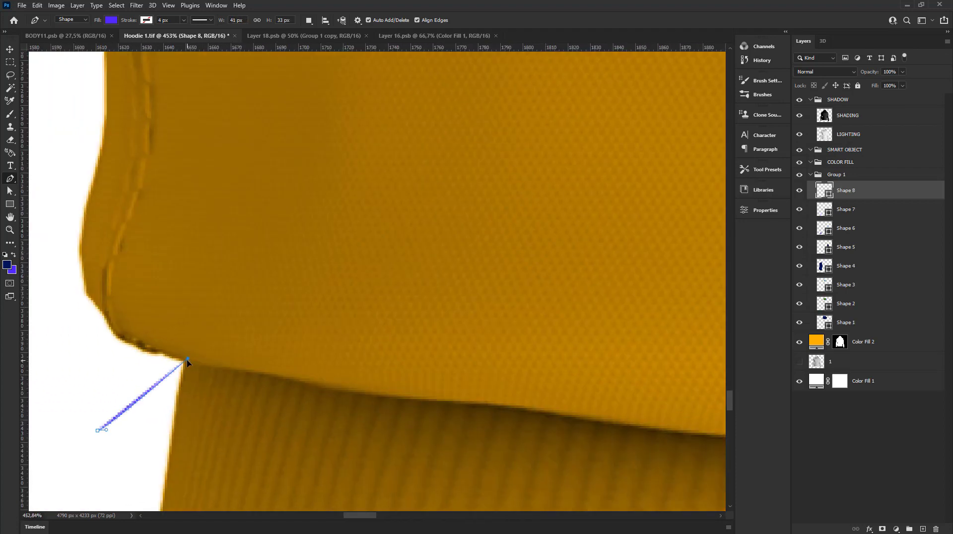
pyautogui.hscroll(3, 287, 391)
pyautogui.scroll(-1, 259, 382)
pyautogui.moveTo(204, 364); pyautogui.dragTo(296, 375)
pyautogui.click(357, 381)
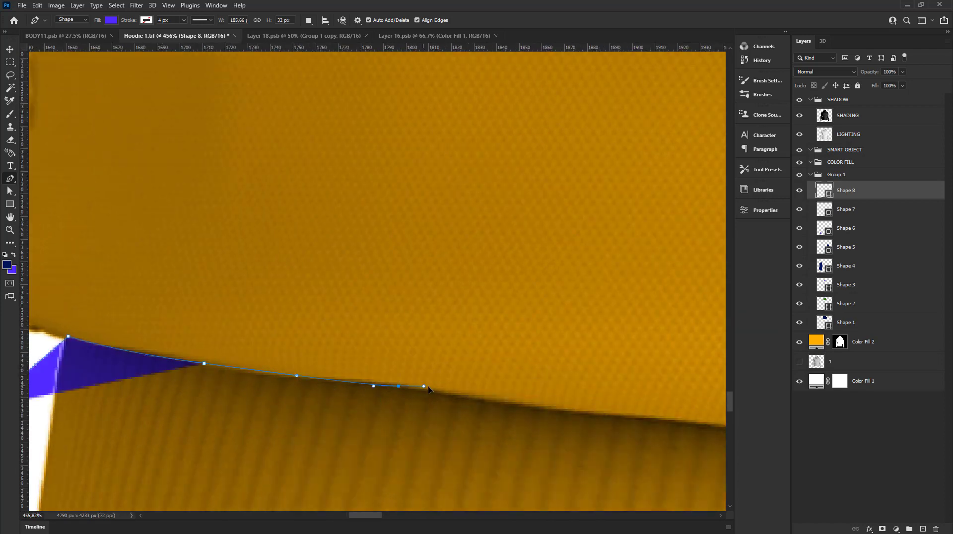
pyautogui.click(401, 387)
pyautogui.click(441, 390)
# Step: Continue the anchors along the middle of the hem, removing one extra point
pyautogui.scroll(-2, 467, 392)
pyautogui.scroll(2, 378, 356)
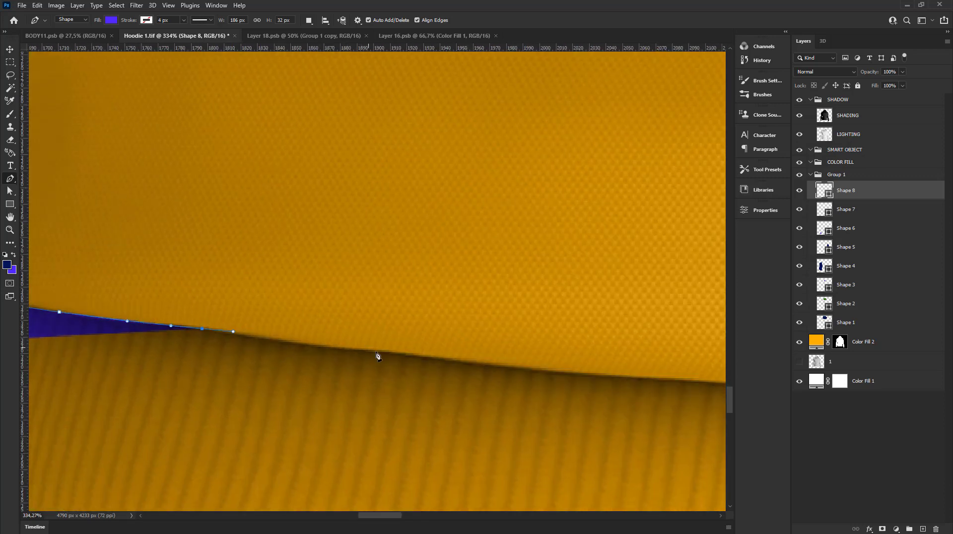
pyautogui.moveTo(549, 362); pyautogui.dragTo(281, 328)
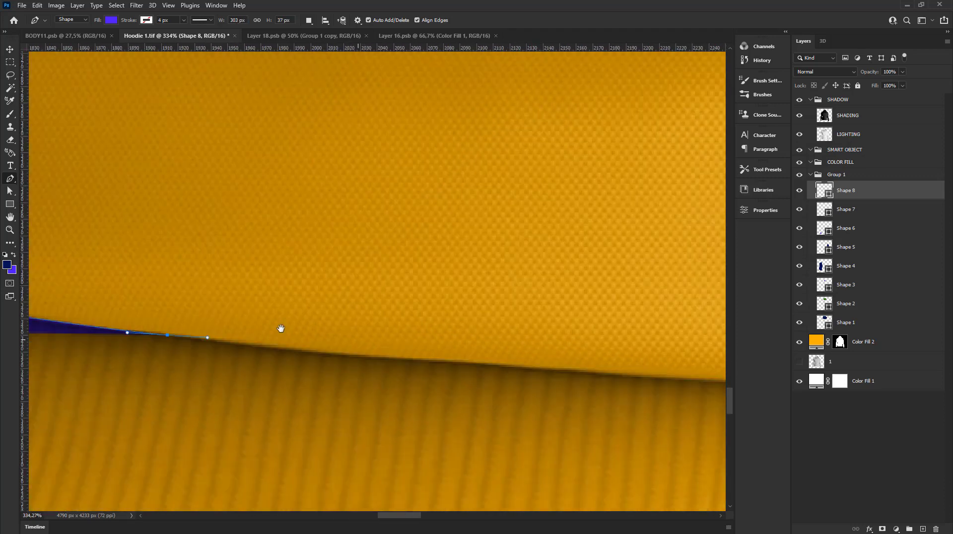
pyautogui.moveTo(363, 351); pyautogui.dragTo(384, 353)
pyautogui.click(427, 353)
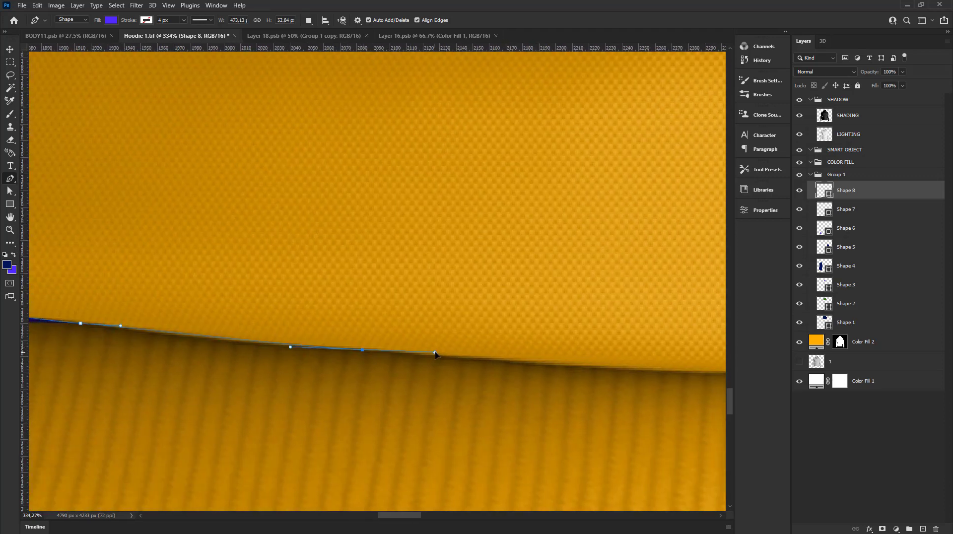
pyautogui.click(612, 361)
pyautogui.moveTo(617, 366); pyautogui.dragTo(116, 328)
pyautogui.click(390, 340)
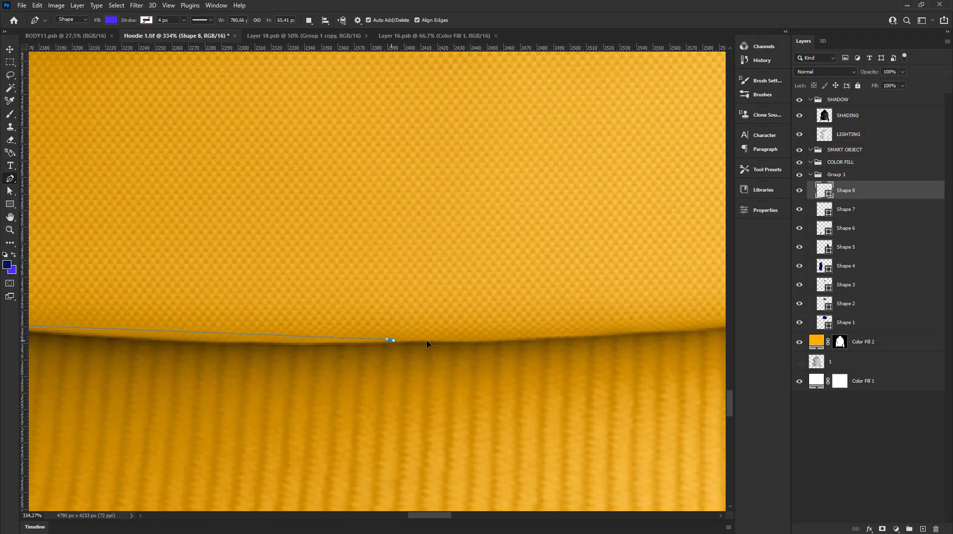
pyautogui.click(533, 338)
pyautogui.scroll(2, 308, 343)
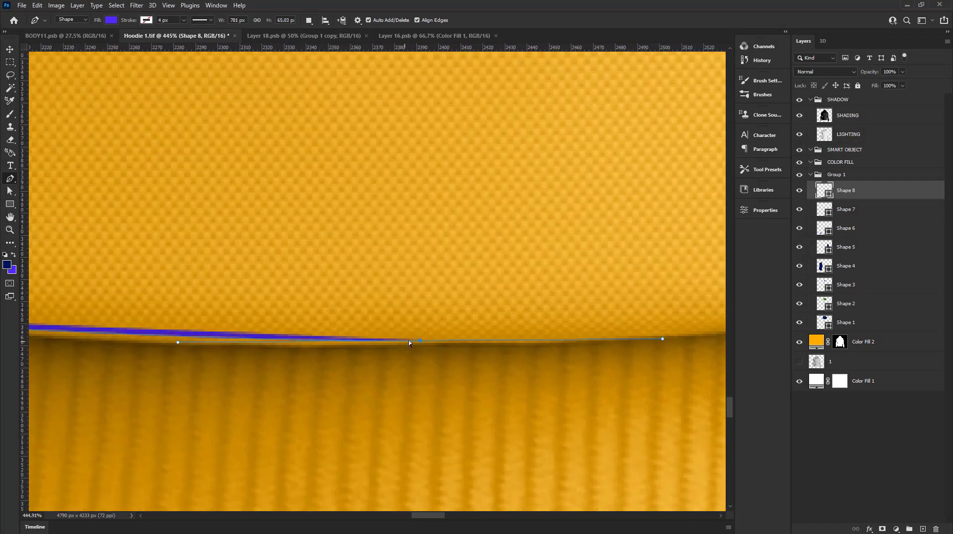
pyautogui.click(420, 342)
pyautogui.scroll(-1, 420, 342)
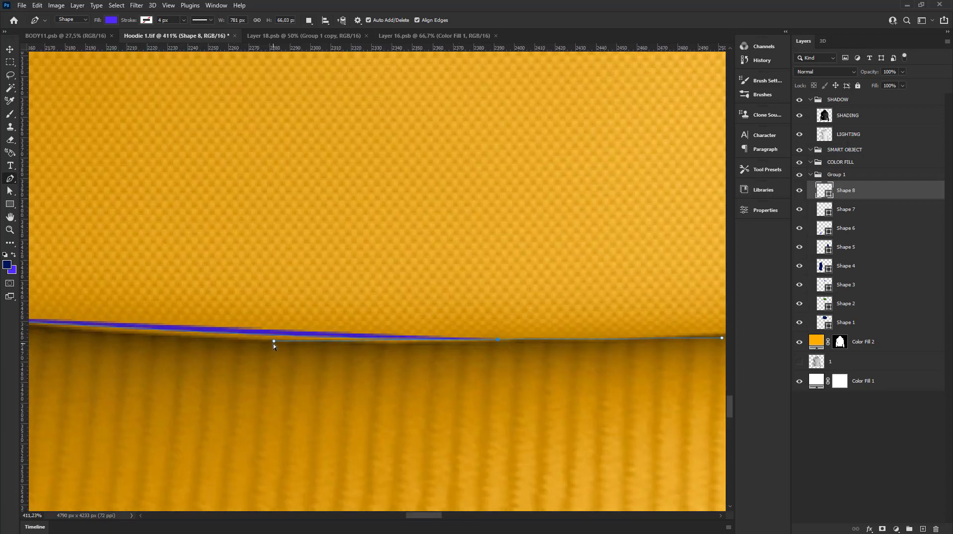
pyautogui.scroll(-8, 337, 348)
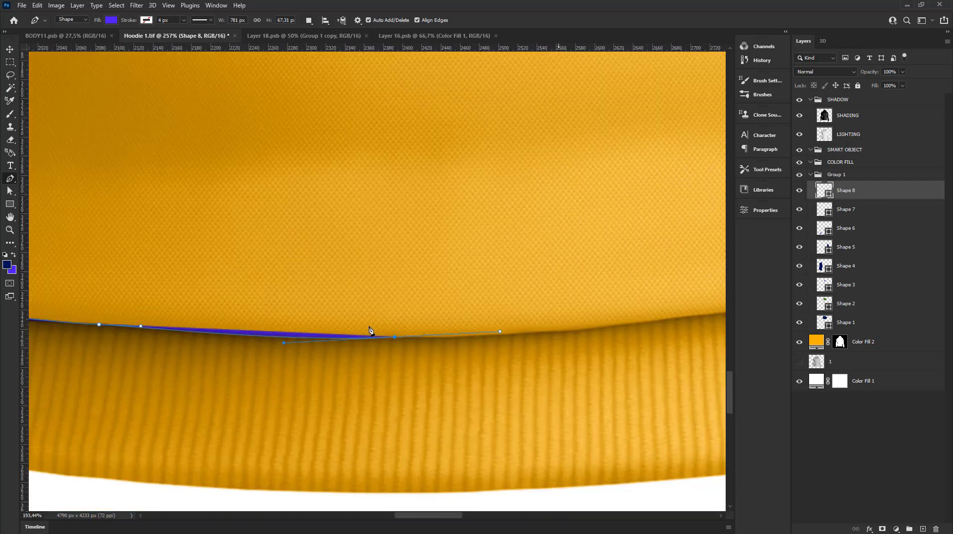
pyautogui.scroll(-2, 387, 348)
pyautogui.scroll(1, 592, 323)
pyautogui.scroll(1, 606, 329)
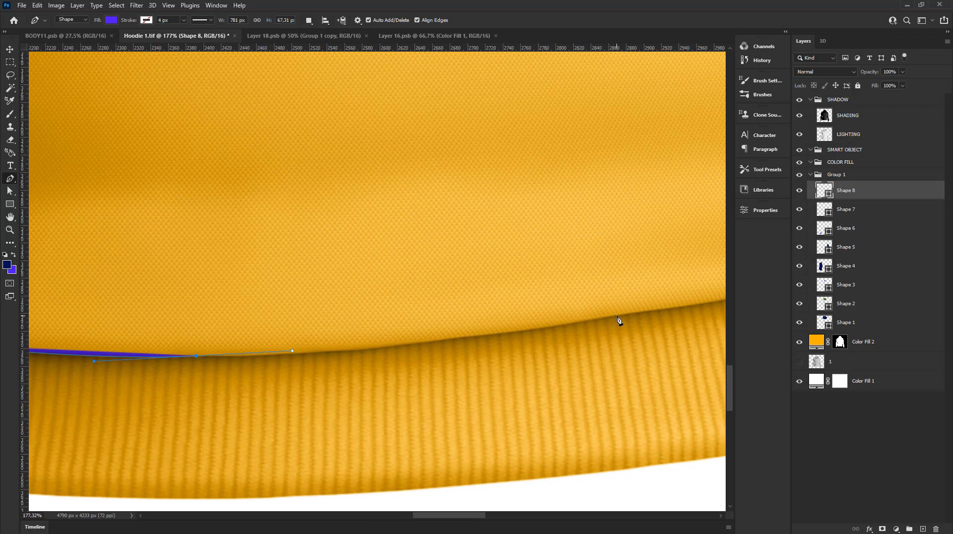
# Step: Curve the outline along the hem to its right corner, bending handles to hug the edge
pyautogui.moveTo(618, 321); pyautogui.dragTo(655, 311)
pyautogui.scroll(1, 596, 328)
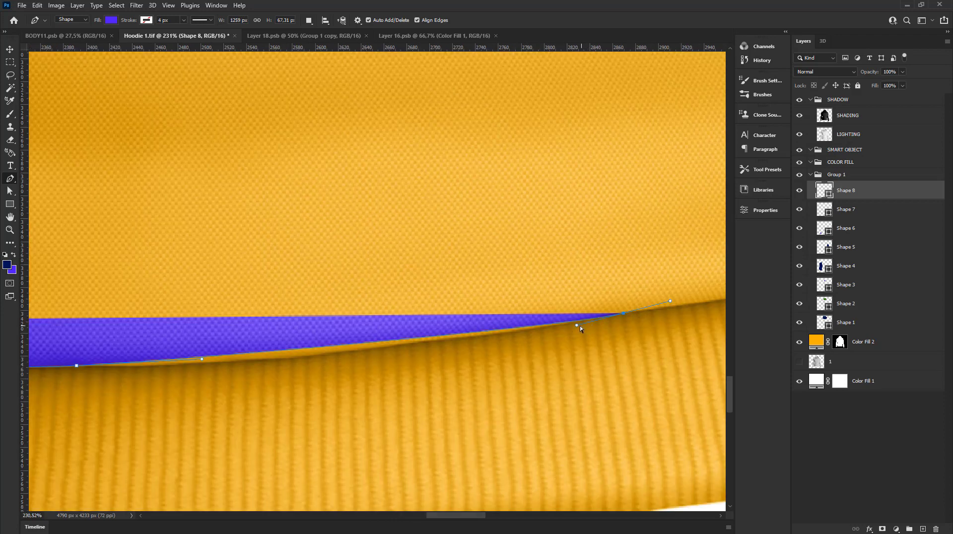
pyautogui.moveTo(576, 326); pyautogui.dragTo(374, 365)
pyautogui.scroll(-1, 345, 361)
pyautogui.scroll(-2, 622, 341)
pyautogui.scroll(2, 673, 296)
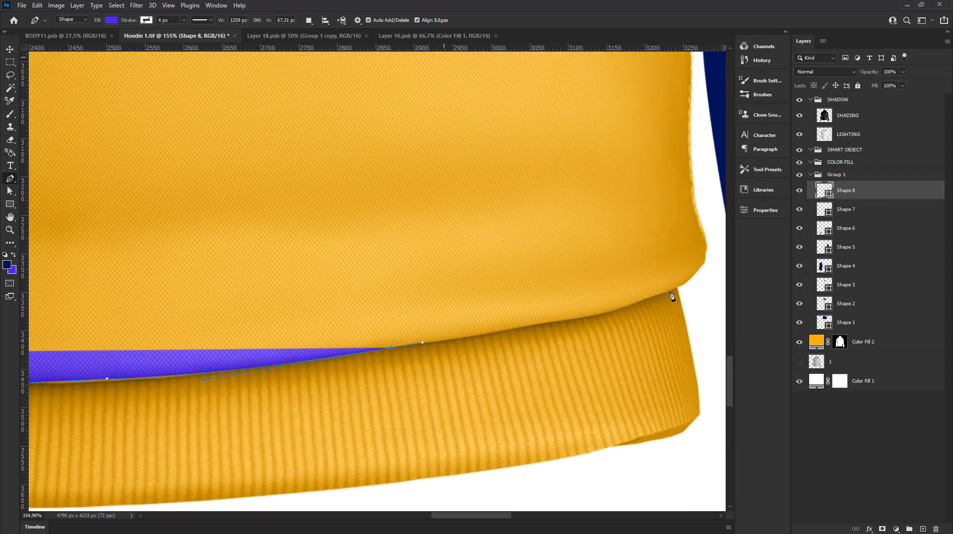
pyautogui.scroll(1, 676, 294)
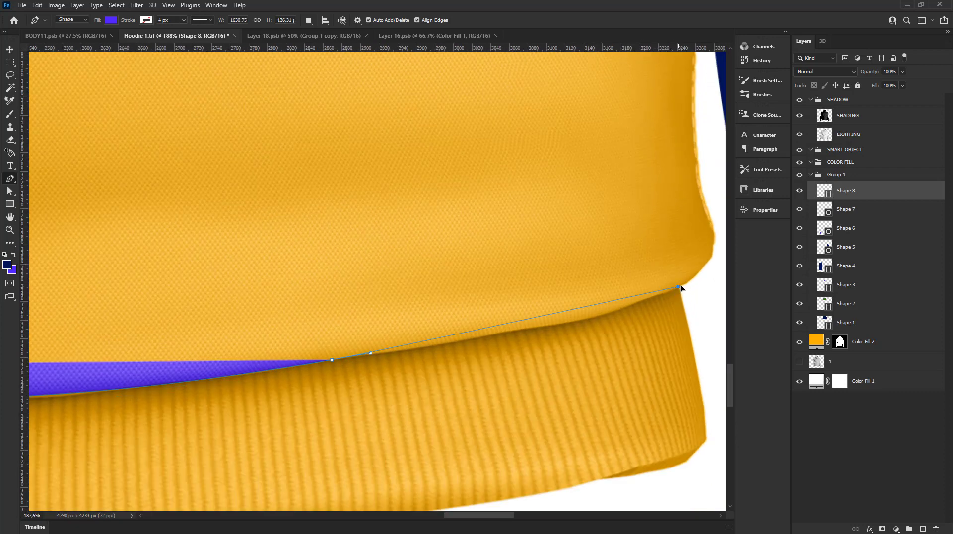
pyautogui.moveTo(680, 291); pyautogui.dragTo(710, 279)
pyautogui.scroll(2, 665, 308)
pyautogui.moveTo(640, 298); pyautogui.dragTo(584, 344)
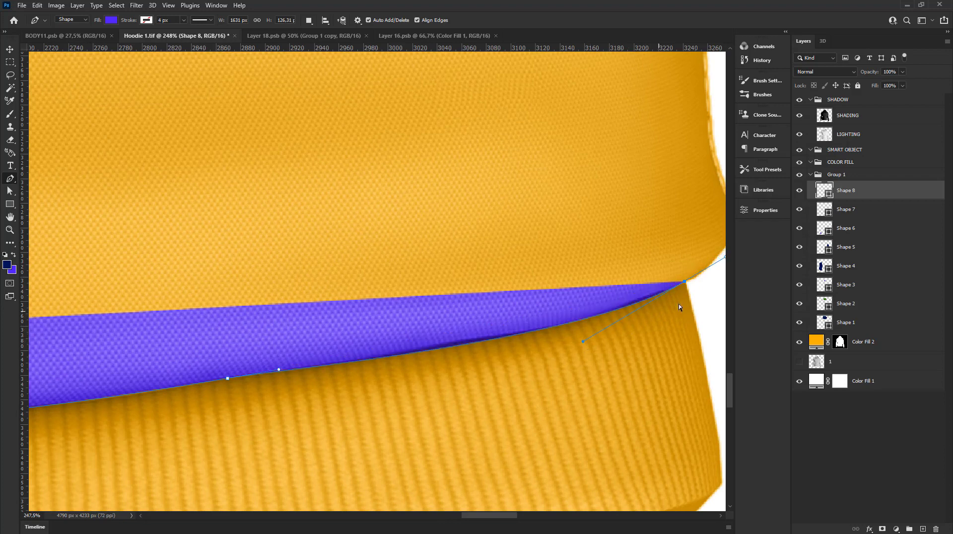
pyautogui.scroll(-2, 603, 314)
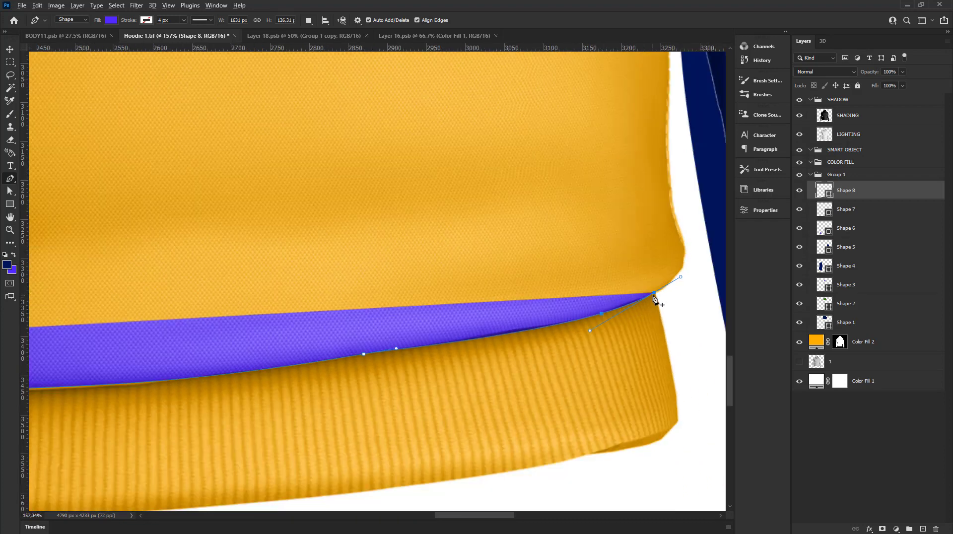
# Step: Run the outline past the right end and below the waistband, then close it at the start anchor
pyautogui.click(685, 319)
pyautogui.scroll(-3, 693, 357)
pyautogui.click(699, 398)
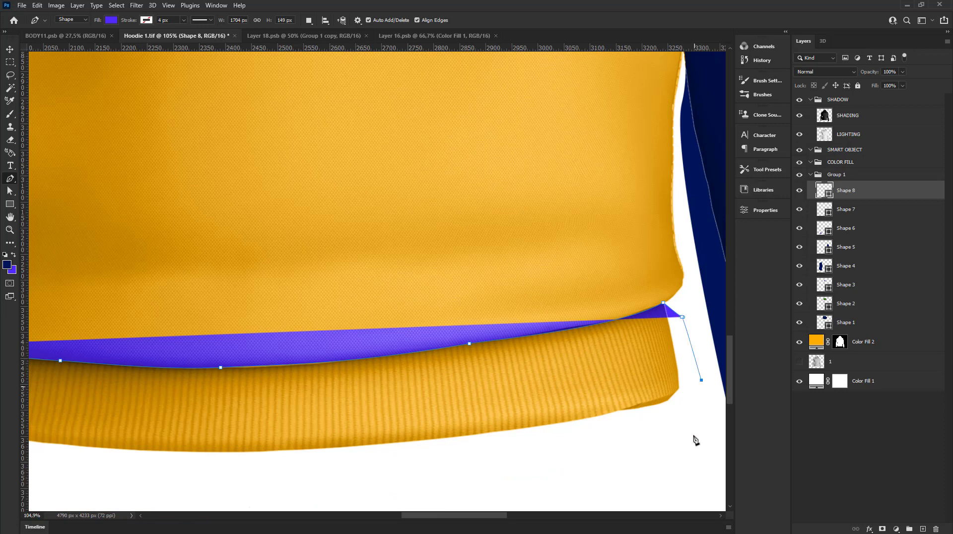
pyautogui.click(695, 446)
pyautogui.scroll(-2, 621, 484)
pyautogui.click(622, 481)
pyautogui.click(468, 508)
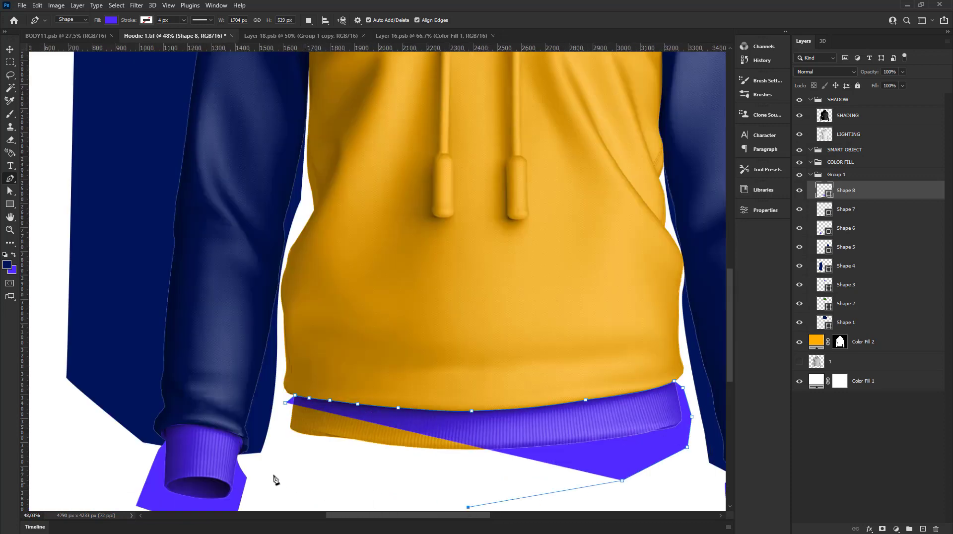
pyautogui.click(273, 476)
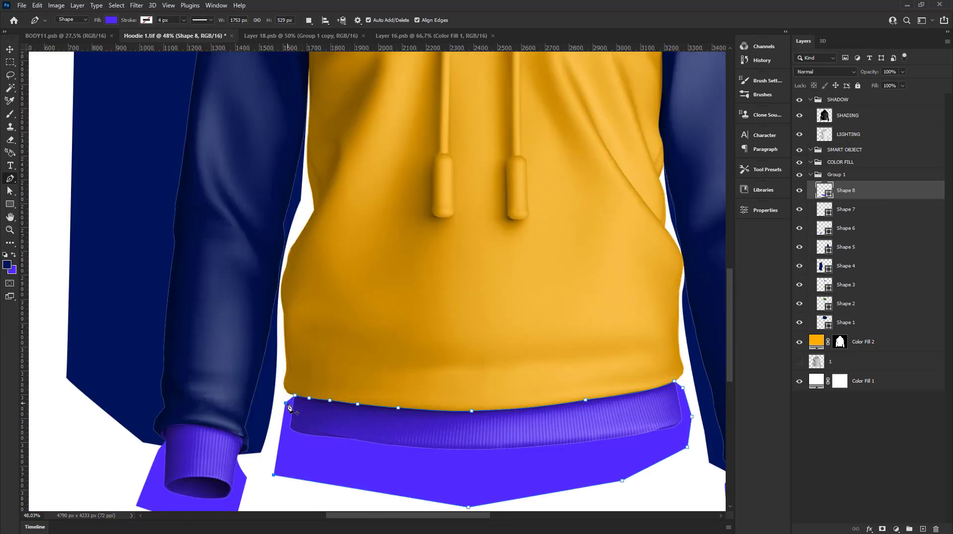
pyautogui.click(286, 404)
pyautogui.scroll(-1, 404, 411)
pyautogui.scroll(-2, 370, 264)
# Step: Start a new shape at the hood's edge beside the left drawstring and give it a green fill
pyautogui.scroll(2, 406, 224)
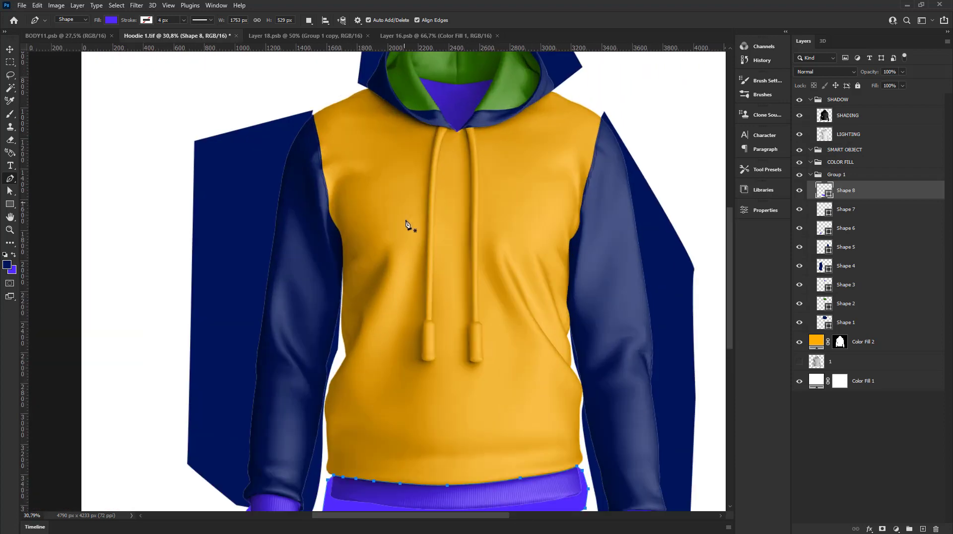
pyautogui.scroll(-2, 426, 159)
pyautogui.scroll(2, 453, 207)
pyautogui.scroll(2, 387, 199)
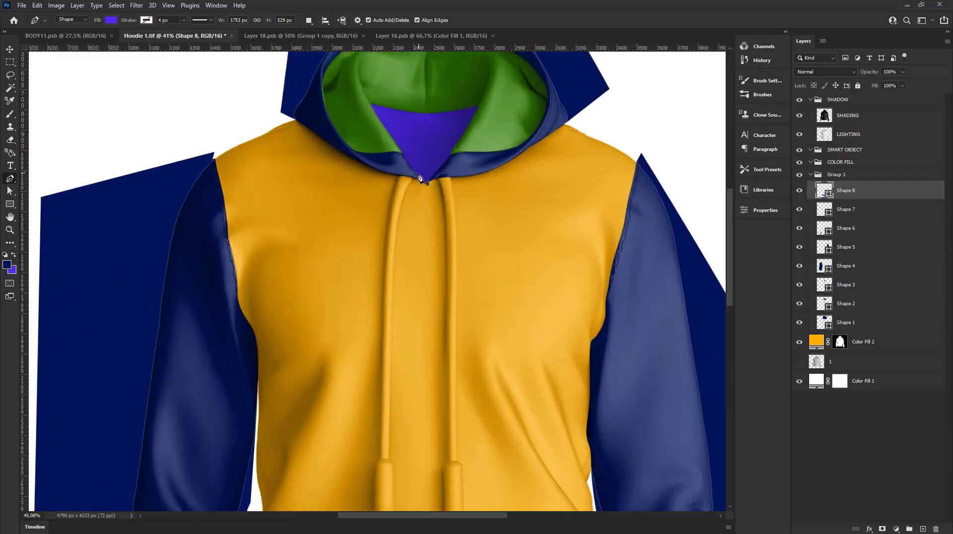
pyautogui.scroll(3, 419, 177)
pyautogui.scroll(2, 420, 182)
pyautogui.scroll(2, 415, 189)
pyautogui.scroll(3, 347, 149)
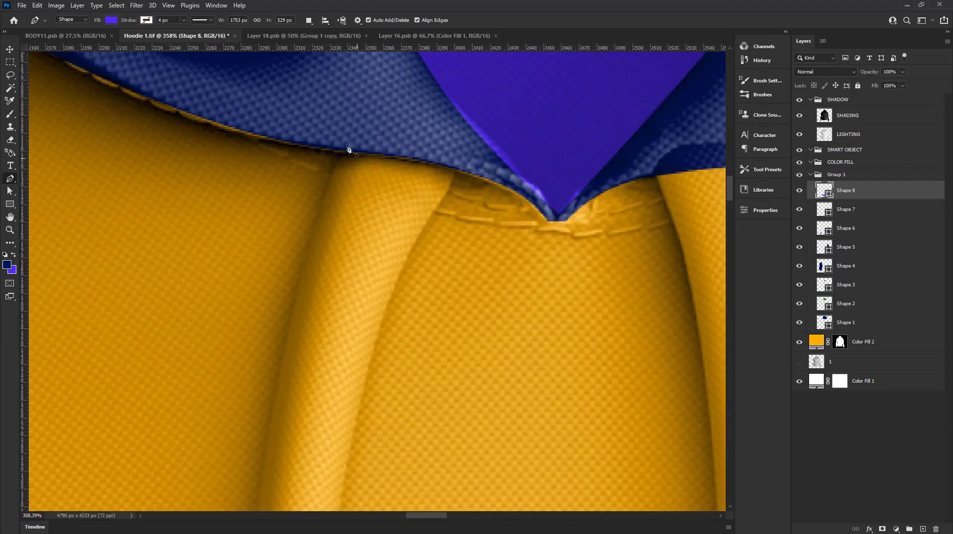
pyautogui.click(347, 126)
pyautogui.click(348, 153)
pyautogui.scroll(-2, 330, 194)
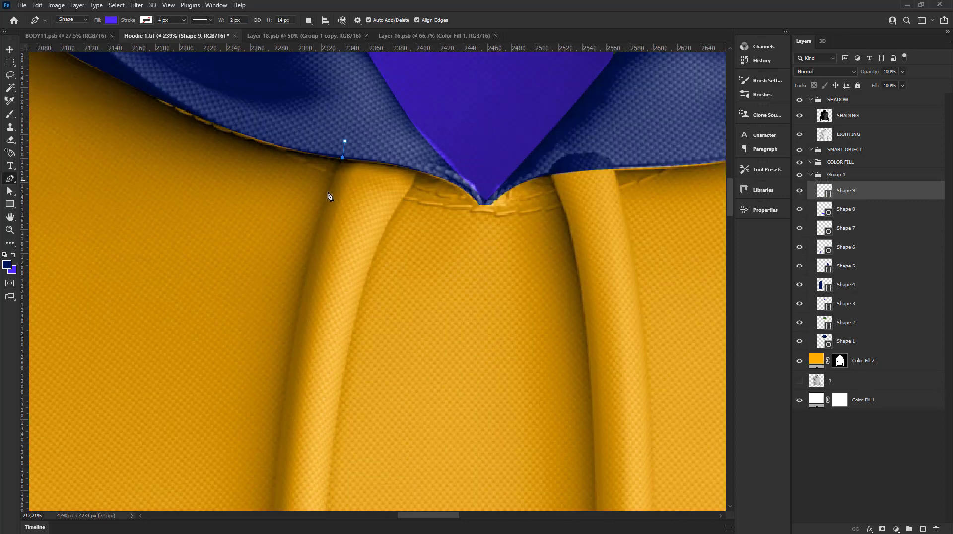
pyautogui.scroll(-1, 330, 194)
pyautogui.click(110, 20)
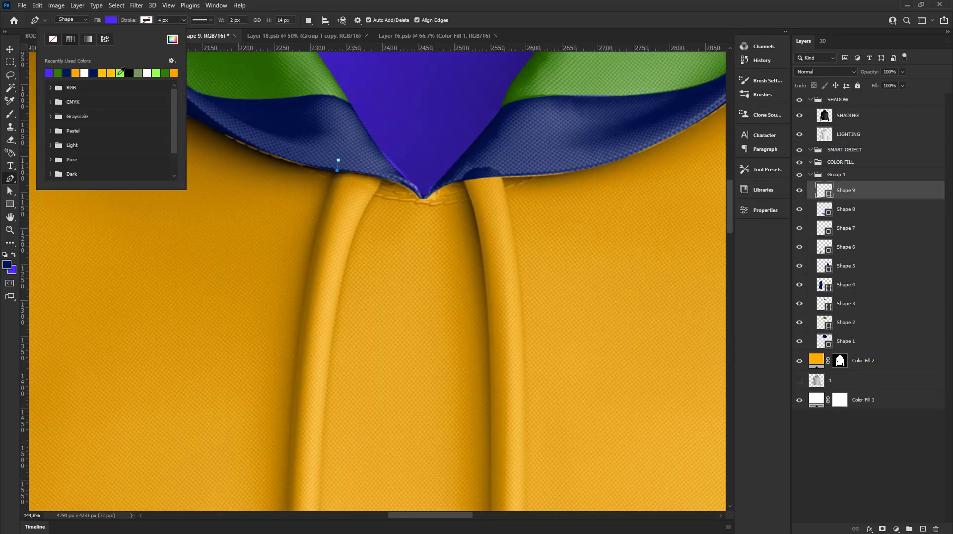
pyautogui.click(64, 72)
# Step: Continue the green path down the drawstring to where the cord meets its tip
pyautogui.scroll(2, 308, 248)
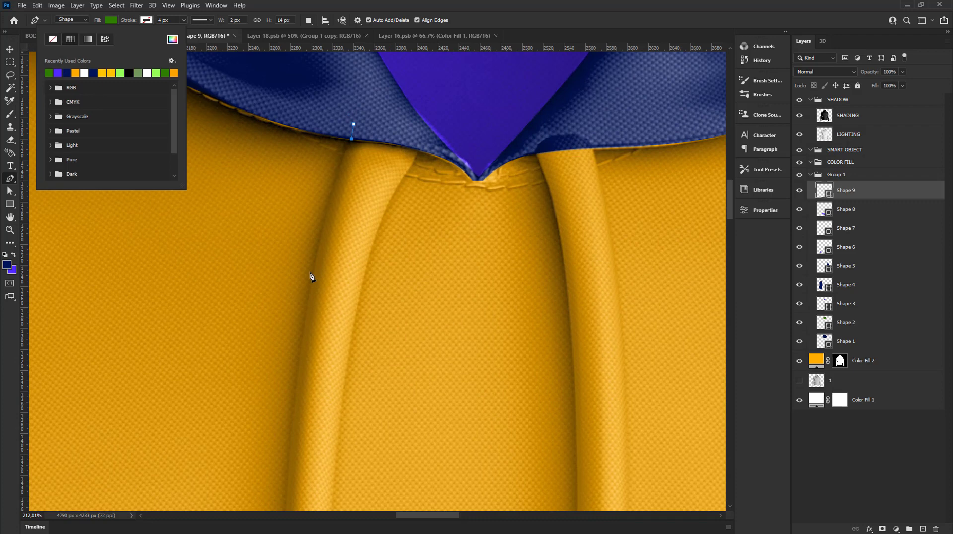
pyautogui.click(305, 325)
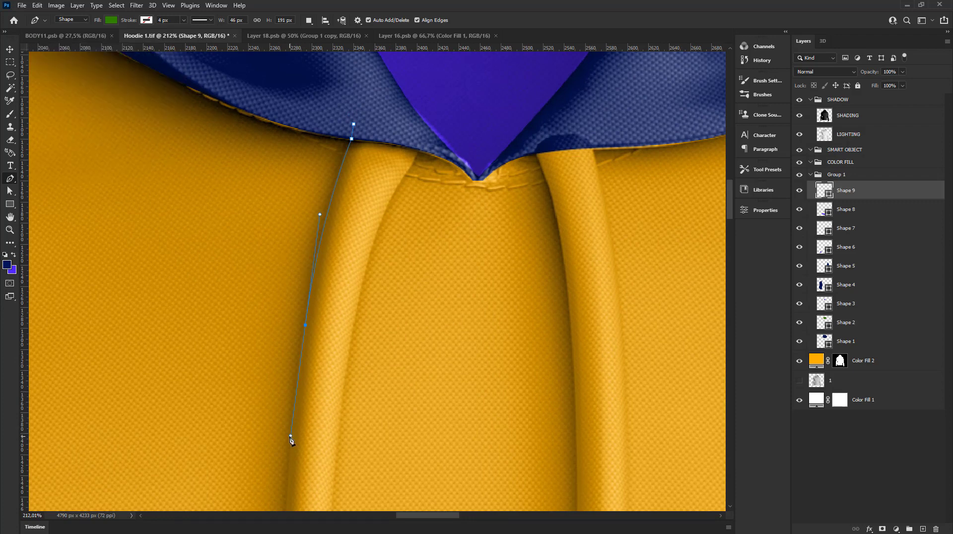
pyautogui.scroll(-5, 298, 397)
pyautogui.scroll(2, 308, 330)
pyautogui.scroll(1, 315, 139)
pyautogui.scroll(2, 303, 277)
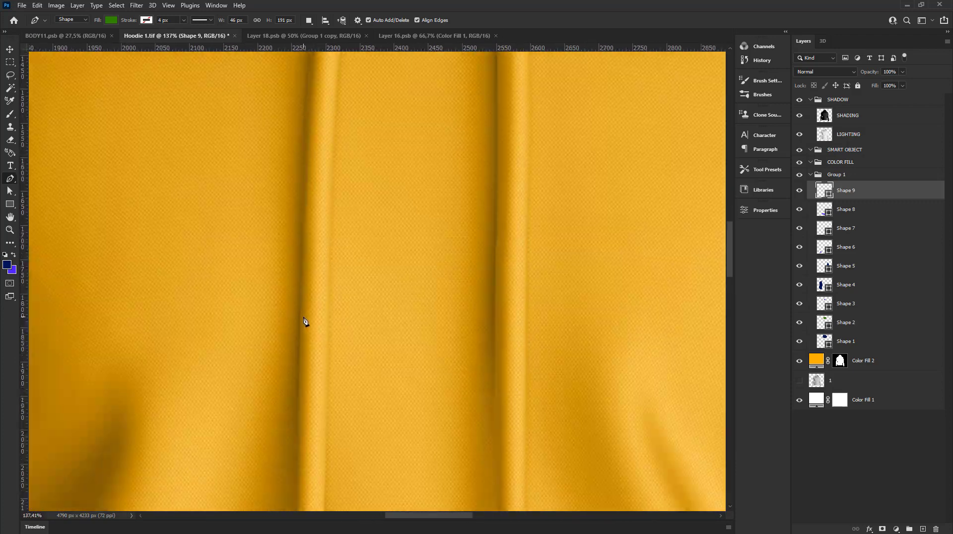
pyautogui.click(299, 427)
pyautogui.scroll(-5, 301, 451)
pyautogui.scroll(1, 298, 213)
pyautogui.scroll(2, 305, 351)
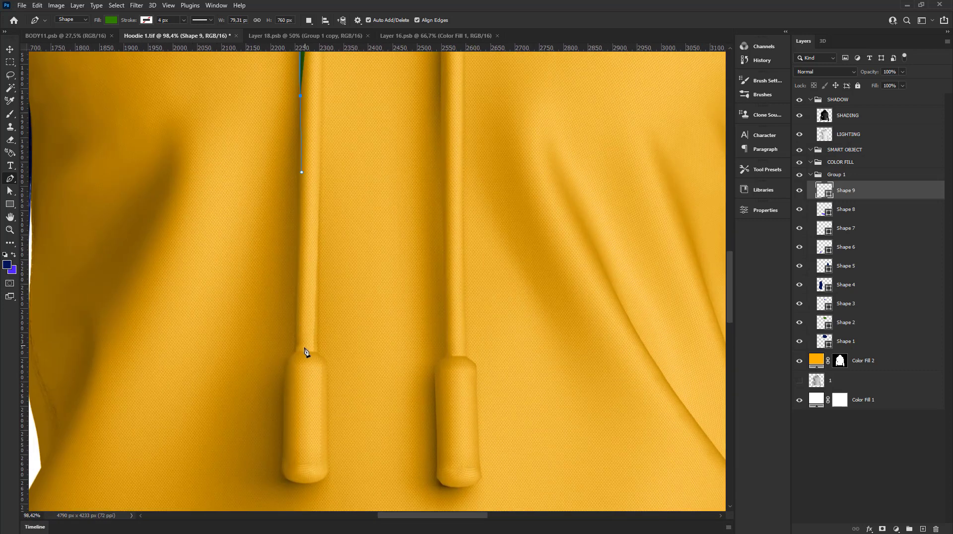
pyautogui.scroll(2, 297, 354)
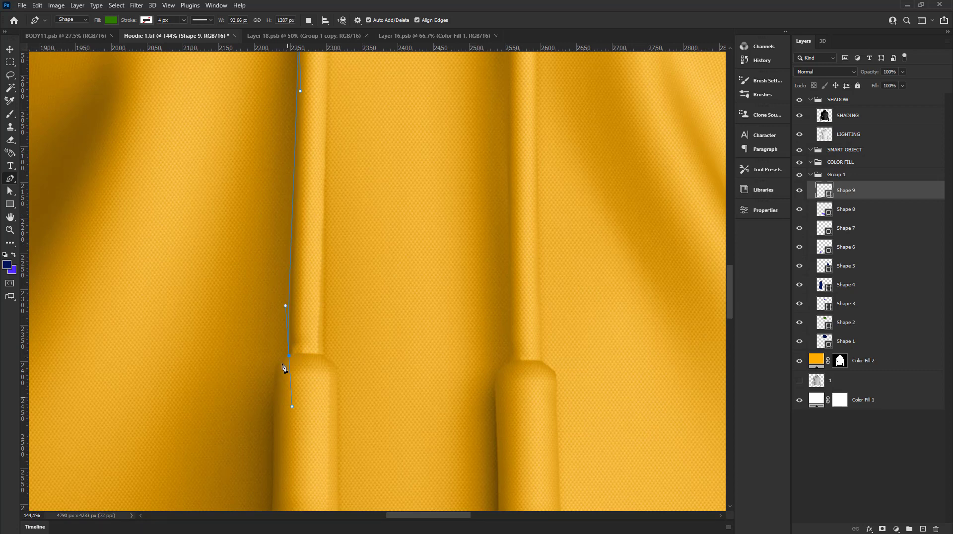
pyautogui.click(289, 357)
pyautogui.scroll(4, 291, 360)
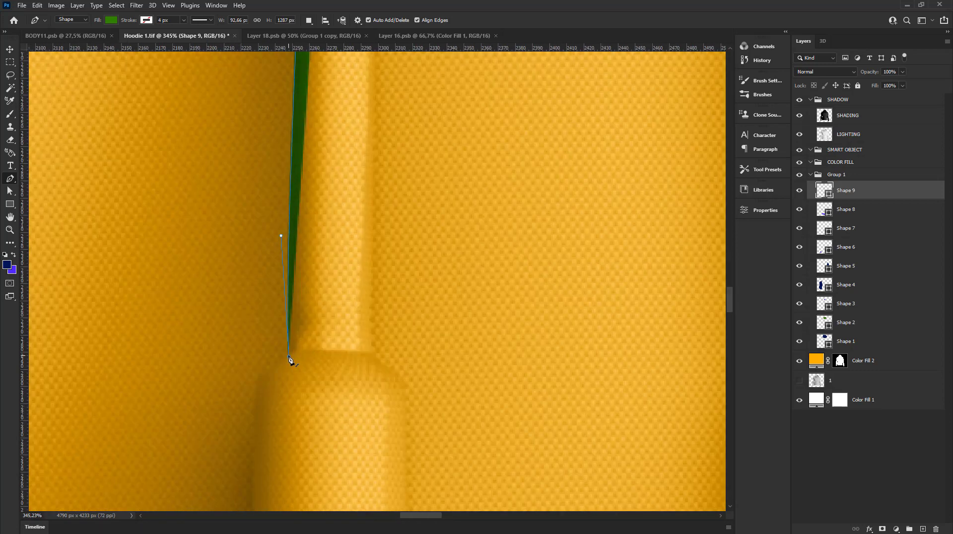
pyautogui.moveTo(290, 358); pyautogui.dragTo(293, 355)
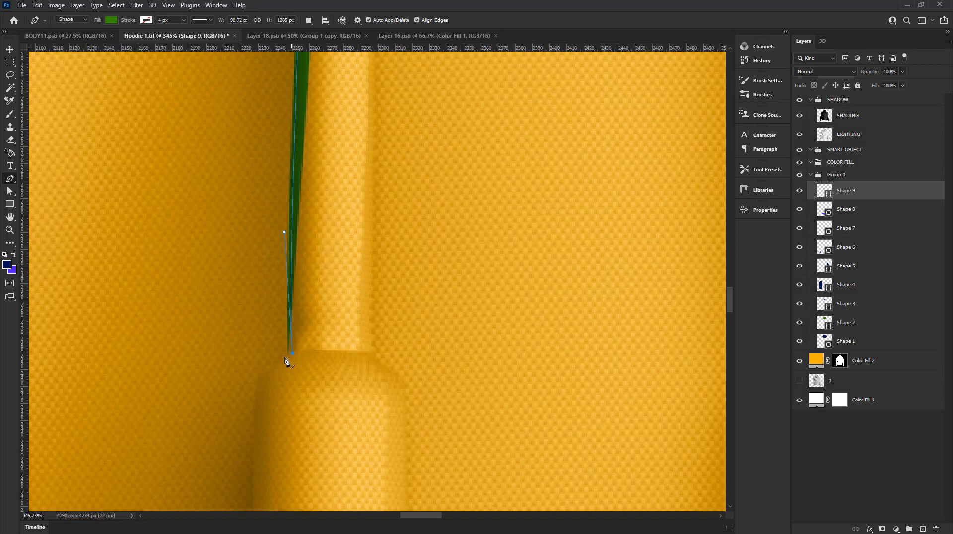
pyautogui.scroll(-3, 287, 367)
pyautogui.scroll(-2, 279, 291)
pyautogui.scroll(3, 279, 241)
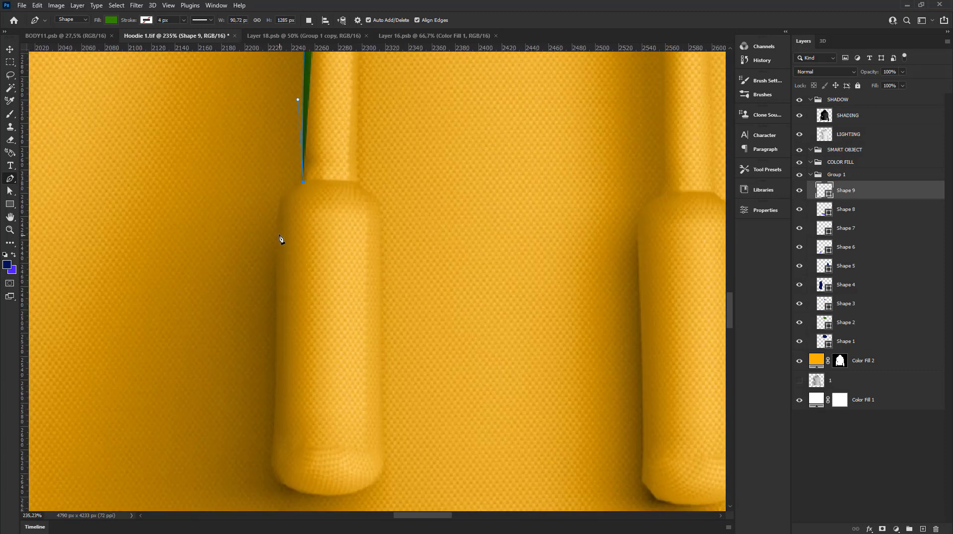
pyautogui.scroll(-2, 279, 271)
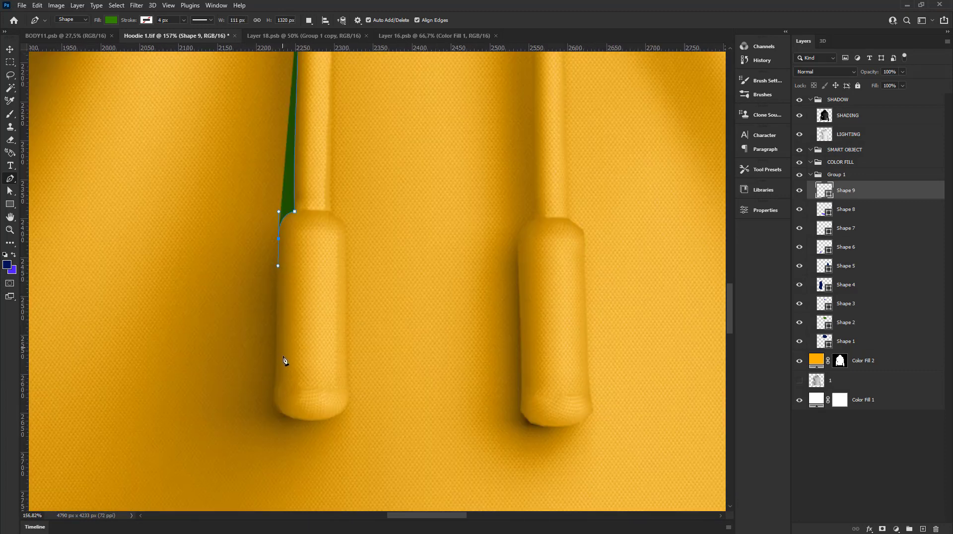
pyautogui.scroll(3, 277, 392)
# Step: Curve the outline around the tip's bottom edge, bottom-right corner and up its right side
pyautogui.moveTo(272, 351); pyautogui.dragTo(272, 386)
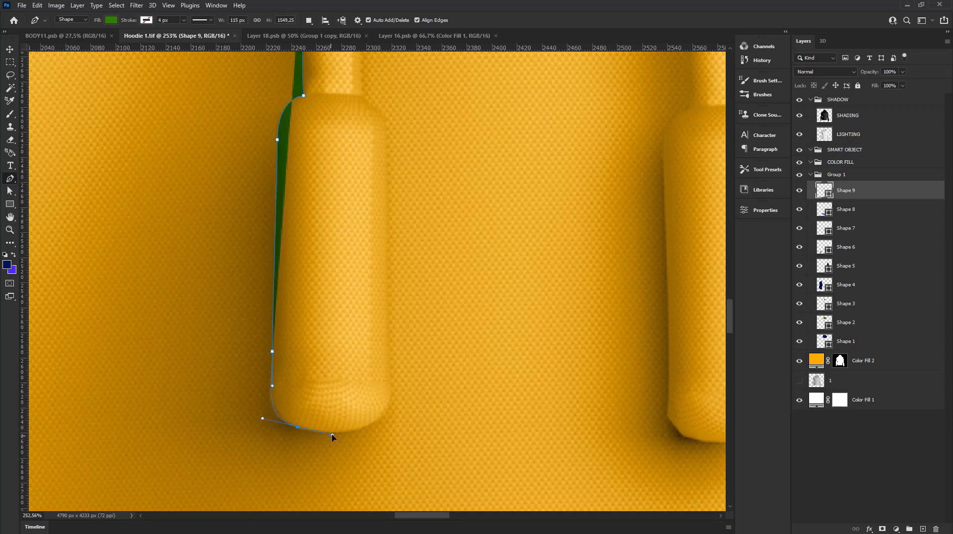
pyautogui.moveTo(333, 437); pyautogui.dragTo(336, 435)
pyautogui.moveTo(381, 413); pyautogui.dragTo(395, 393)
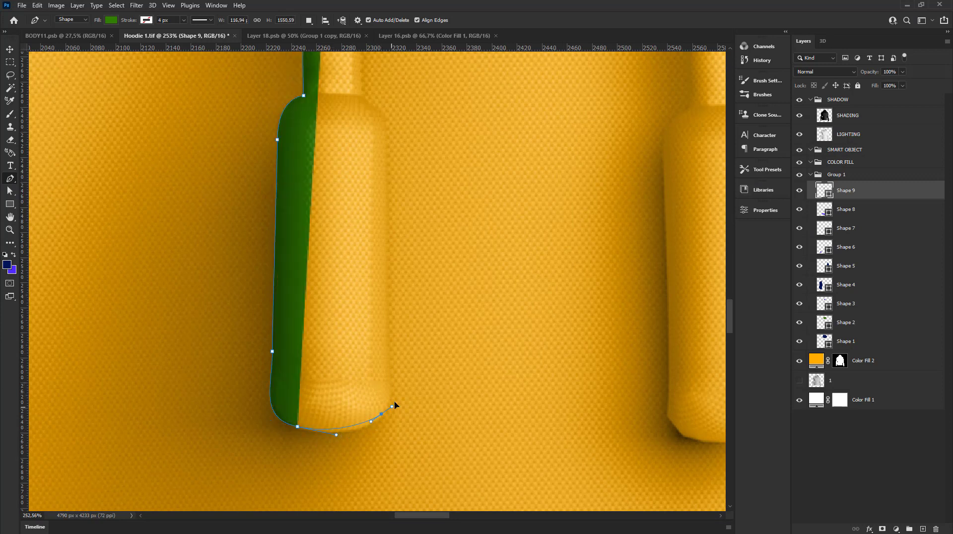
pyautogui.moveTo(389, 334); pyautogui.dragTo(390, 301)
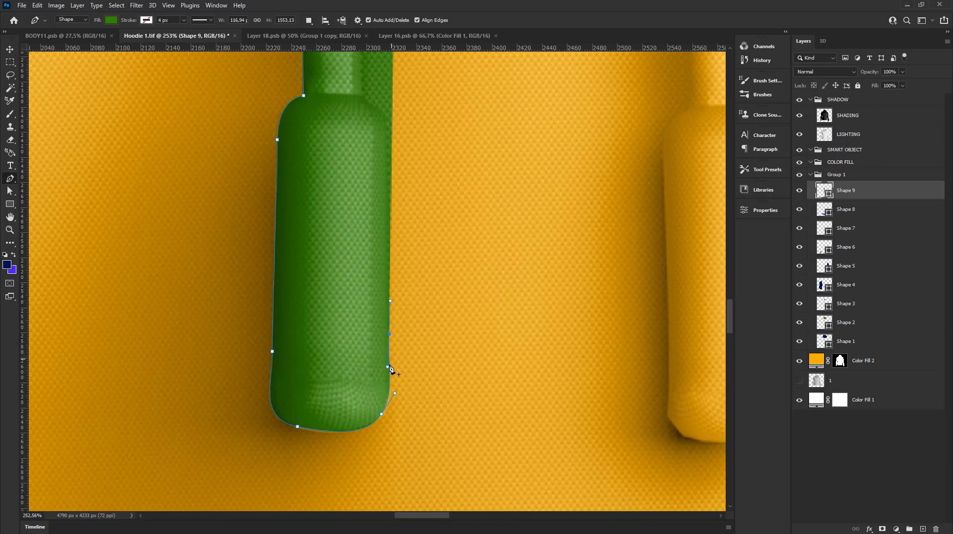
pyautogui.scroll(2, 391, 368)
pyautogui.moveTo(384, 370); pyautogui.dragTo(388, 369)
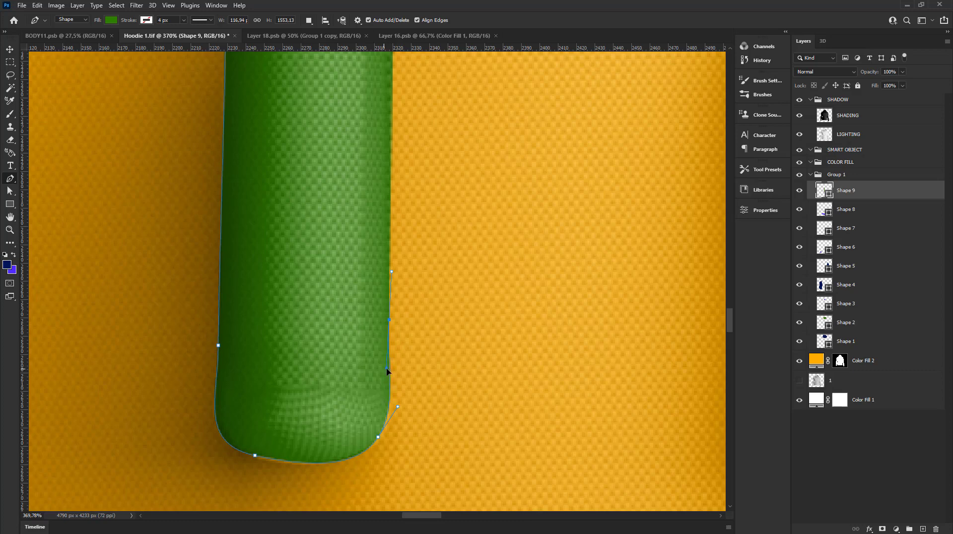
pyautogui.scroll(-5, 384, 370)
pyautogui.scroll(2, 369, 204)
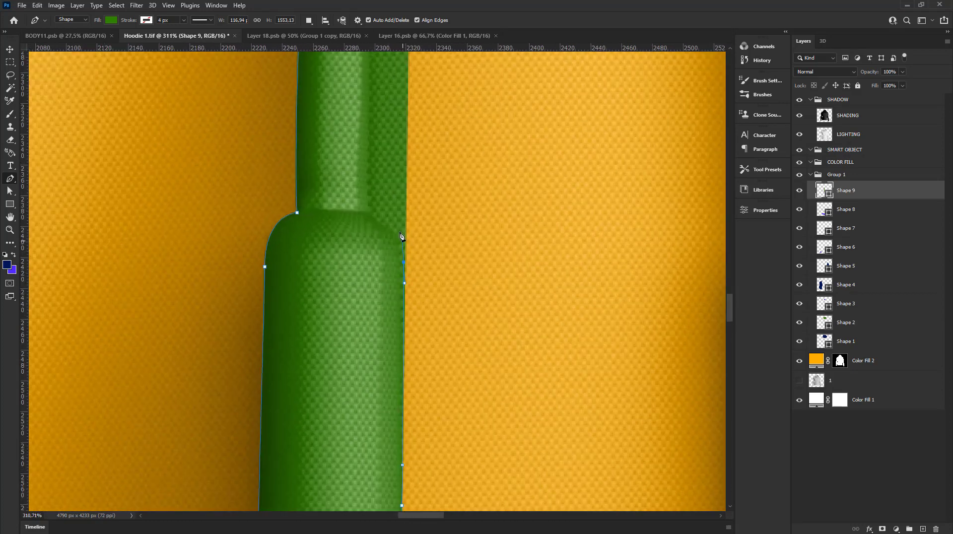
# Step: Add a point where the tip meets the cord and align the outline with the cord's right edge
pyautogui.click(402, 238)
pyautogui.scroll(2, 392, 229)
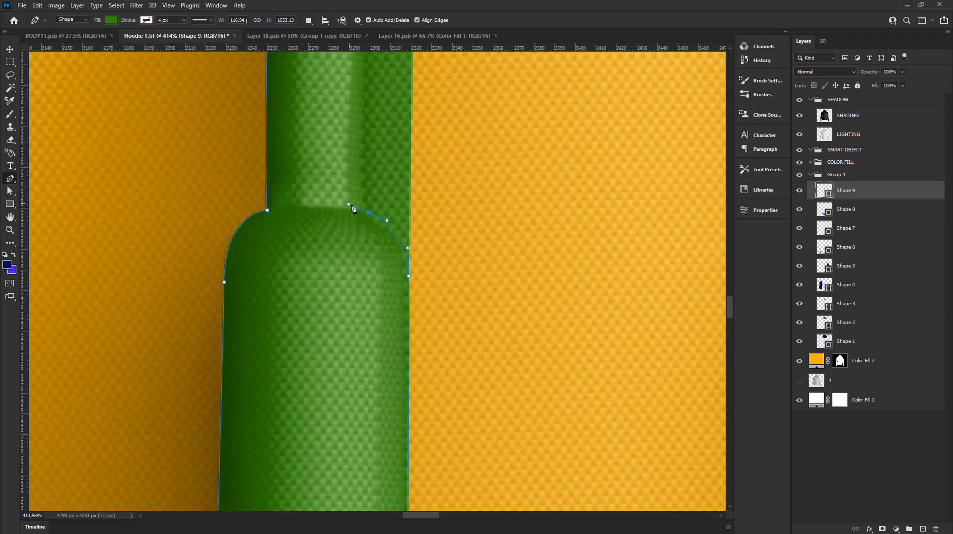
pyautogui.scroll(-3, 369, 218)
pyautogui.scroll(-3, 368, 239)
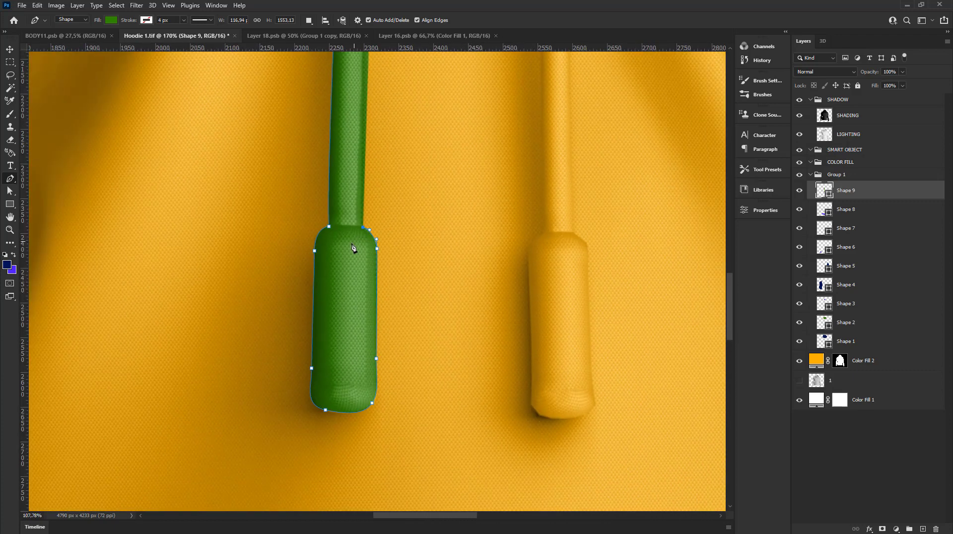
pyautogui.scroll(-1, 353, 247)
pyautogui.scroll(2, 385, 289)
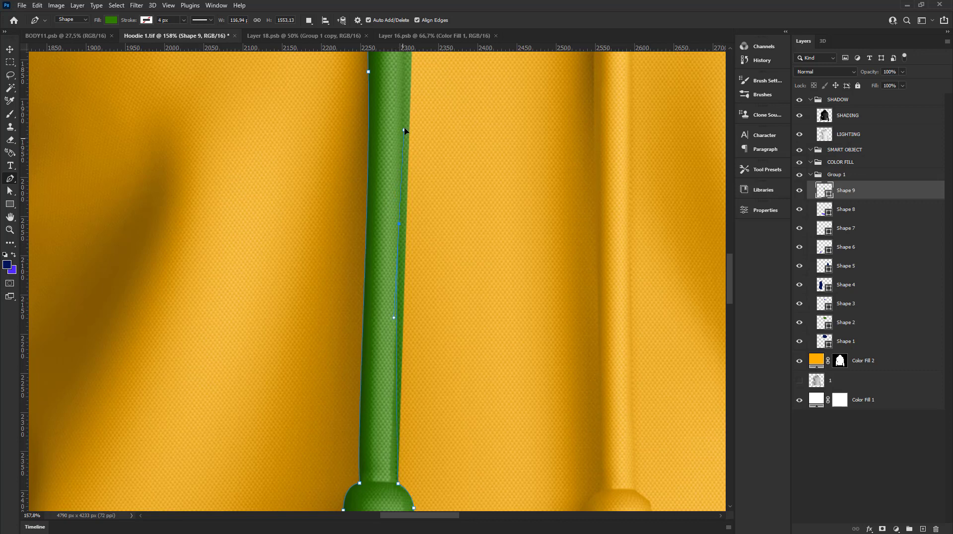
pyautogui.scroll(1, 390, 341)
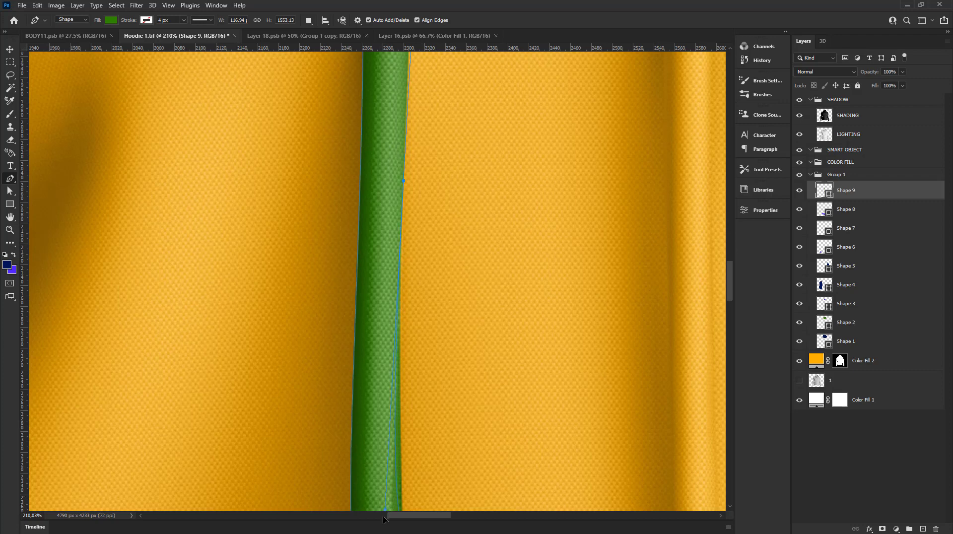
pyautogui.scroll(-1, 382, 501)
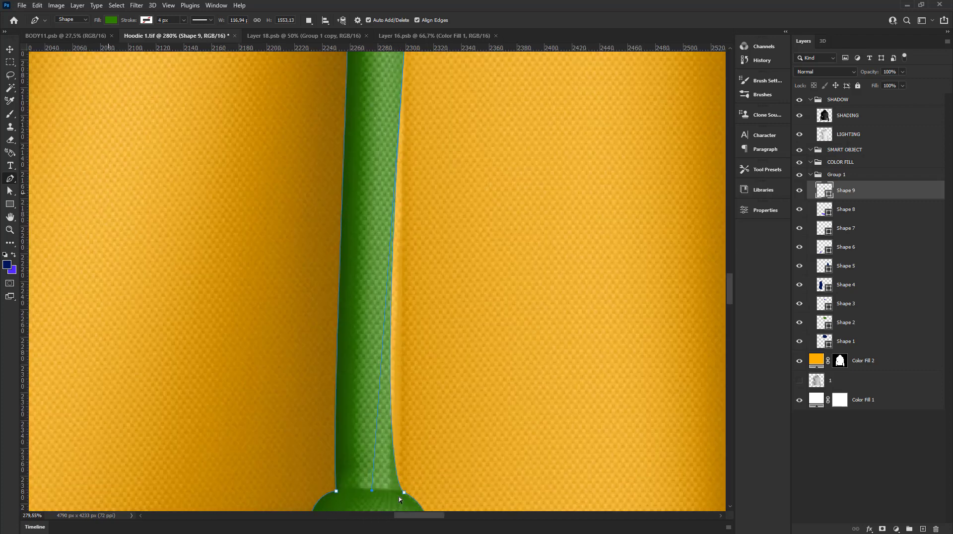
pyautogui.scroll(1, 397, 495)
pyautogui.scroll(1, 404, 495)
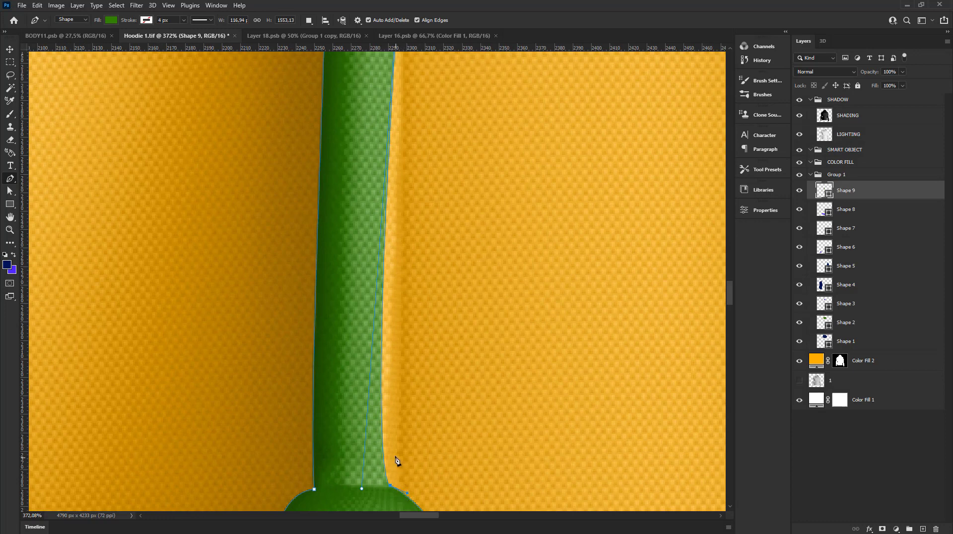
pyautogui.moveTo(398, 475)
pyautogui.mouseDown()
pyautogui.moveTo(406, 494)
pyautogui.moveTo(397, 475)
pyautogui.mouseUp()
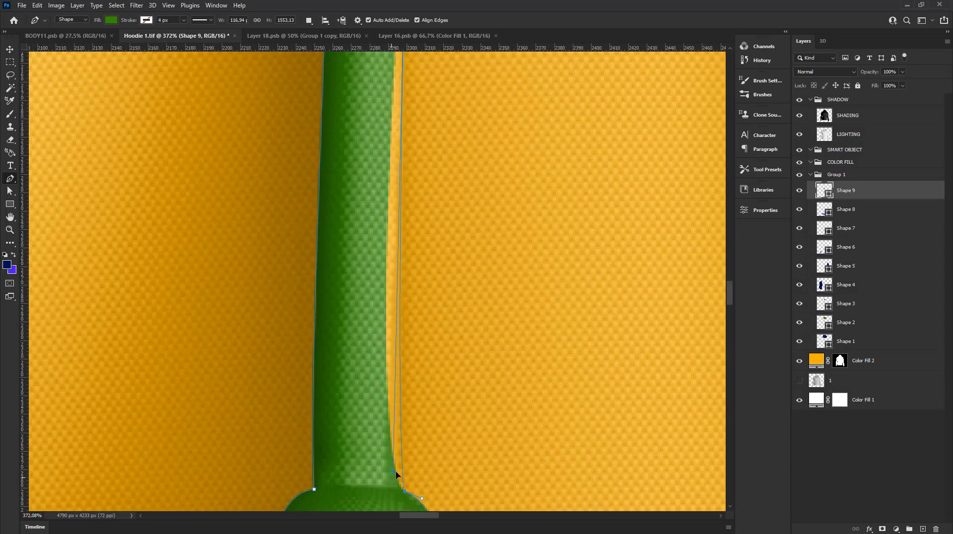
pyautogui.scroll(-2, 400, 462)
pyautogui.scroll(-2, 402, 447)
# Step: Run the green outline up the cord to the hood seam and close it at the starting anchor
pyautogui.moveTo(396, 398); pyautogui.dragTo(375, 258)
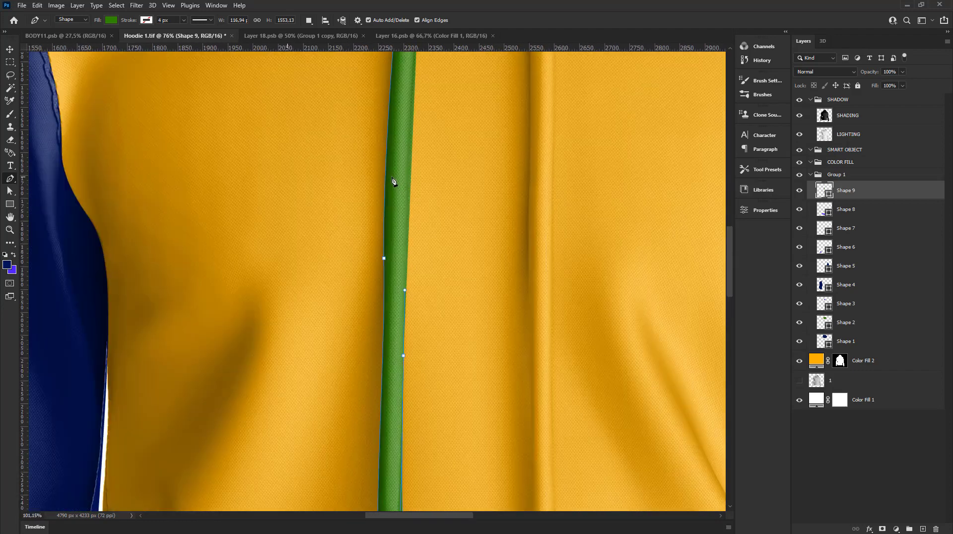
pyautogui.scroll(1, 375, 259)
pyautogui.scroll(1, 406, 270)
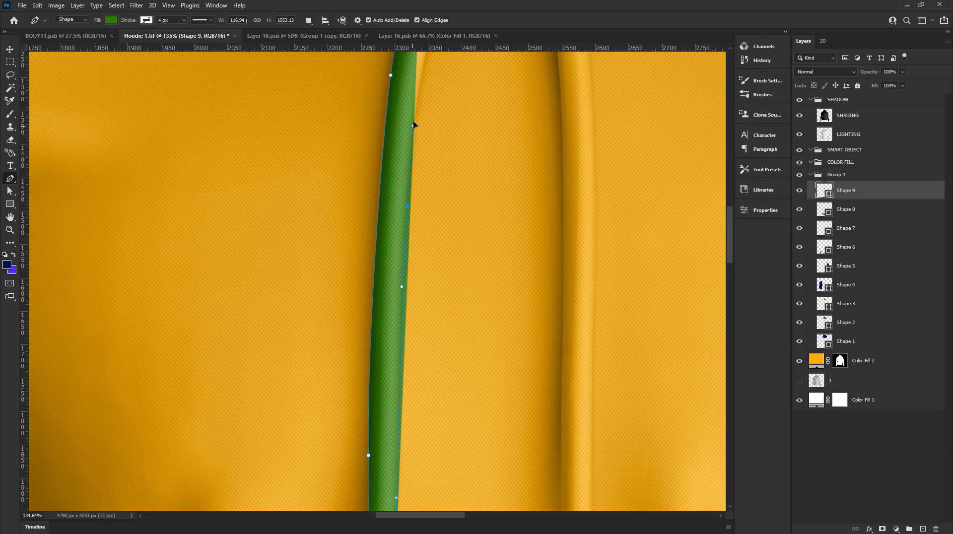
pyautogui.scroll(-2, 416, 110)
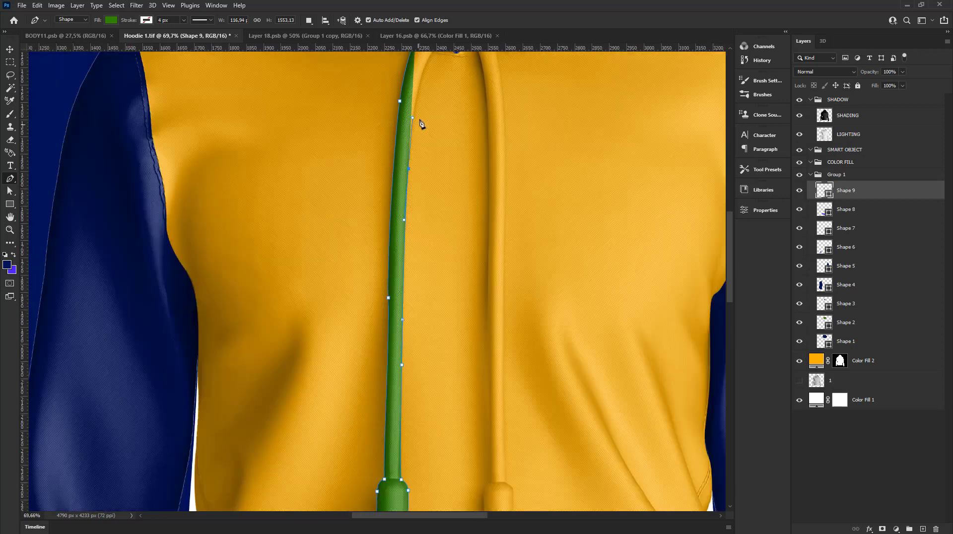
pyautogui.scroll(-2, 419, 124)
pyautogui.scroll(2, 406, 240)
pyautogui.scroll(2, 432, 241)
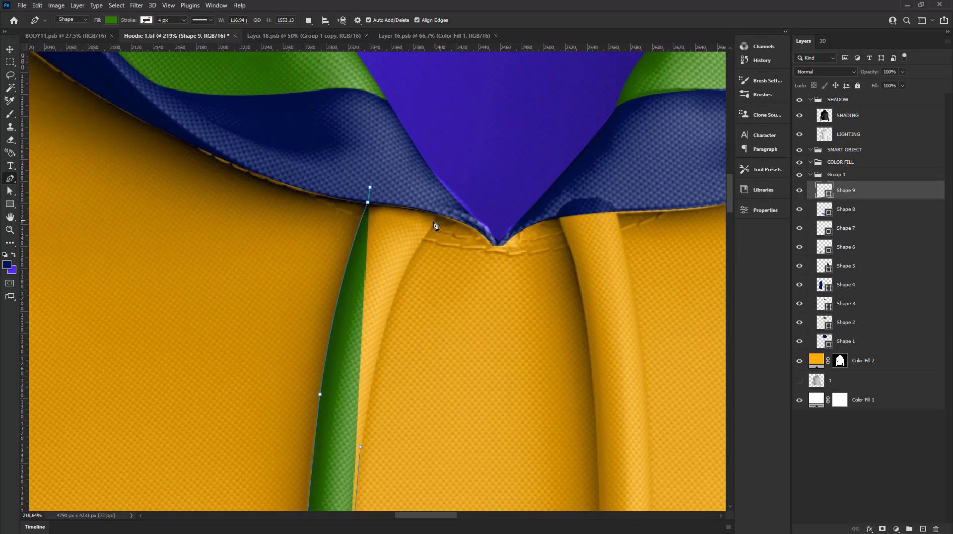
pyautogui.scroll(2, 432, 233)
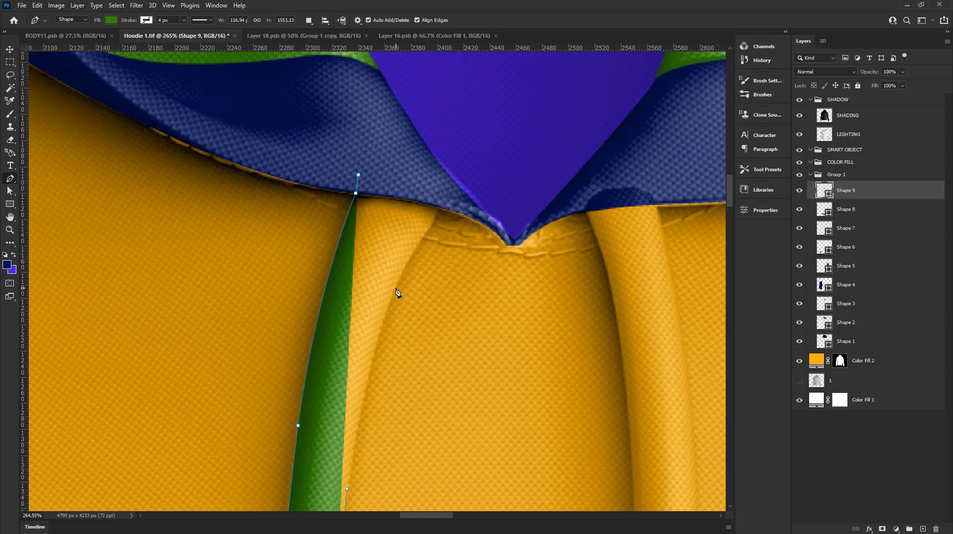
pyautogui.moveTo(394, 287); pyautogui.dragTo(411, 242)
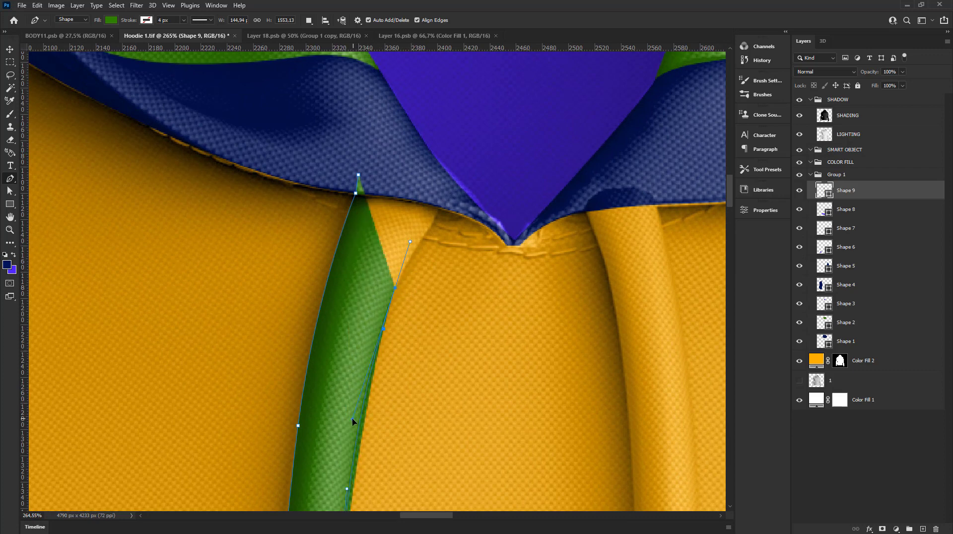
pyautogui.scroll(2, 431, 221)
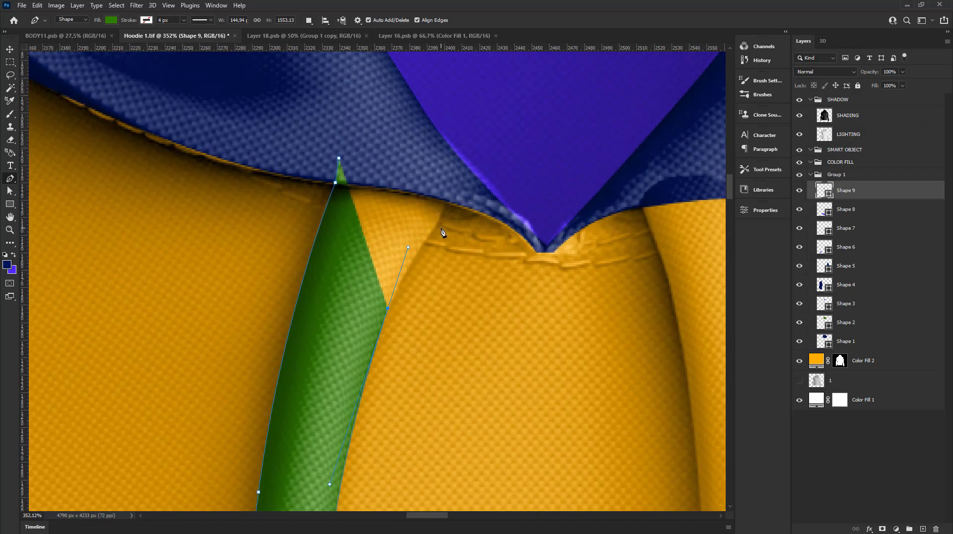
pyautogui.moveTo(444, 193); pyautogui.dragTo(444, 153)
pyautogui.click(339, 159)
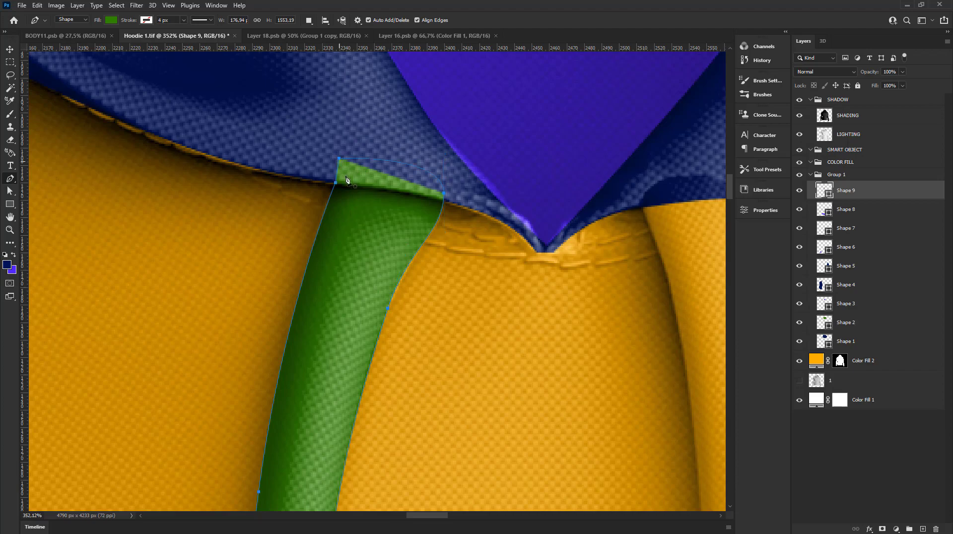
pyautogui.scroll(-5, 369, 221)
pyautogui.scroll(-5, 362, 239)
pyautogui.scroll(-4, 356, 281)
pyautogui.scroll(-3, 377, 343)
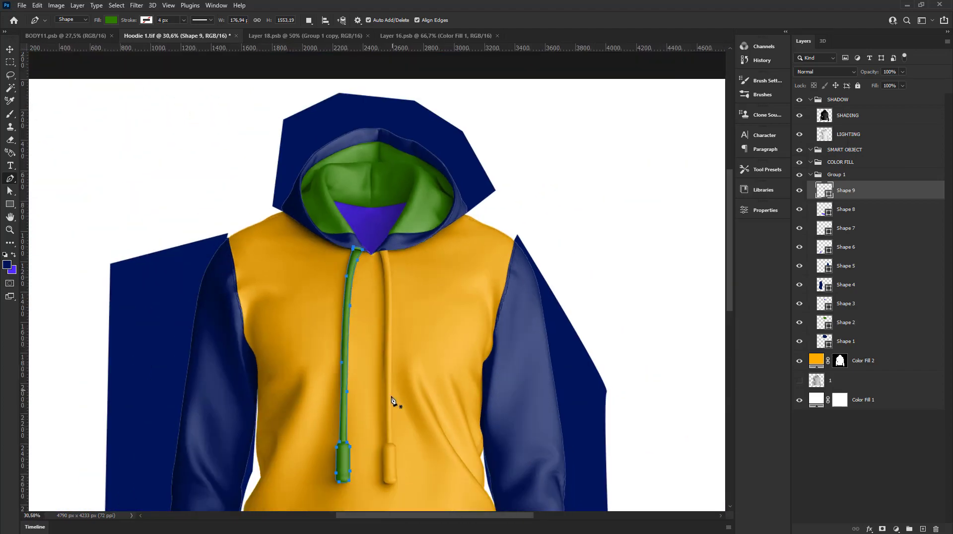
pyautogui.scroll(2, 416, 256)
pyautogui.scroll(4, 417, 256)
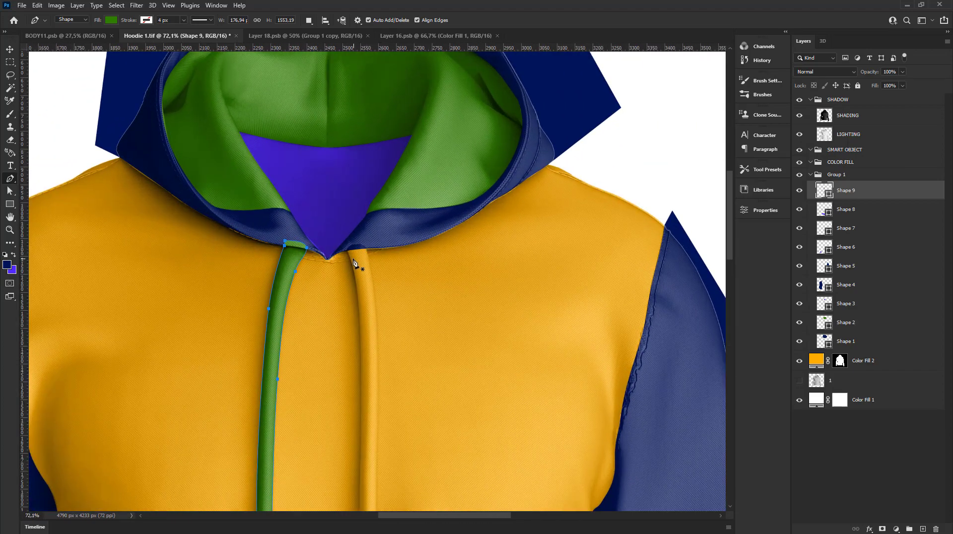
pyautogui.scroll(6, 357, 266)
pyautogui.scroll(5, 347, 249)
# Step: Start a new green shape at the right drawstring's top and trace down its left edge
pyautogui.click(332, 236)
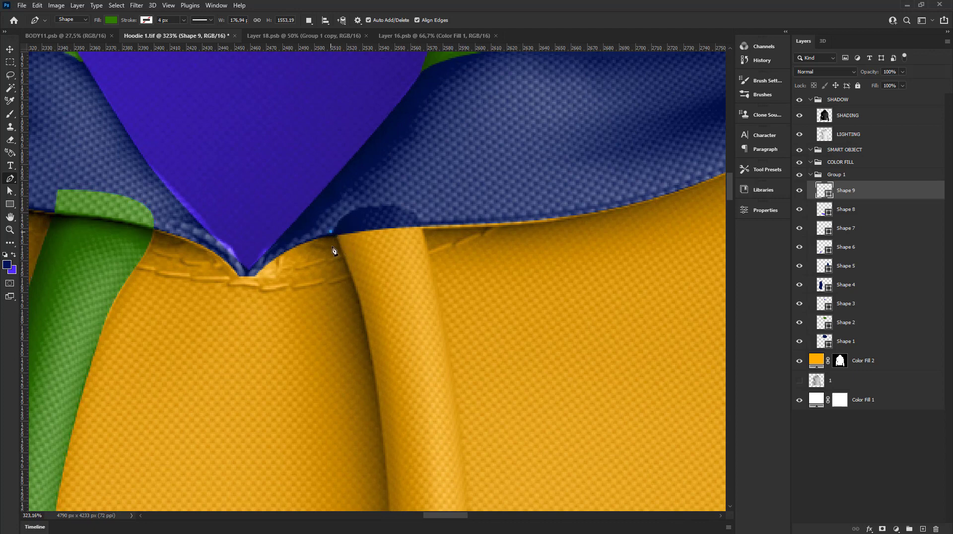
pyautogui.scroll(1, 358, 320)
pyautogui.moveTo(383, 417); pyautogui.dragTo(391, 479)
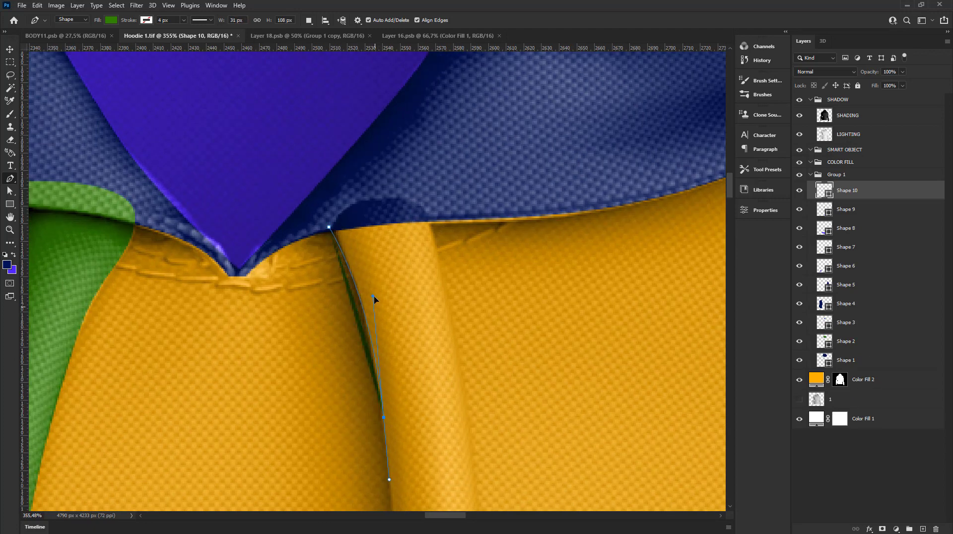
pyautogui.scroll(-2, 374, 300)
pyautogui.scroll(-3, 375, 300)
pyautogui.scroll(-5, 404, 362)
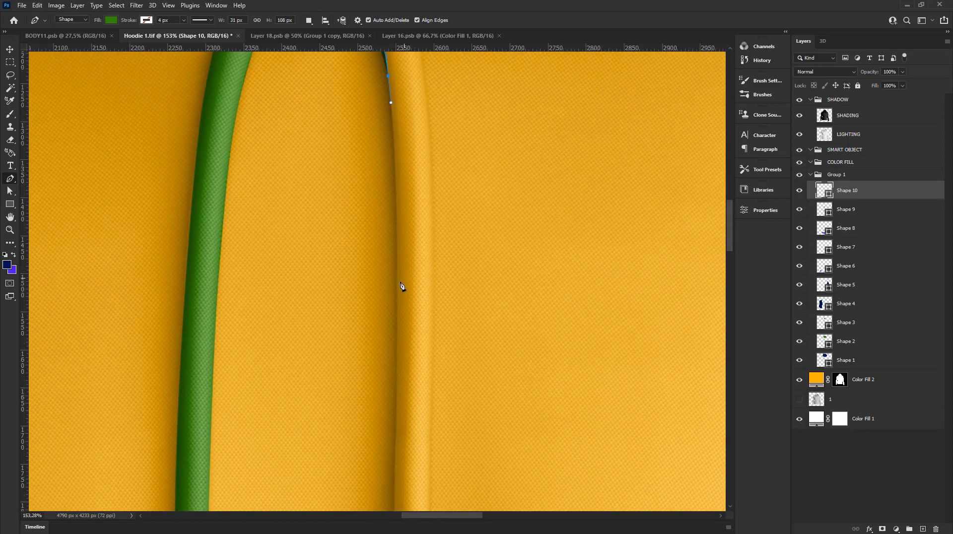
# Step: Extend the outline further down the right cord toward its bottom tip
pyautogui.moveTo(397, 289); pyautogui.dragTo(397, 304)
pyautogui.scroll(-2, 395, 392)
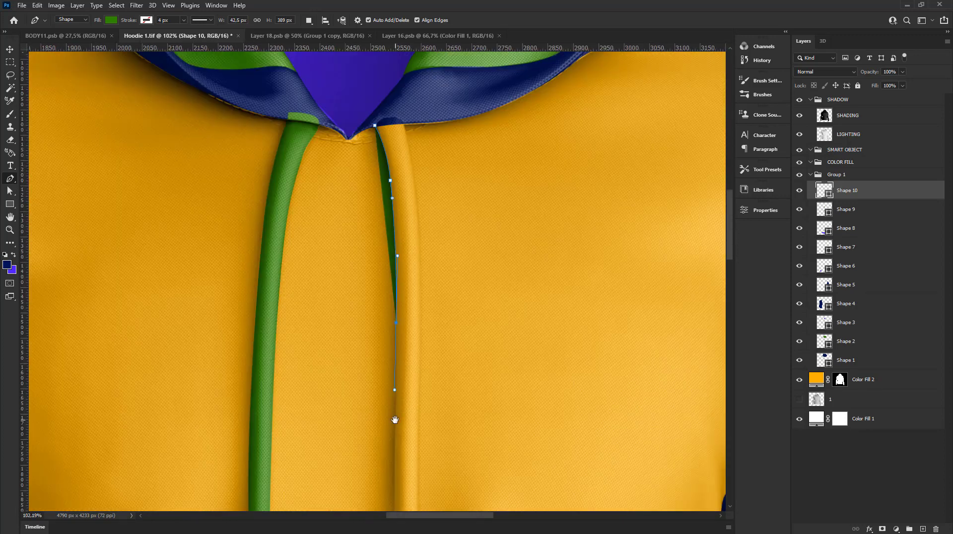
pyautogui.scroll(2, 390, 202)
pyautogui.scroll(-3, 405, 359)
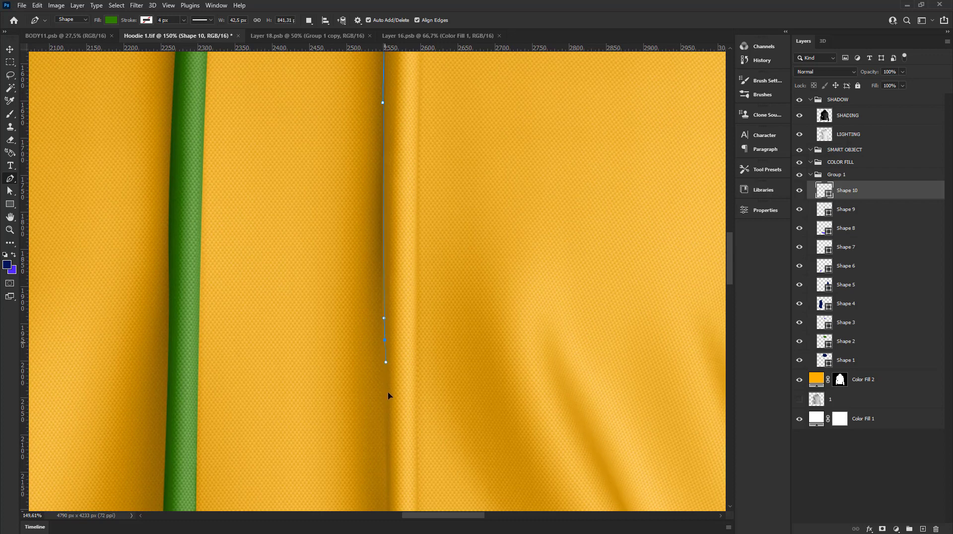
pyautogui.scroll(-2, 390, 447)
pyautogui.scroll(2, 389, 327)
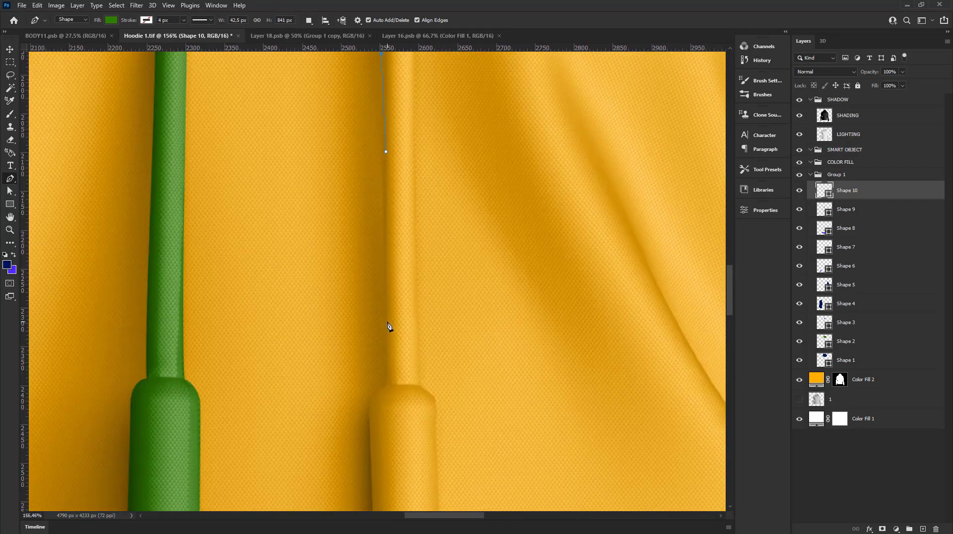
pyautogui.moveTo(386, 347)
pyautogui.mouseDown()
pyautogui.moveTo(386, 382)
pyautogui.moveTo(357, 397)
pyautogui.mouseUp()
pyautogui.scroll(3, 388, 400)
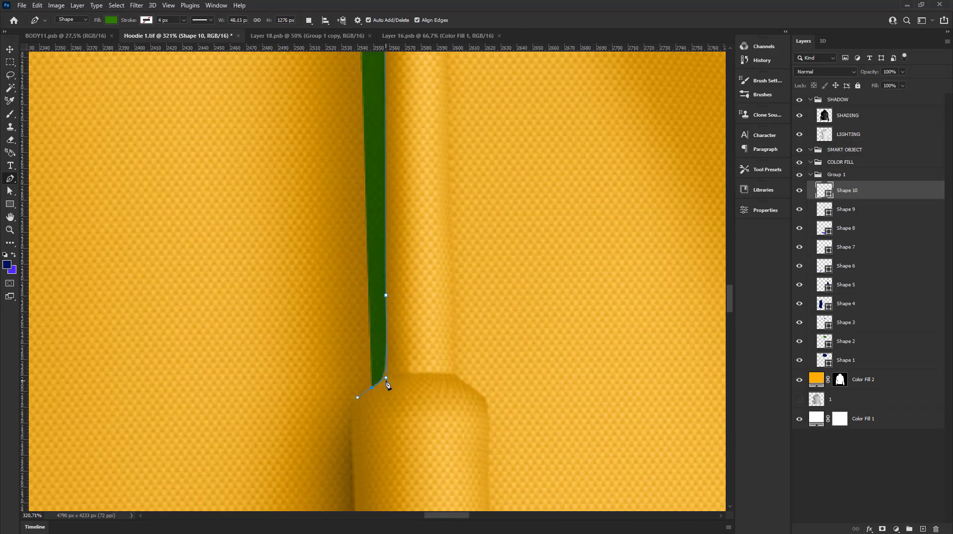
pyautogui.scroll(-3, 397, 381)
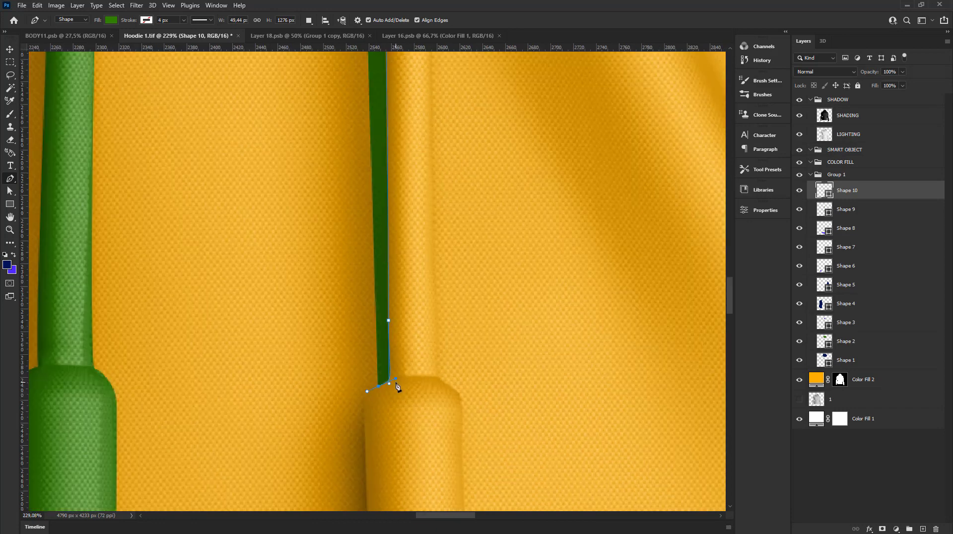
pyautogui.scroll(2, 383, 268)
pyautogui.scroll(1, 375, 276)
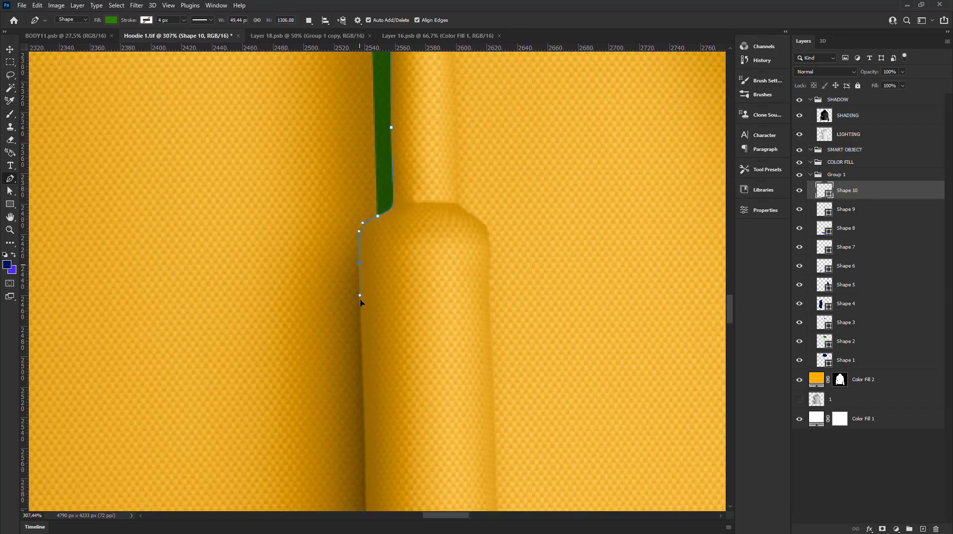
pyautogui.scroll(-3, 362, 308)
pyautogui.scroll(2, 365, 397)
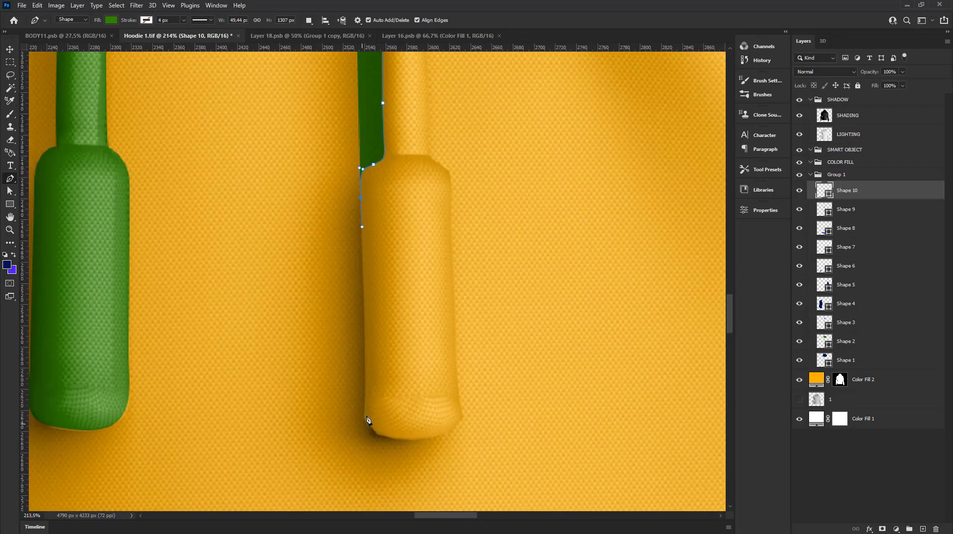
pyautogui.scroll(1, 365, 389)
# Step: Trace the path around the right drawstring's rounded tip, across its bottom and up its right side
pyautogui.moveTo(369, 412); pyautogui.dragTo(365, 378)
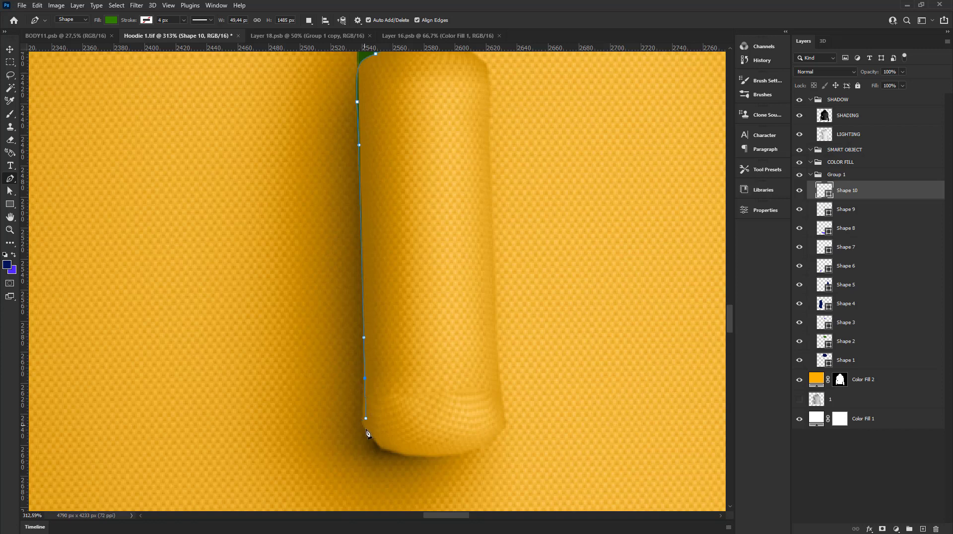
pyautogui.click(403, 462)
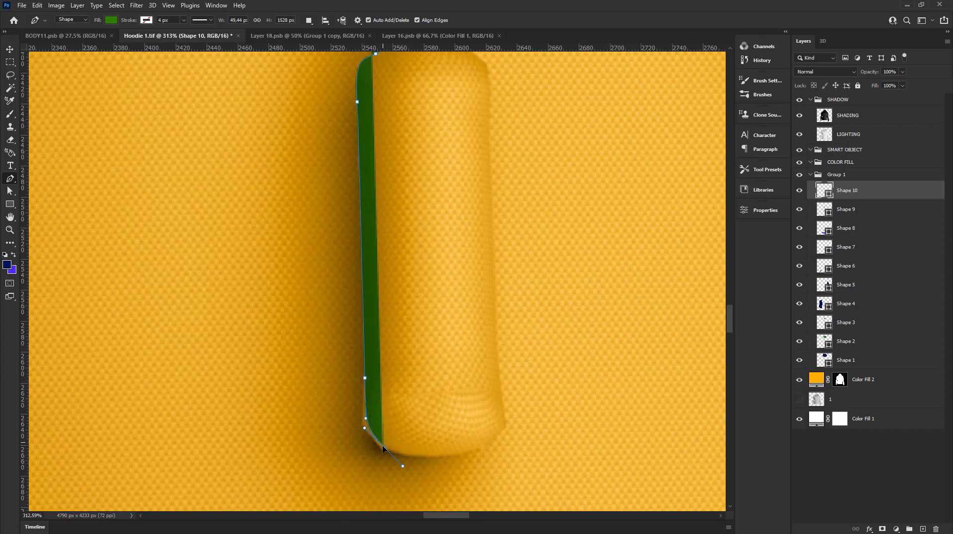
pyautogui.click(383, 449)
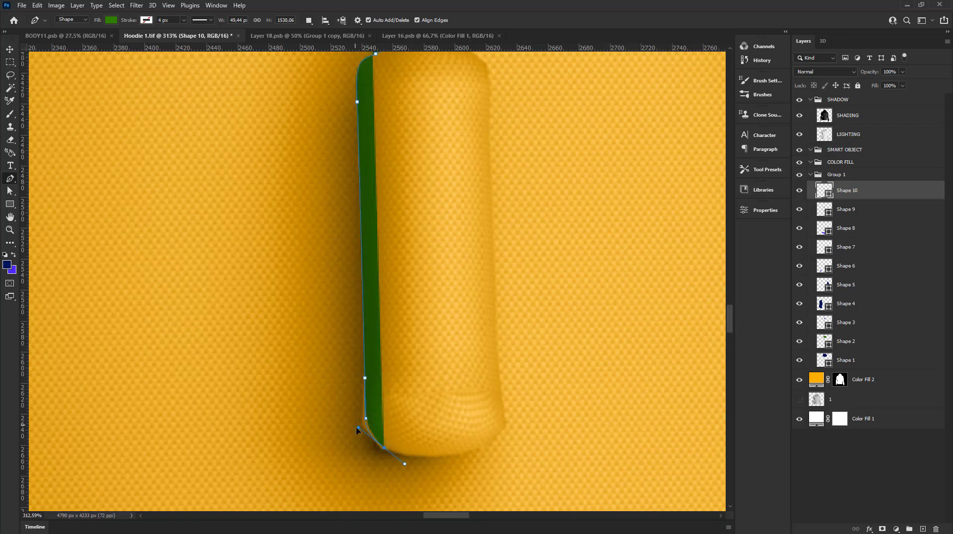
pyautogui.moveTo(356, 427); pyautogui.dragTo(358, 428)
pyautogui.moveTo(463, 453); pyautogui.dragTo(466, 451)
pyautogui.click(491, 449)
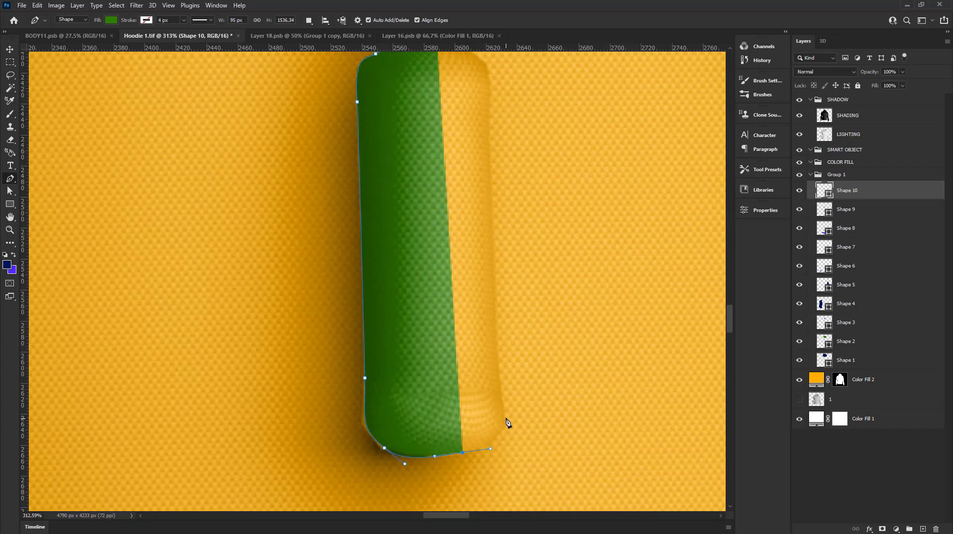
pyautogui.click(502, 377)
pyautogui.scroll(3, 501, 373)
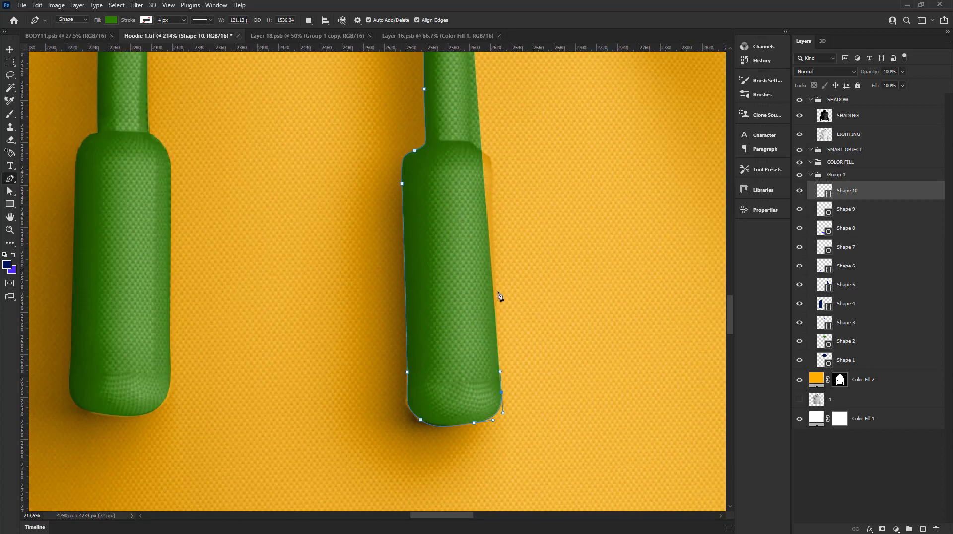
pyautogui.scroll(3, 497, 207)
# Step: Add anchors up the tip's right edge to where the cord narrows
pyautogui.click(496, 203)
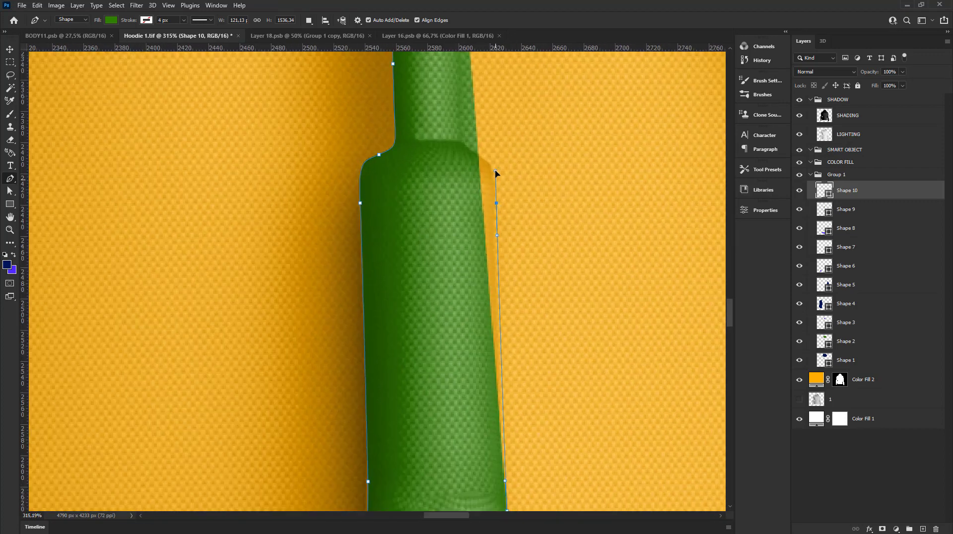
pyautogui.click(495, 172)
pyautogui.scroll(2, 489, 163)
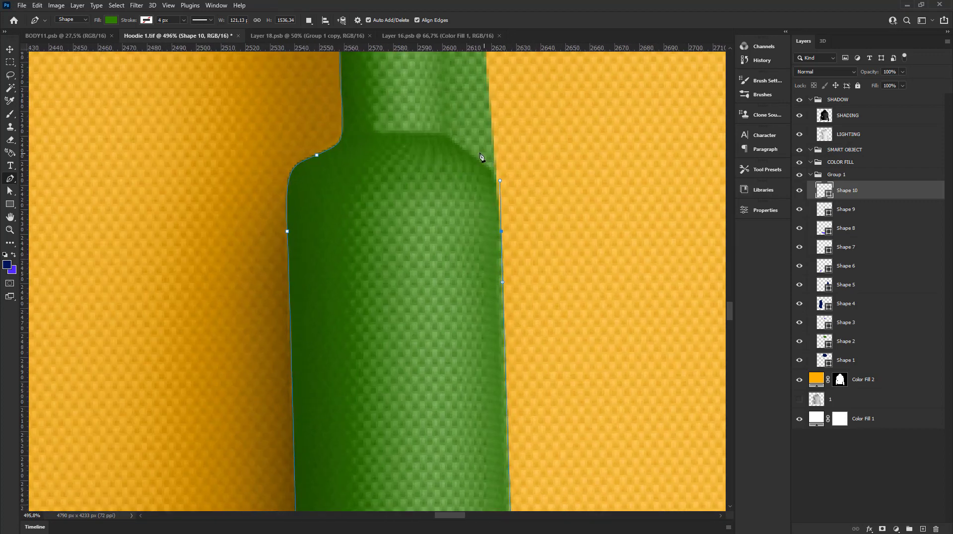
pyautogui.click(448, 136)
pyautogui.moveTo(447, 107); pyautogui.dragTo(448, 93)
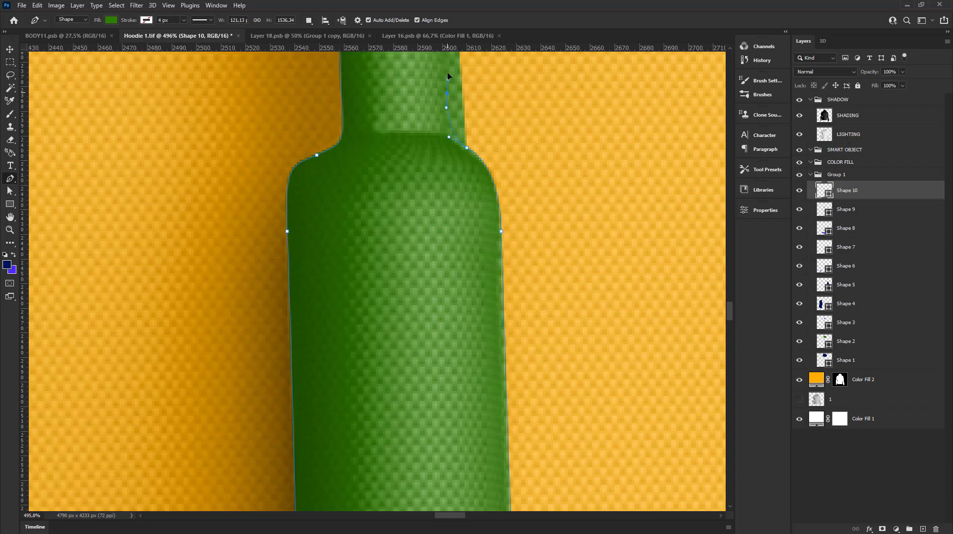
pyautogui.scroll(-1, 447, 65)
pyautogui.scroll(-3, 449, 149)
pyautogui.scroll(-2, 447, 223)
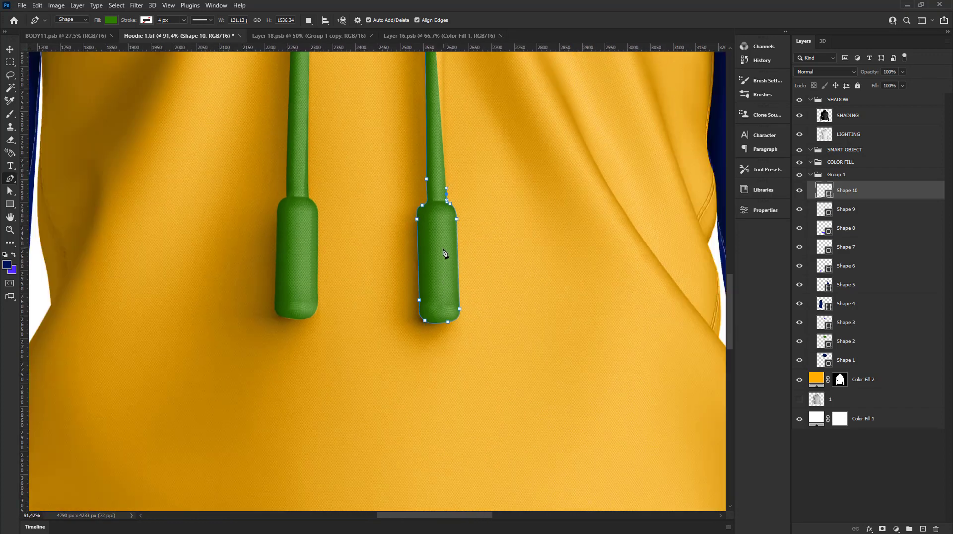
pyautogui.scroll(-2, 444, 162)
pyautogui.scroll(1, 444, 163)
pyautogui.scroll(1, 447, 251)
pyautogui.scroll(1, 447, 239)
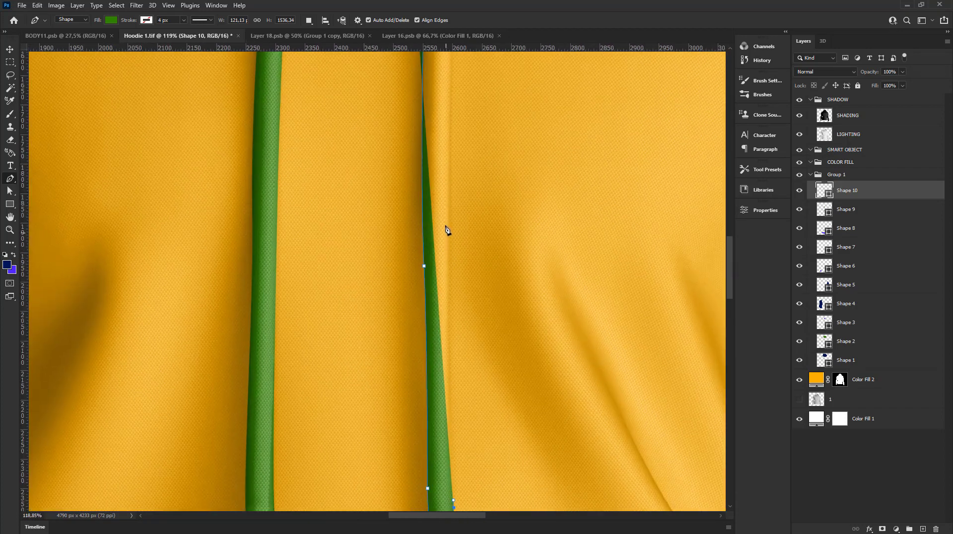
# Step: Curve the path up the right cord's edge to follow its shape
pyautogui.moveTo(451, 207); pyautogui.dragTo(453, 98)
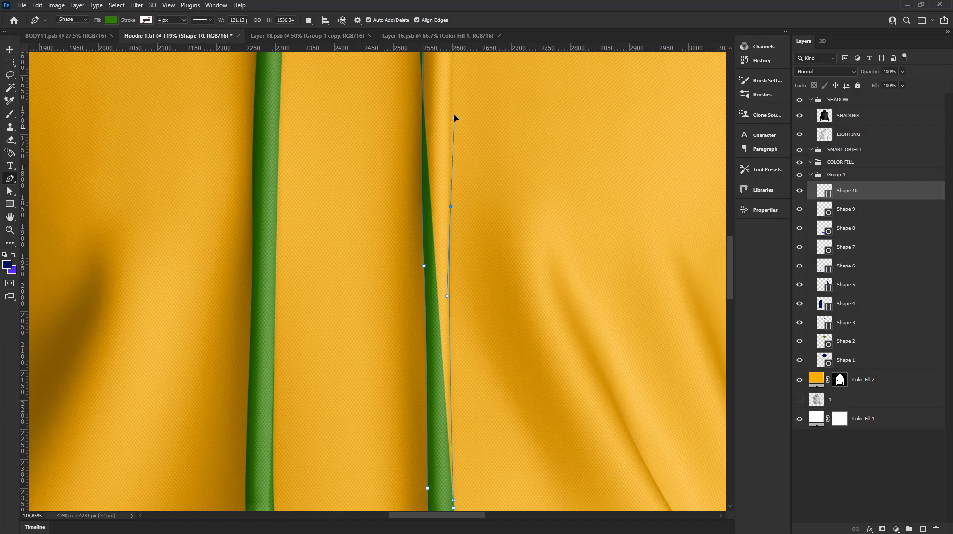
pyautogui.scroll(-1, 452, 89)
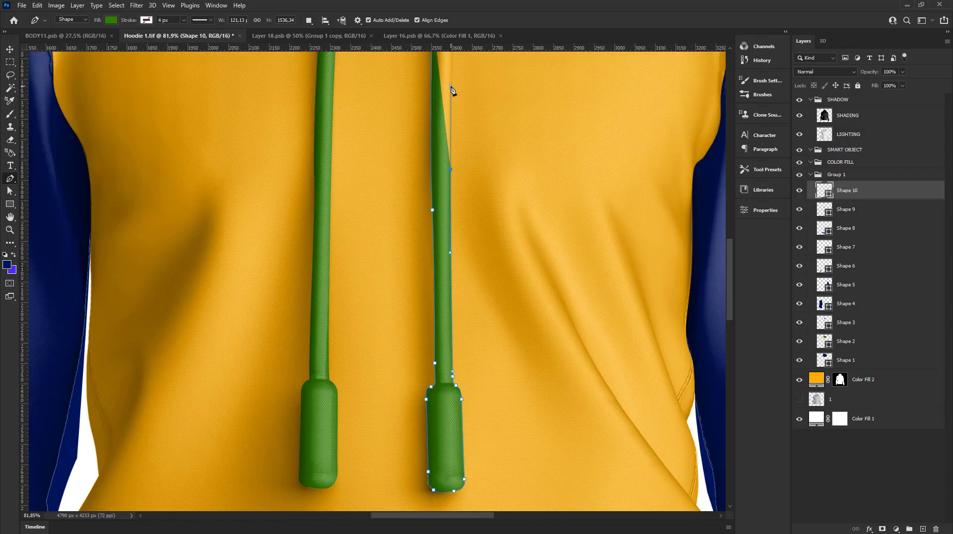
pyautogui.scroll(-1, 465, 224)
pyautogui.scroll(2, 464, 204)
pyautogui.scroll(2, 469, 182)
pyautogui.scroll(2, 472, 184)
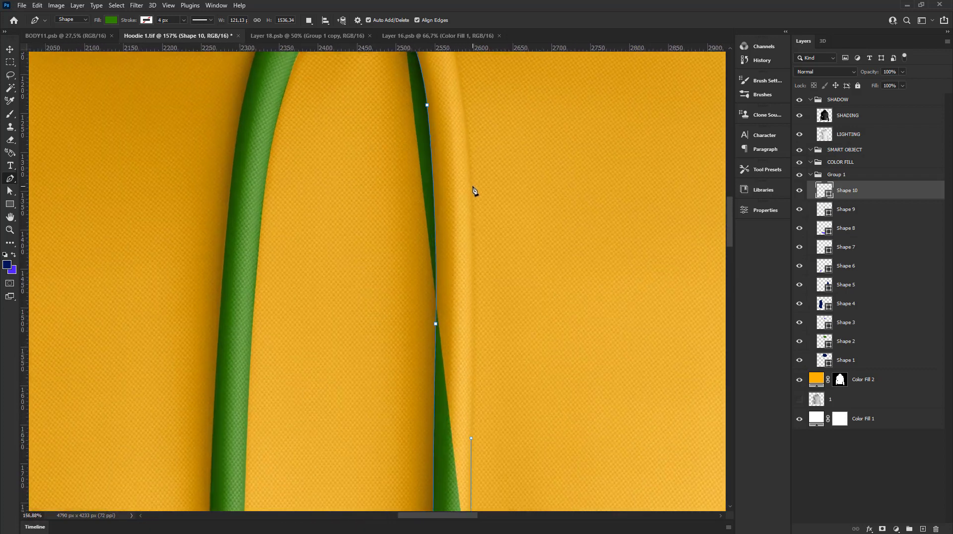
pyautogui.moveTo(464, 156); pyautogui.dragTo(468, 122)
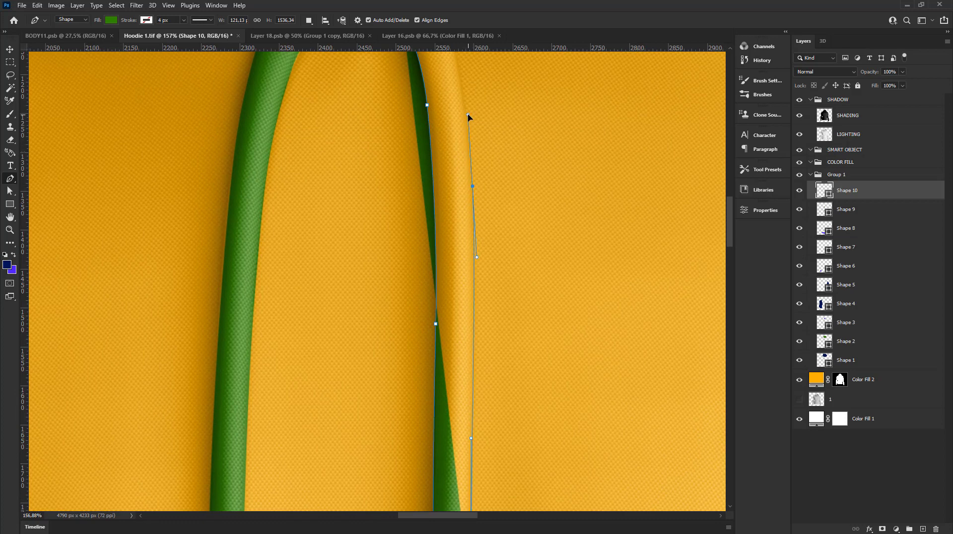
pyautogui.scroll(3, 468, 117)
pyautogui.scroll(2, 469, 149)
pyautogui.scroll(1, 469, 179)
pyautogui.scroll(1, 468, 186)
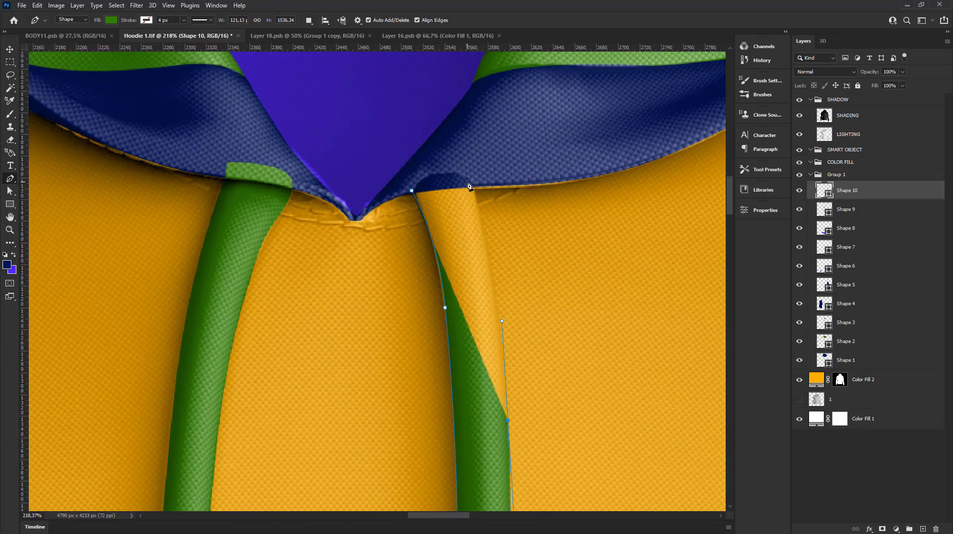
pyautogui.scroll(1, 467, 186)
# Step: Close Shape 10 at the cord's top near the hood with a rounded end
pyautogui.moveTo(470, 180); pyautogui.dragTo(449, 140)
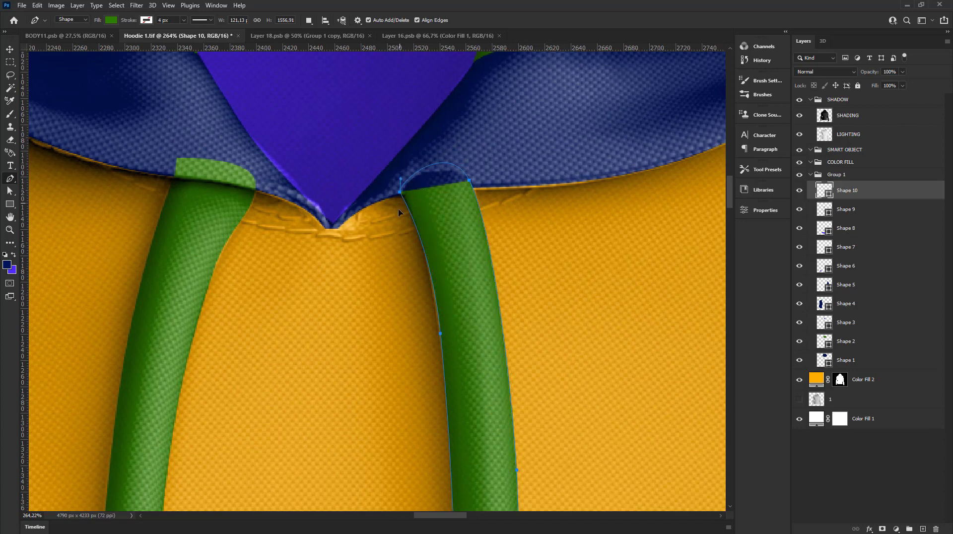
pyautogui.moveTo(401, 193); pyautogui.dragTo(398, 233)
pyautogui.scroll(-3, 394, 267)
pyautogui.scroll(-3, 395, 267)
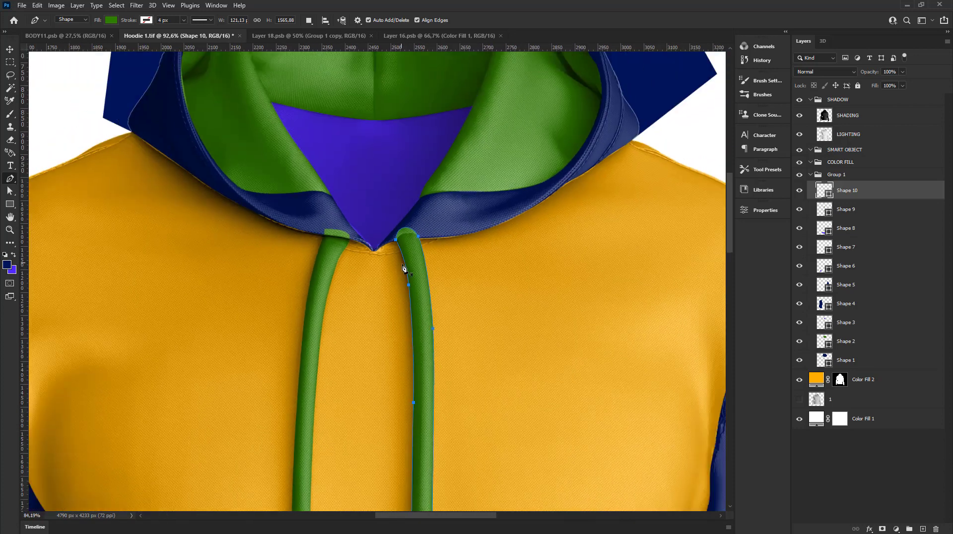
pyautogui.scroll(-3, 405, 266)
pyautogui.scroll(-2, 545, 260)
pyautogui.scroll(-1, 434, 386)
pyautogui.scroll(1, 429, 373)
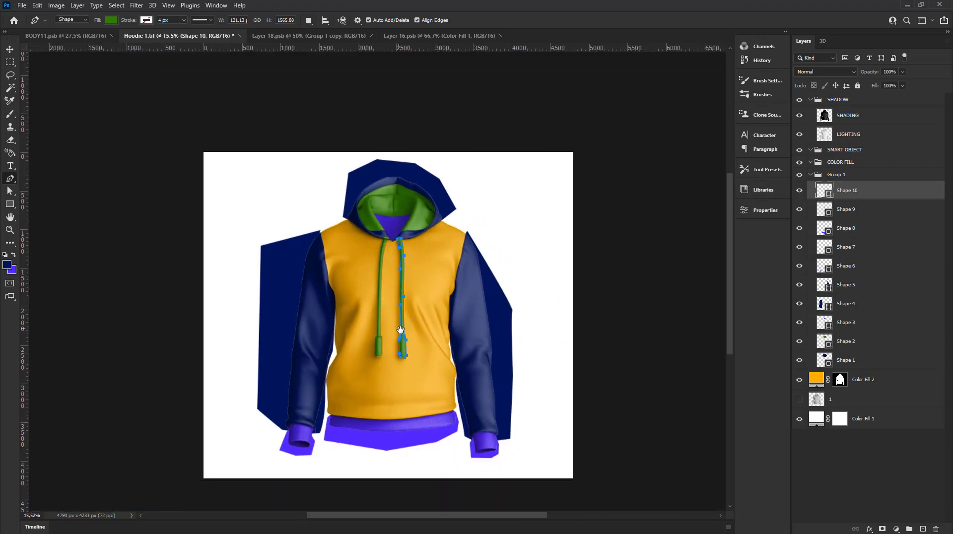
pyautogui.scroll(1, 403, 357)
# Step: Deselect the drawstring shape, switch to the Rectangle tool, and select the Shape 10 layer
pyautogui.click(11, 53)
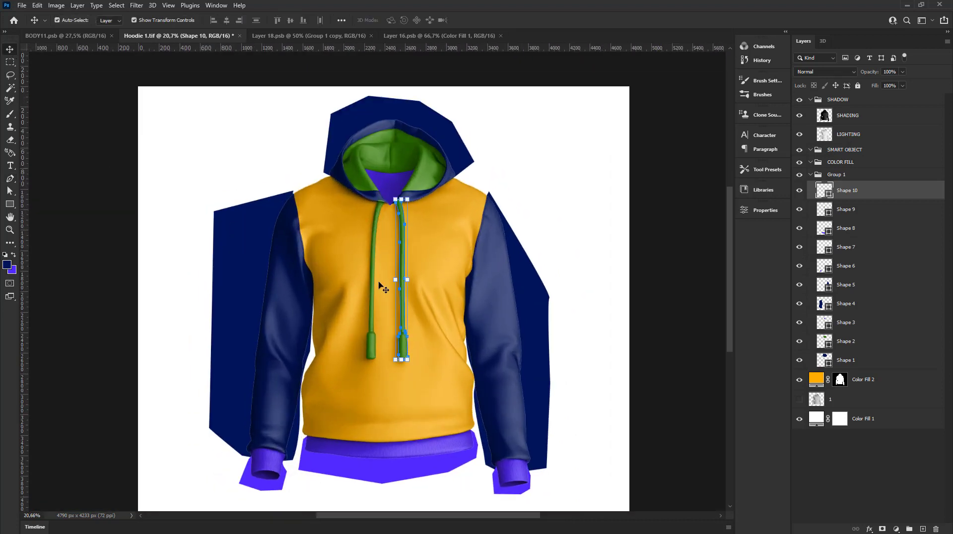
pyautogui.click(131, 190)
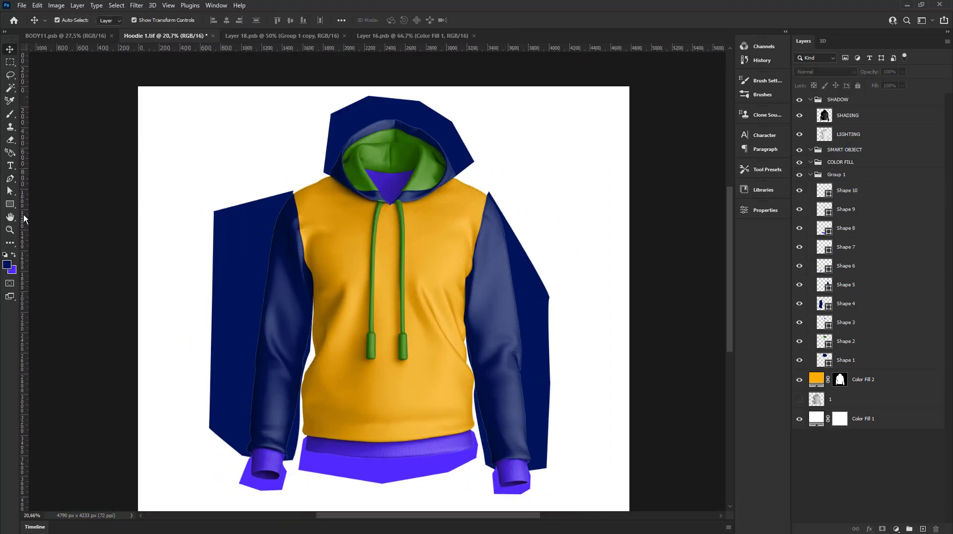
pyautogui.click(10, 204)
pyautogui.click(901, 190)
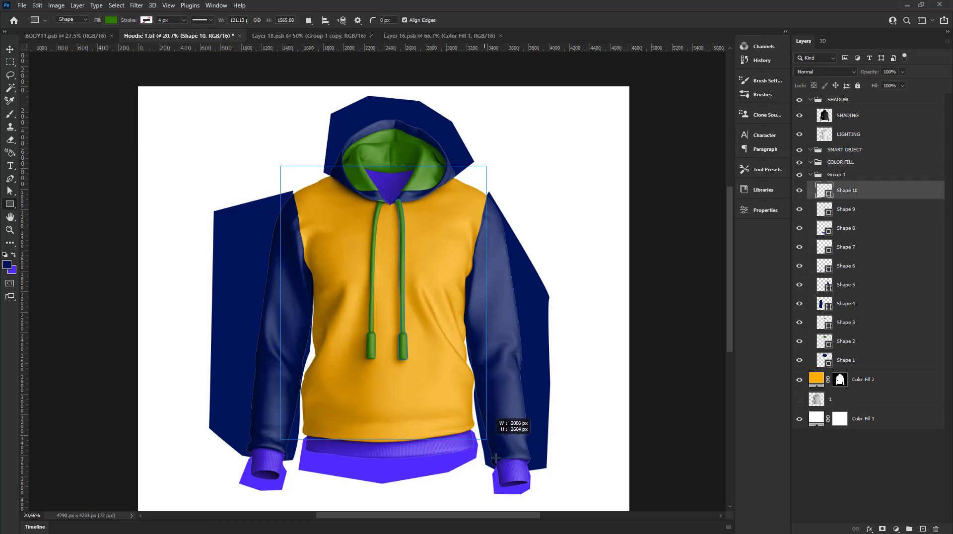
# Step: Draw a rectangle over the hoodie body with a light green fill
pyautogui.moveTo(281, 170); pyautogui.dragTo(504, 453)
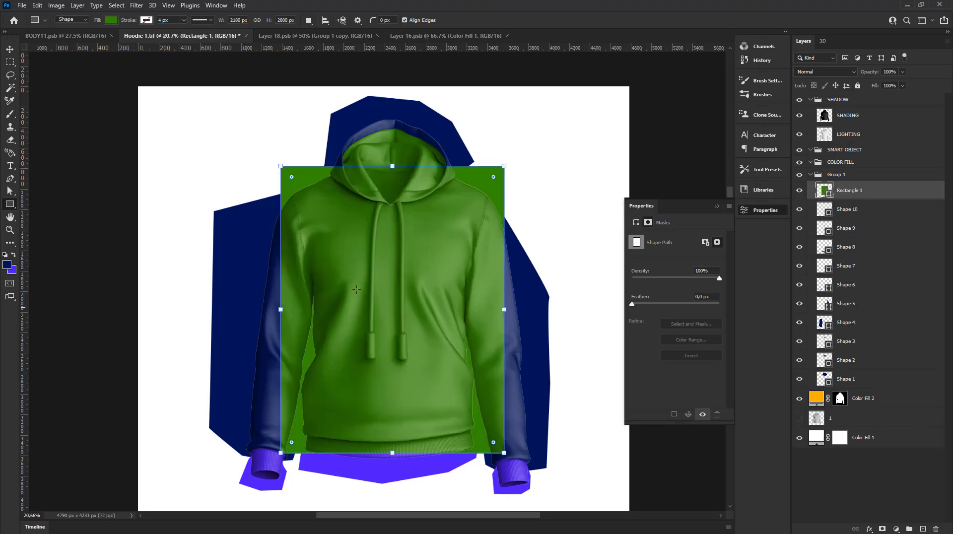
pyautogui.click(112, 21)
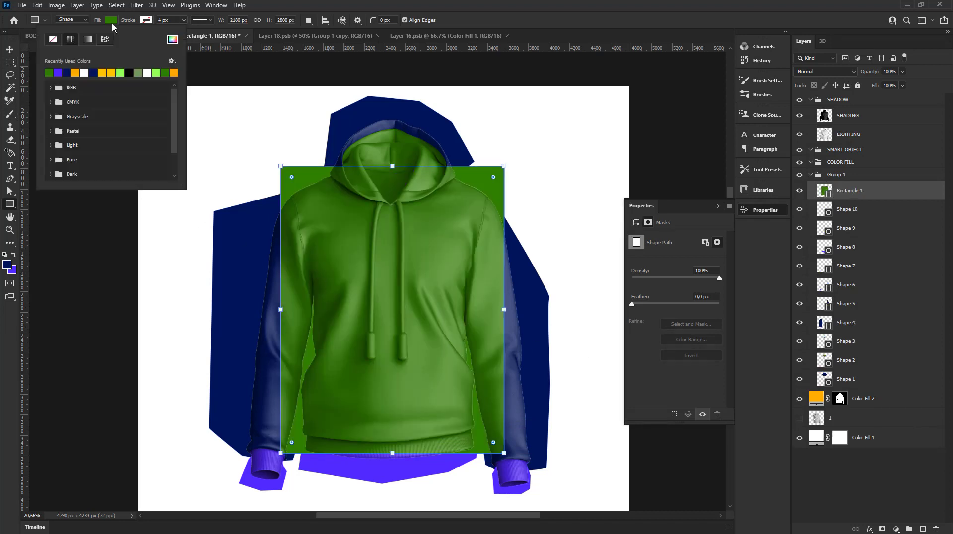
pyautogui.click(122, 73)
# Step: Select the Rectangle 1 layer together with all shape layers down to Shape 1
pyautogui.click(10, 49)
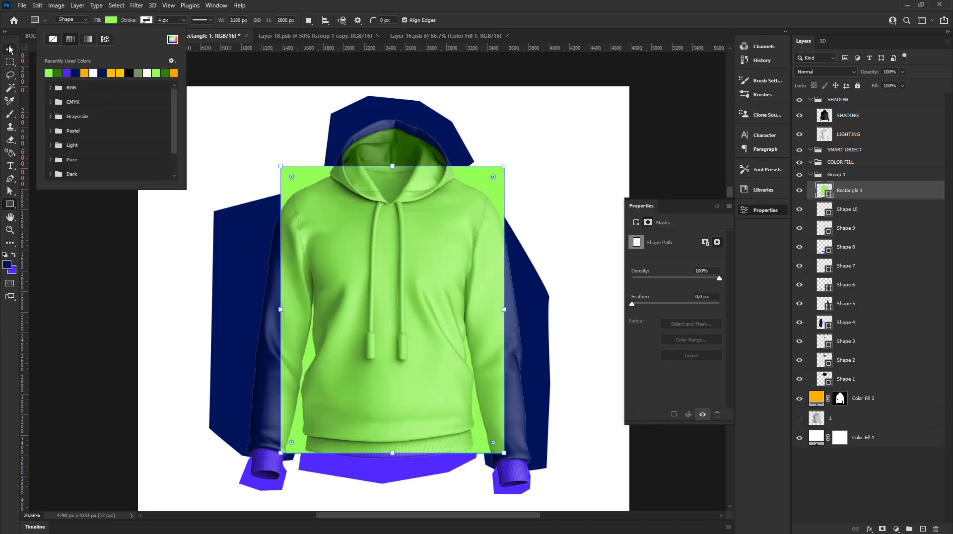
pyautogui.scroll(-3, 324, 204)
pyautogui.scroll(3, 264, 212)
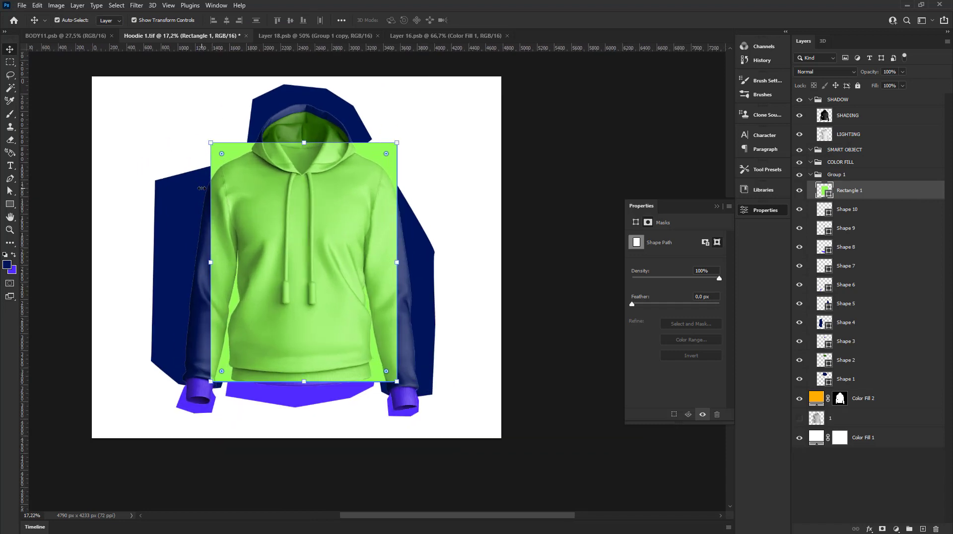
pyautogui.click(613, 209)
pyautogui.click(716, 206)
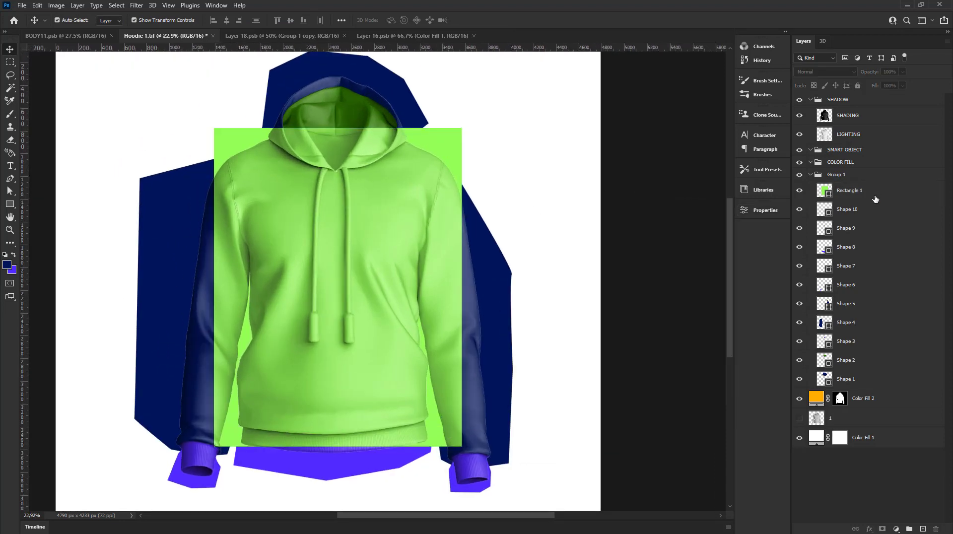
pyautogui.click(874, 197)
pyautogui.keyDown('shift'); pyautogui.click(872, 390); pyautogui.keyUp('shift')
# Step: Rasterize the selected shape layers and delete the green rectangle inside the hem
pyautogui.rightClick(859, 339)
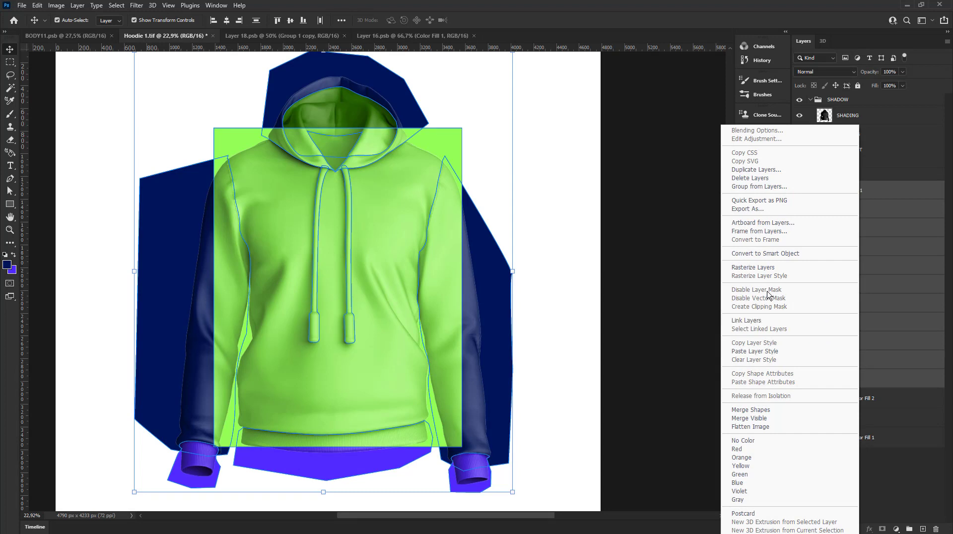
pyautogui.click(745, 273)
pyautogui.scroll(-2, 392, 353)
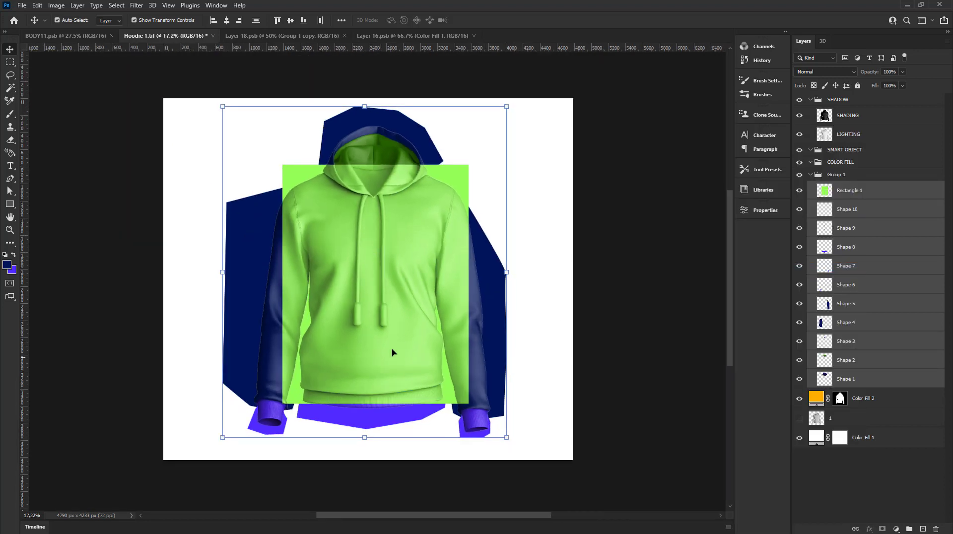
pyautogui.click(826, 192)
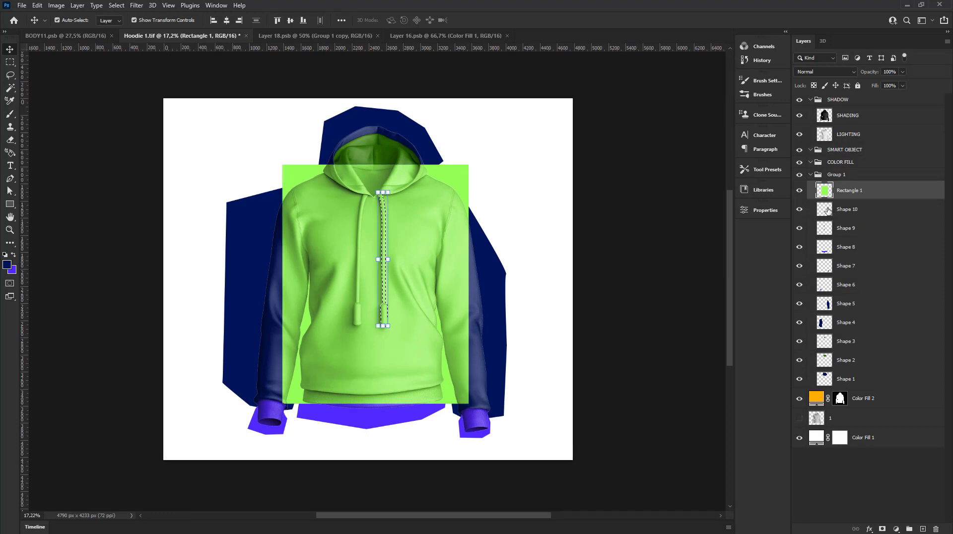
pyautogui.keyDown('ctrl'); pyautogui.click(824, 231); pyautogui.keyUp('ctrl')
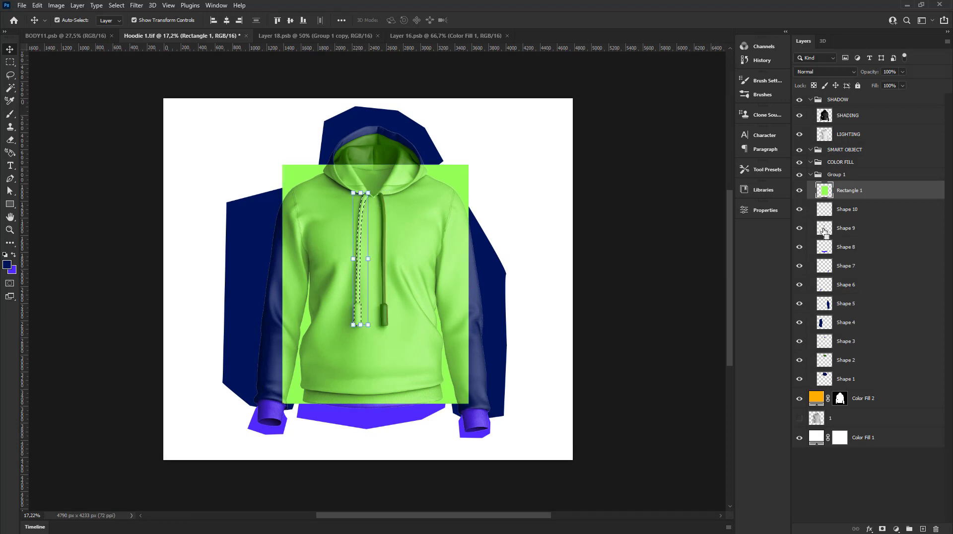
pyautogui.keyDown('ctrl'); pyautogui.click(825, 250); pyautogui.keyUp('ctrl')
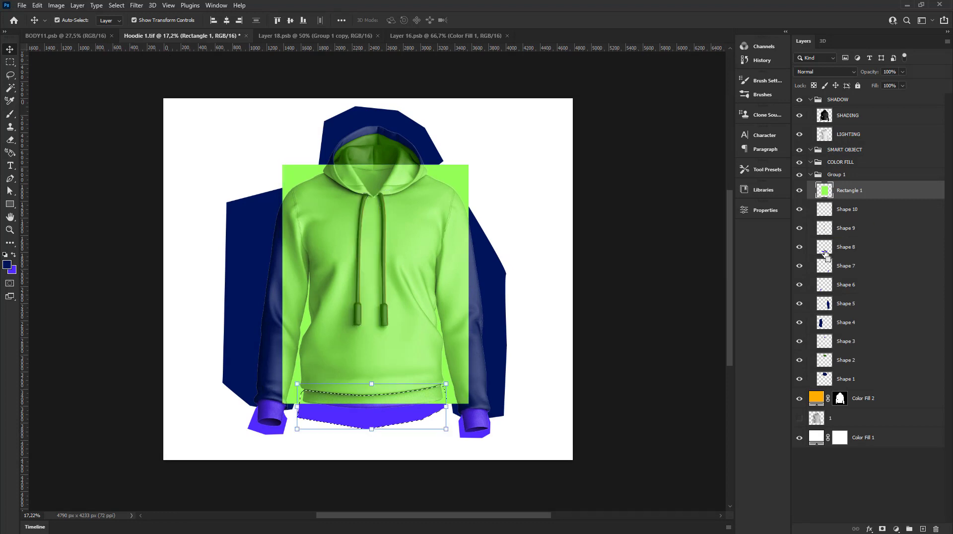
pyautogui.press('Delete')
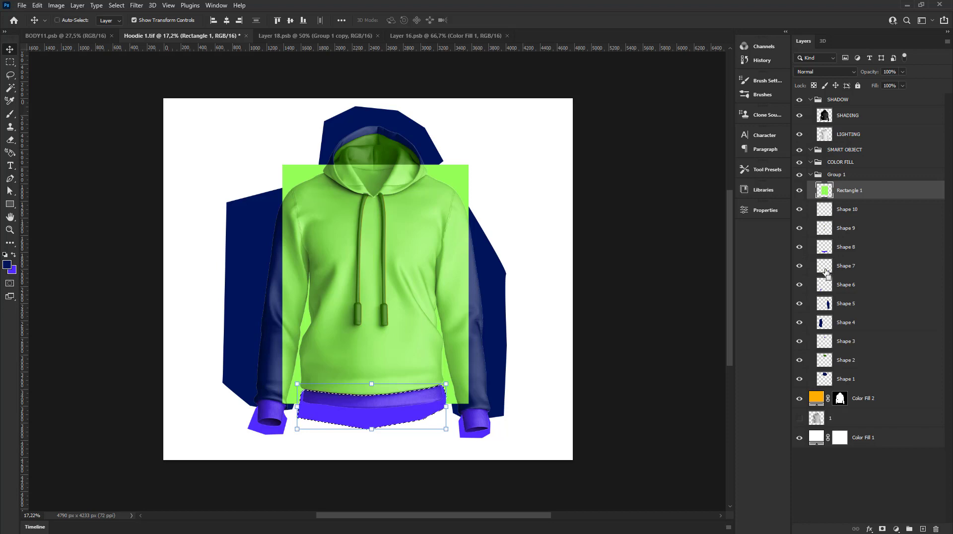
# Step: Delete the green rectangle over the cuffs and both sleeves
pyautogui.keyDown('ctrl'); pyautogui.click(825, 270); pyautogui.keyUp('ctrl')
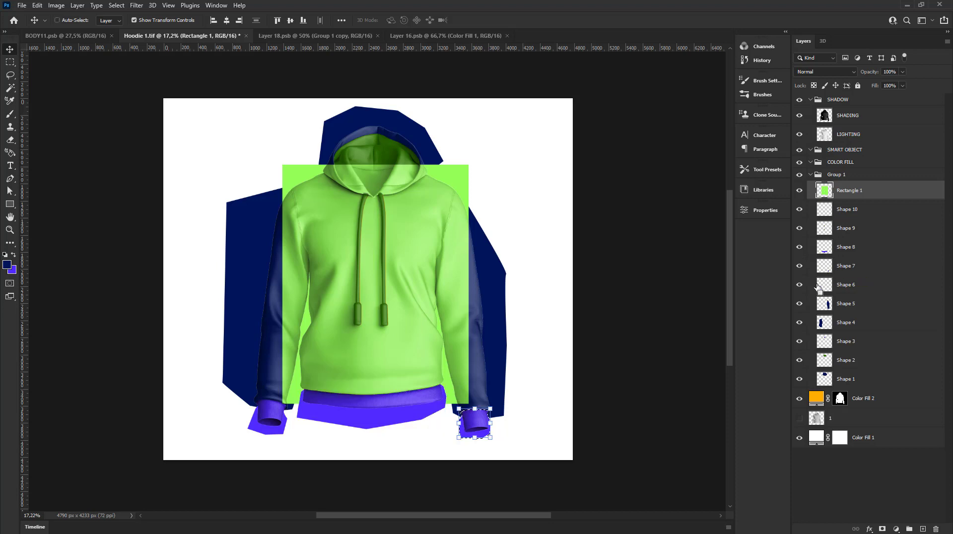
pyautogui.keyDown('ctrl'); pyautogui.click(818, 288); pyautogui.keyUp('ctrl')
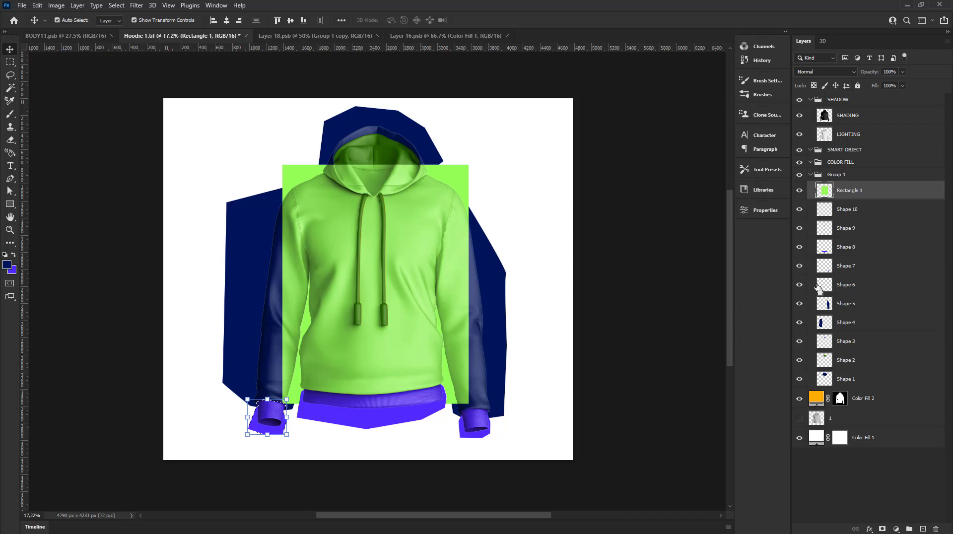
pyautogui.keyDown('ctrl'); pyautogui.click(830, 304); pyautogui.keyUp('ctrl')
pyautogui.press('Delete')
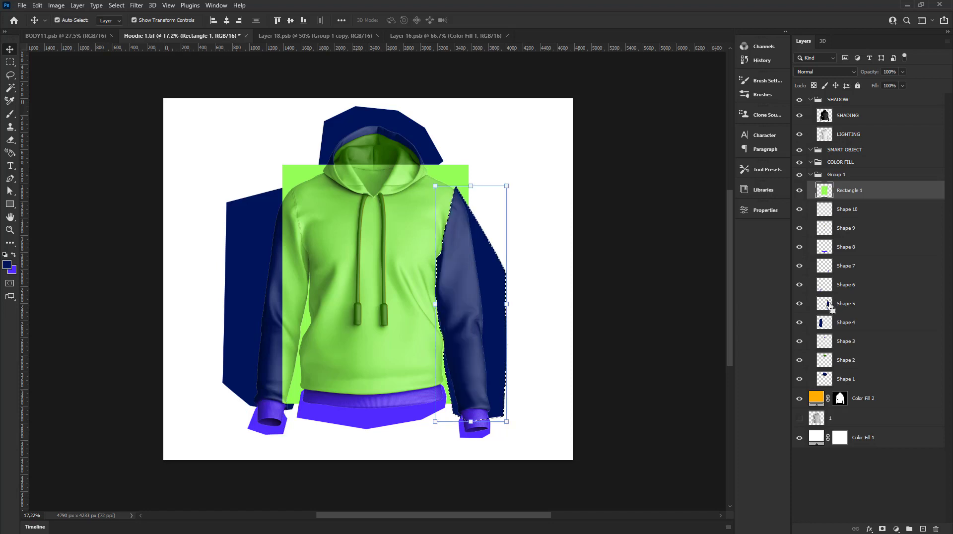
pyautogui.keyDown('ctrl'); pyautogui.click(828, 323); pyautogui.keyUp('ctrl')
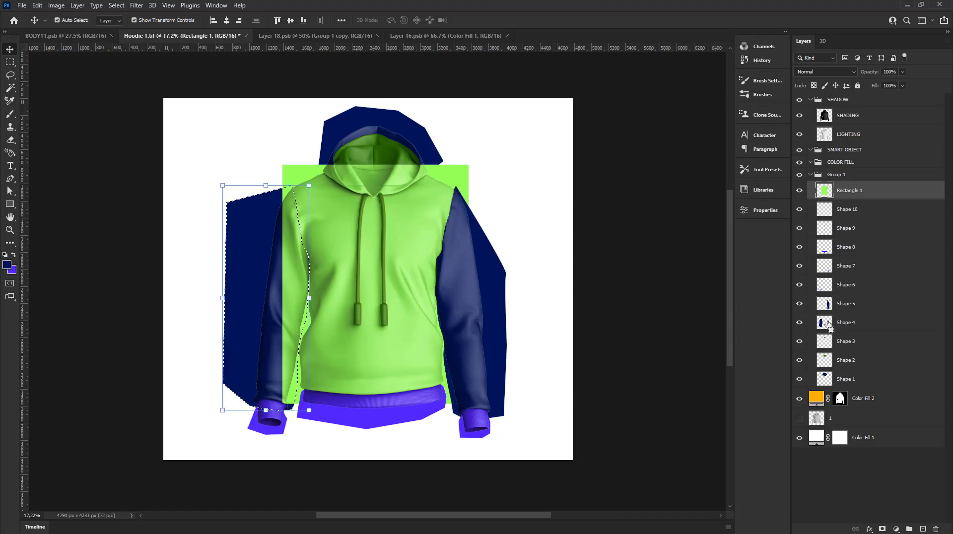
pyautogui.press('Delete')
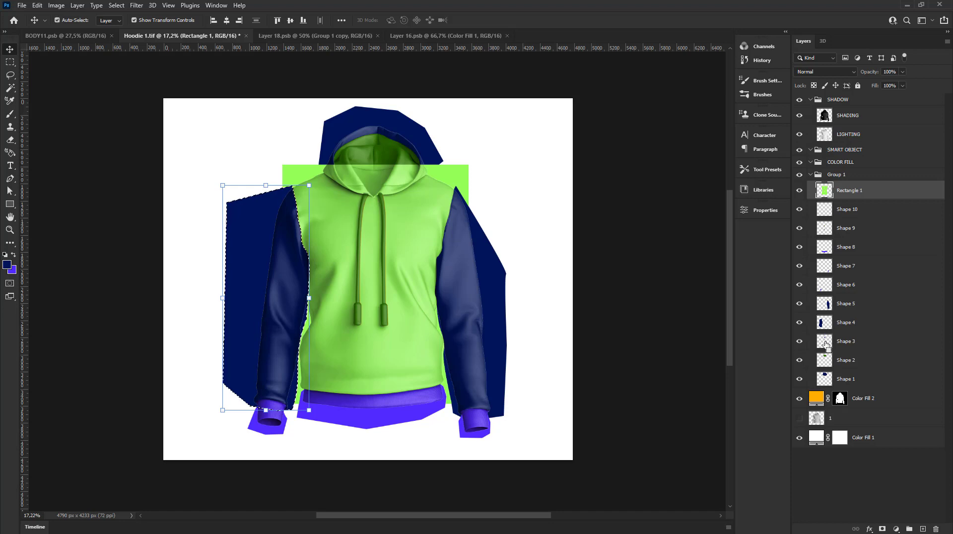
# Step: Delete the green from the neckline triangle, inner hood and whole hood, then deselect
pyautogui.keyDown('ctrl'); pyautogui.click(826, 342); pyautogui.keyUp('ctrl')
pyautogui.press('Delete')
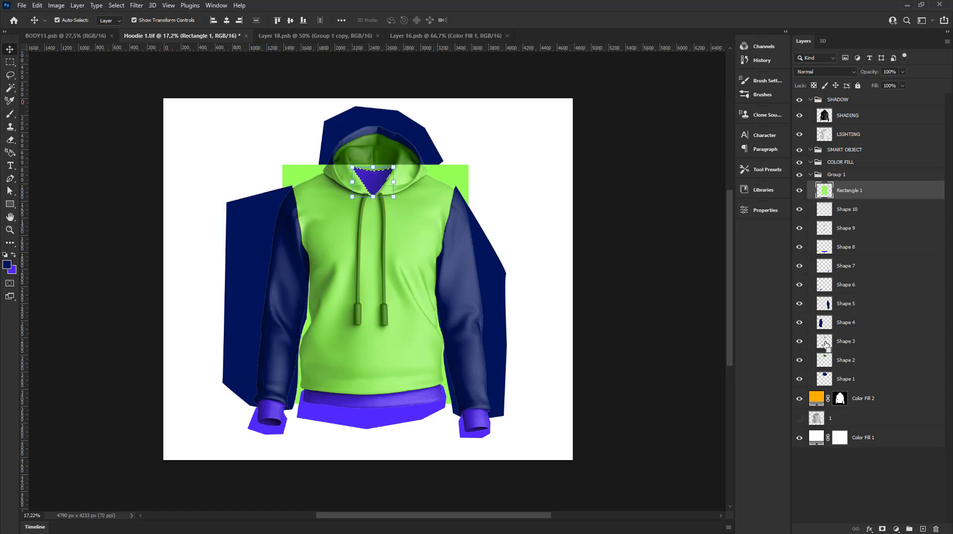
pyautogui.keyDown('ctrl'); pyautogui.click(826, 360); pyautogui.keyUp('ctrl')
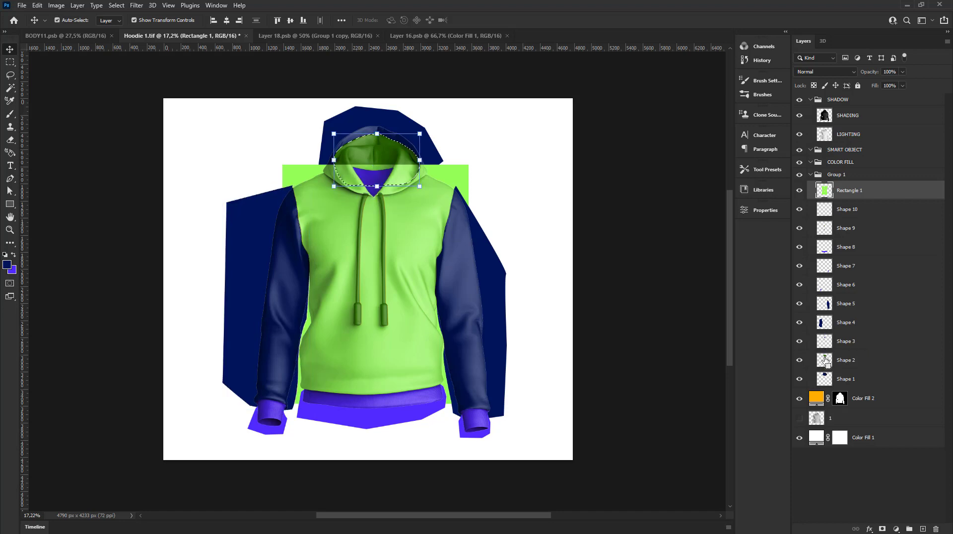
pyautogui.press('Delete')
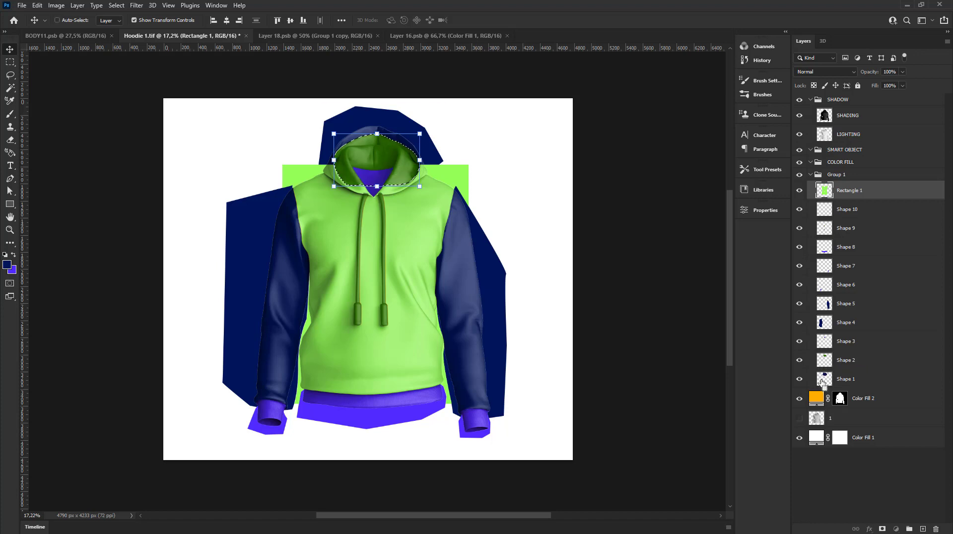
pyautogui.keyDown('ctrl'); pyautogui.click(825, 378); pyautogui.keyUp('ctrl')
pyautogui.press('Delete')
pyautogui.hotkey('ctrl', 'd')
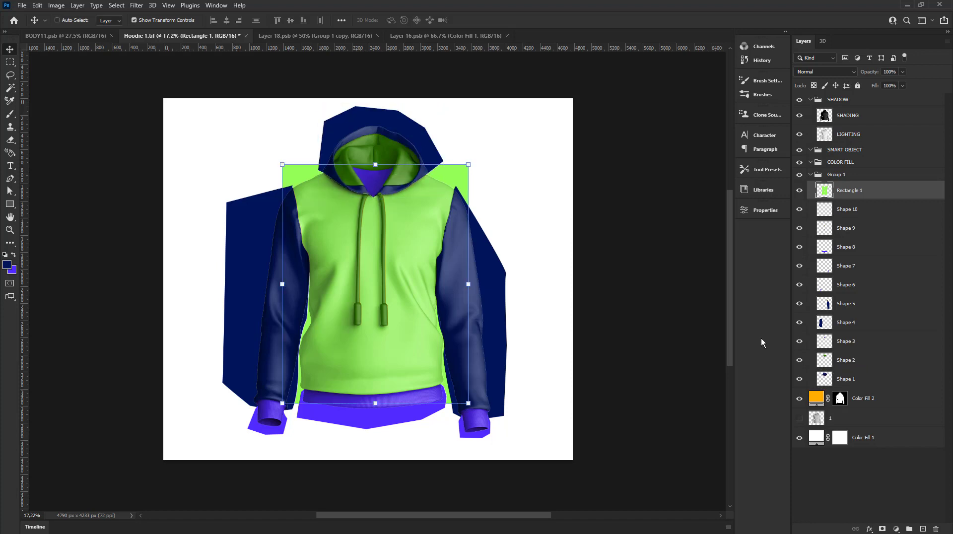
pyautogui.click(859, 380)
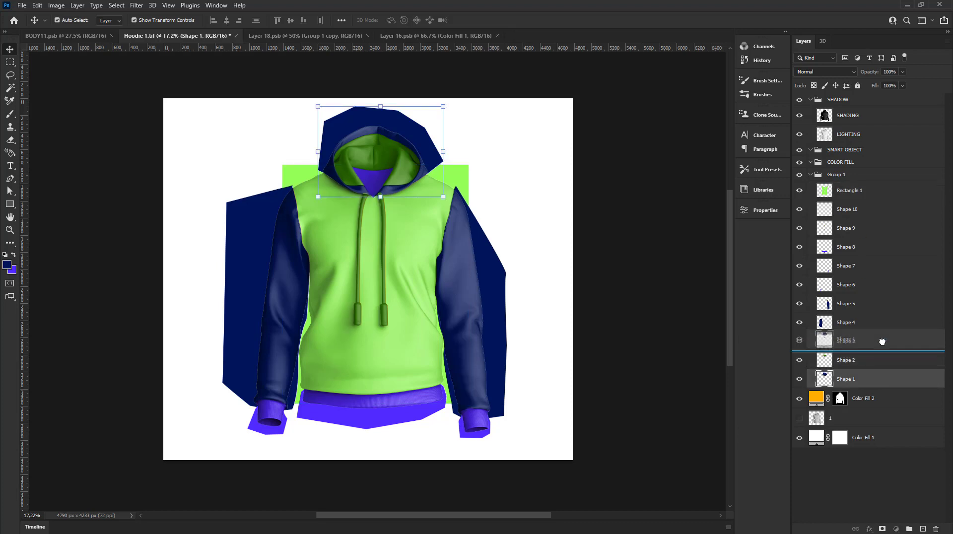
# Step: Move Shape 1 up and delete the navy hood fill inside the hood opening
pyautogui.moveTo(882, 385); pyautogui.dragTo(882, 336)
pyautogui.scroll(2, 517, 236)
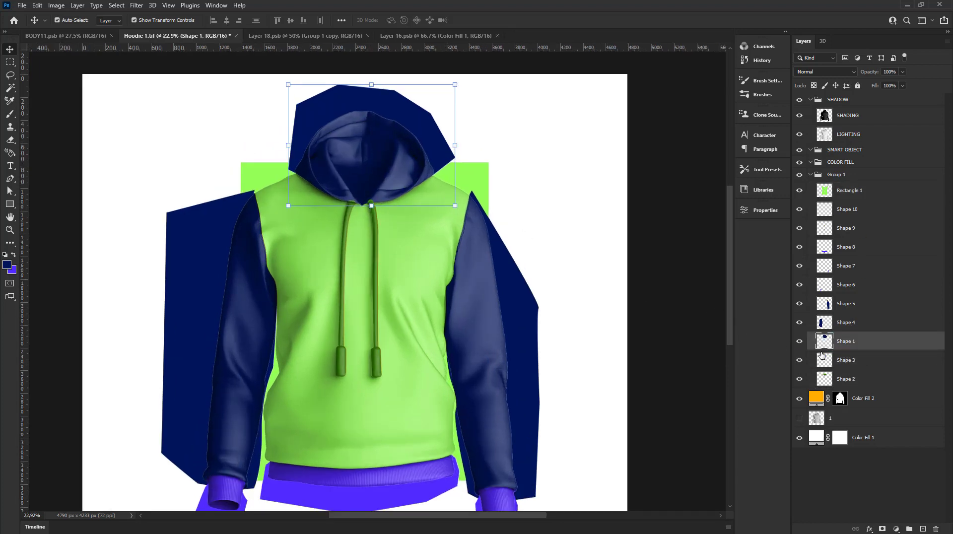
pyautogui.hotkey('ctrl', 'z')
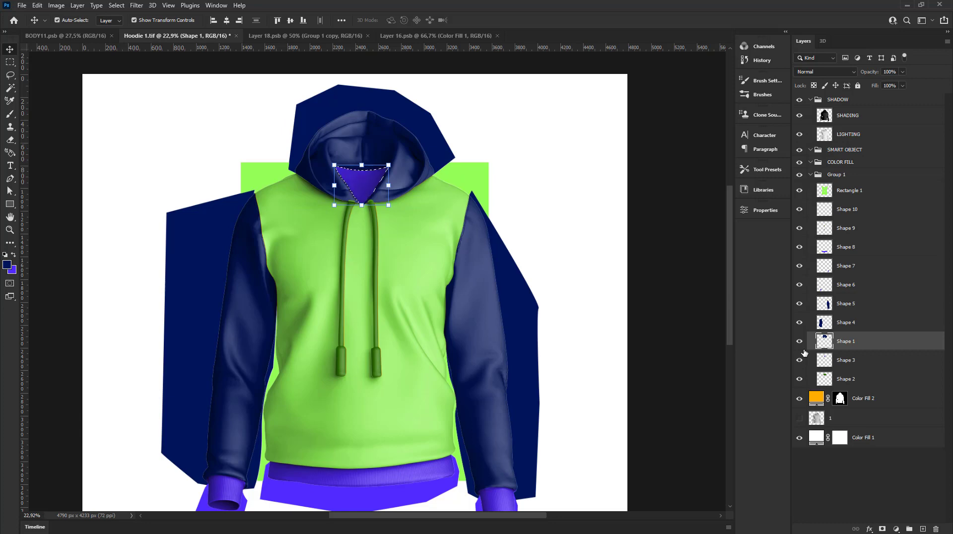
pyautogui.hotkey('ctrl', 'z')
pyautogui.scroll(4, 352, 160)
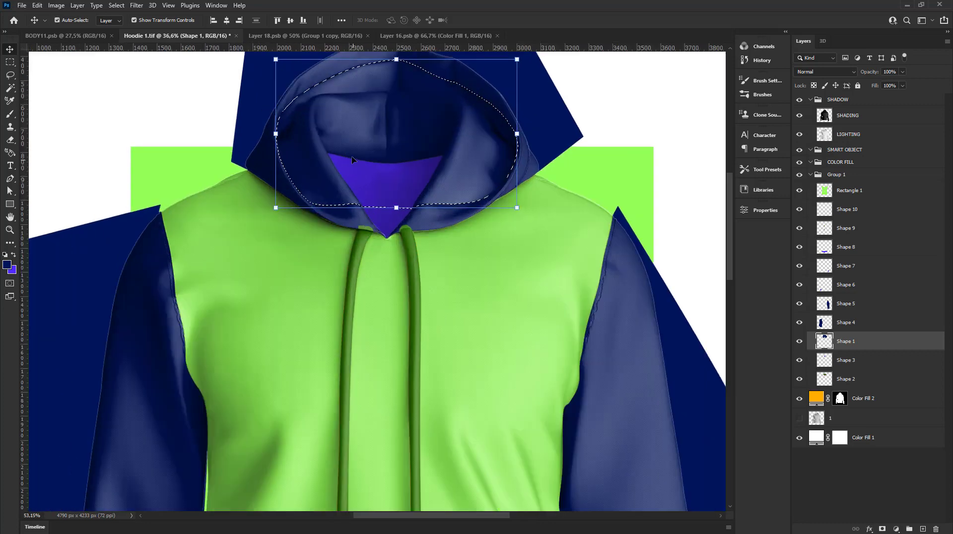
pyautogui.scroll(2, 352, 159)
pyautogui.press('Delete')
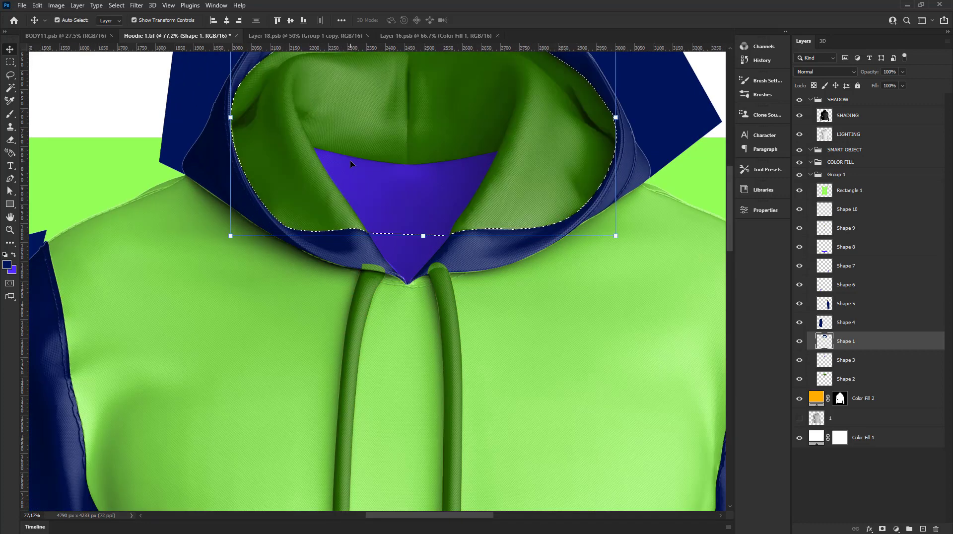
pyautogui.hotkey('ctrl', 'd')
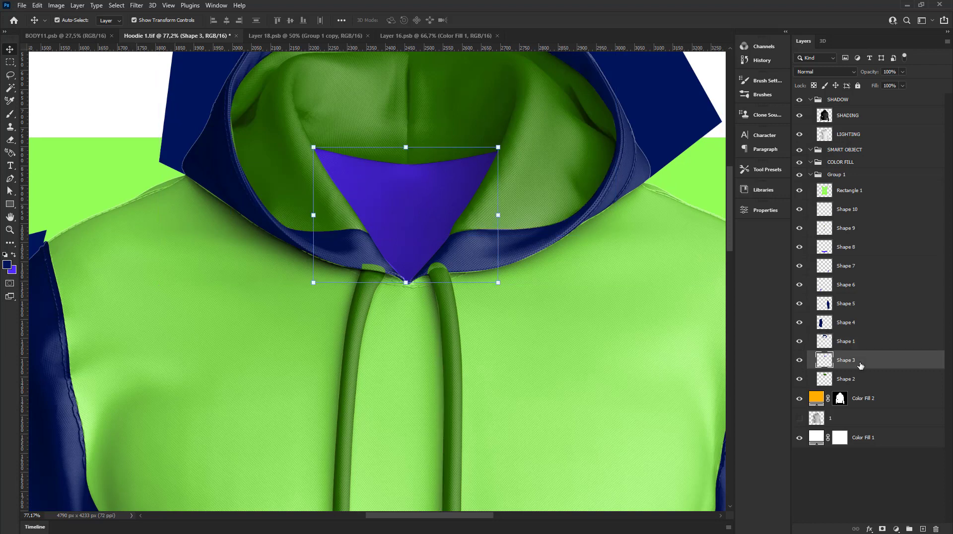
# Step: Keep Shape 3 below Shape 1 and cut the neckline triangle out of the hood lining
pyautogui.moveTo(858, 366); pyautogui.dragTo(855, 340)
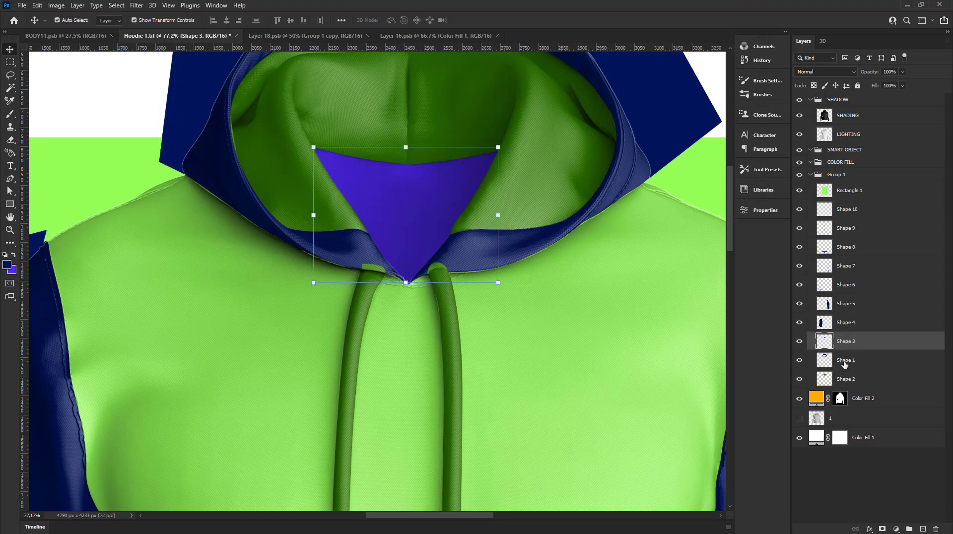
pyautogui.click(849, 363)
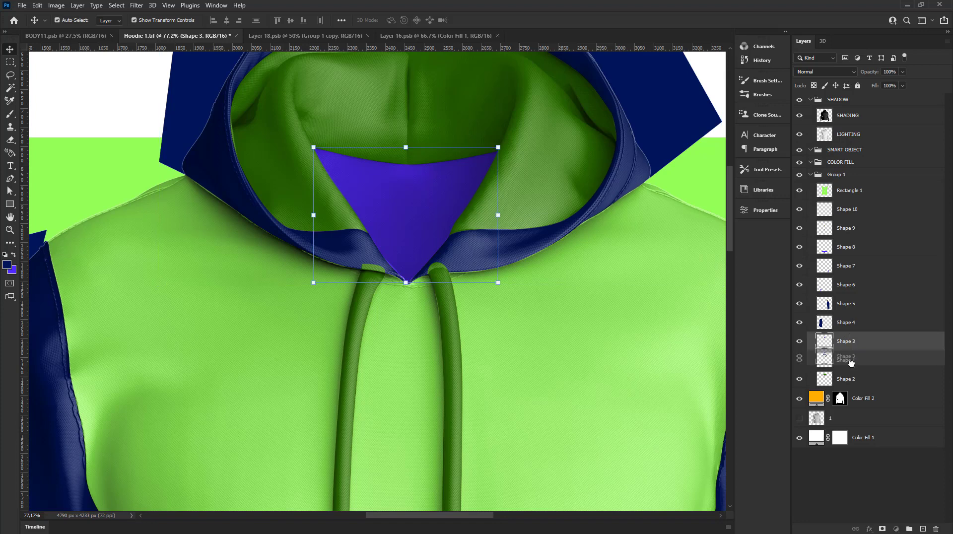
pyautogui.moveTo(849, 347)
pyautogui.mouseDown()
pyautogui.moveTo(851, 368)
pyautogui.moveTo(858, 360)
pyautogui.mouseUp()
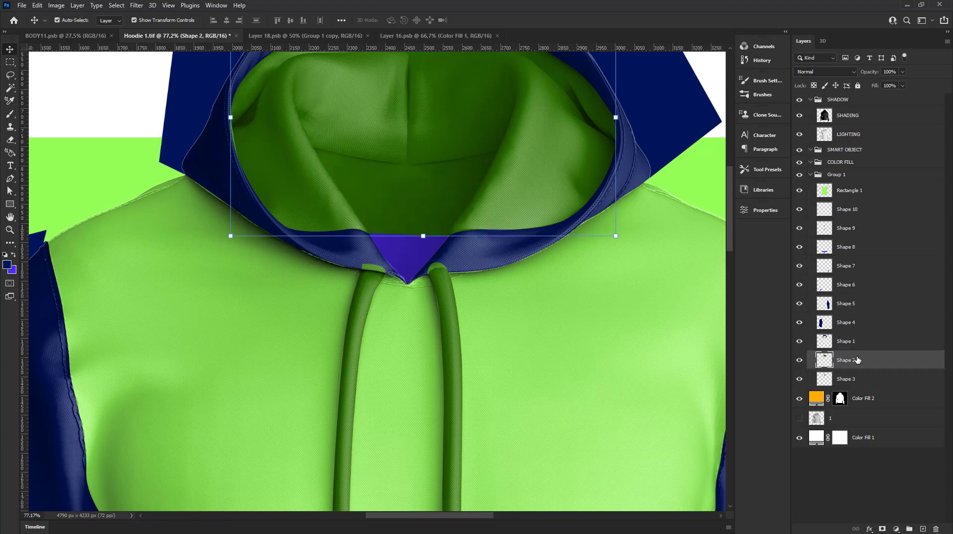
pyautogui.keyDown('ctrl'); pyautogui.click(824, 381); pyautogui.keyUp('ctrl')
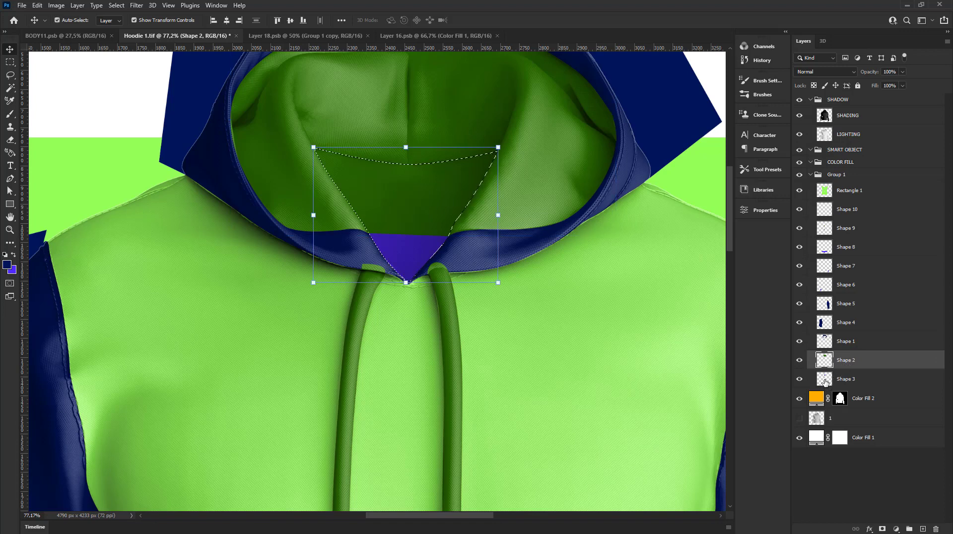
pyautogui.press('Delete')
pyautogui.scroll(-5, 416, 206)
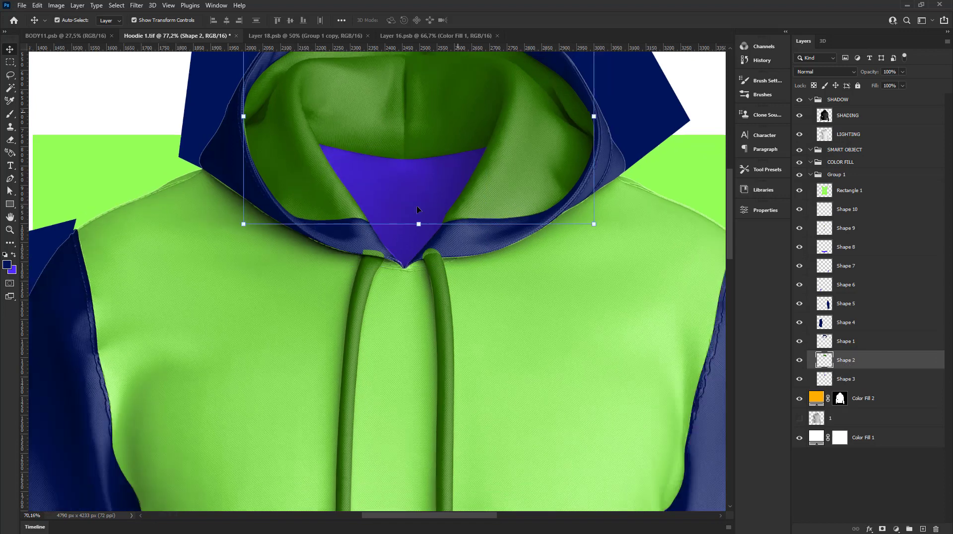
pyautogui.scroll(-2, 497, 234)
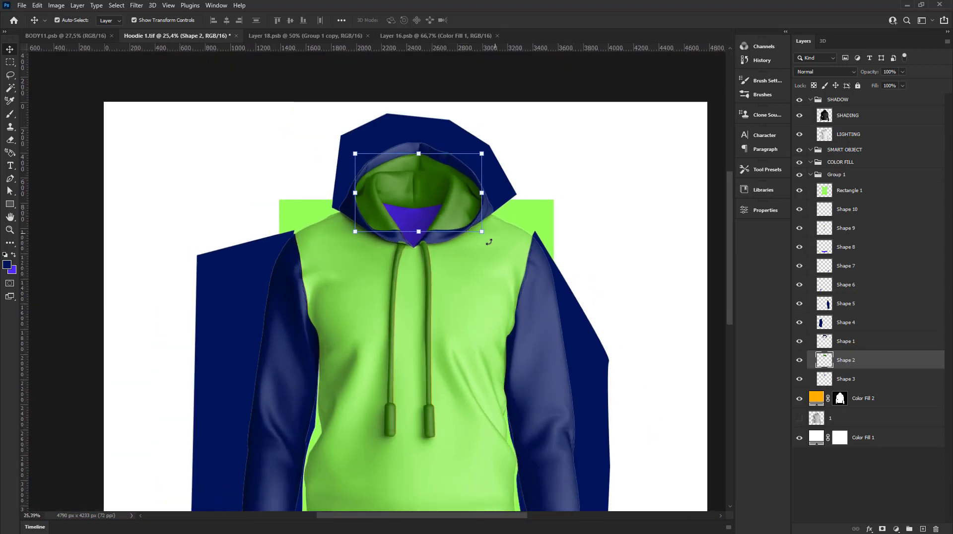
pyautogui.moveTo(512, 307); pyautogui.dragTo(485, 223)
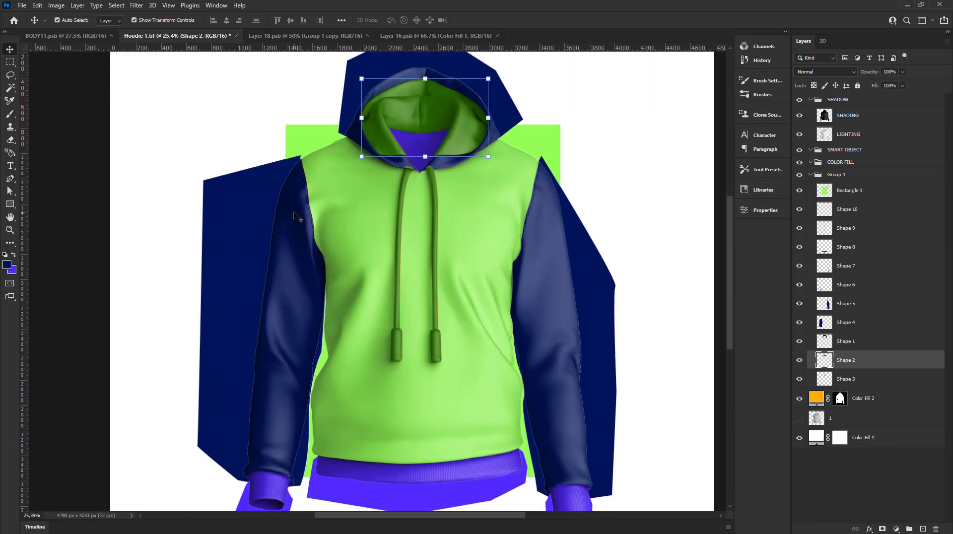
pyautogui.scroll(-1, 485, 223)
# Step: Check the Shape 9 and Shape 10 drawstrings against the collar and hood lining selections
pyautogui.click(831, 231)
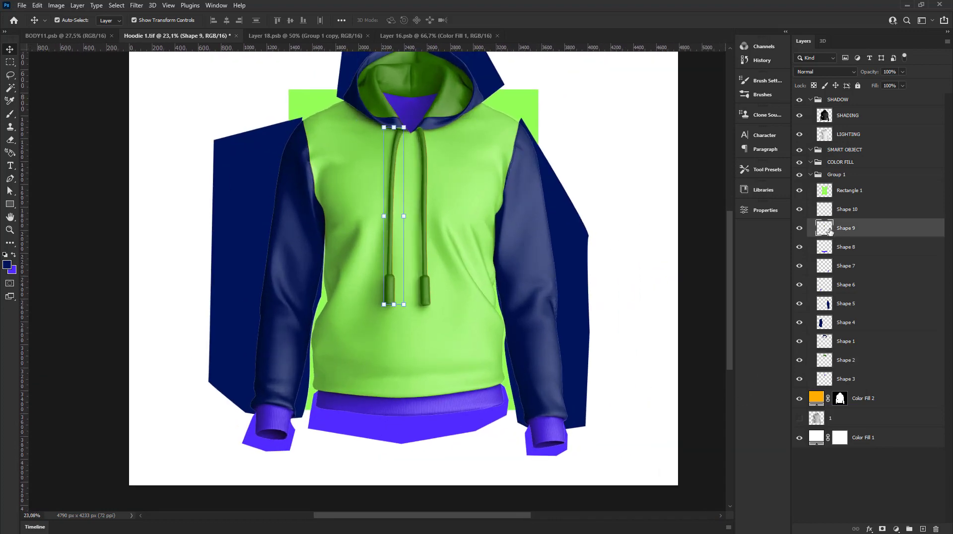
pyautogui.scroll(5, 532, 167)
pyautogui.scroll(3, 521, 155)
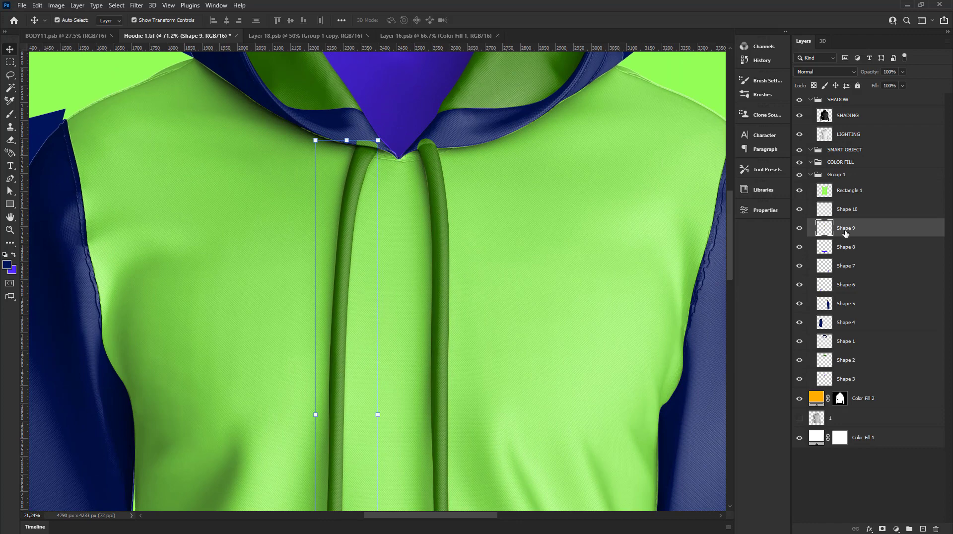
pyautogui.keyDown('ctrl'); pyautogui.click(826, 341); pyautogui.keyUp('ctrl')
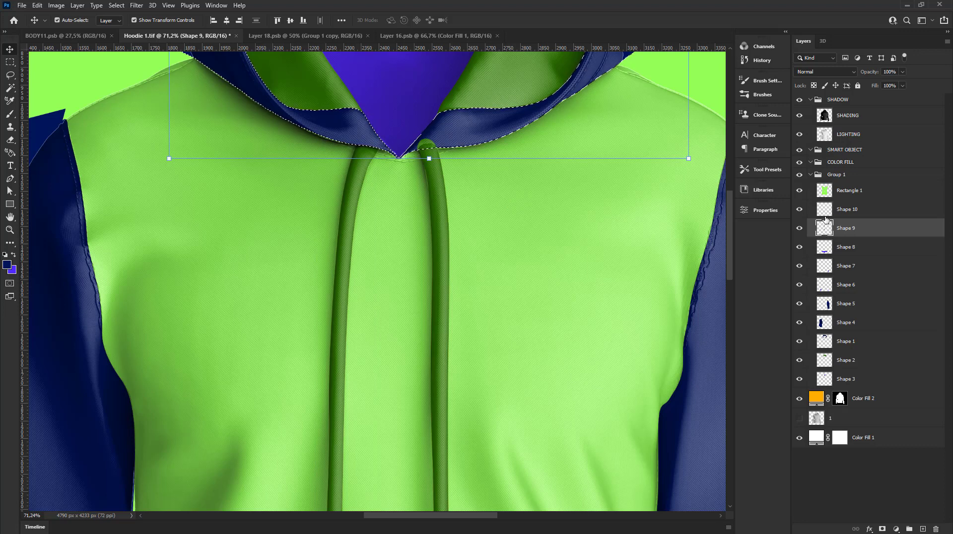
pyautogui.hotkey('ctrl', 'd')
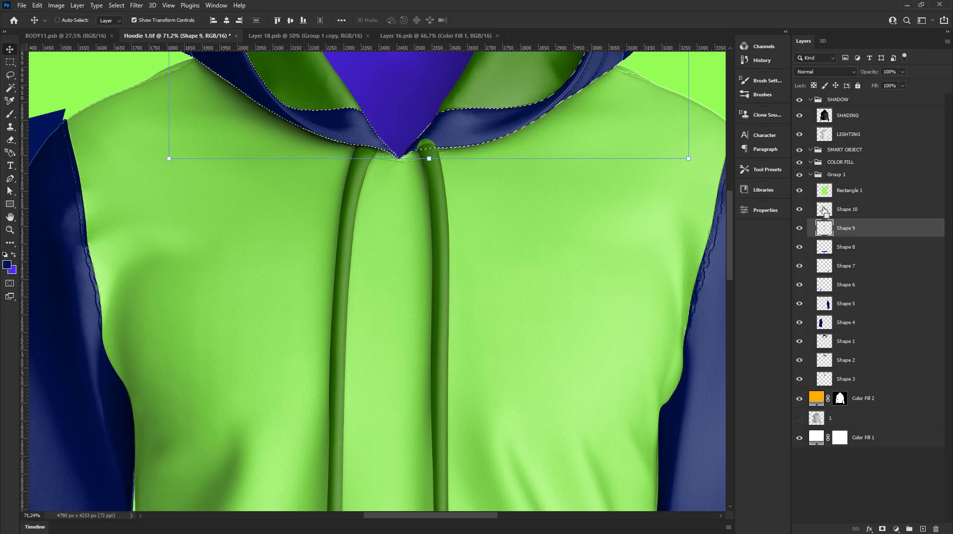
pyautogui.click(825, 212)
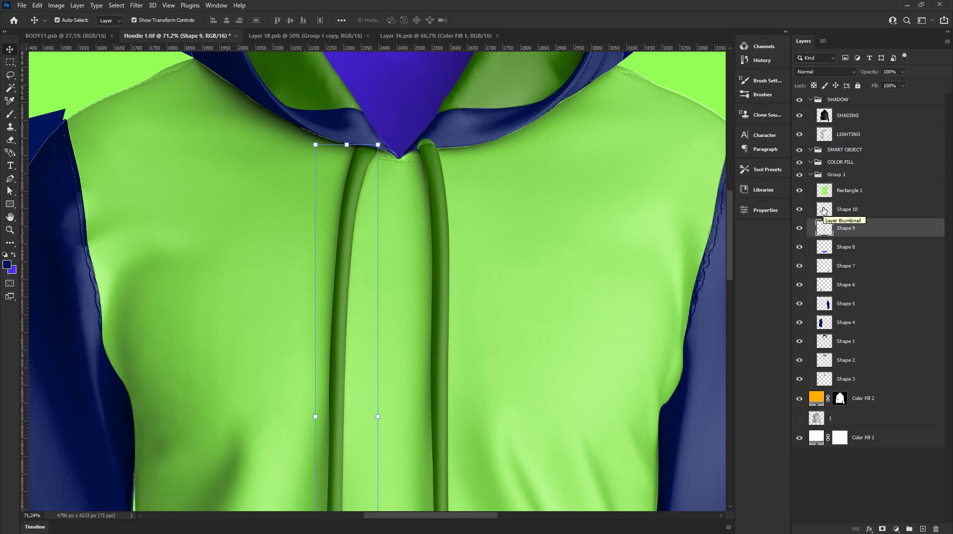
pyautogui.keyDown('ctrl'); pyautogui.click(824, 341); pyautogui.keyUp('ctrl')
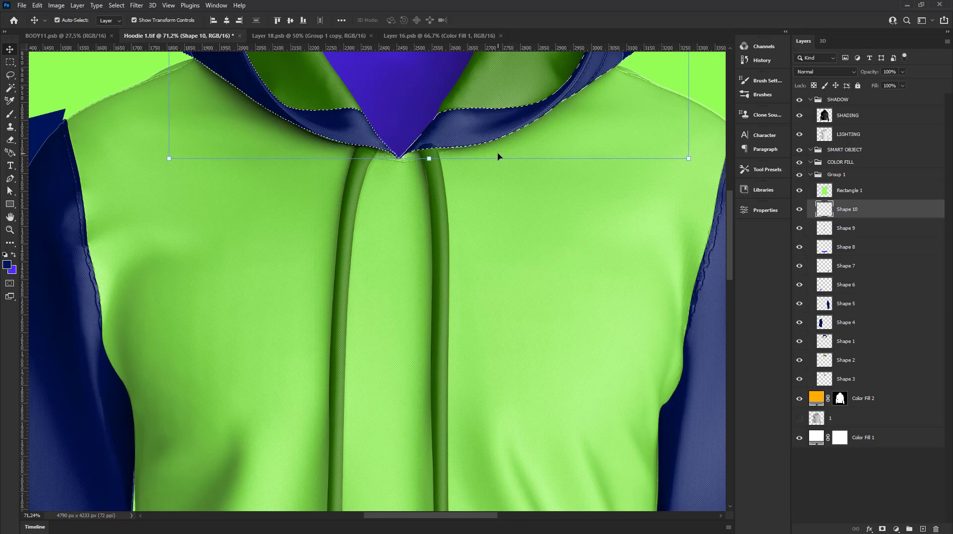
pyautogui.press('ctrl')
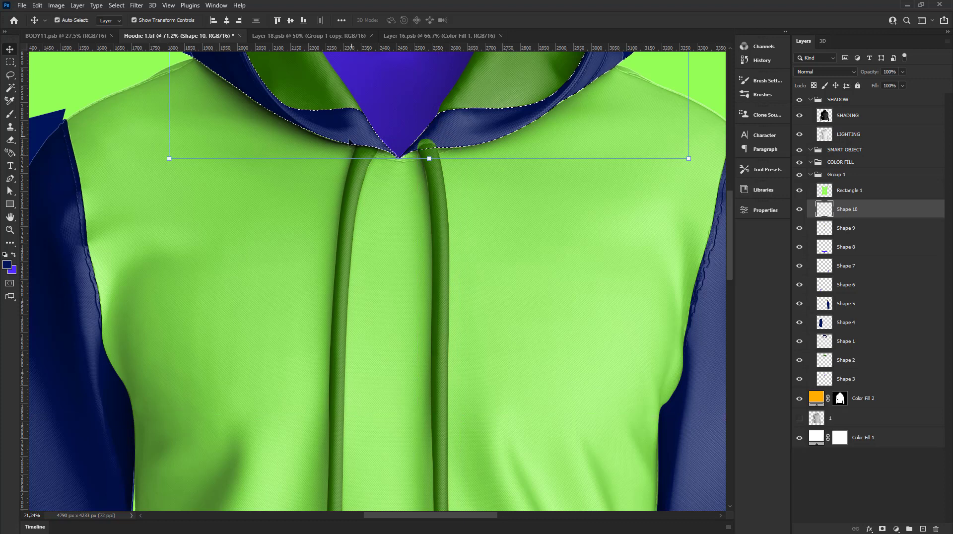
pyautogui.scroll(3, 350, 143)
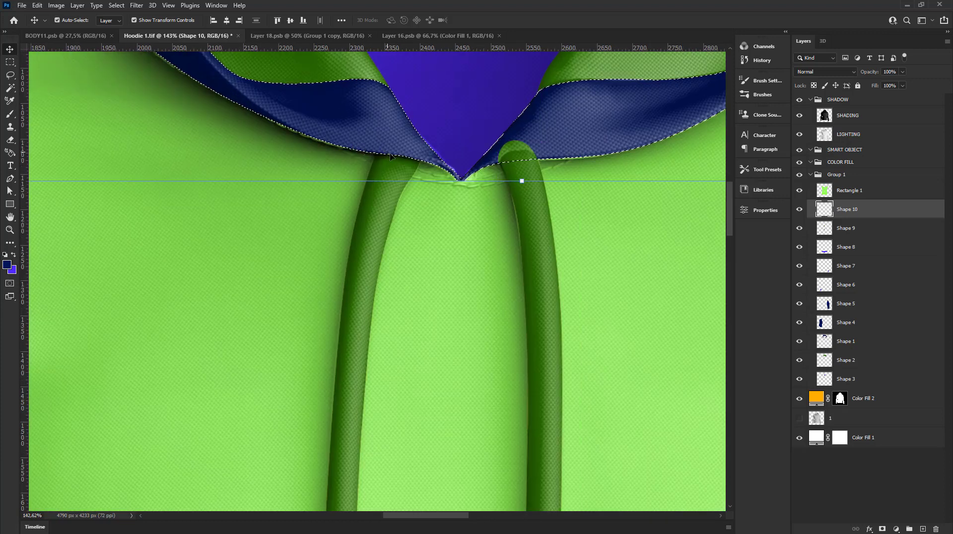
pyautogui.hotkey('ctrl', 'd')
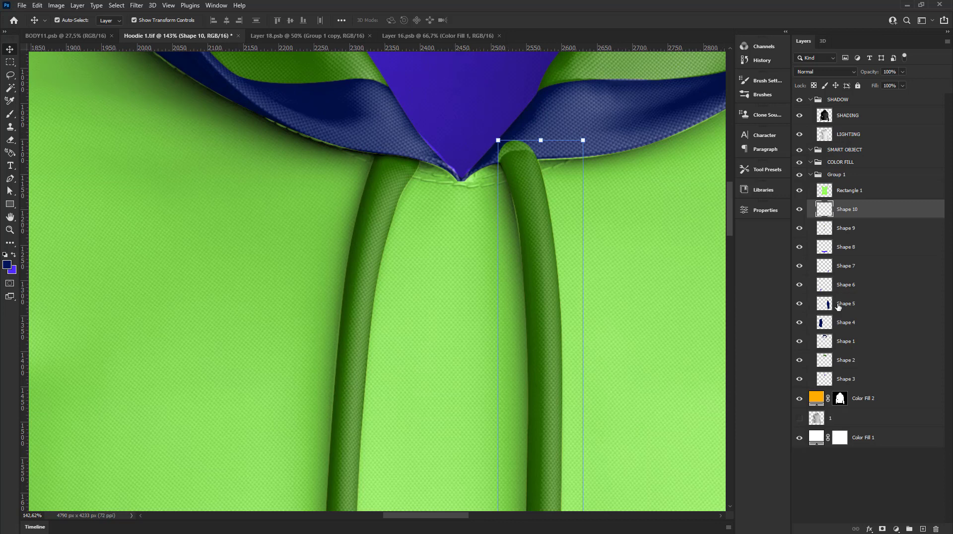
# Step: Load the hood collar selection on Shape 10, reset colours to black and white, and zoom out
pyautogui.click(827, 363)
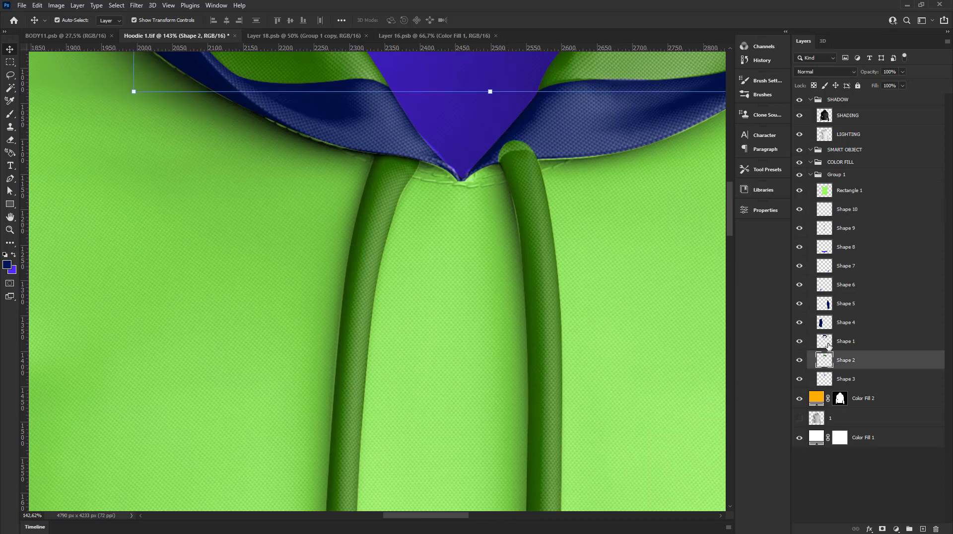
pyautogui.click(824, 335)
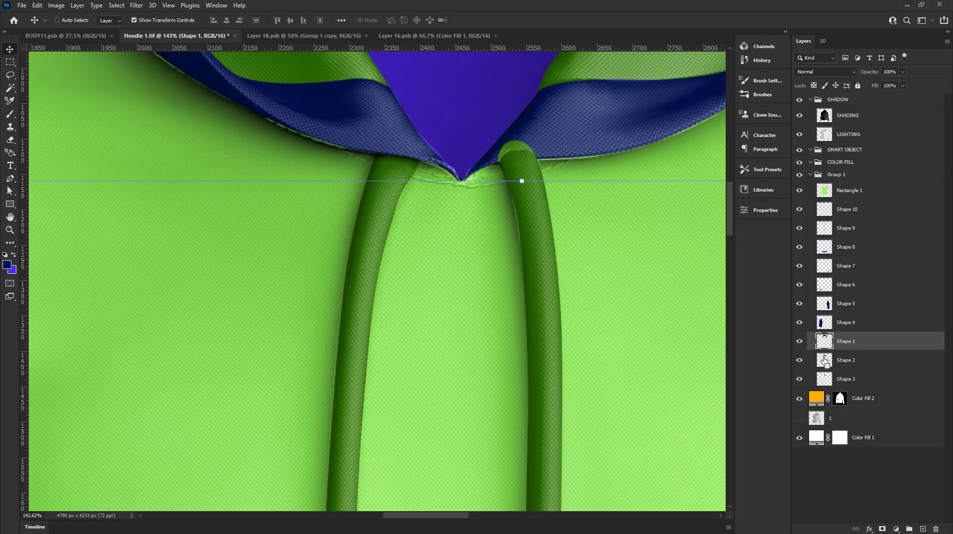
pyautogui.keyDown('ctrl'); pyautogui.click(825, 227); pyautogui.keyUp('ctrl')
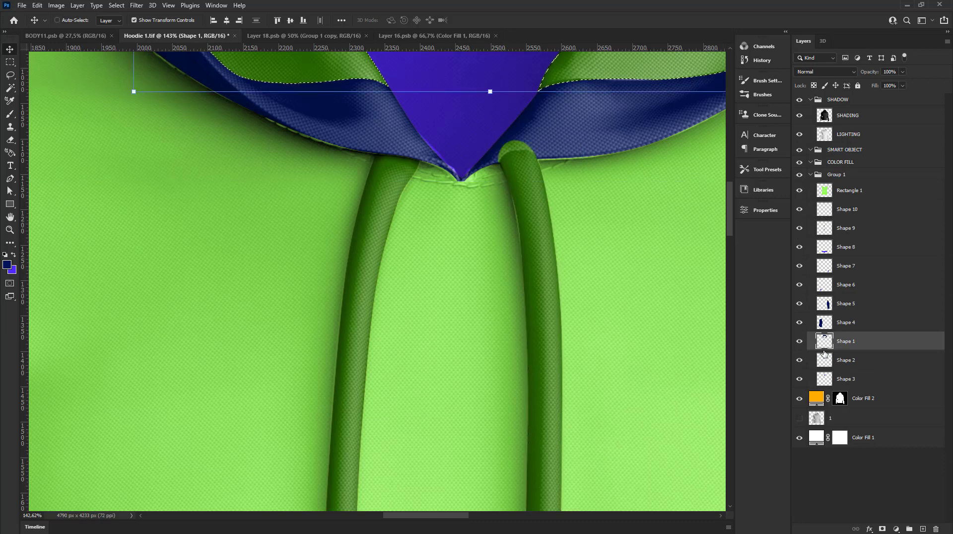
pyautogui.hotkey('ctrl', 'd')
pyautogui.click(824, 217)
pyautogui.keyDown('ctrl'); pyautogui.click(825, 339); pyautogui.keyUp('ctrl')
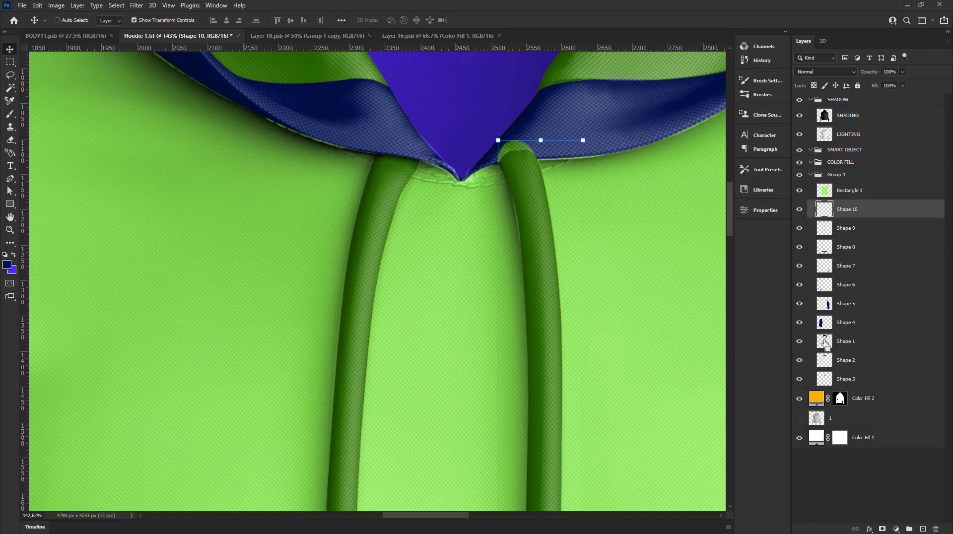
pyautogui.press('d')
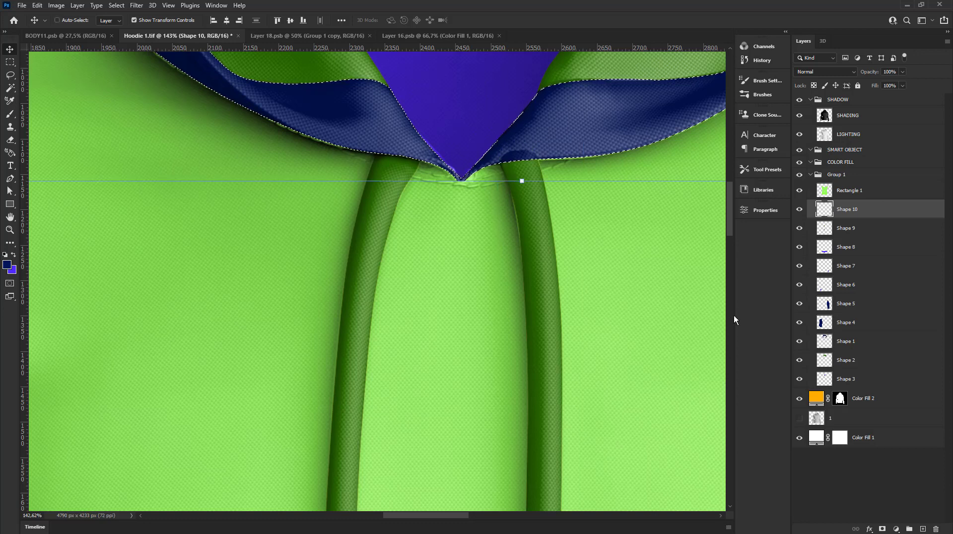
pyautogui.scroll(-1, 241, 184)
pyautogui.scroll(-1, 245, 166)
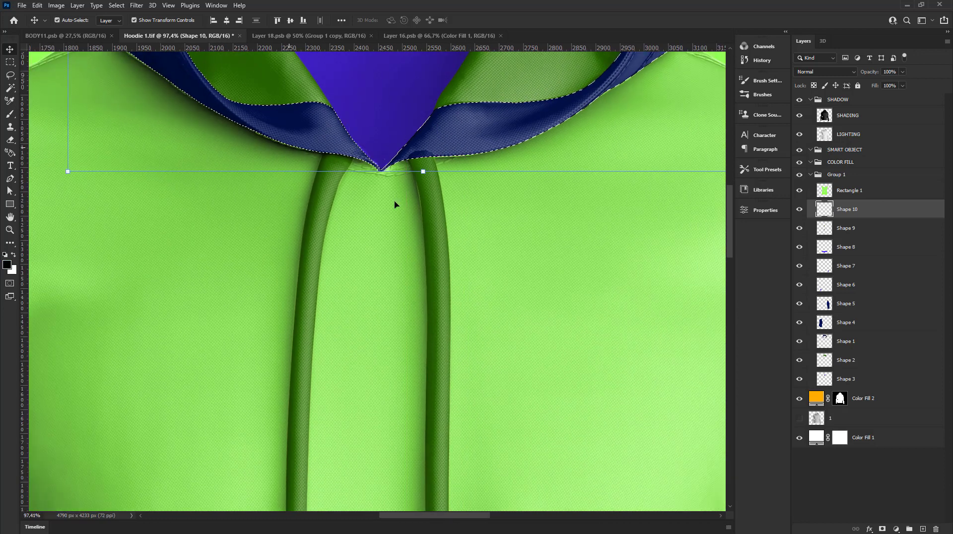
pyautogui.scroll(-7, 395, 204)
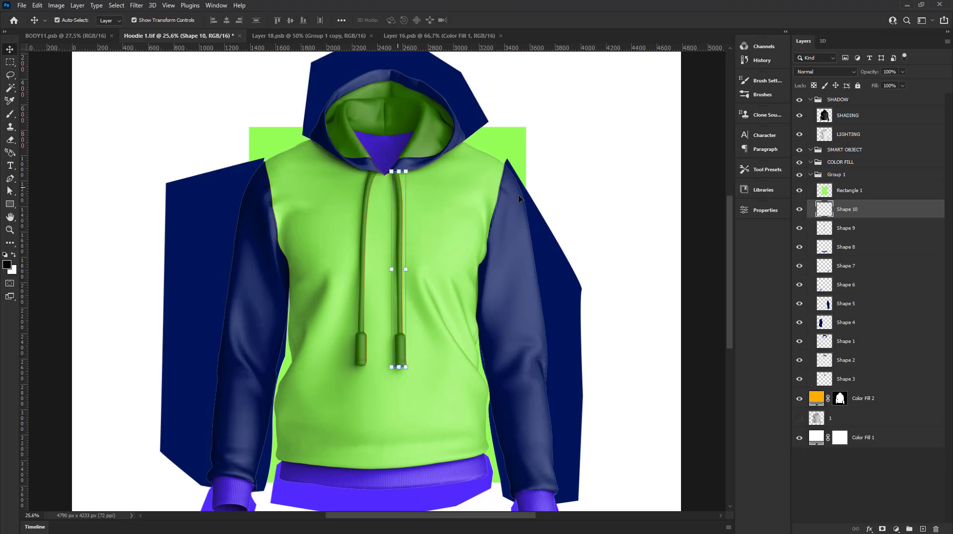
# Step: Inspect the hoodie's lower half by test-moving the left cuff shape, then undo it
pyautogui.scroll(-1, 594, 205)
pyautogui.click(623, 214)
pyautogui.scroll(1, 426, 255)
pyautogui.scroll(2, 362, 281)
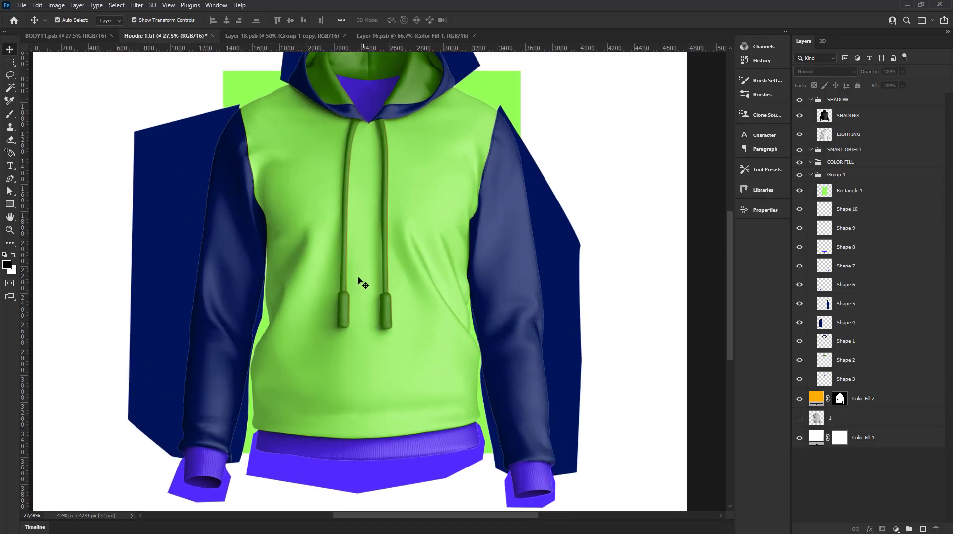
pyautogui.moveTo(338, 232); pyautogui.dragTo(423, 190)
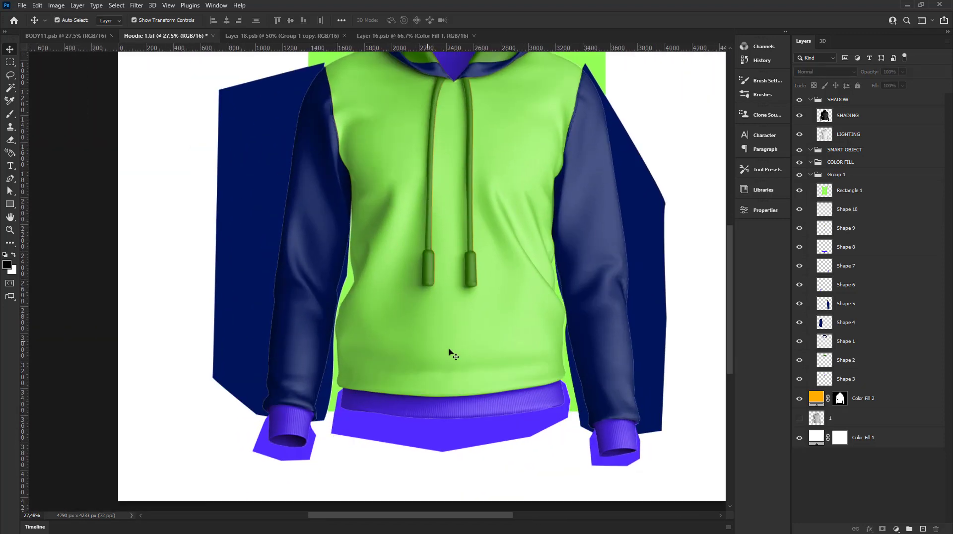
pyautogui.click(293, 459)
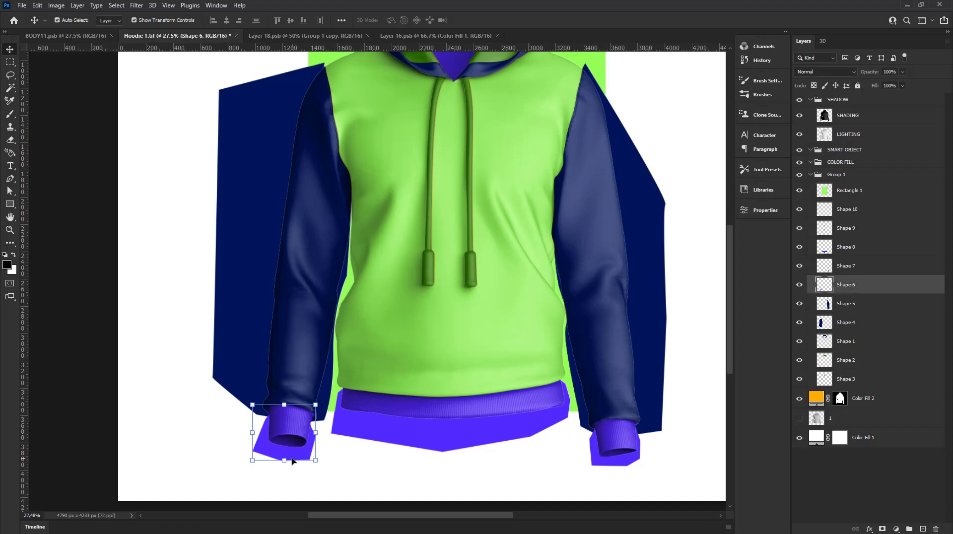
pyautogui.moveTo(295, 456); pyautogui.dragTo(256, 464)
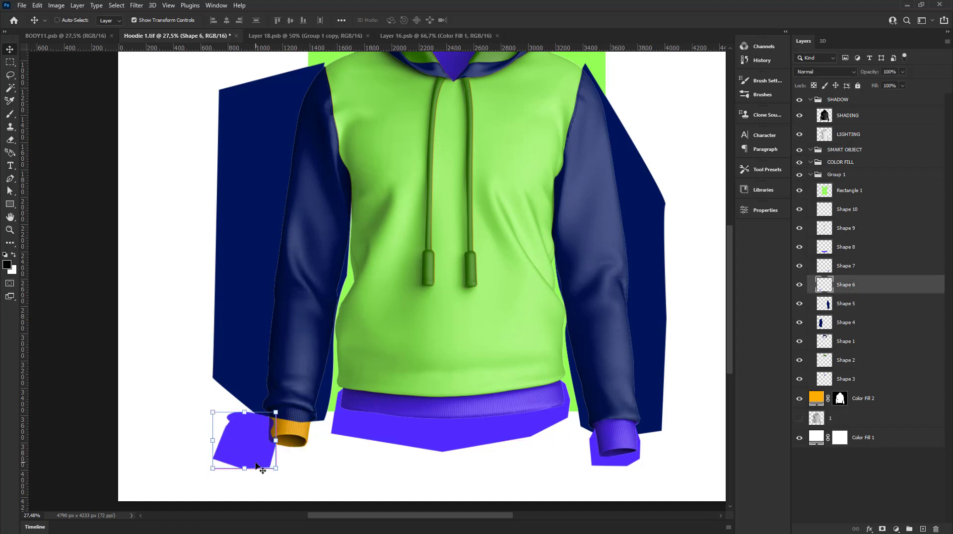
pyautogui.hotkey('ctrl', 'z')
pyautogui.hotkey('ctrl', '-')
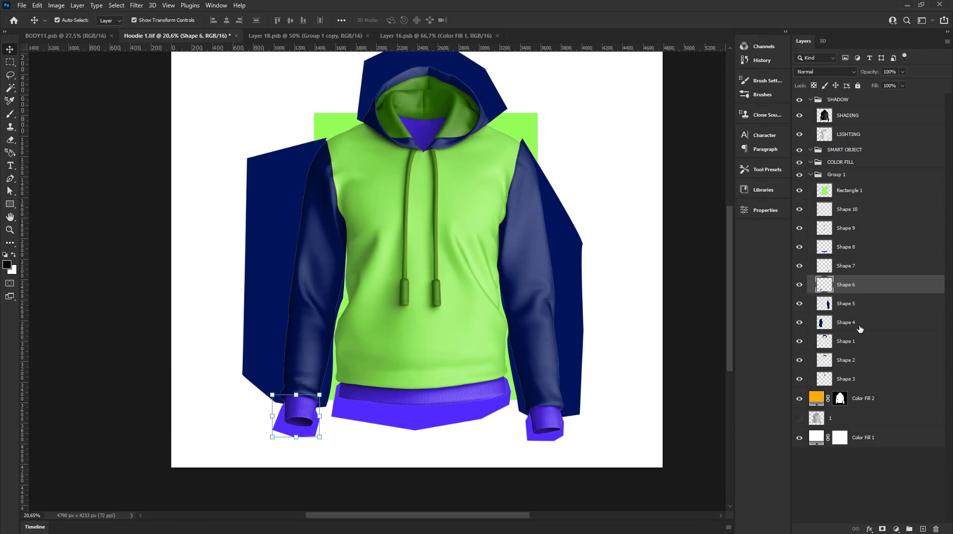
# Step: Move cuff layers Shape 7 and Shape 6 below the Shape 4 sleeve layer
pyautogui.click(826, 270)
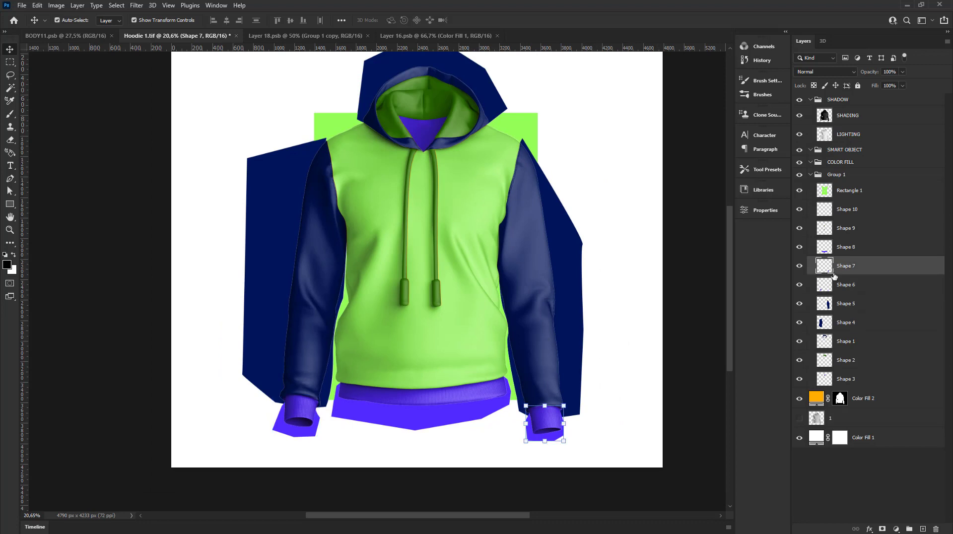
pyautogui.keyDown('shift'); pyautogui.click(845, 288); pyautogui.keyUp('shift')
pyautogui.moveTo(871, 291); pyautogui.dragTo(873, 332)
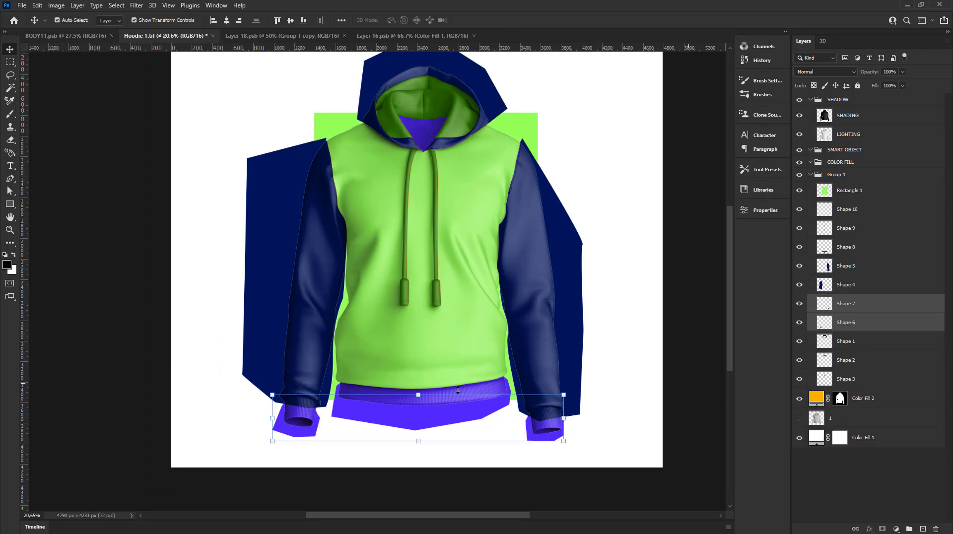
pyautogui.scroll(1, 382, 396)
pyautogui.scroll(1, 382, 397)
# Step: Load the sleeve and cuff outlines as selections to check their shapes, clearing each afterward
pyautogui.click(830, 330)
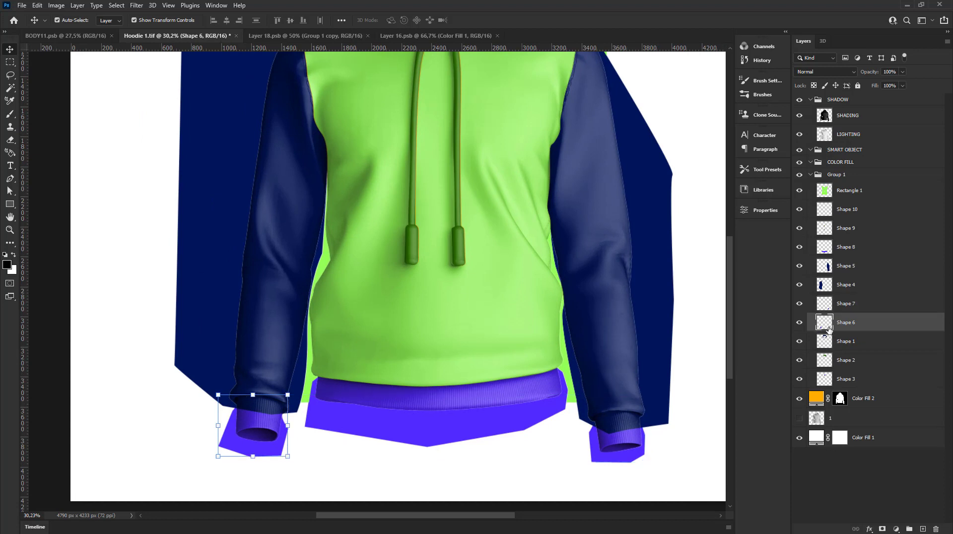
pyautogui.keyDown('ctrl'); pyautogui.click(817, 286); pyautogui.keyUp('ctrl')
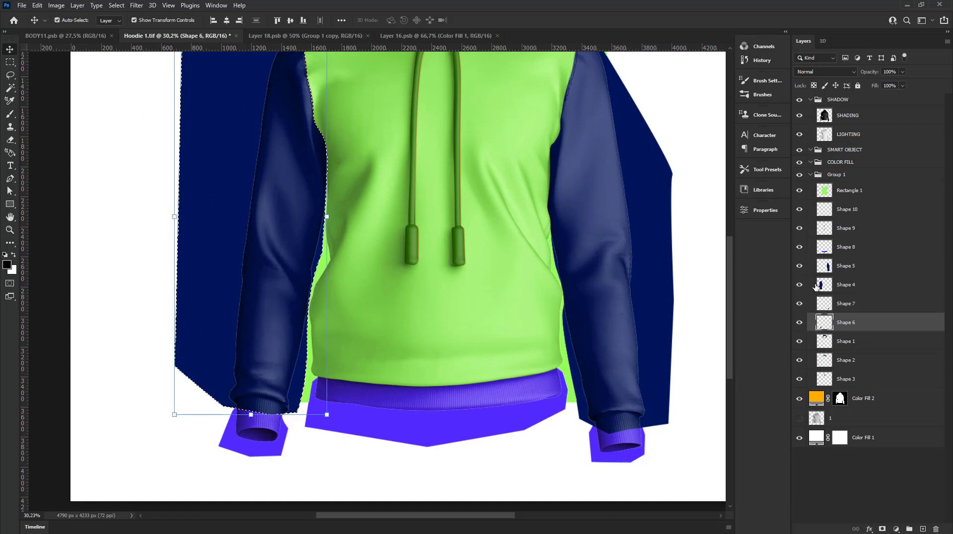
pyautogui.hotkey('ctrl', 'd')
pyautogui.click(818, 287)
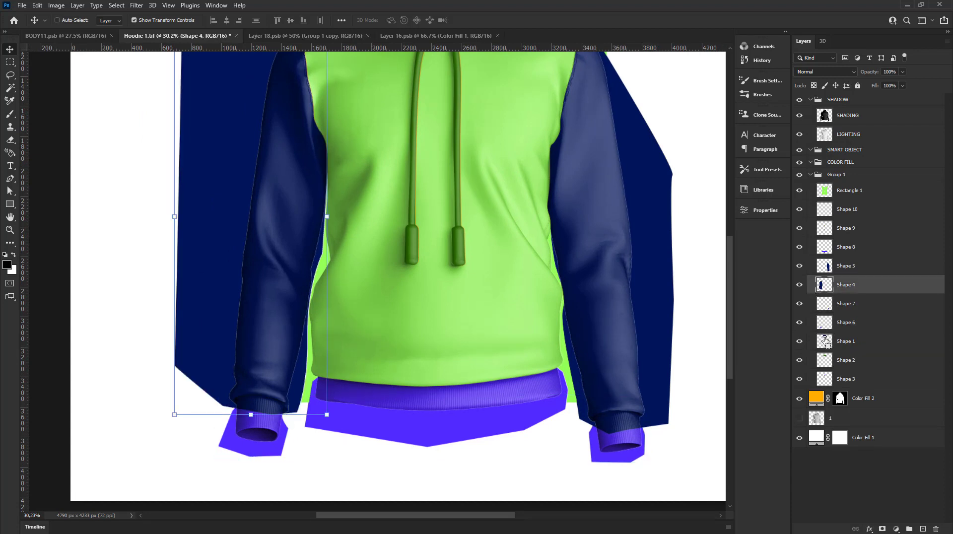
pyautogui.keyDown('ctrl'); pyautogui.click(826, 327); pyautogui.keyUp('ctrl')
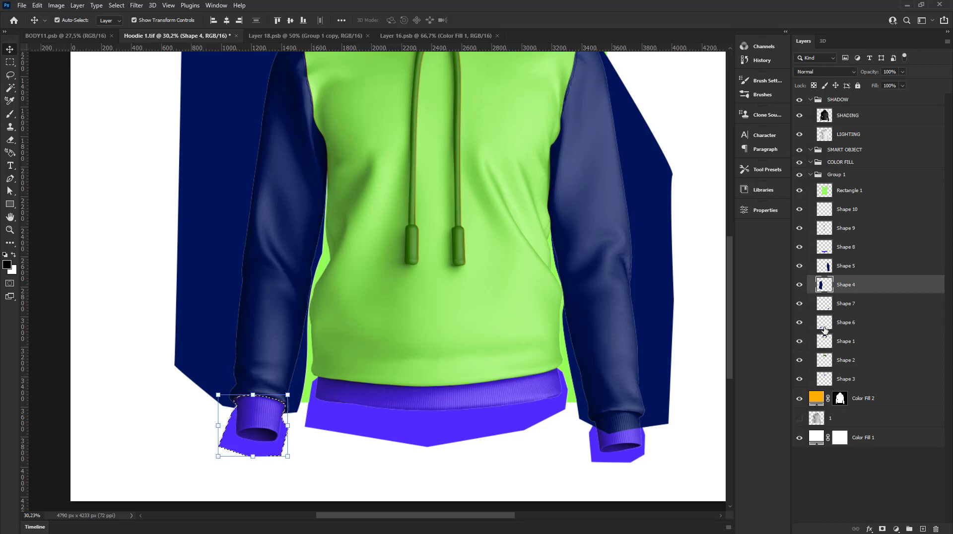
pyautogui.hotkey('ctrl', 'd')
pyautogui.click(831, 264)
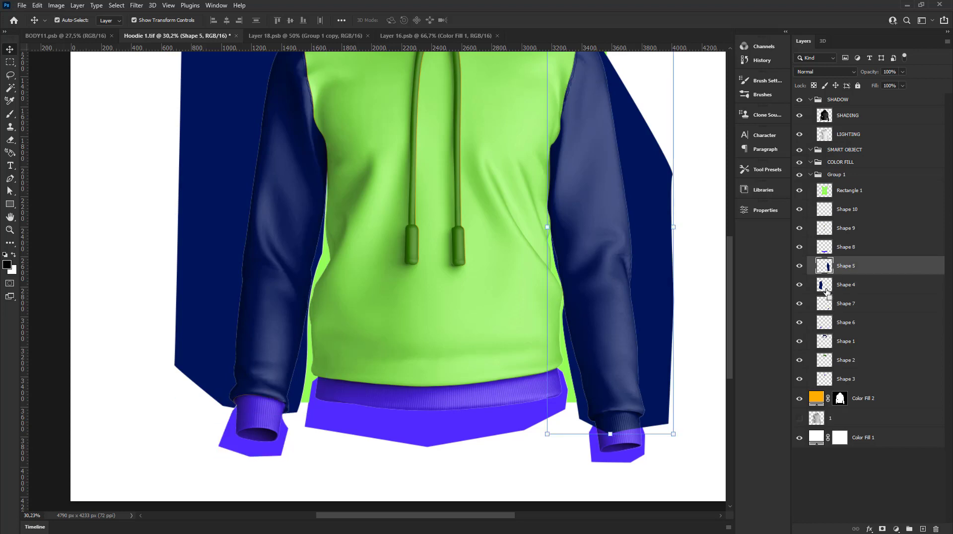
pyautogui.keyDown('ctrl'); pyautogui.click(823, 305); pyautogui.keyUp('ctrl')
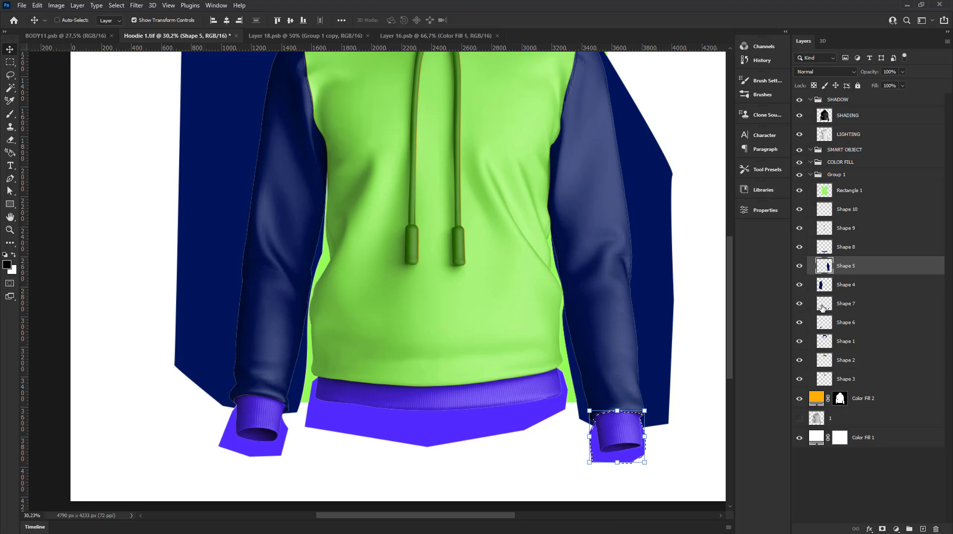
pyautogui.hotkey('ctrl', 'd')
pyautogui.hotkey('ctrl', '0')
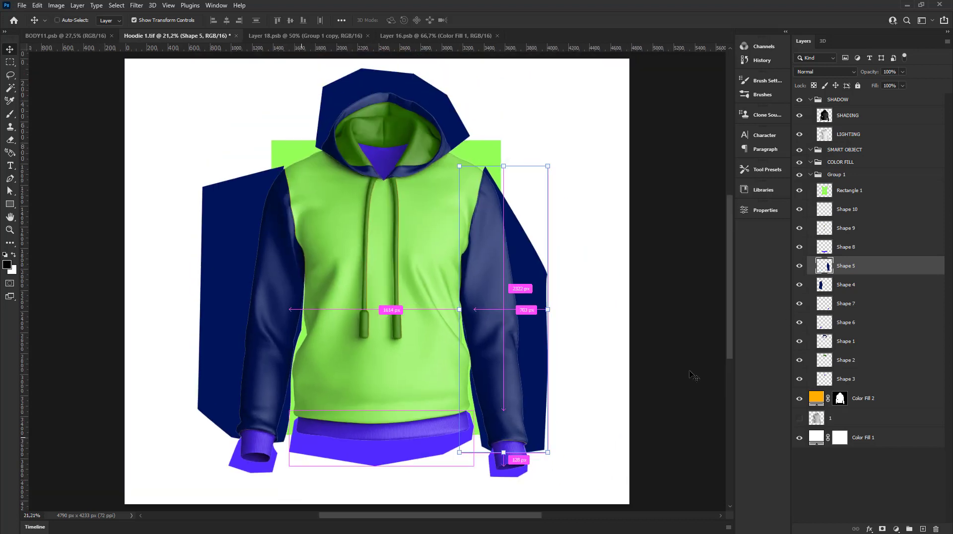
pyautogui.click(815, 190)
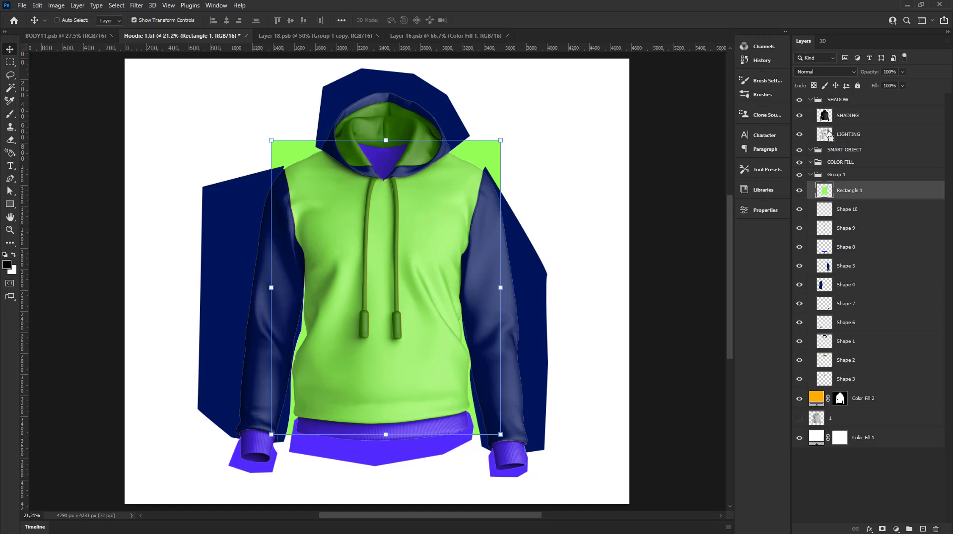
# Step: Delete the green Rectangle 1 fill lying outside the hoodie outline
pyautogui.keyDown('ctrl'); pyautogui.click(824, 134); pyautogui.keyUp('ctrl')
pyautogui.press('m')
pyautogui.rightClick(444, 204)
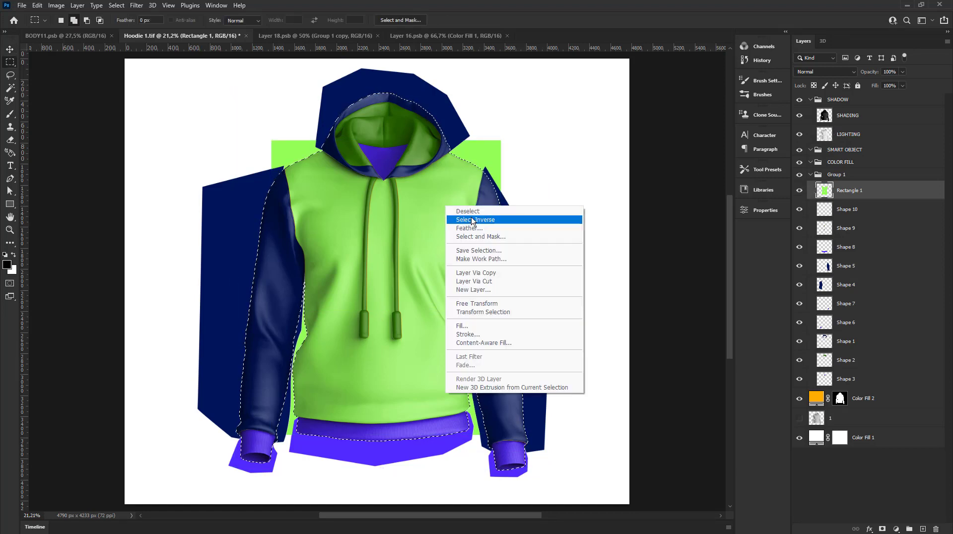
pyautogui.click(461, 217)
pyautogui.press('Delete')
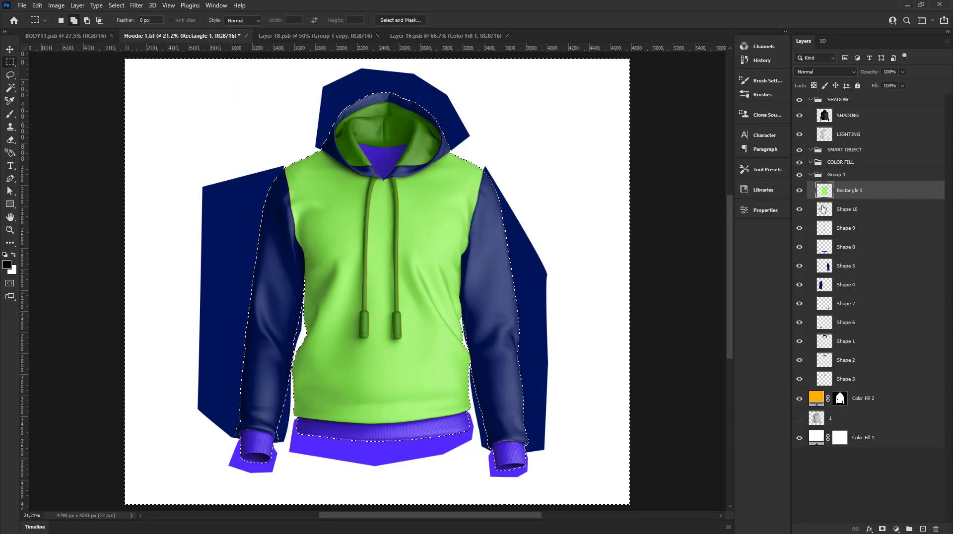
# Step: Clear the overflow outside the hoodie from Shape 8, Shape 5 and Shape 4
pyautogui.click(825, 209)
pyautogui.click(833, 231)
pyautogui.click(836, 249)
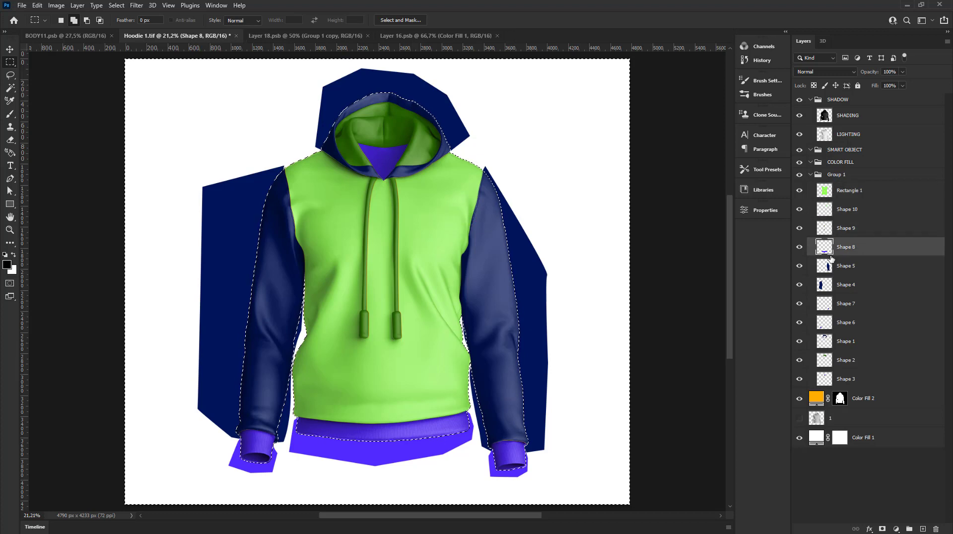
pyautogui.press('Delete')
pyautogui.click(838, 268)
pyautogui.press('Delete')
pyautogui.click(837, 286)
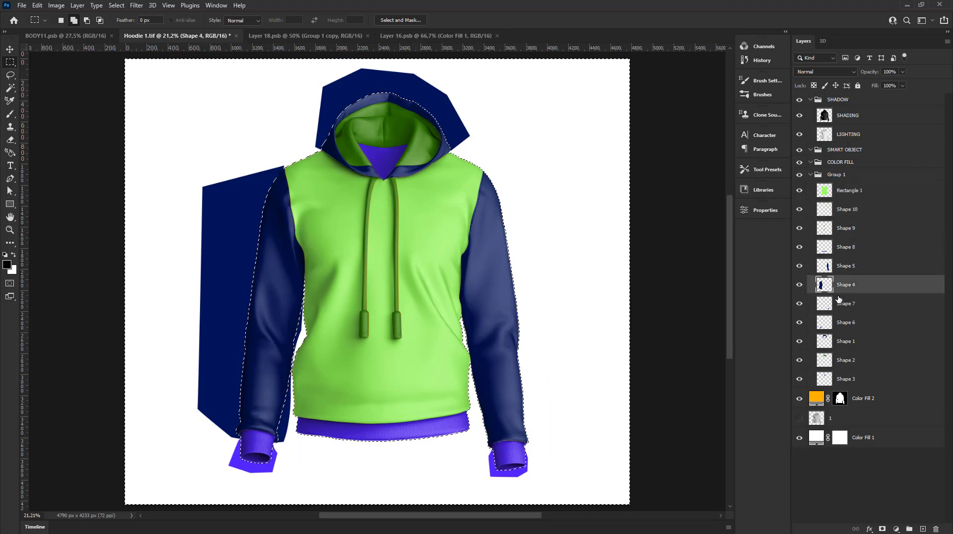
pyautogui.press('Delete')
# Step: Clear the cuff and hood overflow from Shape 7, Shape 6 and Shape 1
pyautogui.click(836, 304)
pyautogui.press('Delete')
pyautogui.click(836, 323)
pyautogui.press('Delete')
pyautogui.click(834, 342)
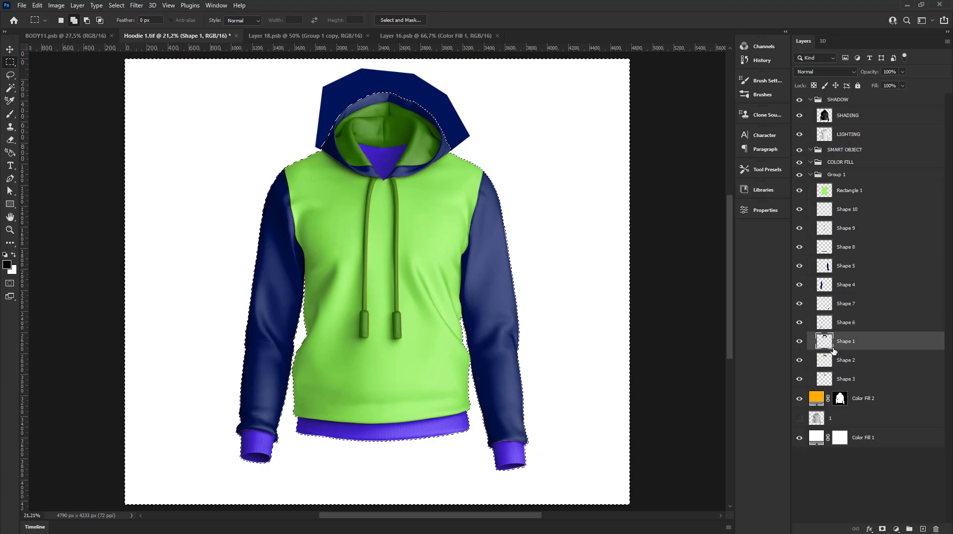
pyautogui.press('Delete')
# Step: Drop the selection and deselect Shape 3 using the Move tool
pyautogui.click(830, 361)
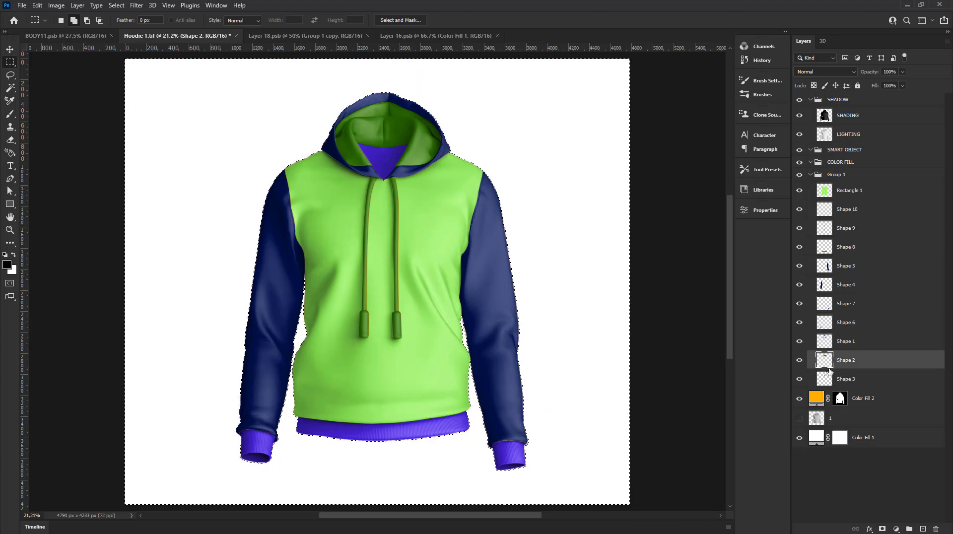
pyautogui.click(824, 380)
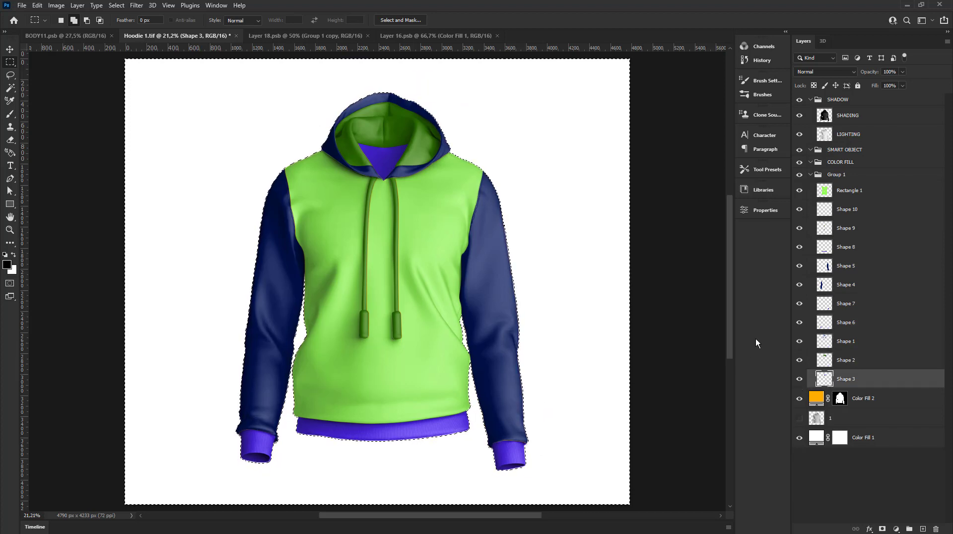
pyautogui.hotkey('ctrl', 'd')
pyautogui.click(10, 48)
pyautogui.click(63, 128)
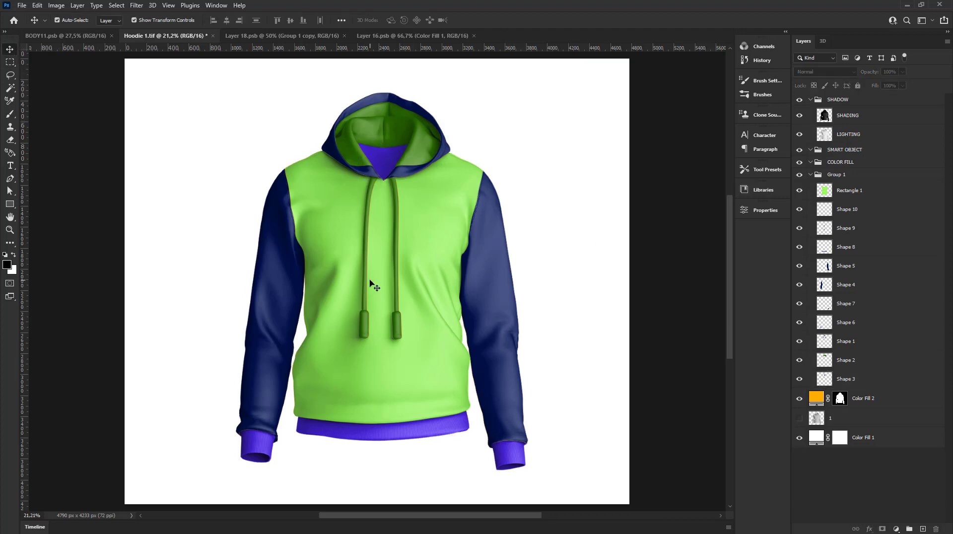
# Step: Delete the orange Color Fill 2 layer
pyautogui.scroll(1, 370, 283)
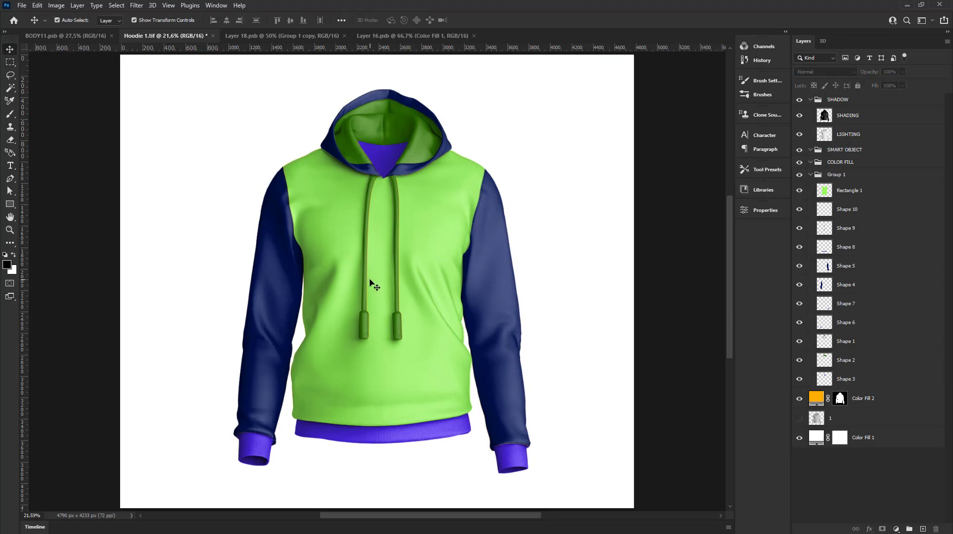
pyautogui.click(908, 403)
pyautogui.press('Delete')
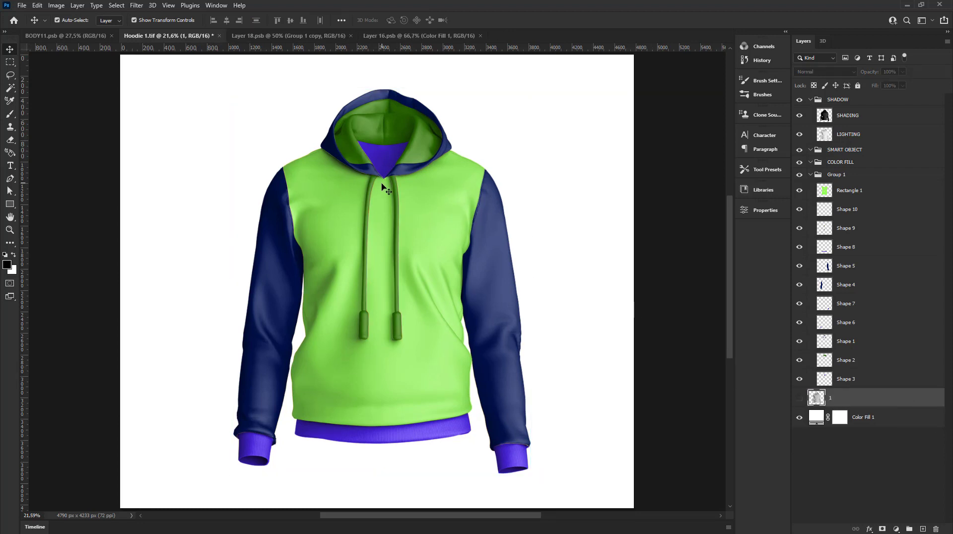
# Step: Set the LIGHTING layer's Levels midtone gamma to 0.88
pyautogui.click(857, 132)
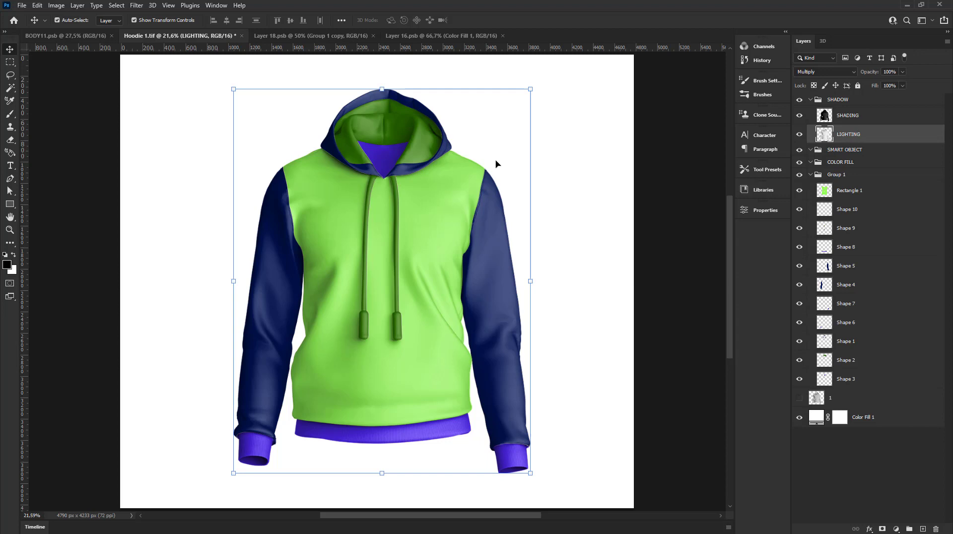
pyautogui.click(57, 6)
pyautogui.moveTo(96, 30)
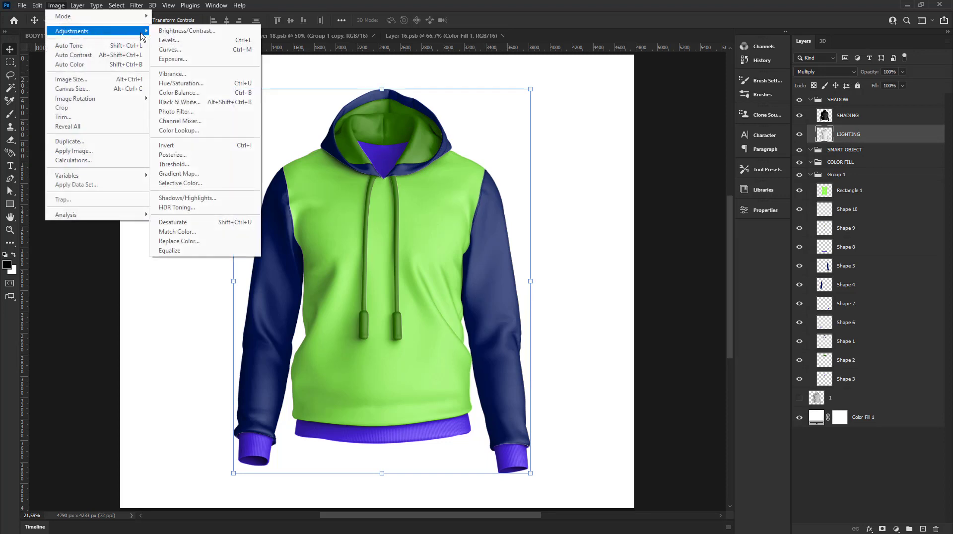
pyautogui.click(169, 40)
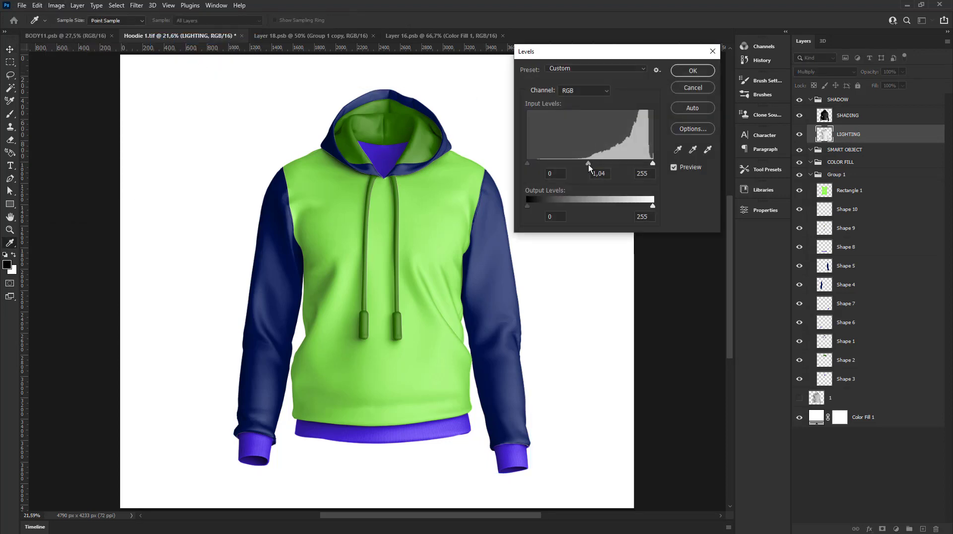
pyautogui.moveTo(595, 165); pyautogui.dragTo(596, 165)
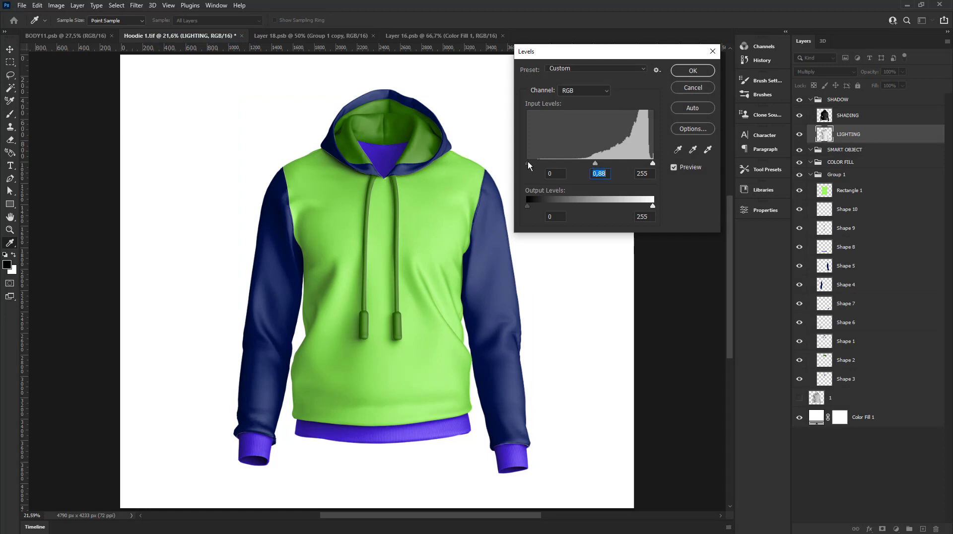
pyautogui.click(681, 73)
# Step: Apply Levels to the SHADING layer with a midtone gamma of 1.08
pyautogui.press('v')
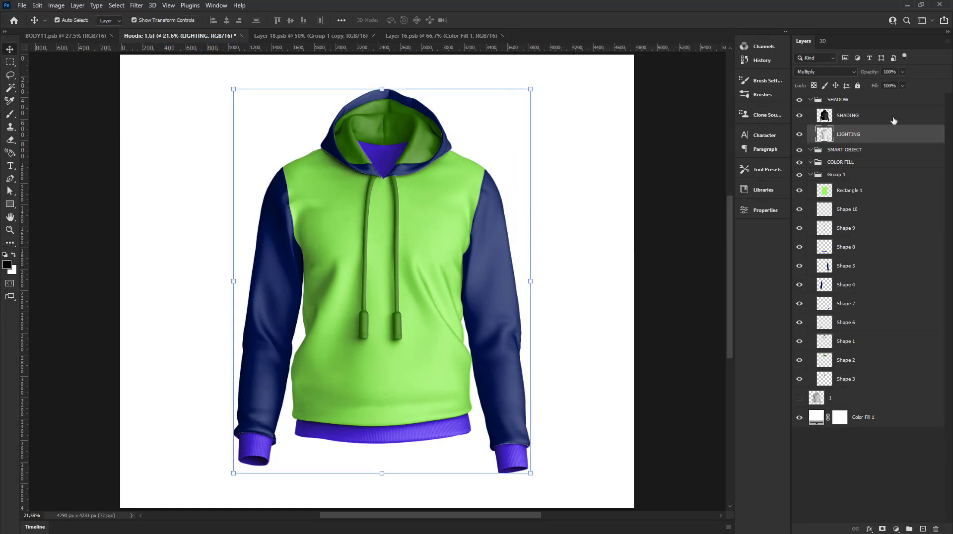
pyautogui.hotkey('alt', ']')
pyautogui.click(56, 5)
pyautogui.moveTo(72, 30)
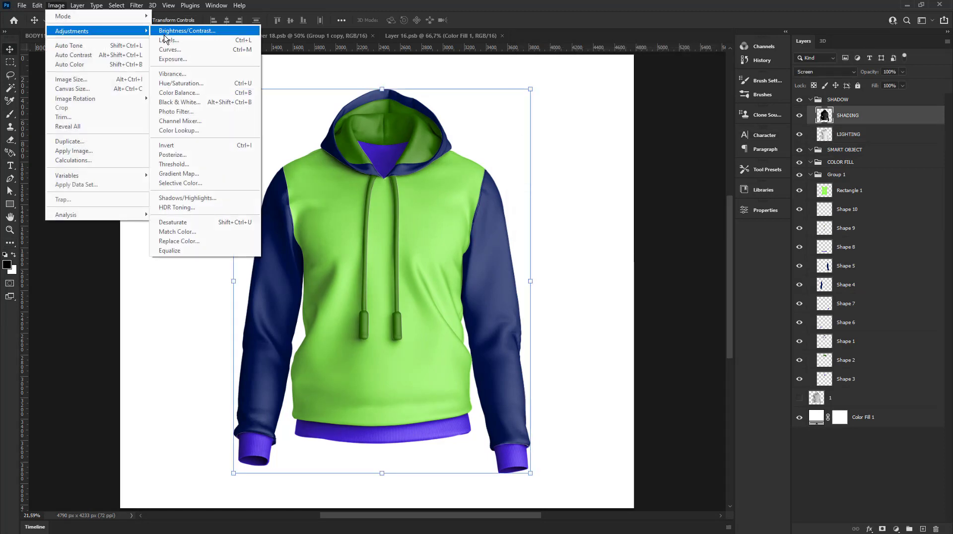
pyautogui.click(169, 41)
pyautogui.click(591, 163)
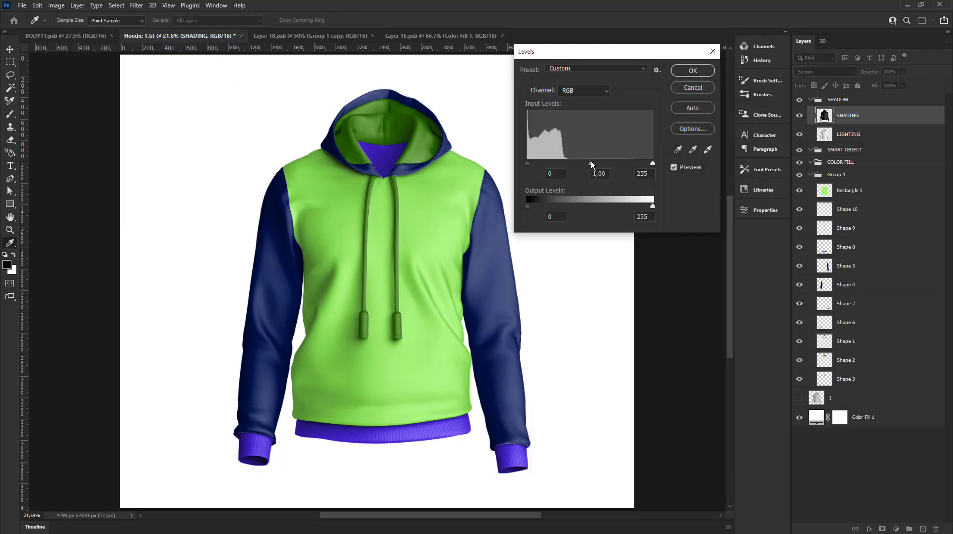
pyautogui.click(688, 86)
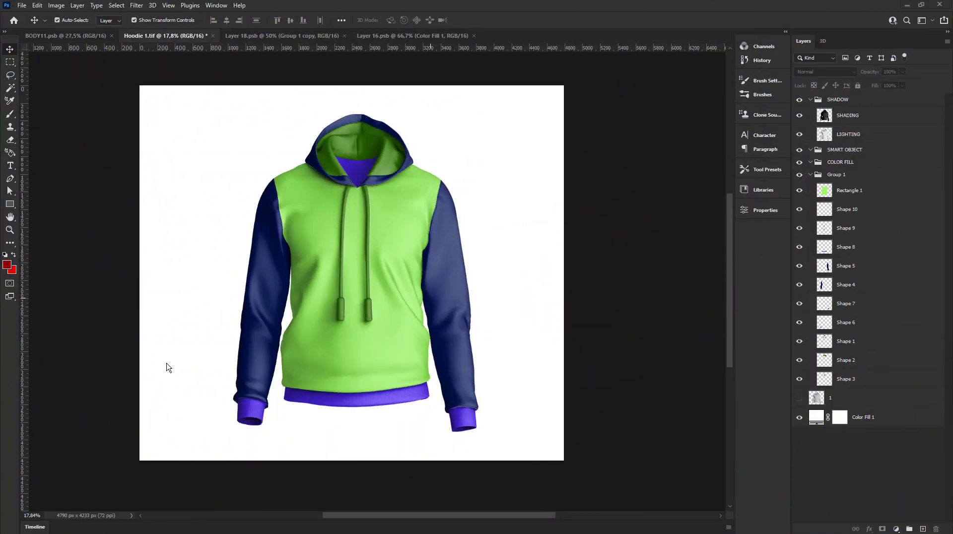
# Step: Hide Group 1 to reveal the plain white hoodie
pyautogui.scroll(2, 227, 298)
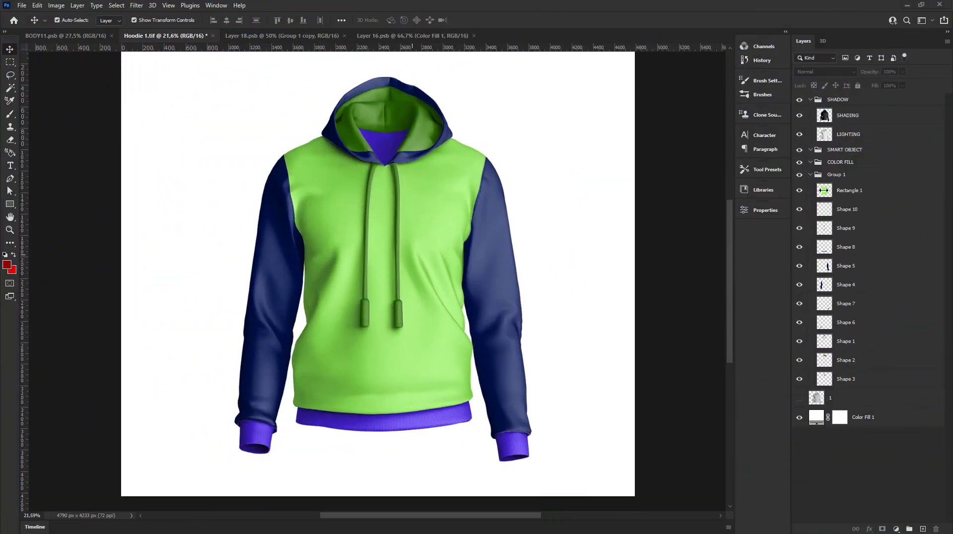
pyautogui.click(838, 197)
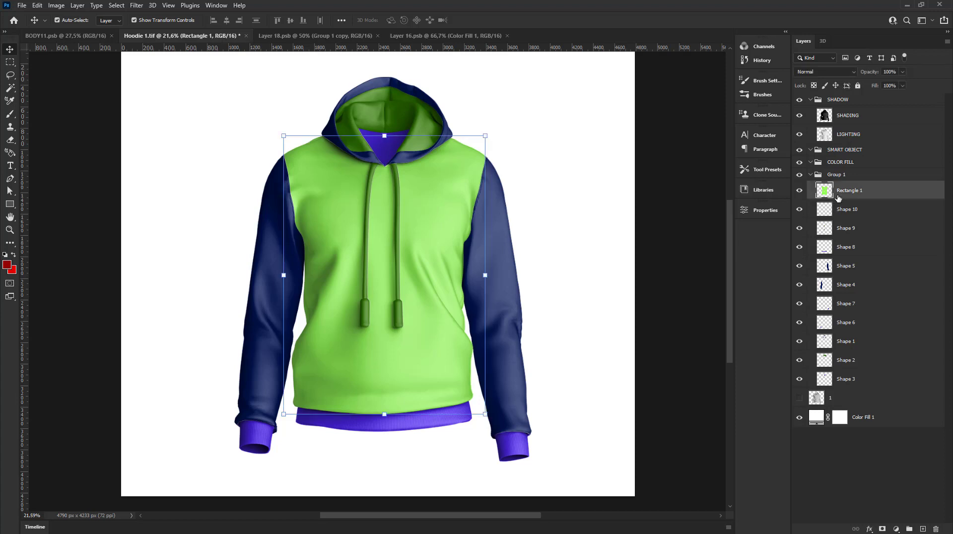
pyautogui.click(799, 175)
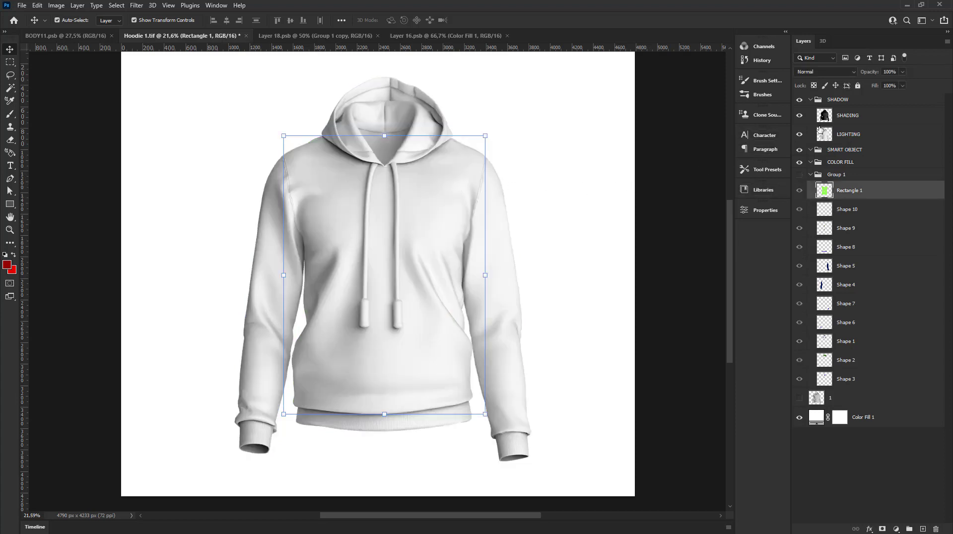
# Step: Set the LIGHTING layer's Levels midtones to 1.08
pyautogui.click(834, 135)
pyautogui.click(61, 5)
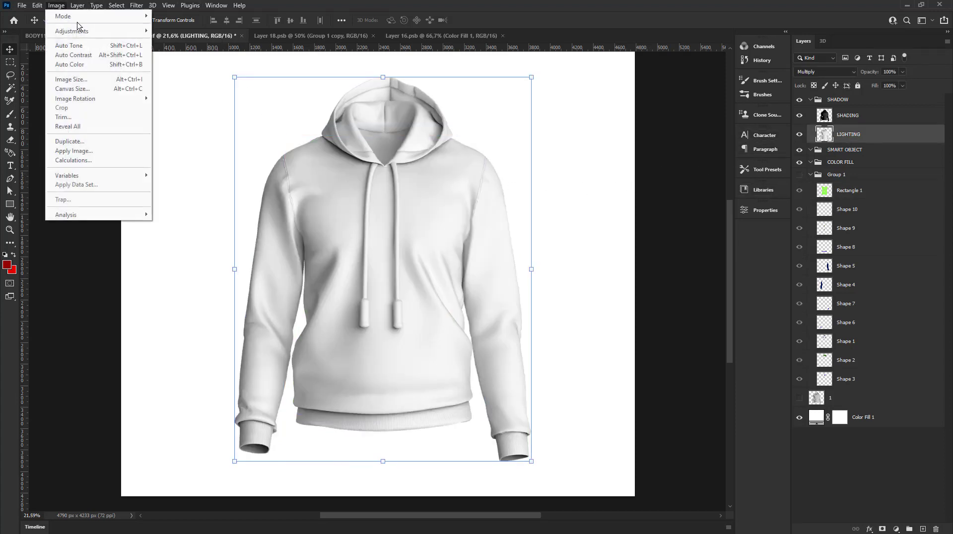
pyautogui.moveTo(72, 30)
pyautogui.click(174, 40)
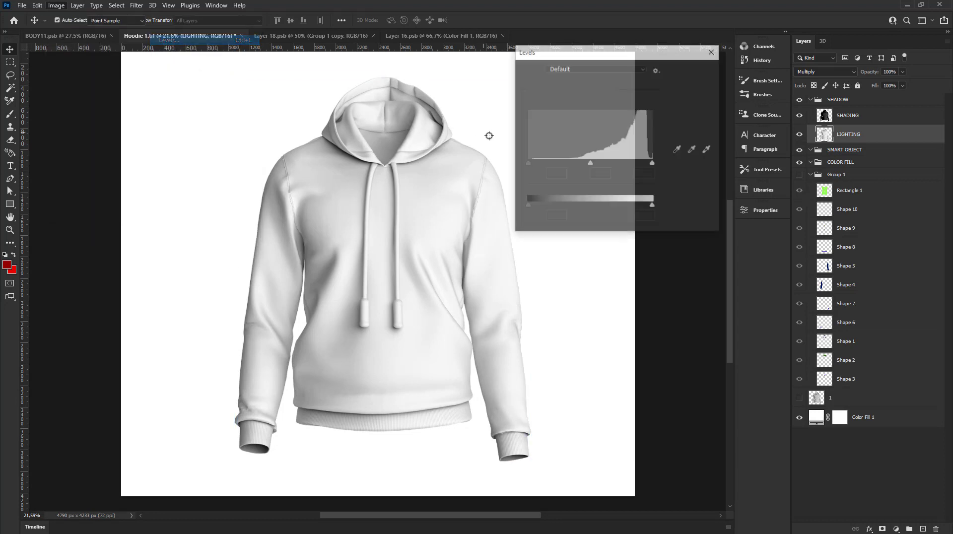
pyautogui.moveTo(588, 162); pyautogui.dragTo(587, 162)
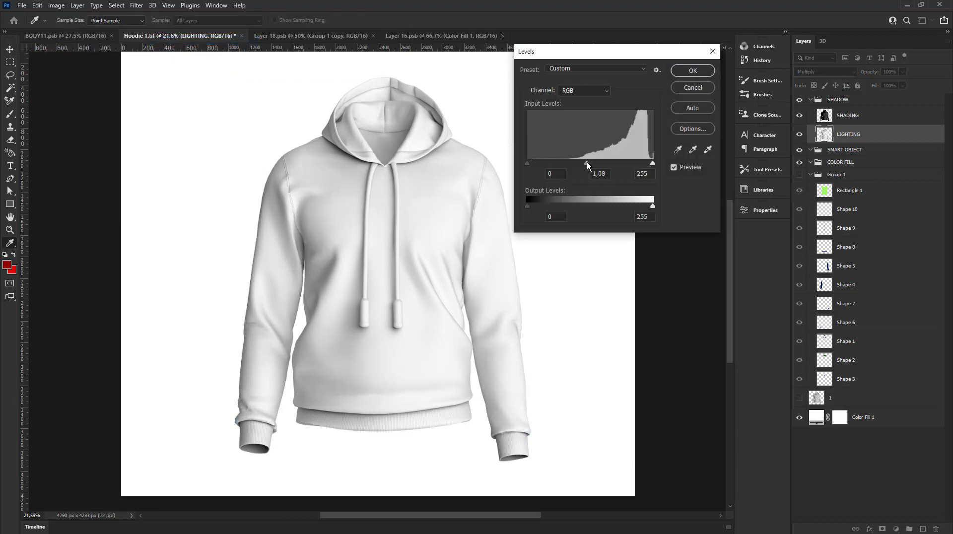
pyautogui.click(705, 74)
# Step: Apply Exposure +0.08 with gamma 1.19 to the LIGHTING layer
pyautogui.click(56, 5)
pyautogui.moveTo(71, 30)
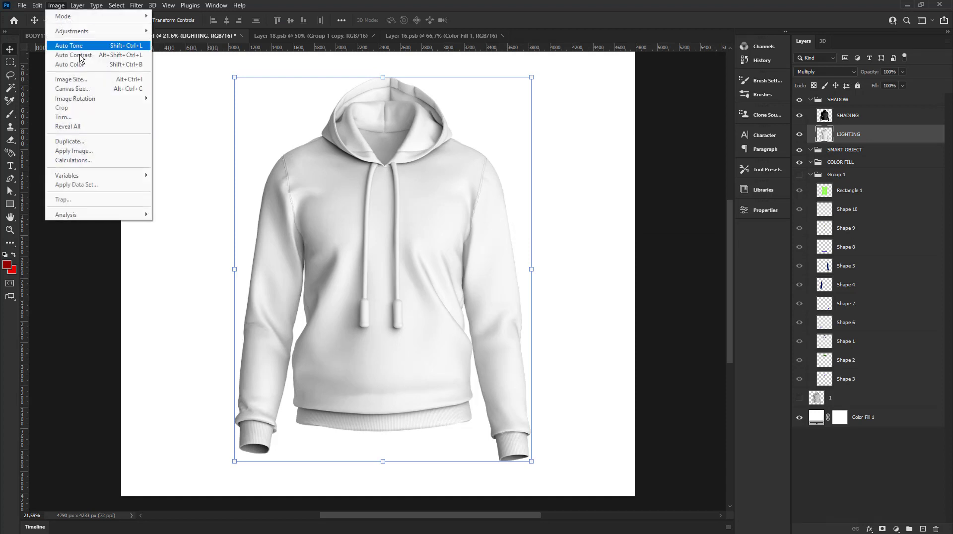
pyautogui.click(193, 60)
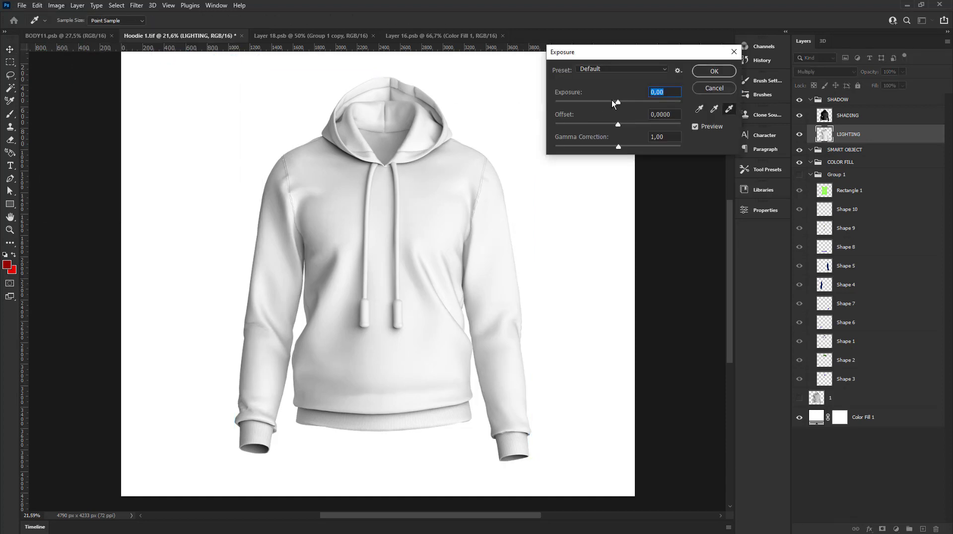
pyautogui.moveTo(617, 101); pyautogui.dragTo(616, 103)
pyautogui.moveTo(616, 145); pyautogui.dragTo(610, 147)
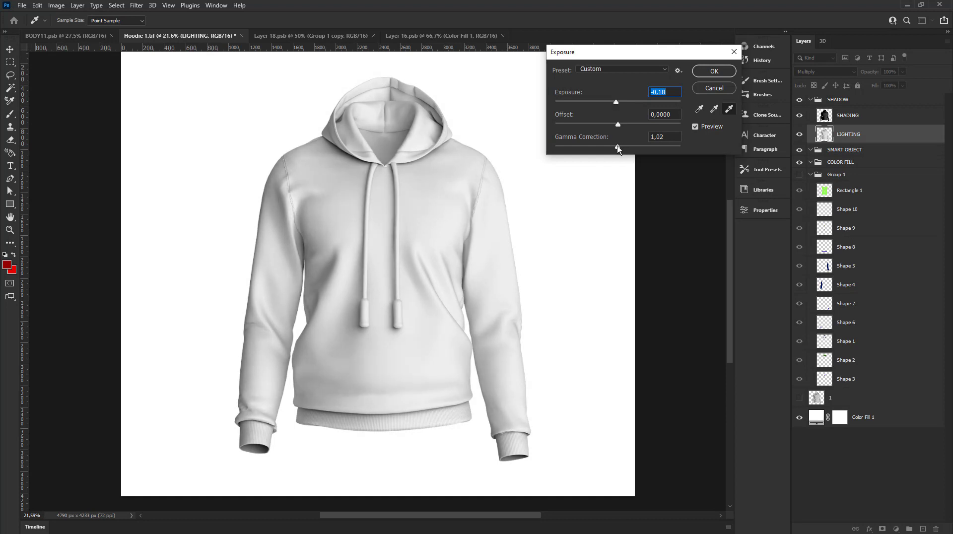
pyautogui.click(615, 101)
pyautogui.moveTo(618, 103); pyautogui.dragTo(620, 104)
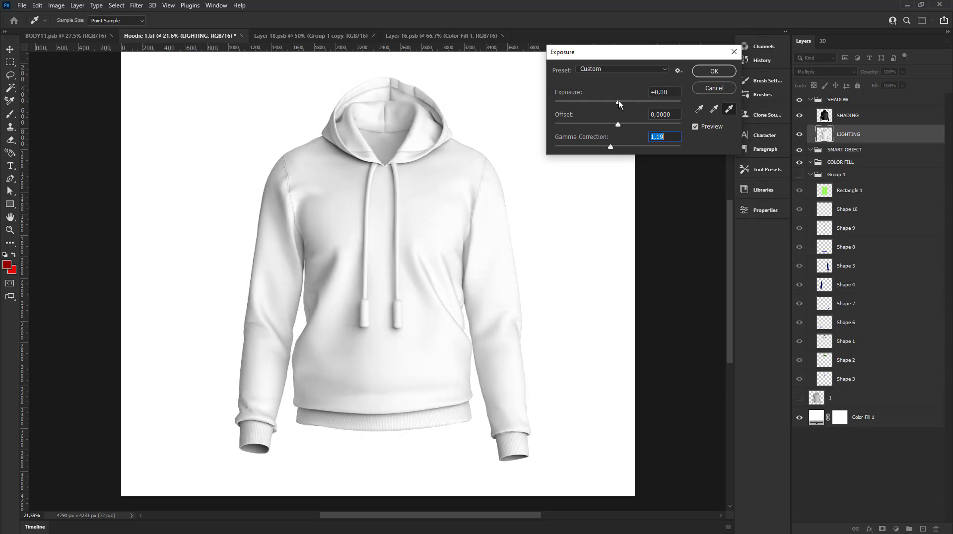
pyautogui.click(619, 101)
pyautogui.click(714, 71)
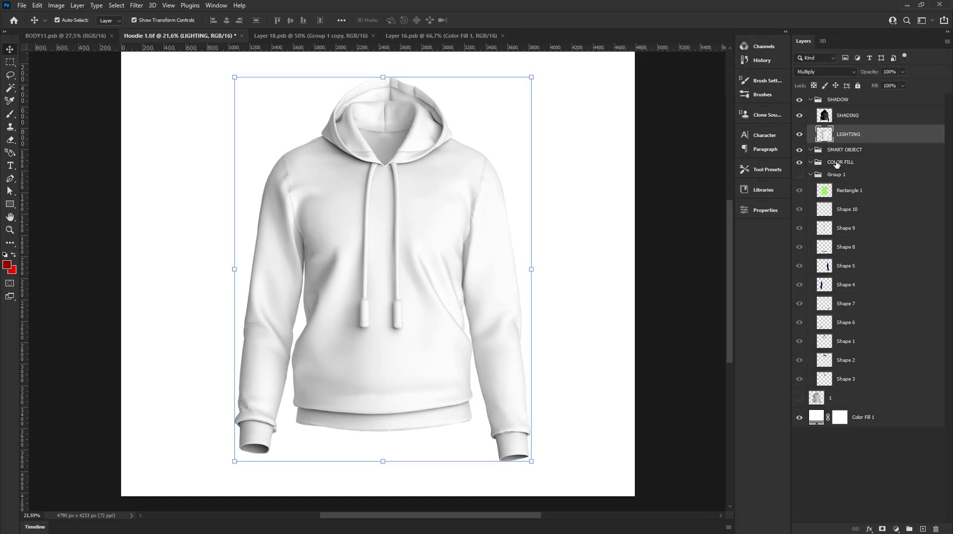
# Step: Add a dark red Color Fill 2 layer masked to the hoodie body outline
pyautogui.click(839, 162)
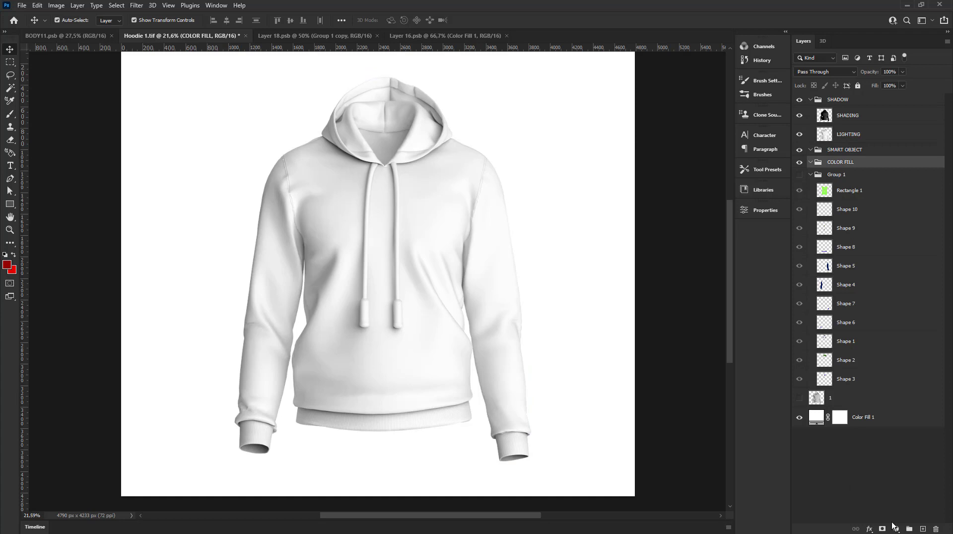
pyautogui.click(895, 527)
pyautogui.click(875, 355)
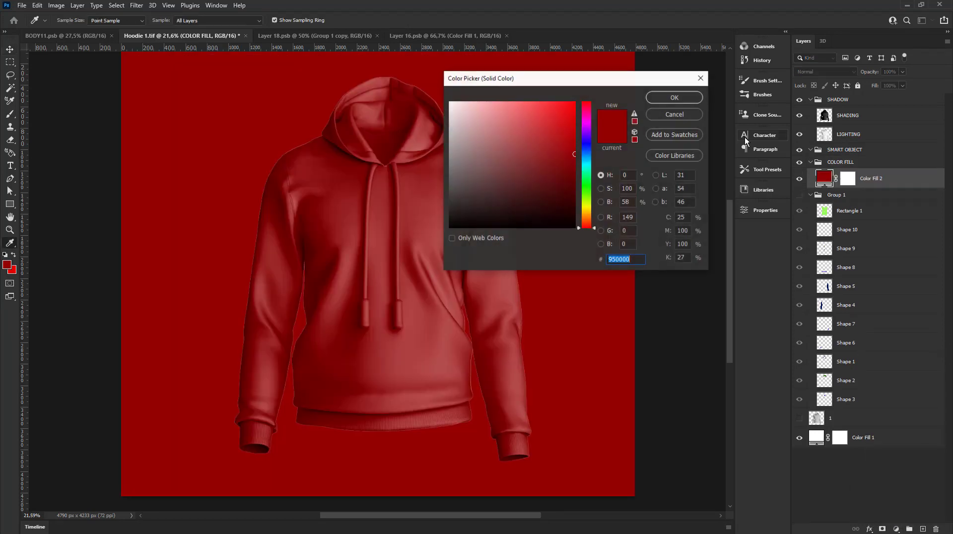
pyautogui.click(660, 97)
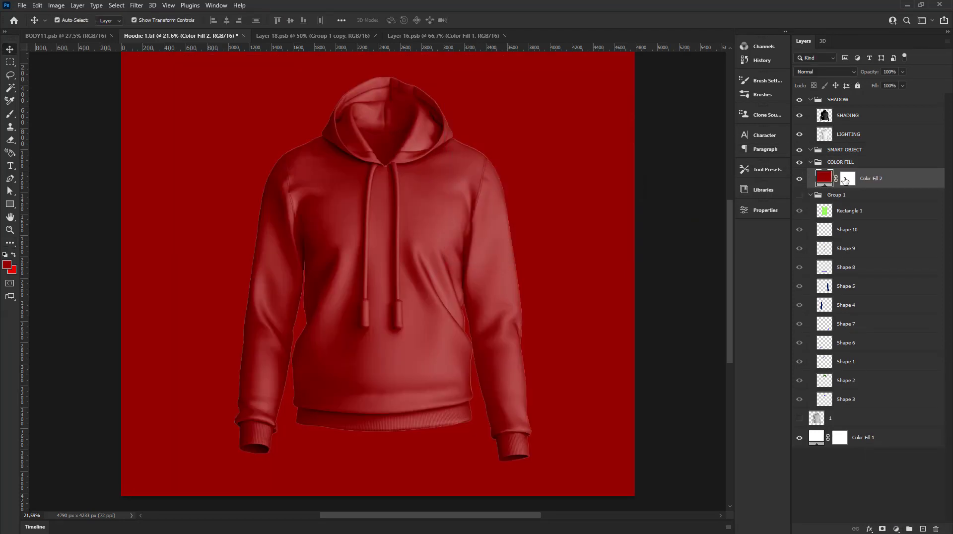
pyautogui.rightClick(846, 180)
pyautogui.click(857, 199)
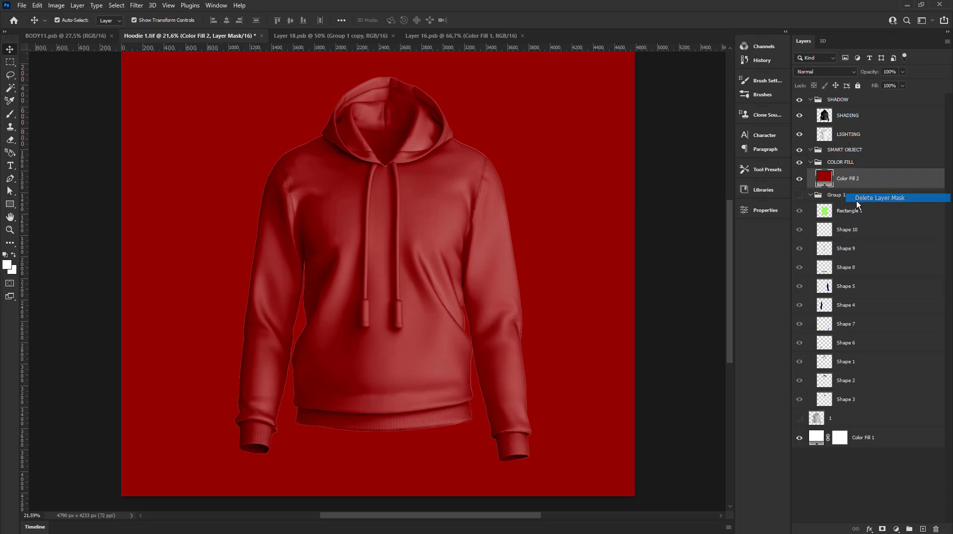
pyautogui.keyDown('ctrl'); pyautogui.click(824, 214); pyautogui.keyUp('ctrl')
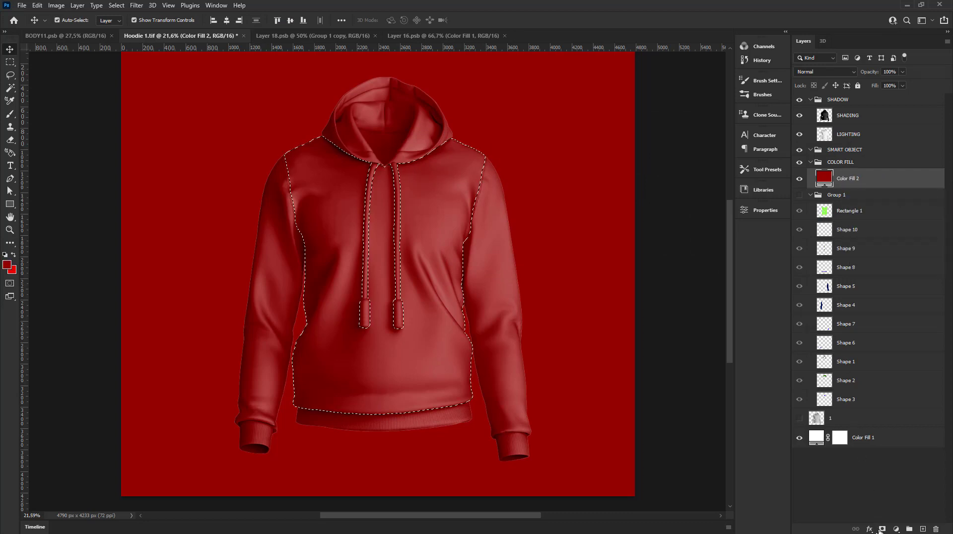
pyautogui.click(881, 530)
# Step: Add a red Color Fill 3 layer masked to the Shape 3 neck area
pyautogui.click(897, 530)
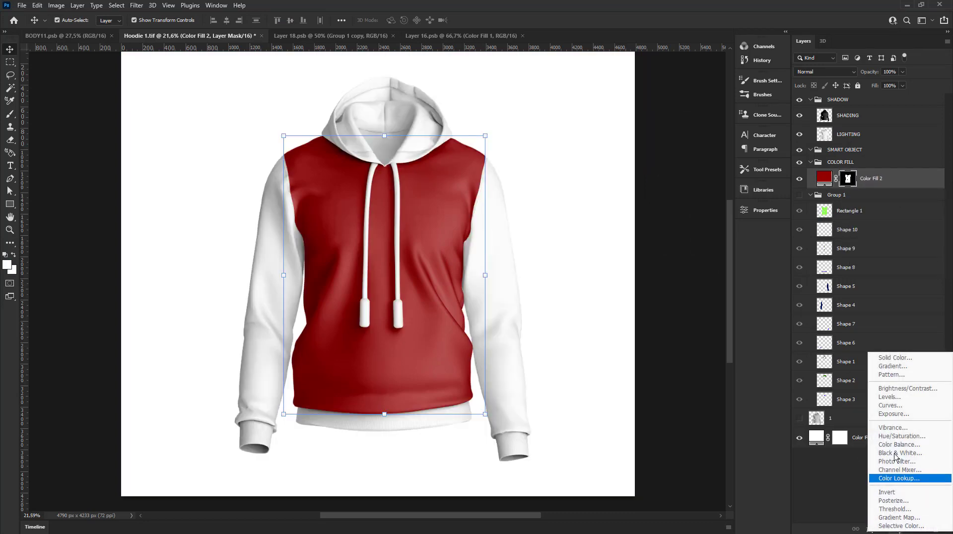
pyautogui.click(891, 358)
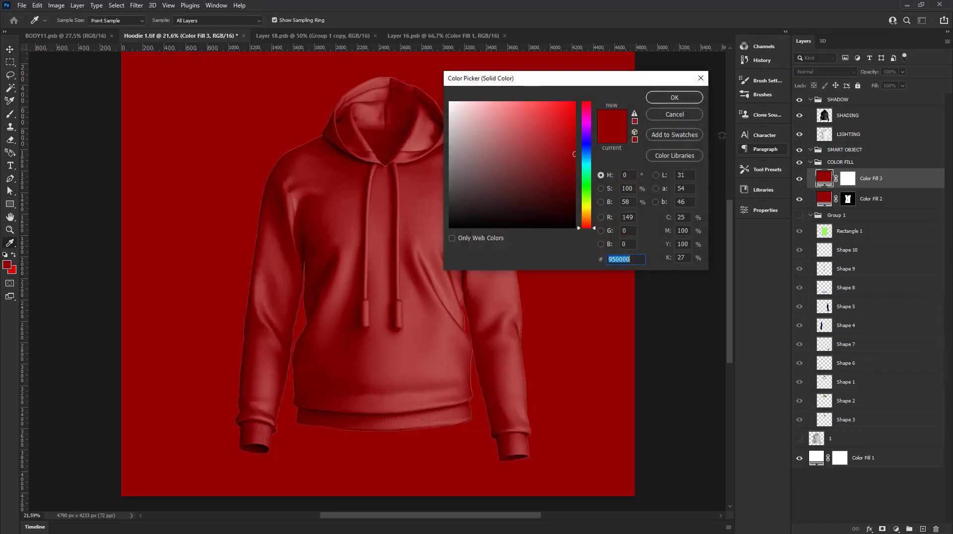
pyautogui.click(675, 99)
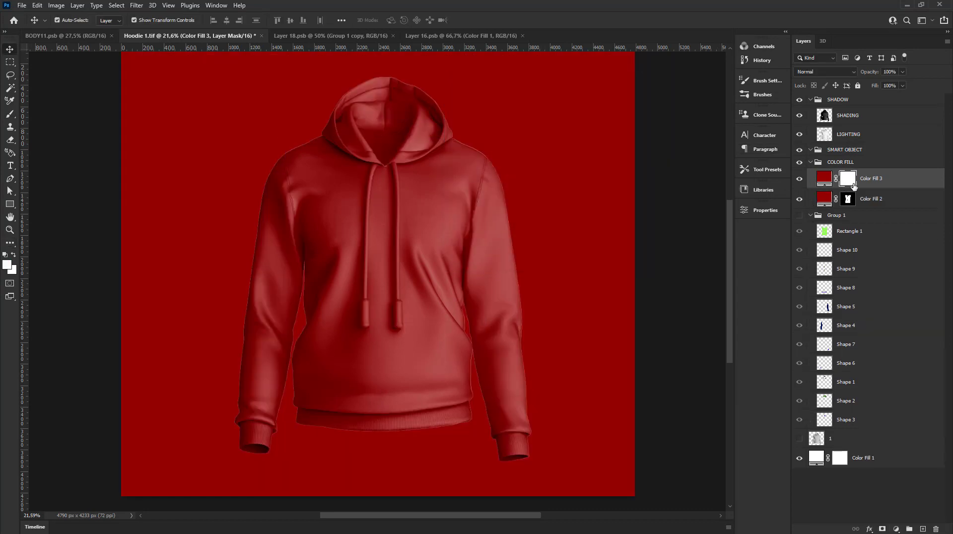
pyautogui.rightClick(844, 184)
pyautogui.click(867, 204)
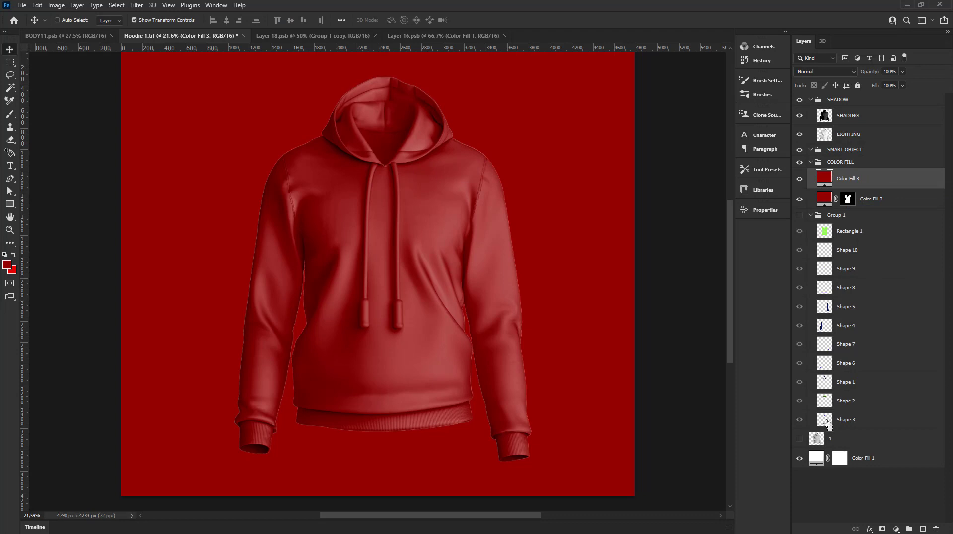
pyautogui.keyDown('ctrl'); pyautogui.click(825, 420); pyautogui.keyUp('ctrl')
pyautogui.click(882, 529)
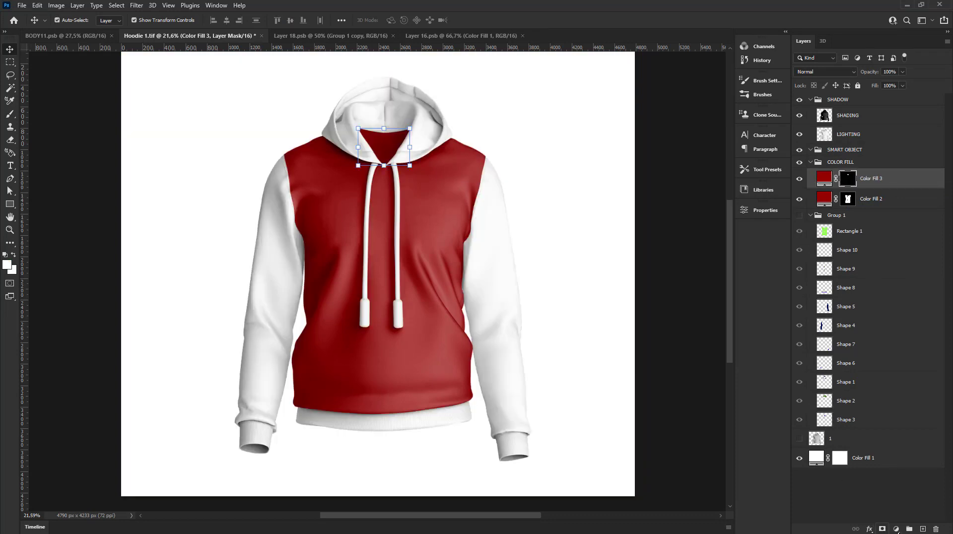
pyautogui.click(897, 530)
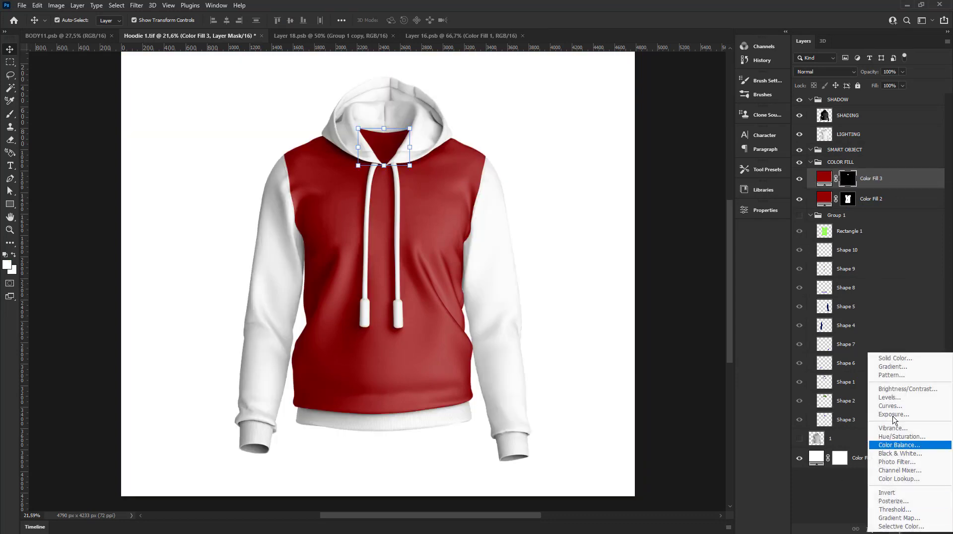
# Step: Add a navy Color Fill 4 layer masked to the hood lining shape
pyautogui.click(894, 358)
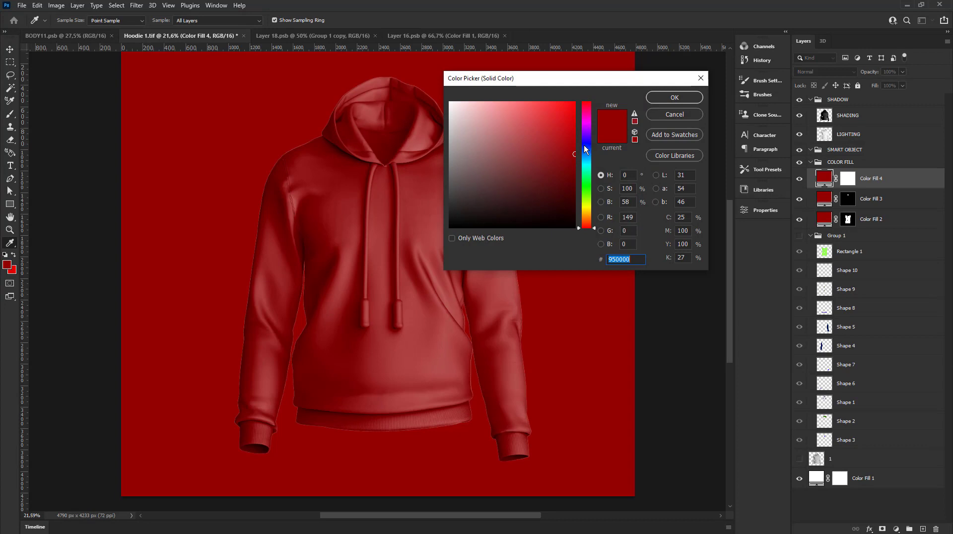
pyautogui.click(584, 145)
pyautogui.moveTo(552, 153); pyautogui.dragTo(574, 171)
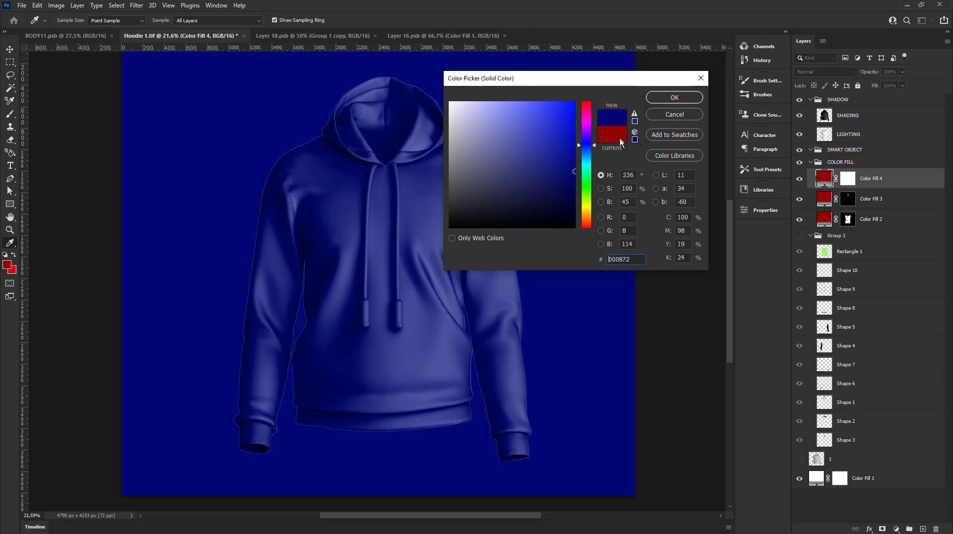
pyautogui.click(682, 100)
pyautogui.rightClick(852, 179)
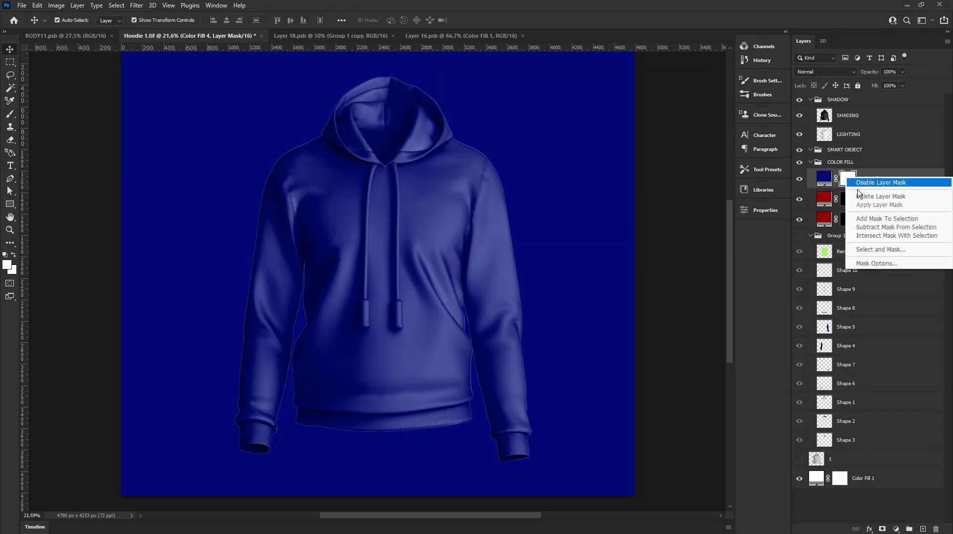
pyautogui.click(862, 196)
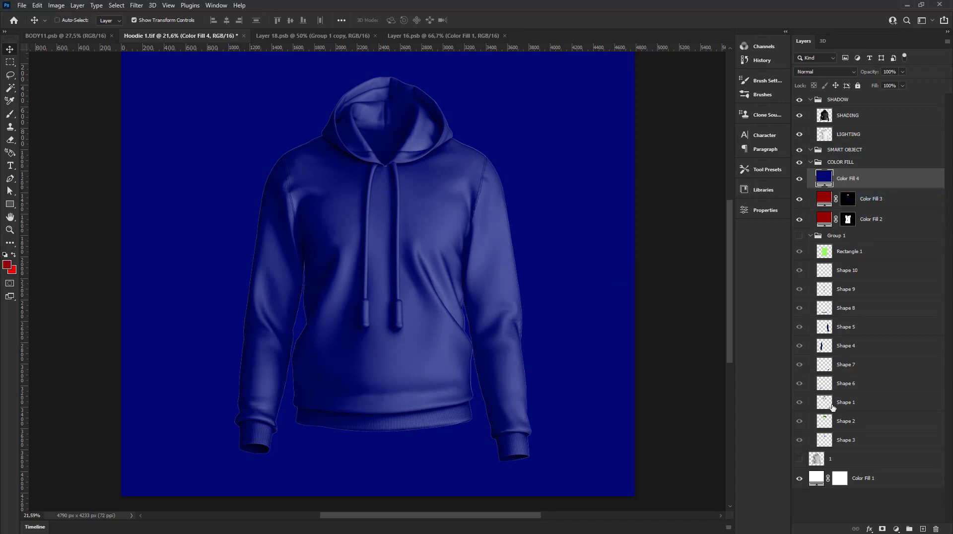
pyautogui.click(825, 422)
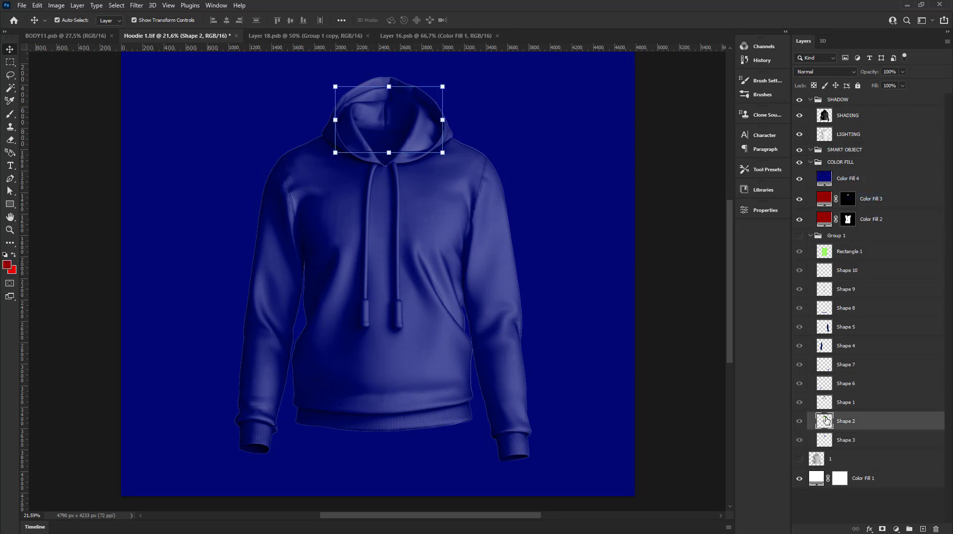
pyautogui.click(840, 184)
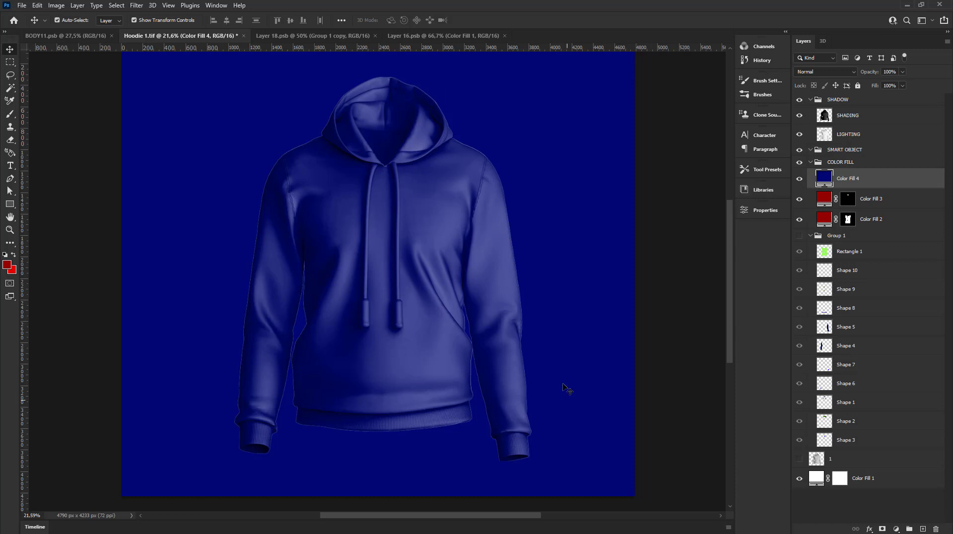
pyautogui.keyDown('ctrl'); pyautogui.click(824, 421); pyautogui.keyUp('ctrl')
pyautogui.click(883, 529)
# Step: Add a bright red ff0000 Color Fill 5 layer masked to the outer hood
pyautogui.click(897, 529)
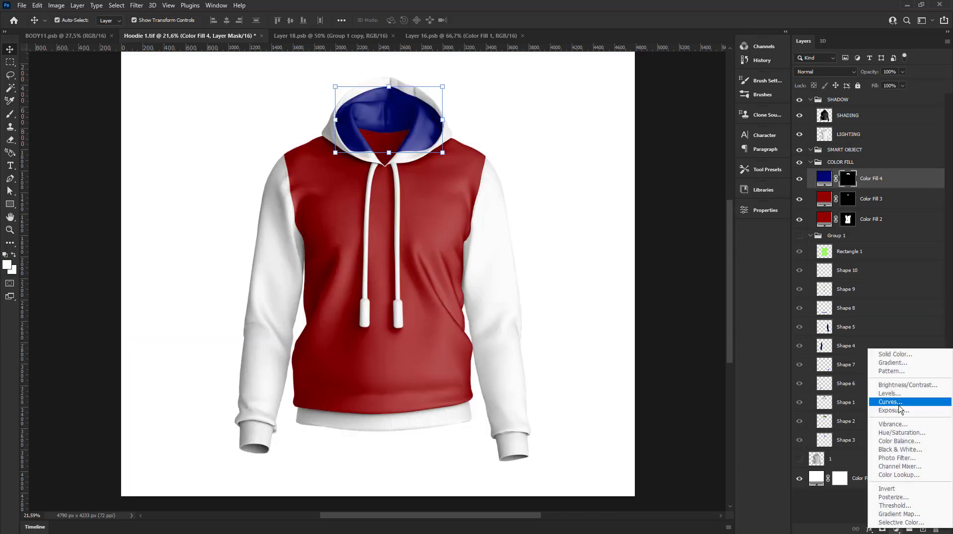
pyautogui.click(910, 356)
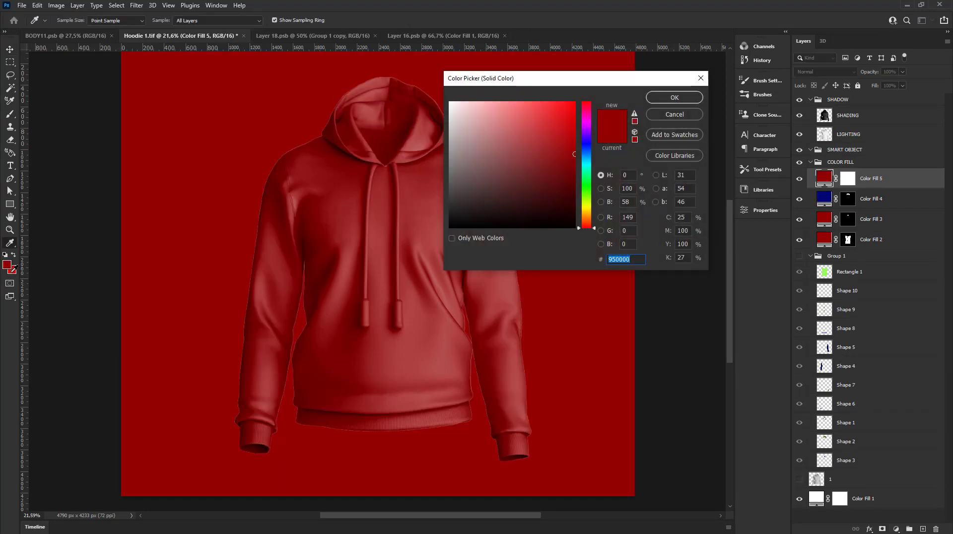
pyautogui.write('ff0000')
pyautogui.click(675, 97)
pyautogui.rightClick(849, 183)
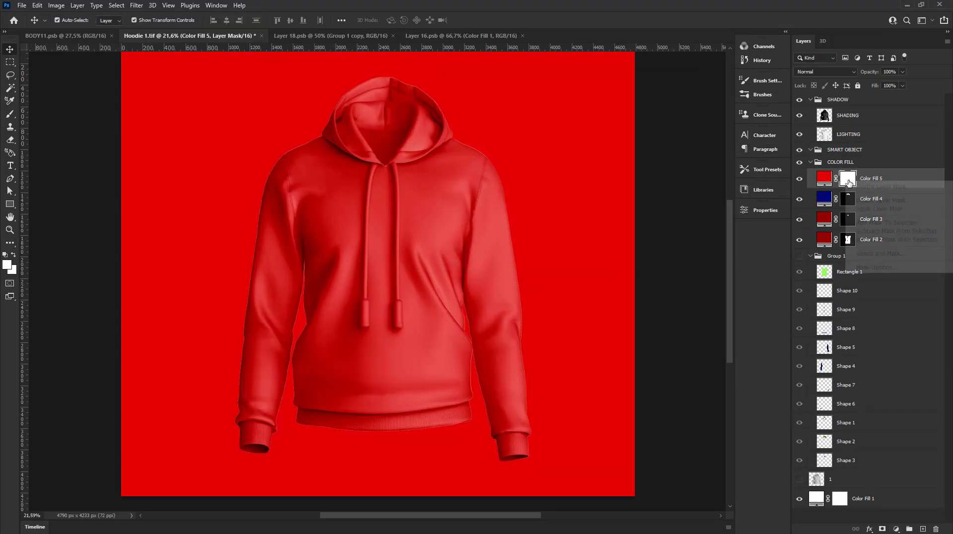
pyautogui.click(882, 201)
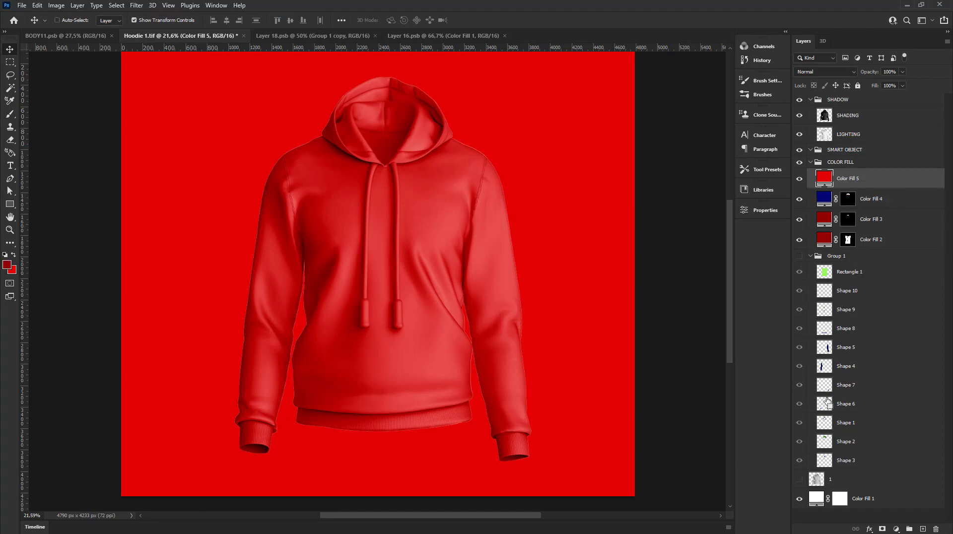
pyautogui.keyDown('ctrl'); pyautogui.click(825, 422); pyautogui.keyUp('ctrl')
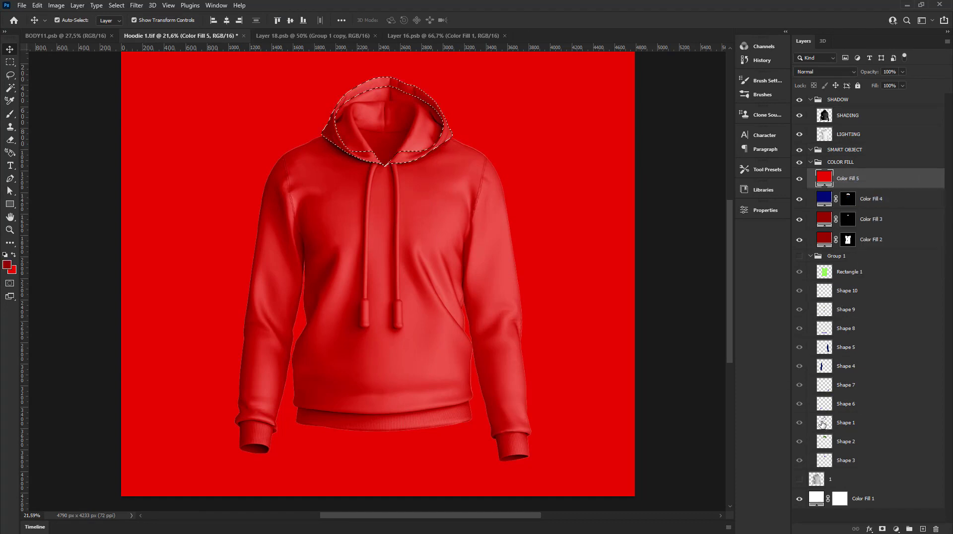
pyautogui.click(882, 529)
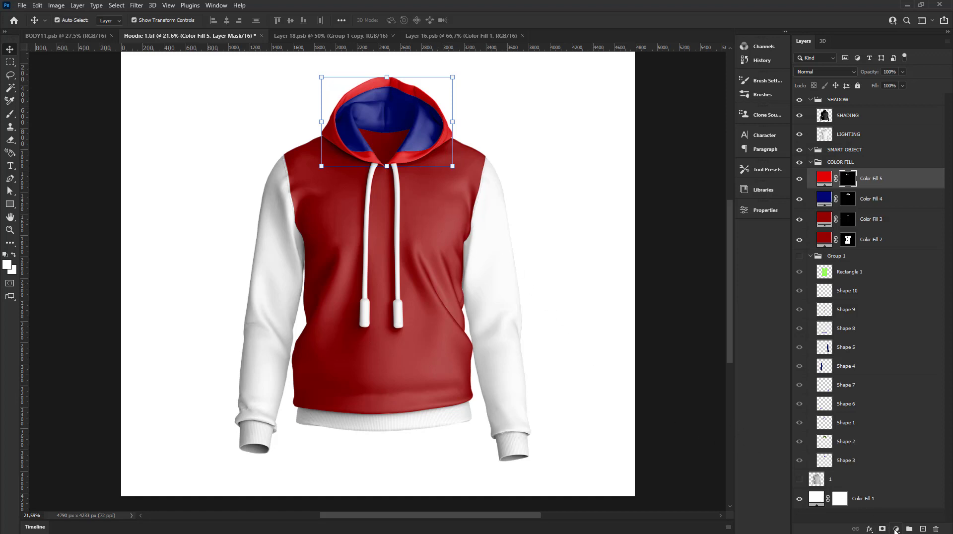
# Step: Add an e00000 red Color Fill 6 layer masked to the left sleeve
pyautogui.click(897, 530)
pyautogui.click(912, 356)
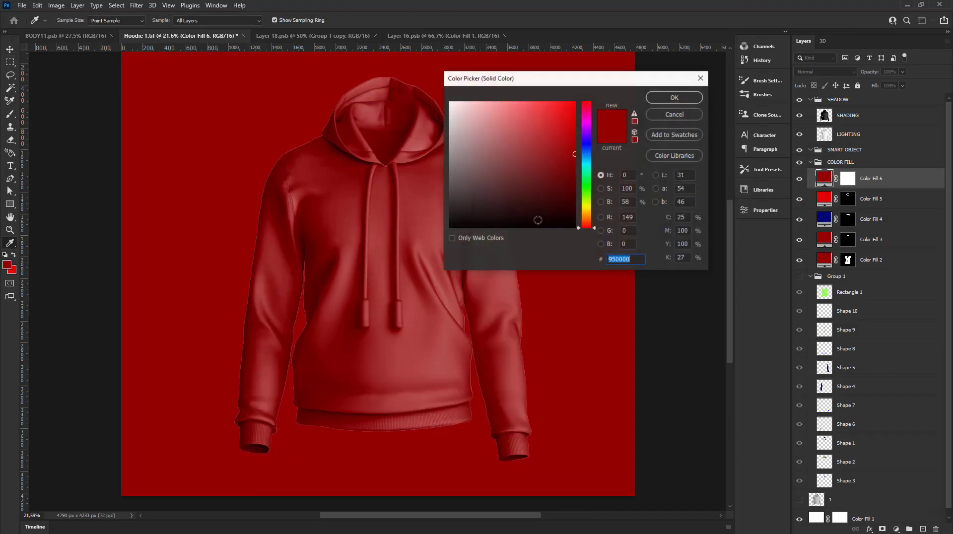
pyautogui.write('e00000')
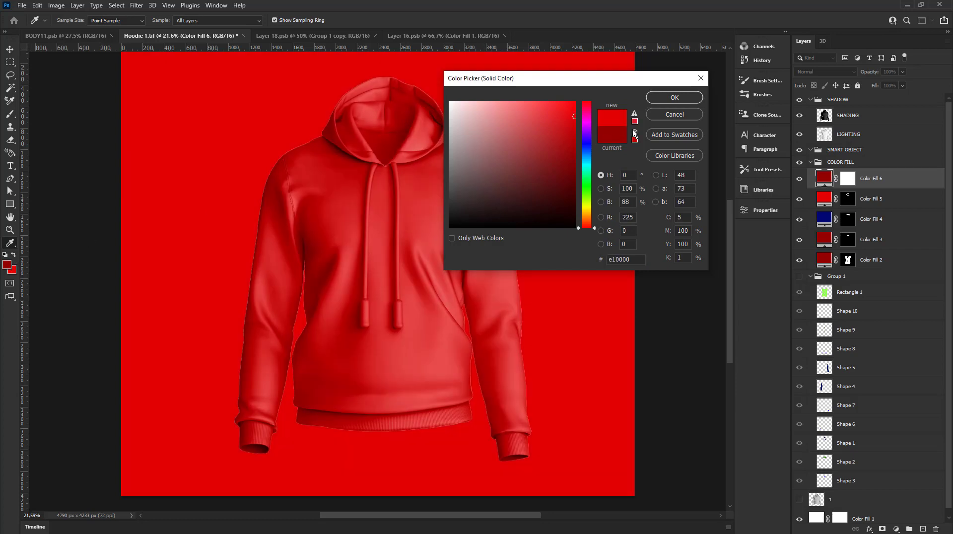
pyautogui.click(683, 98)
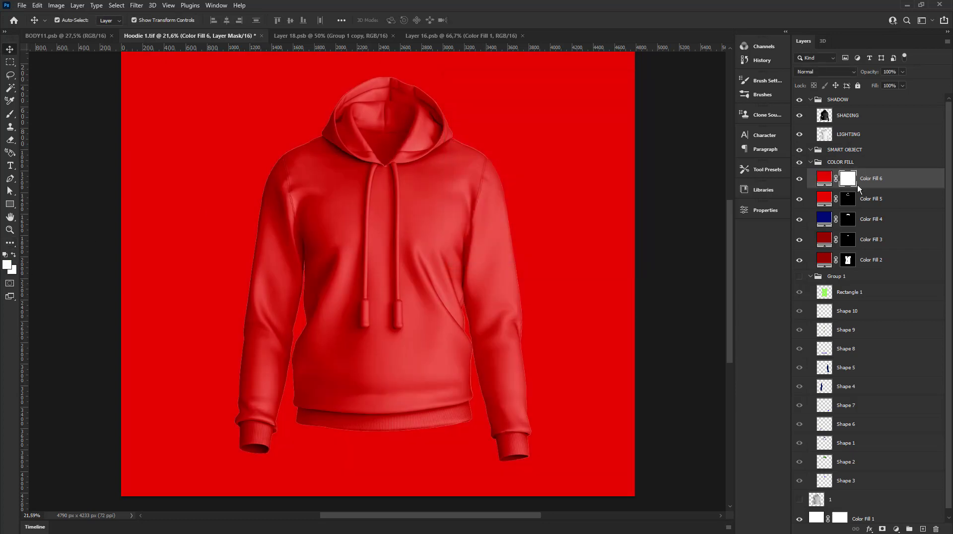
pyautogui.rightClick(857, 185)
pyautogui.click(874, 198)
pyautogui.keyDown('ctrl'); pyautogui.click(825, 388); pyautogui.keyUp('ctrl')
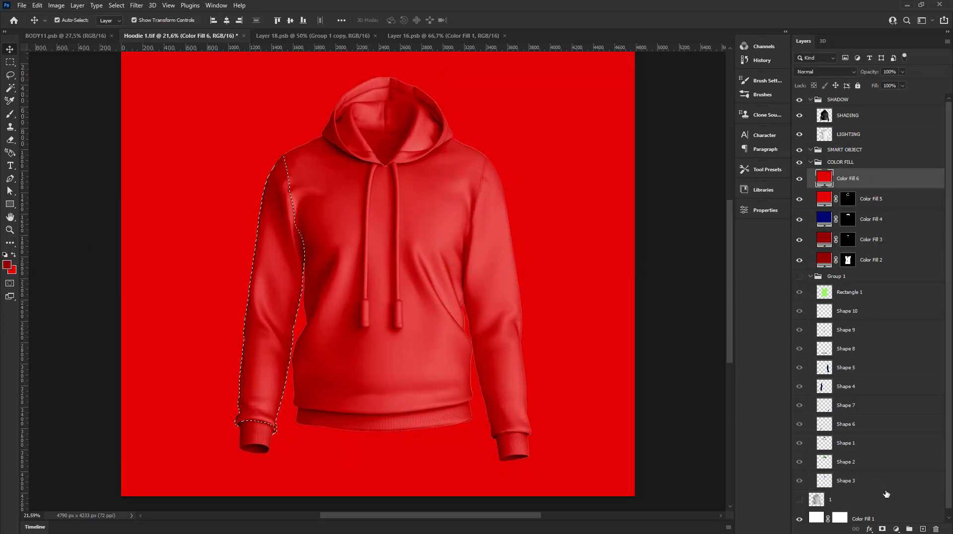
pyautogui.click(883, 530)
# Step: Add an e10000 red Color Fill 7 layer masked to the right sleeve
pyautogui.click(896, 530)
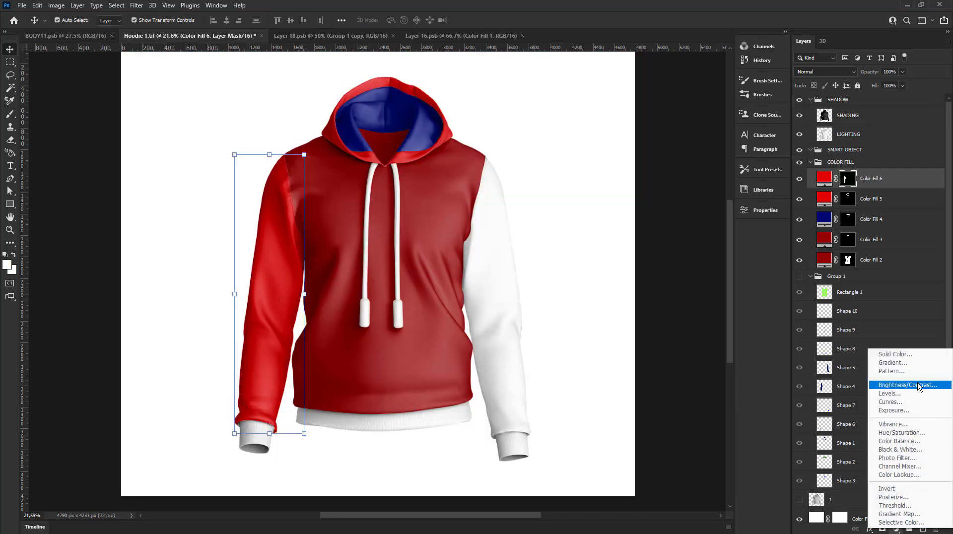
pyautogui.click(895, 354)
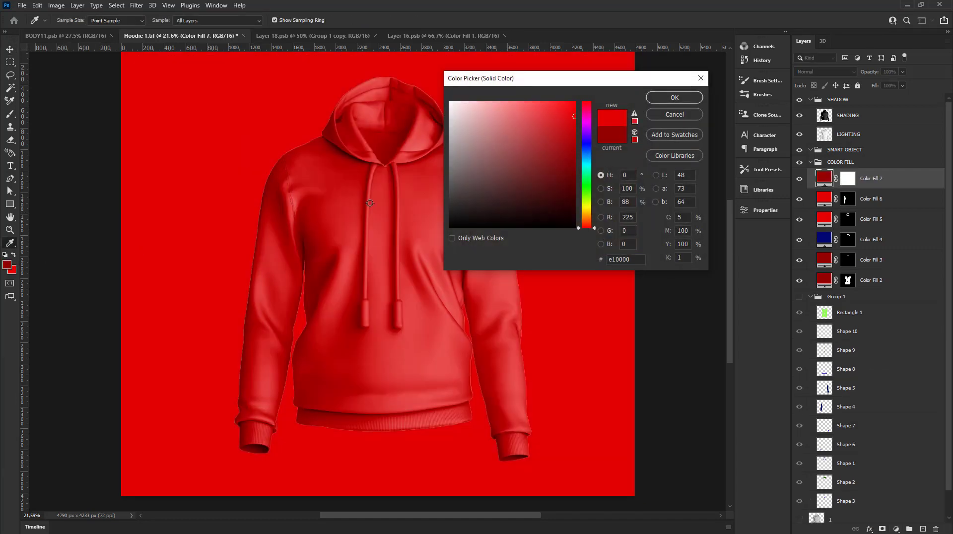
pyautogui.click(14, 268)
pyautogui.click(695, 95)
pyautogui.rightClick(848, 180)
pyautogui.click(867, 199)
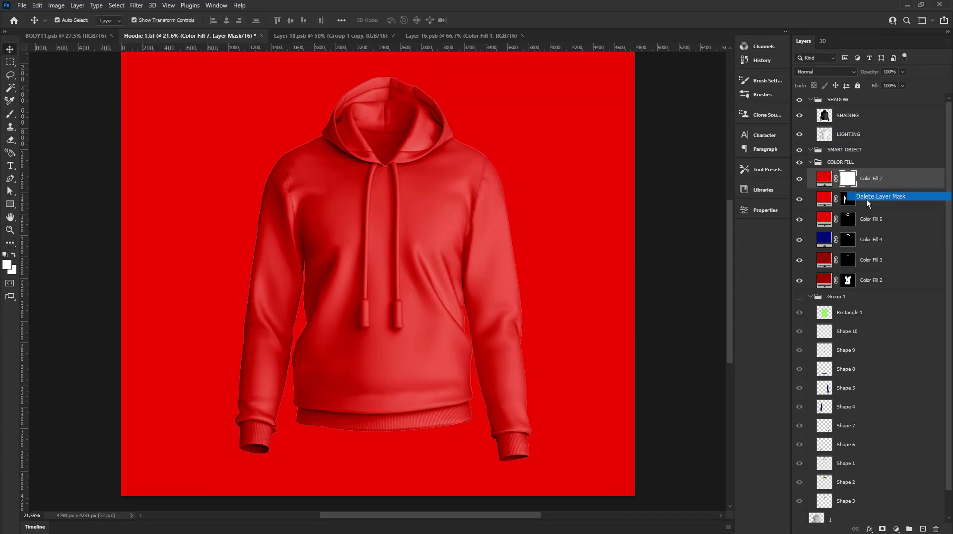
pyautogui.click(867, 198)
pyautogui.keyDown('ctrl'); pyautogui.click(825, 388); pyautogui.keyUp('ctrl')
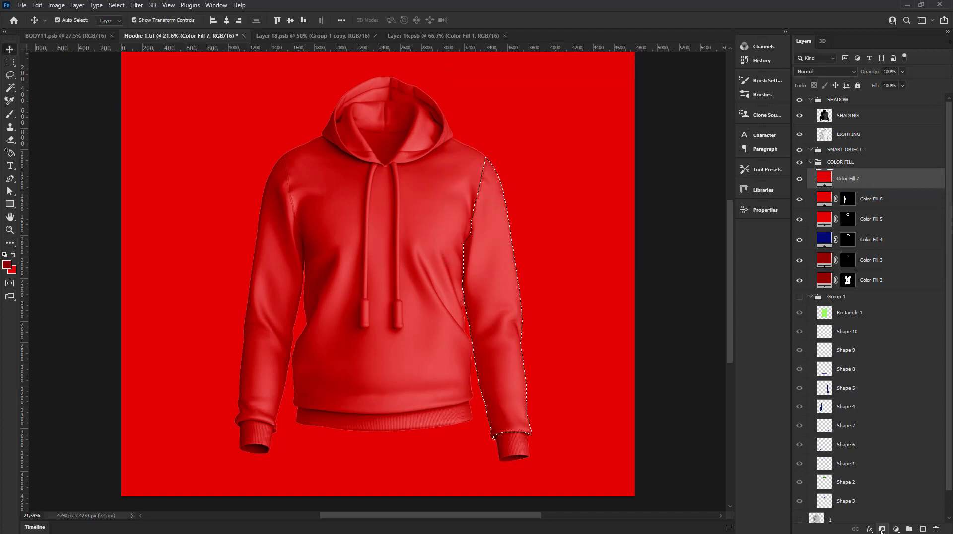
pyautogui.click(882, 530)
# Step: Add an unmasked dark red Color Fill 8 layer and hide it
pyautogui.click(896, 530)
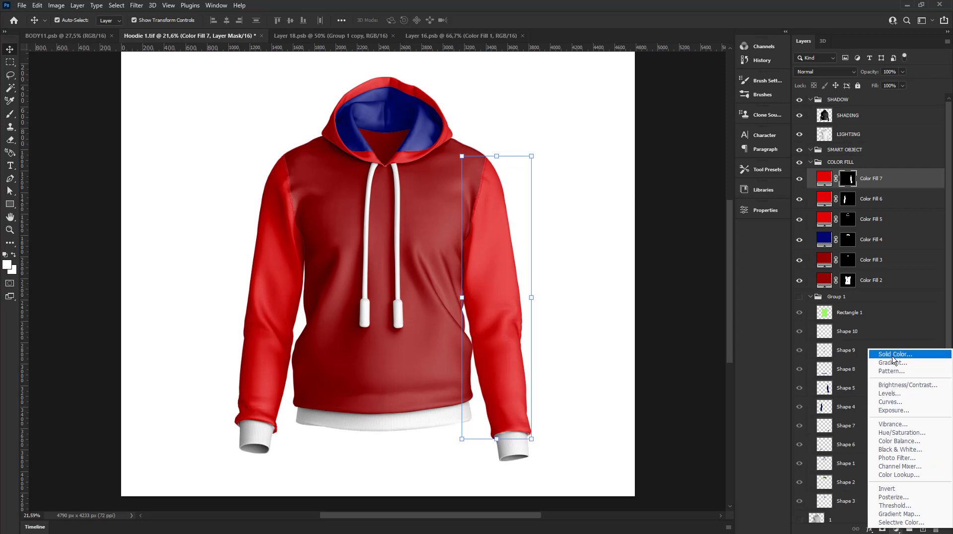
pyautogui.click(894, 354)
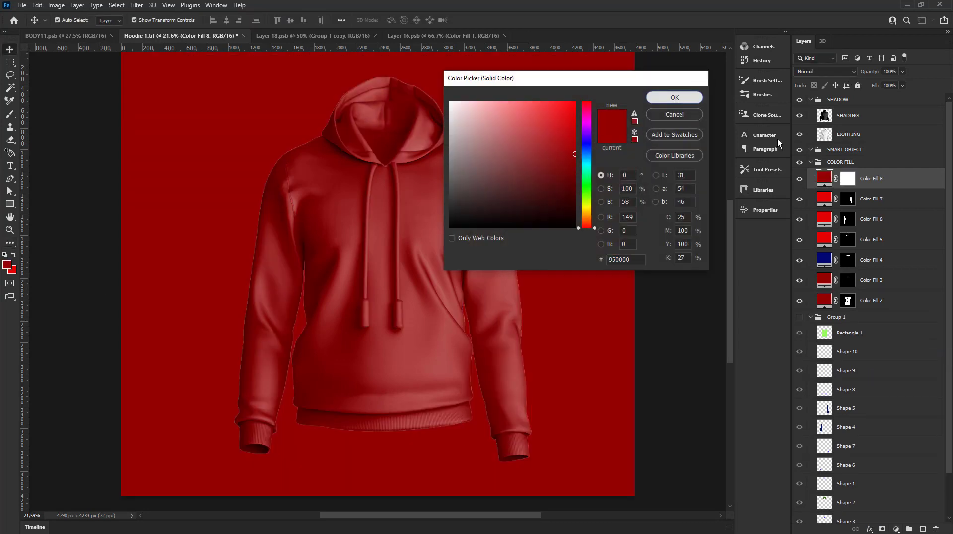
pyautogui.click(675, 97)
pyautogui.rightClick(848, 179)
pyautogui.click(865, 198)
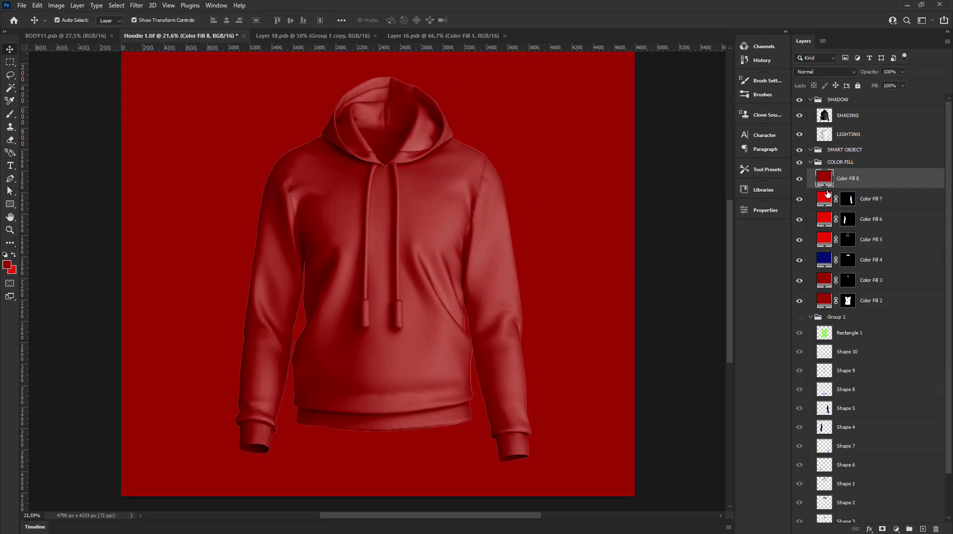
pyautogui.click(799, 178)
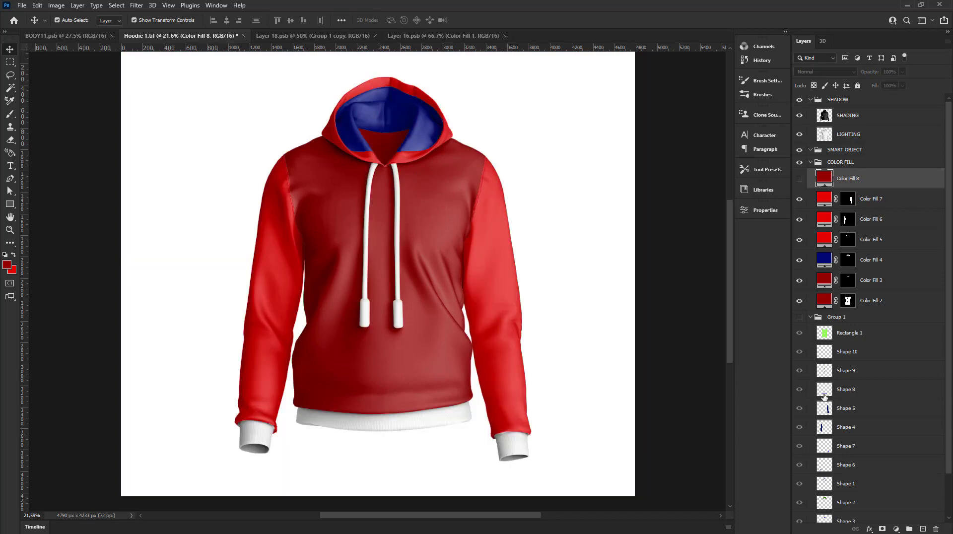
# Step: Select drawstring layers Shape 10 and Shape 9 and merge them into Shape 10
pyautogui.click(842, 352)
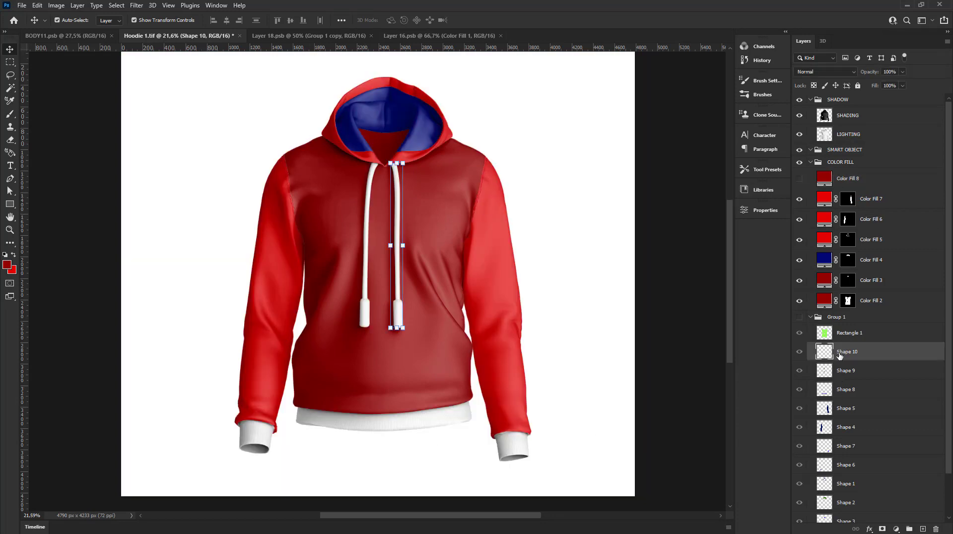
pyautogui.keyDown('shift'); pyautogui.click(839, 371); pyautogui.keyUp('shift')
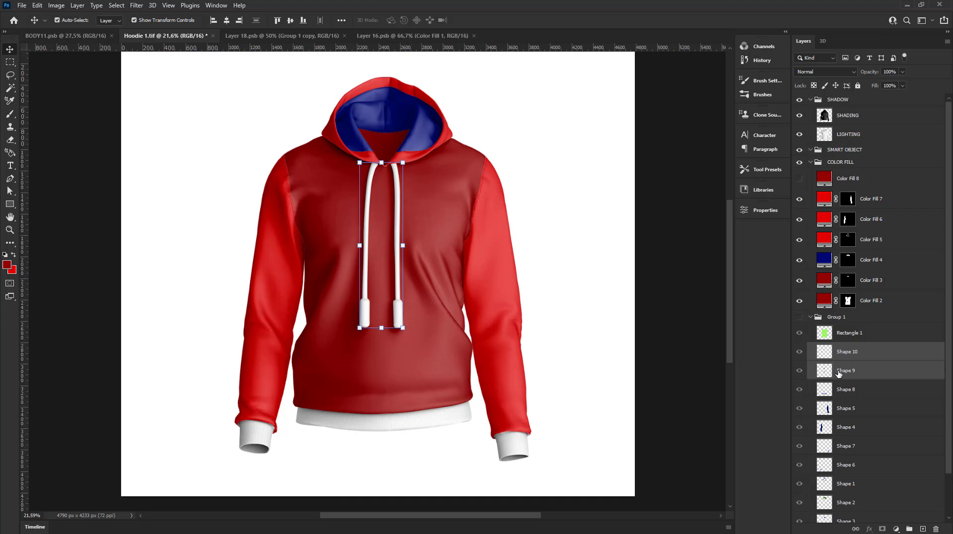
pyautogui.rightClick(839, 374)
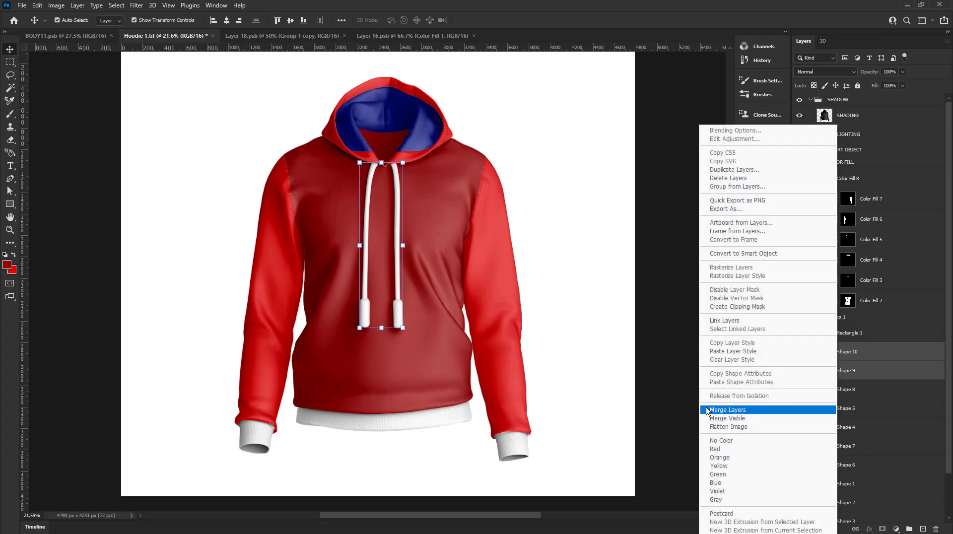
pyautogui.click(726, 410)
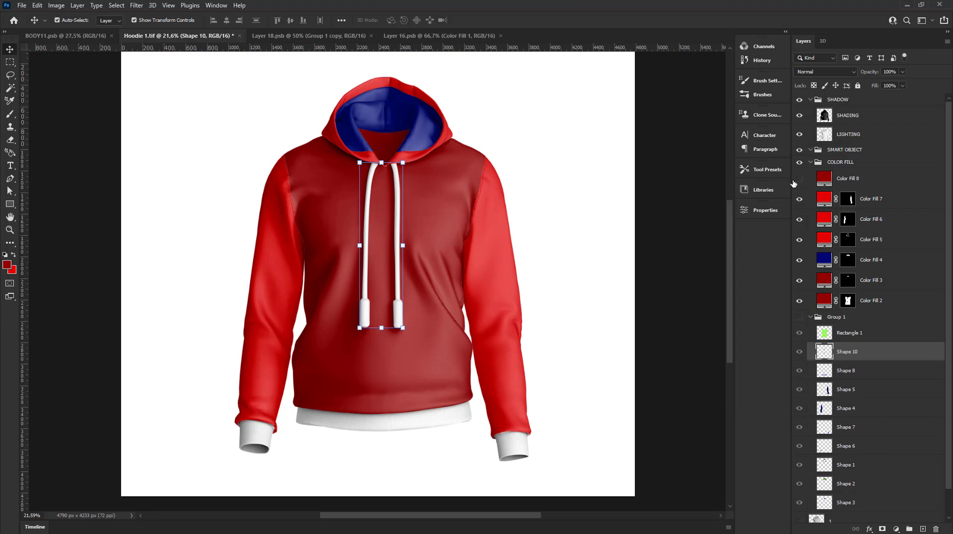
# Step: Fill Color Fill 8 with the hoodie's sampled red and mask it to the drawstrings
pyautogui.doubleClick(821, 180)
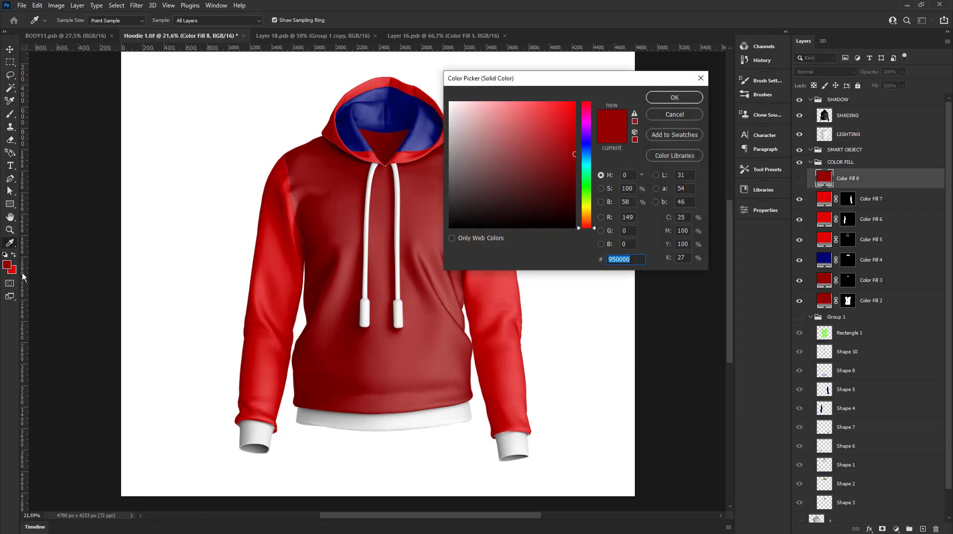
pyautogui.click(253, 224)
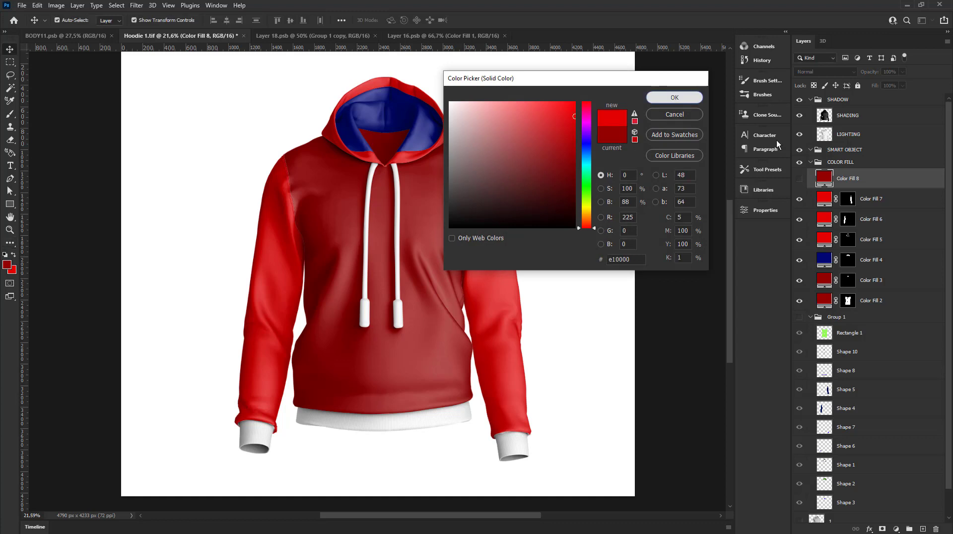
pyautogui.press('Return')
pyautogui.click(800, 179)
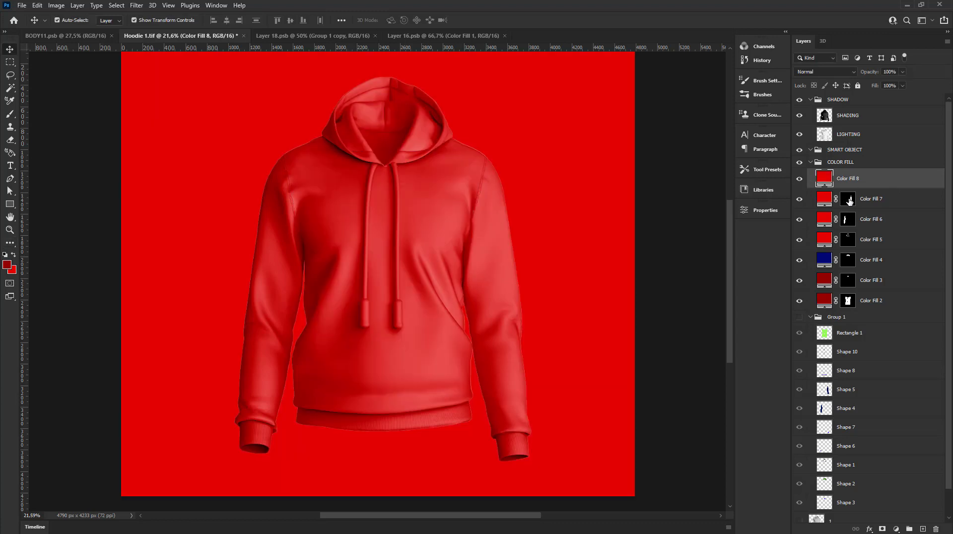
pyautogui.keyDown('ctrl'); pyautogui.click(824, 352); pyautogui.keyUp('ctrl')
pyautogui.click(882, 529)
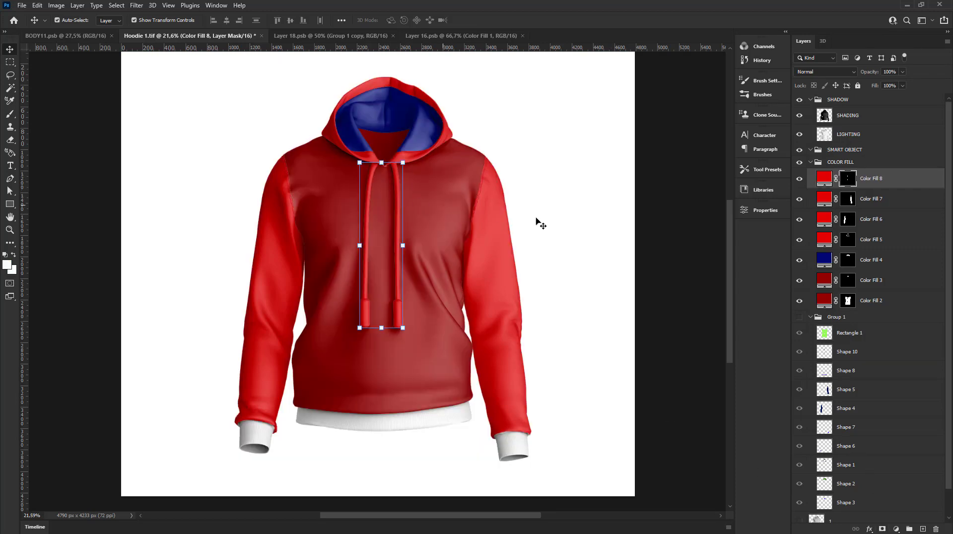
# Step: Change the drawstring fill colour to a lighter red, #ff3a3a
pyautogui.doubleClick(825, 177)
pyautogui.moveTo(556, 129); pyautogui.dragTo(541, 93)
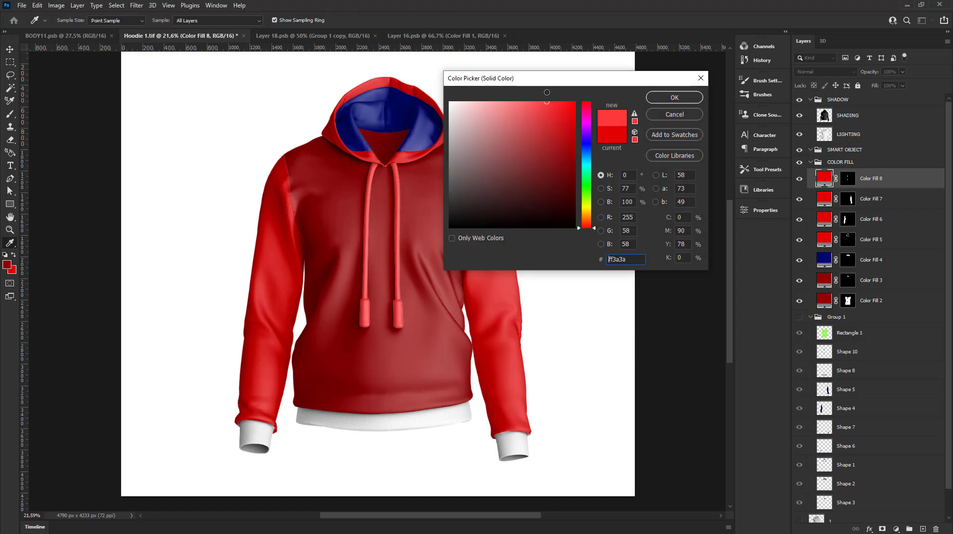
pyautogui.click(674, 97)
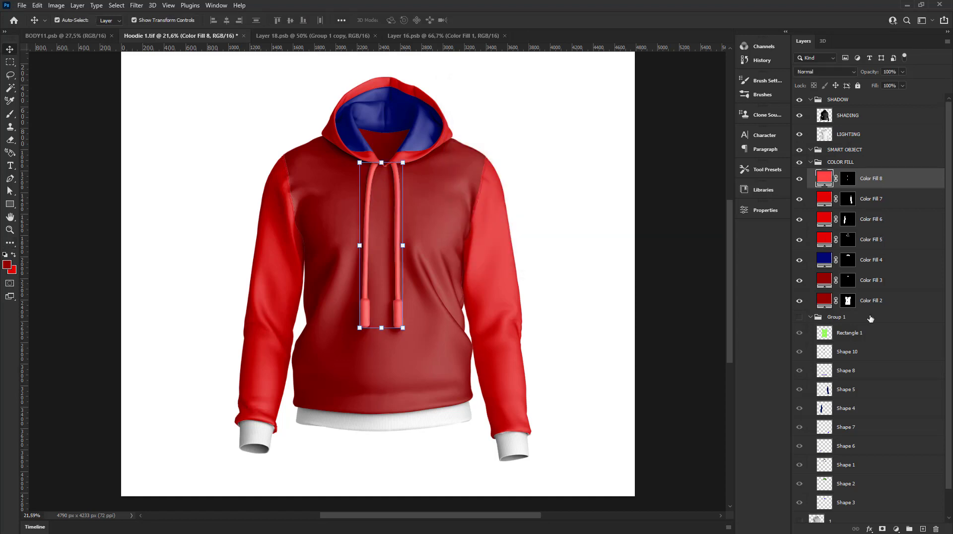
pyautogui.click(897, 529)
# Step: Merge the cuff shape layers Shape 6 and Shape 7 into one Shape 7 layer
pyautogui.click(838, 395)
pyautogui.scroll(-1, 838, 397)
pyautogui.scroll(-1, 838, 398)
pyautogui.click(839, 425)
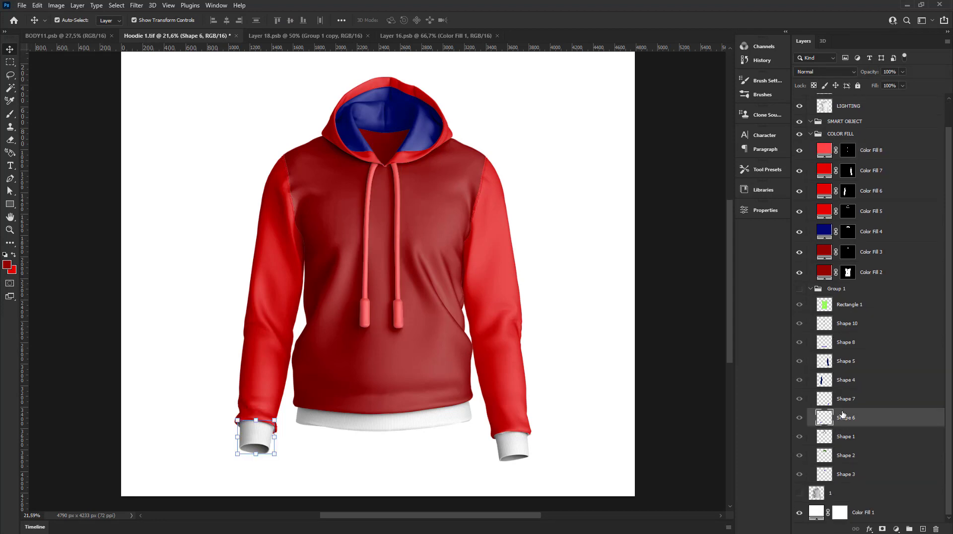
pyautogui.keyDown('ctrl'); pyautogui.click(860, 400); pyautogui.keyUp('ctrl')
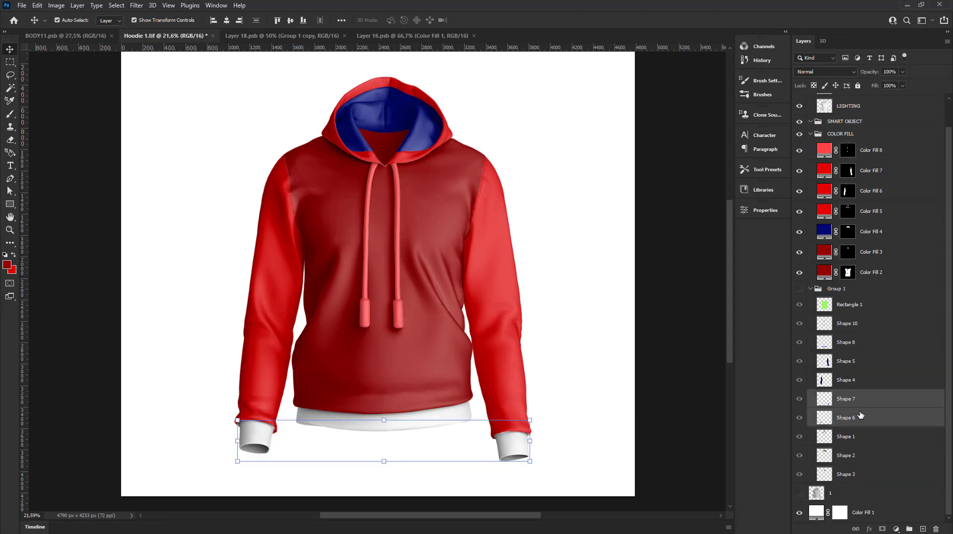
pyautogui.rightClick(838, 415)
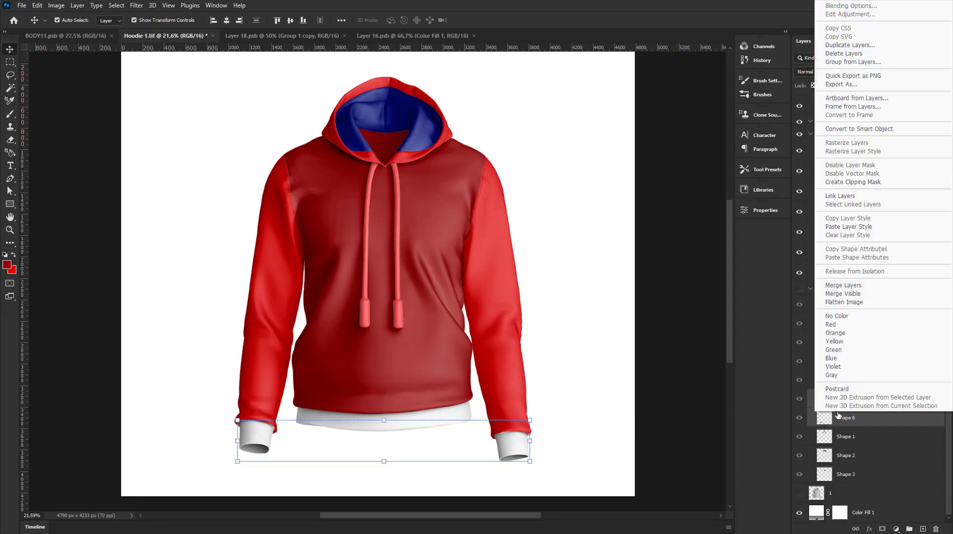
pyautogui.click(857, 287)
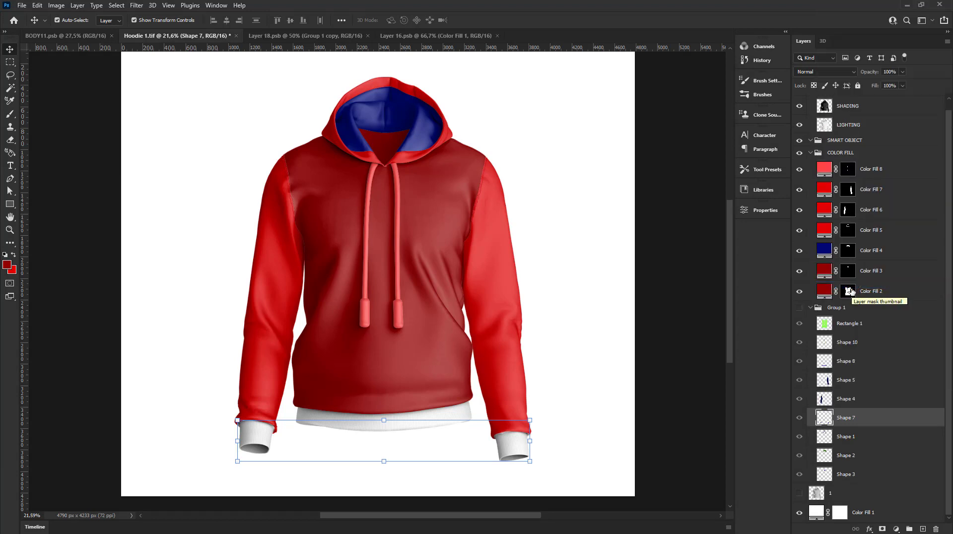
pyautogui.click(873, 175)
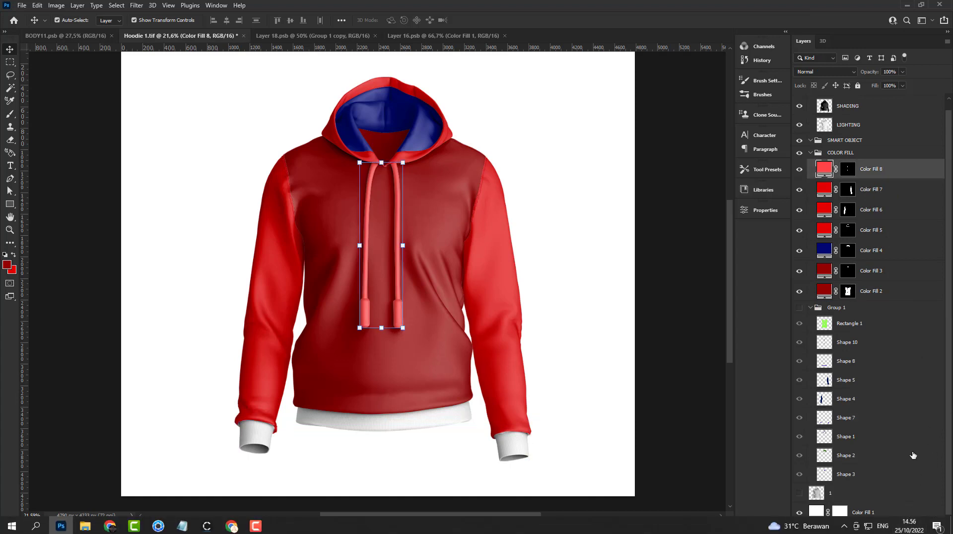
# Step: Add a dark red Color Fill 9 layer masked to the merged cuff shapes
pyautogui.click(901, 530)
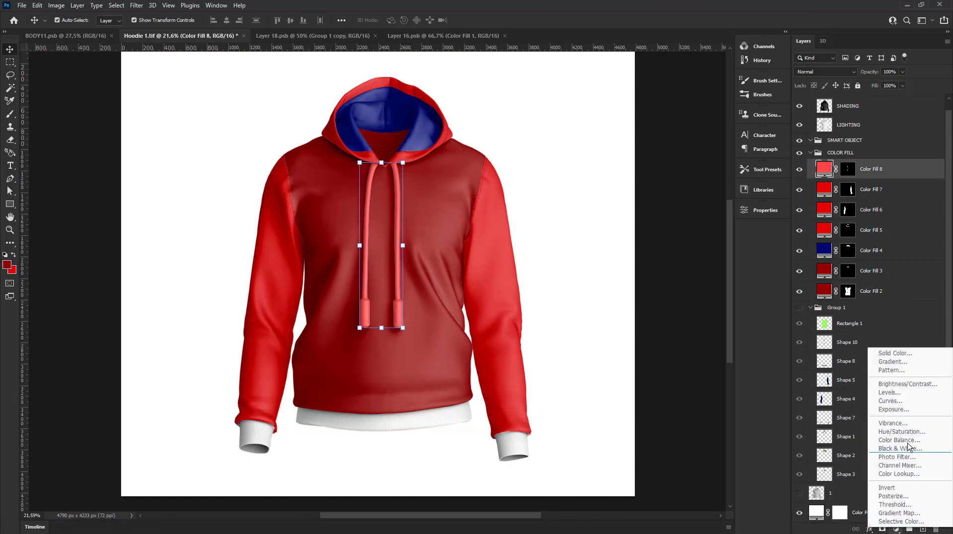
pyautogui.click(903, 356)
pyautogui.click(676, 99)
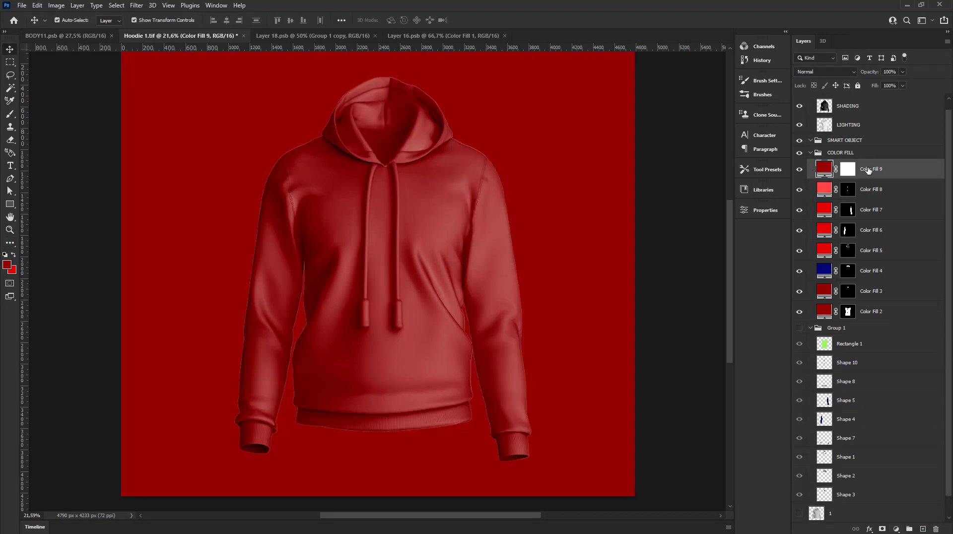
pyautogui.rightClick(848, 169)
pyautogui.click(881, 191)
pyautogui.keyDown('ctrl'); pyautogui.click(825, 438); pyautogui.keyUp('ctrl')
pyautogui.click(883, 529)
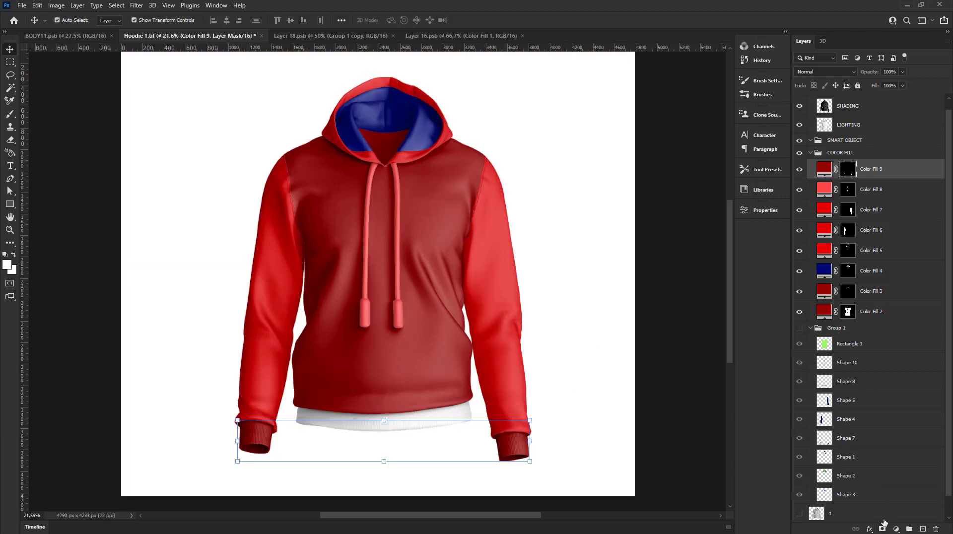
# Step: Add a bright red (#e10000) Color Fill 10 layer masked to the hoodie hem
pyautogui.click(897, 530)
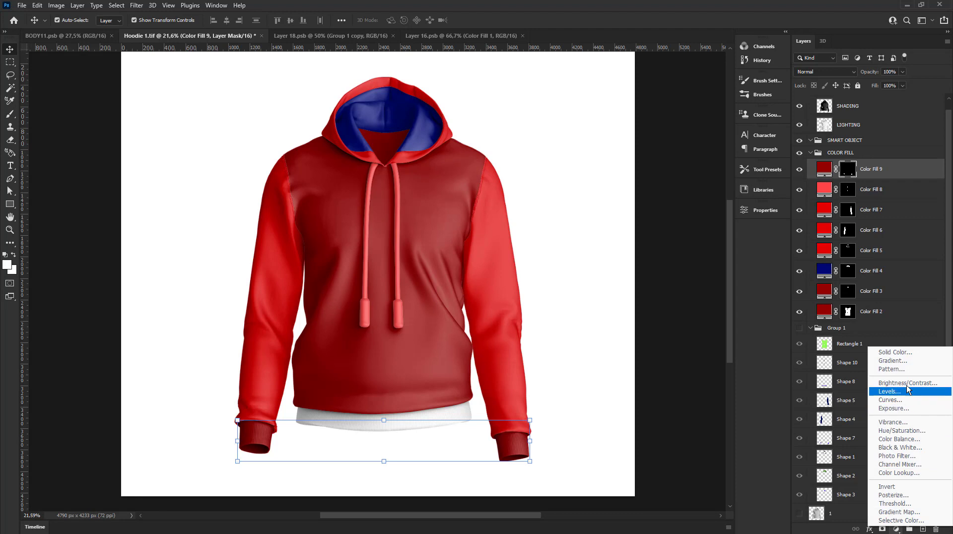
pyautogui.click(907, 354)
pyautogui.write('e10000')
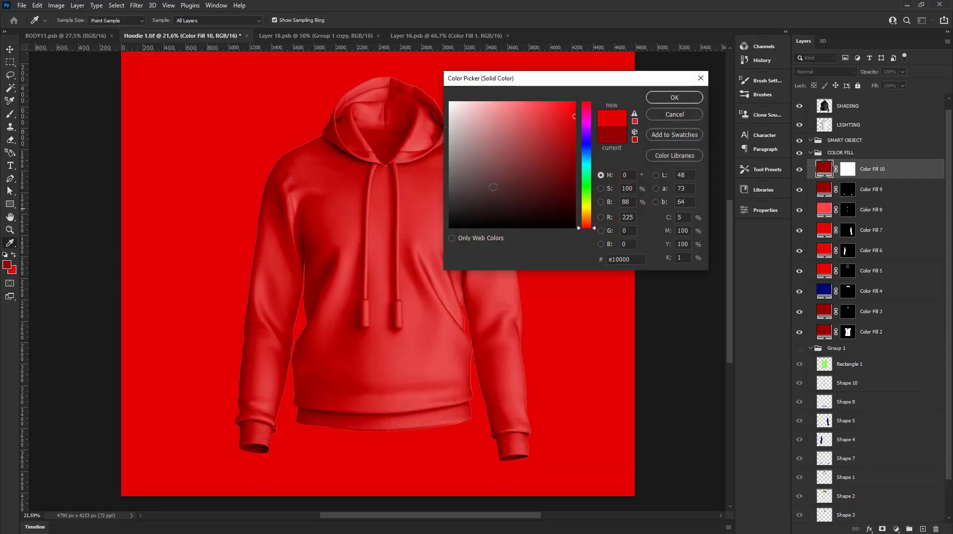
pyautogui.press('Return')
pyautogui.click(848, 169)
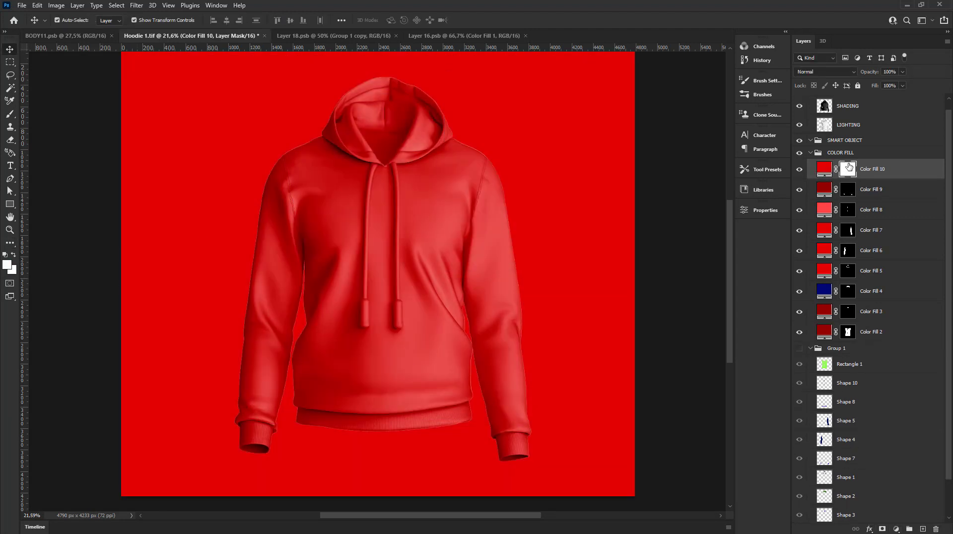
pyautogui.rightClick(849, 169)
pyautogui.click(861, 183)
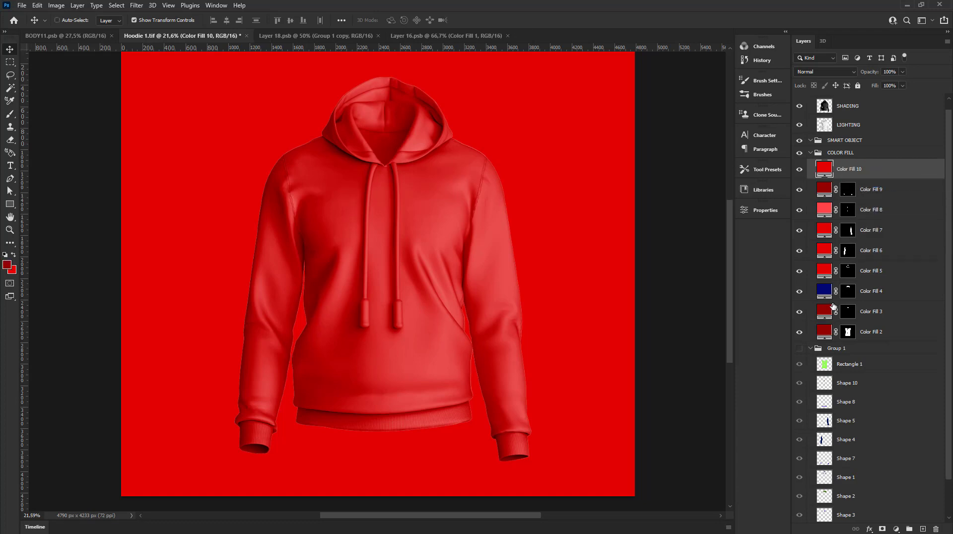
pyautogui.keyDown('ctrl'); pyautogui.click(825, 405); pyautogui.keyUp('ctrl')
pyautogui.click(883, 528)
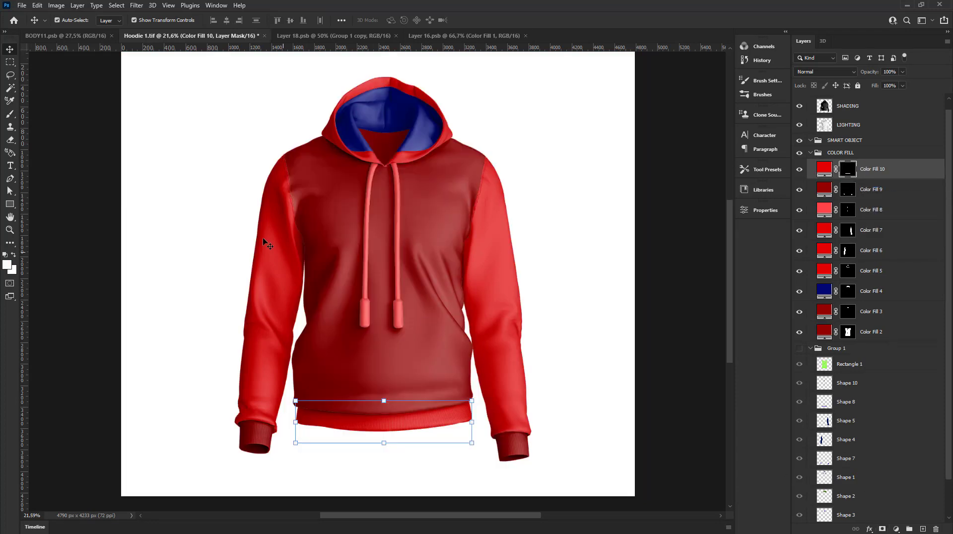
pyautogui.keyDown('alt'); pyautogui.scroll(-2, 263, 229); pyautogui.keyUp('alt')
pyautogui.click(604, 247)
pyautogui.keyDown('alt'); pyautogui.scroll(2, 604, 247); pyautogui.keyUp('alt')
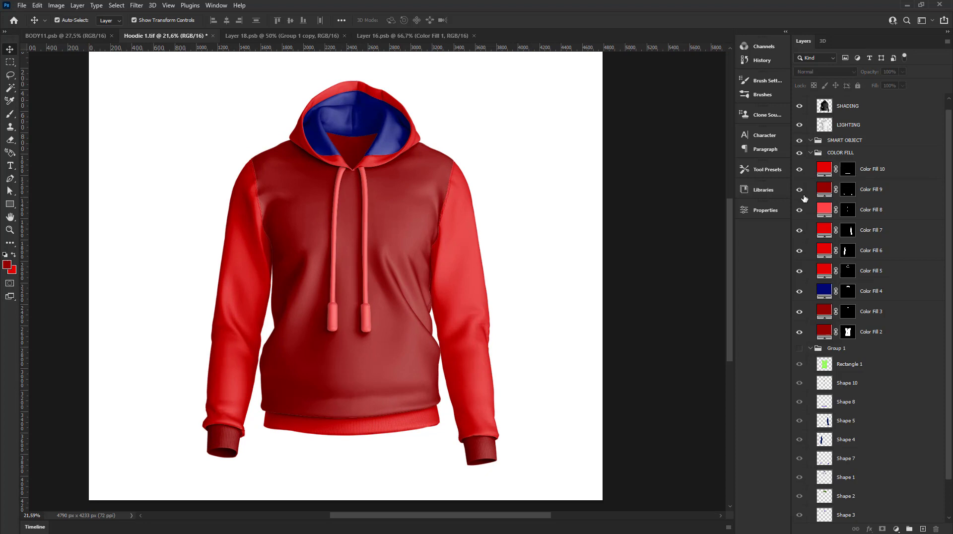
# Step: Change the hood lining Color Fill 4 to light red #e43f3f and delete Group 1
pyautogui.click(823, 290)
pyautogui.doubleClick(824, 291)
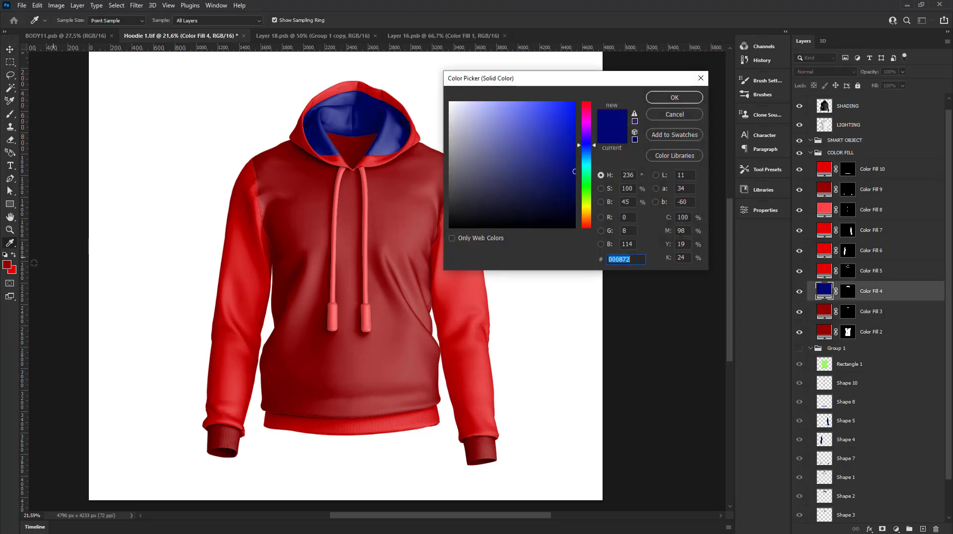
pyautogui.click(219, 221)
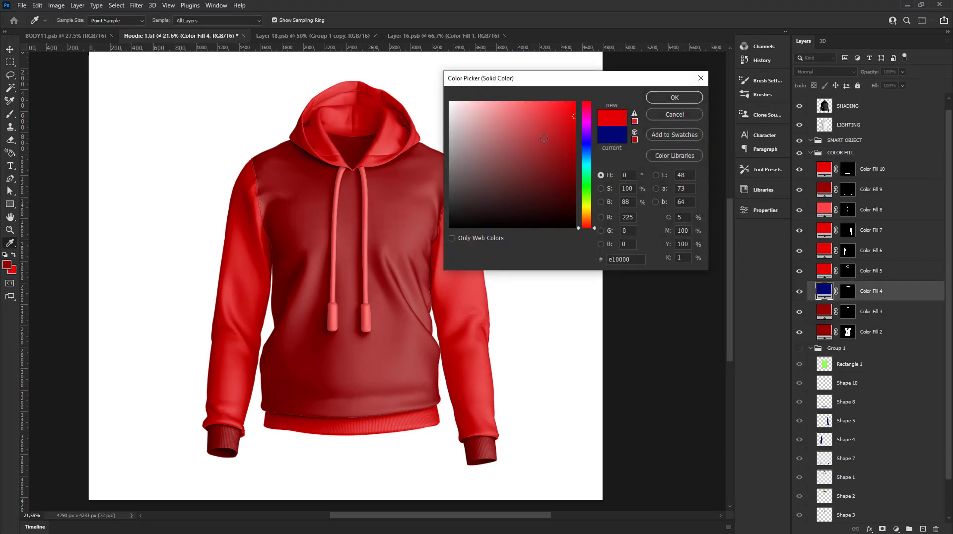
pyautogui.moveTo(569, 147); pyautogui.dragTo(541, 116)
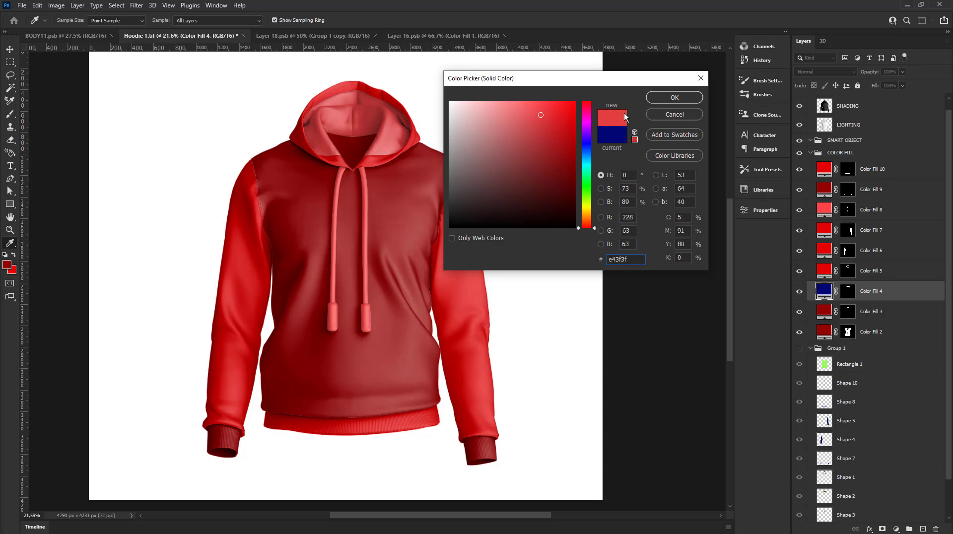
pyautogui.click(675, 97)
pyautogui.moveTo(843, 354); pyautogui.dragTo(937, 523)
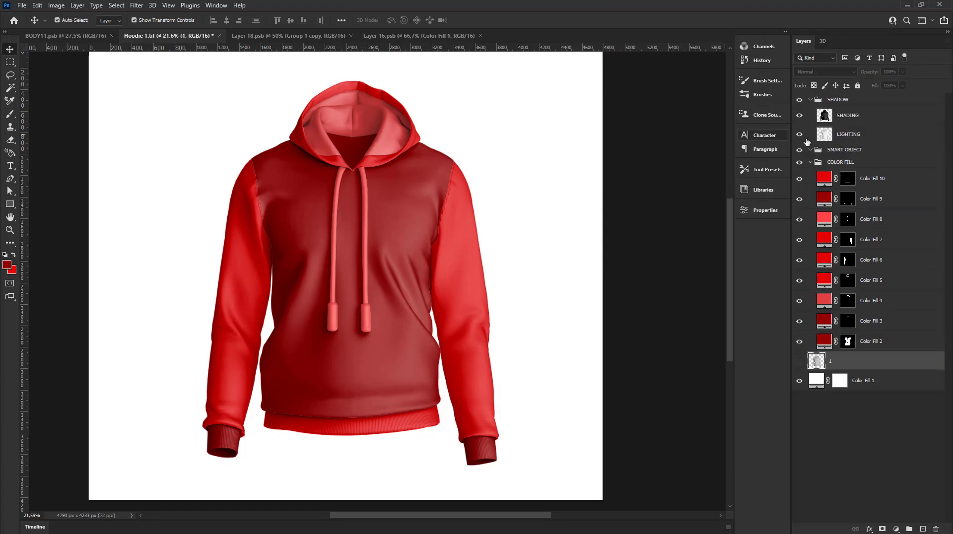
# Step: Apply Levels to LIGHTING, raising the black point and slightly adjusting the midtones
pyautogui.click(828, 135)
pyautogui.click(56, 6)
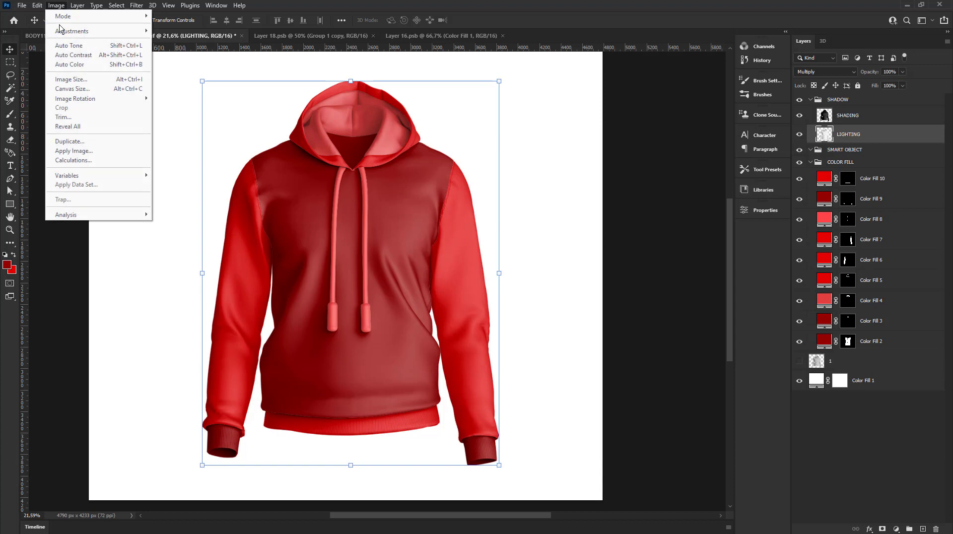
pyautogui.click(192, 42)
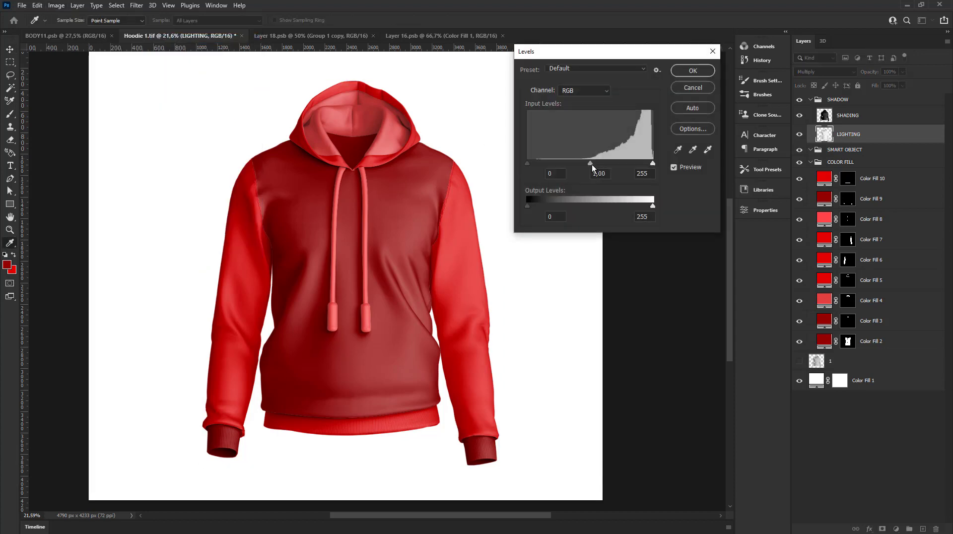
pyautogui.click(599, 164)
pyautogui.moveTo(528, 165); pyautogui.dragTo(534, 165)
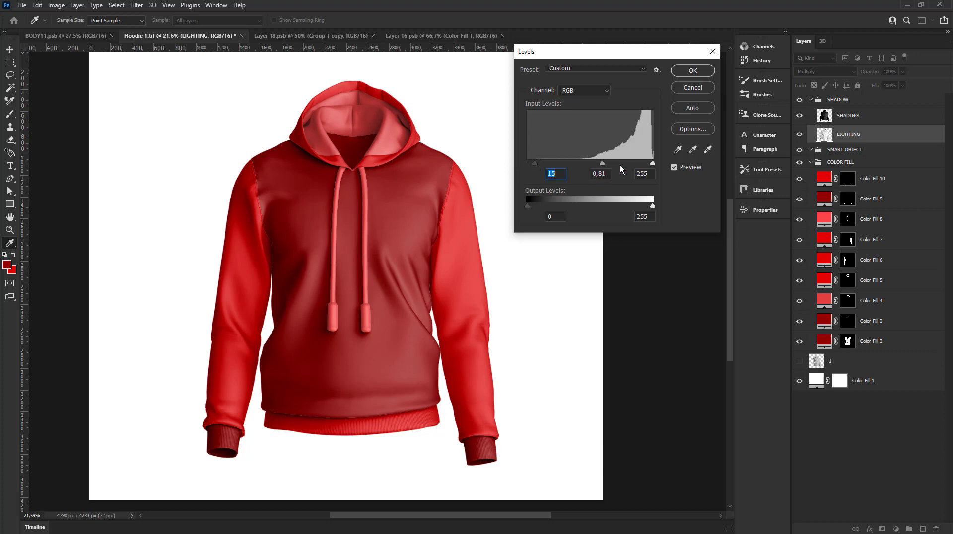
pyautogui.moveTo(603, 163); pyautogui.dragTo(600, 163)
pyautogui.click(692, 72)
pyautogui.scroll(1, 293, 142)
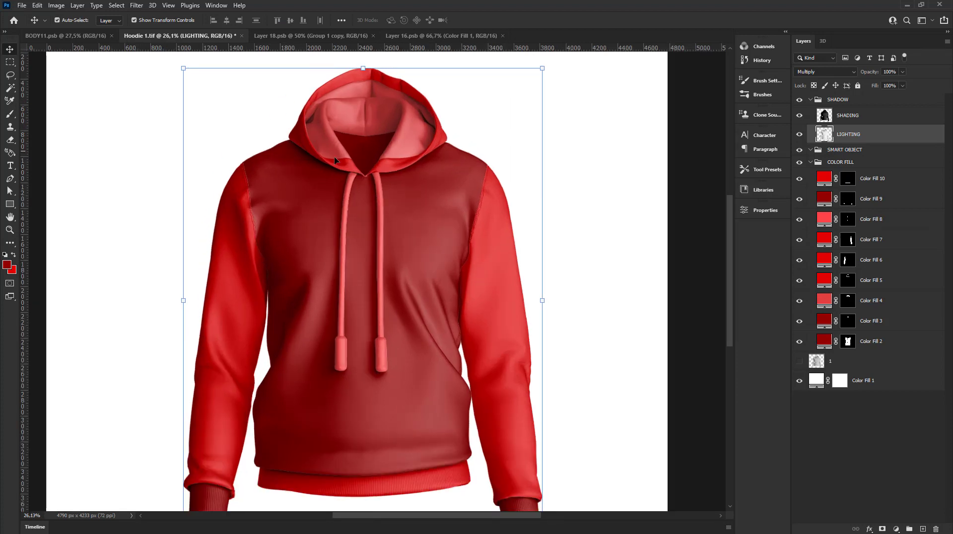
# Step: Apply Levels to SHADING with midtones at 0.97 and black input at 3
pyautogui.click(887, 120)
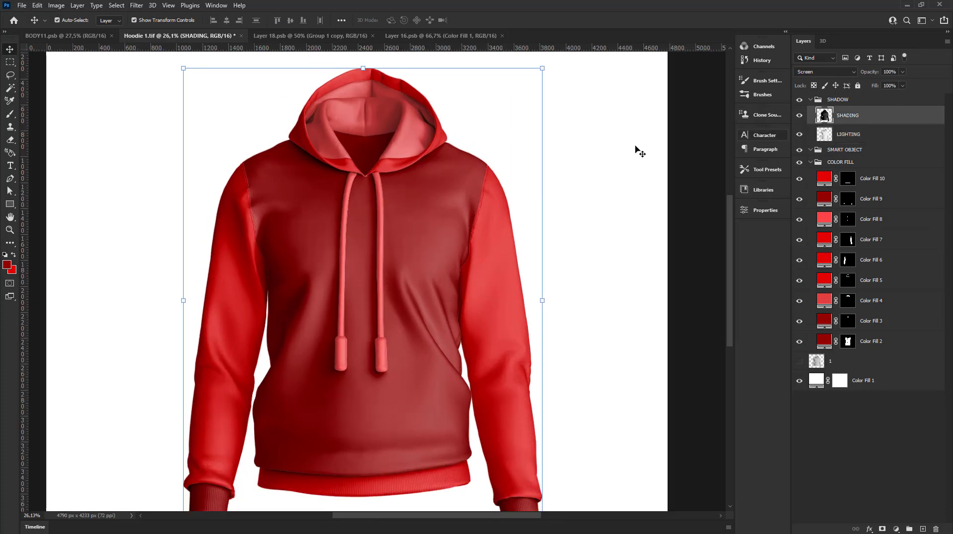
pyautogui.click(57, 6)
pyautogui.click(169, 39)
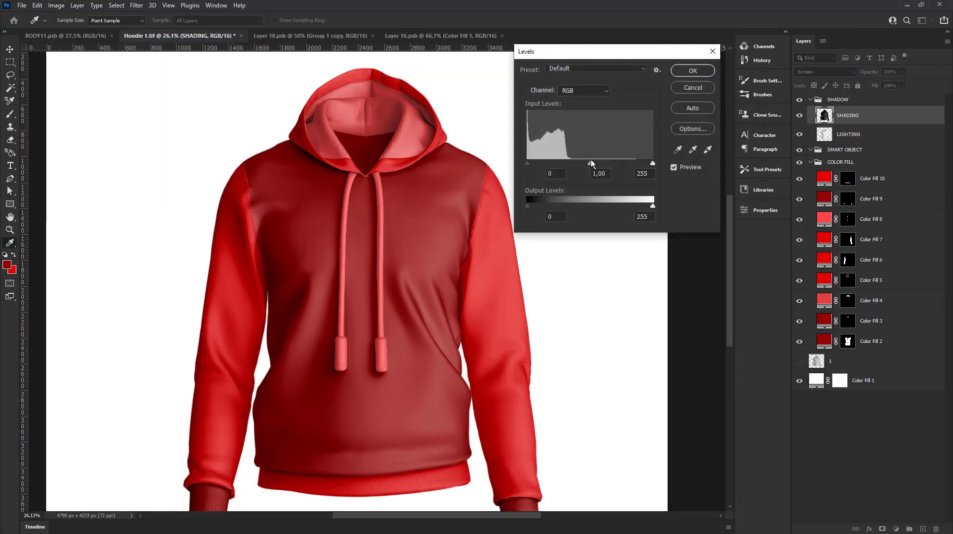
pyautogui.moveTo(591, 163); pyautogui.dragTo(592, 163)
pyautogui.moveTo(527, 164); pyautogui.dragTo(529, 163)
pyautogui.click(693, 72)
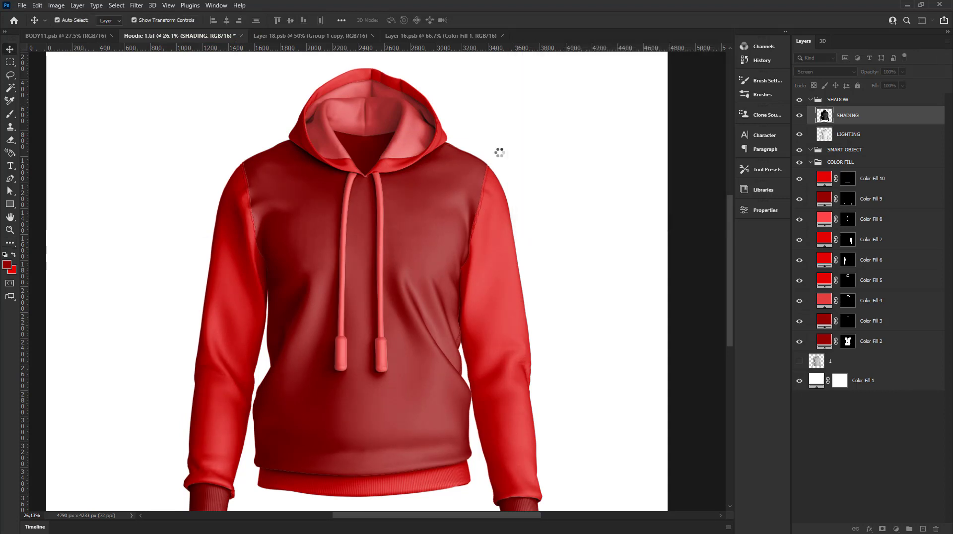
pyautogui.keyDown('alt'); pyautogui.scroll(-2, 458, 212); pyautogui.keyUp('alt')
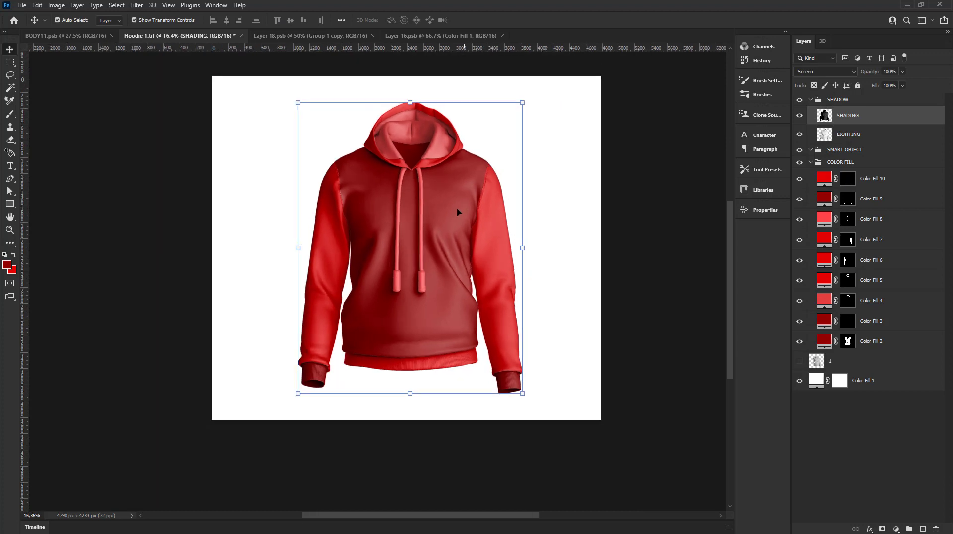
# Step: Rename the fill layers BAND BOTTOM, BAND, ROPE, LEFT and RIGHT
pyautogui.doubleClick(874, 178)
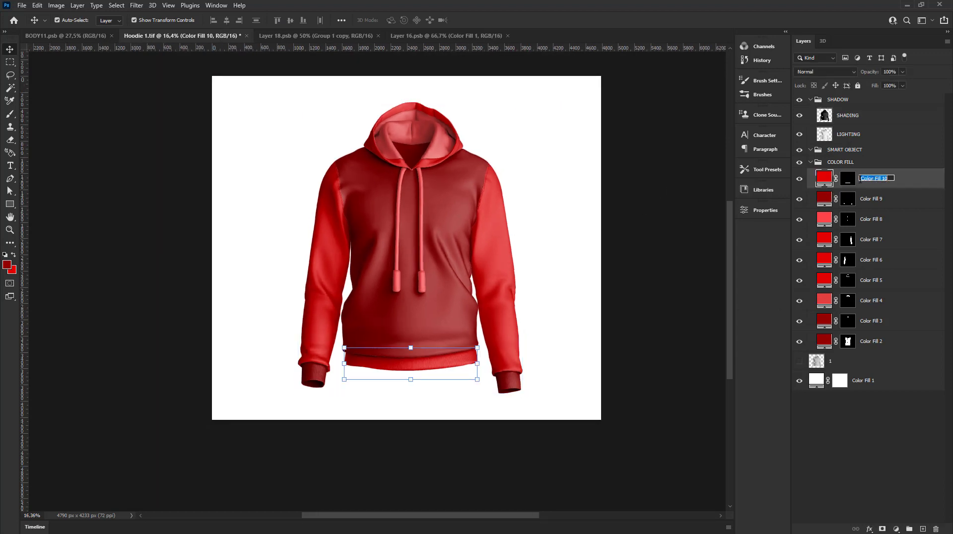
pyautogui.write('BAND')
pyautogui.press('Tab')
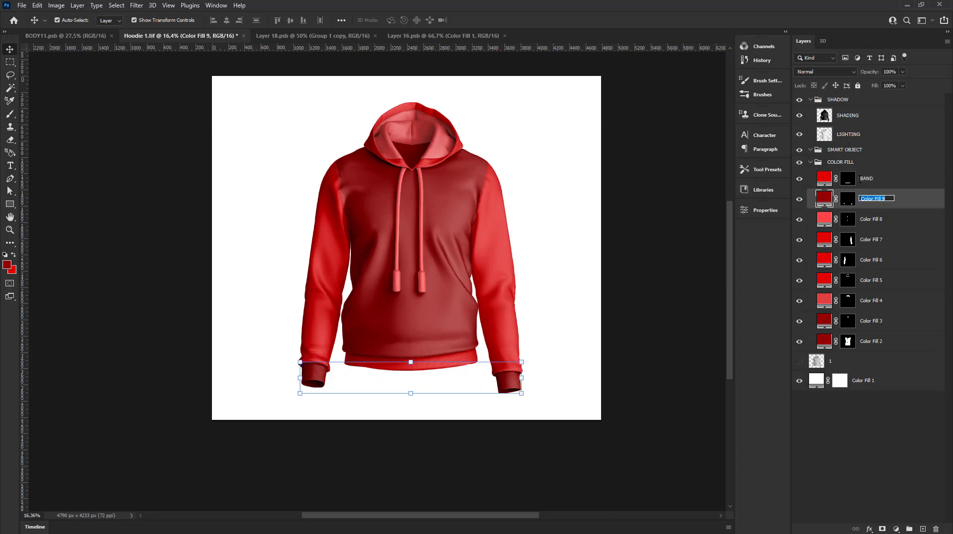
pyautogui.write('BN')
pyautogui.press('Return')
pyautogui.doubleClick(867, 179)
pyautogui.write('BOTTOM')
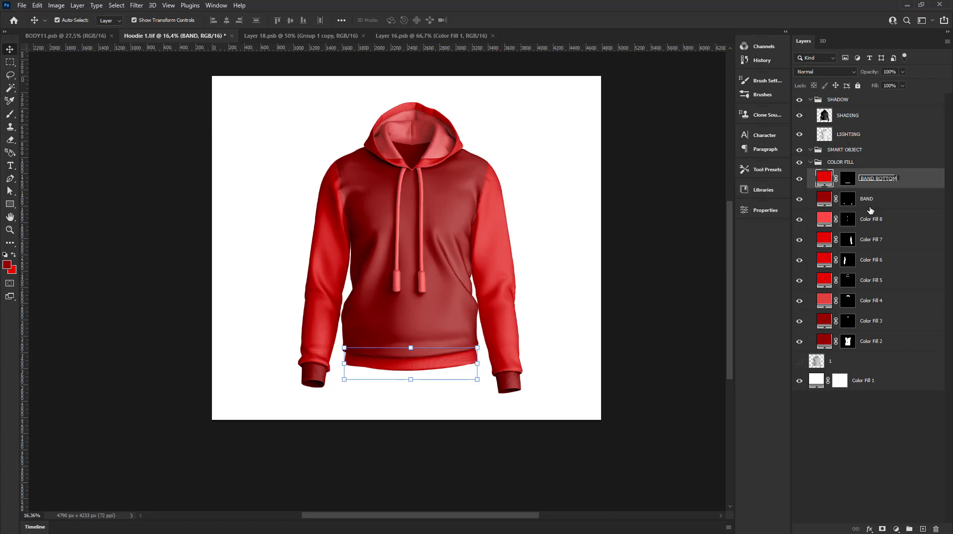
pyautogui.press('Tab')
pyautogui.press('Tab')
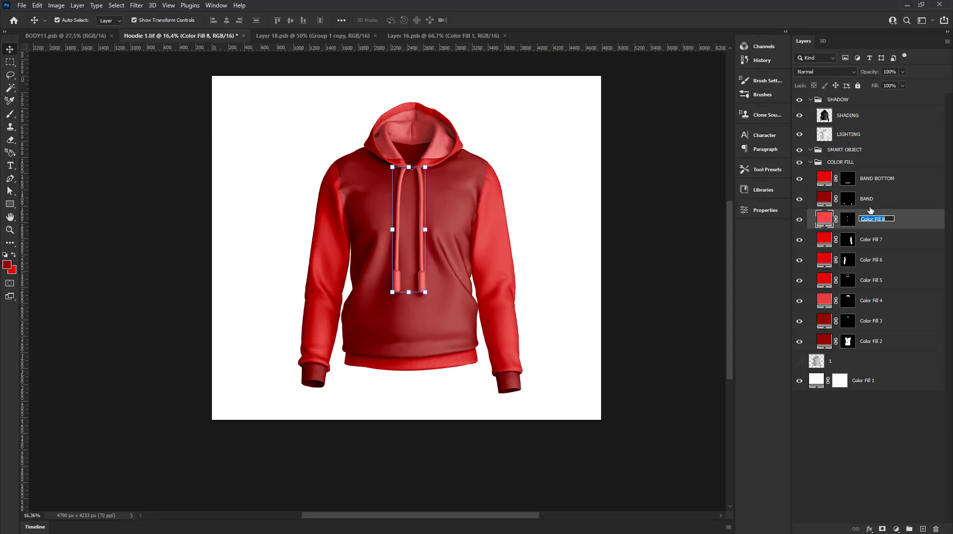
pyautogui.write('B')
pyautogui.press('Tab')
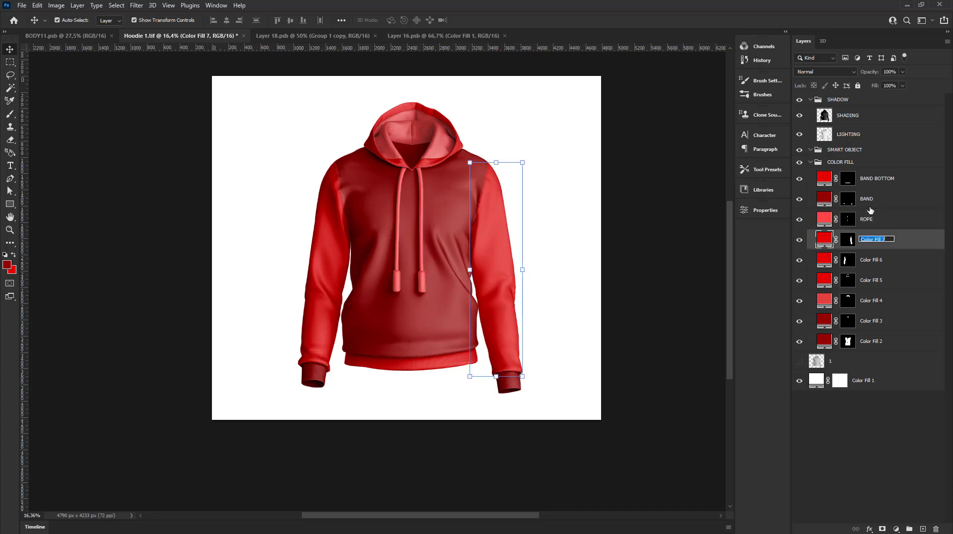
pyautogui.write('LEFT')
pyautogui.press('Tab')
pyautogui.write('RI')
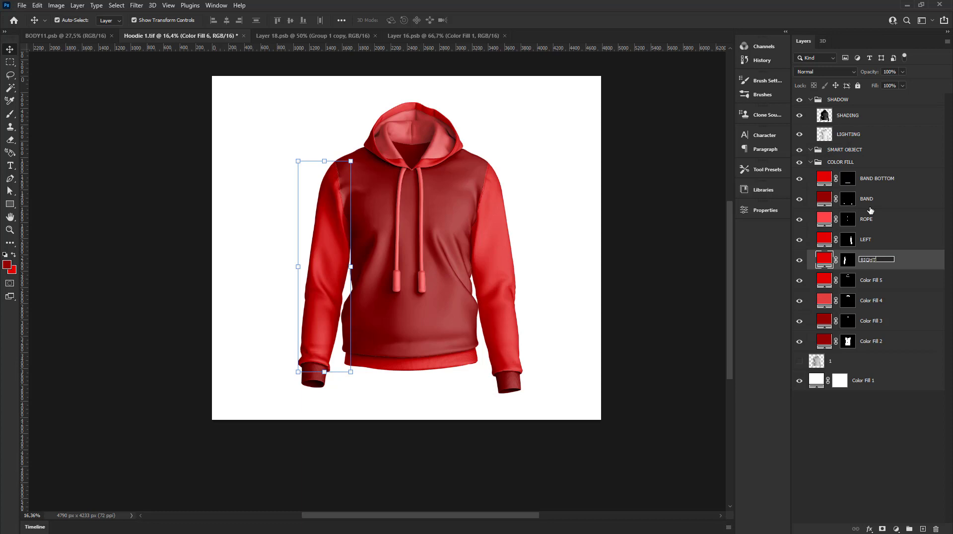
pyautogui.press('Tab')
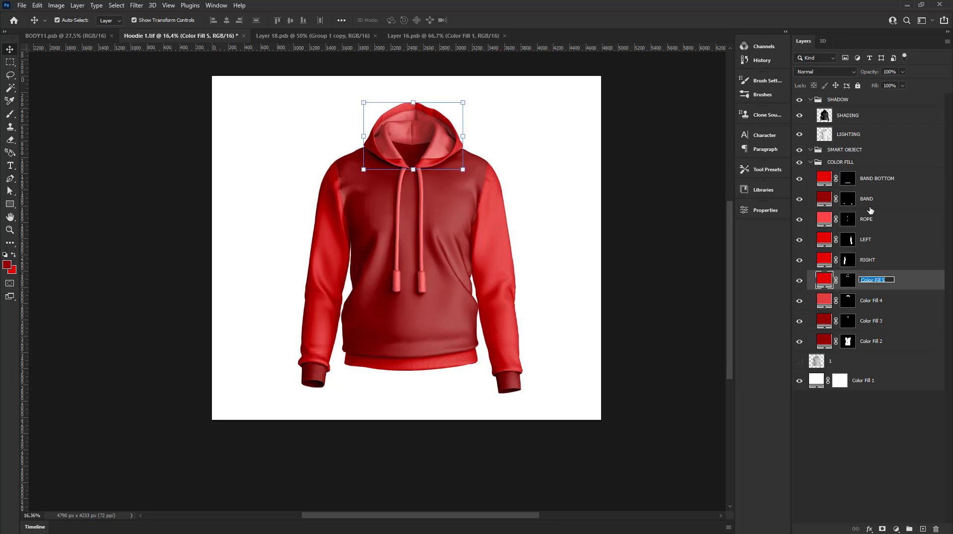
# Step: Rename the remaining fill layers HOOD OUTSIDE, HOOD INSIDE, INNER and BODY
pyautogui.write('HOOD OUTSID')
pyautogui.write('E')
pyautogui.press('Tab')
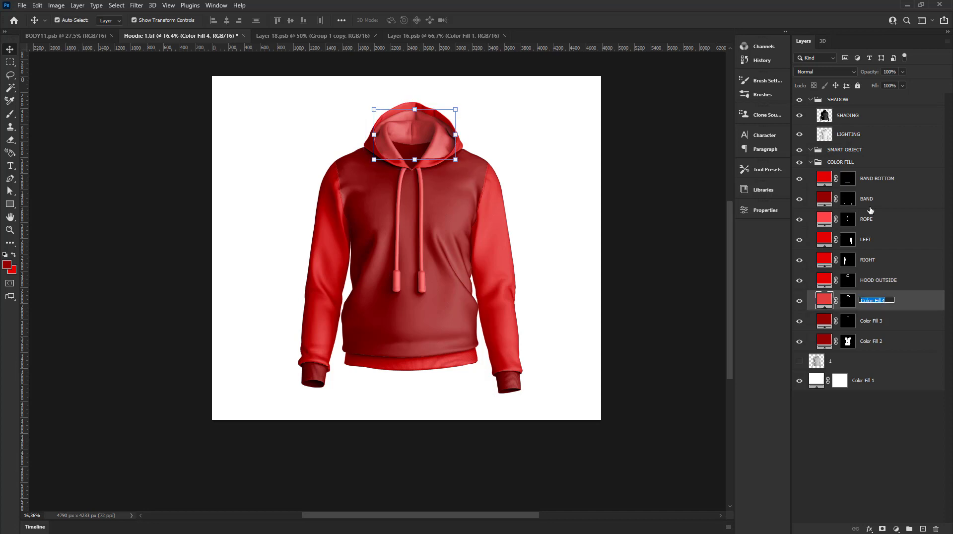
pyautogui.write('HOOD INSIDE')
pyautogui.press('Tab')
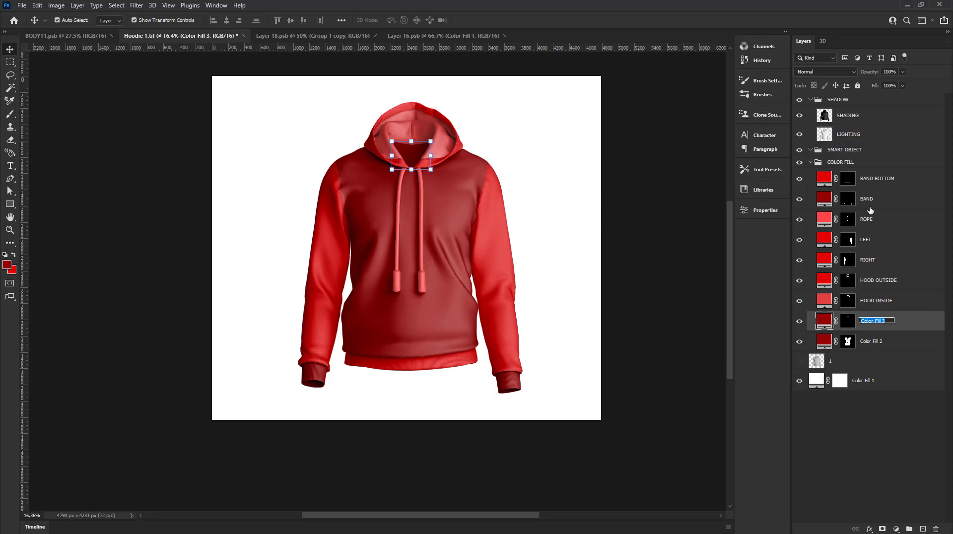
pyautogui.press('BackSpace')
pyautogui.write('ER')
pyautogui.press('Tab')
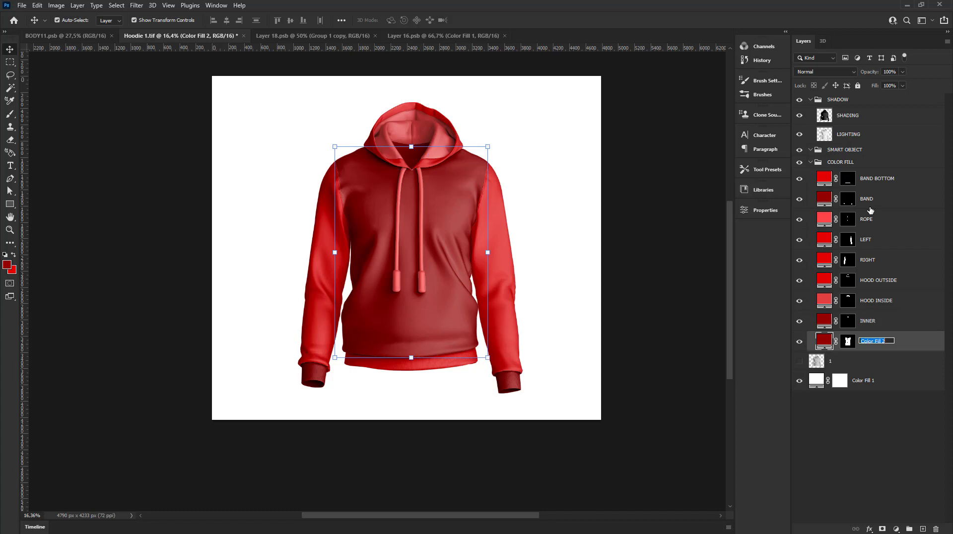
pyautogui.write('BODY')
pyautogui.press('Return')
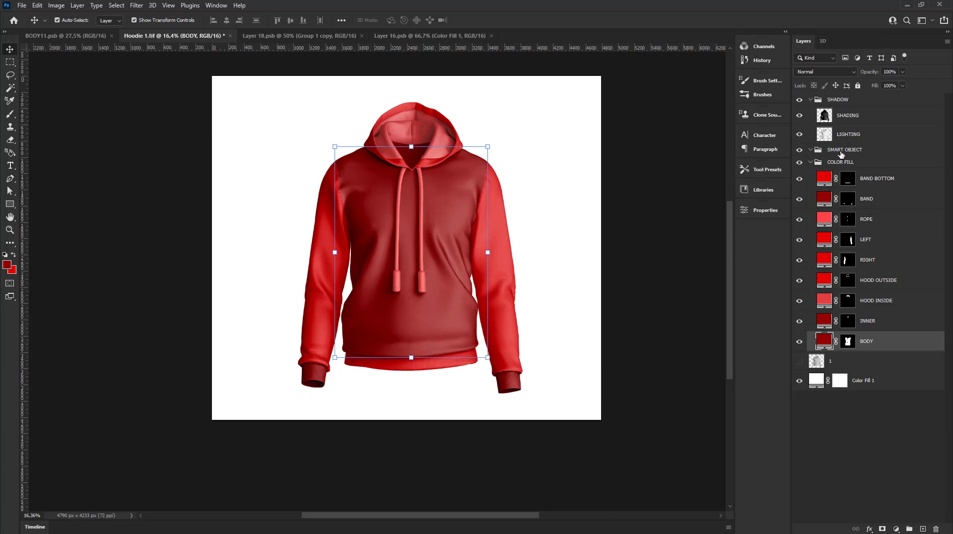
pyautogui.click(841, 154)
# Step: Hide the BODY fill and add a red torso rectangle layer named BODY in SMART OBJECT
pyautogui.click(923, 529)
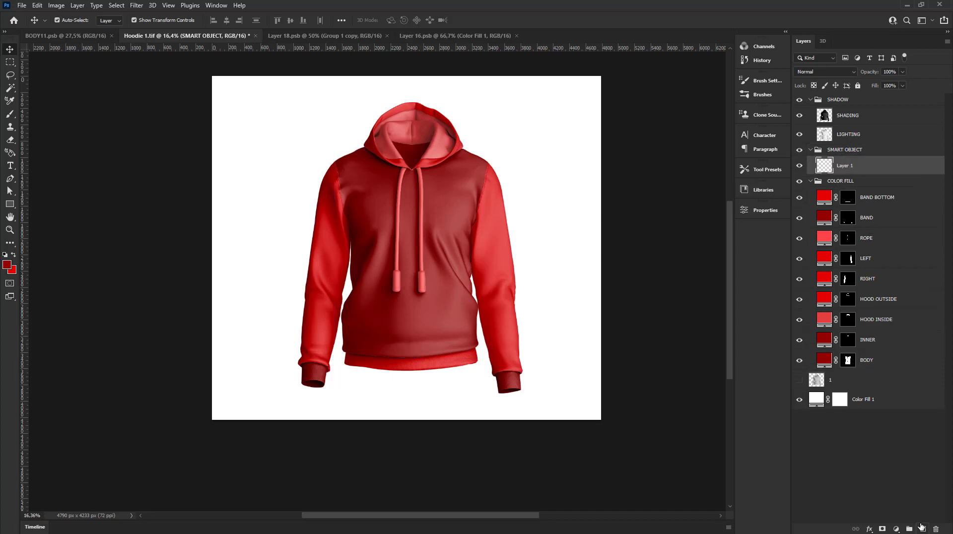
pyautogui.press('x')
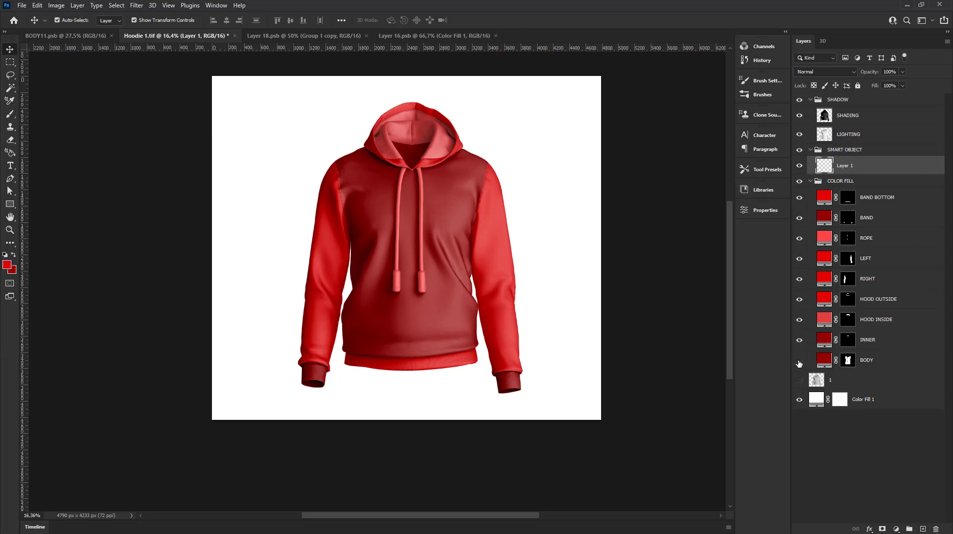
pyautogui.click(799, 364)
pyautogui.scroll(1, 440, 213)
pyautogui.scroll(1, 251, 213)
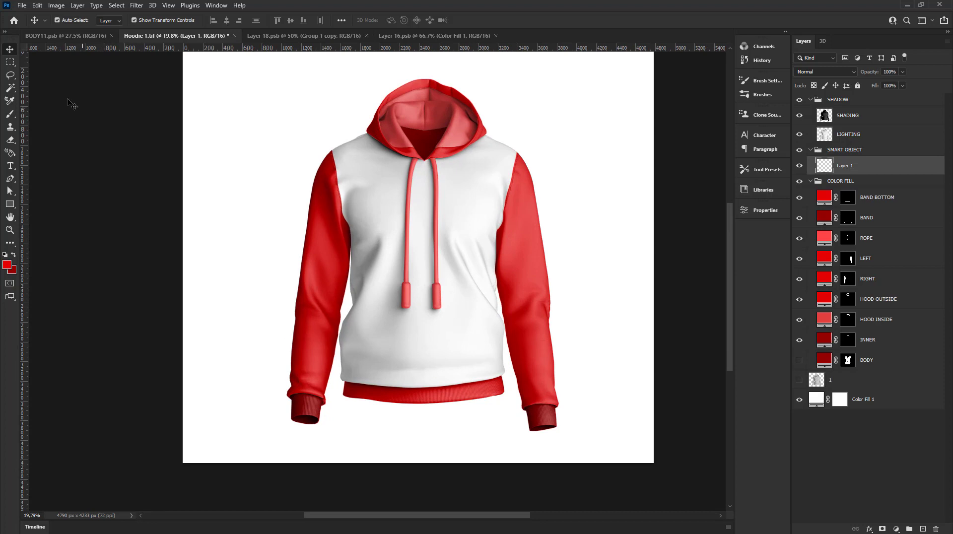
pyautogui.click(10, 62)
pyautogui.moveTo(327, 128); pyautogui.dragTo(532, 393)
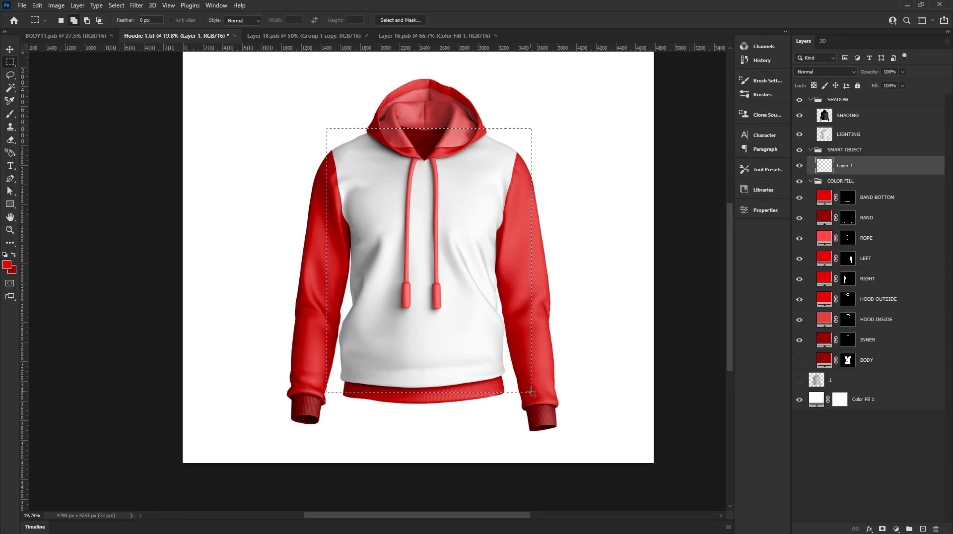
pyautogui.hotkey('alt', 'BackSpace')
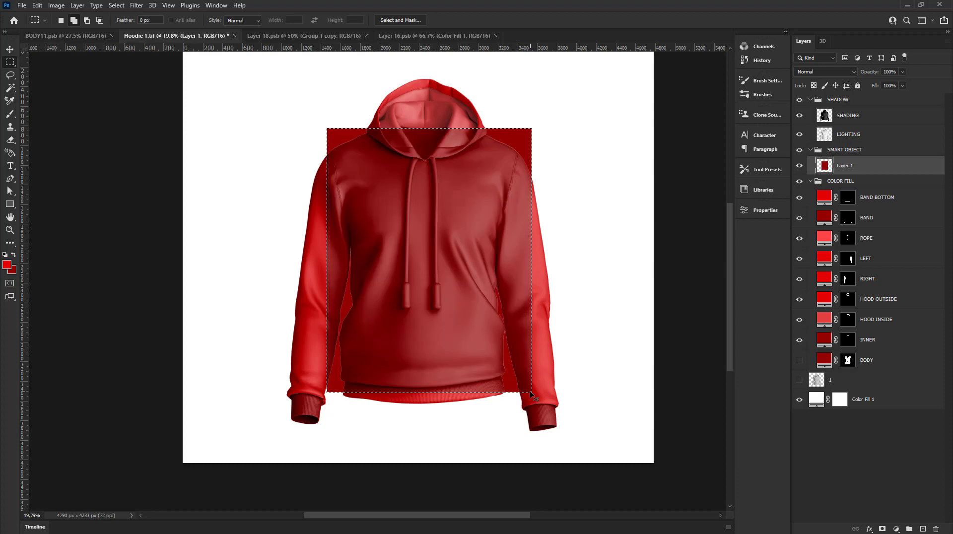
pyautogui.hotkey('ctrl', 'd')
pyautogui.click(9, 50)
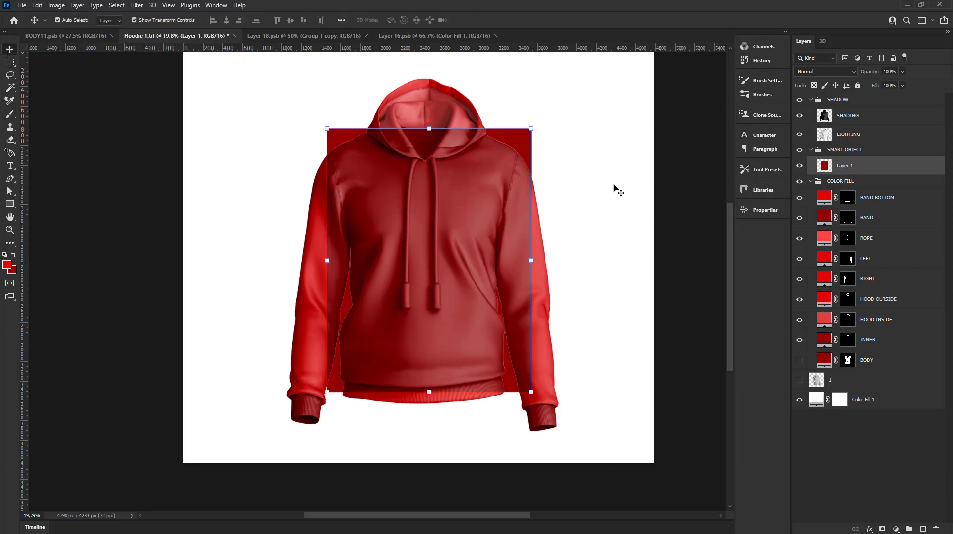
pyautogui.doubleClick(844, 165)
pyautogui.write('BODY')
pyautogui.press('Return')
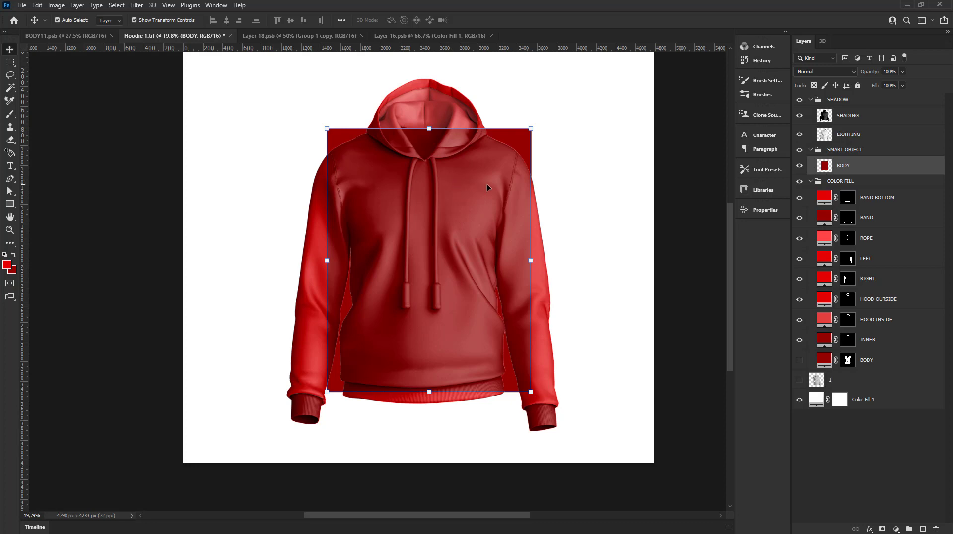
# Step: Centre the BODY rectangle on a vertical guide and convert it to a smart object
pyautogui.click(850, 135)
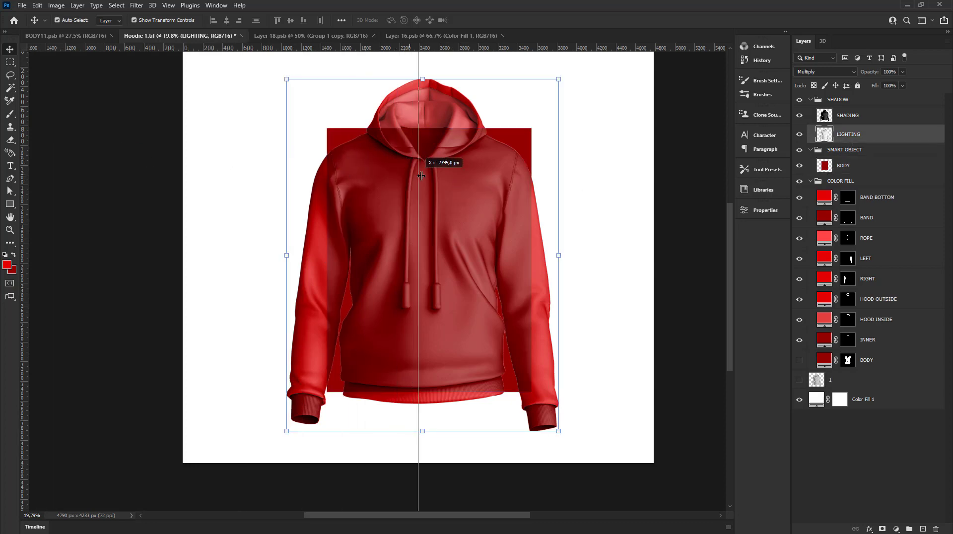
pyautogui.moveTo(25, 164); pyautogui.dragTo(423, 172)
pyautogui.moveTo(528, 138); pyautogui.dragTo(520, 137)
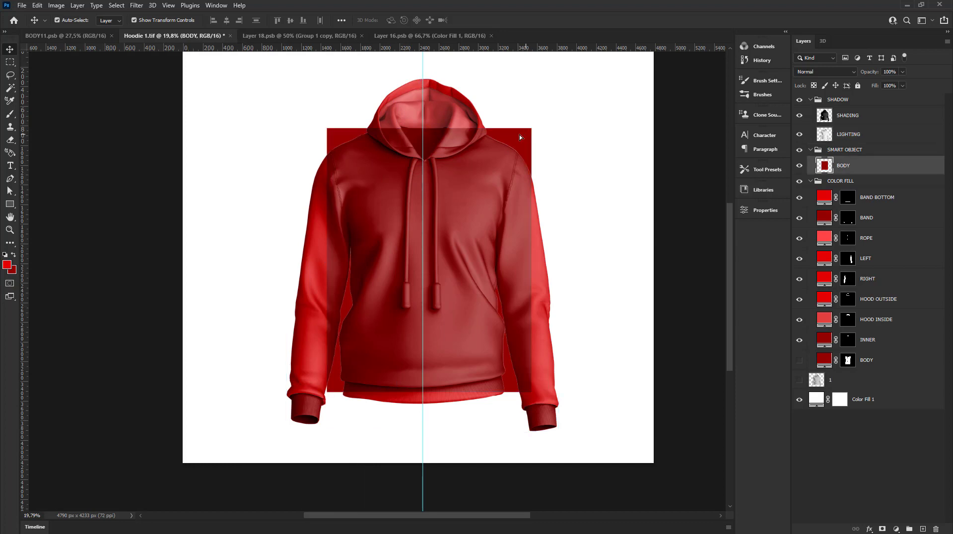
pyautogui.scroll(2, 517, 135)
pyautogui.scroll(3, 508, 134)
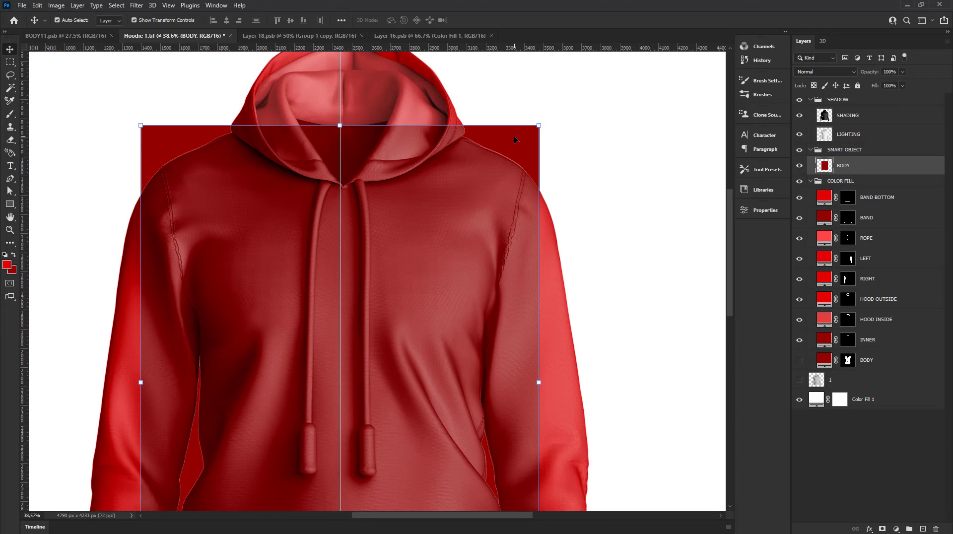
pyautogui.press('Right')
pyautogui.press('Right')
pyautogui.press('Right')
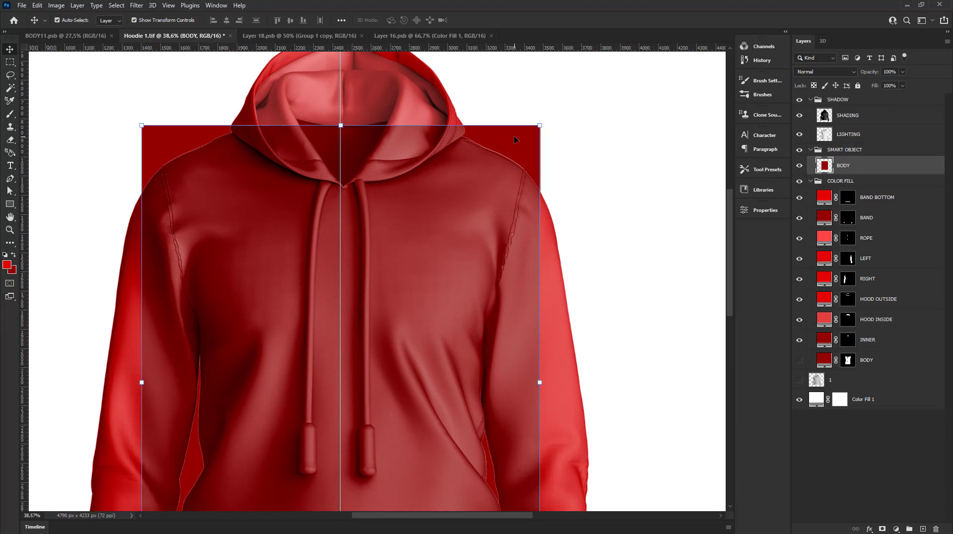
pyautogui.scroll(-2, 514, 136)
pyautogui.scroll(-3, 511, 141)
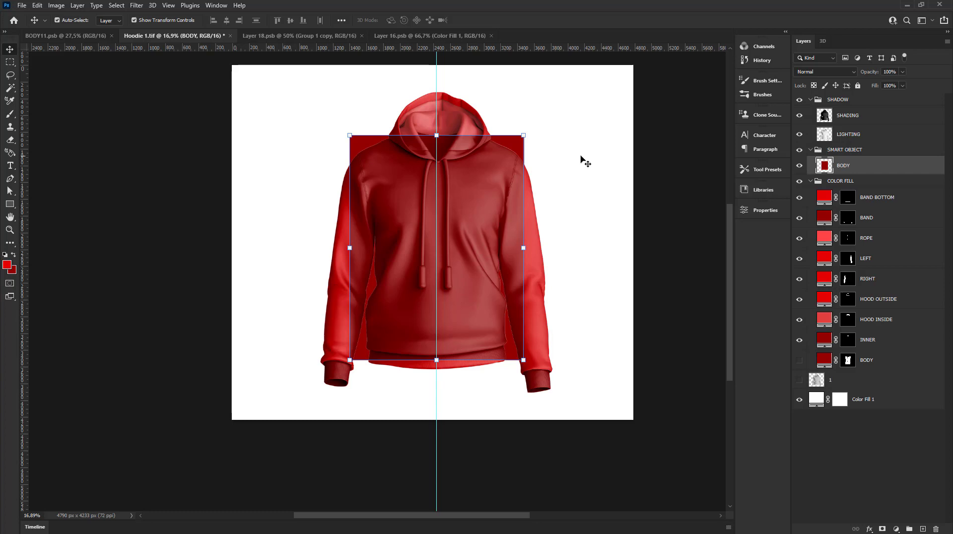
pyautogui.scroll(2, 553, 164)
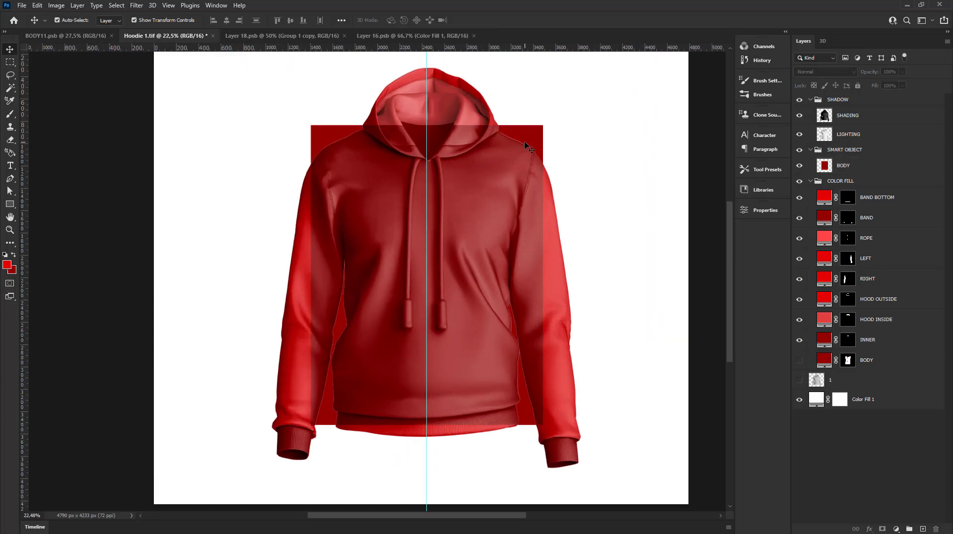
pyautogui.rightClick(868, 167)
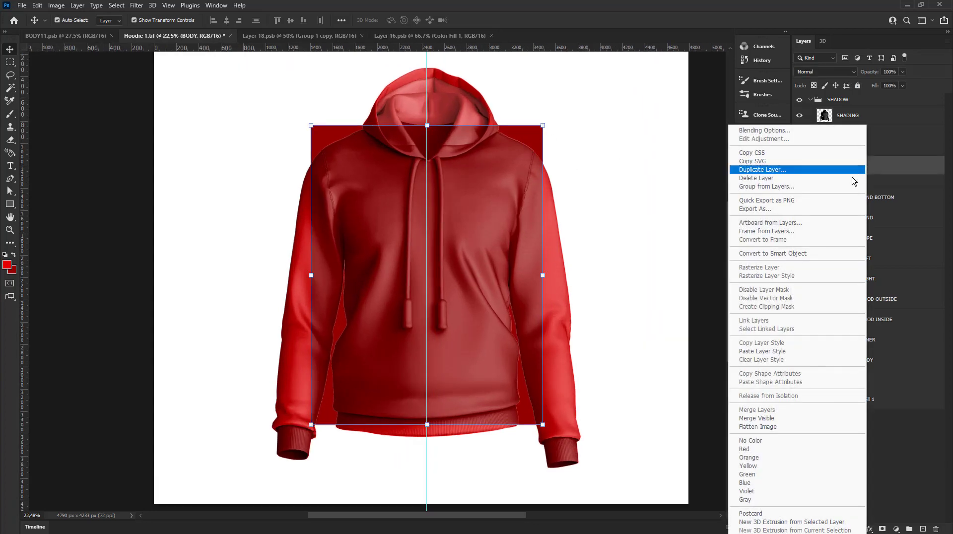
pyautogui.click(773, 253)
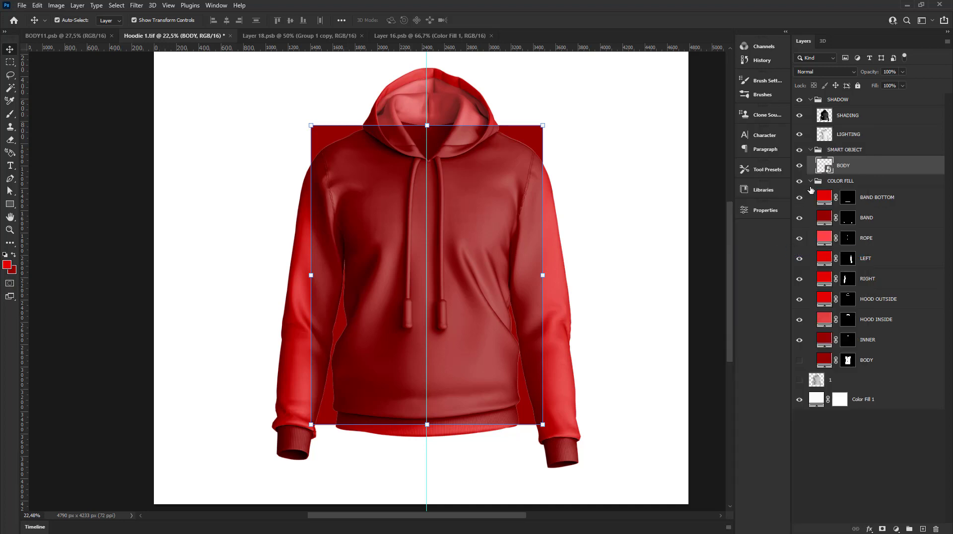
# Step: Inside the BODY smart object, draw a tall thin light-green rectangle bar
pyautogui.doubleClick(825, 167)
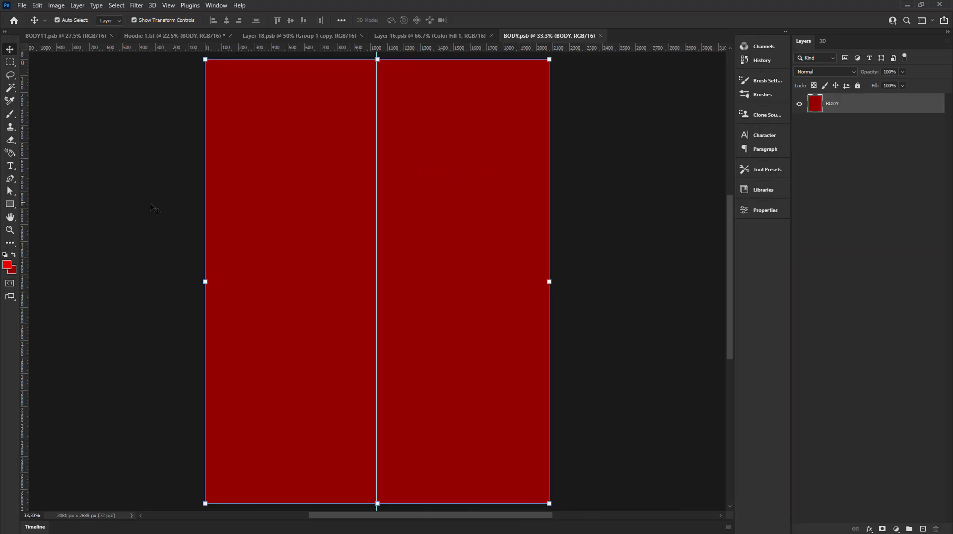
pyautogui.click(10, 204)
pyautogui.scroll(-2, 452, 229)
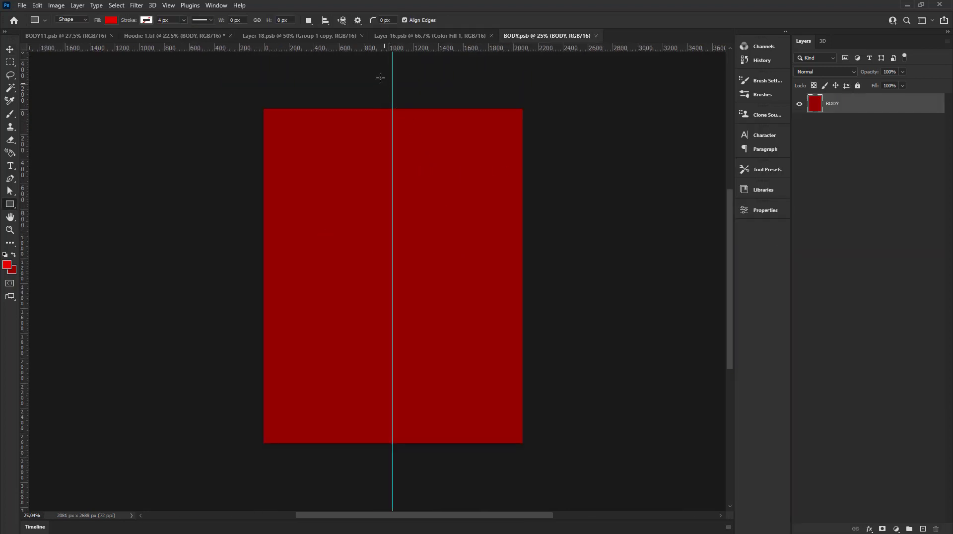
pyautogui.moveTo(380, 78); pyautogui.dragTo(387, 455)
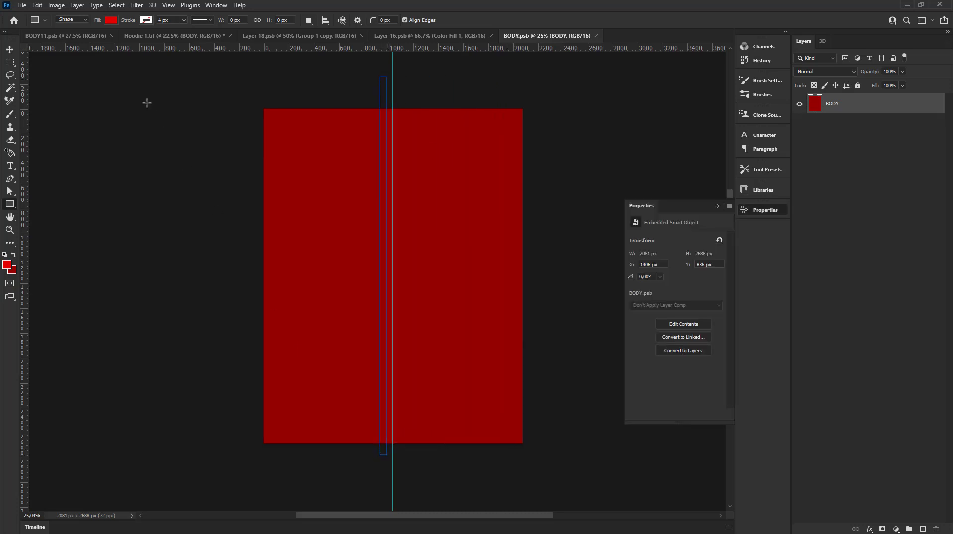
pyautogui.click(107, 19)
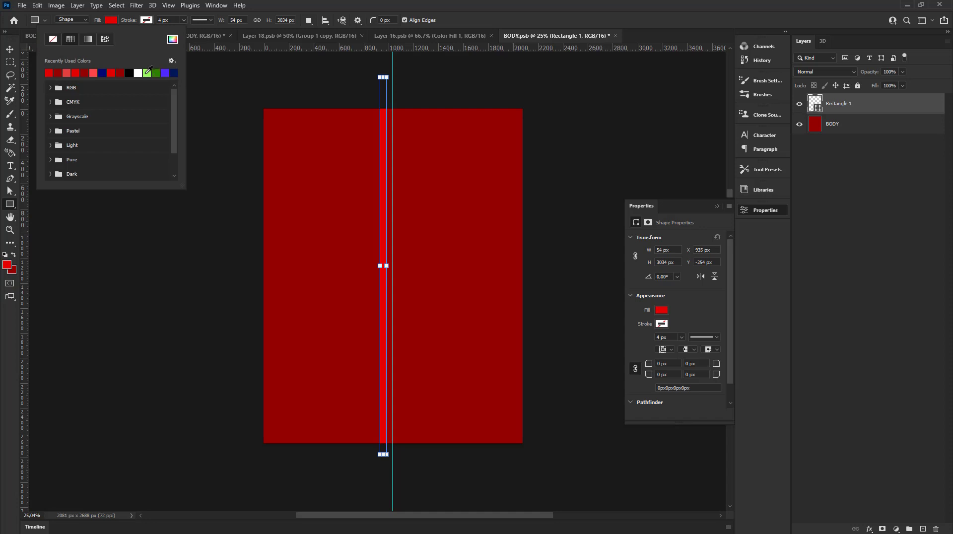
pyautogui.click(147, 73)
# Step: Centre the green bar horizontally on BODY, save BODY.psb, and go to Layer 18.psb
pyautogui.click(10, 49)
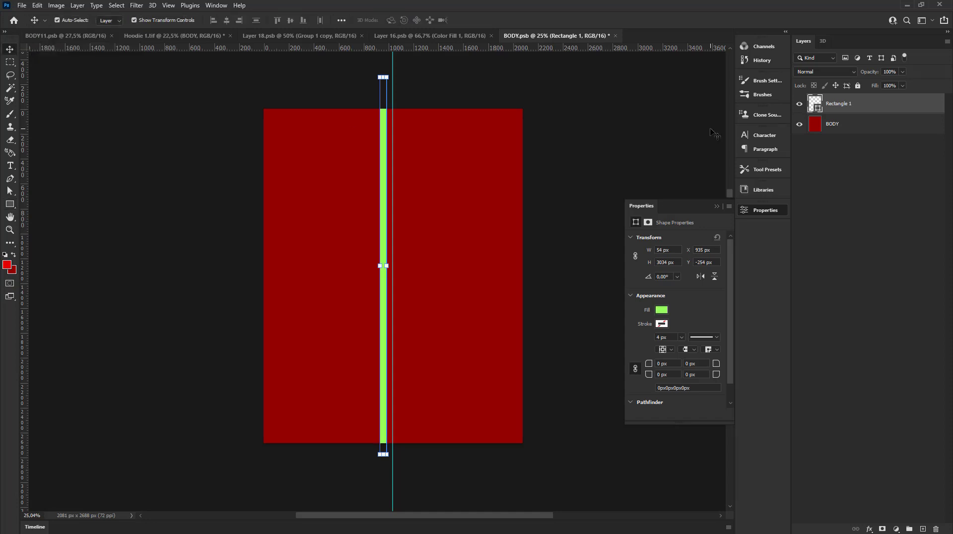
pyautogui.keyDown('shift'); pyautogui.click(843, 129); pyautogui.keyUp('shift')
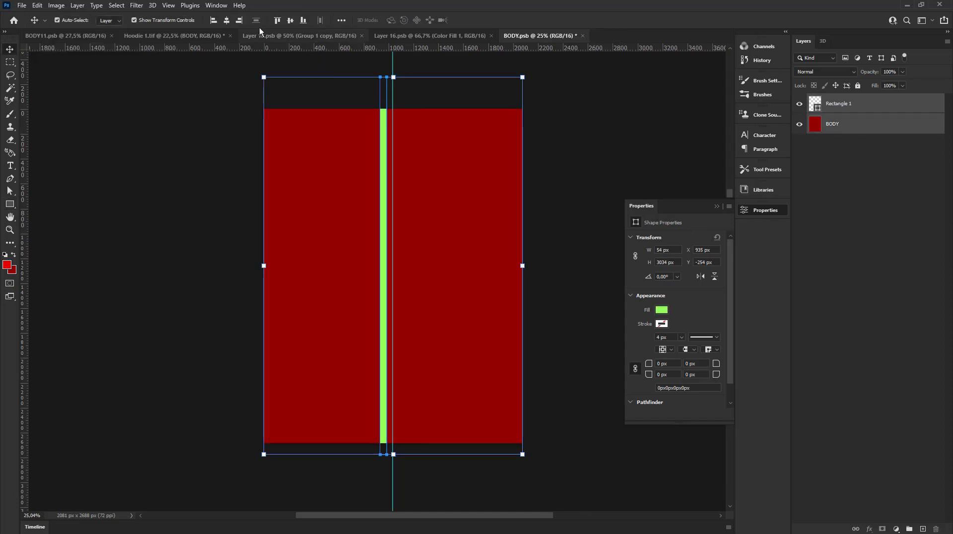
pyautogui.click(227, 20)
pyautogui.click(553, 119)
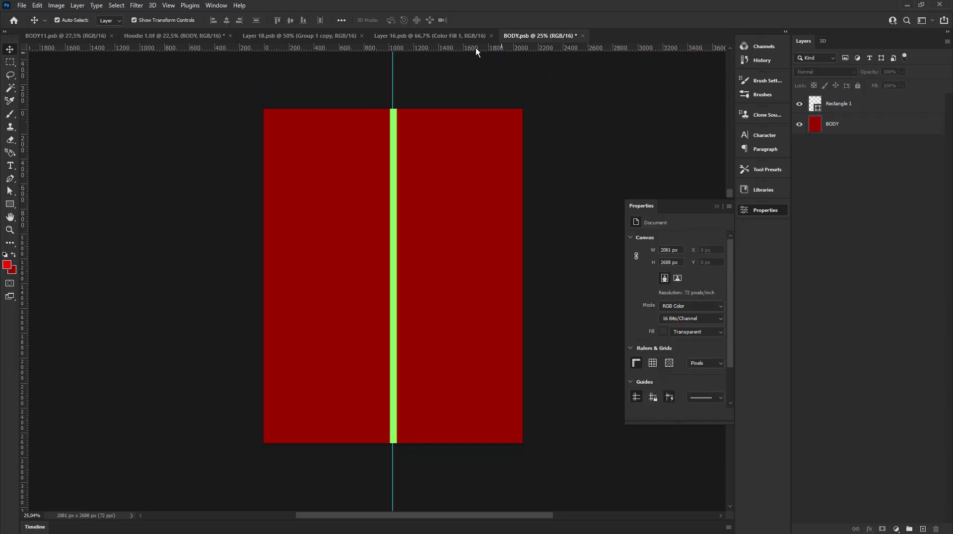
pyautogui.click(22, 5)
pyautogui.click(30, 114)
pyautogui.click(399, 38)
pyautogui.click(303, 36)
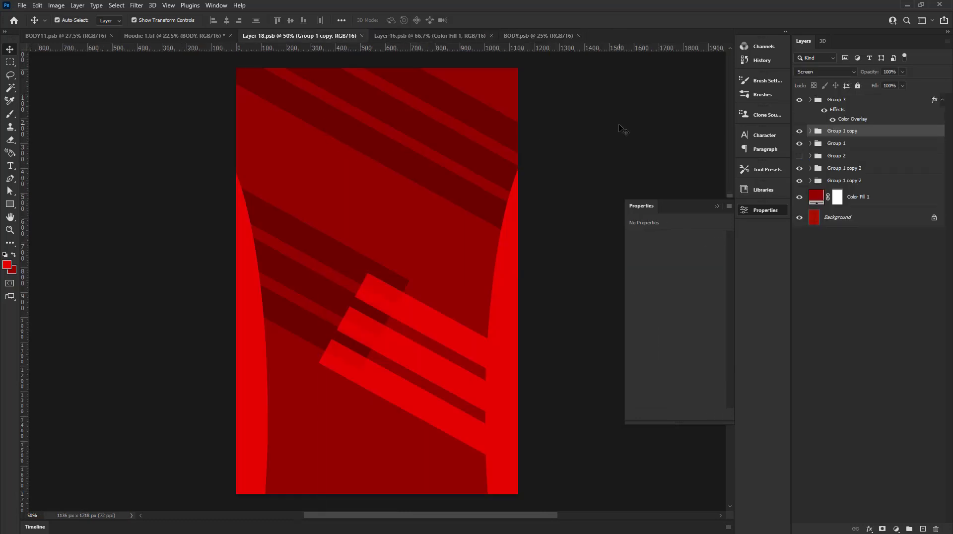
# Step: Unlock Layer 18's background as Layer 0 and copy it into BODY.psb
pyautogui.click(836, 100)
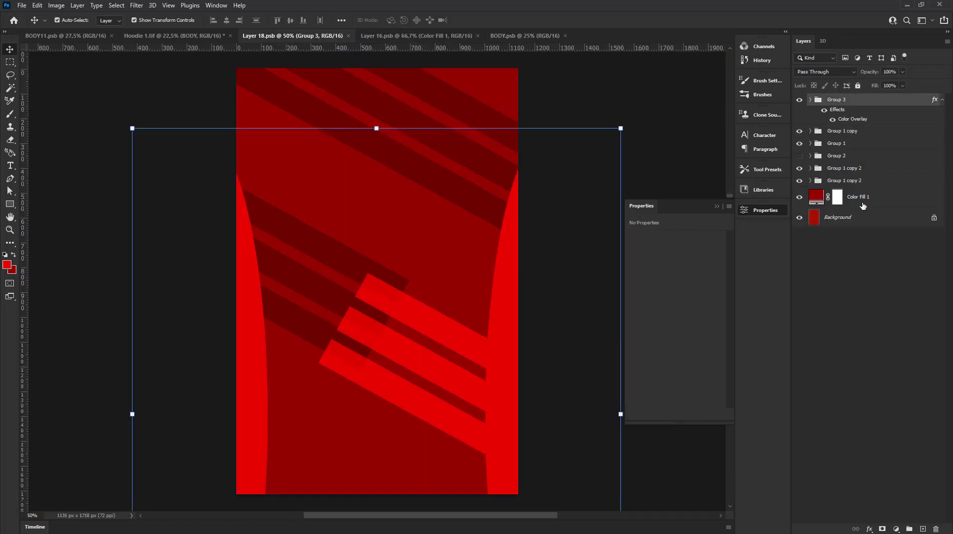
pyautogui.moveTo(859, 217); pyautogui.dragTo(550, 43)
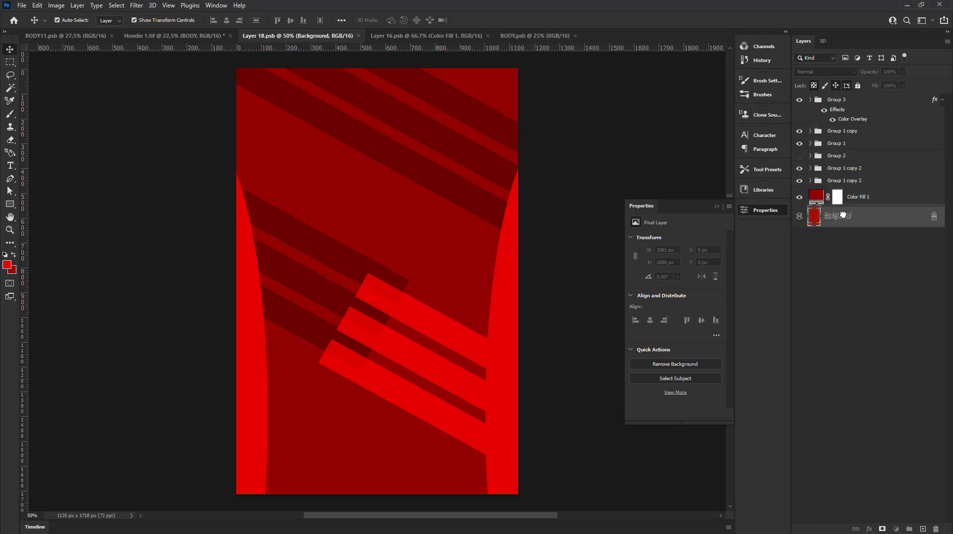
pyautogui.moveTo(550, 43); pyautogui.dragTo(943, 223)
pyautogui.click(935, 218)
pyautogui.moveTo(855, 217)
pyautogui.mouseDown()
pyautogui.moveTo(542, 31)
pyautogui.moveTo(469, 169)
pyautogui.moveTo(404, 234)
pyautogui.mouseUp()
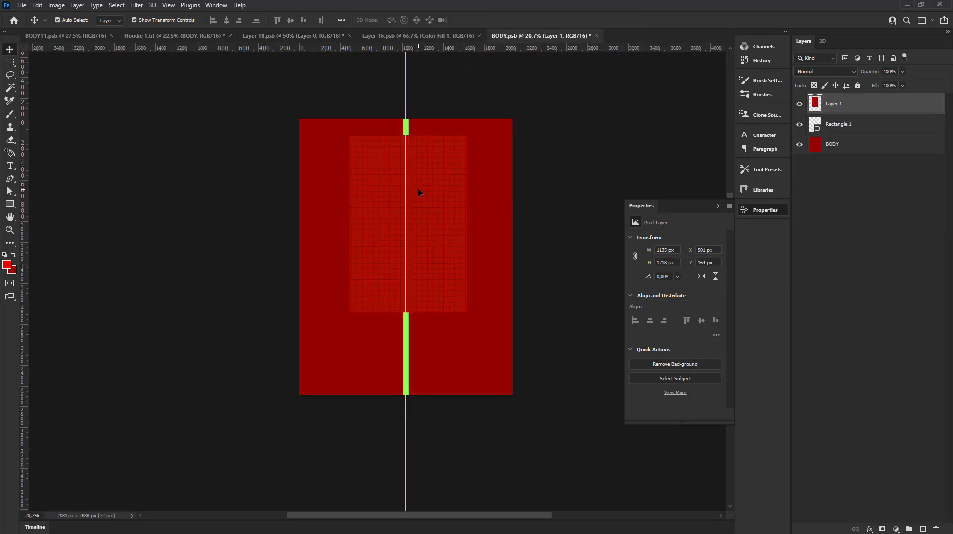
# Step: Scale the copied red layer to cover the whole BODY.psb canvas and save
pyautogui.moveTo(419, 190); pyautogui.dragTo(416, 192)
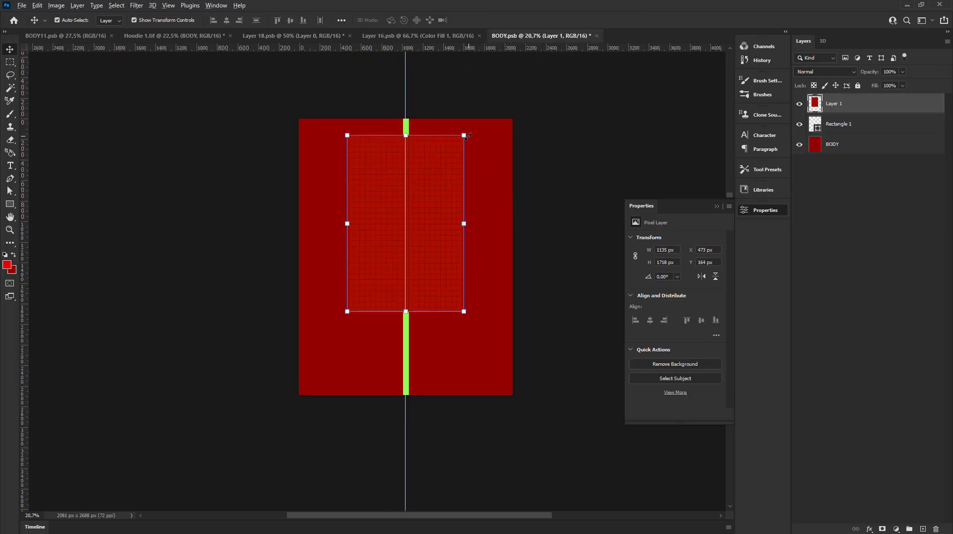
pyautogui.moveTo(465, 136); pyautogui.dragTo(495, 89)
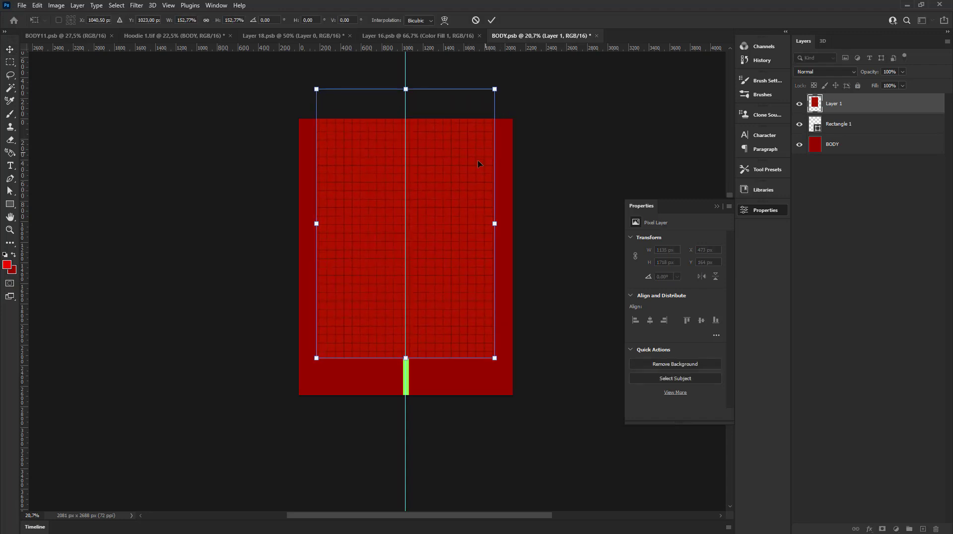
pyautogui.moveTo(478, 163); pyautogui.dragTo(464, 194)
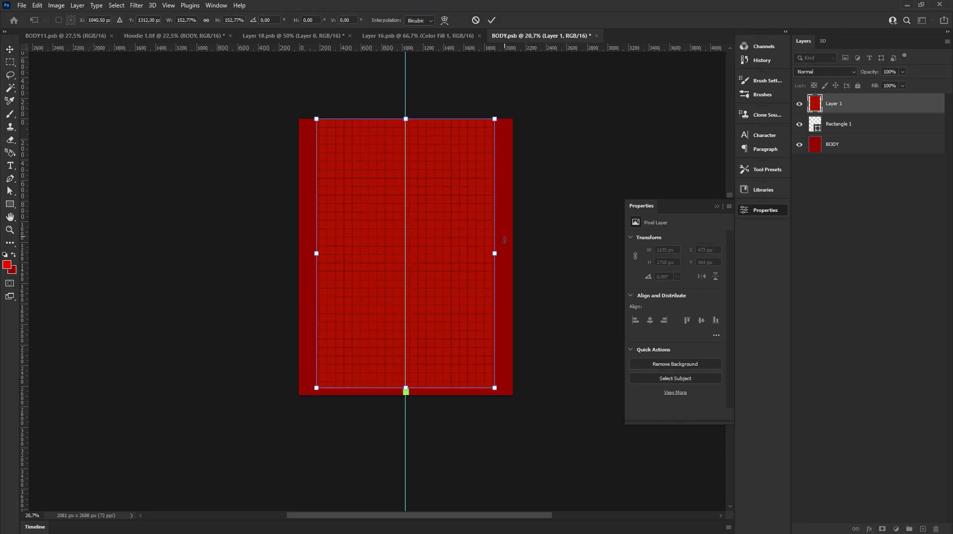
pyautogui.moveTo(494, 253); pyautogui.dragTo(513, 253)
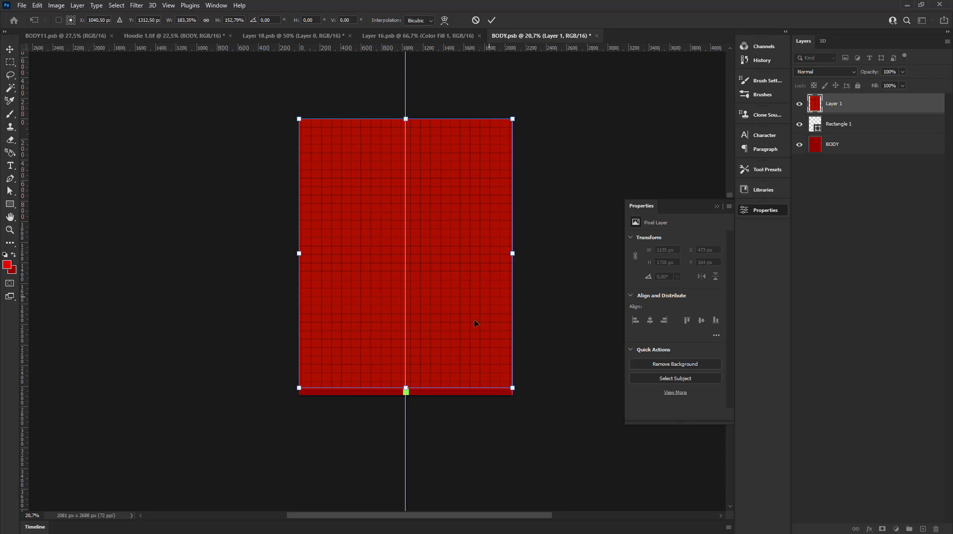
pyautogui.moveTo(406, 388); pyautogui.dragTo(406, 395)
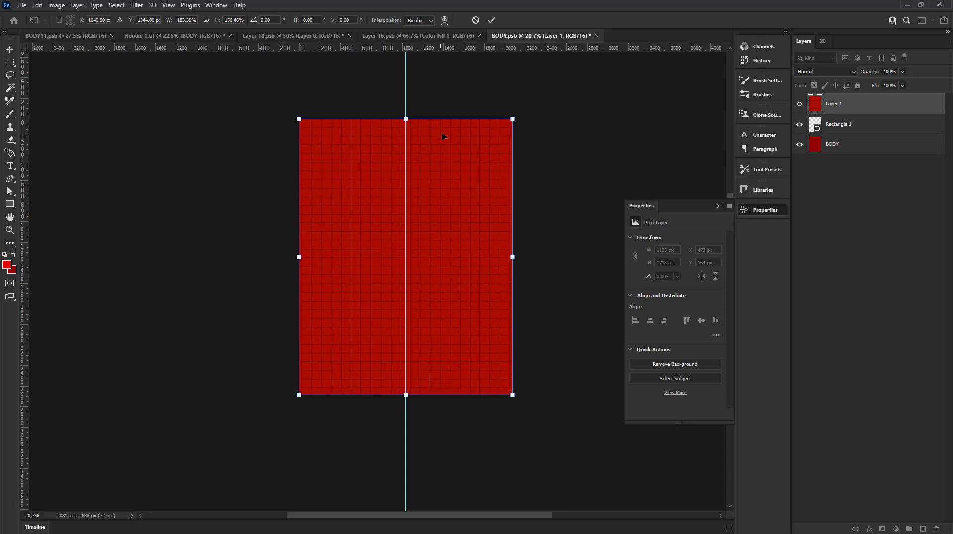
pyautogui.click(492, 20)
pyautogui.click(22, 5)
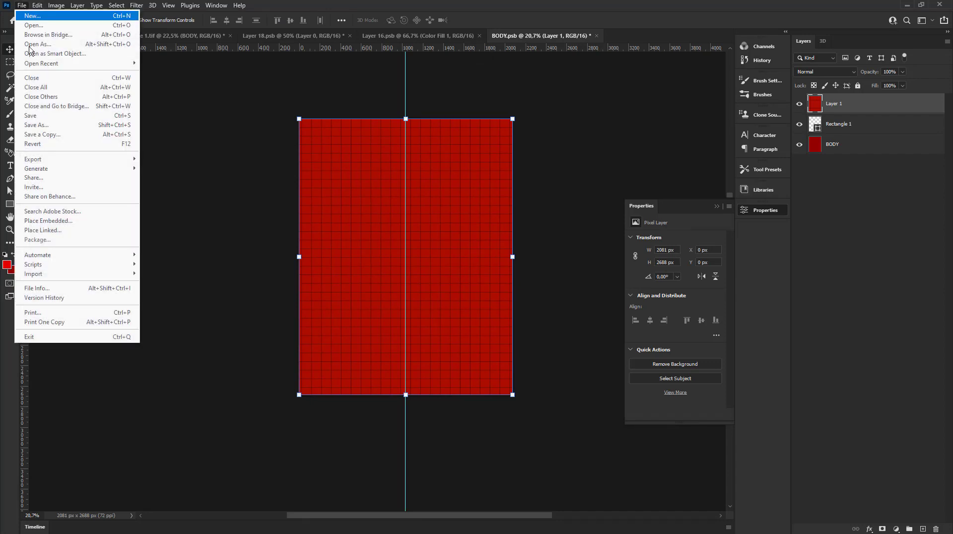
# Step: Save BODY.psb and float it in its own window beside the Hoodie 1.tif mockup
pyautogui.click(39, 115)
pyautogui.moveTo(513, 37)
pyautogui.mouseDown()
pyautogui.moveTo(528, 74)
pyautogui.moveTo(429, 85)
pyautogui.mouseUp()
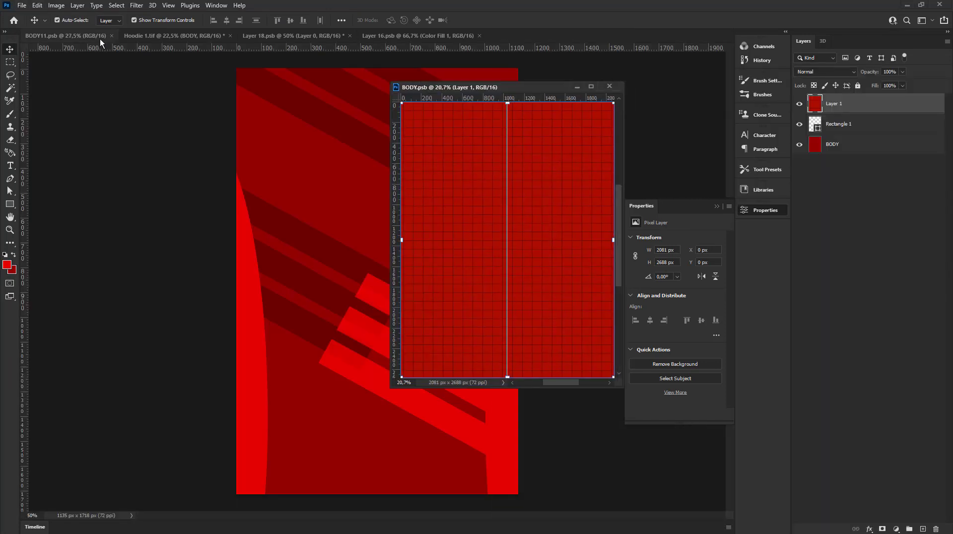
pyautogui.click(160, 36)
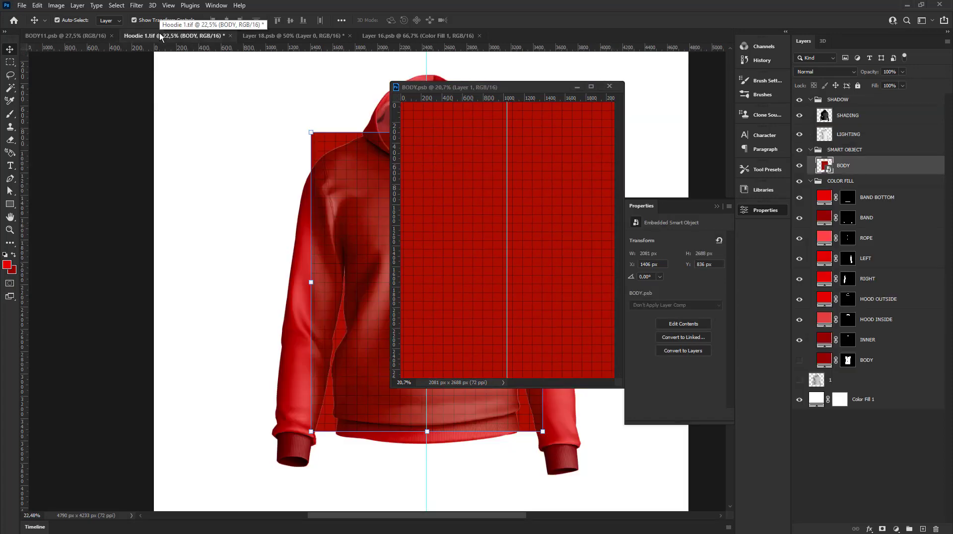
pyautogui.click(717, 206)
pyautogui.moveTo(535, 90)
pyautogui.mouseDown()
pyautogui.moveTo(702, 90)
pyautogui.moveTo(702, 98)
pyautogui.mouseUp()
pyautogui.click(522, 156)
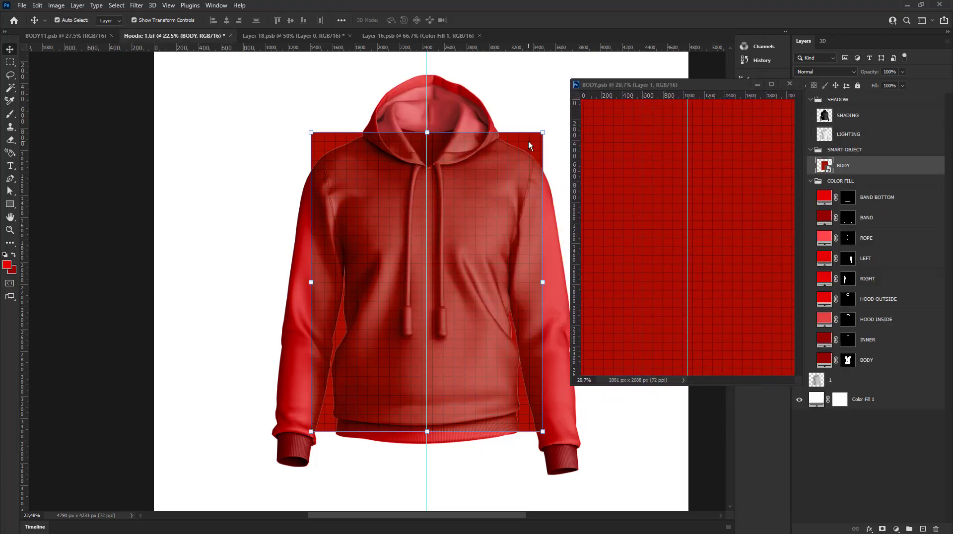
# Step: Stamp a merged copy of all Layer 18.psb layers and drag it into BODY.psb as Layer 2
pyautogui.click(411, 36)
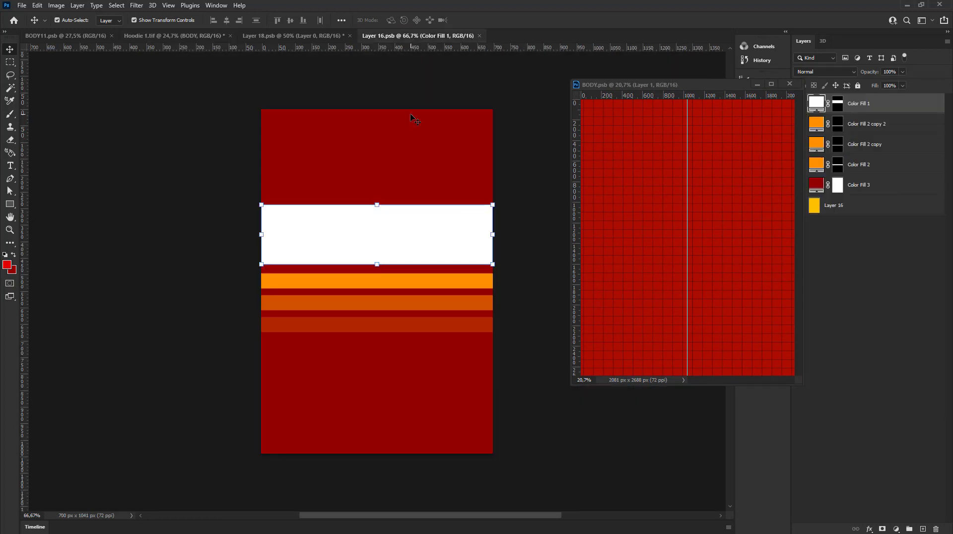
pyautogui.click(298, 36)
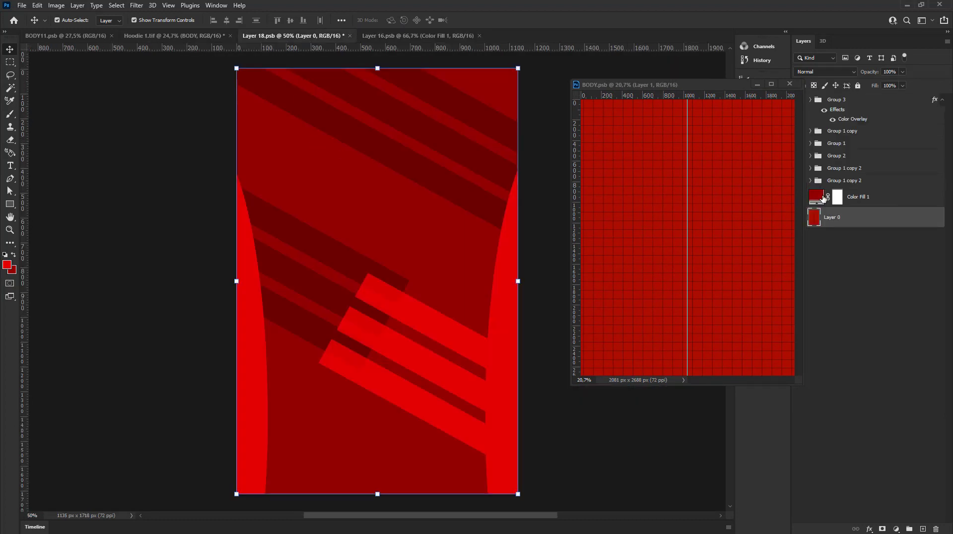
pyautogui.keyDown('shift'); pyautogui.click(854, 109); pyautogui.keyUp('shift')
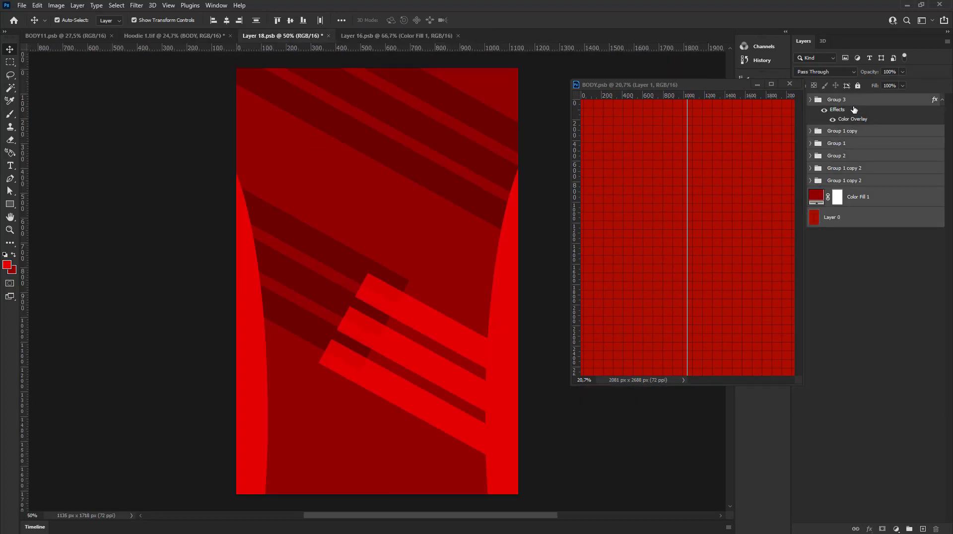
pyautogui.rightClick(854, 109)
pyautogui.click(849, 167)
pyautogui.hotkey('ctrl', 'shift', 'alt', 'e')
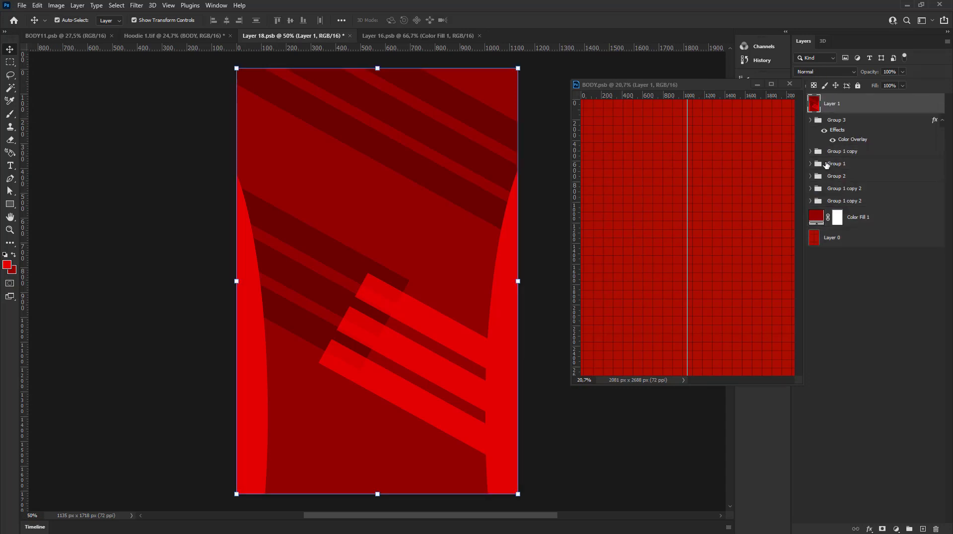
pyautogui.click(711, 183)
pyautogui.scroll(-3, 712, 183)
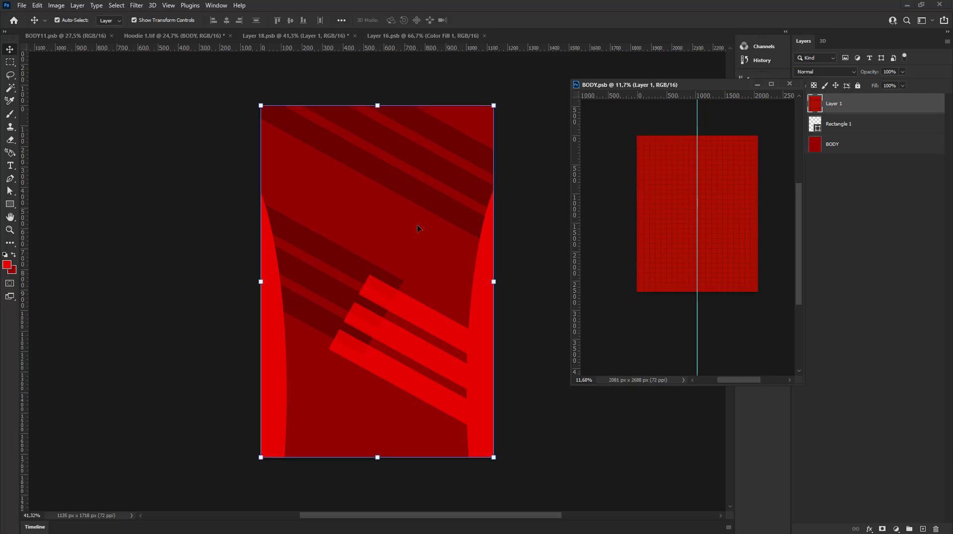
pyautogui.moveTo(417, 228); pyautogui.dragTo(704, 189)
pyautogui.scroll(1, 690, 197)
# Step: Scale Layer 2 to about 192% and shift it down to cover the BODY.psb canvas
pyautogui.press('Return')
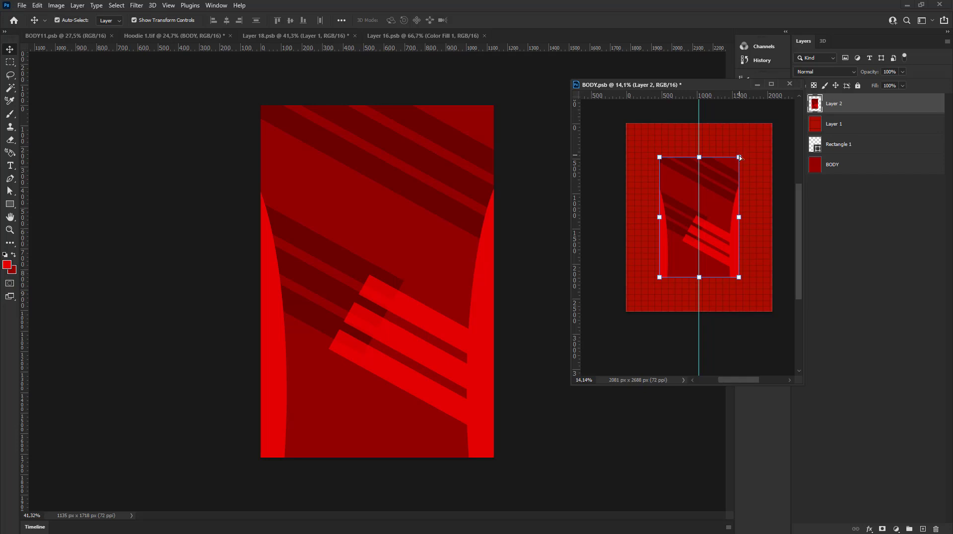
pyautogui.moveTo(740, 157); pyautogui.dragTo(639, 164)
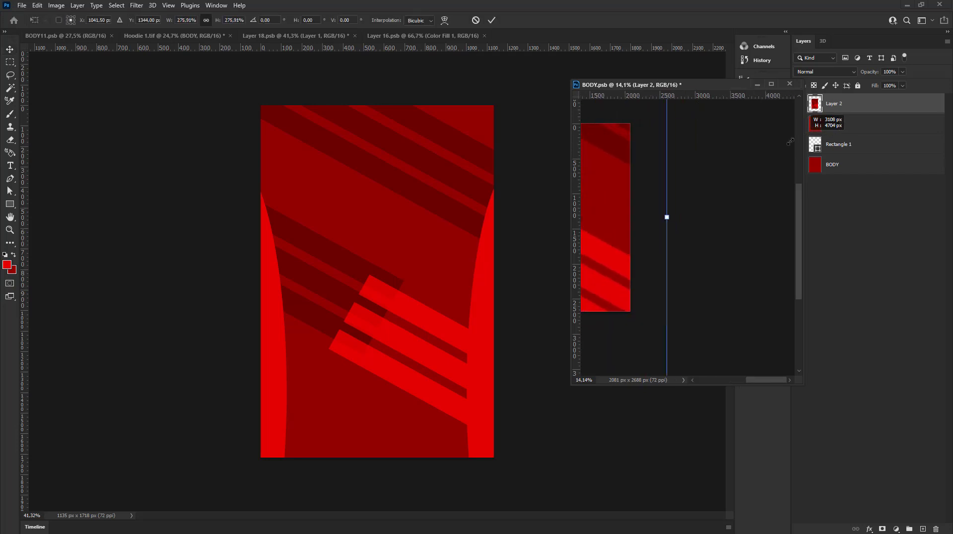
pyautogui.moveTo(639, 164)
pyautogui.mouseDown()
pyautogui.moveTo(676, 144)
pyautogui.moveTo(799, 174)
pyautogui.mouseUp()
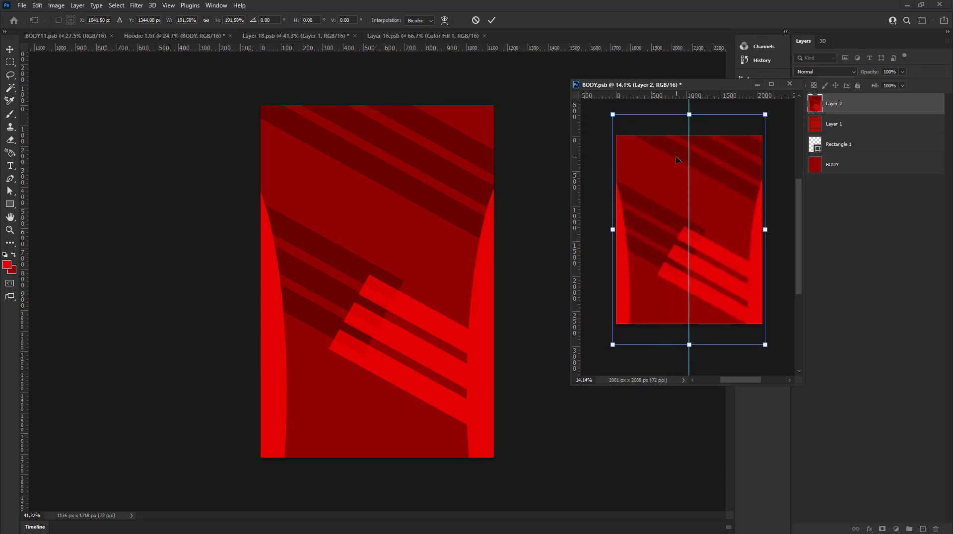
pyautogui.moveTo(675, 156); pyautogui.dragTo(678, 177)
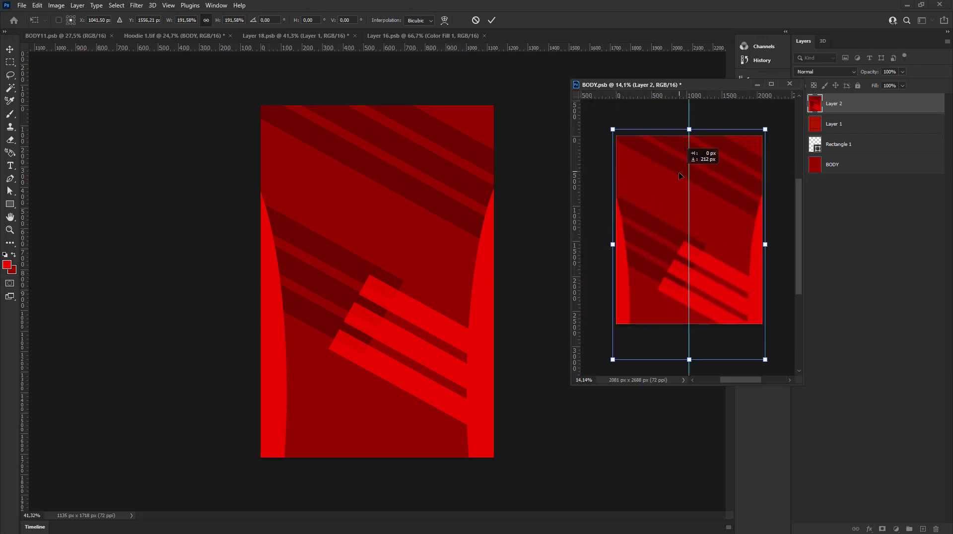
pyautogui.click(492, 19)
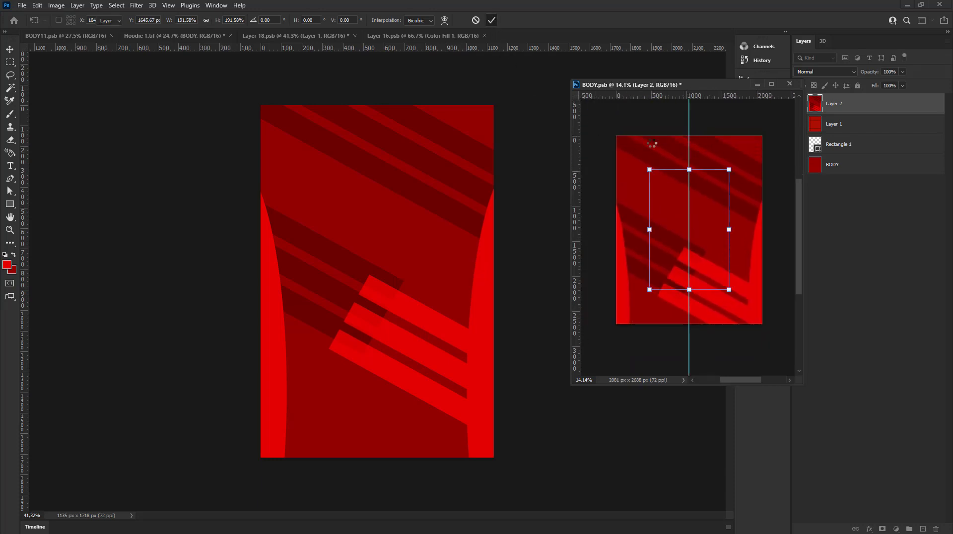
# Step: Save BODY.psb and return to the Hoodie 1.tif mockup
pyautogui.click(22, 6)
pyautogui.click(45, 115)
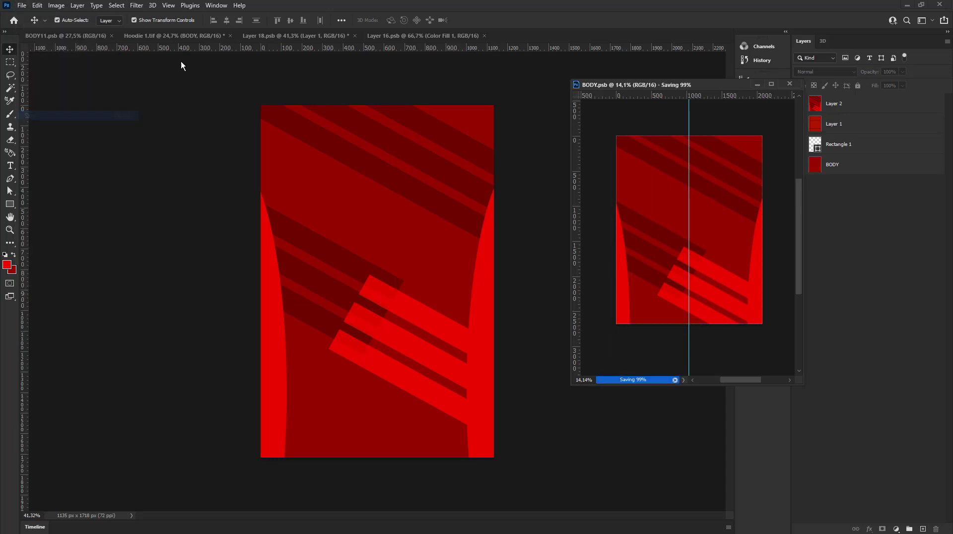
pyautogui.click(145, 38)
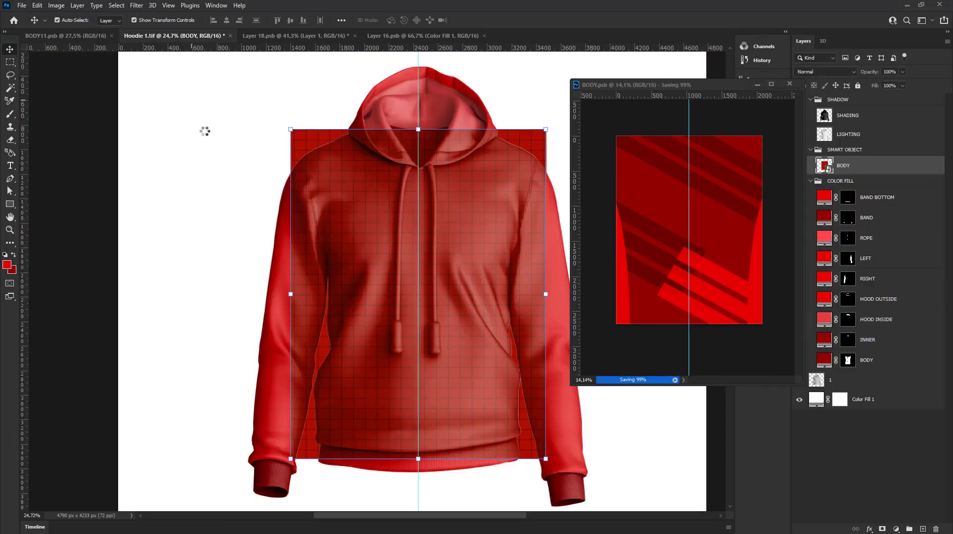
# Step: Hide stripe Layer 2, select grid Layer 1, and save BODY.psb so the hoodie shows the grid
pyautogui.scroll(-1, 205, 131)
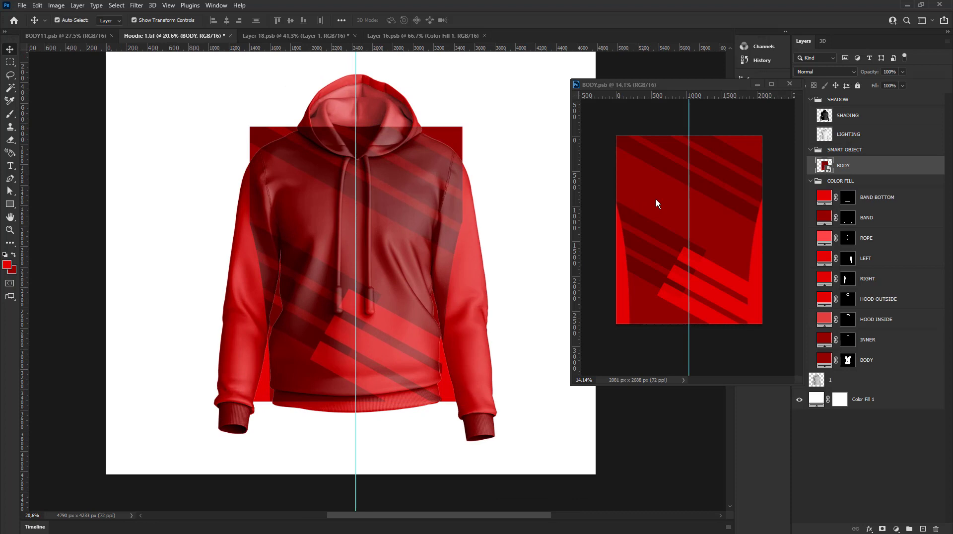
pyautogui.click(657, 199)
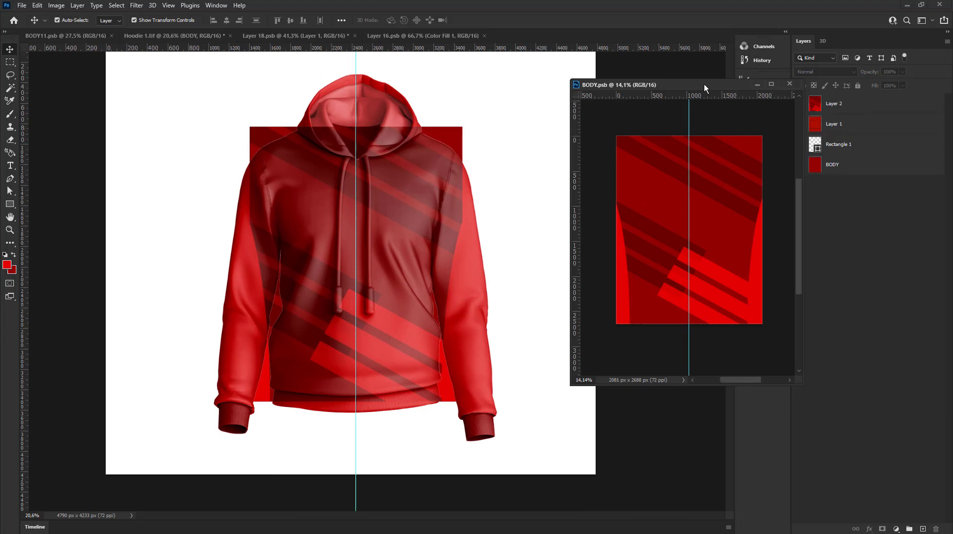
pyautogui.moveTo(704, 84); pyautogui.dragTo(665, 82)
pyautogui.click(278, 216)
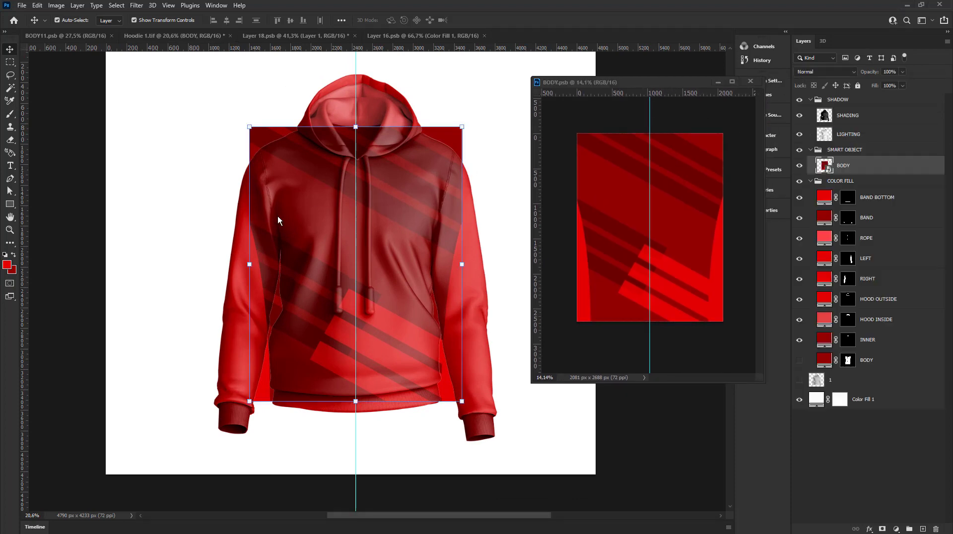
pyautogui.click(800, 167)
pyautogui.click(800, 166)
pyautogui.click(699, 191)
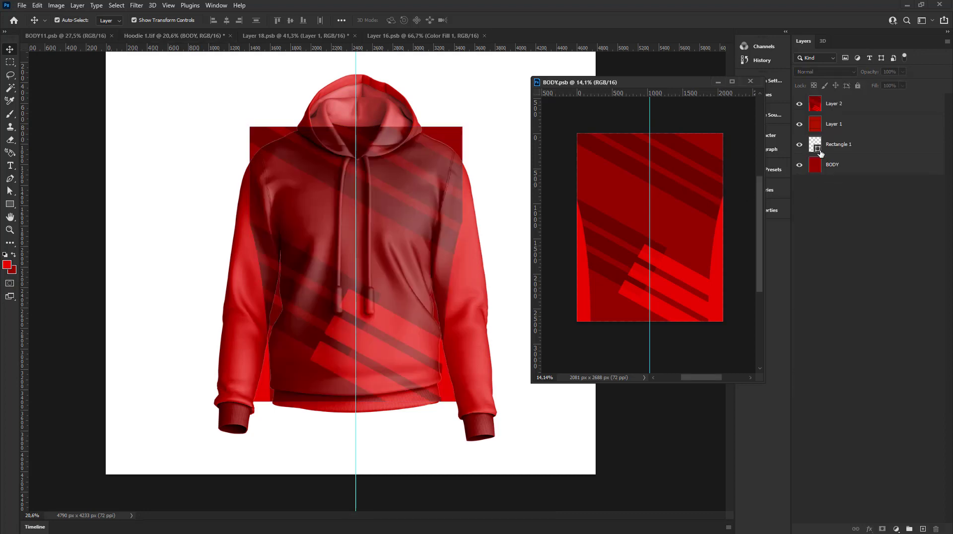
pyautogui.click(800, 103)
pyautogui.click(673, 187)
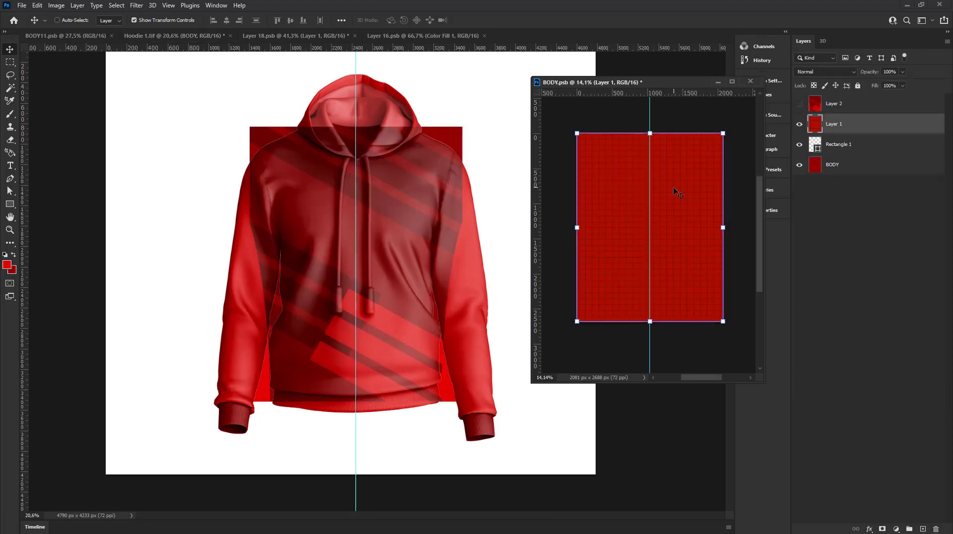
pyautogui.hotkey('ctrl', 's')
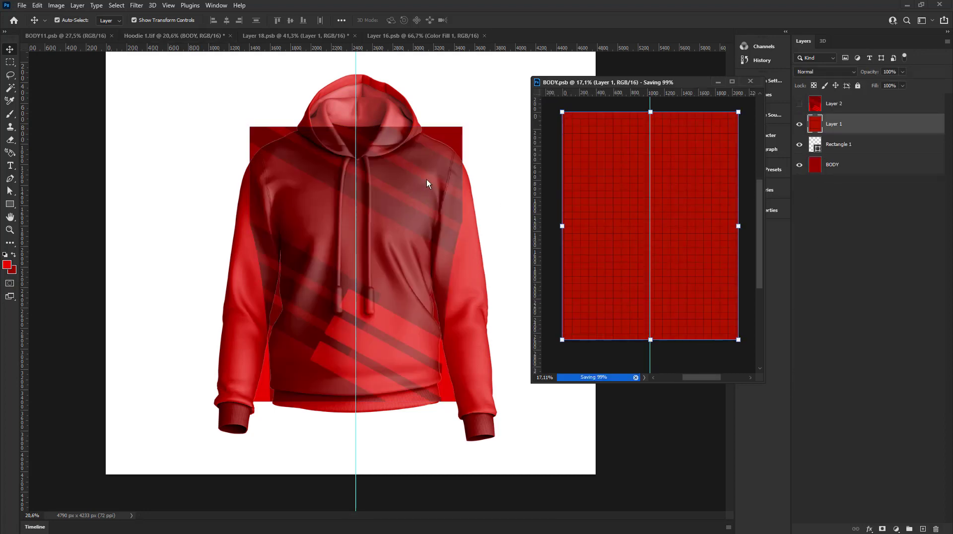
pyautogui.click(426, 180)
pyautogui.scroll(2, 416, 177)
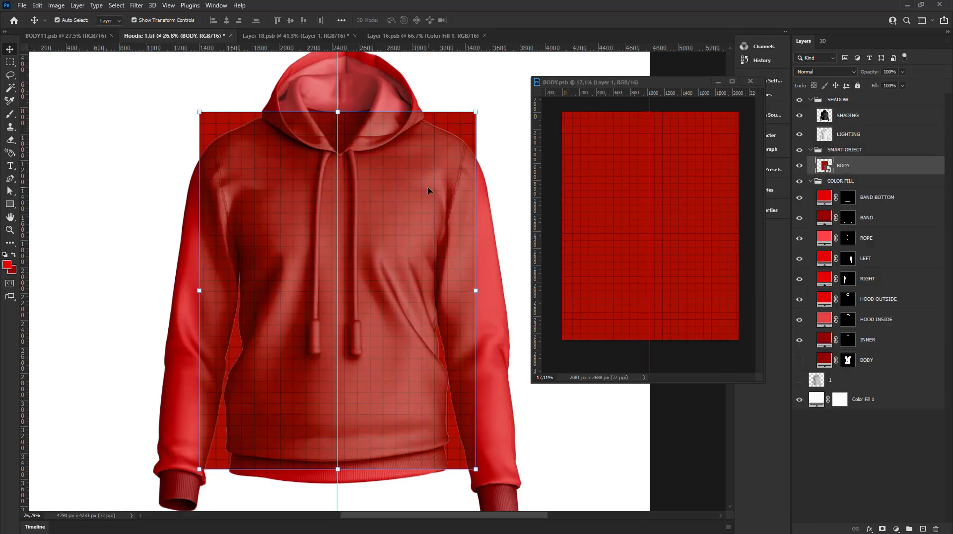
# Step: Warp the BODY smart object, bending the grid's bottom edge down along the hem
pyautogui.press('ctrl')
pyautogui.hotkey('ctrl', 't')
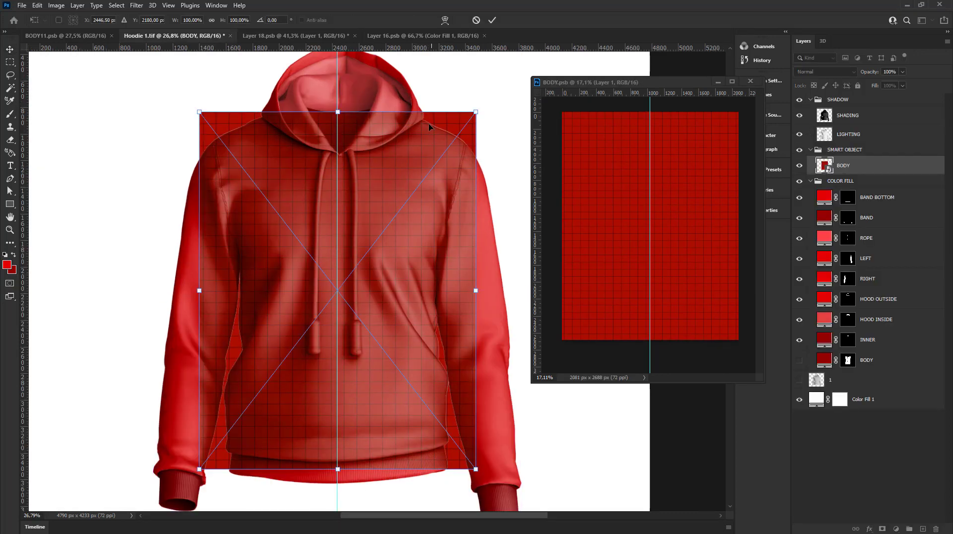
pyautogui.click(440, 22)
pyautogui.scroll(1, 338, 129)
pyautogui.scroll(2, 338, 128)
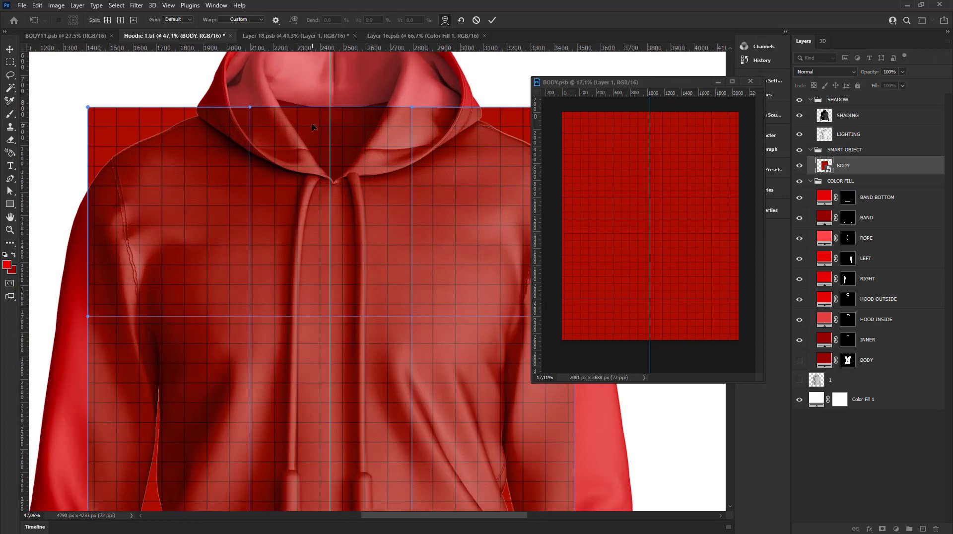
pyautogui.scroll(-1, 279, 132)
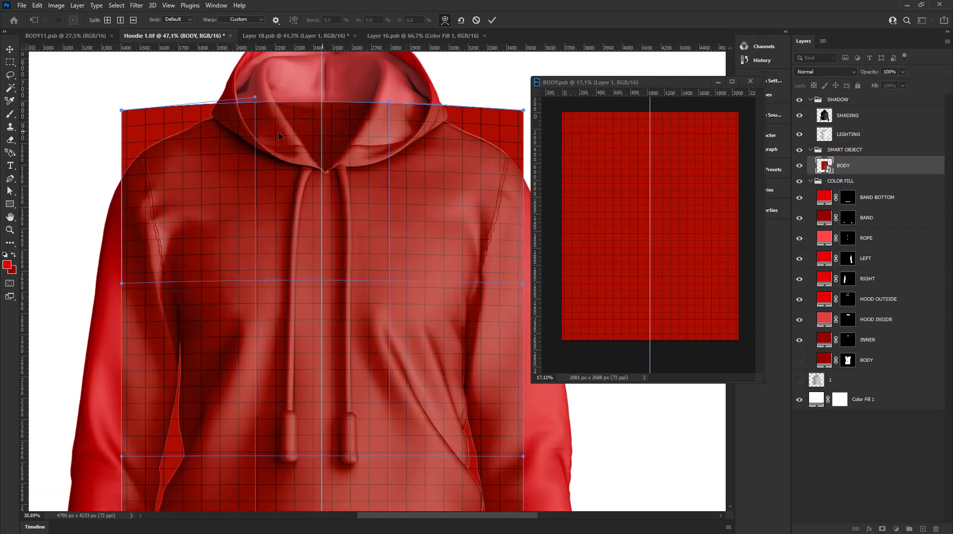
pyautogui.scroll(-2, 293, 212)
pyautogui.scroll(3, 294, 392)
pyautogui.scroll(3, 294, 392)
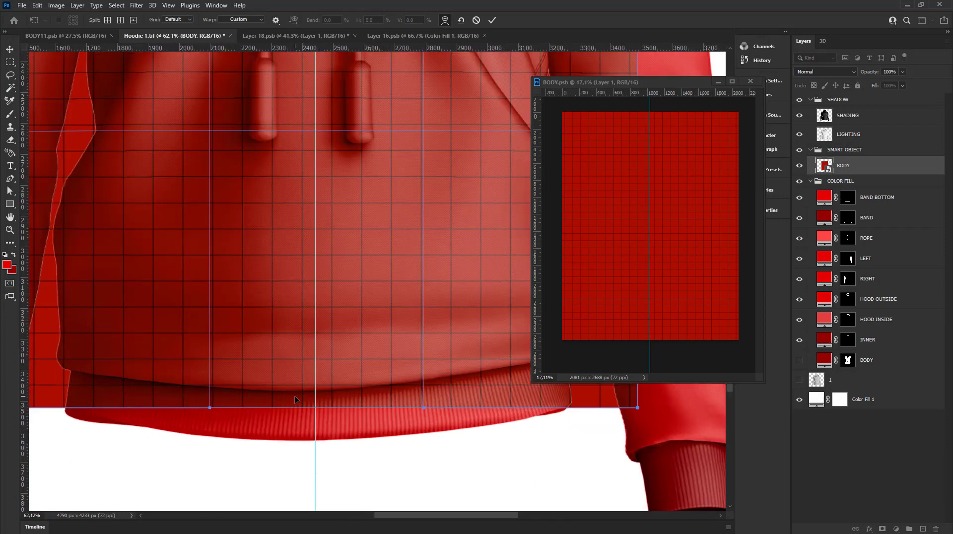
pyautogui.moveTo(294, 395); pyautogui.dragTo(297, 415)
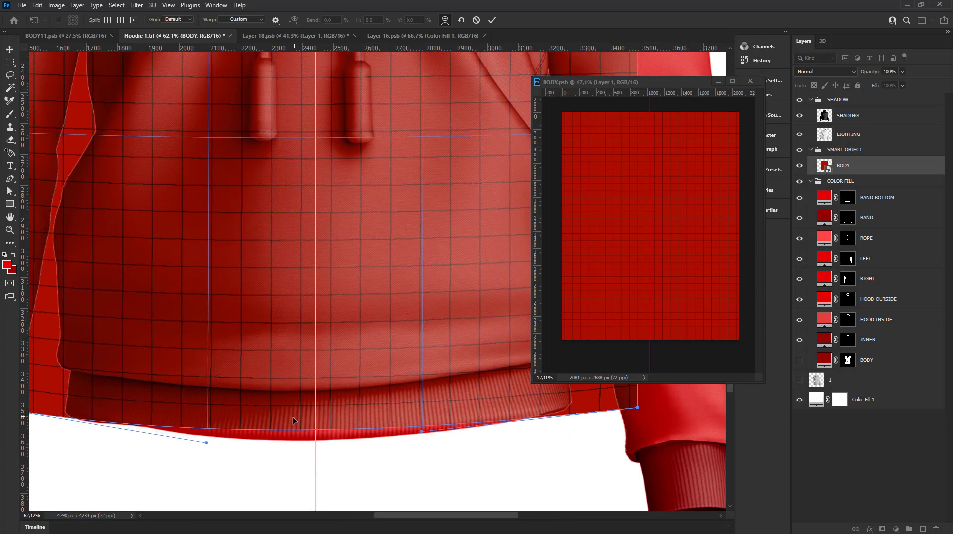
# Step: Pull the top-left warp corner onto the shoulder and apply the warp
pyautogui.scroll(-2, 293, 417)
pyautogui.scroll(-2, 293, 421)
pyautogui.scroll(3, 393, 296)
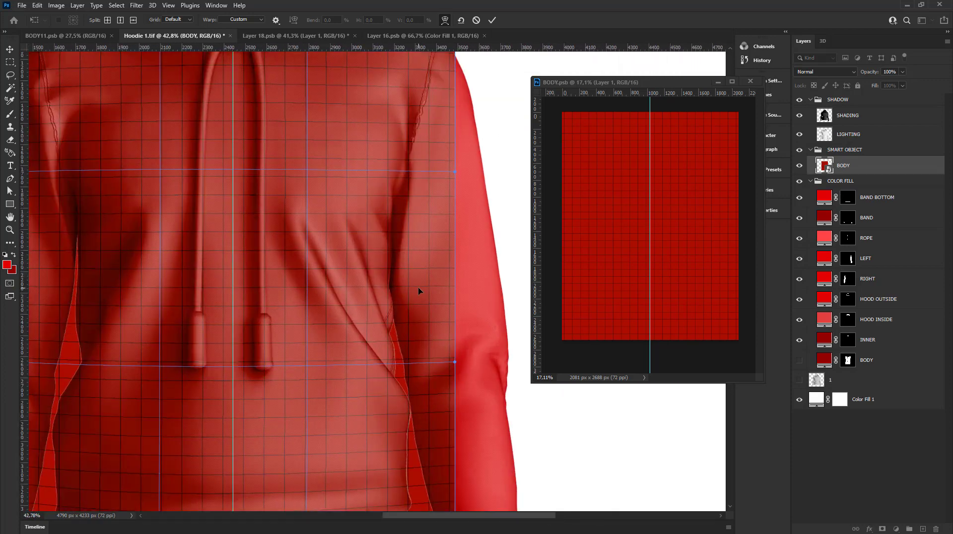
pyautogui.scroll(-1, 418, 290)
pyautogui.scroll(-1, 410, 292)
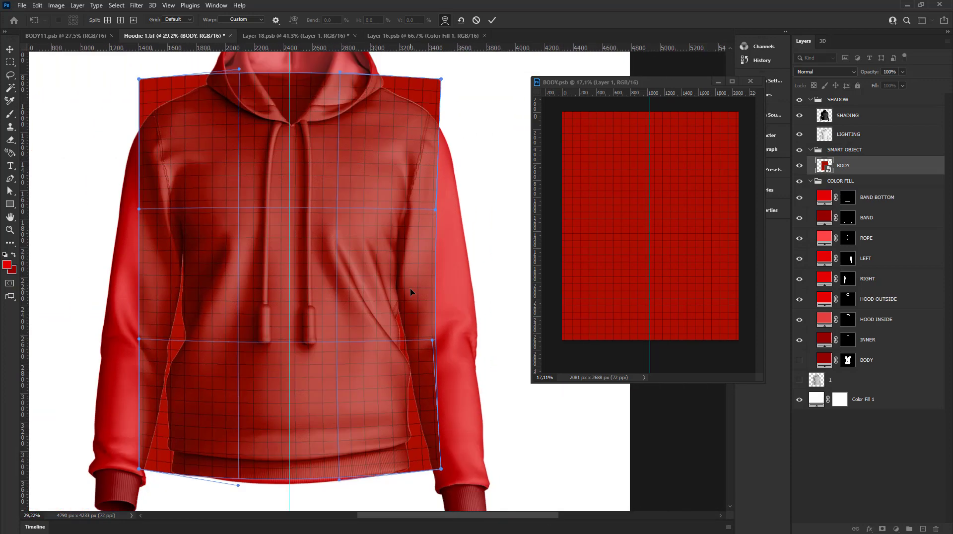
pyautogui.scroll(1, 410, 292)
pyautogui.scroll(2, 148, 261)
pyautogui.scroll(1, 148, 261)
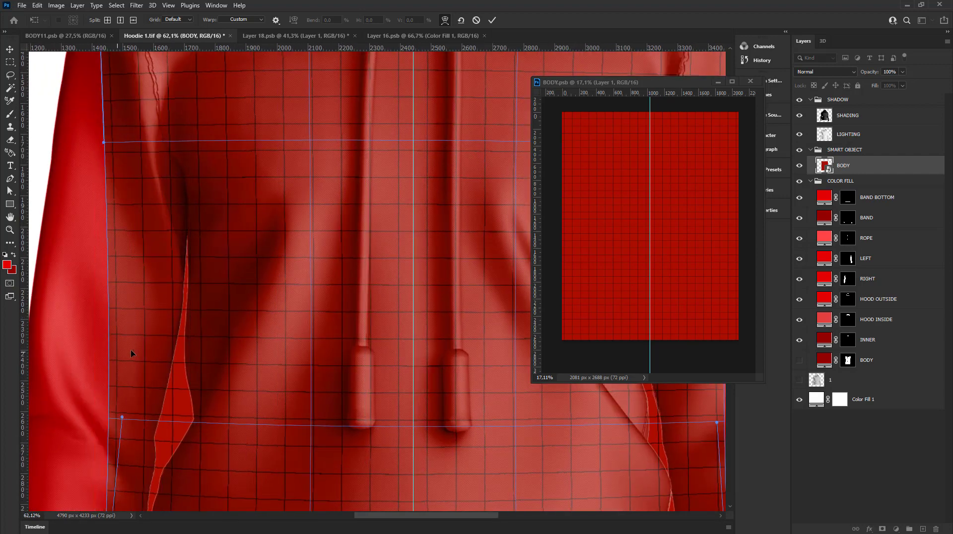
pyautogui.scroll(-1, 271, 348)
pyautogui.scroll(-2, 271, 347)
pyautogui.scroll(-1, 278, 298)
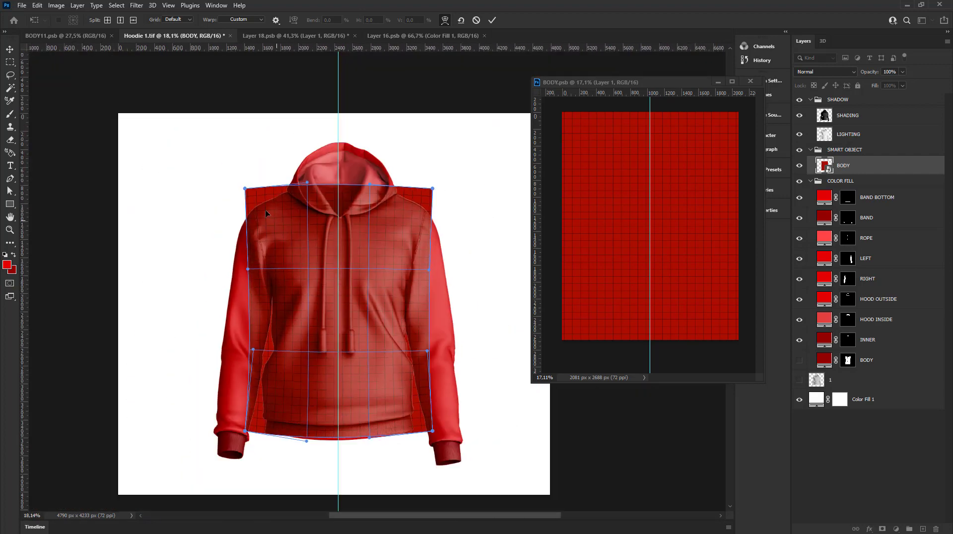
pyautogui.scroll(2, 297, 194)
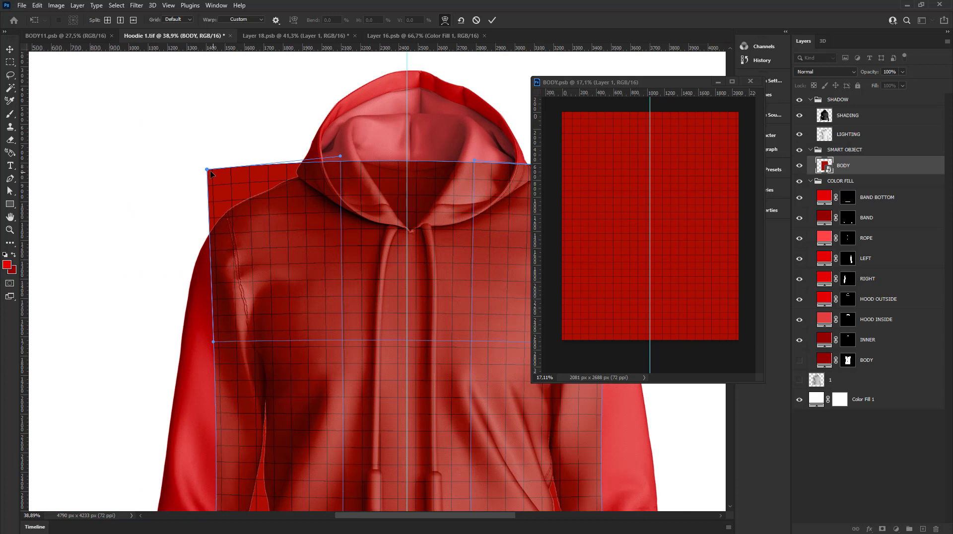
pyautogui.moveTo(207, 170); pyautogui.dragTo(204, 169)
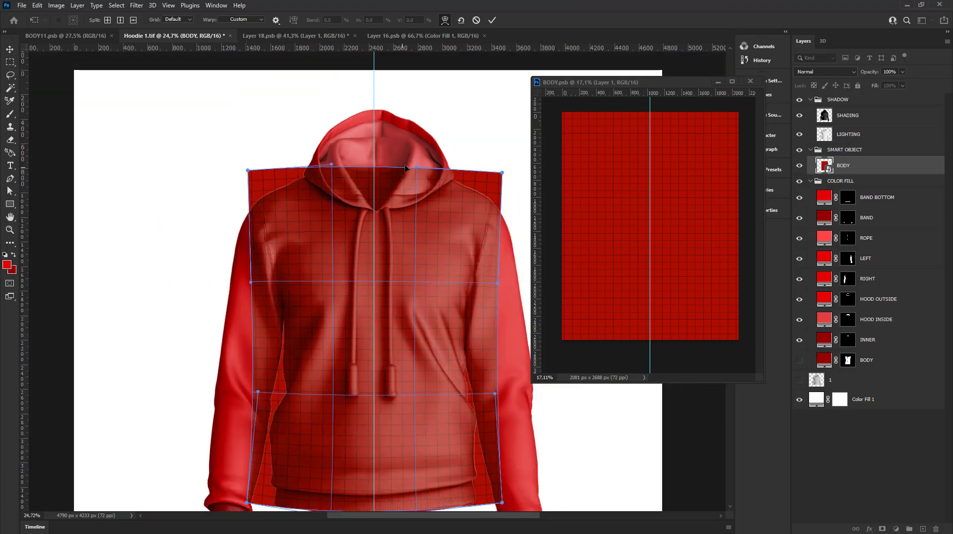
pyautogui.scroll(-2, 363, 170)
pyautogui.click(492, 21)
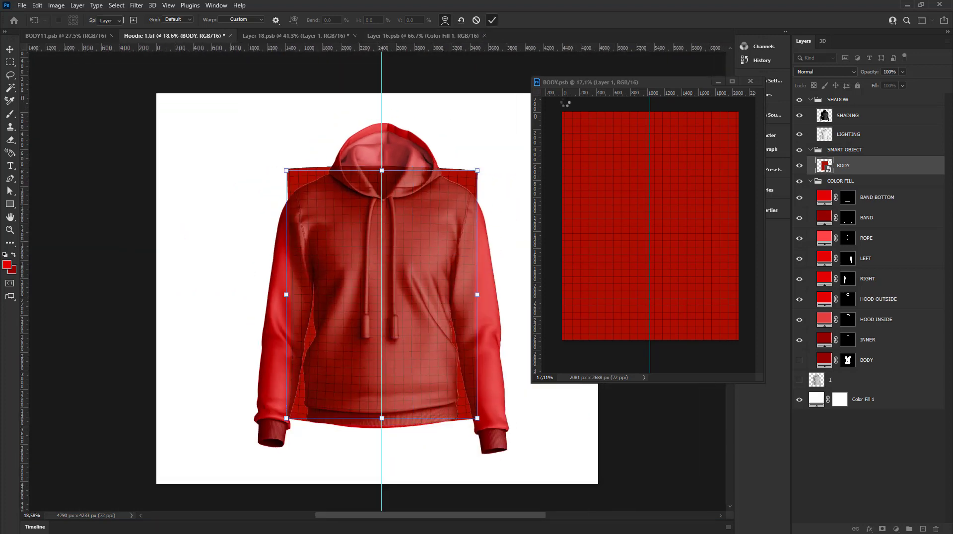
# Step: Show the diagonal stripe Layer 2 again in BODY.psb and save it
pyautogui.click(720, 181)
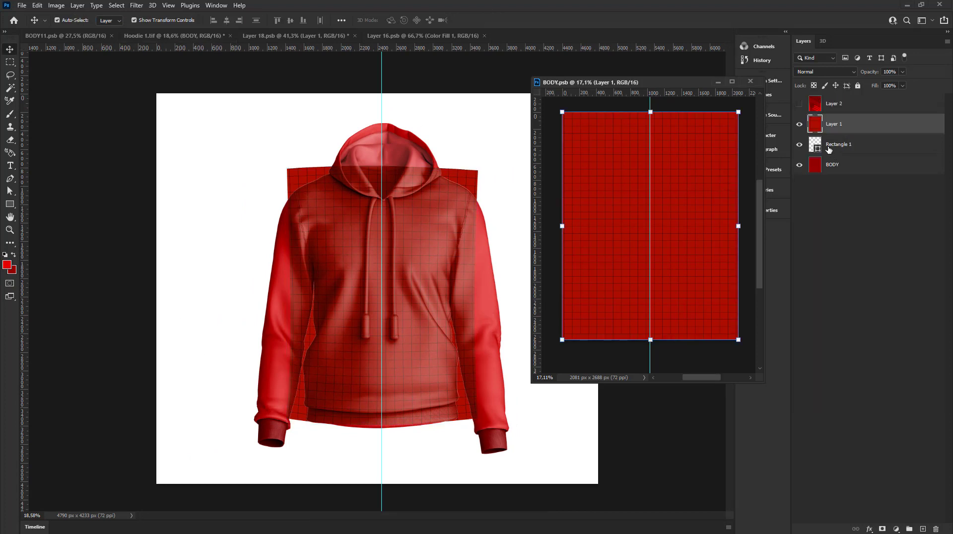
pyautogui.click(800, 104)
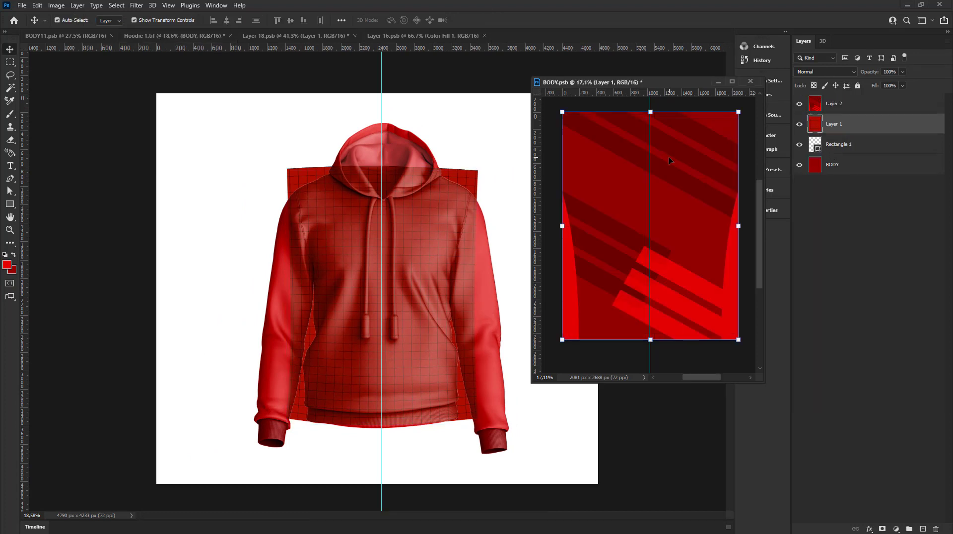
pyautogui.click(22, 5)
pyautogui.click(30, 115)
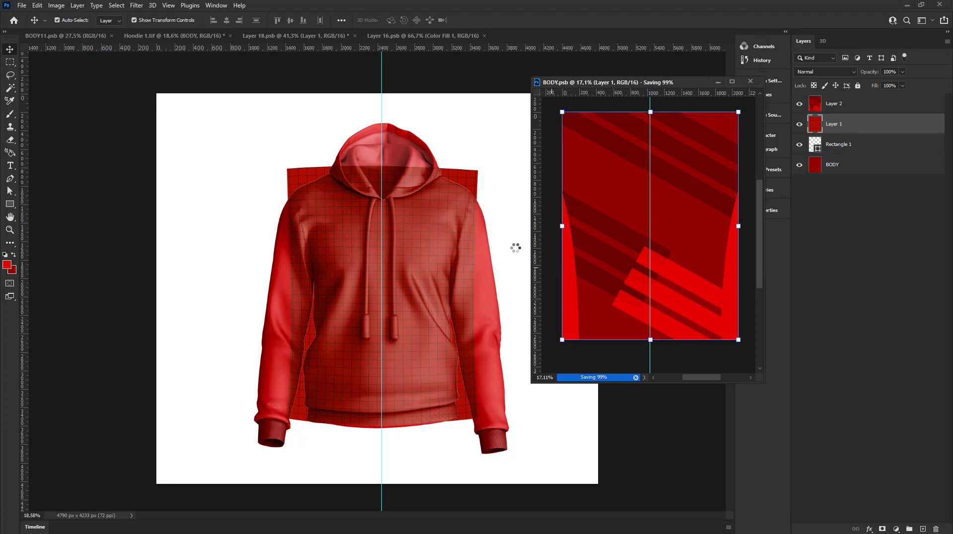
# Step: Refine the BODY smart object's warp by nudging the upper-right corner slightly up
pyautogui.click(471, 185)
pyautogui.hotkey('ctrl', 't')
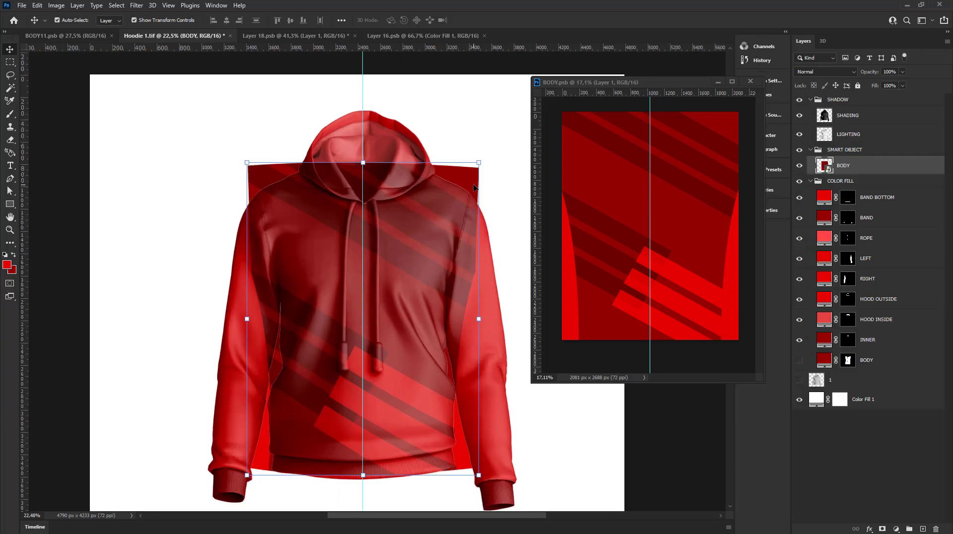
pyautogui.click(445, 20)
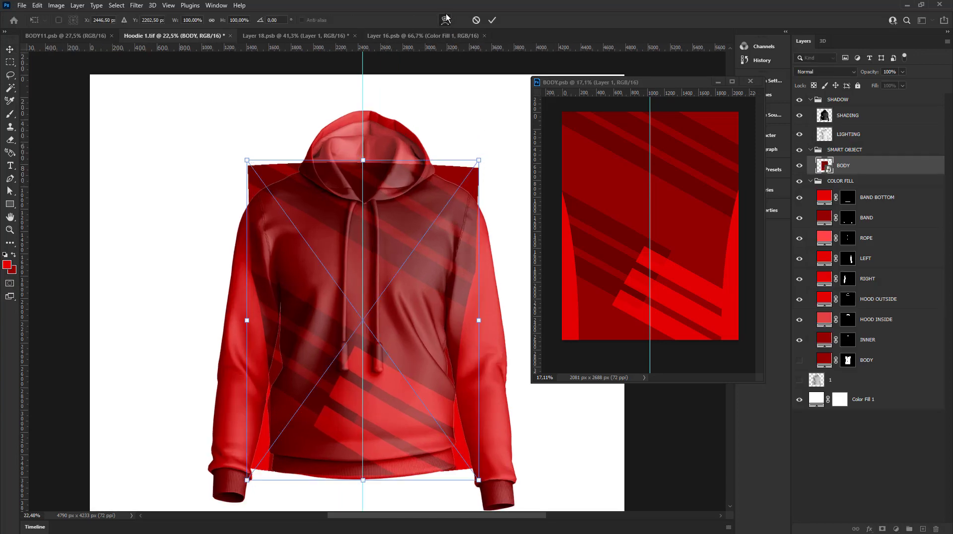
pyautogui.scroll(3, 479, 149)
pyautogui.scroll(2, 480, 164)
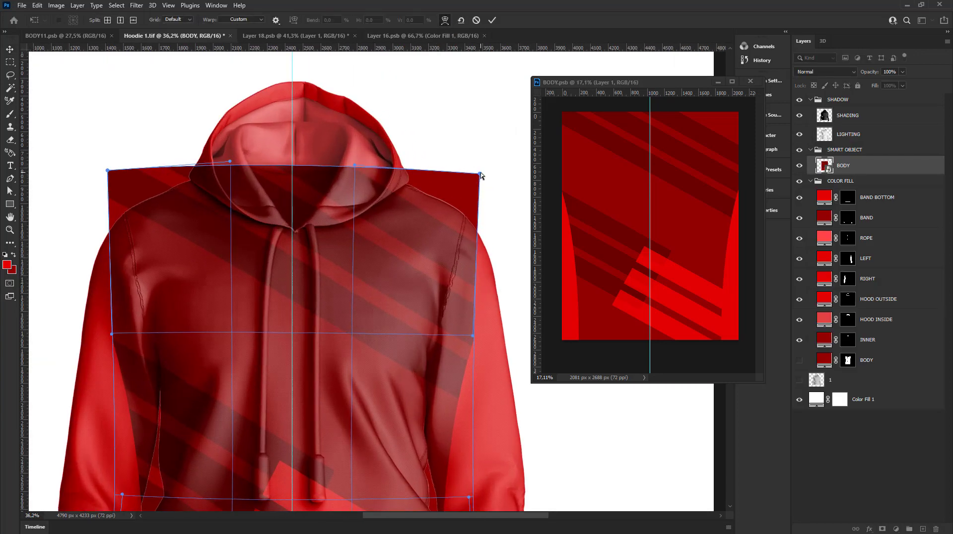
pyautogui.moveTo(480, 174); pyautogui.dragTo(480, 170)
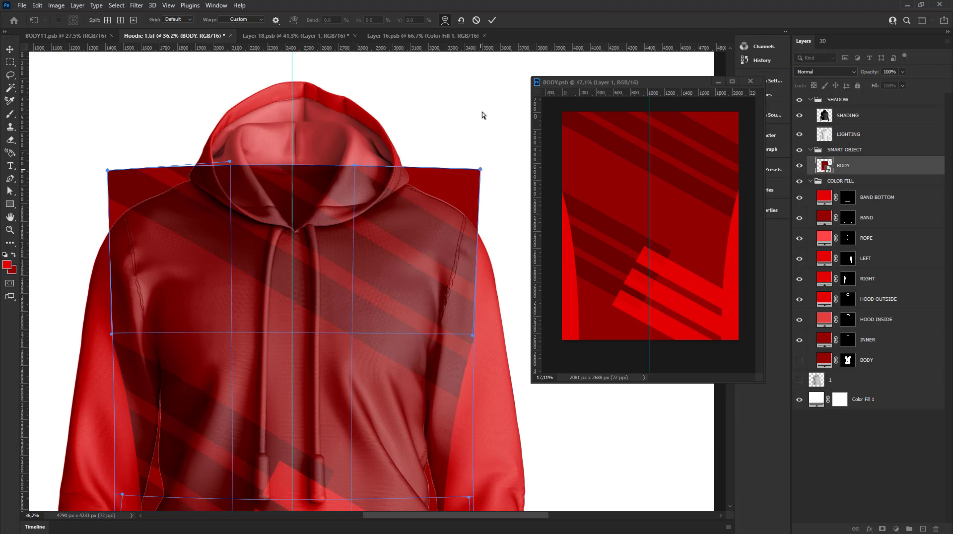
pyautogui.click(489, 19)
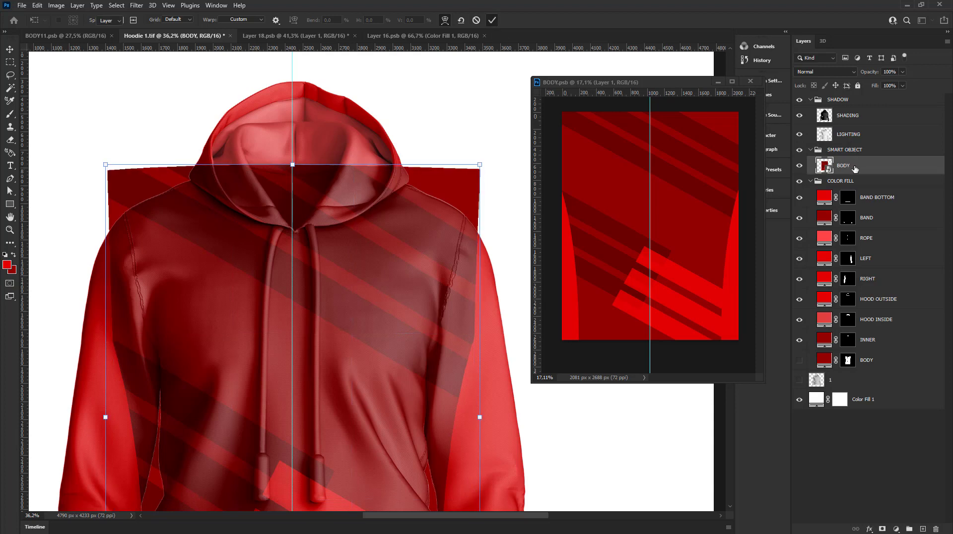
# Step: Mask the BODY smart object to the hoodie body shape, then focus the BODY.psb window
pyautogui.keyDown('ctrl'); pyautogui.click(849, 360); pyautogui.keyUp('ctrl')
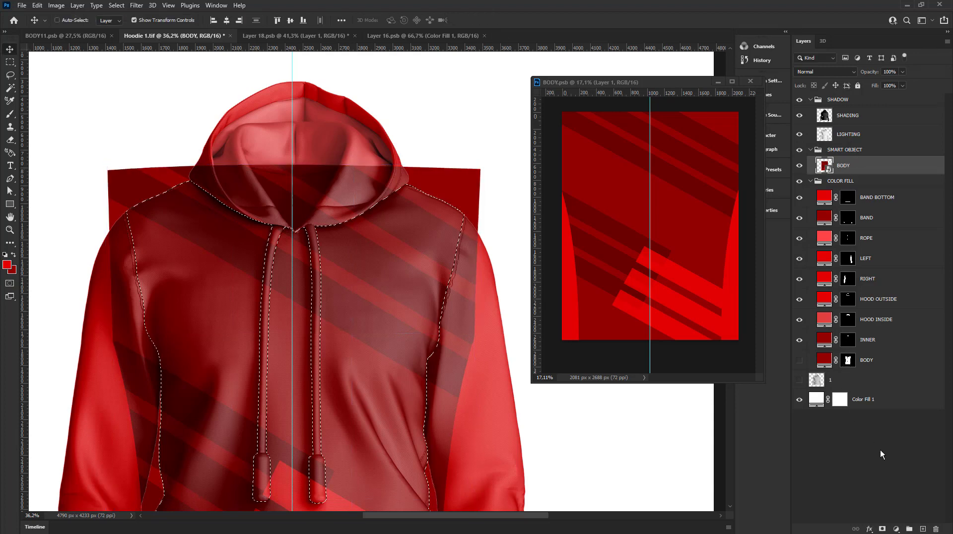
pyautogui.click(882, 529)
pyautogui.scroll(-3, 344, 189)
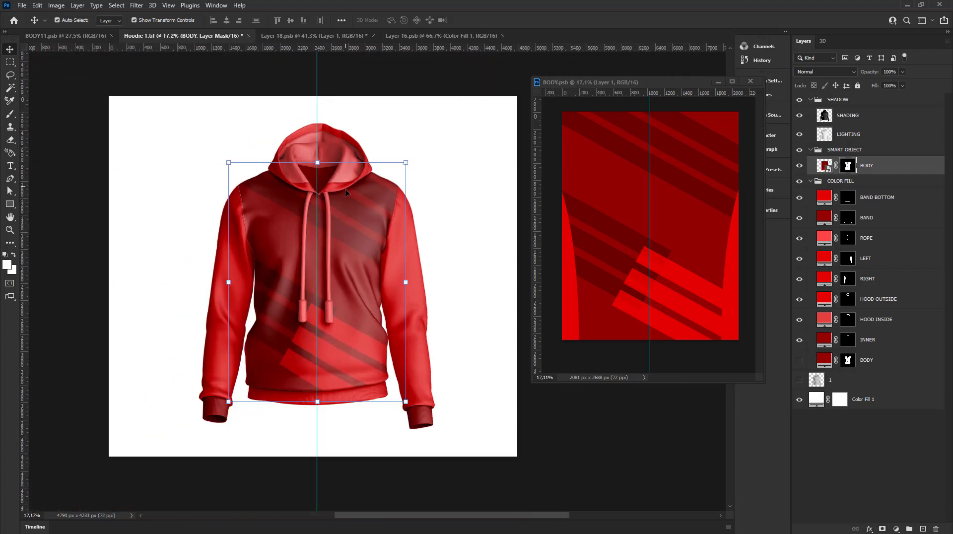
pyautogui.scroll(-2, 344, 189)
pyautogui.click(424, 84)
pyautogui.scroll(1, 316, 263)
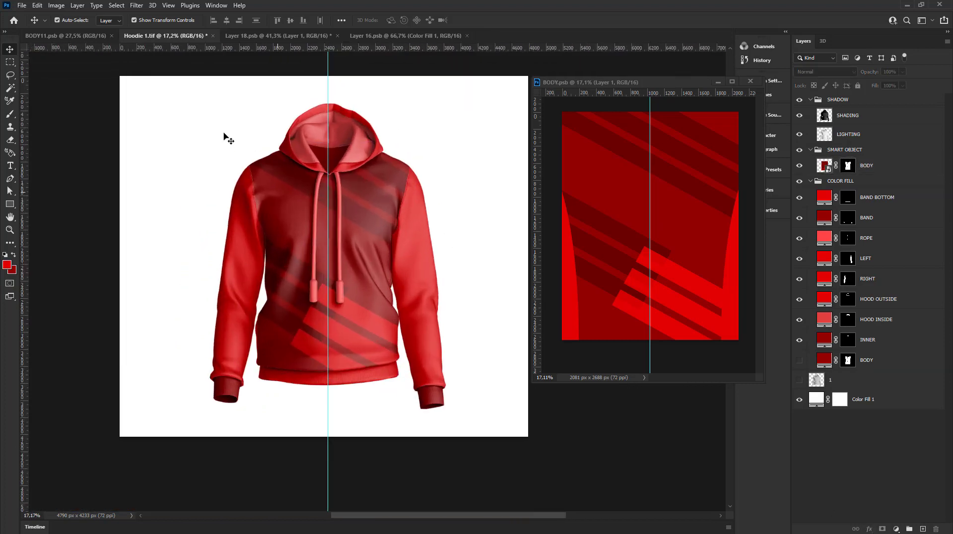
pyautogui.scroll(1, 263, 247)
pyautogui.click(615, 196)
# Step: Add a new text layer to BODY.psb with font size 164 pt
pyautogui.scroll(-1, 628, 147)
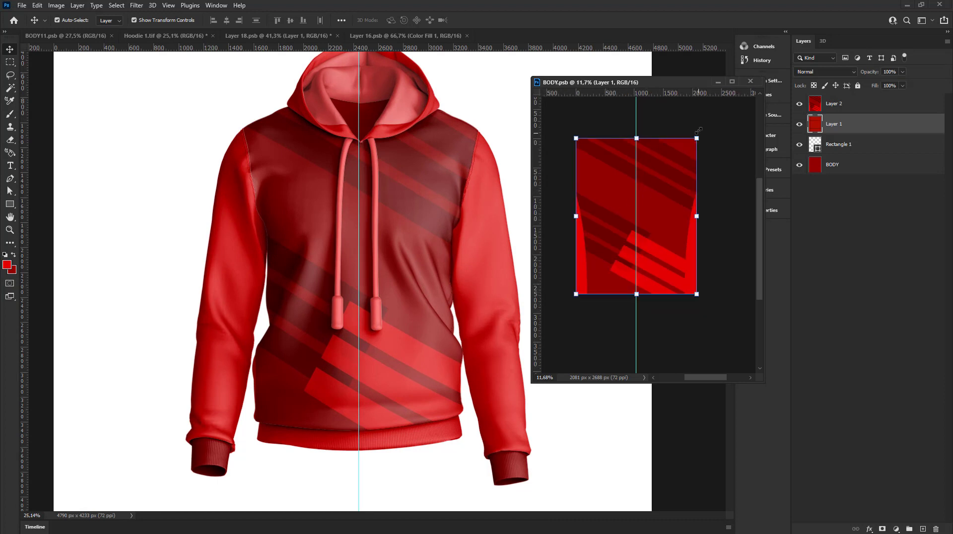
pyautogui.scroll(1, 630, 144)
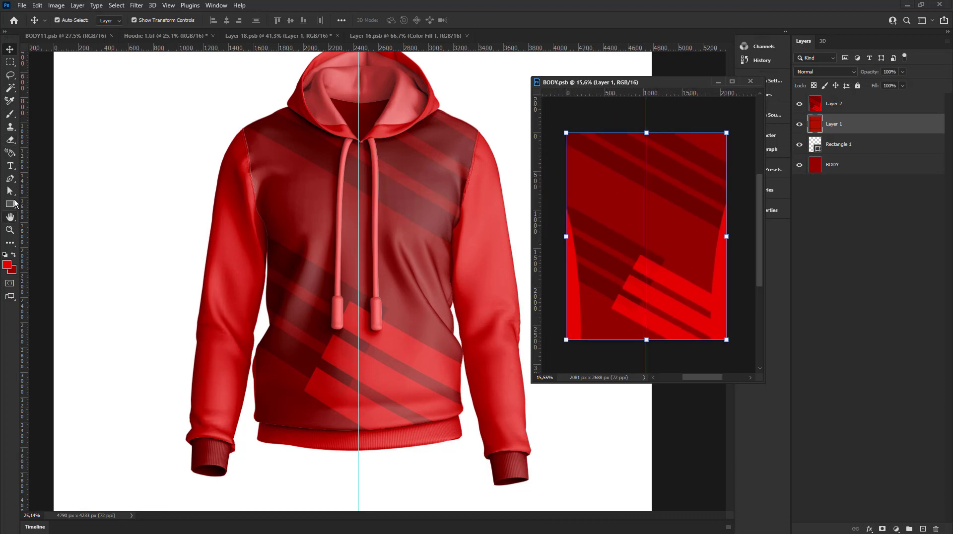
pyautogui.click(9, 166)
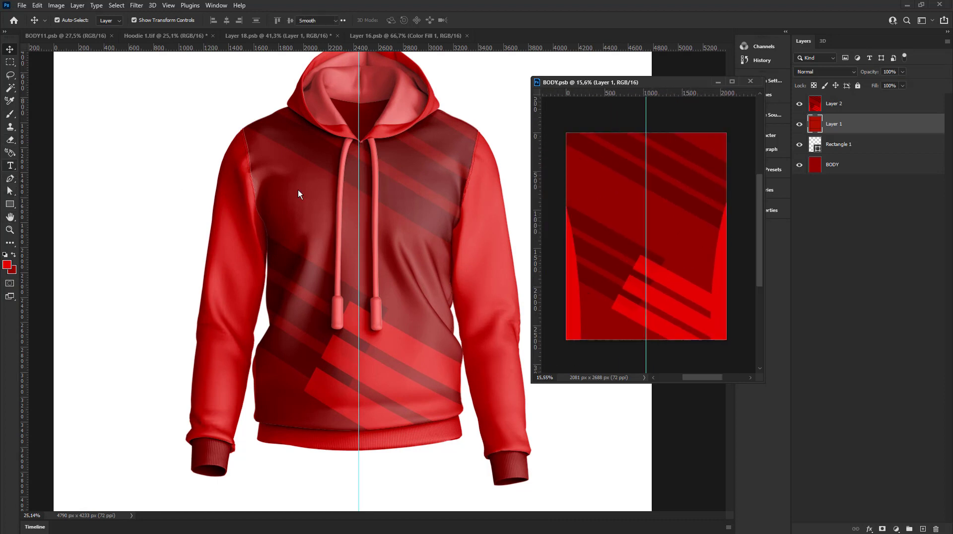
pyautogui.click(641, 206)
pyautogui.click(776, 211)
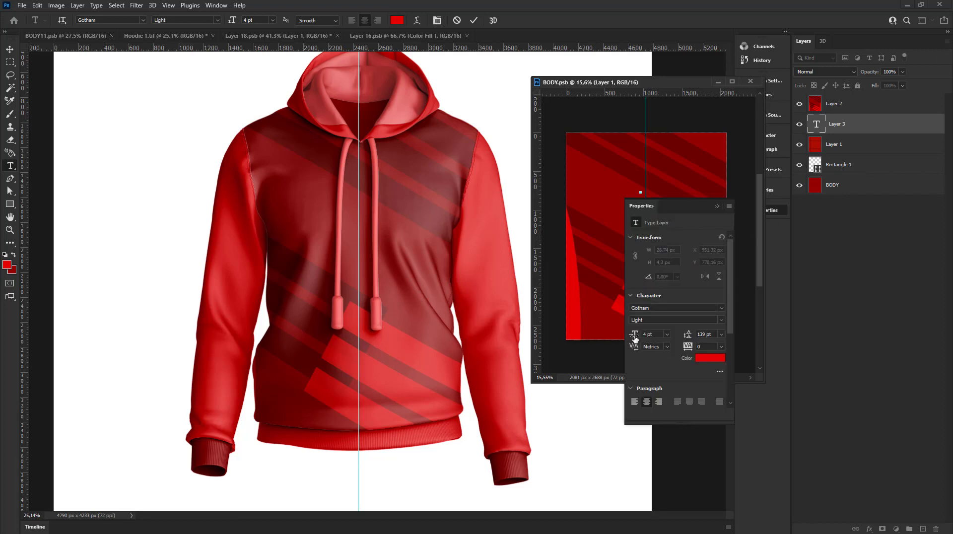
pyautogui.moveTo(634, 339); pyautogui.dragTo(707, 341)
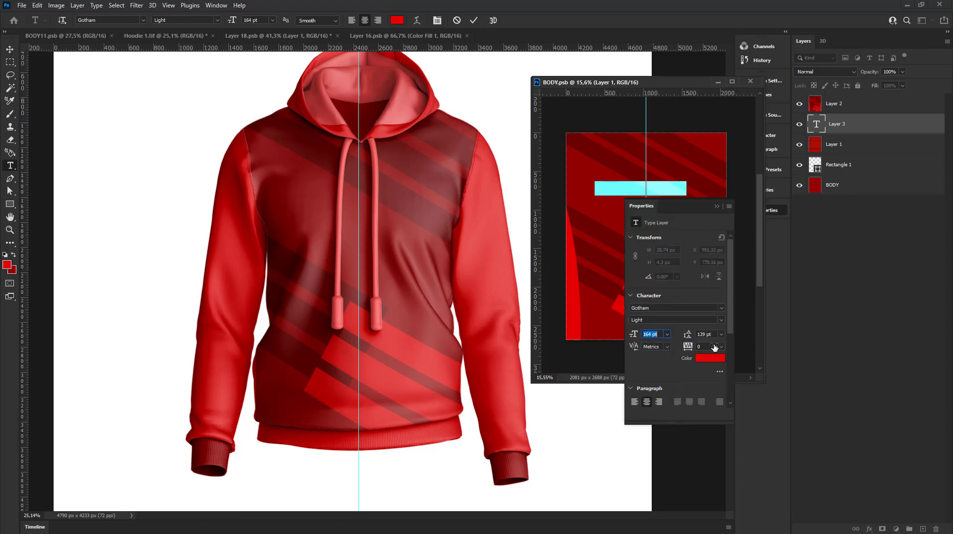
pyautogui.click(716, 206)
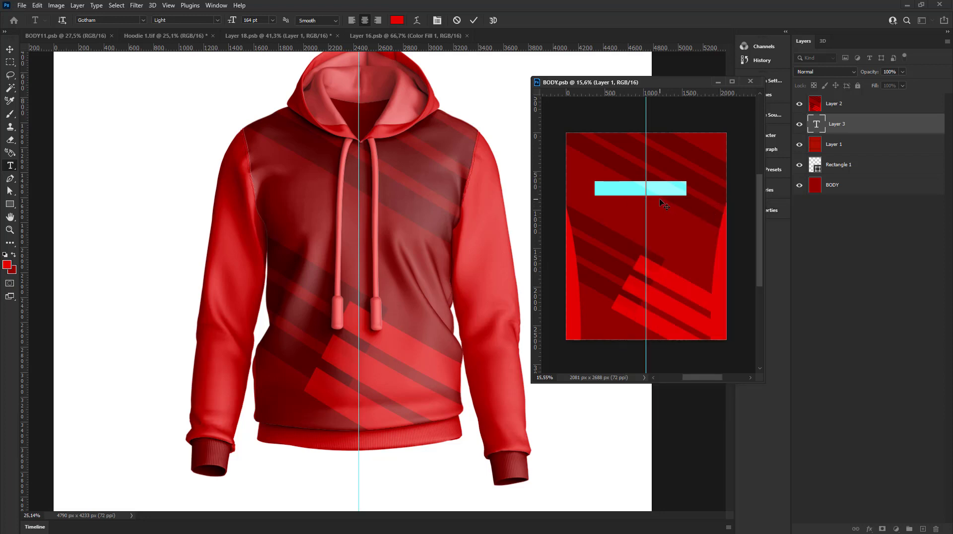
pyautogui.click(672, 183)
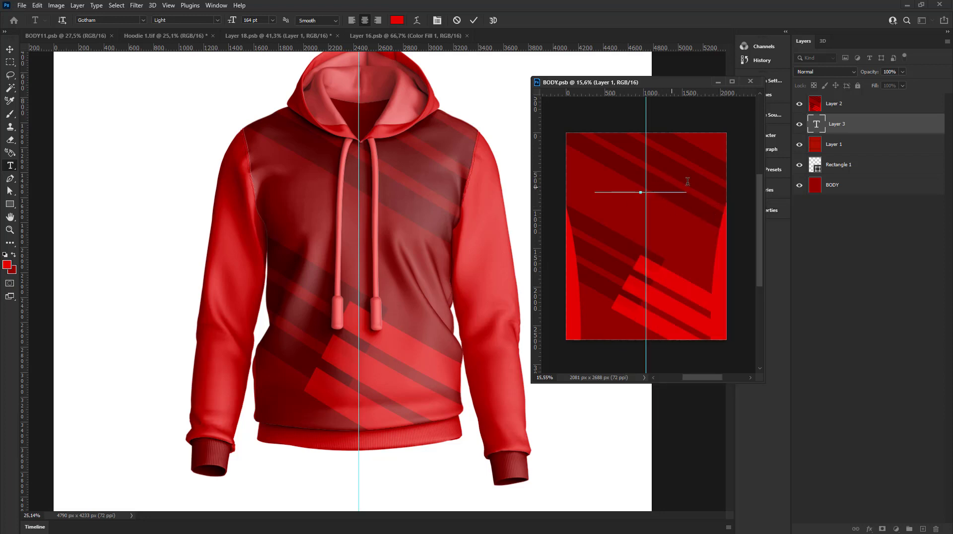
pyautogui.click(872, 122)
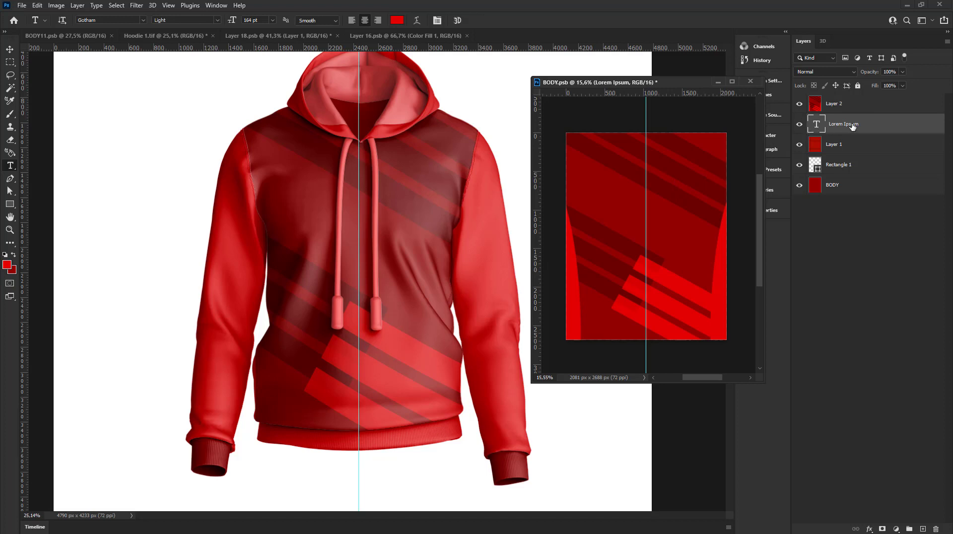
# Step: Move the text layer above Layer 2 and colour it white (ffffff)
pyautogui.moveTo(844, 127); pyautogui.dragTo(851, 105)
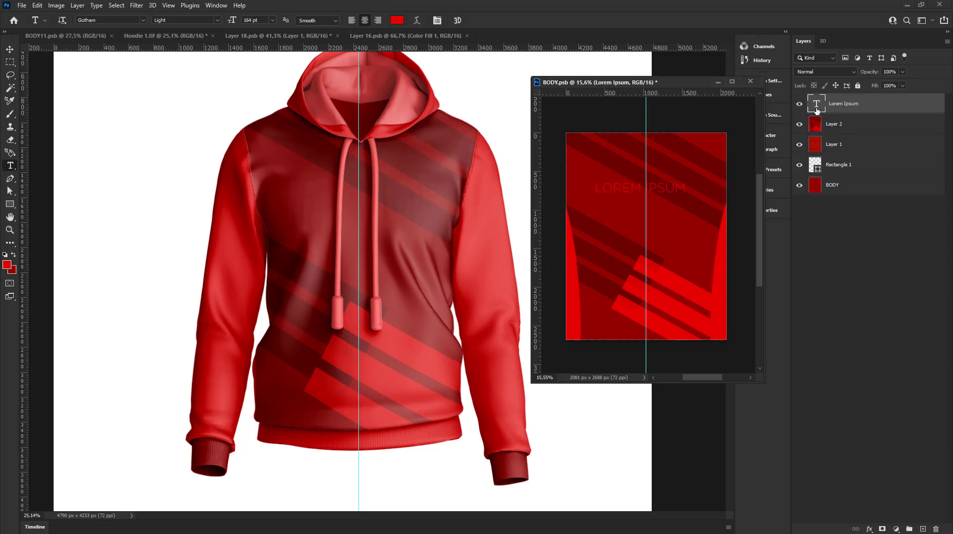
pyautogui.click(398, 20)
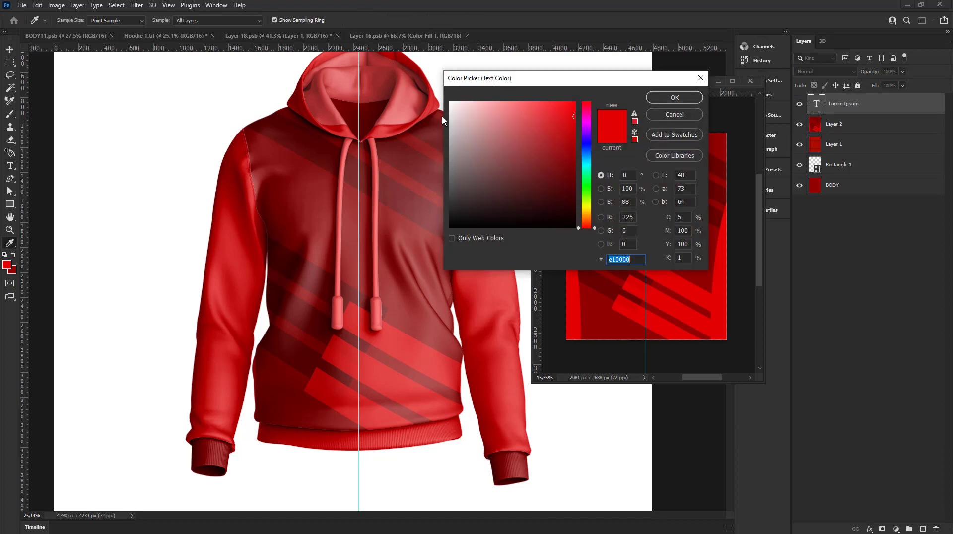
pyautogui.write('ffffff')
pyautogui.click(664, 98)
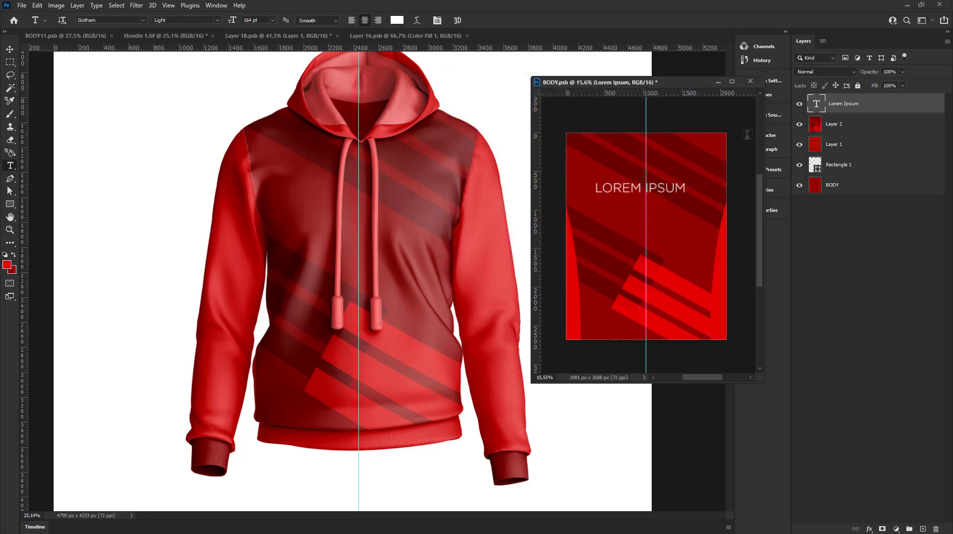
# Step: Replace the placeholder text with 'HOODIE MOCKUP'
pyautogui.click(666, 187)
pyautogui.hotkey('ctrl', 'a')
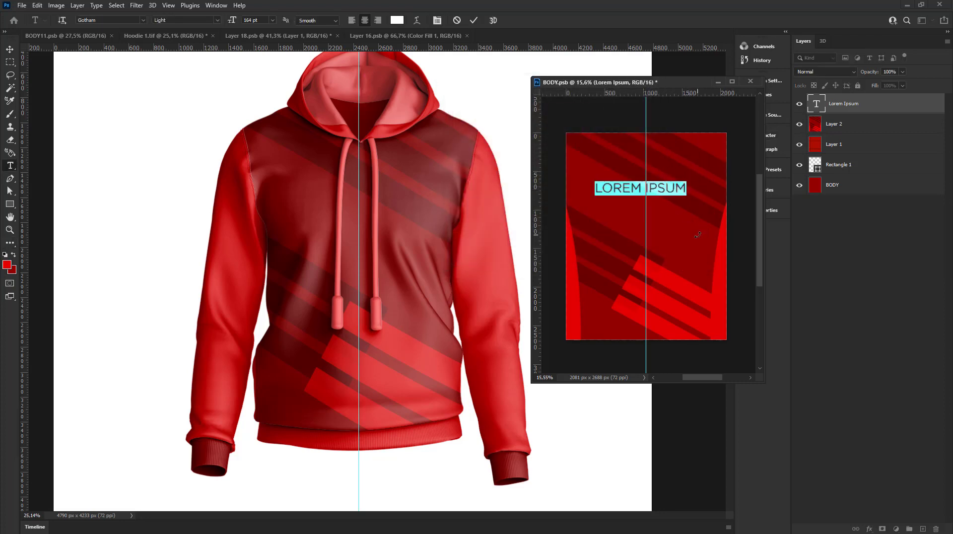
pyautogui.press('BackSpace')
pyautogui.write('HO')
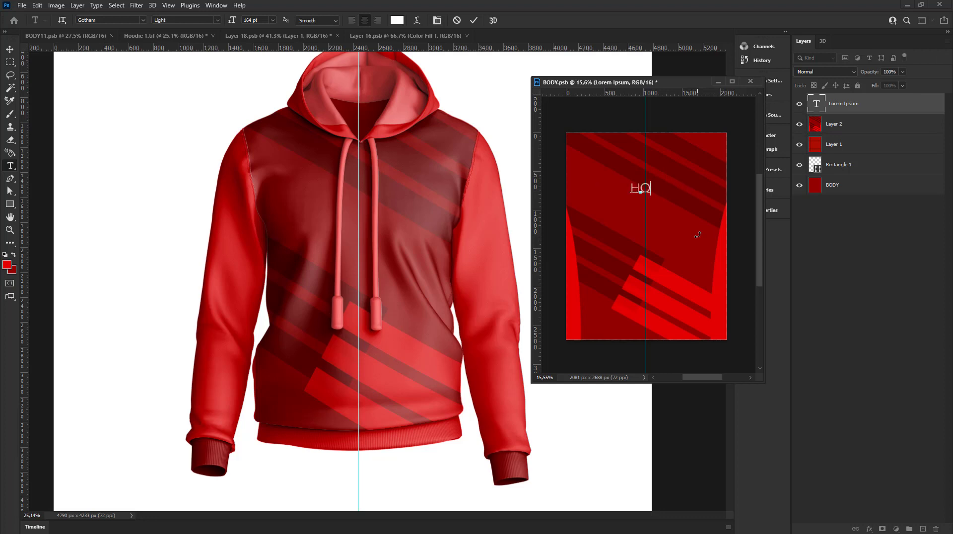
pyautogui.write('ODIE MOCK')
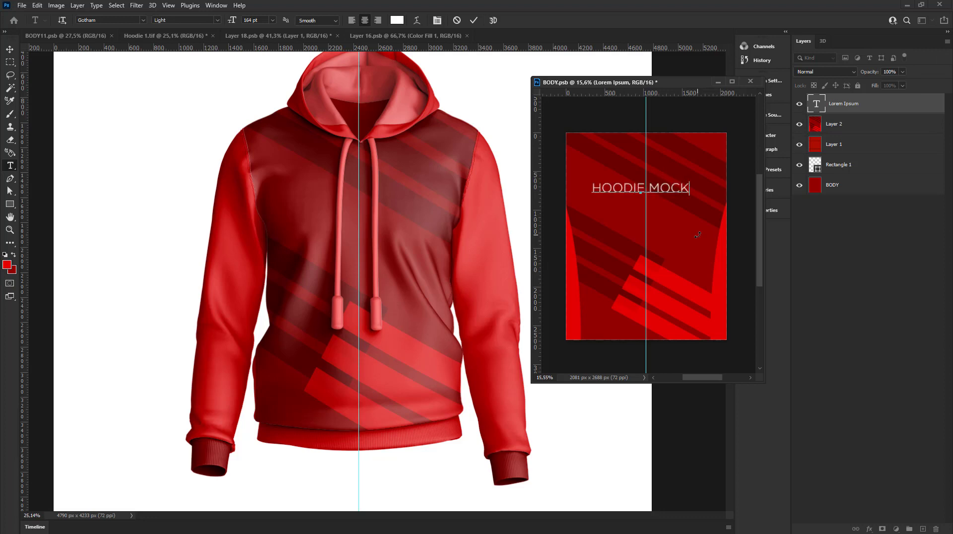
pyautogui.write('UP')
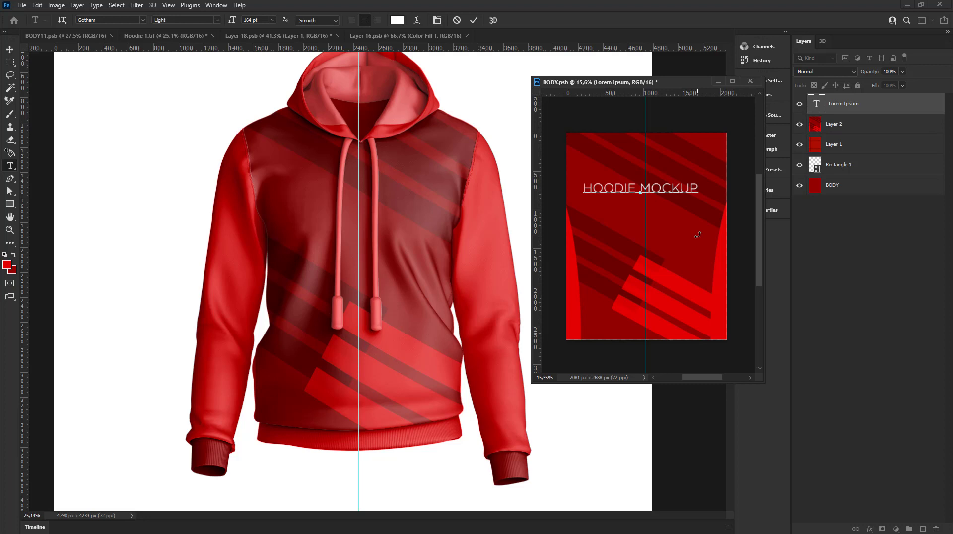
# Step: Commit the HOODIE MOCKUP text and set its font style to Bold
pyautogui.click(475, 21)
pyautogui.click(15, 48)
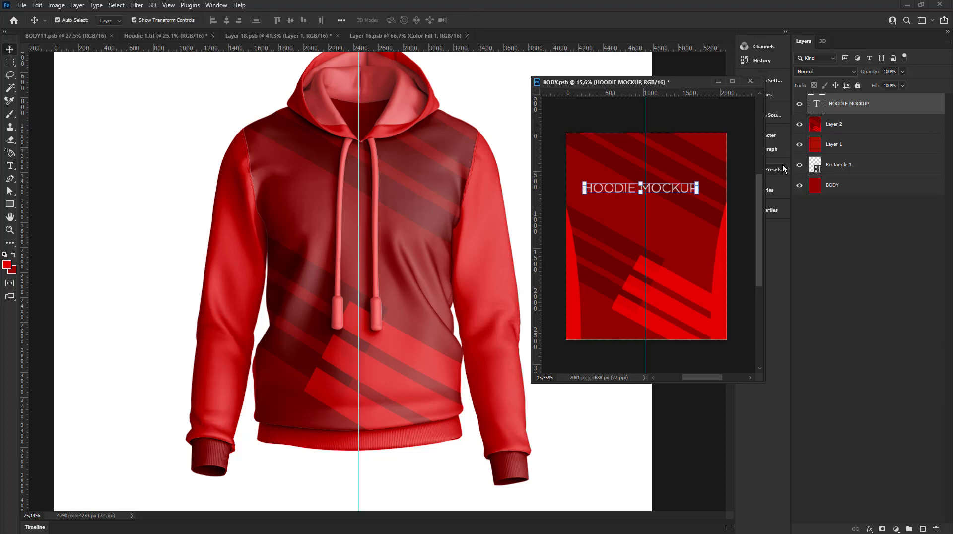
pyautogui.moveTo(677, 83); pyautogui.dragTo(631, 80)
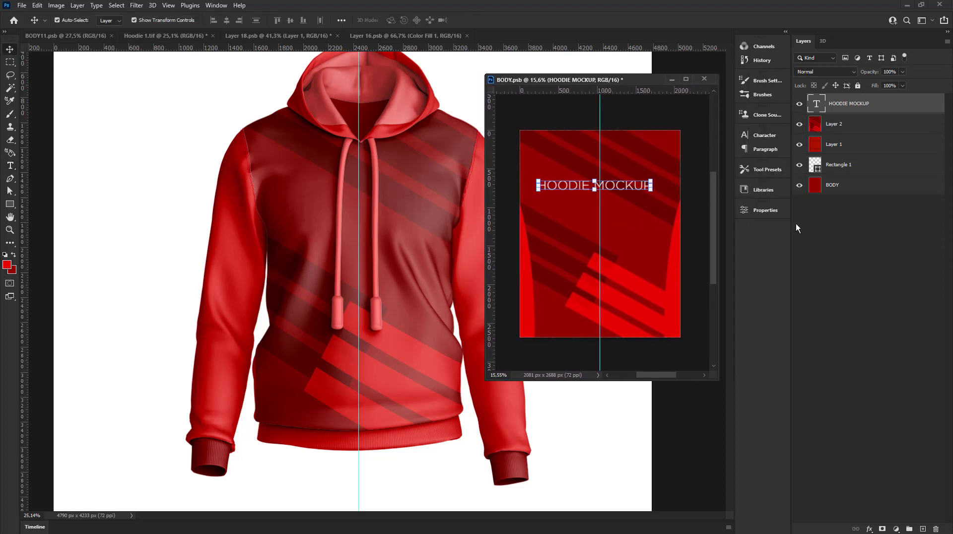
pyautogui.click(780, 212)
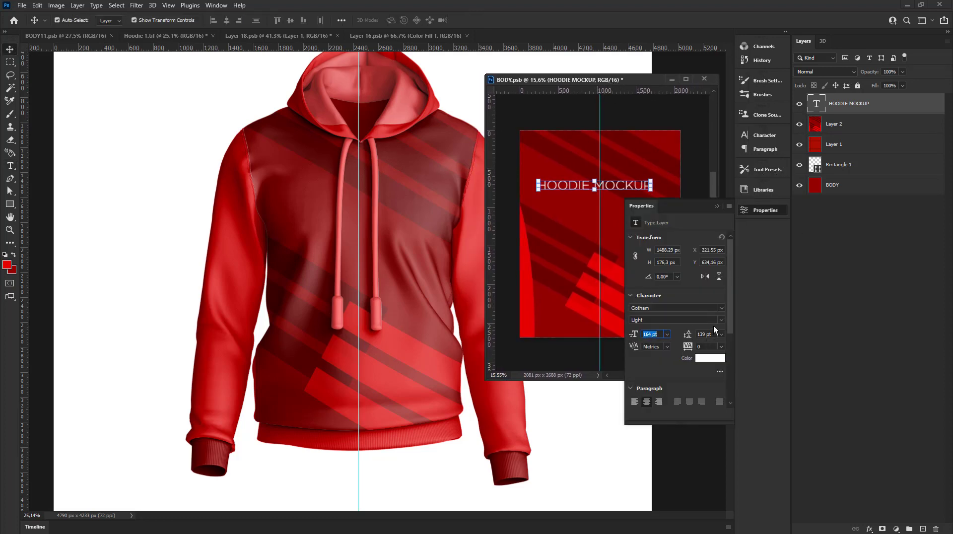
pyautogui.click(720, 318)
pyautogui.click(670, 376)
pyautogui.click(723, 320)
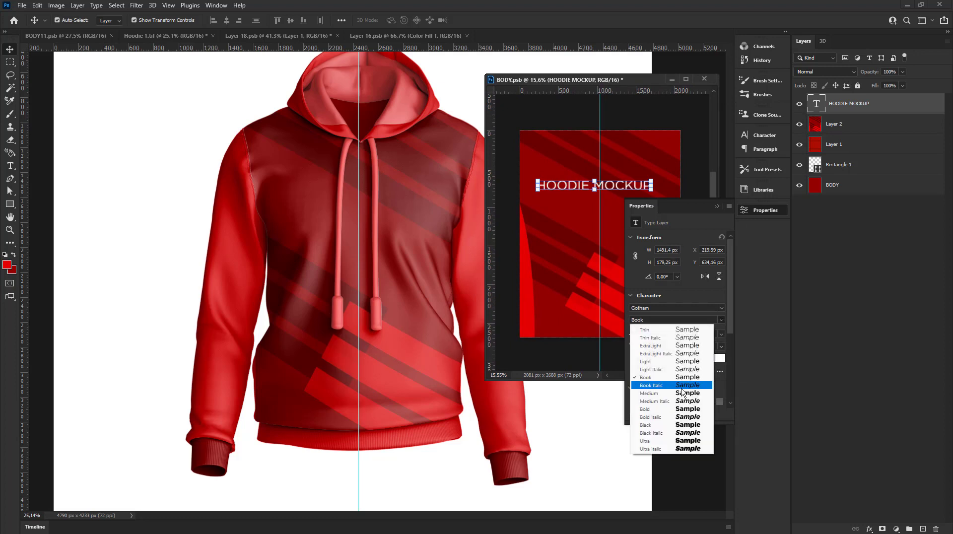
pyautogui.click(670, 410)
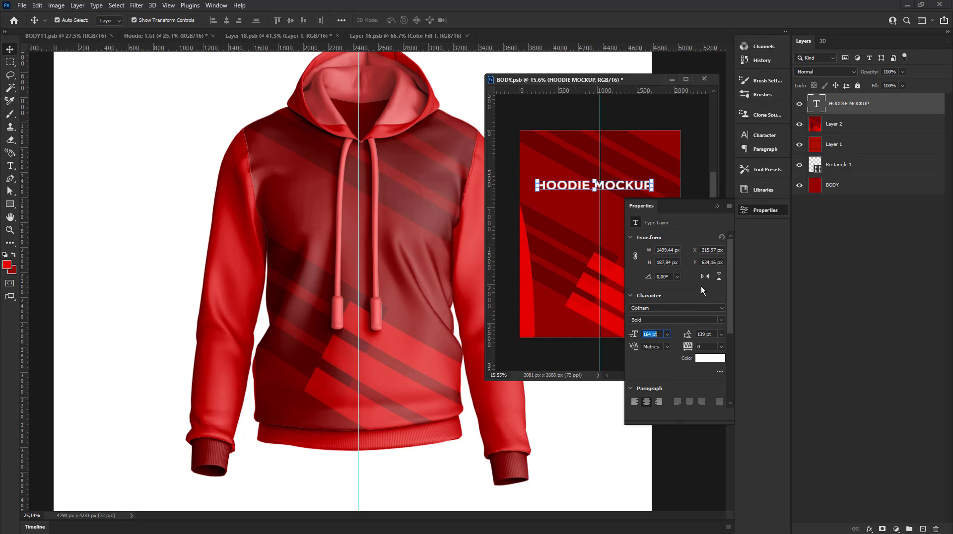
pyautogui.click(717, 206)
# Step: Nudge the HOODIE MOCKUP text right and duplicate it just below itself
pyautogui.click(655, 239)
pyautogui.click(614, 189)
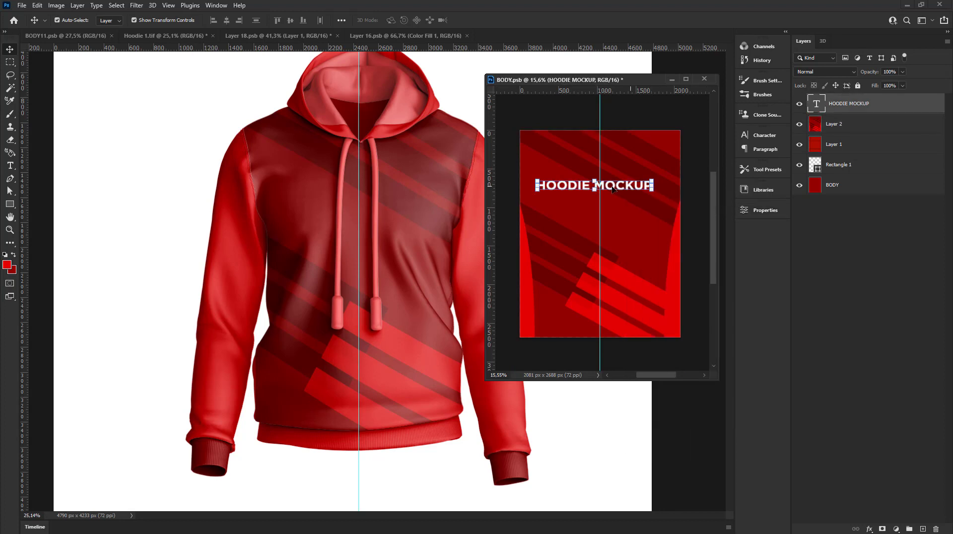
pyautogui.scroll(2, 613, 189)
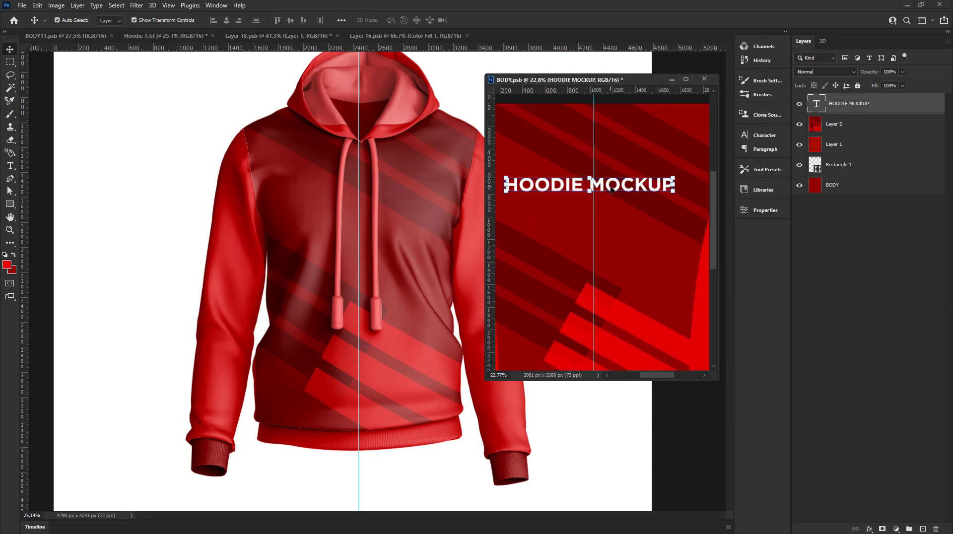
pyautogui.hotkey('shift', 'Right')
pyautogui.hotkey('shift', 'Right')
pyautogui.hotkey('shift', 'Right')
pyautogui.hotkey('shift', 'Right')
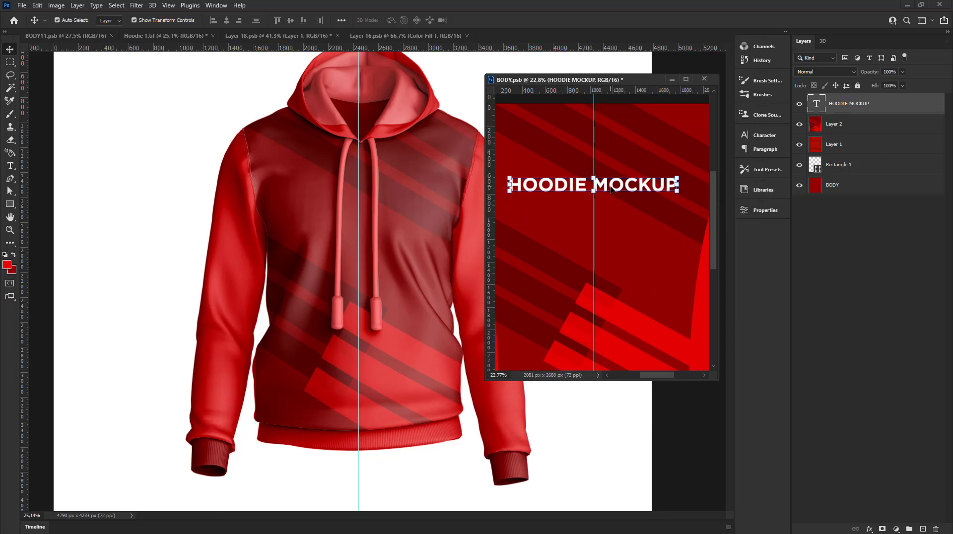
pyautogui.moveTo(612, 188); pyautogui.dragTo(612, 205)
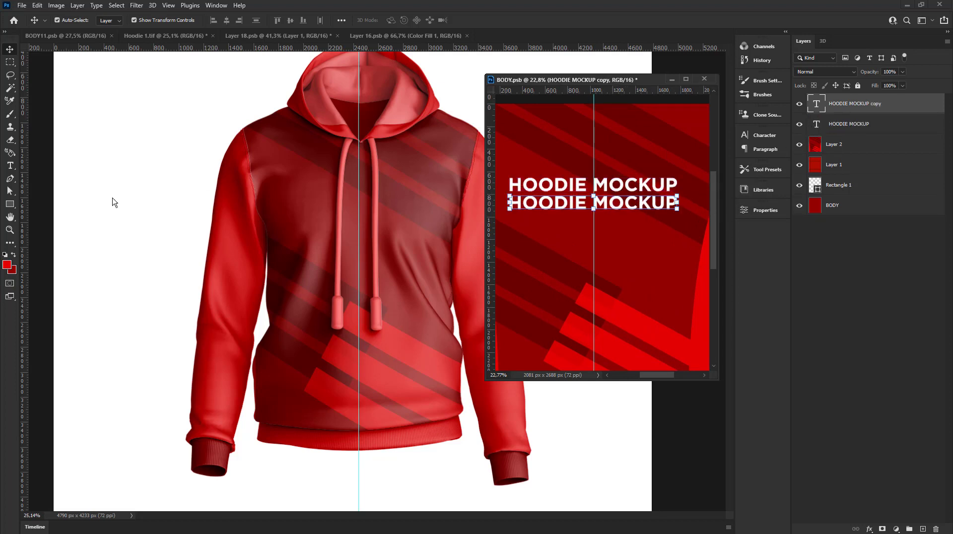
# Step: Draw a rectangle bar over the second HOODIE MOCKUP line
pyautogui.click(10, 204)
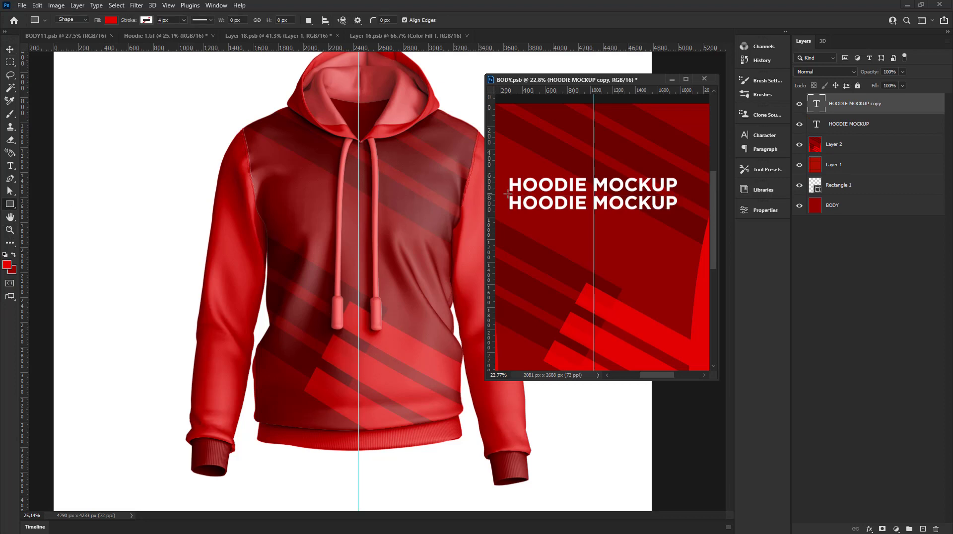
pyautogui.click(766, 210)
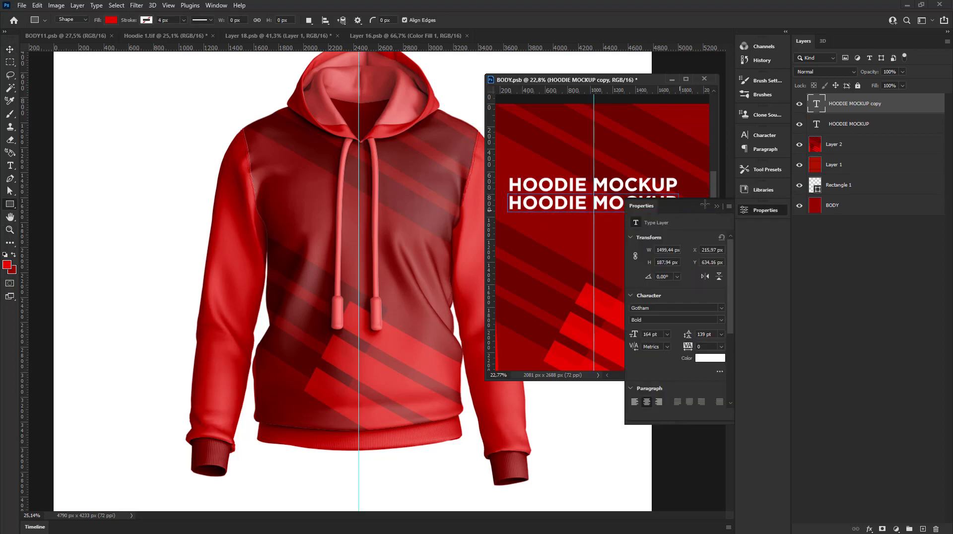
pyautogui.moveTo(508, 194); pyautogui.dragTo(678, 213)
pyautogui.click(714, 362)
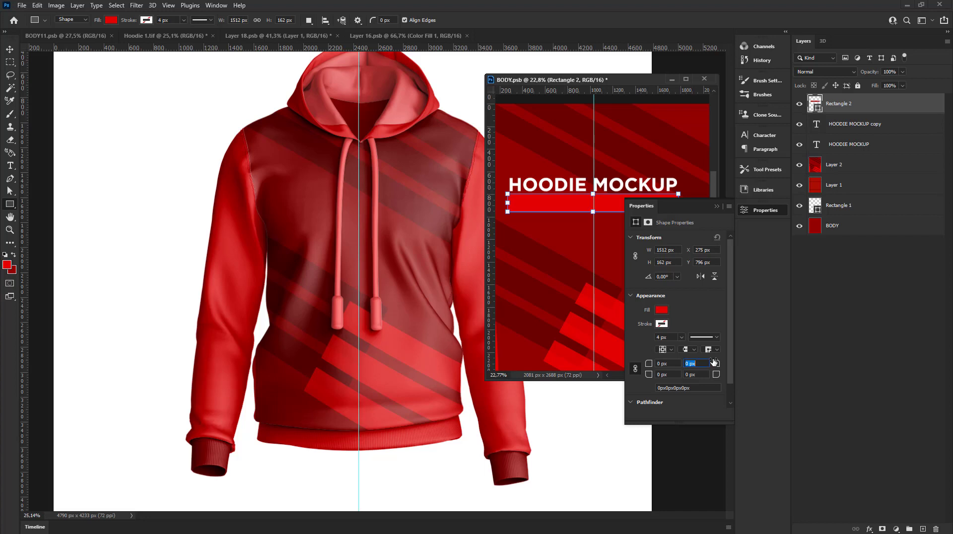
# Step: Fill the bar with yellow ffcc00 and move it below the copied heading
pyautogui.click(663, 311)
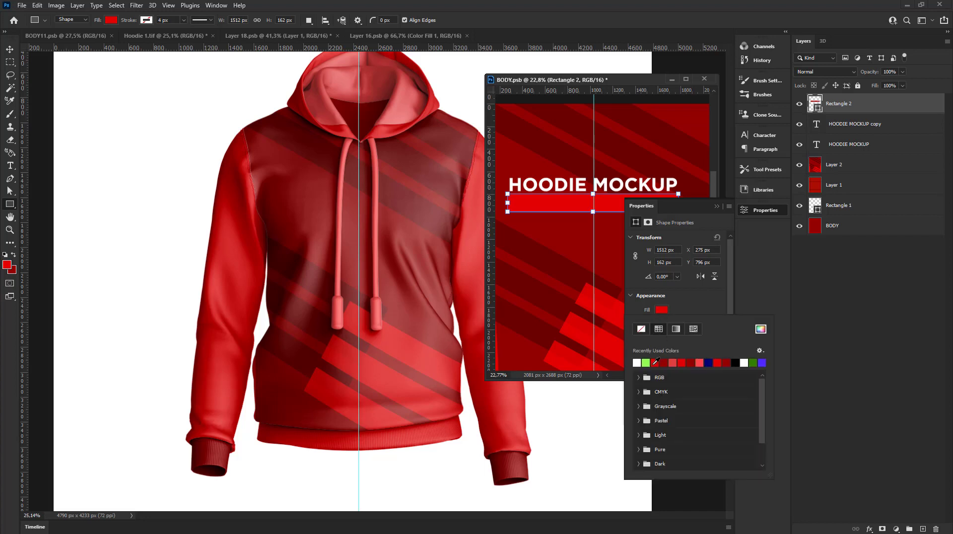
pyautogui.click(761, 330)
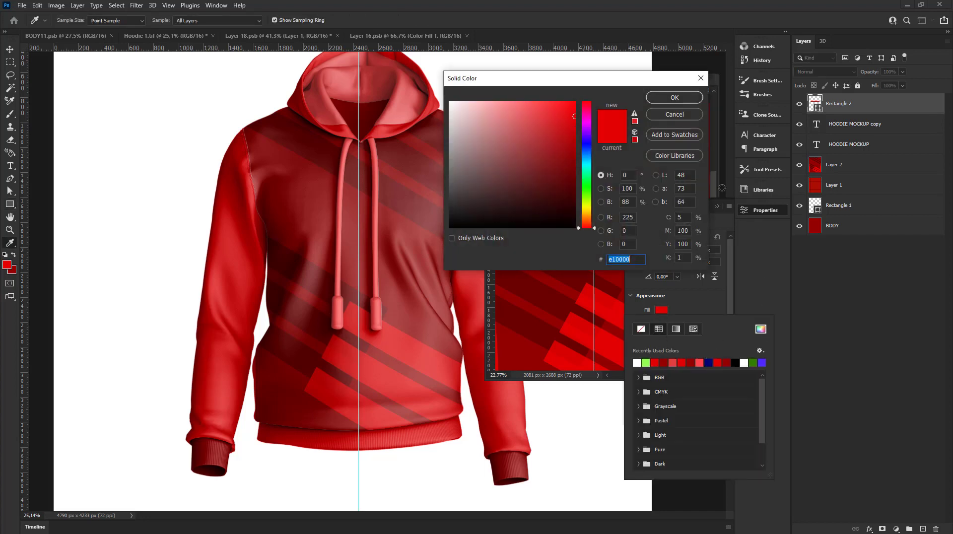
pyautogui.click(586, 211)
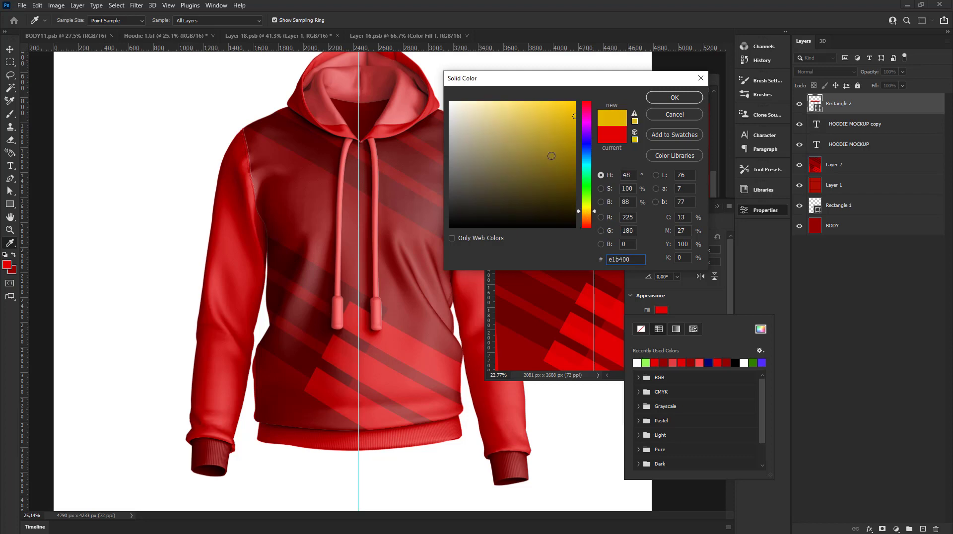
pyautogui.write('ffcc00')
pyautogui.click(674, 97)
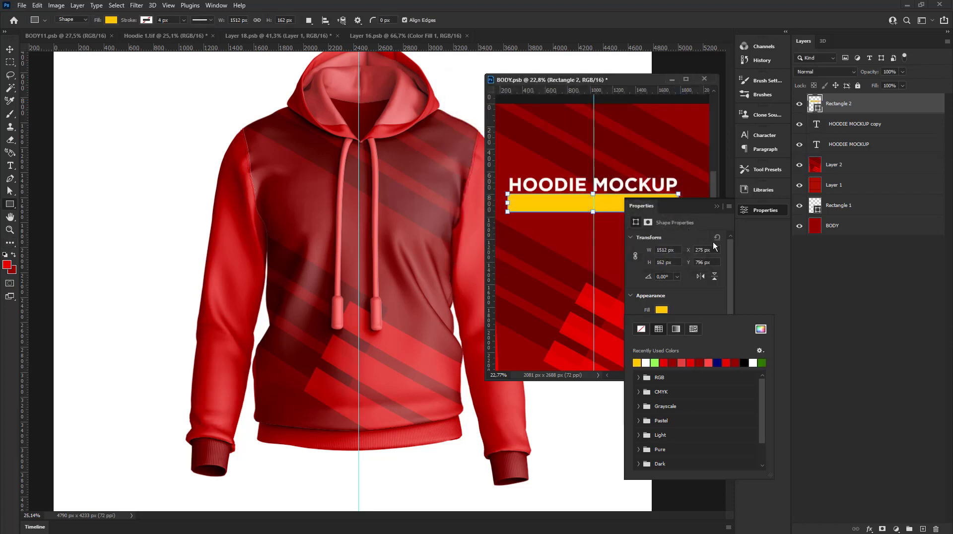
pyautogui.click(721, 207)
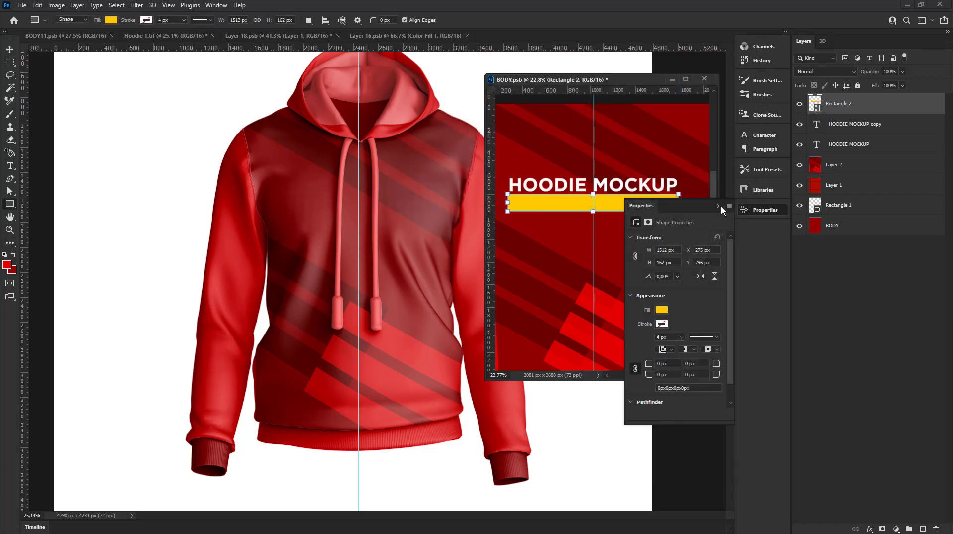
pyautogui.click(718, 206)
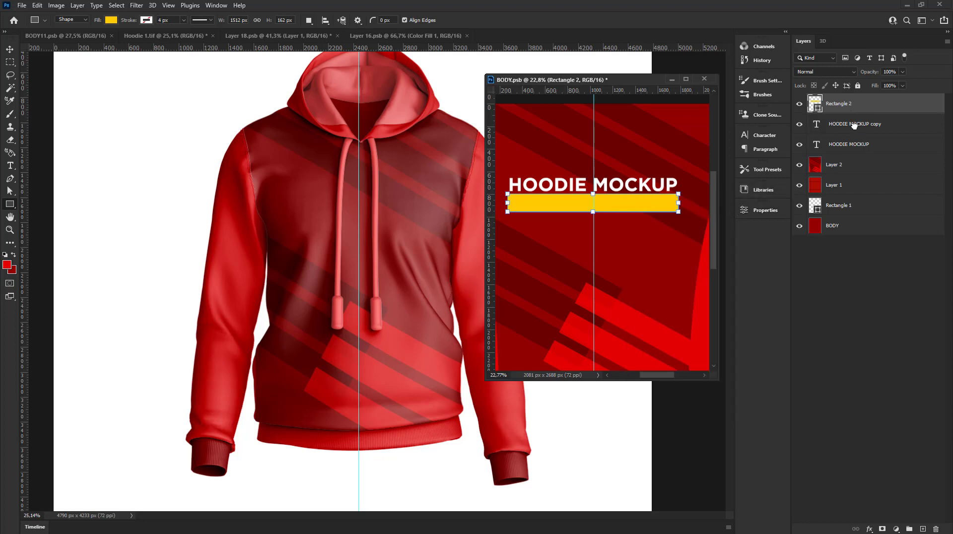
pyautogui.hotkey('ctrl', '[')
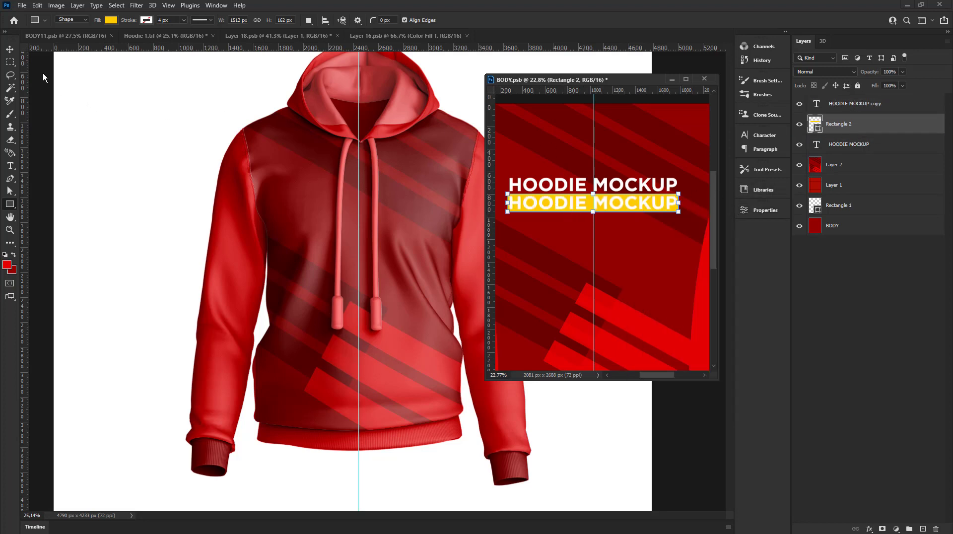
# Step: Nudge the yellow bar down and move the duplicate heading onto it
pyautogui.press('v')
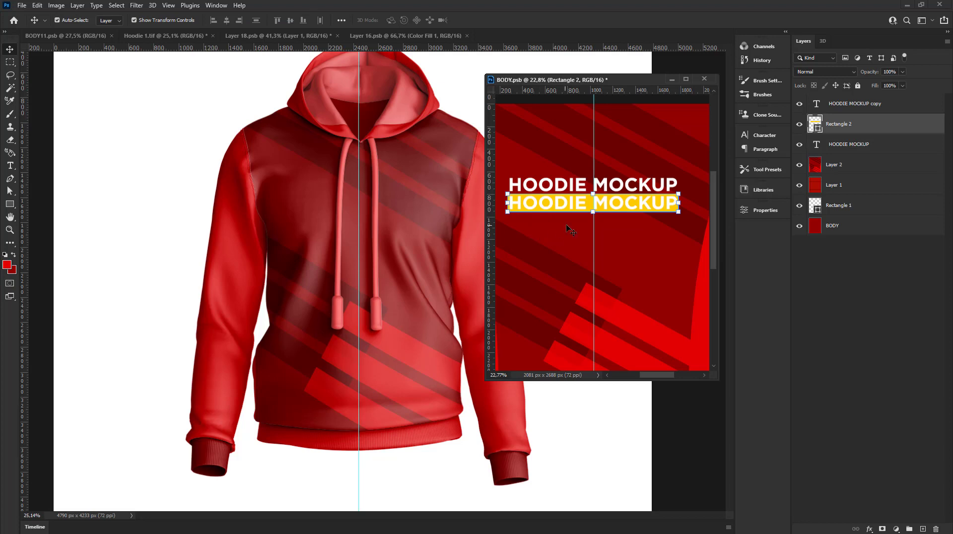
pyautogui.hotkey('shift', 'Down')
pyautogui.hotkey('shift', 'Down')
pyautogui.hotkey('shift', 'Down')
pyautogui.hotkey('shift', 'Down')
pyautogui.hotkey('shift', 'Down')
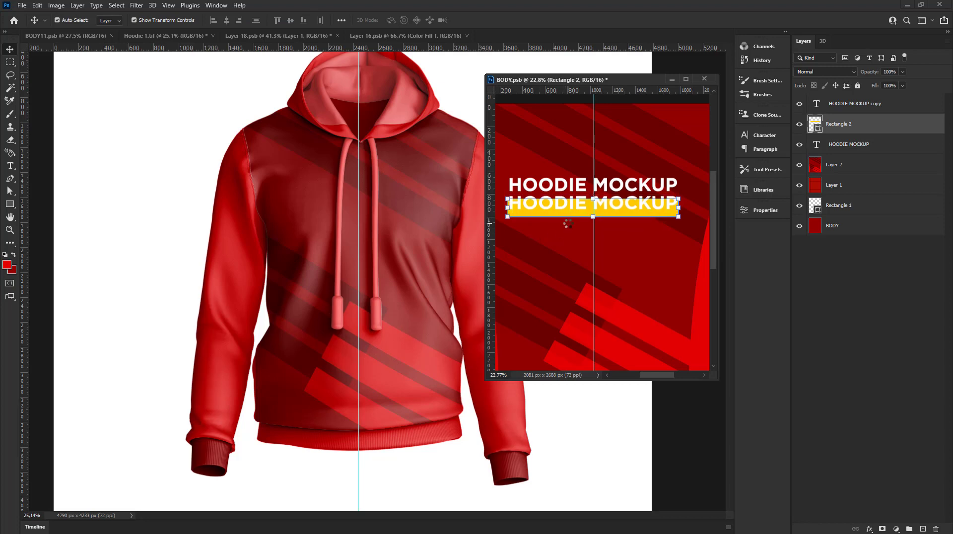
pyautogui.hotkey('shift', 'Down')
pyautogui.hotkey('shift', 'Down')
pyautogui.hotkey('shift', 'Down')
pyautogui.hotkey('shift', 'Down')
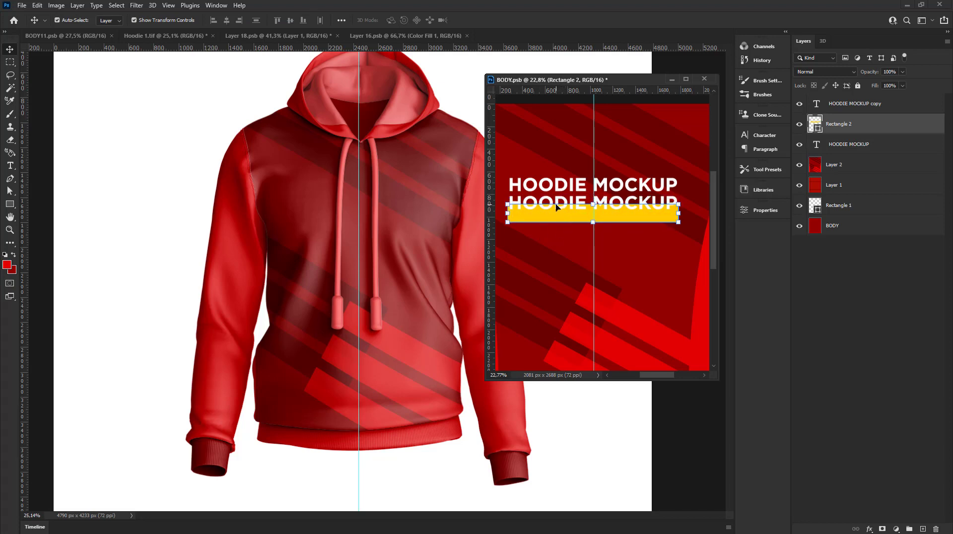
pyautogui.scroll(3, 539, 199)
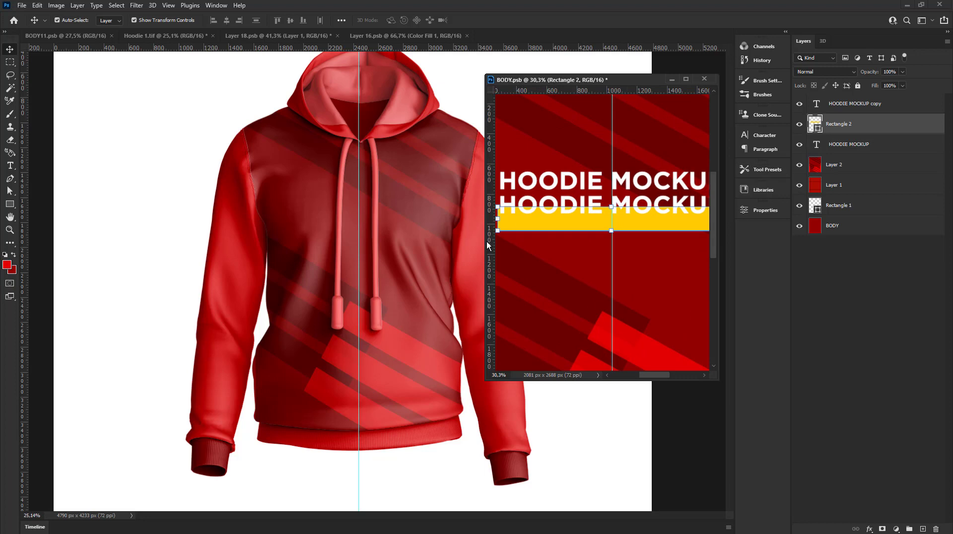
pyautogui.moveTo(487, 241); pyautogui.dragTo(402, 243)
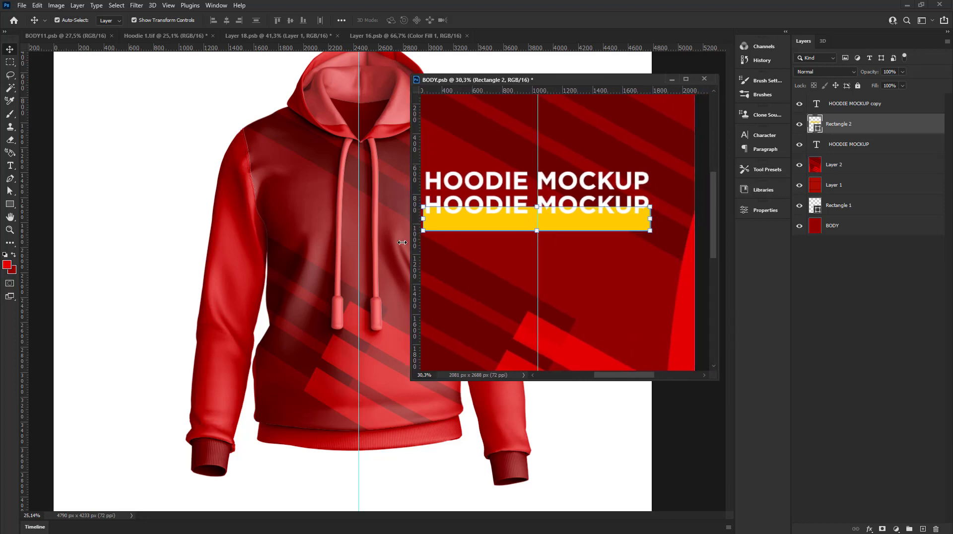
pyautogui.moveTo(576, 251); pyautogui.dragTo(591, 258)
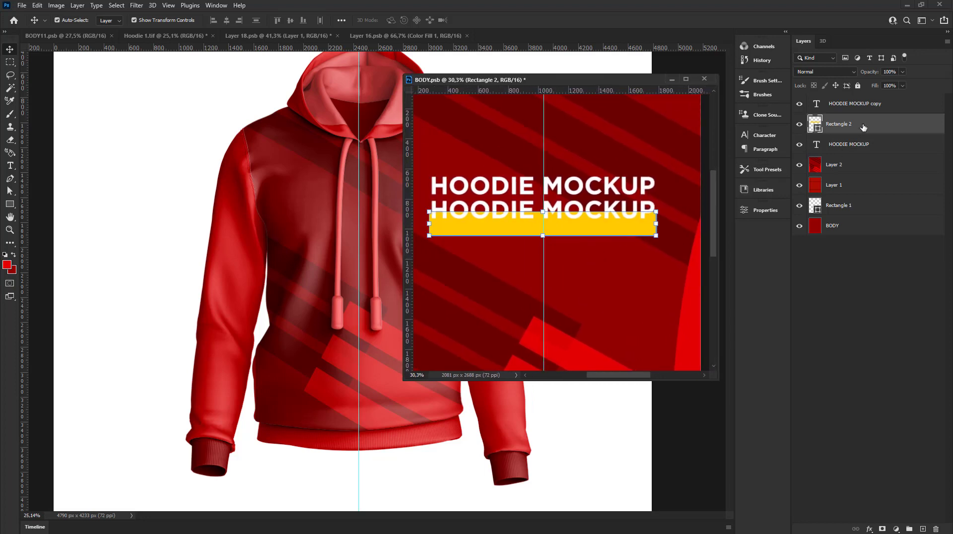
pyautogui.click(869, 104)
pyautogui.moveTo(606, 213); pyautogui.dragTo(607, 225)
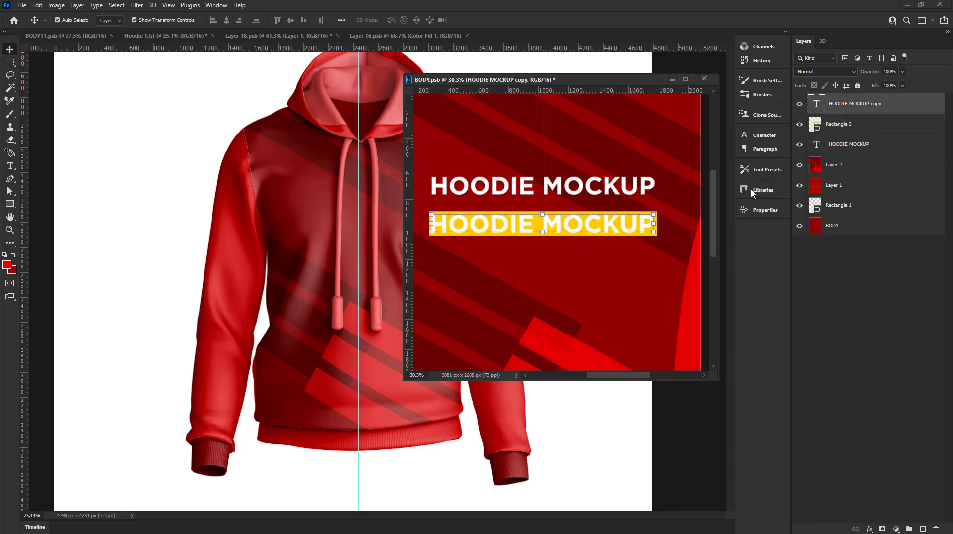
# Step: Make the duplicate text dark red Light weight and retype it as 'APPAREL MOCKUP'
pyautogui.click(745, 210)
pyautogui.click(710, 358)
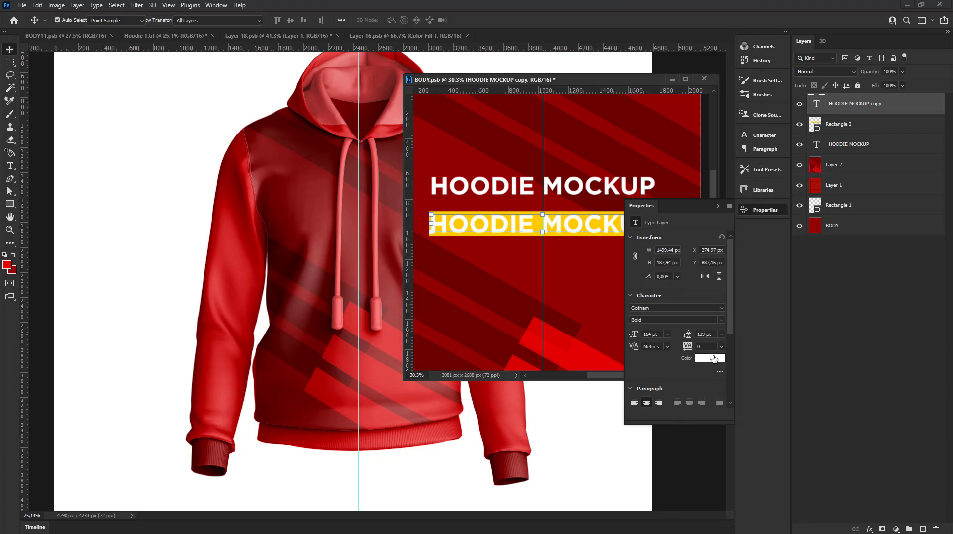
pyautogui.click(580, 298)
pyautogui.click(686, 97)
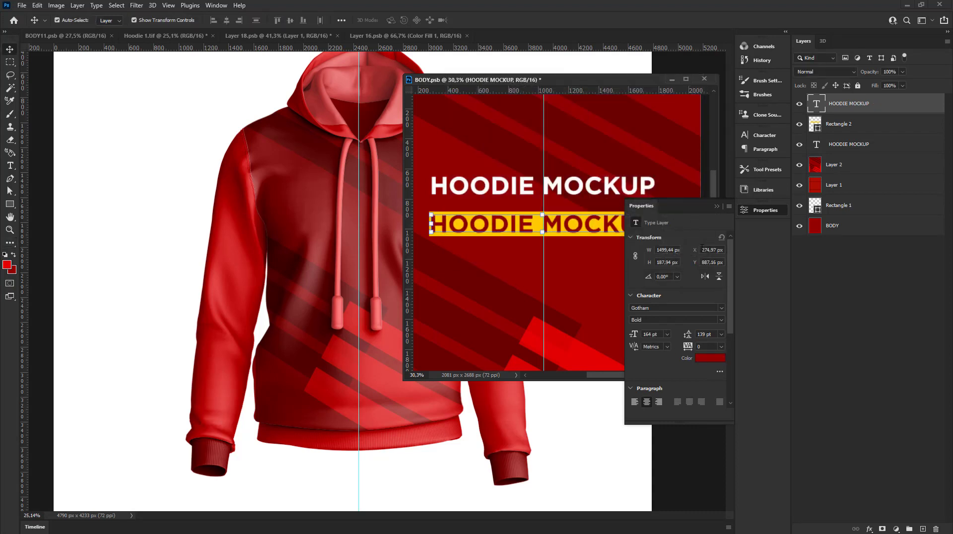
pyautogui.click(721, 320)
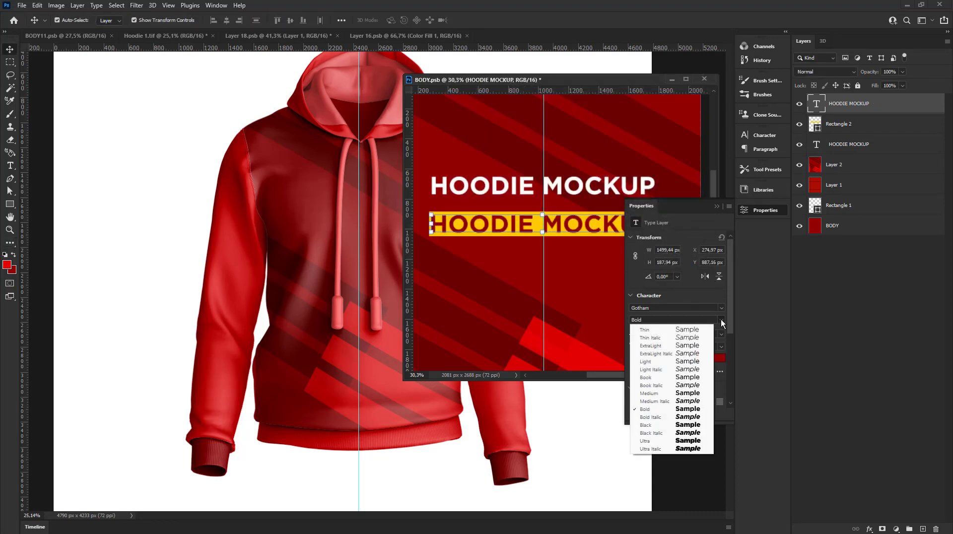
pyautogui.click(680, 363)
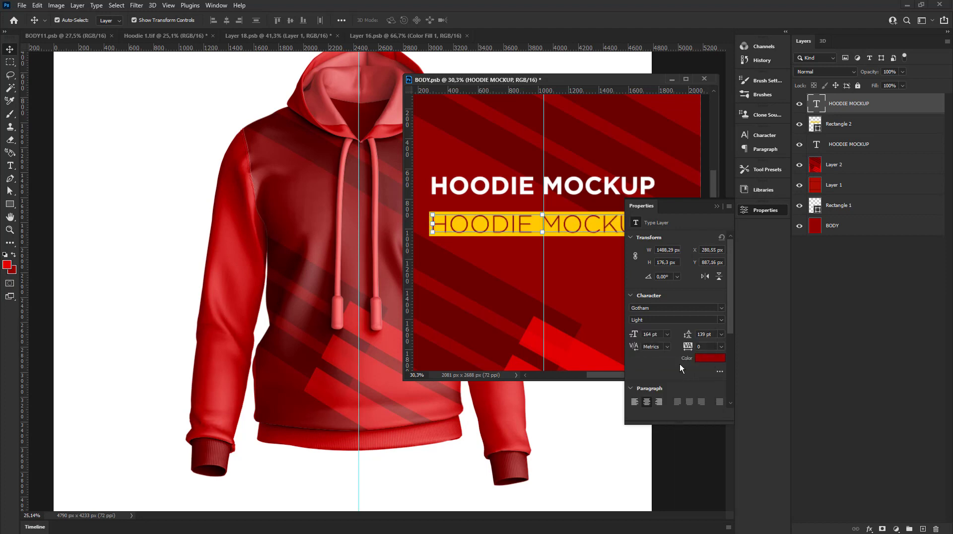
pyautogui.click(717, 207)
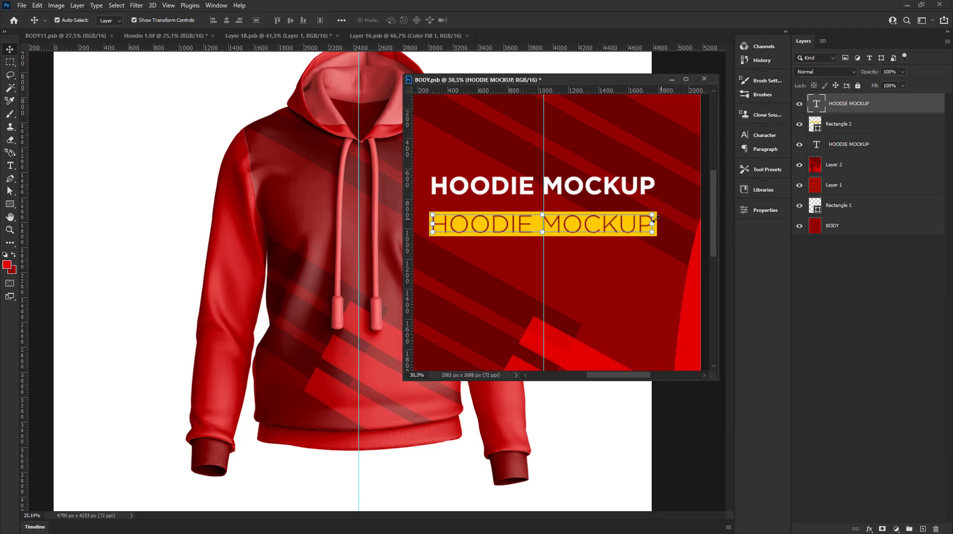
pyautogui.doubleClick(817, 103)
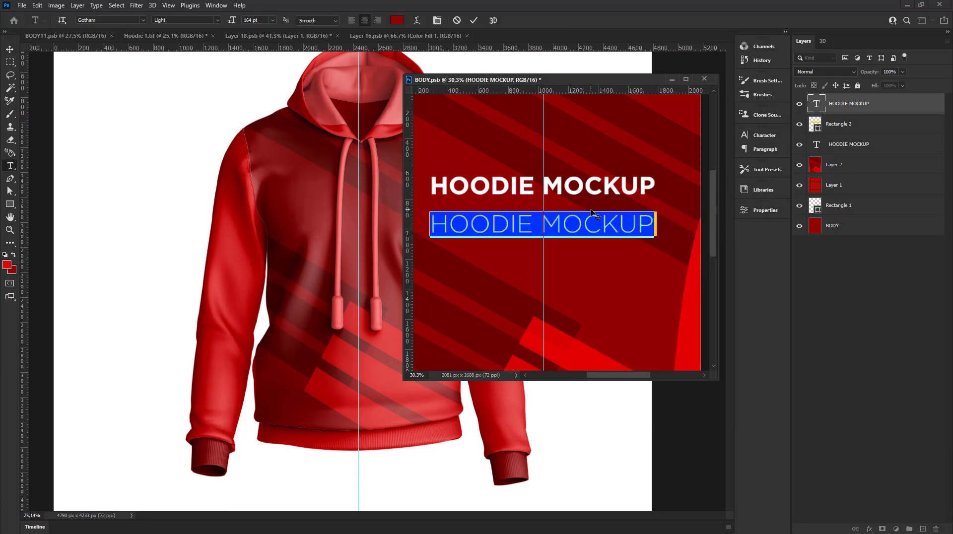
pyautogui.write('APPAR')
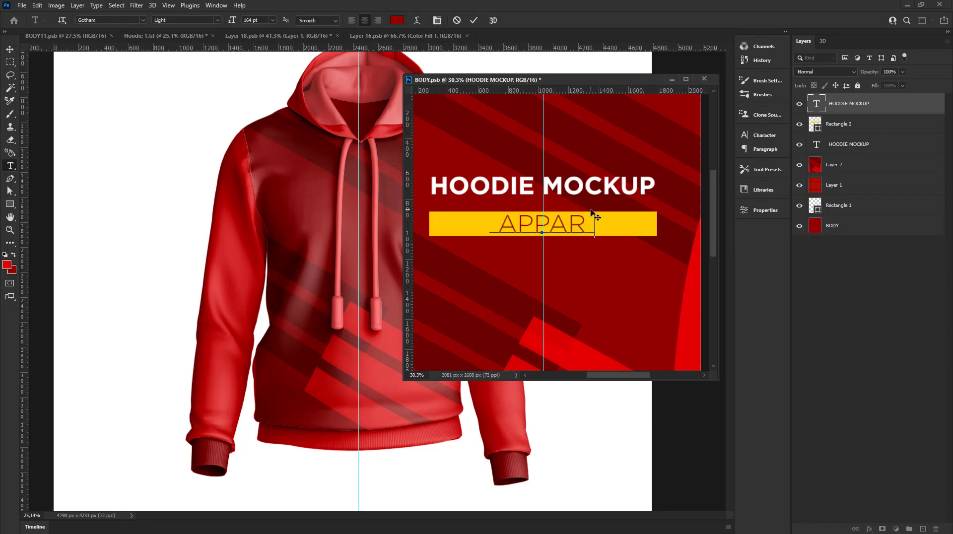
pyautogui.write('EL M')
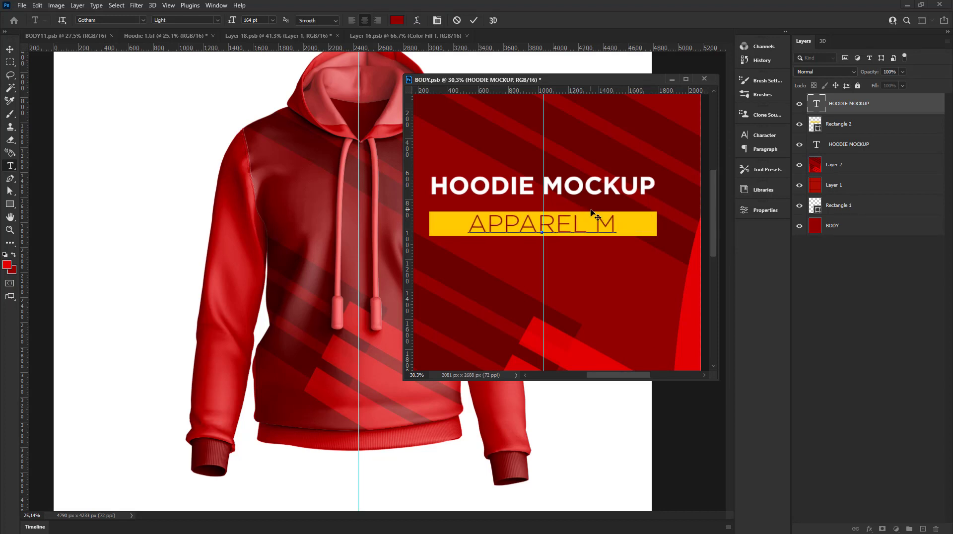
pyautogui.write('OCKUP')
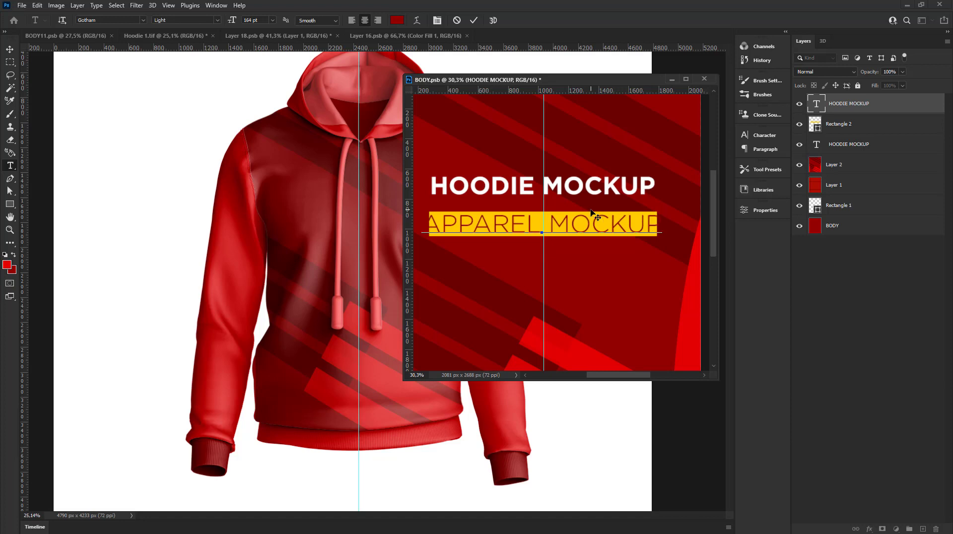
# Step: Commit the APPAREL MOCKUP text and set its font size to 155 pt
pyautogui.click(473, 22)
pyautogui.press('v')
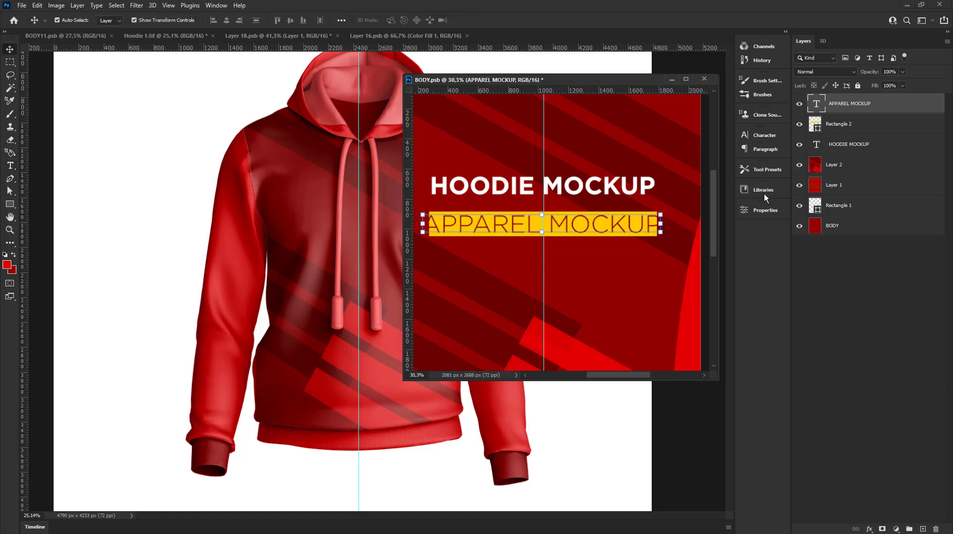
pyautogui.click(766, 210)
pyautogui.moveTo(634, 339); pyautogui.dragTo(631, 335)
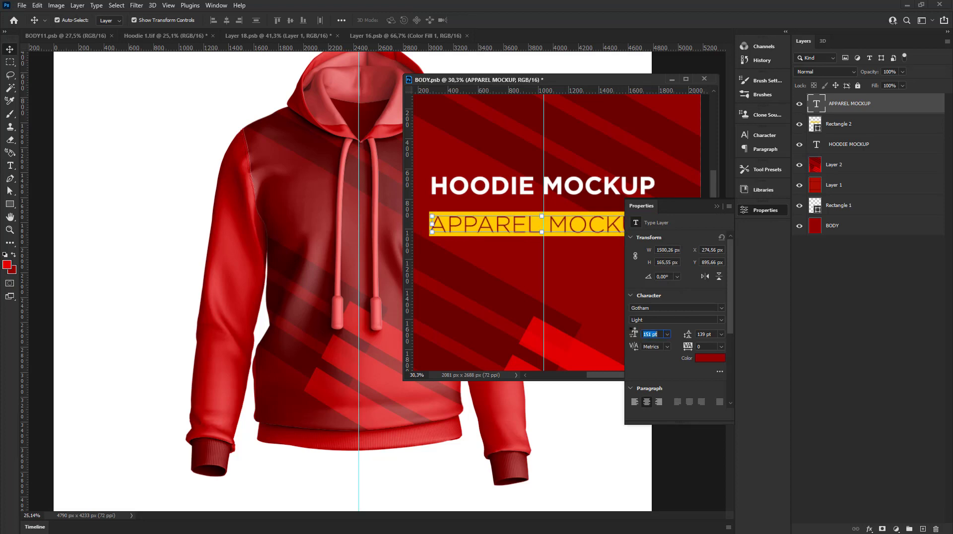
pyautogui.click(717, 206)
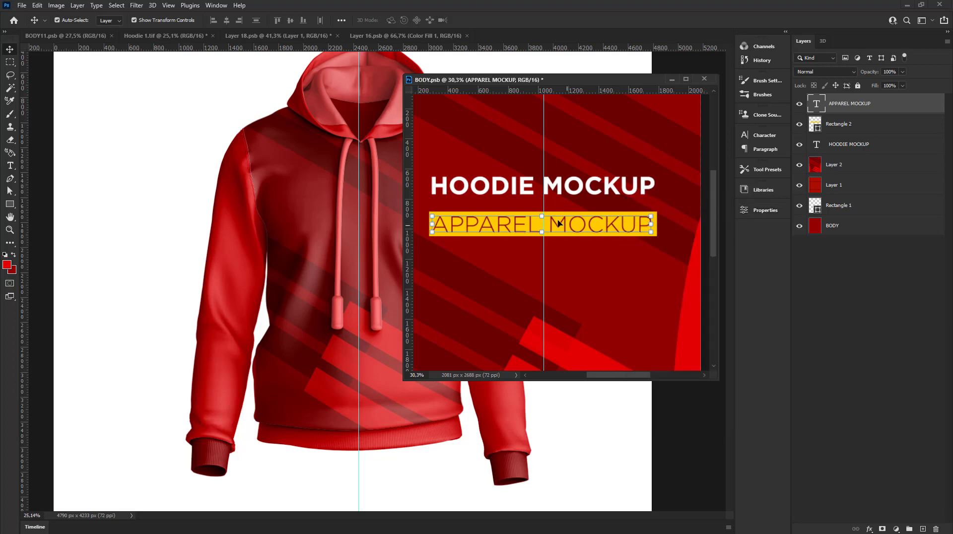
# Step: Nudge the text right to centre it, then raise it and the yellow bar slightly
pyautogui.press('Right')
pyautogui.press('Right')
pyautogui.press('Right')
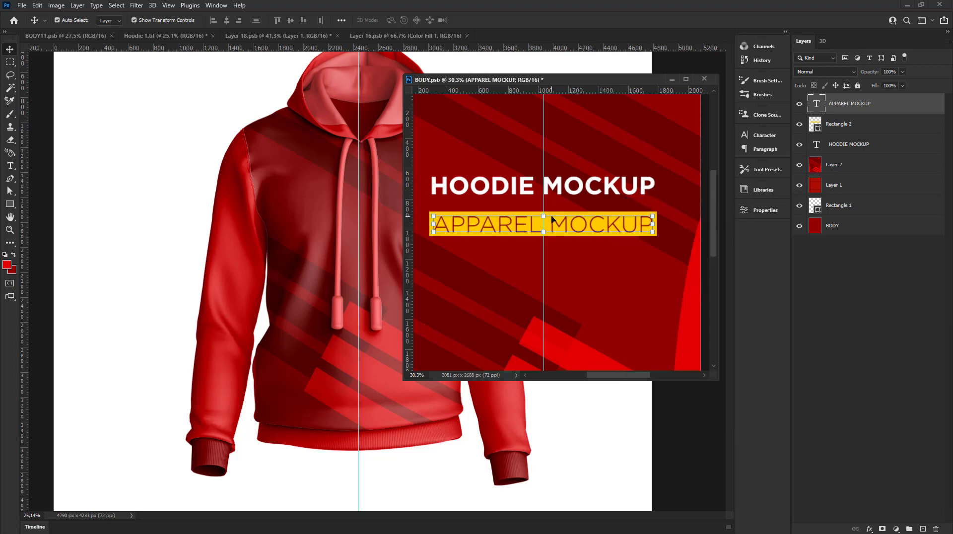
pyautogui.press('Right')
pyautogui.press('Right')
pyautogui.press('Right')
pyautogui.keyDown('ctrl'); pyautogui.click(855, 128); pyautogui.keyUp('ctrl')
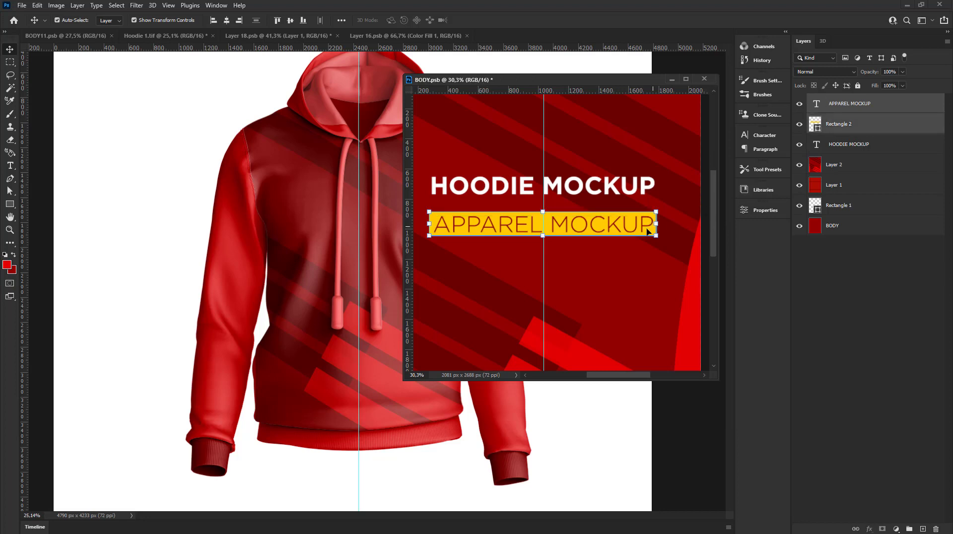
pyautogui.press('Up')
pyautogui.press('Up')
pyautogui.press('Up')
pyautogui.press('Up')
pyautogui.press('Up')
pyautogui.press('Up')
pyautogui.press('Up')
pyautogui.press('Up')
pyautogui.press('Up')
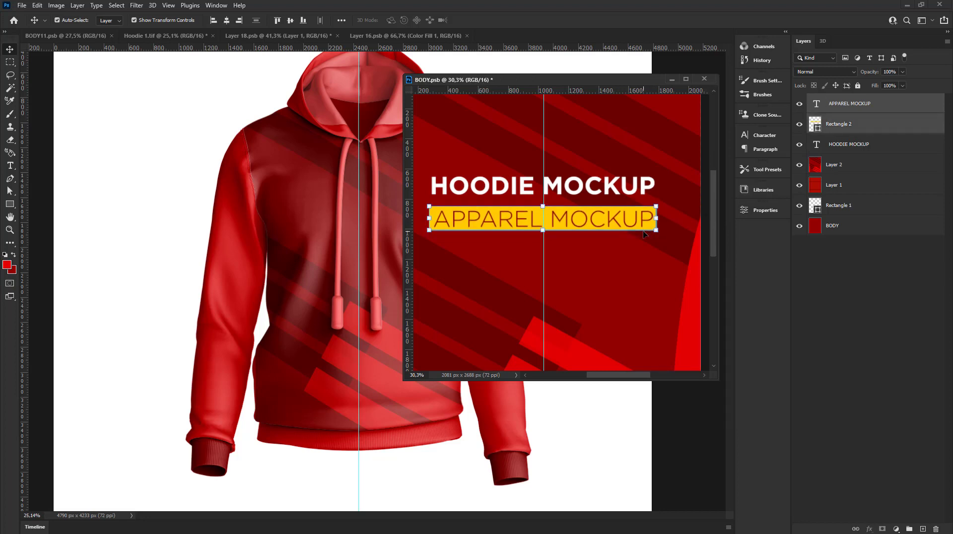
pyautogui.press('Up')
pyautogui.press('Up')
pyautogui.press('Up')
pyautogui.press('Up')
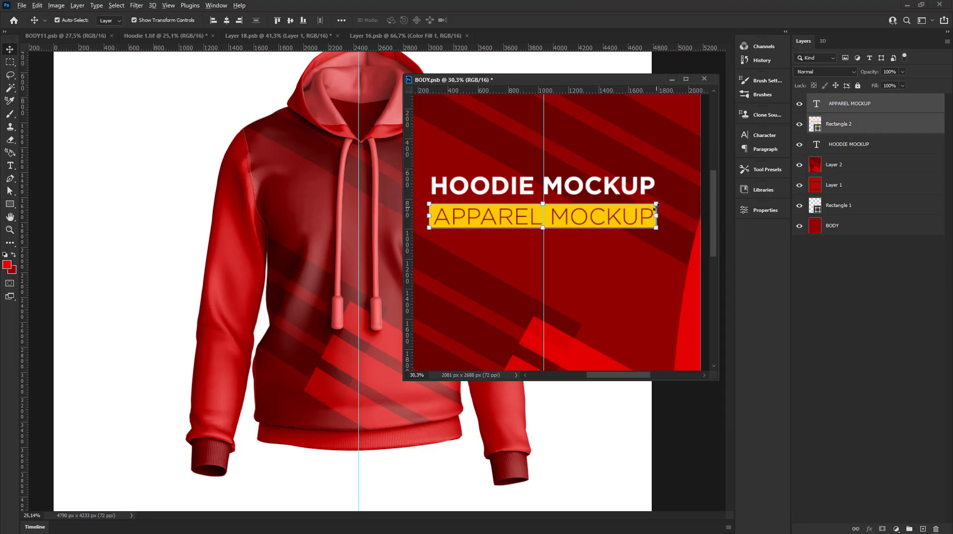
# Step: Rasterize the APPAREL MOCKUP text and shrink it with the yellow bar to about 79%
pyautogui.click(841, 106)
pyautogui.rightClick(842, 107)
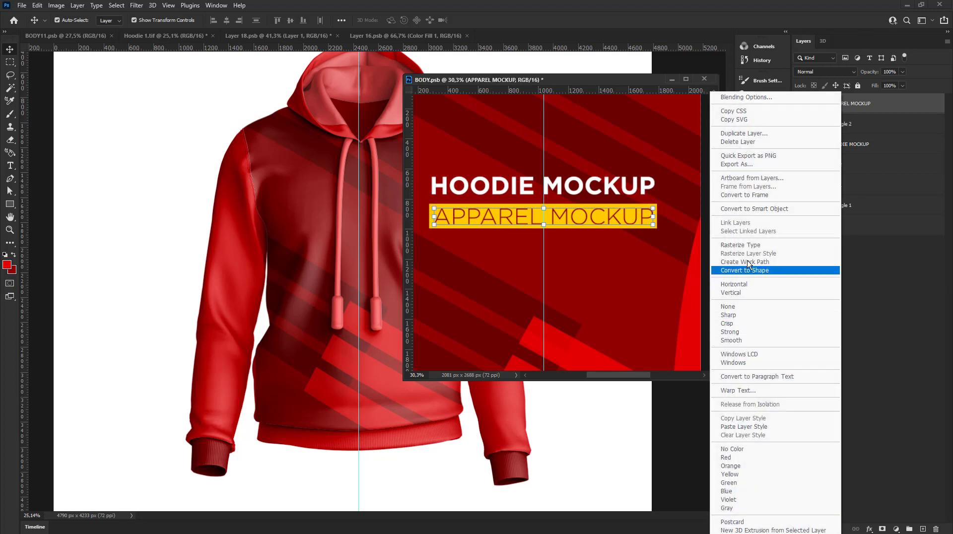
pyautogui.click(740, 245)
pyautogui.keyDown('shift'); pyautogui.click(655, 205); pyautogui.keyUp('shift')
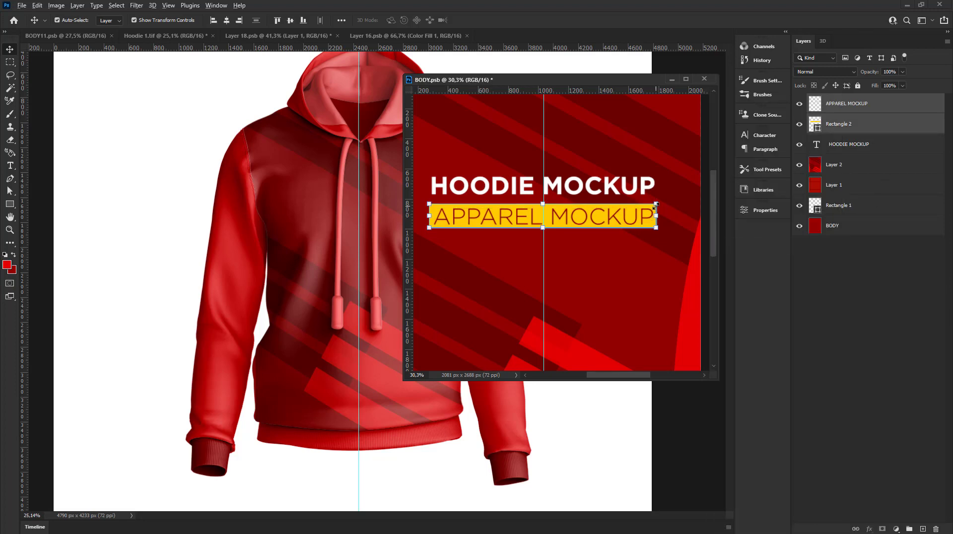
pyautogui.moveTo(657, 204); pyautogui.dragTo(635, 213)
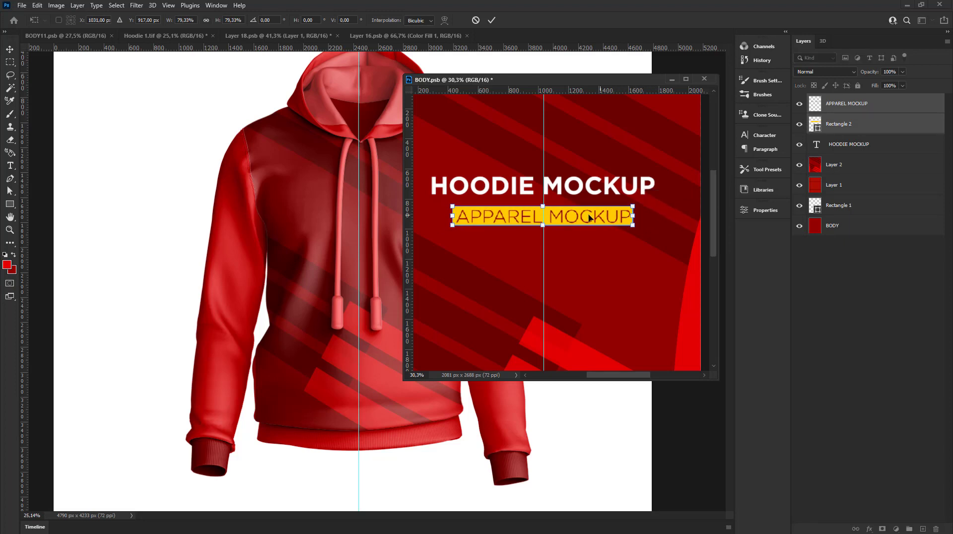
# Step: Nudge the banner up beneath HOODIE MOCKUP, apply the transform and save BODY.psb
pyautogui.scroll(5, 544, 213)
pyautogui.moveTo(572, 221); pyautogui.dragTo(571, 206)
pyautogui.scroll(-5, 561, 199)
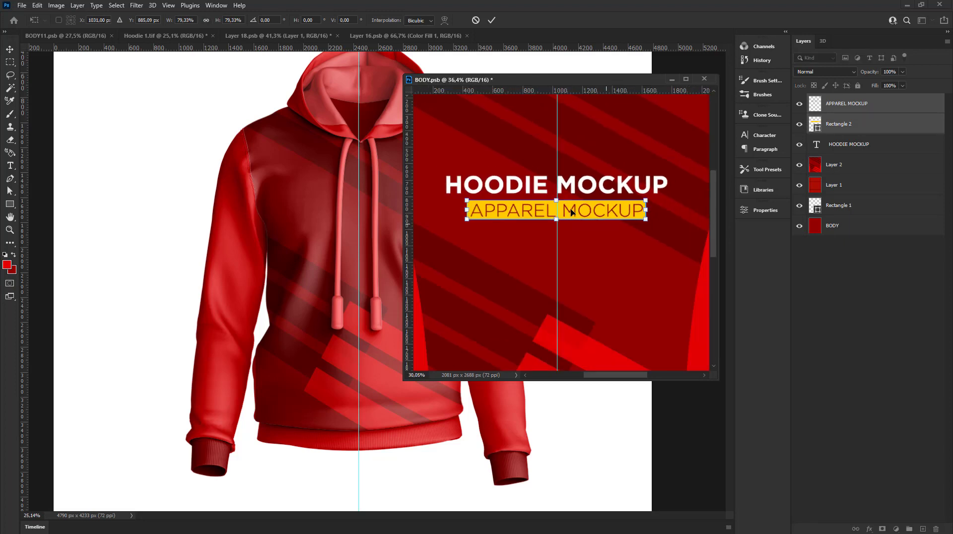
pyautogui.click(490, 20)
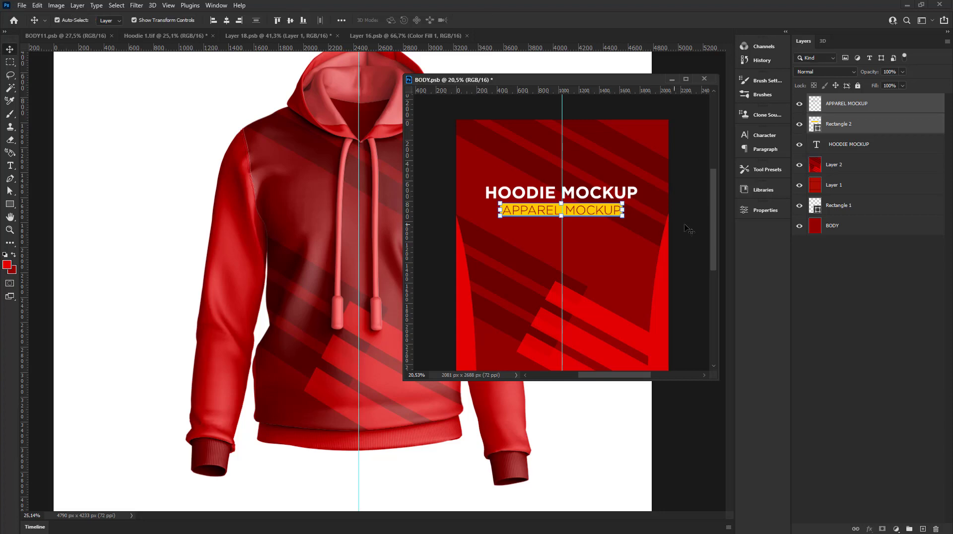
pyautogui.click(702, 226)
pyautogui.hotkey('ctrl', 's')
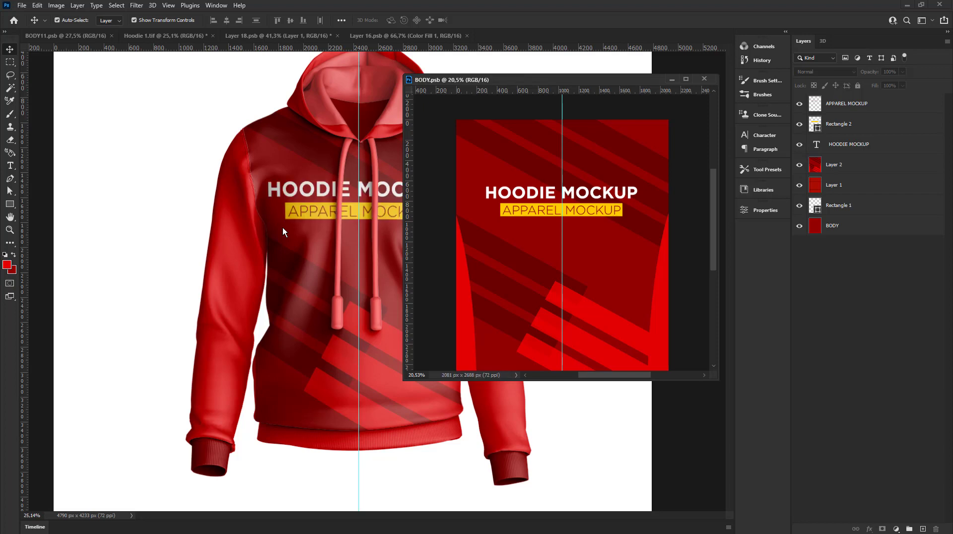
# Step: Check the print on the hoodie document, then return to the BODY design
pyautogui.click(245, 247)
pyautogui.scroll(-2, 208, 234)
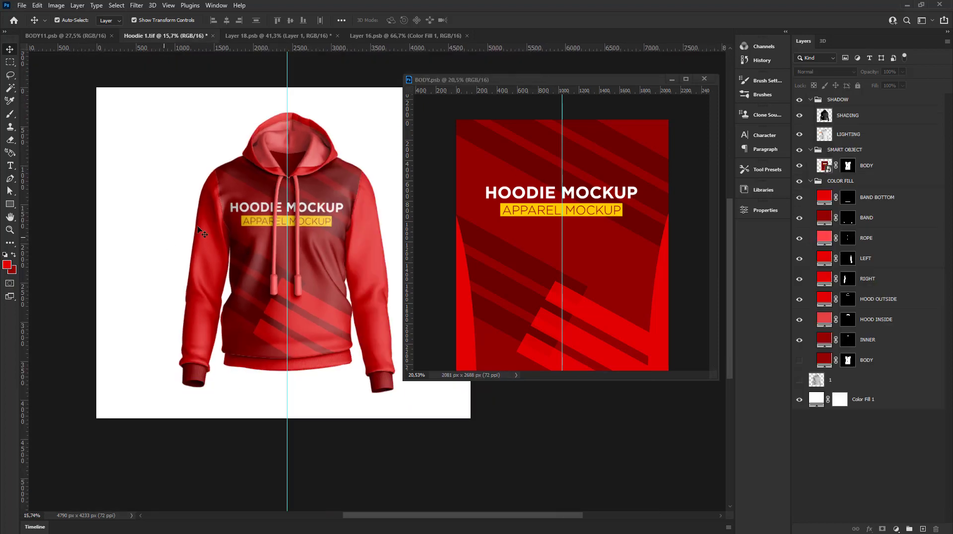
pyautogui.scroll(1, 303, 205)
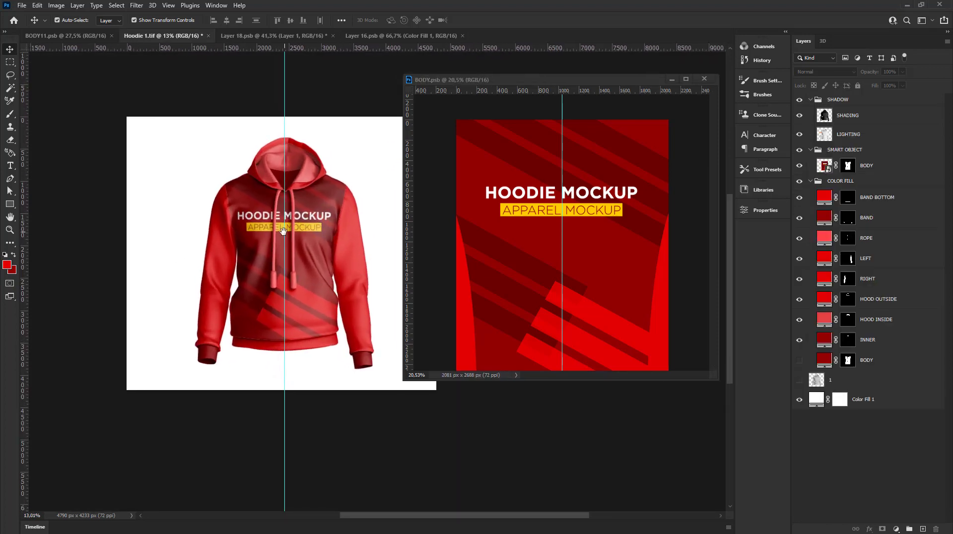
pyautogui.scroll(2, 278, 214)
pyautogui.click(579, 209)
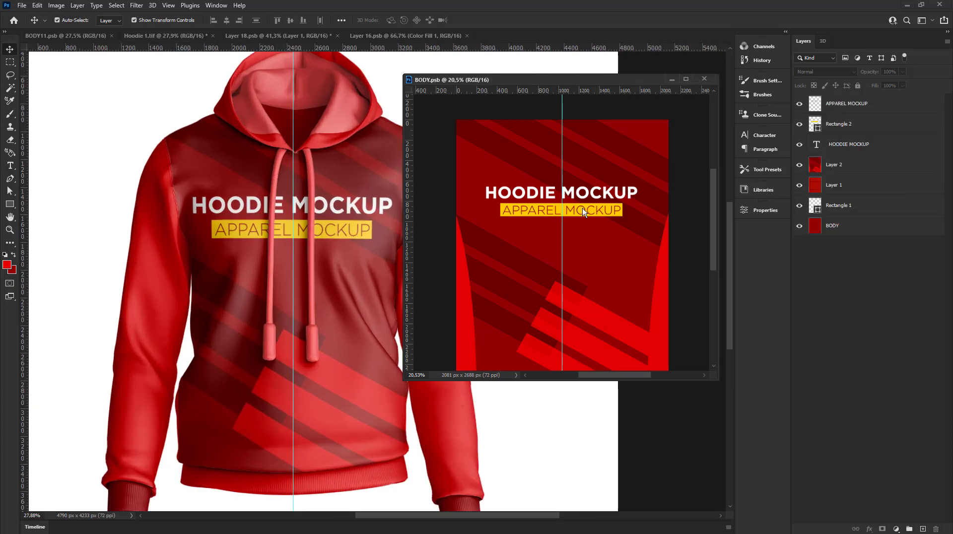
# Step: Shrink the HOODIE MOCKUP title and yellow banner together slightly, then save
pyautogui.keyDown('shift'); pyautogui.click(854, 145); pyautogui.keyUp('shift')
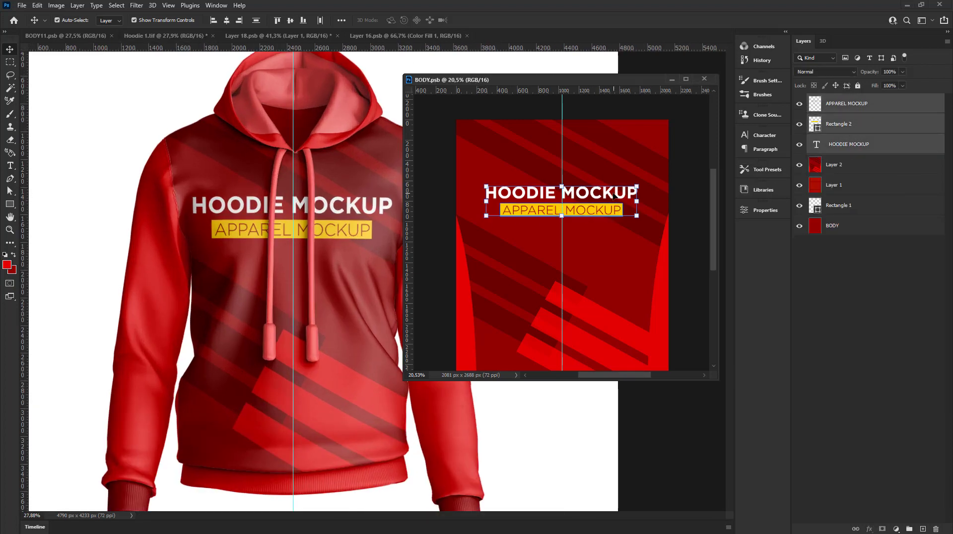
pyautogui.scroll(1, 615, 198)
pyautogui.moveTo(646, 184); pyautogui.dragTo(635, 187)
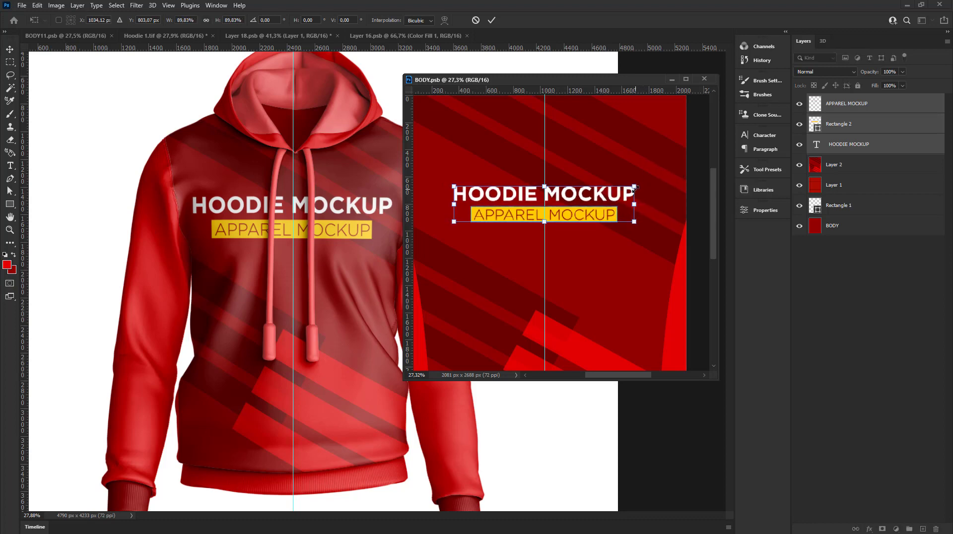
pyautogui.click(492, 20)
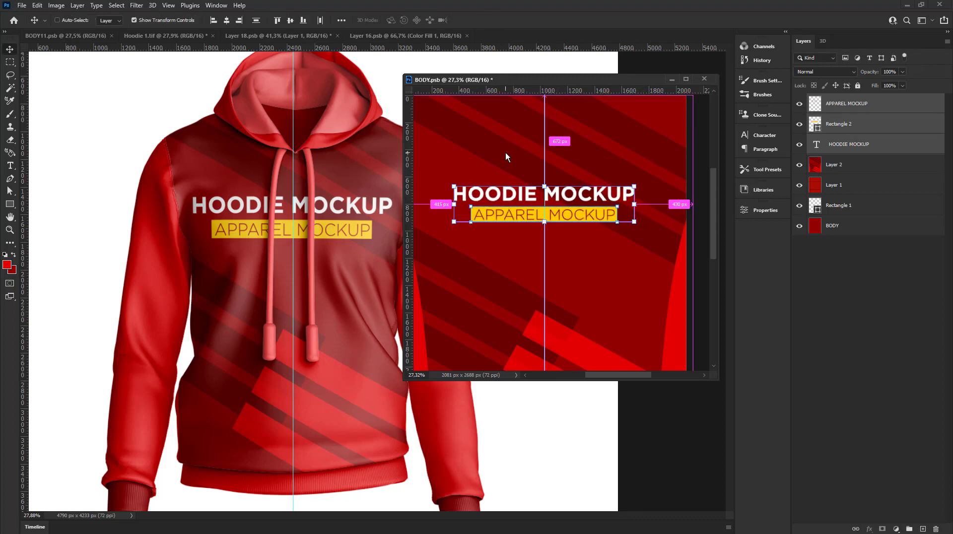
pyautogui.hotkey('ctrl', 's')
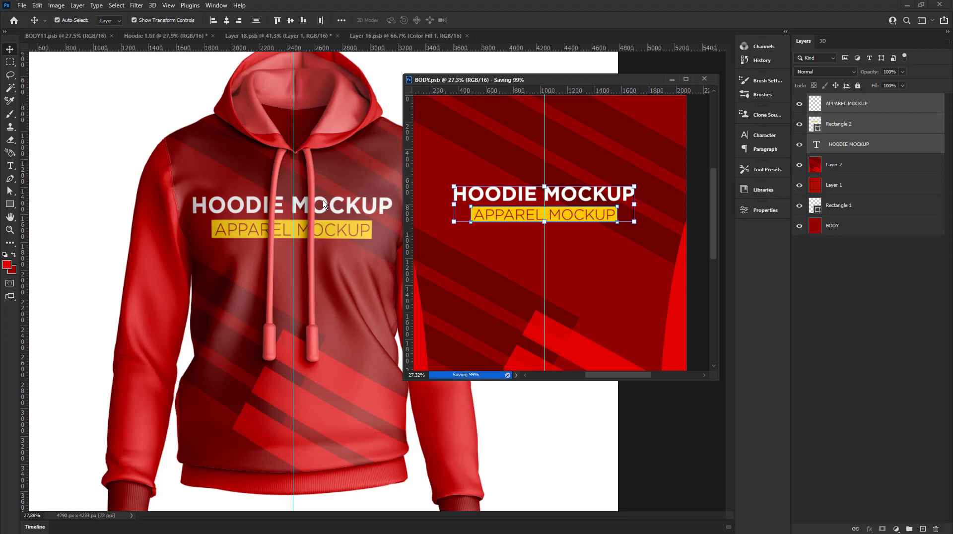
# Step: Review the updated print on the hoodie document and return to BODY
pyautogui.click(305, 228)
pyautogui.scroll(-2, 305, 228)
pyautogui.scroll(1, 365, 225)
pyautogui.scroll(1, 349, 221)
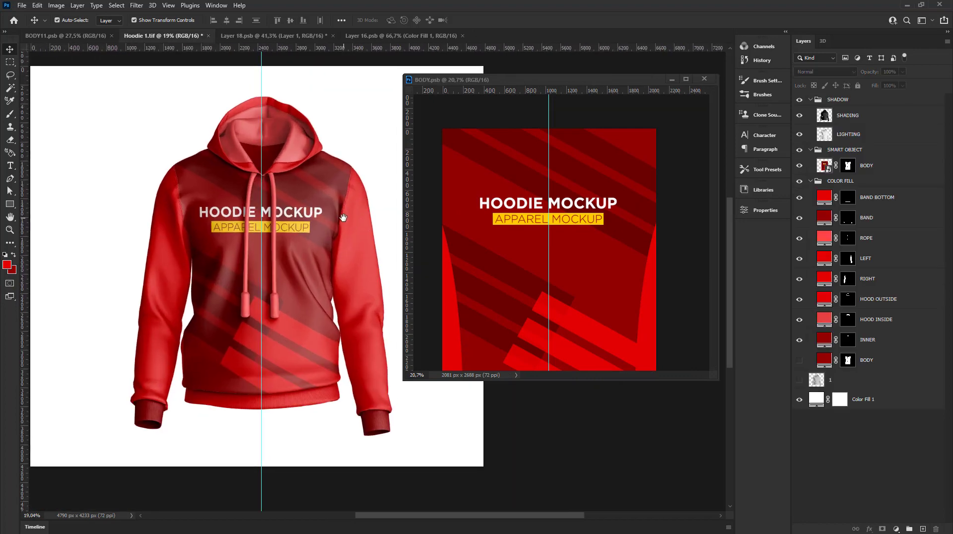
pyautogui.scroll(1, 314, 275)
pyautogui.click(508, 214)
pyautogui.scroll(-2, 507, 228)
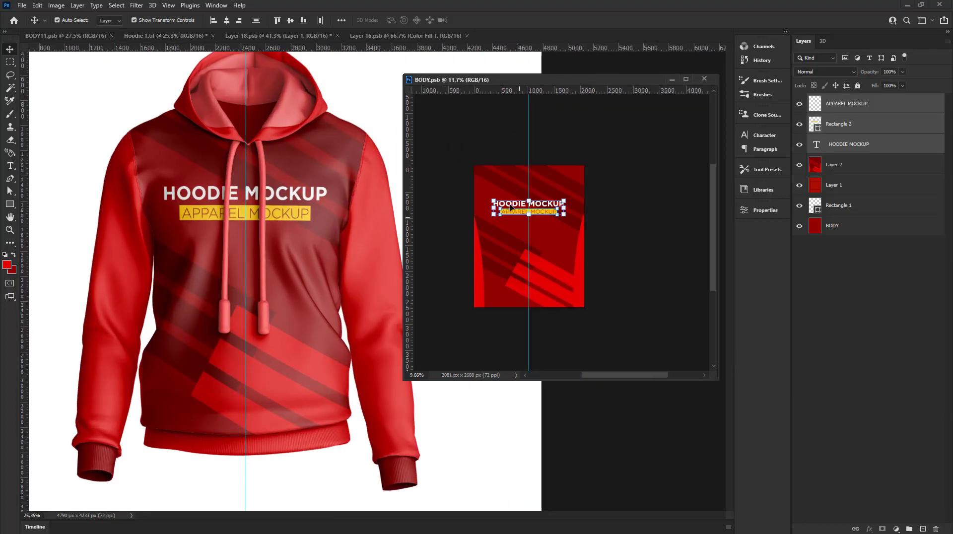
pyautogui.scroll(-1, 505, 239)
pyautogui.scroll(1, 504, 245)
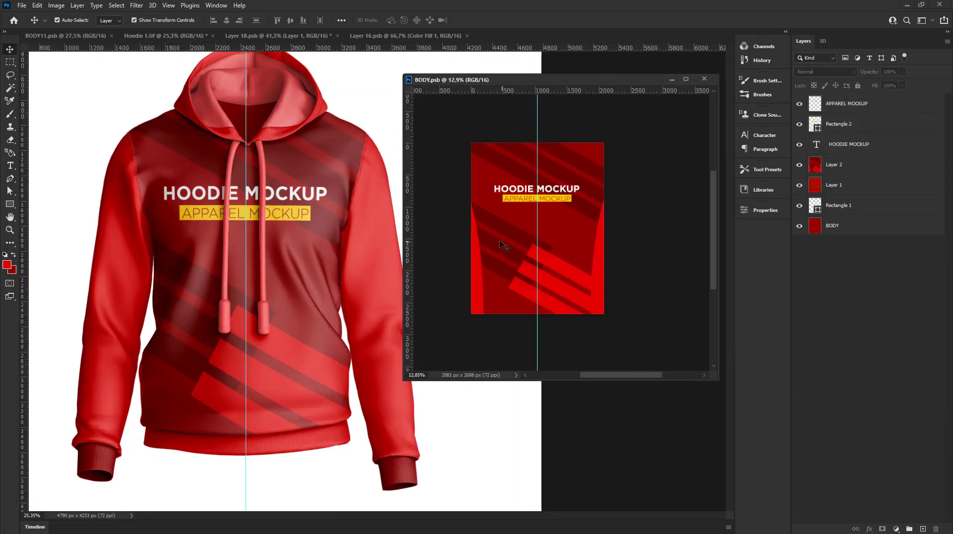
# Step: Try moving the APPAREL MOCKUP banner lower, undo it, and reselect the APPAREL MOCKUP layer
pyautogui.click(511, 199)
pyautogui.click(514, 201)
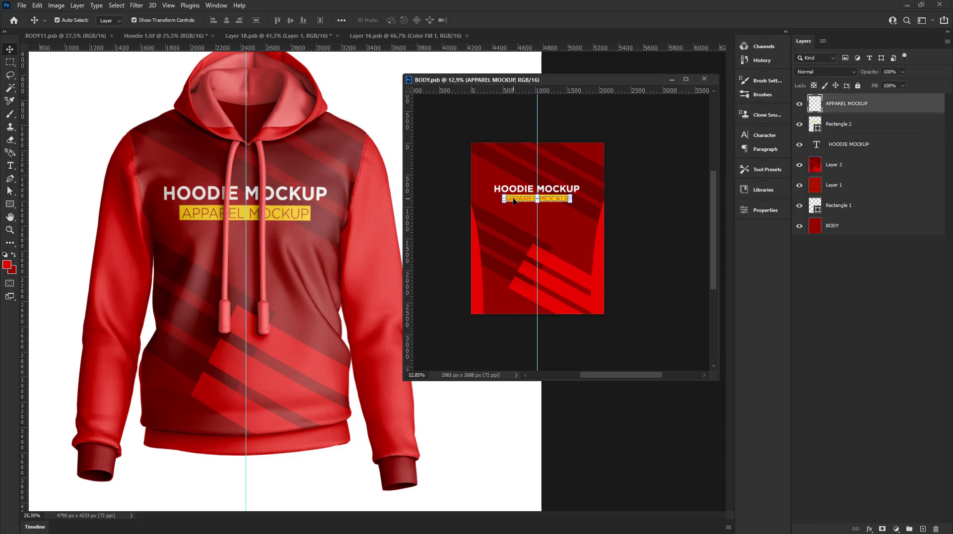
pyautogui.scroll(1, 515, 201)
pyautogui.moveTo(516, 200); pyautogui.dragTo(499, 254)
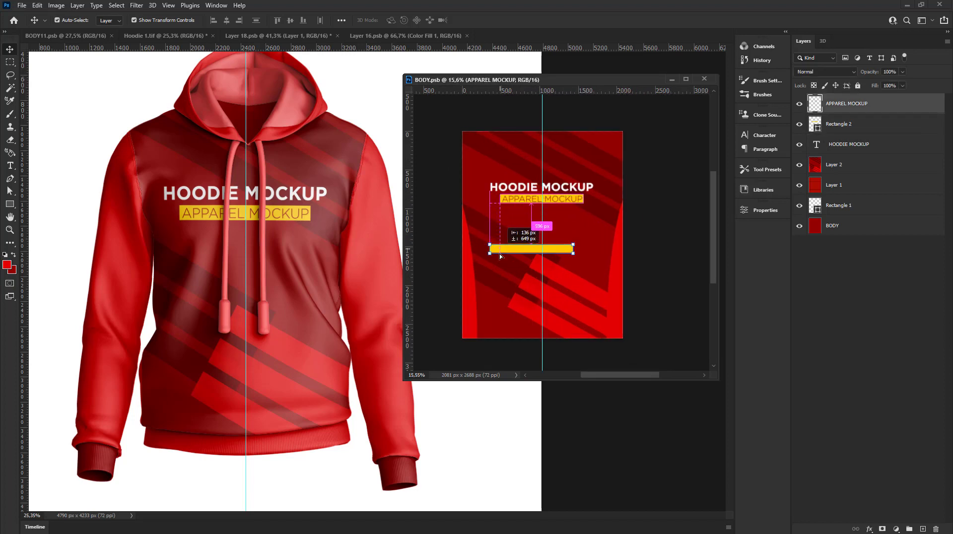
pyautogui.hotkey('ctrl', 'z')
pyautogui.click(689, 184)
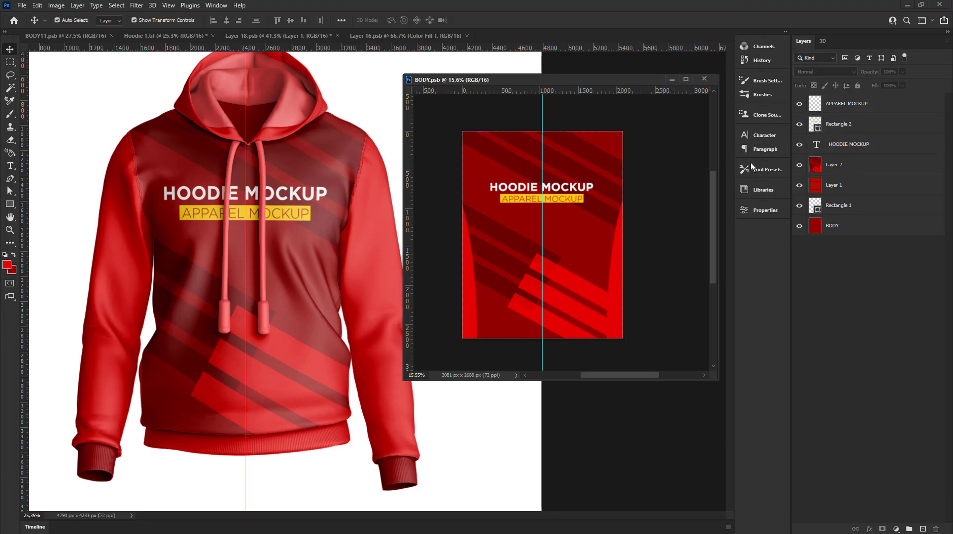
pyautogui.click(863, 112)
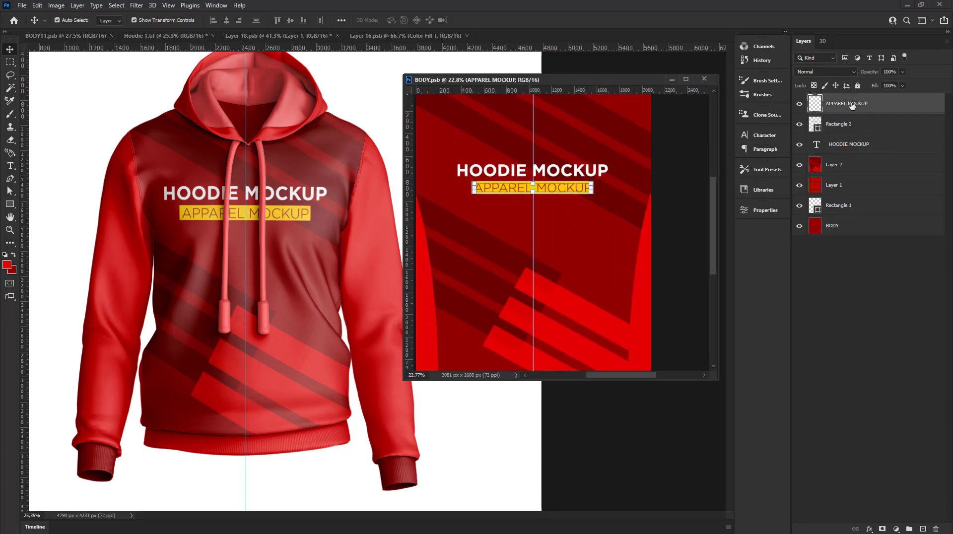
# Step: Duplicate the APPAREL MOCKUP layer and tilt the copy -30° diagonally, moving it down
pyautogui.rightClick(851, 106)
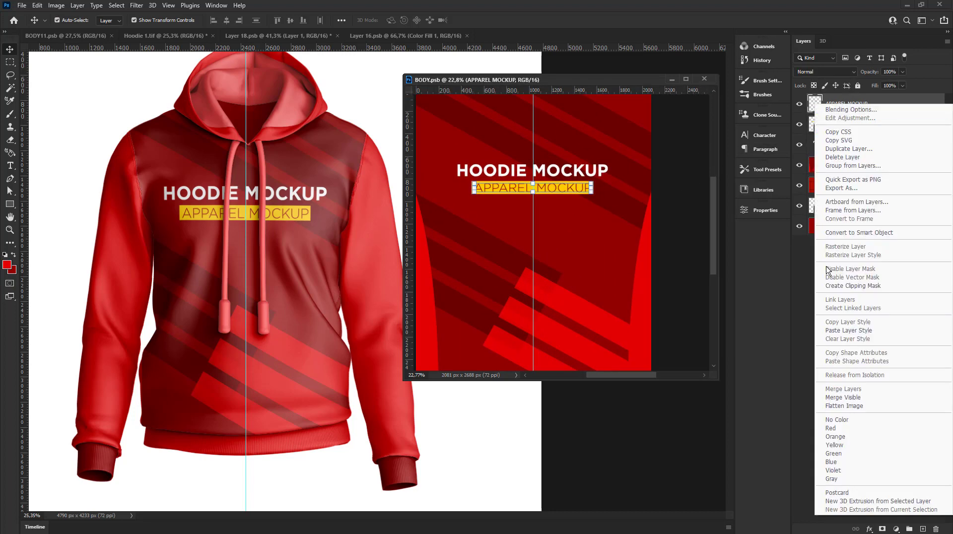
pyautogui.click(847, 149)
pyautogui.press('Return')
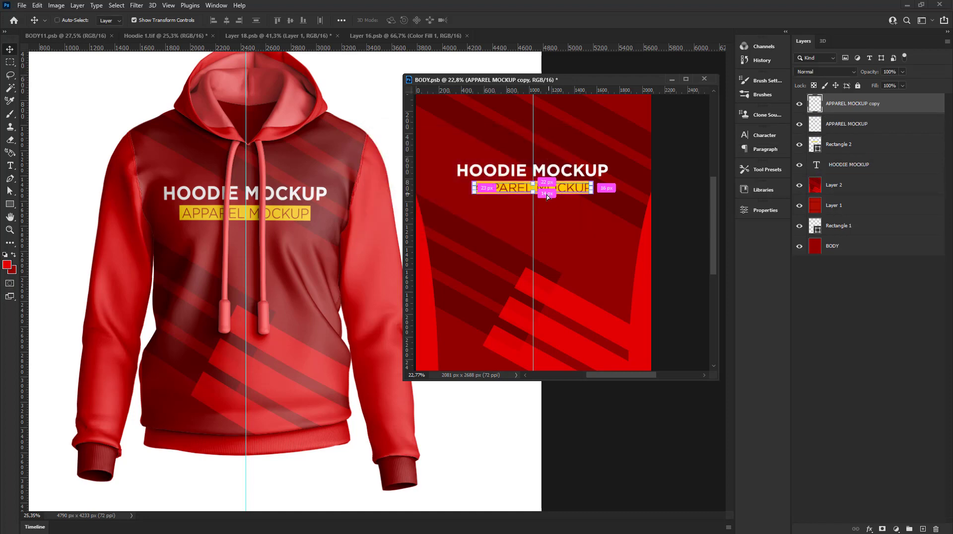
pyautogui.hotkey('ctrl', 't')
pyautogui.moveTo(576, 193)
pyautogui.mouseDown()
pyautogui.moveTo(575, 253)
pyautogui.moveTo(552, 209)
pyautogui.mouseUp()
pyautogui.scroll(-2, 547, 131)
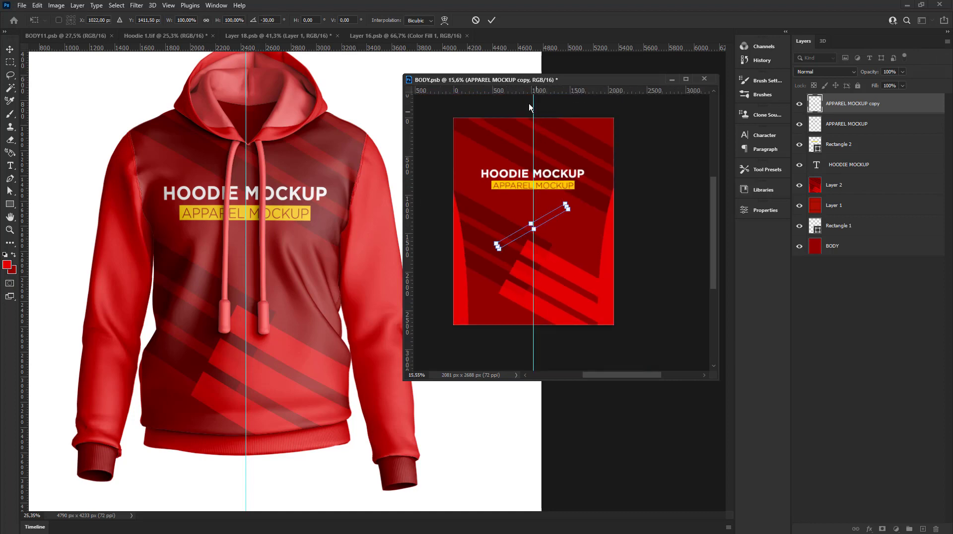
pyautogui.click(492, 20)
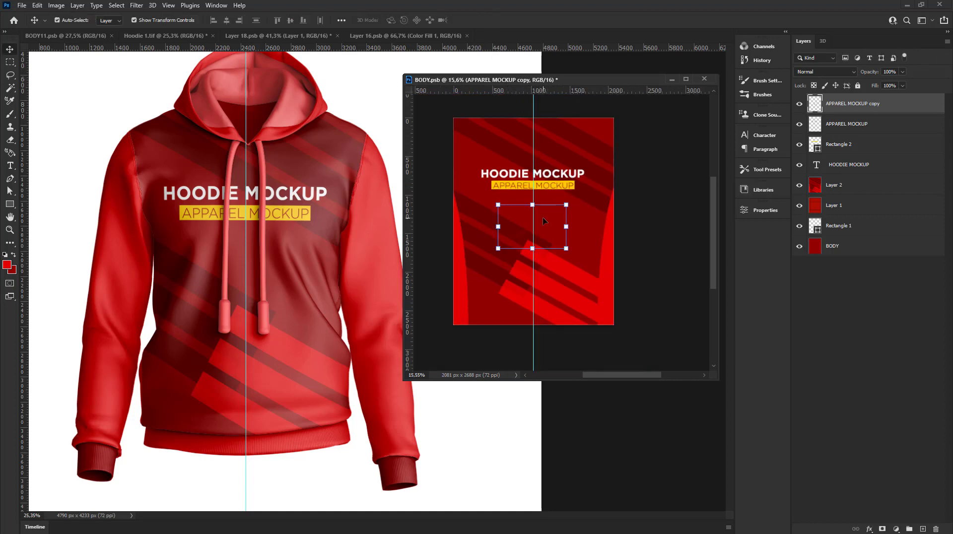
# Step: Set the copy to Screen blend mode, enlarge it about 3.4 times and move it lower
pyautogui.click(843, 69)
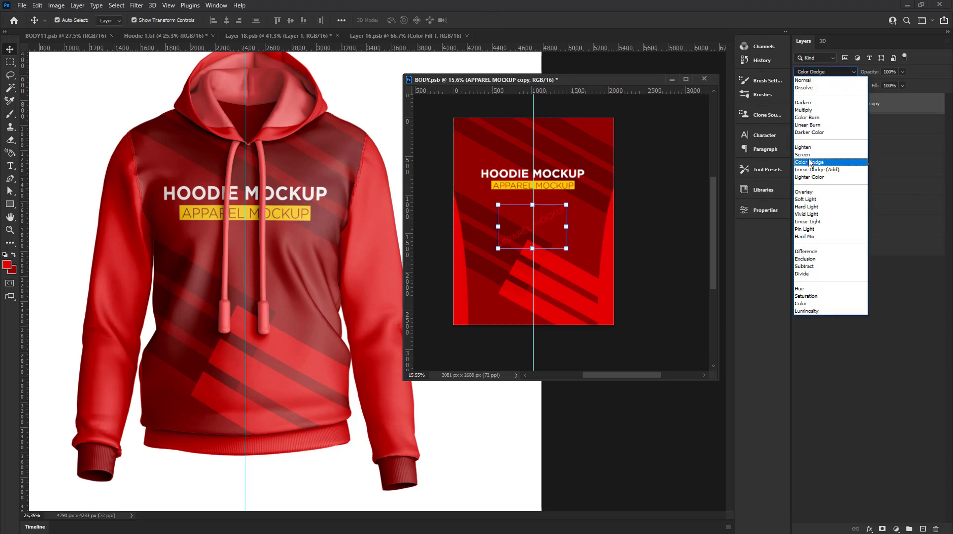
pyautogui.click(803, 155)
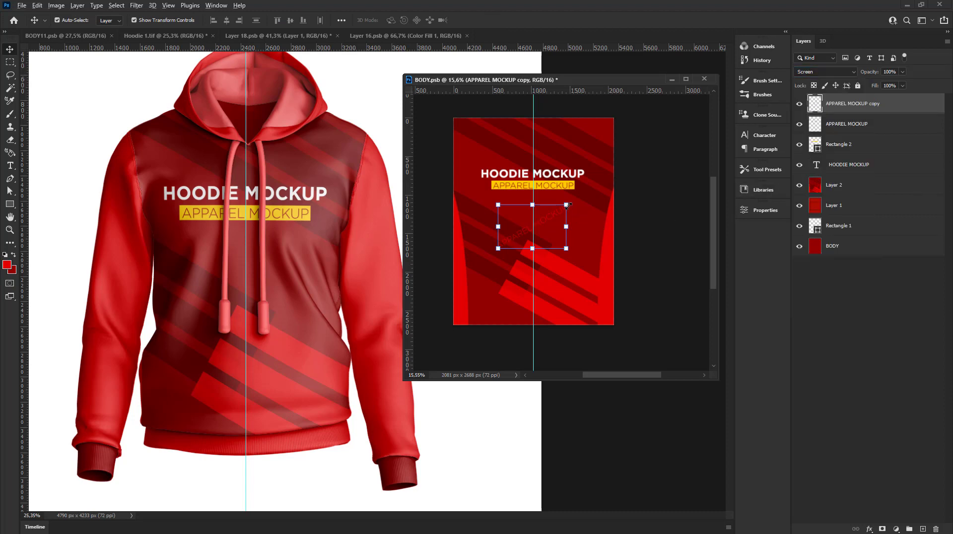
pyautogui.moveTo(567, 205); pyautogui.dragTo(651, 151)
pyautogui.moveTo(586, 201); pyautogui.dragTo(586, 222)
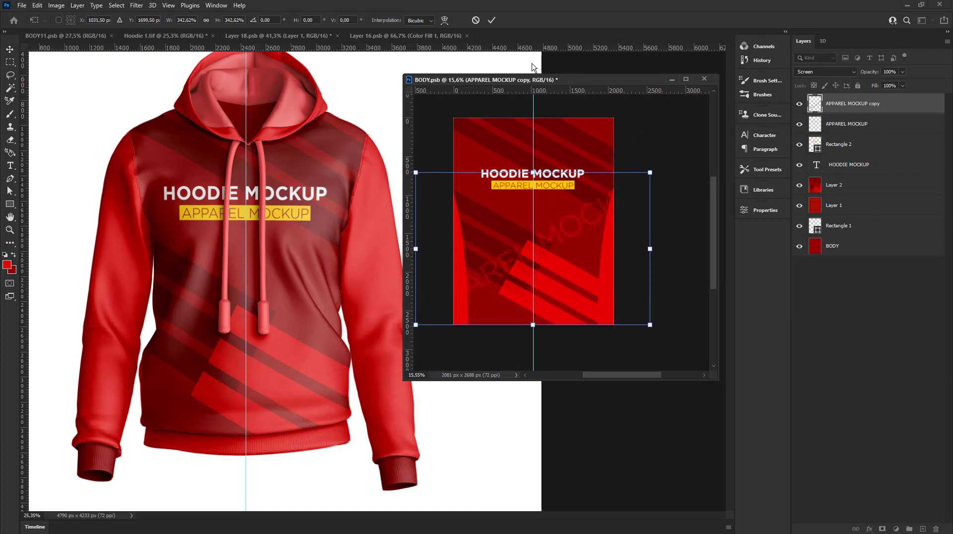
pyautogui.click(491, 21)
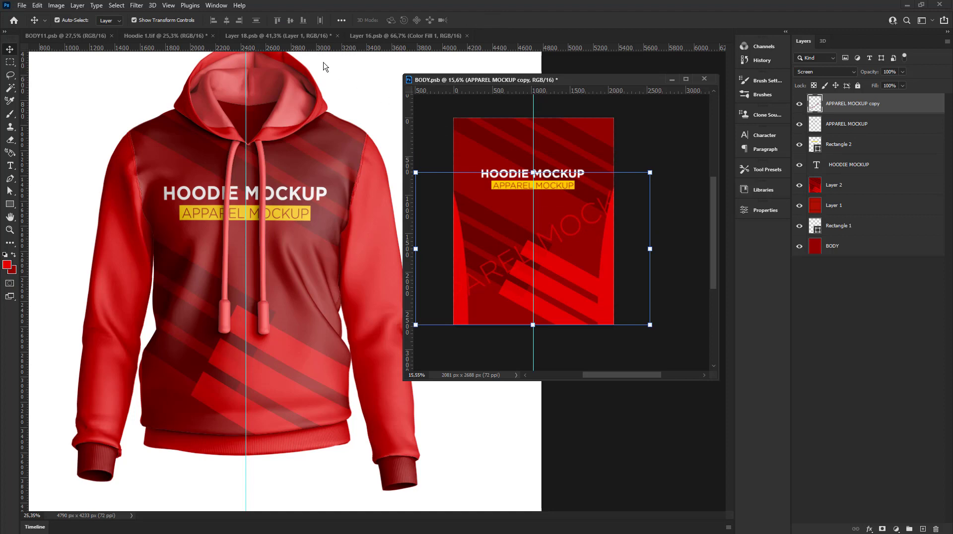
# Step: Keep the copy in Screen blend mode and save BODY.psb via File > Save
pyautogui.click(822, 74)
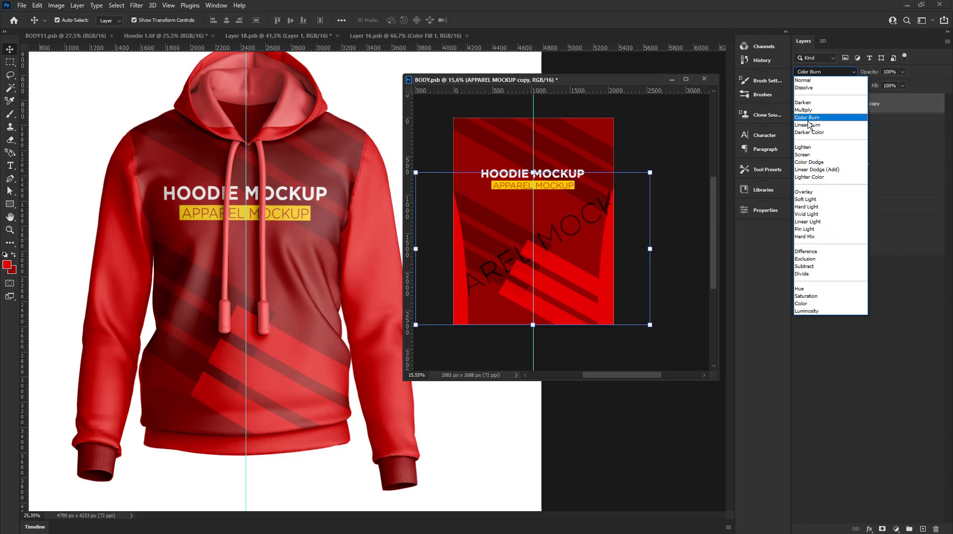
pyautogui.click(807, 155)
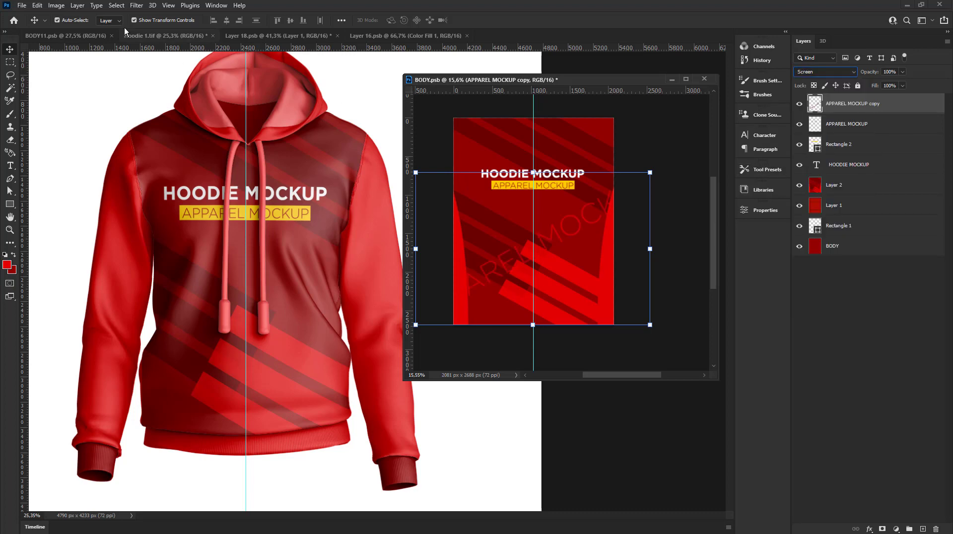
pyautogui.click(21, 5)
pyautogui.click(39, 115)
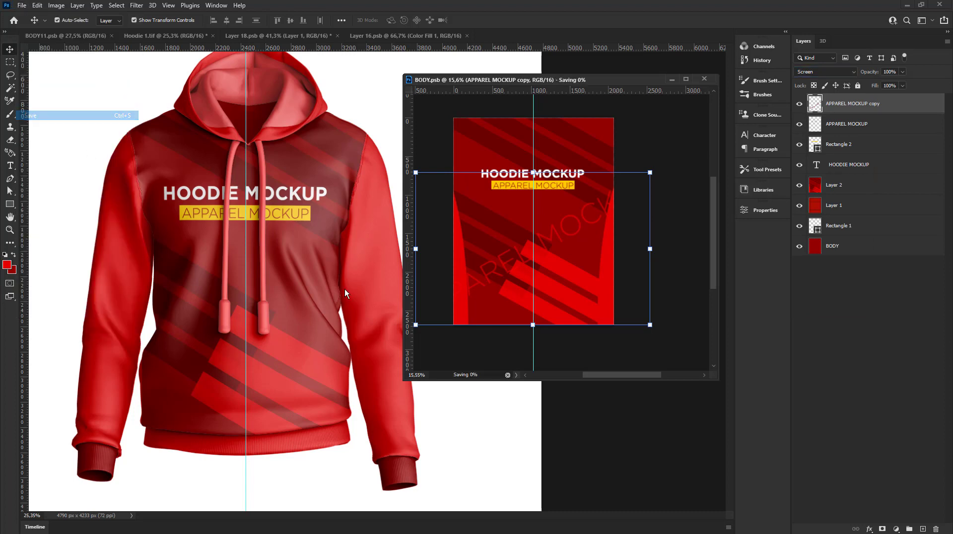
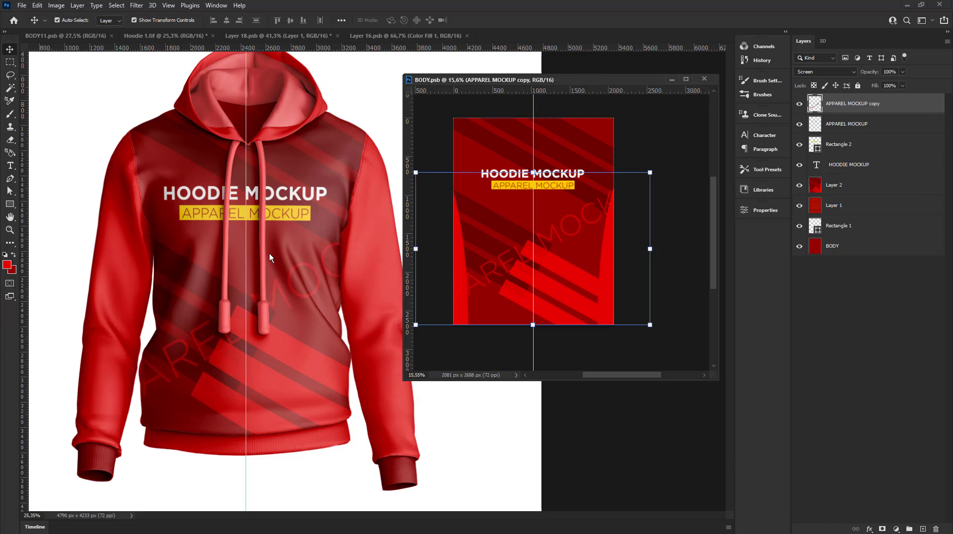
# Step: Dock BODY.psb with the other tabs and select the BODY smart object layer in Hoodie 1.tif
pyautogui.click(226, 236)
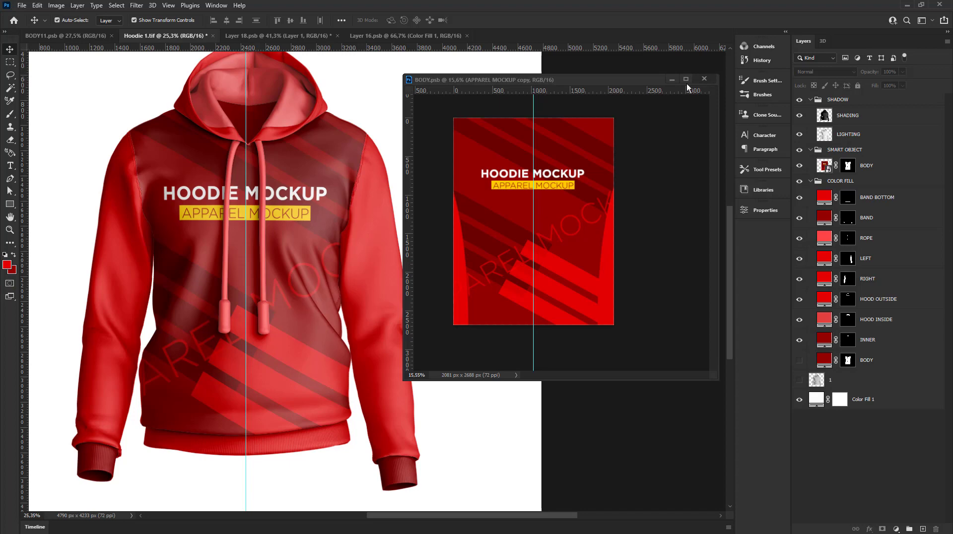
pyautogui.moveTo(648, 83); pyautogui.dragTo(609, 36)
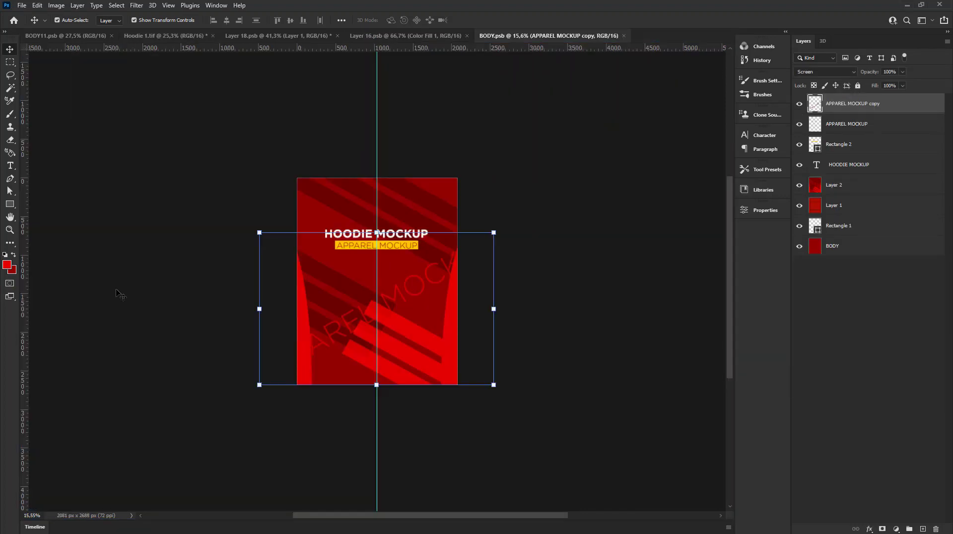
pyautogui.click(154, 35)
pyautogui.scroll(-1, 447, 238)
pyautogui.scroll(2, 480, 223)
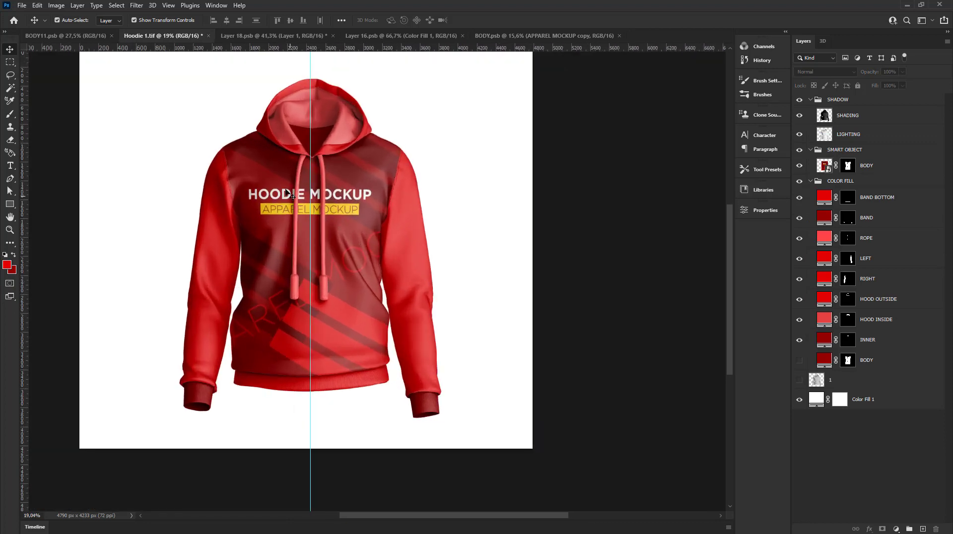
pyautogui.scroll(2, 287, 193)
pyautogui.scroll(1, 287, 193)
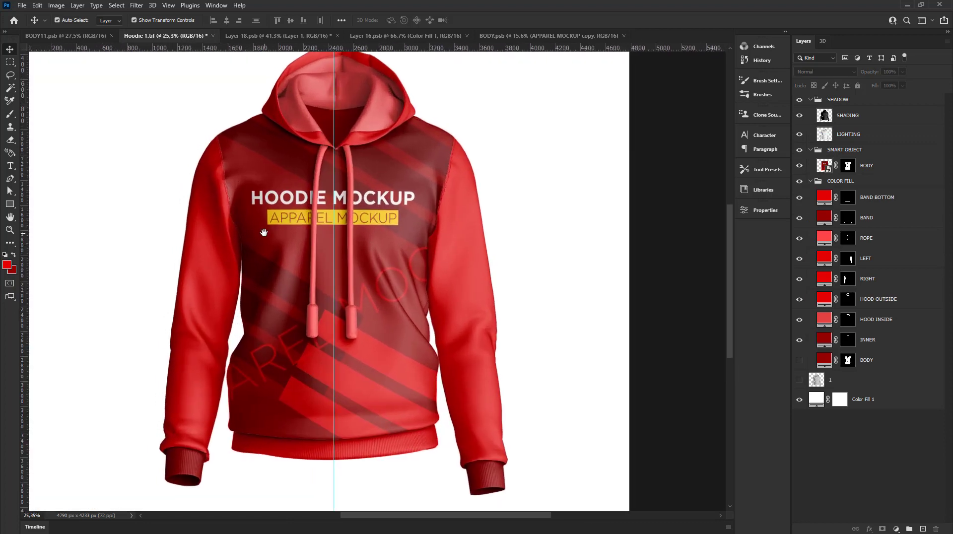
pyautogui.click(869, 164)
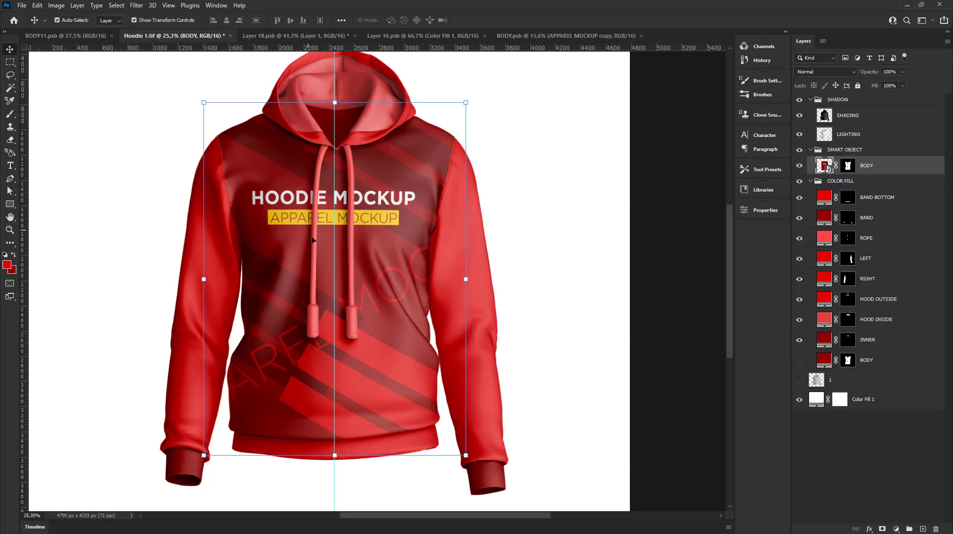
# Step: Add a new empty layer above BODY and name it INNER
pyautogui.click(922, 530)
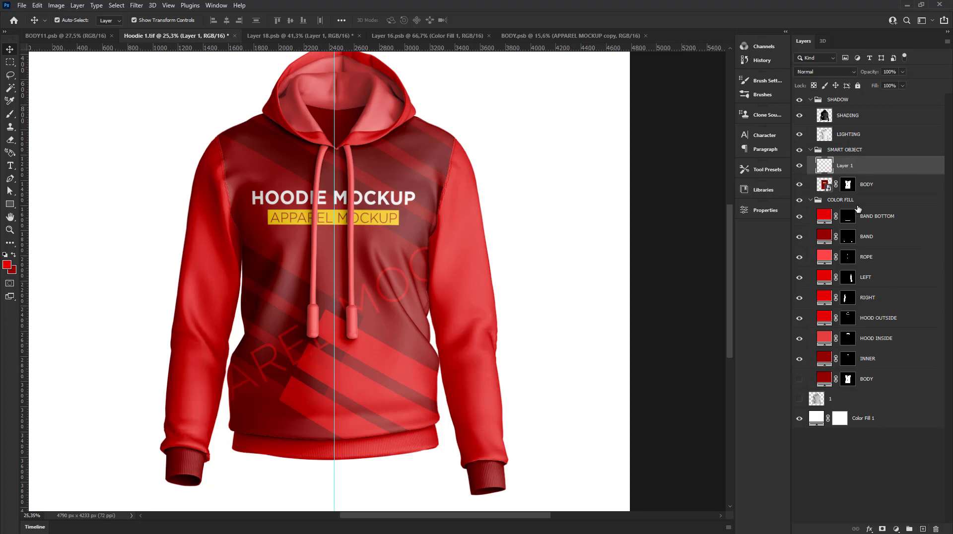
pyautogui.doubleClick(845, 166)
pyautogui.write('L')
pyautogui.click(884, 528)
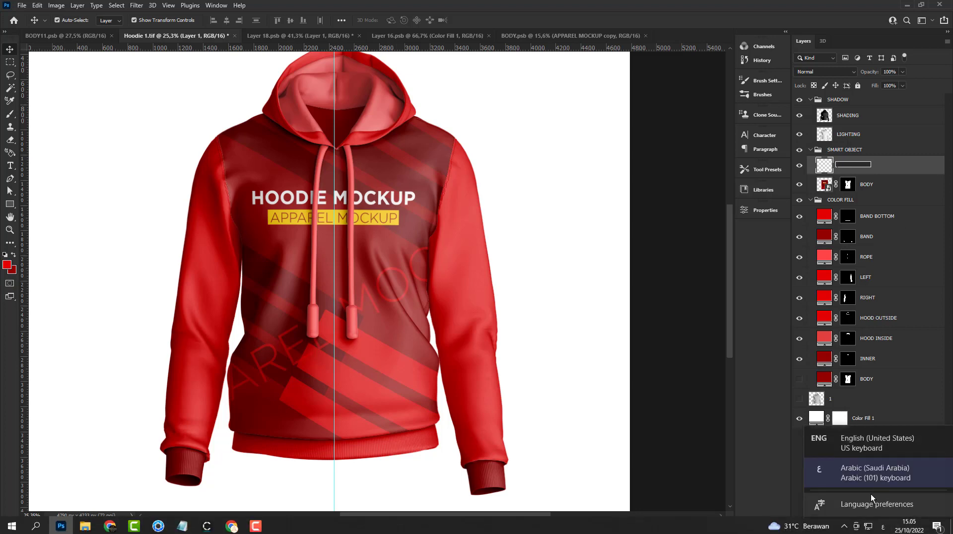
pyautogui.click(863, 445)
pyautogui.write('INNER')
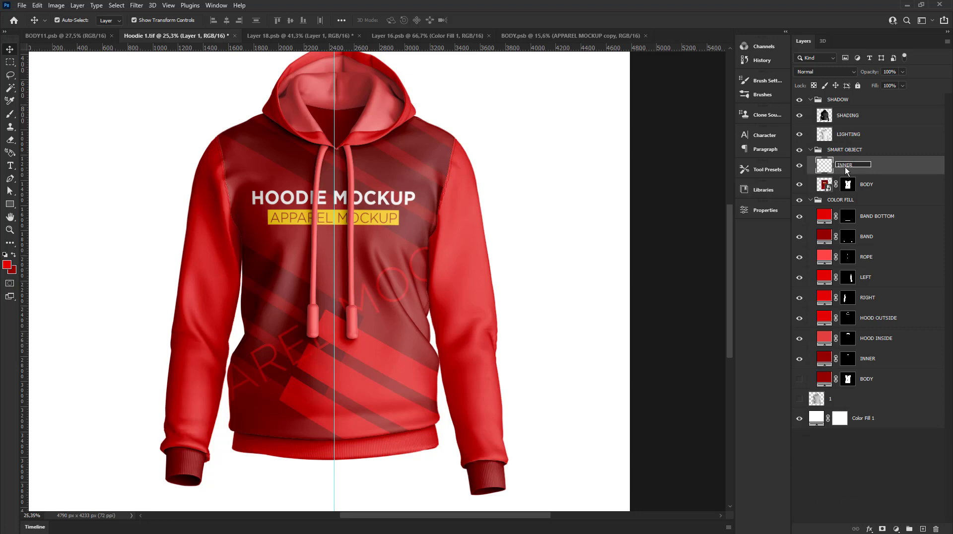
pyautogui.press('Return')
# Step: Set the background colour to a saturated yellow-orange (ffa800), starting from ffcc00
pyautogui.scroll(1, 478, 118)
pyautogui.scroll(1, 359, 124)
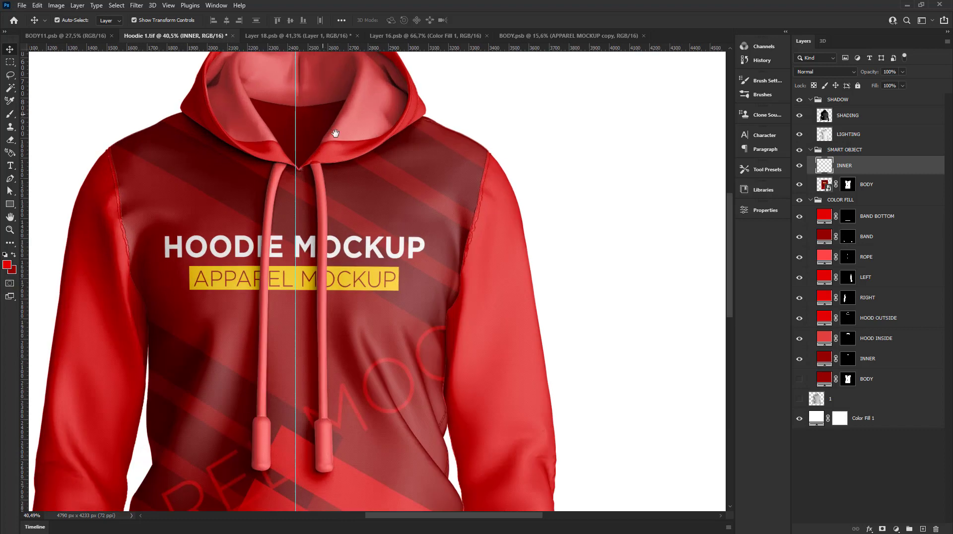
pyautogui.scroll(1, 332, 124)
pyautogui.scroll(1, 377, 189)
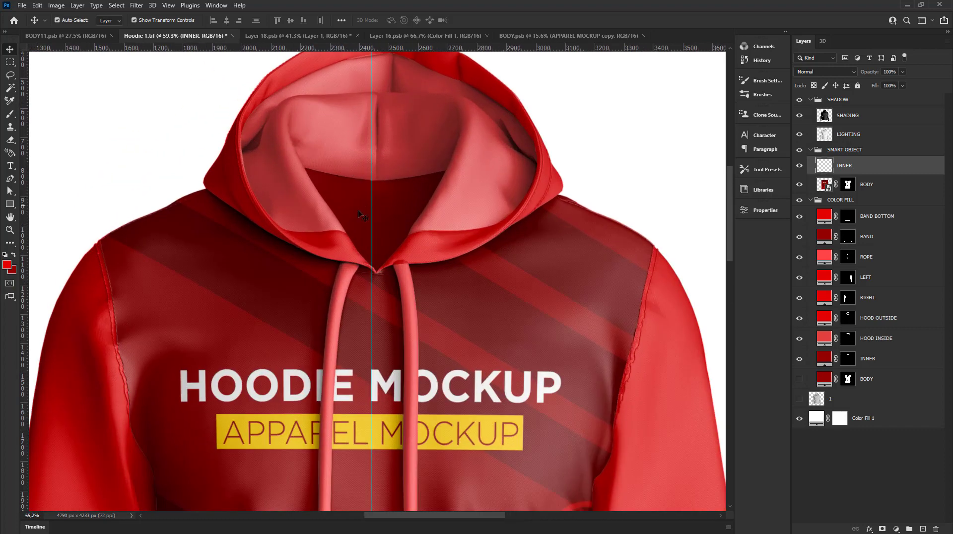
pyautogui.scroll(1, 368, 211)
pyautogui.click(14, 275)
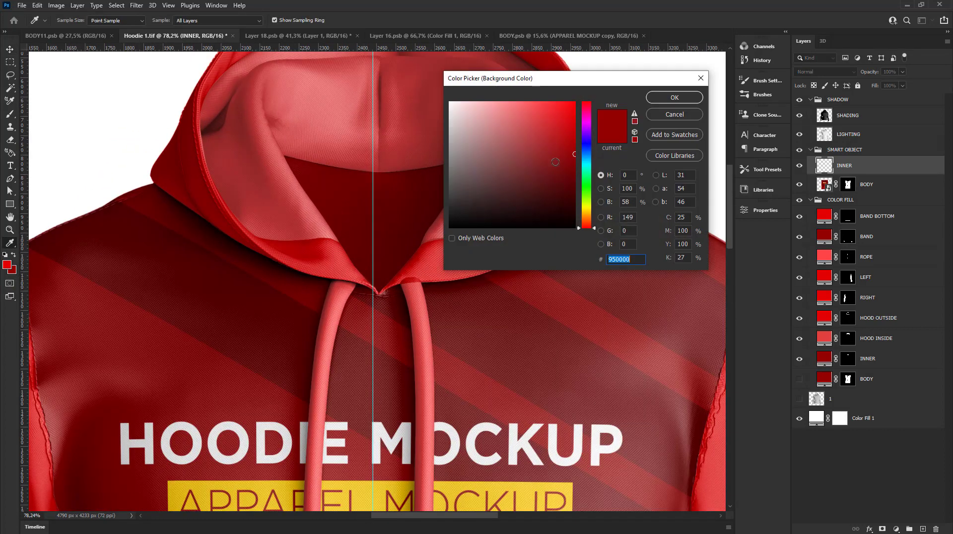
pyautogui.click(258, 494)
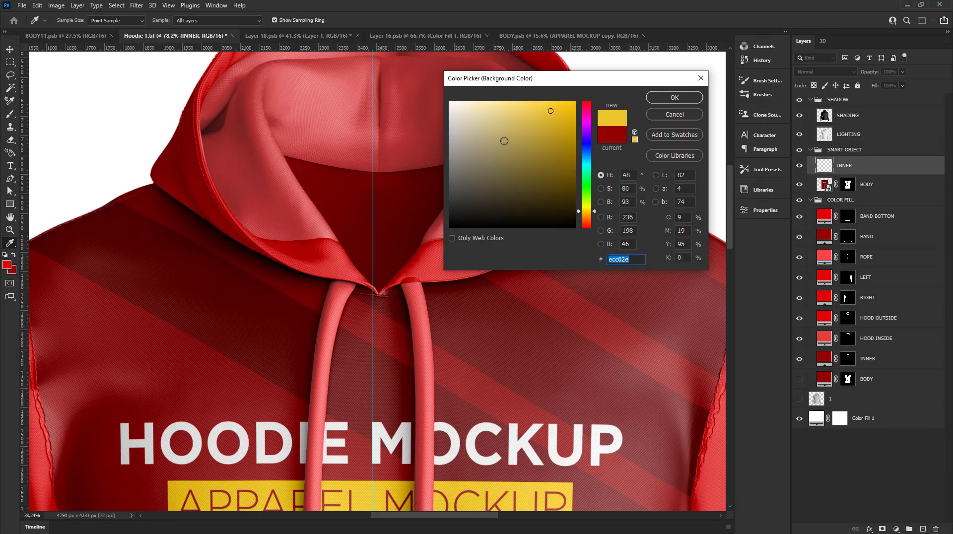
pyautogui.write('ffcc00')
pyautogui.click(586, 214)
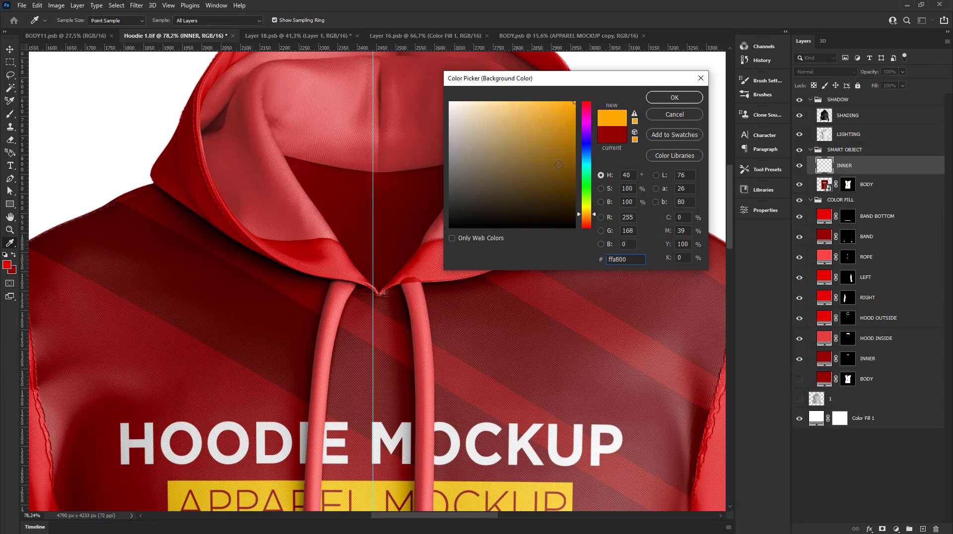
pyautogui.moveTo(562, 142); pyautogui.dragTo(559, 85)
pyautogui.click(674, 97)
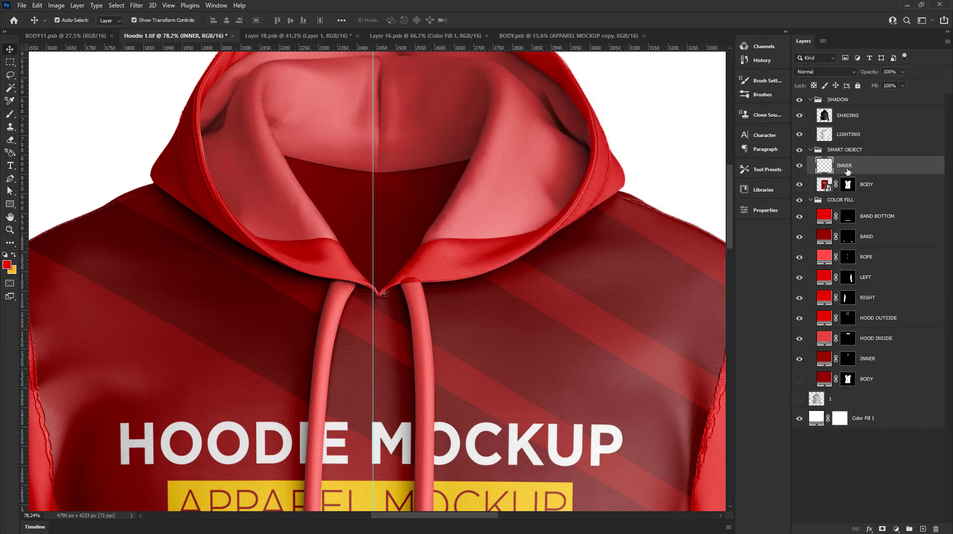
pyautogui.press('v')
pyautogui.scroll(1, 238, 174)
pyautogui.scroll(1, 239, 174)
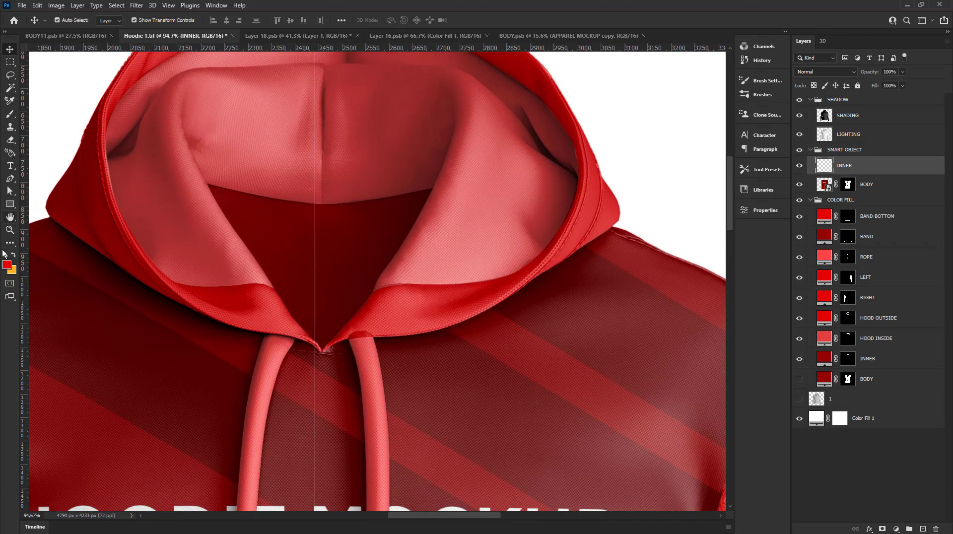
# Step: Fill a rectangle over the hood opening on INNER with the orange background colour
pyautogui.click(10, 62)
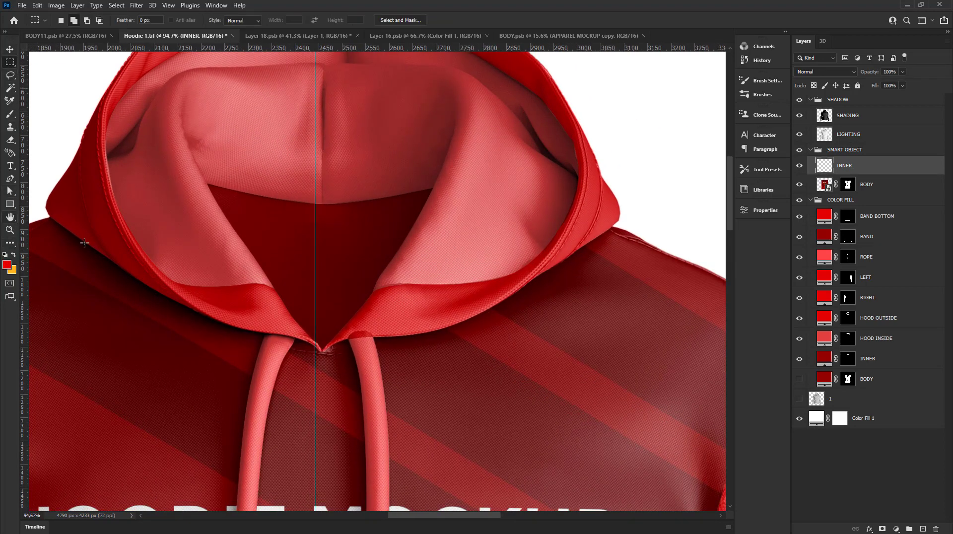
pyautogui.moveTo(194, 165); pyautogui.dragTo(489, 352)
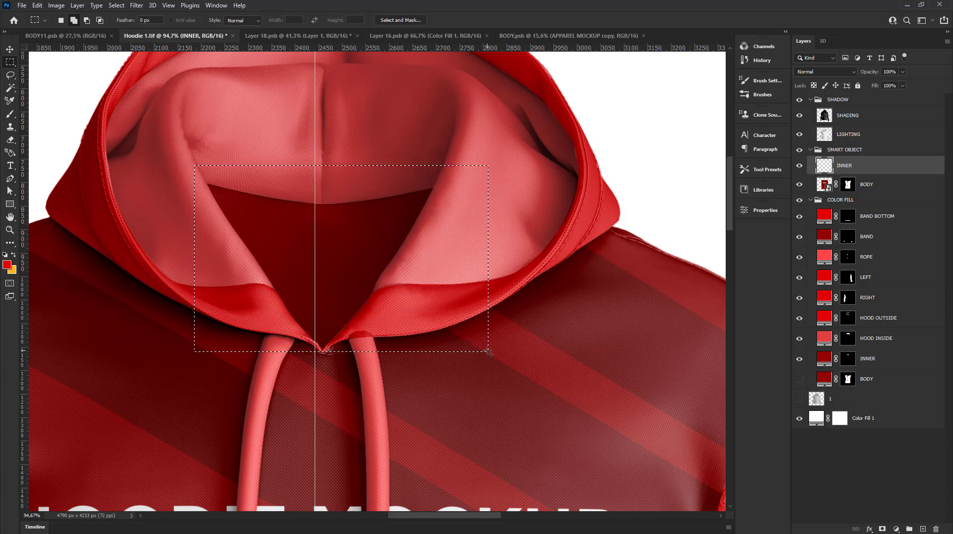
pyautogui.hotkey('ctrl', 'BackSpace')
pyautogui.scroll(-5, 471, 260)
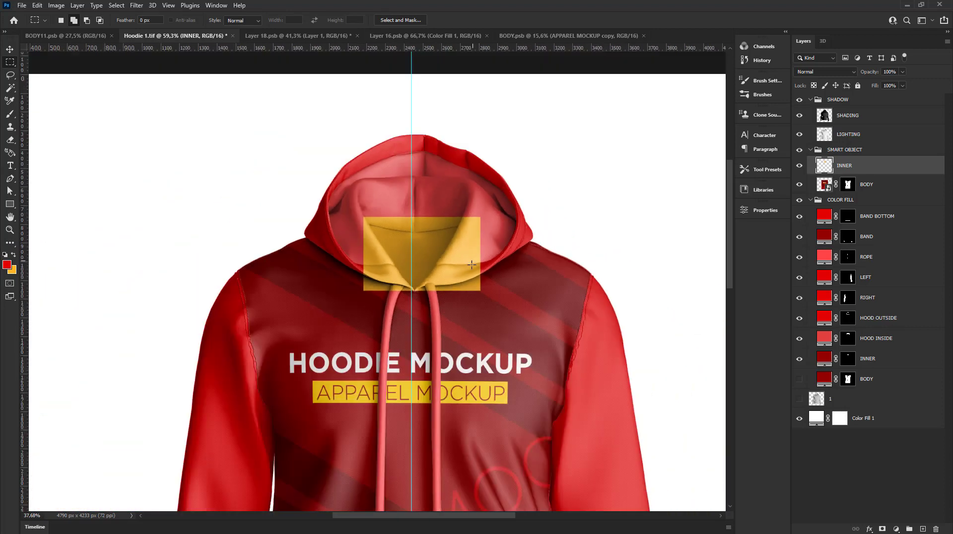
pyautogui.scroll(3, 459, 296)
# Step: Check the background colour in BODY.psb and browse the open documents, returning to Hoodie 1.tif
pyautogui.click(10, 49)
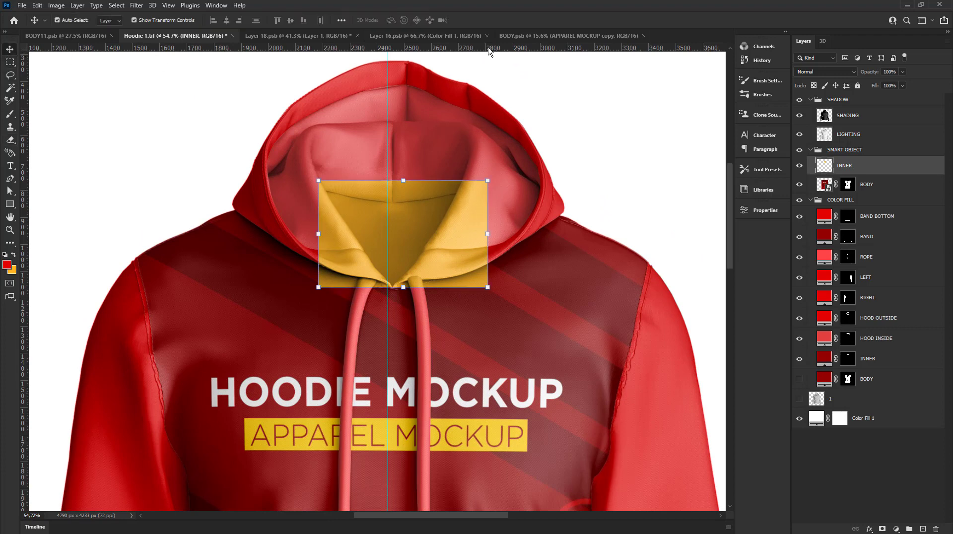
pyautogui.click(517, 36)
pyautogui.scroll(1, 24, 278)
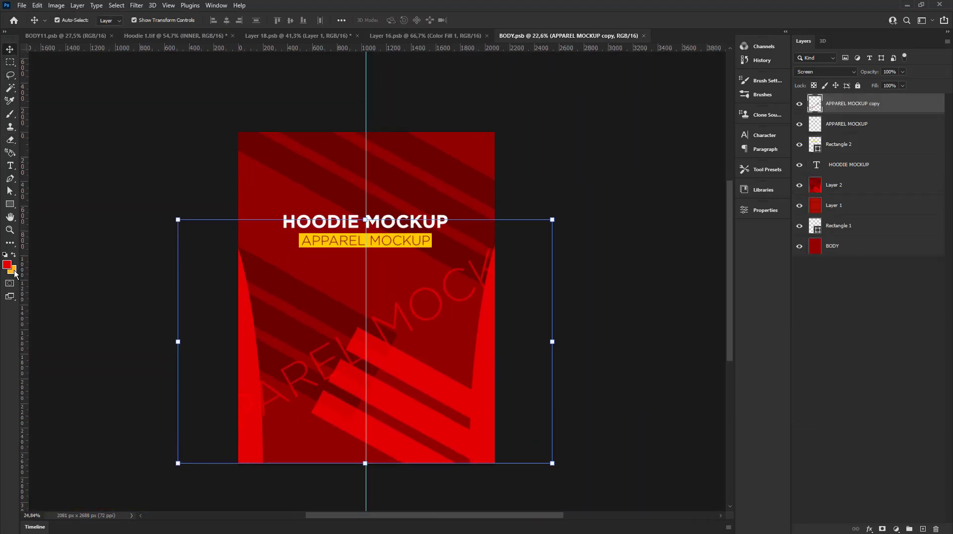
pyautogui.scroll(1, 24, 278)
pyautogui.click(12, 270)
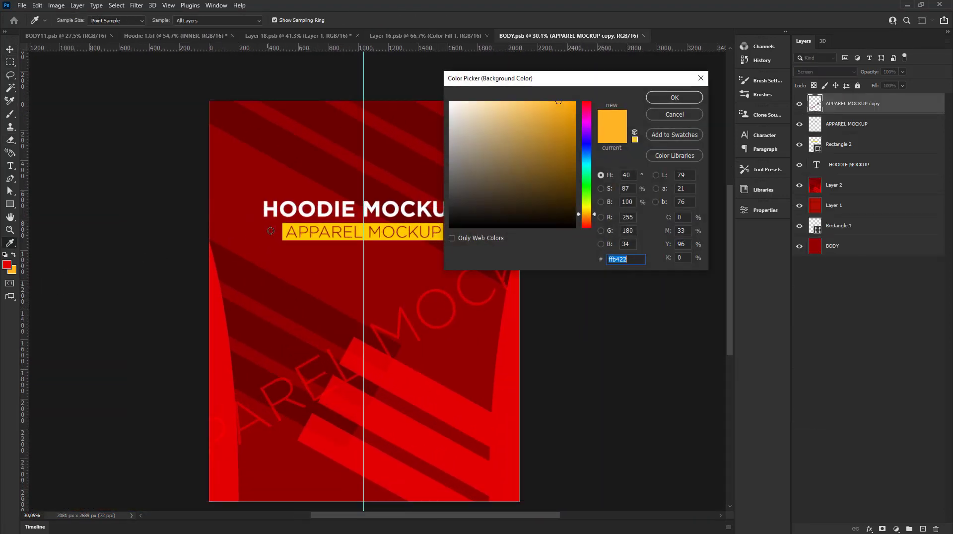
pyautogui.press('Return')
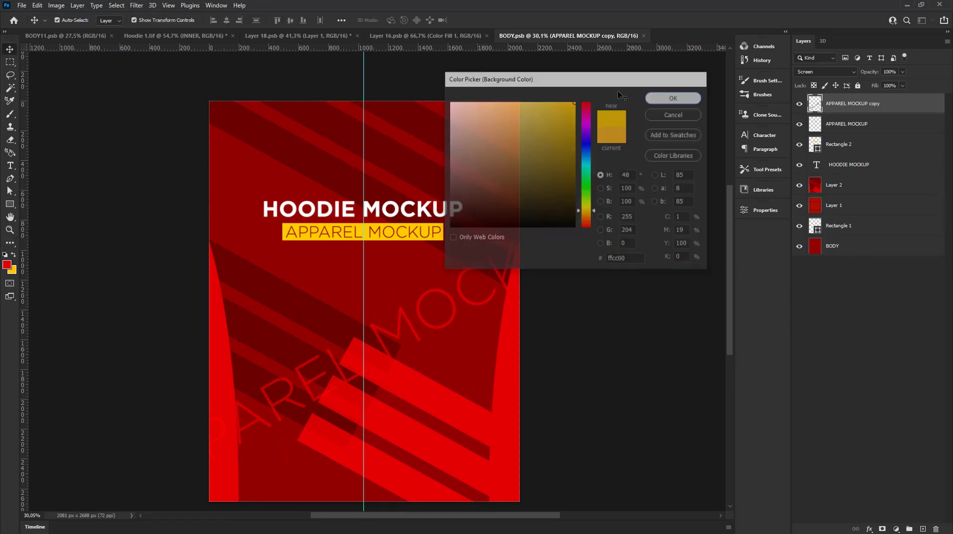
pyautogui.click(445, 38)
pyautogui.click(331, 36)
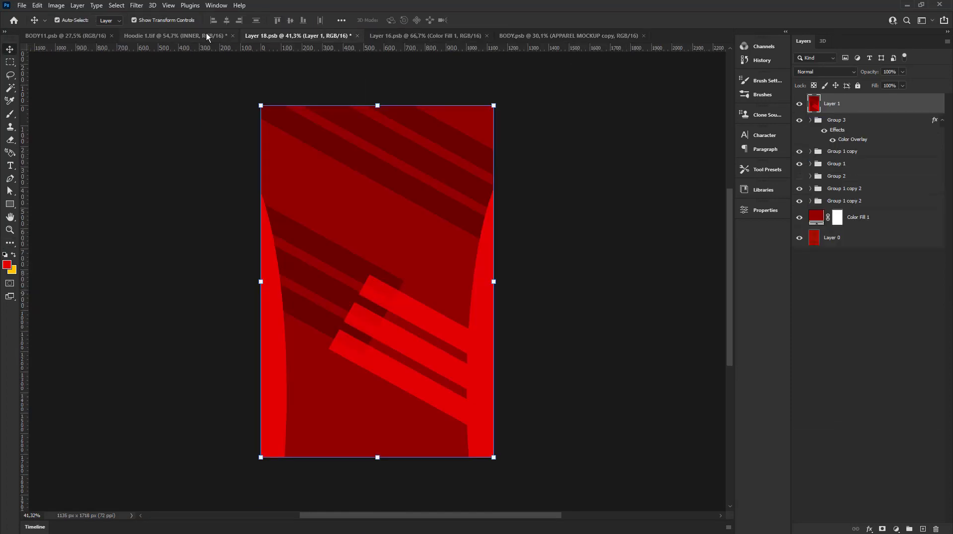
pyautogui.click(207, 34)
pyautogui.scroll(3, 413, 207)
pyautogui.scroll(3, 412, 208)
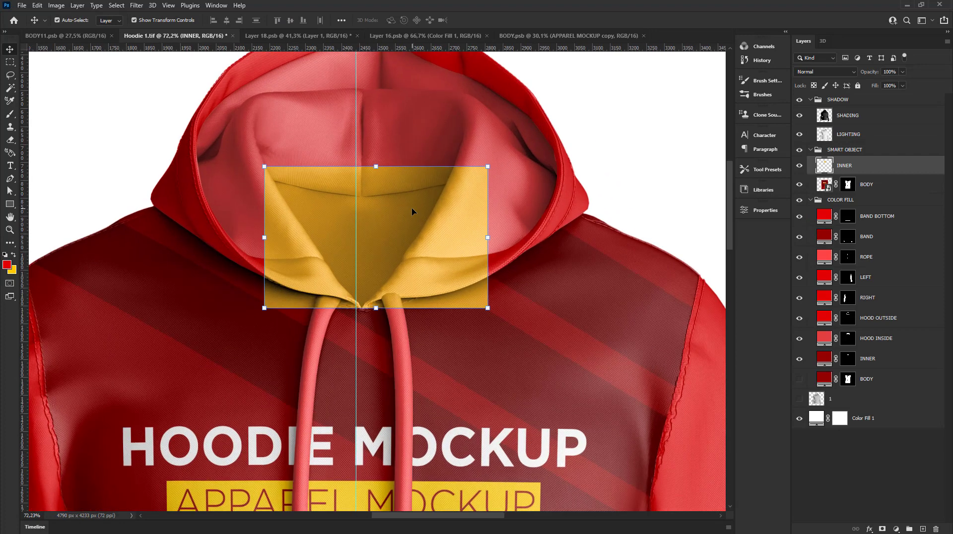
# Step: Nudge the orange rectangle slightly to the left
pyautogui.press('Left')
pyautogui.press('Left')
pyautogui.press('Left')
pyautogui.press('Left')
pyautogui.press('Left')
pyautogui.press('Left')
pyautogui.press('Left')
pyautogui.press('Left')
pyautogui.press('Left')
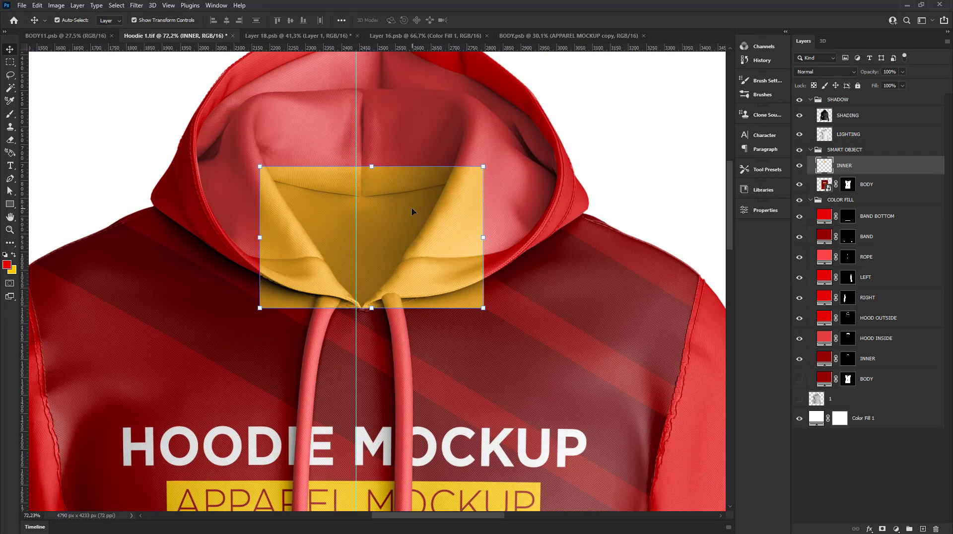
pyautogui.press('Left')
pyautogui.press('Left')
pyautogui.press('Left')
pyautogui.press('Left')
pyautogui.press('Left')
pyautogui.press('Left')
pyautogui.press('Left')
pyautogui.press('Left')
pyautogui.press('Left')
pyautogui.press('Left')
pyautogui.press('Left')
pyautogui.press('Left')
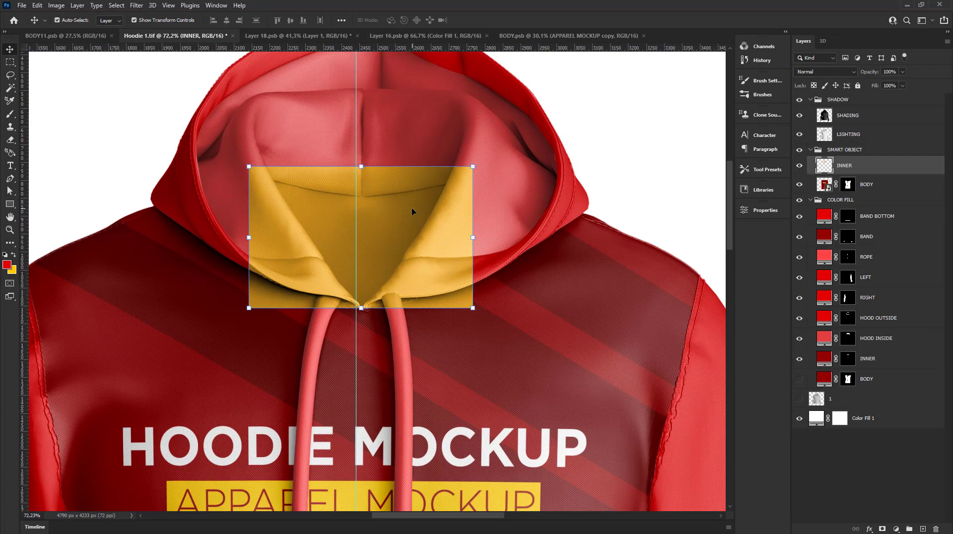
pyautogui.scroll(-3, 412, 208)
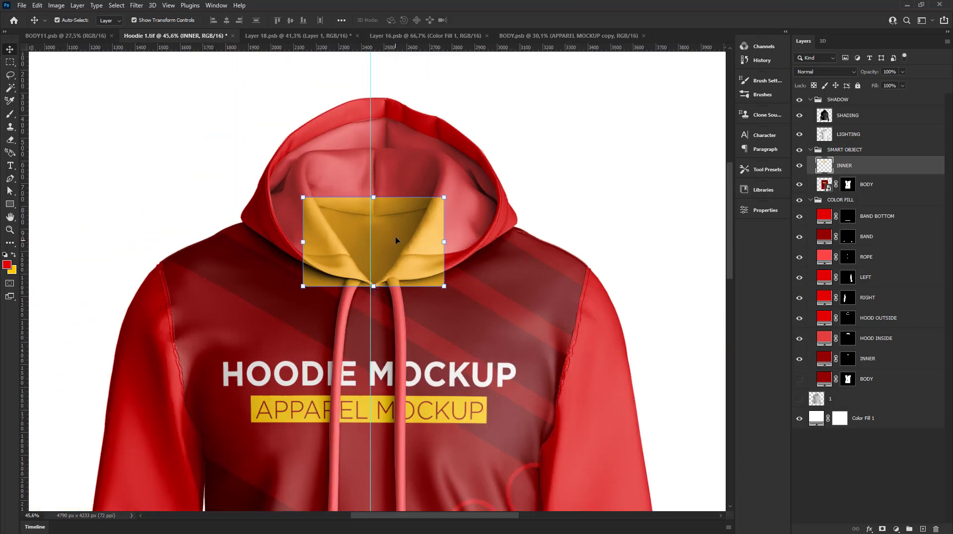
pyautogui.scroll(-3, 395, 236)
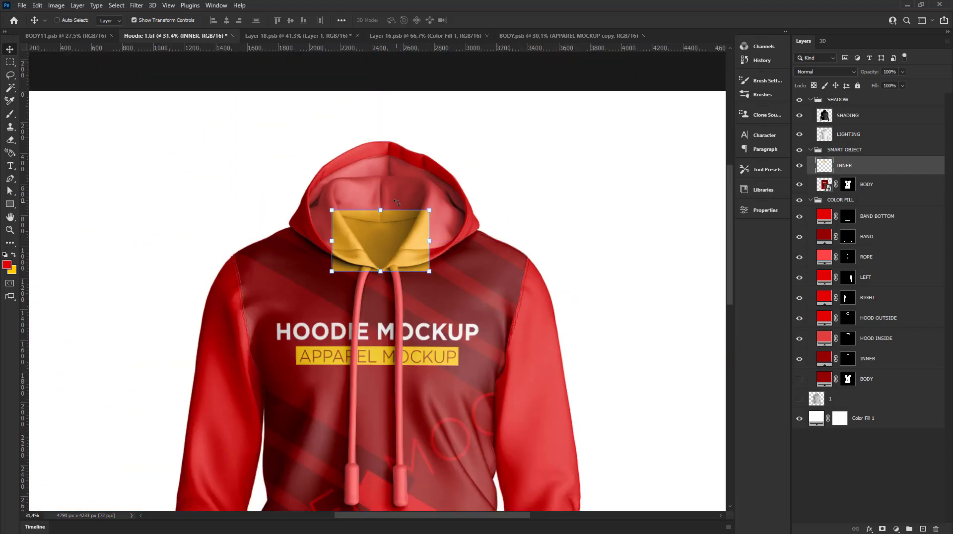
pyautogui.scroll(3, 372, 232)
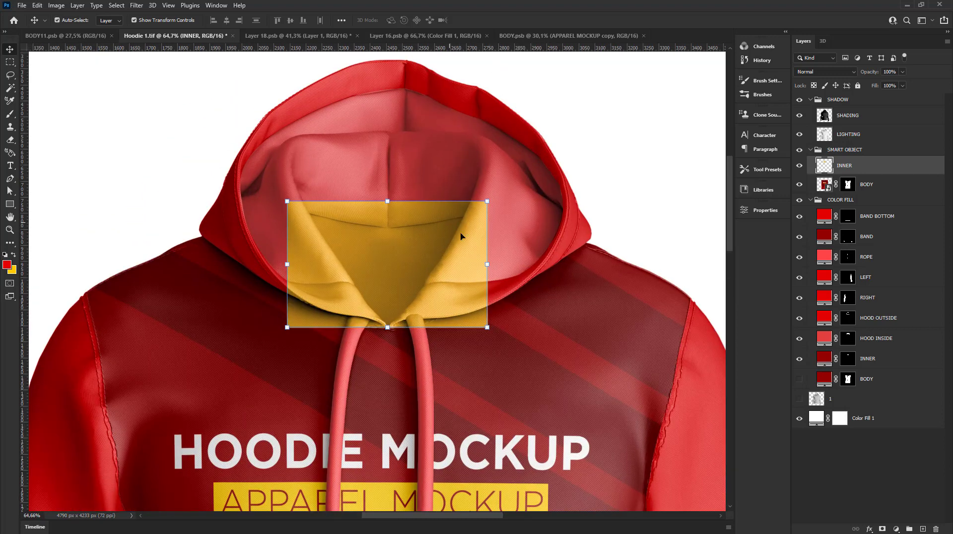
# Step: Convert INNER to a smart object and add a yellow #ffcc00 solid colour fill inside it
pyautogui.rightClick(845, 177)
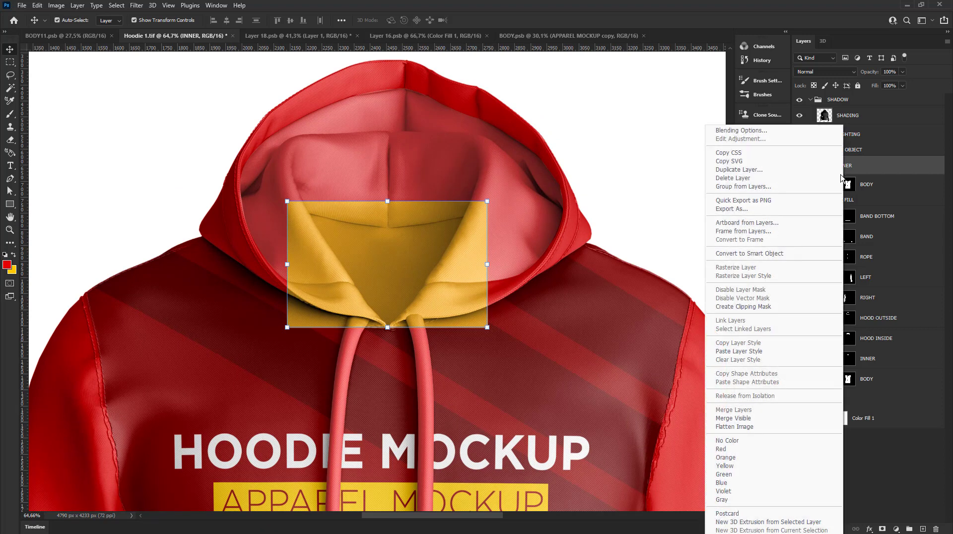
pyautogui.click(763, 258)
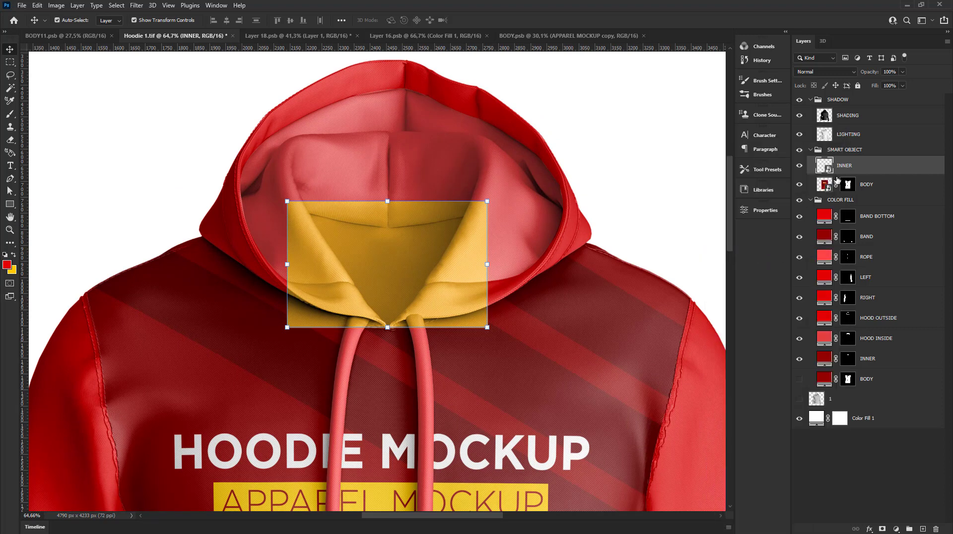
pyautogui.doubleClick(827, 169)
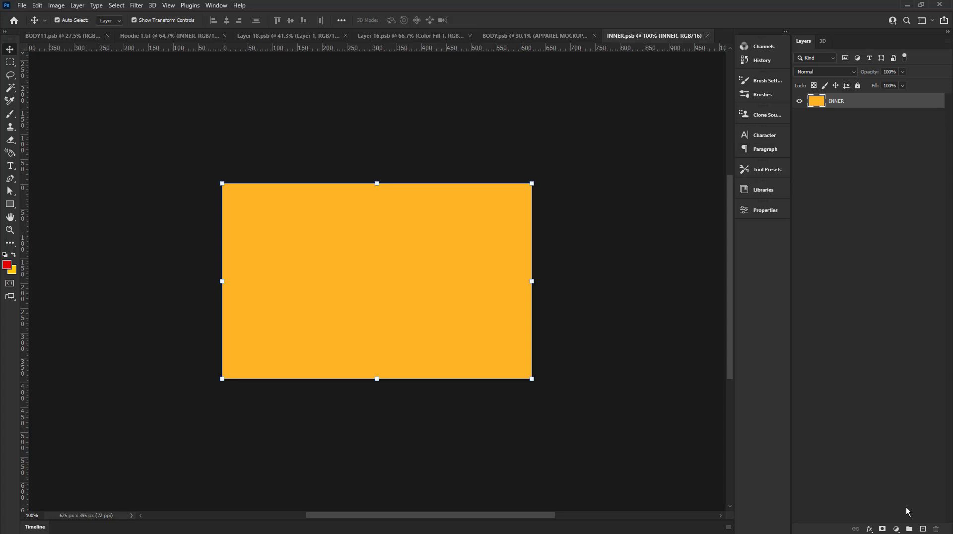
pyautogui.click(898, 530)
pyautogui.click(891, 354)
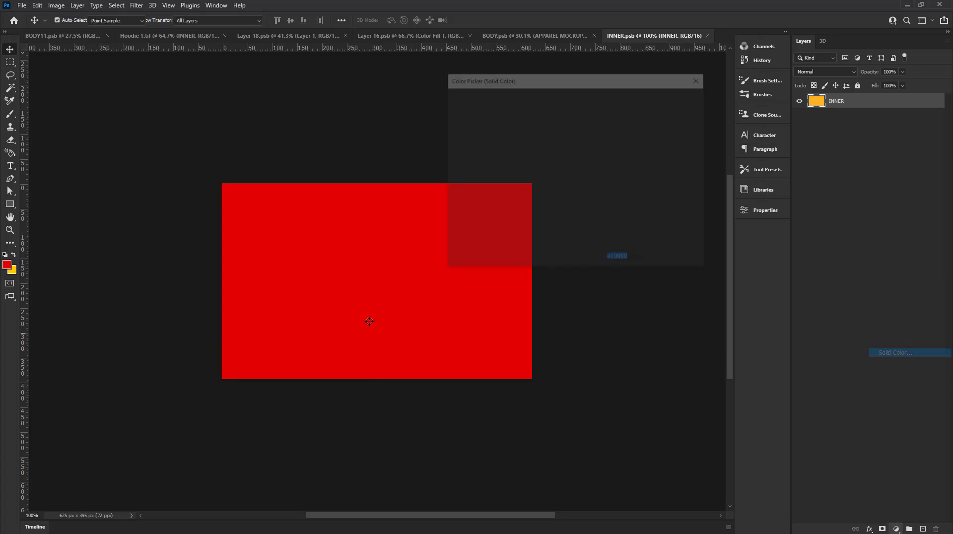
pyautogui.click(14, 271)
pyautogui.click(700, 100)
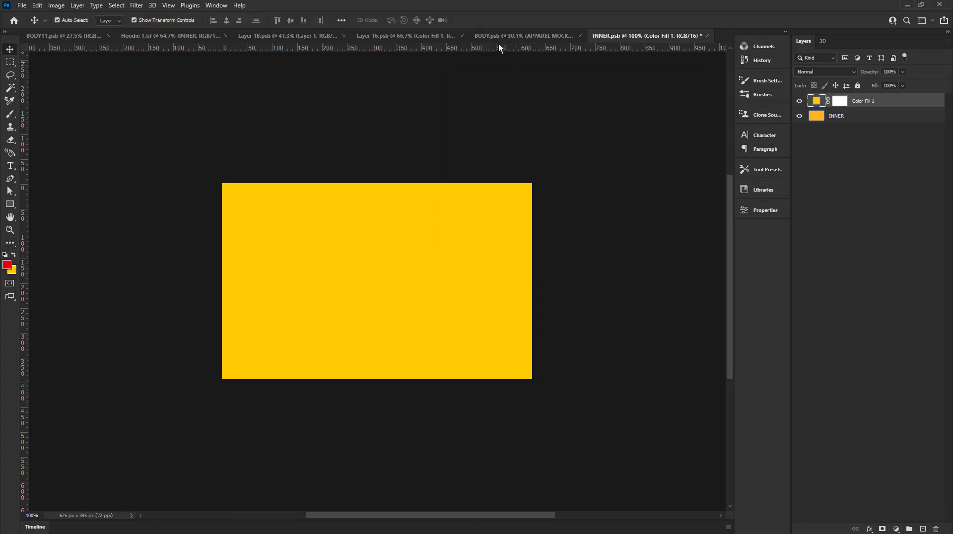
pyautogui.click(493, 34)
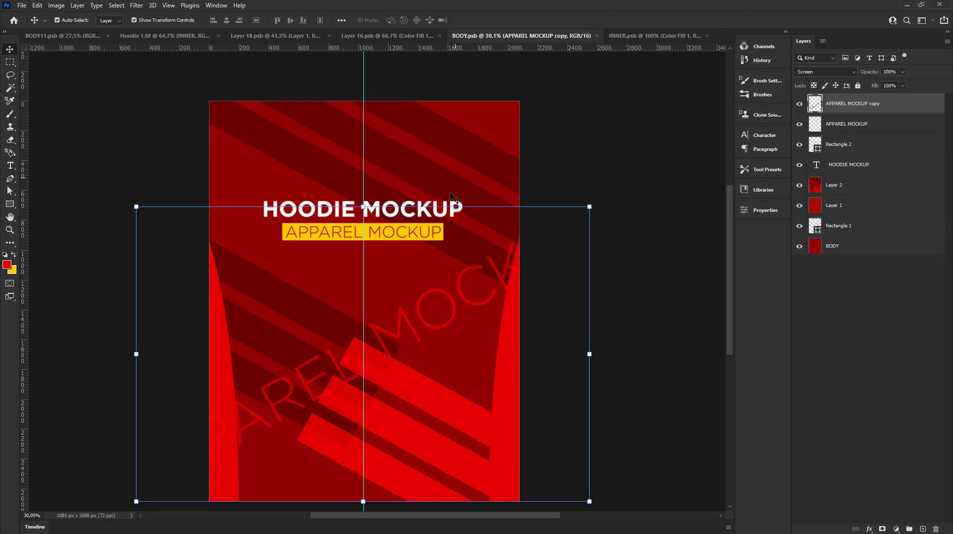
# Step: Copy the HOODIE MOCKUP title text from BODY into INNER.psb and shrink it to 59 pt
pyautogui.click(847, 124)
pyautogui.click(845, 144)
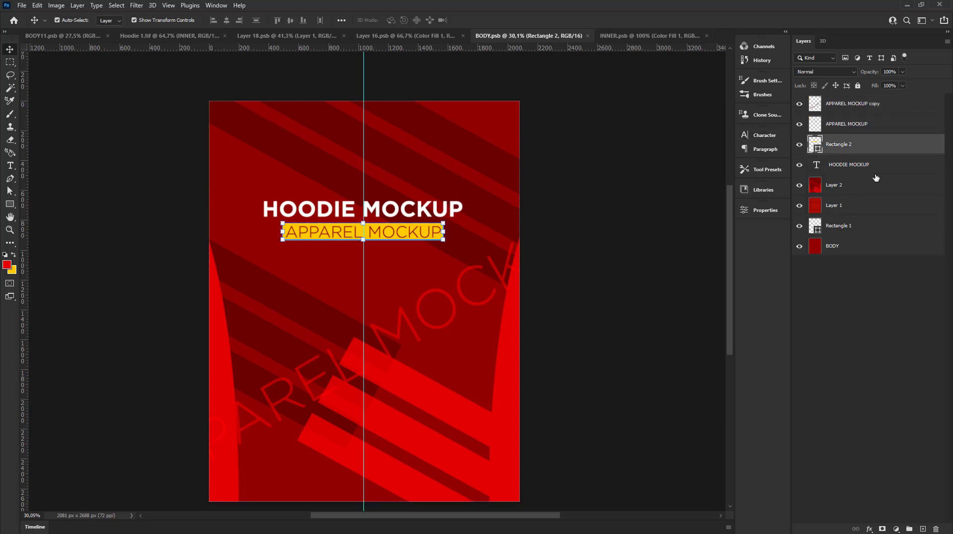
pyautogui.click(862, 165)
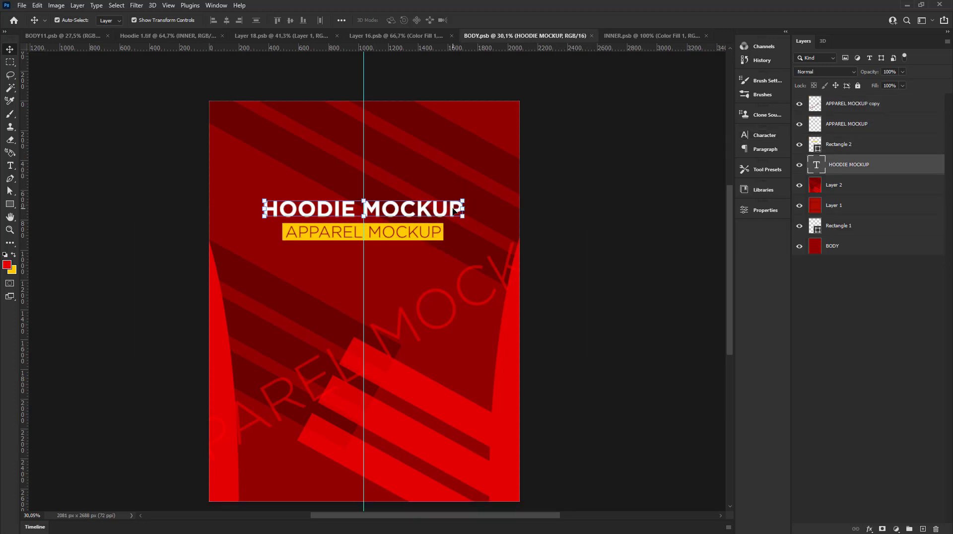
pyautogui.moveTo(453, 211)
pyautogui.mouseDown()
pyautogui.moveTo(514, 228)
pyautogui.moveTo(477, 267)
pyautogui.mouseUp()
pyautogui.scroll(-3, 478, 266)
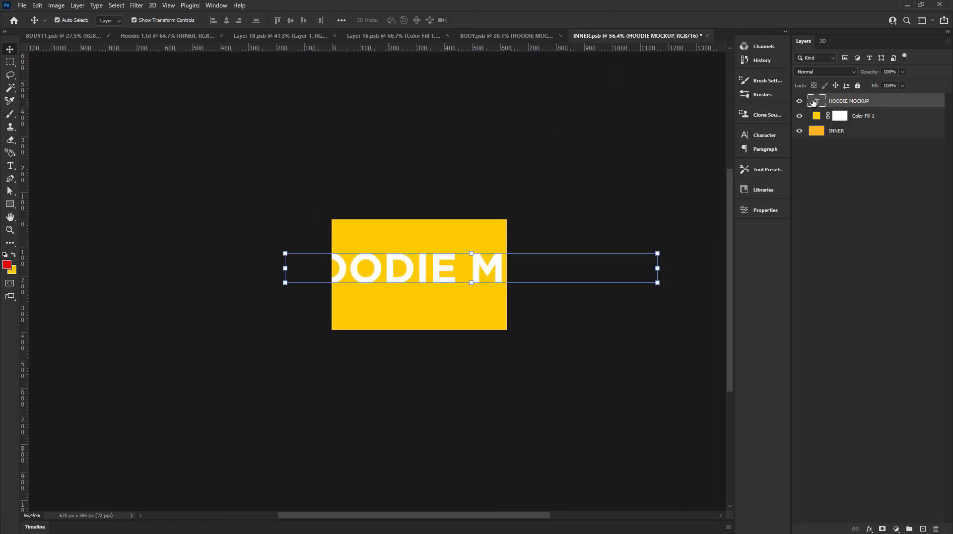
pyautogui.click(765, 210)
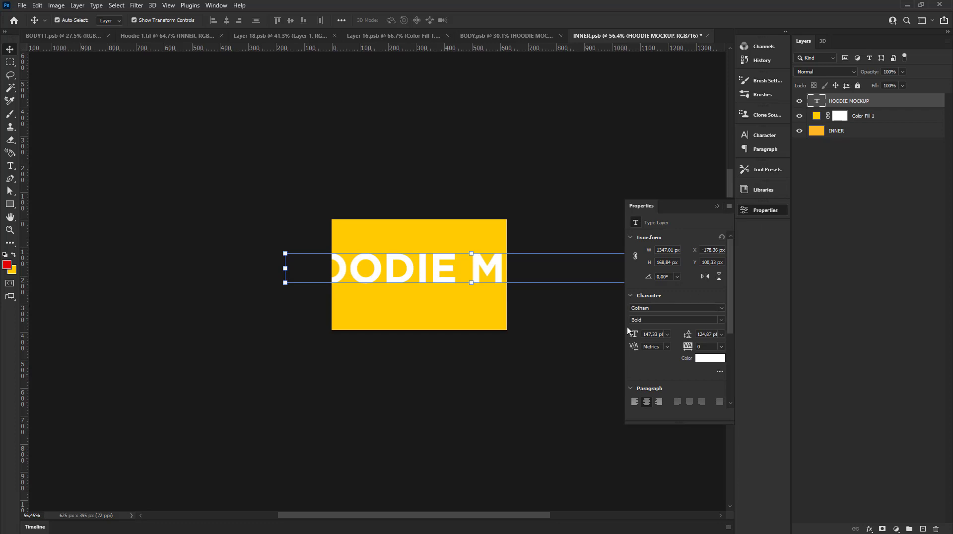
pyautogui.moveTo(635, 336); pyautogui.dragTo(582, 338)
# Step: Move the text onto the yellow canvas and colour it red e10000
pyautogui.scroll(1, 473, 279)
pyautogui.scroll(1, 472, 279)
pyautogui.scroll(1, 472, 280)
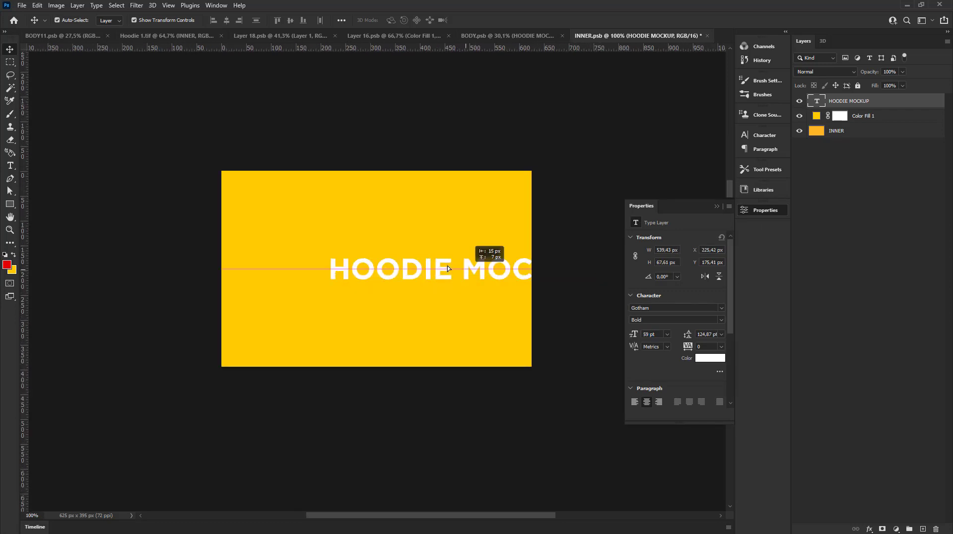
pyautogui.moveTo(473, 279); pyautogui.dragTo(415, 251)
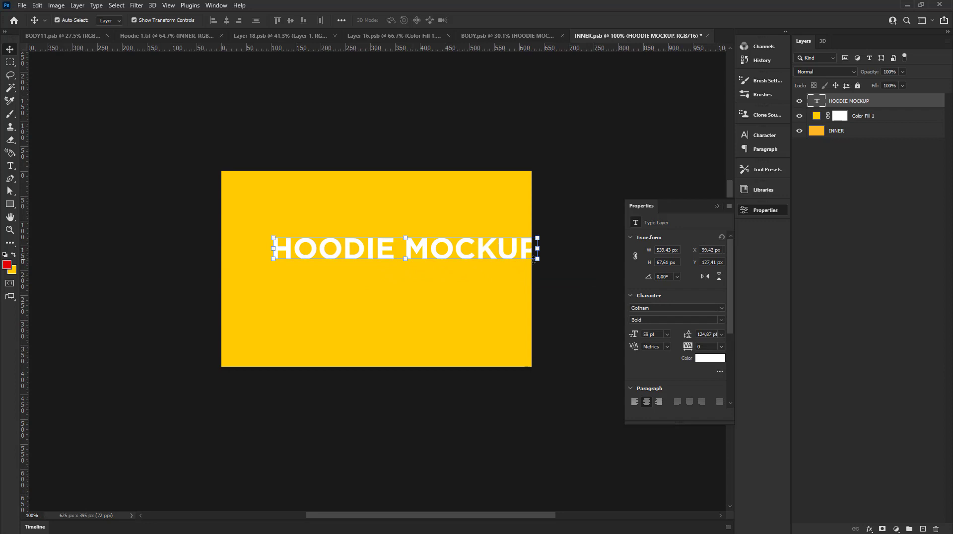
pyautogui.click(716, 359)
pyautogui.click(7, 265)
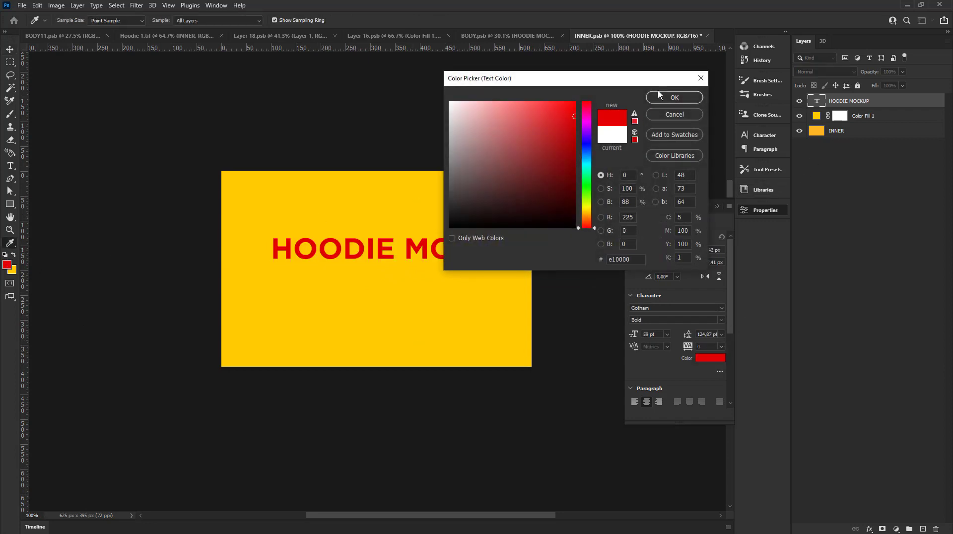
pyautogui.press('Return')
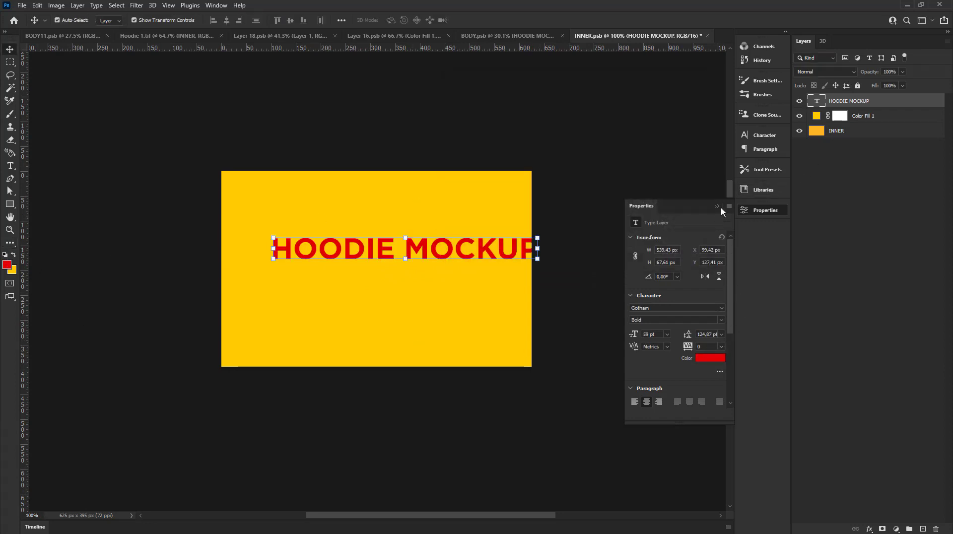
pyautogui.click(719, 206)
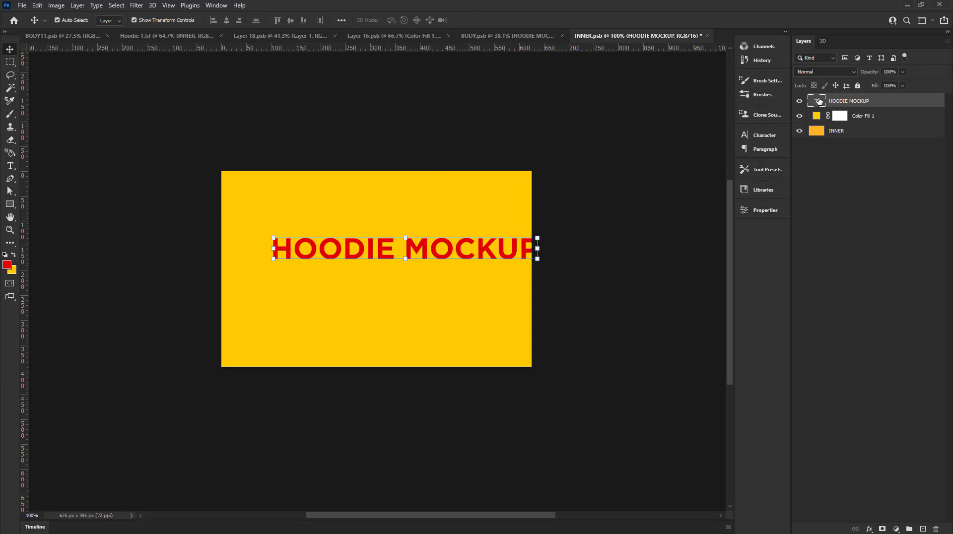
# Step: Retype the text as SMALL SIZE
pyautogui.doubleClick(819, 101)
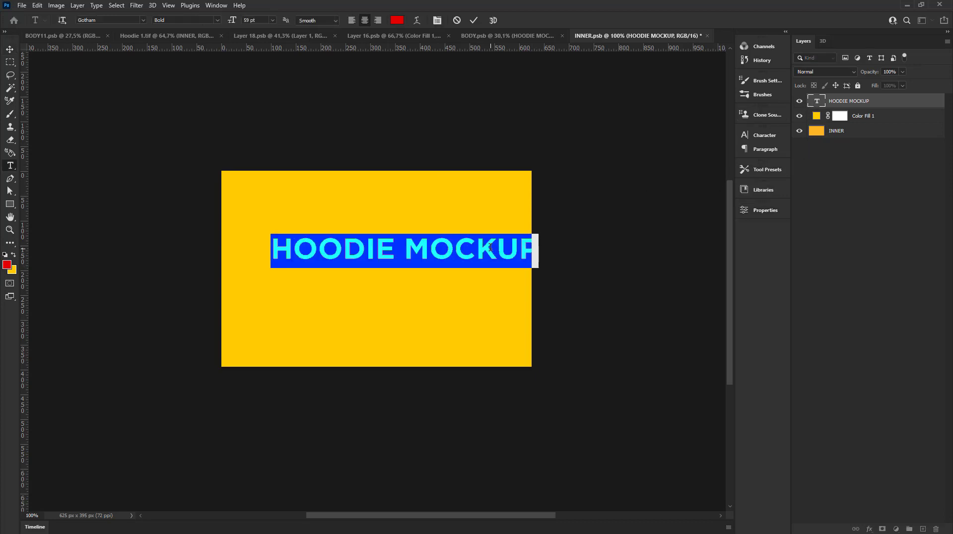
pyautogui.write('SIZE')
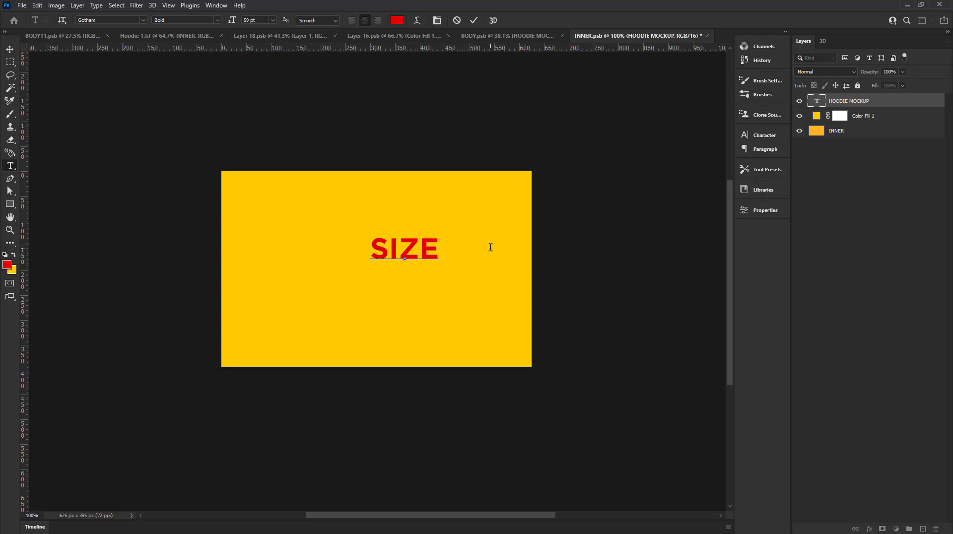
pyautogui.press('BackSpace')
pyautogui.press('BackSpace')
pyautogui.press('BackSpace')
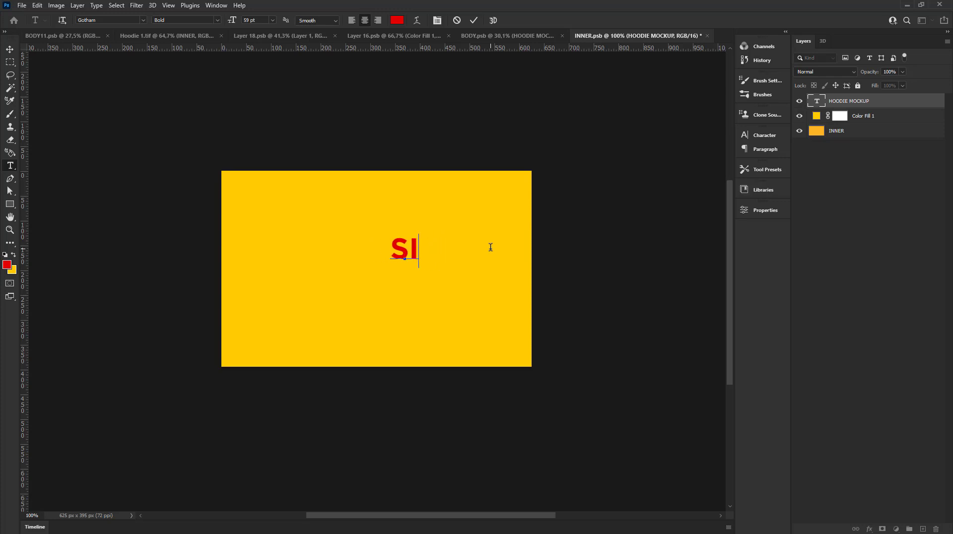
pyautogui.press('BackSpace')
pyautogui.press('BackSpace')
pyautogui.write('SMALL')
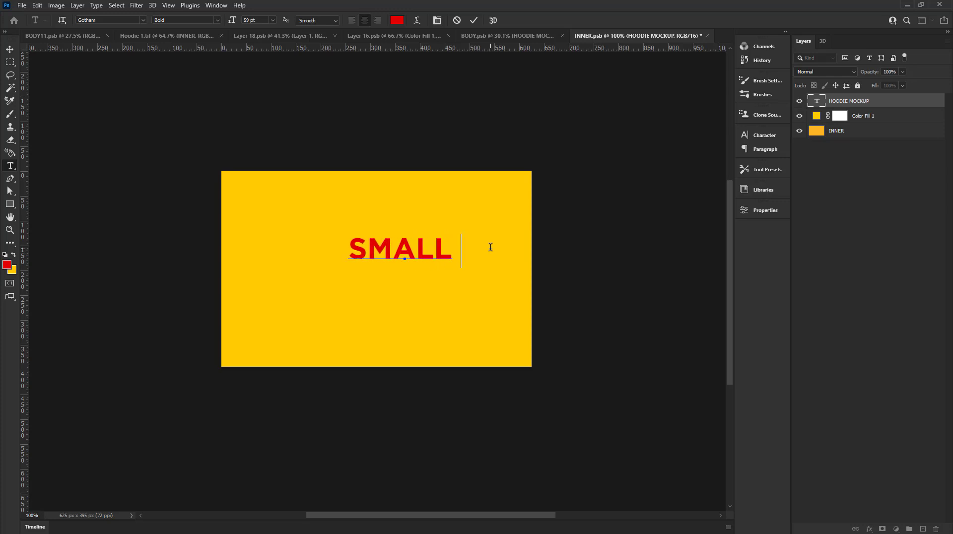
pyautogui.write(' SIZE')
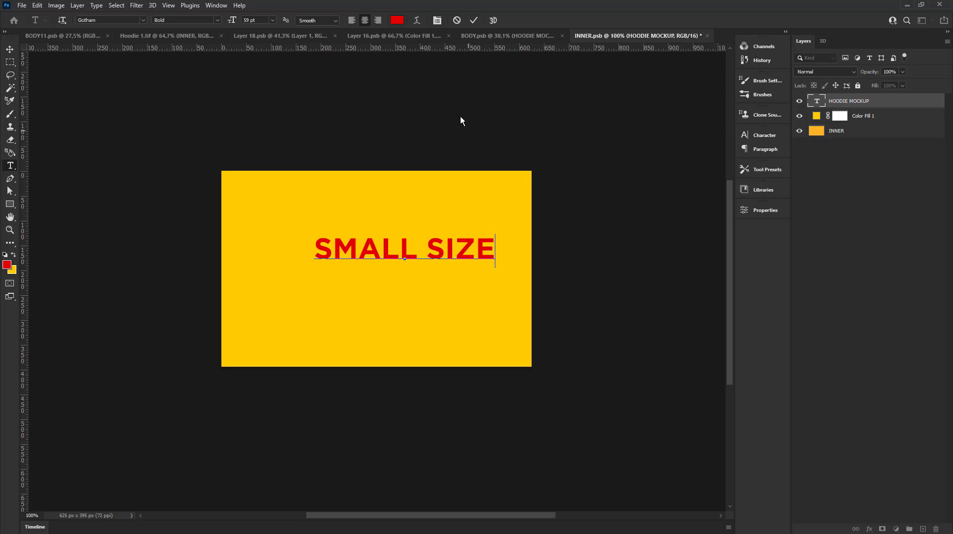
pyautogui.click(475, 20)
# Step: Centre the SMALL SIZE text horizontally on the INNER canvas
pyautogui.click(10, 49)
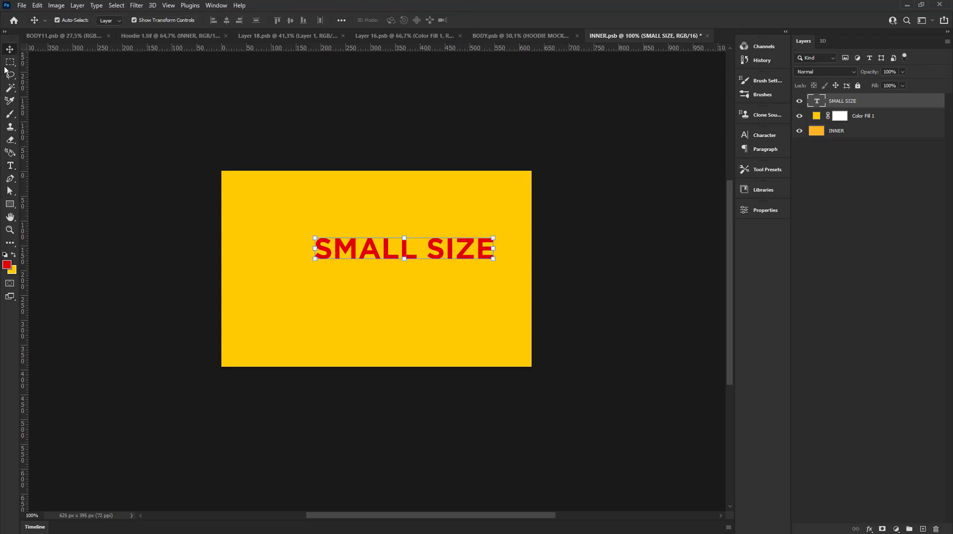
pyautogui.click(893, 131)
pyautogui.click(227, 20)
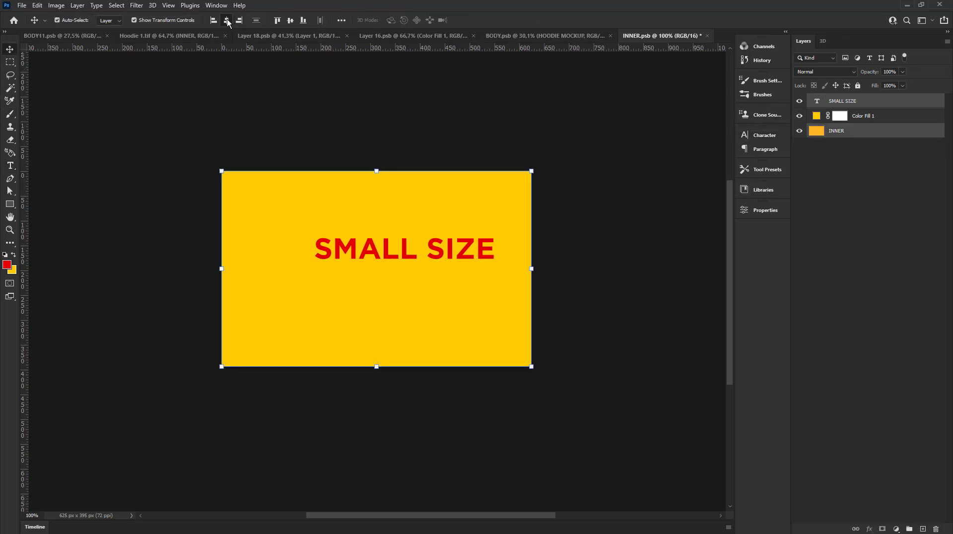
pyautogui.keyDown('ctrl'); pyautogui.click(364, 104); pyautogui.keyUp('ctrl')
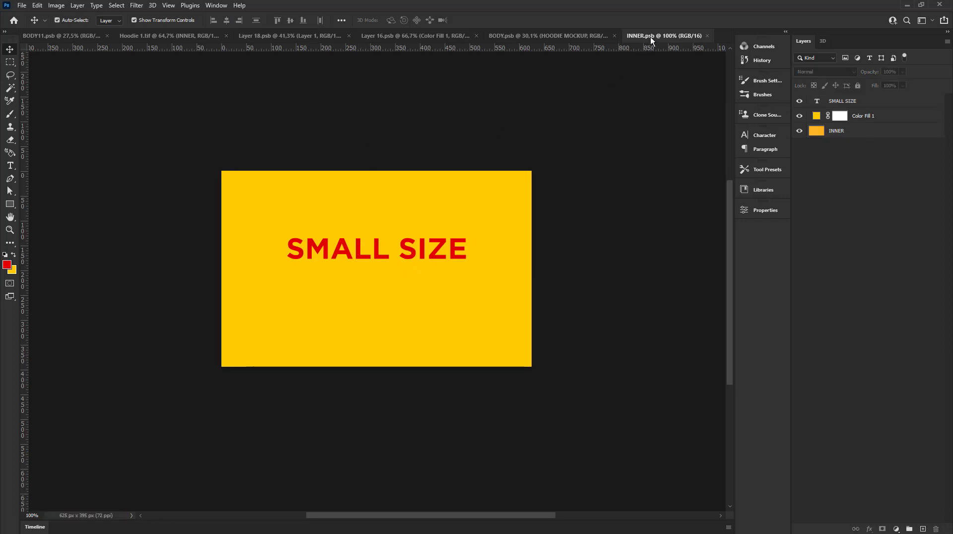
# Step: Float the INNER document window beside the hoodie mockup and select the SMALL SIZE text layer
pyautogui.moveTo(651, 36)
pyautogui.mouseDown()
pyautogui.moveTo(661, 107)
pyautogui.moveTo(432, 119)
pyautogui.mouseUp()
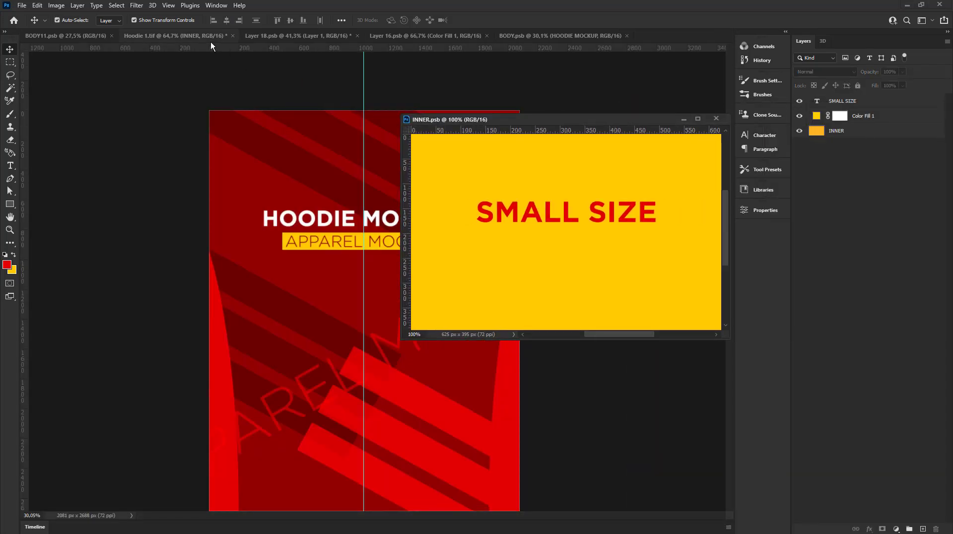
pyautogui.click(199, 37)
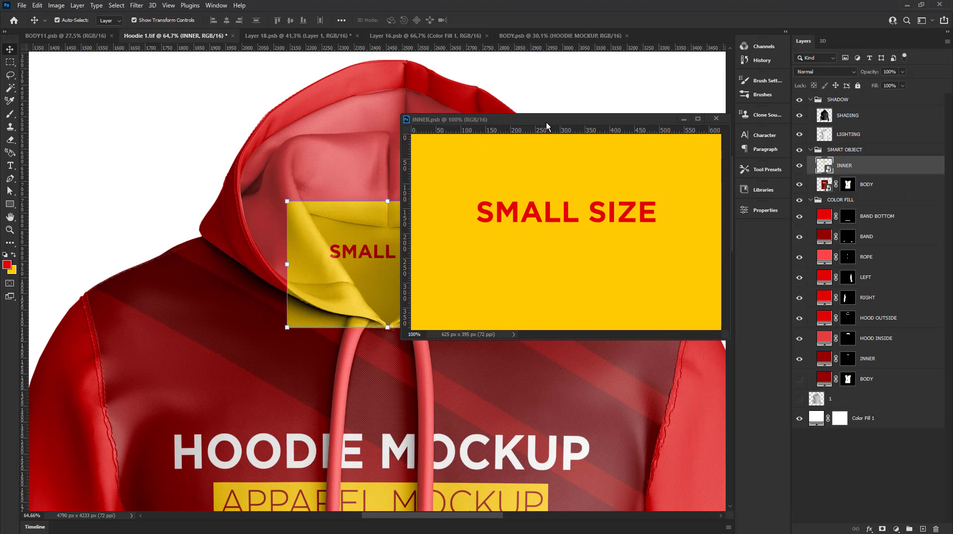
pyautogui.moveTo(546, 122); pyautogui.dragTo(730, 123)
pyautogui.click(732, 209)
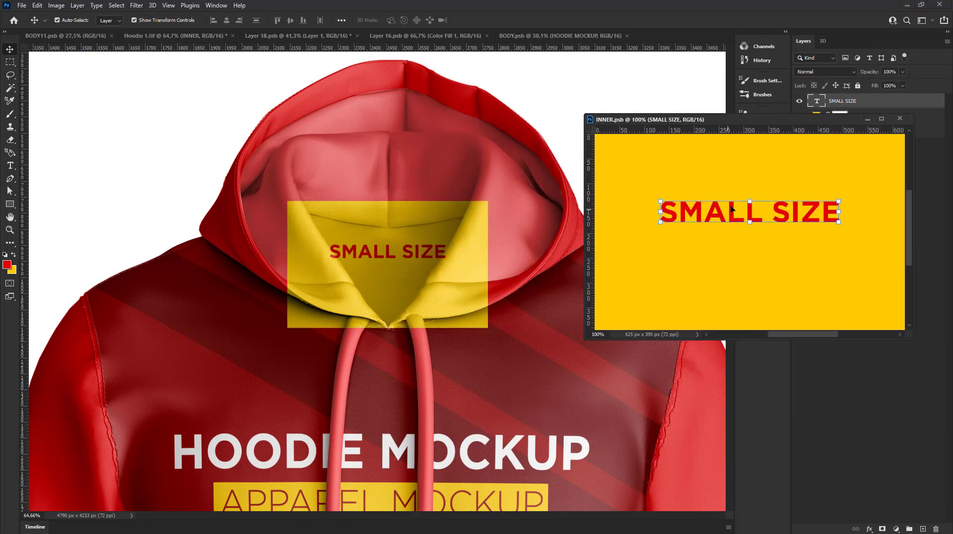
pyautogui.moveTo(755, 124)
pyautogui.mouseDown()
pyautogui.moveTo(704, 192)
pyautogui.moveTo(700, 283)
pyautogui.mouseUp()
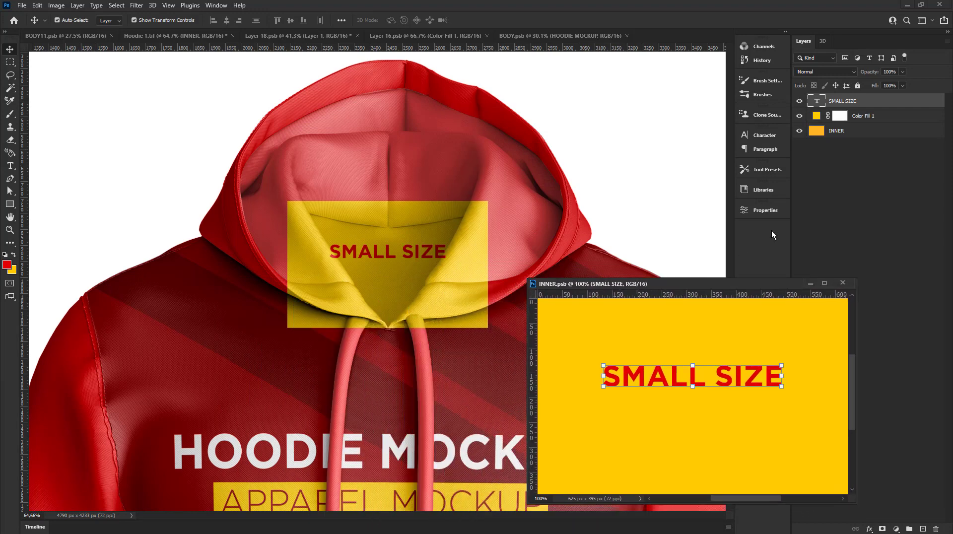
# Step: Change the SMALL SIZE text colour to deep red 960000
pyautogui.click(776, 211)
pyautogui.click(710, 358)
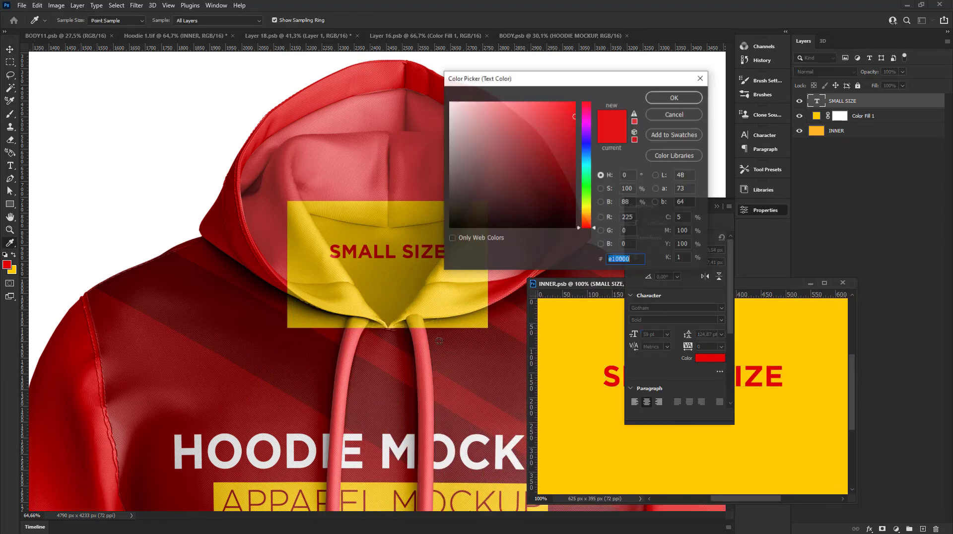
pyautogui.click(182, 361)
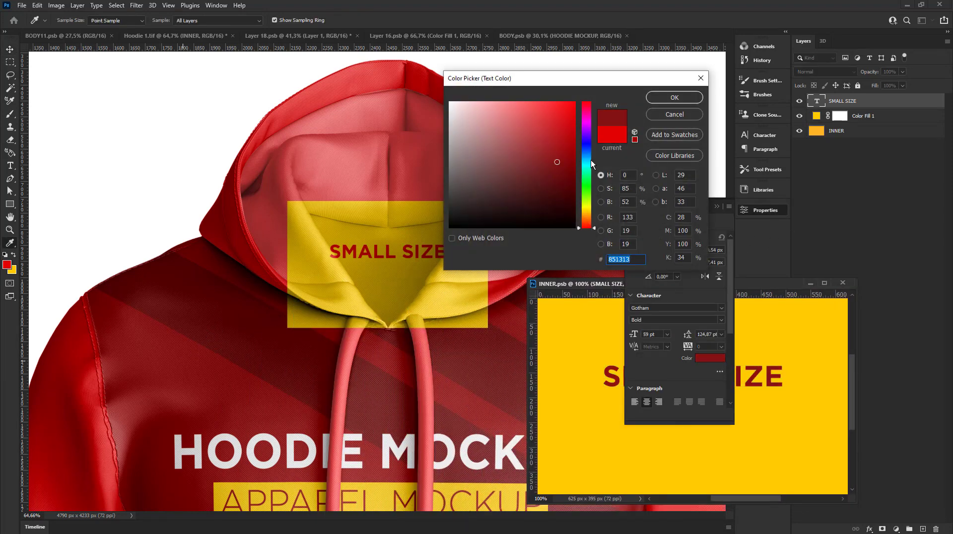
pyautogui.moveTo(563, 160); pyautogui.dragTo(582, 154)
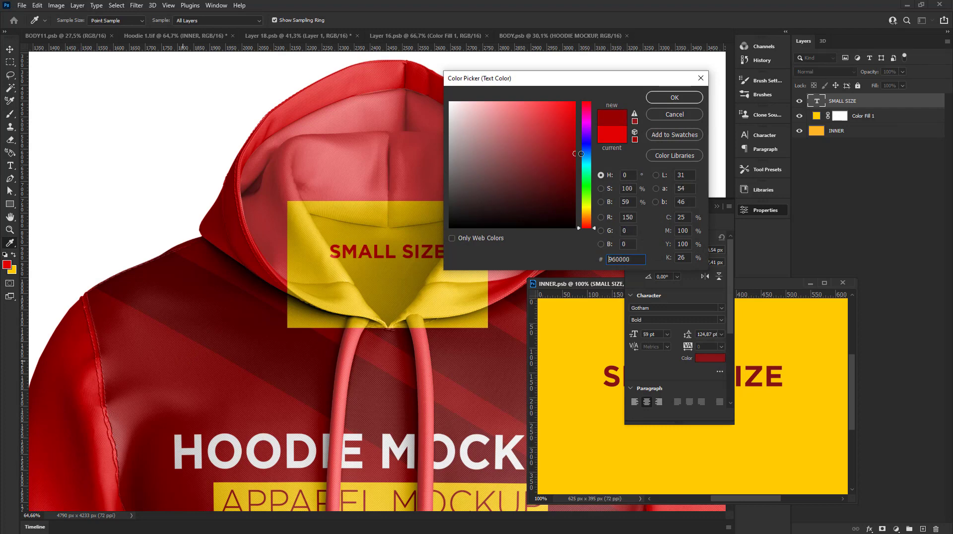
pyautogui.click(675, 97)
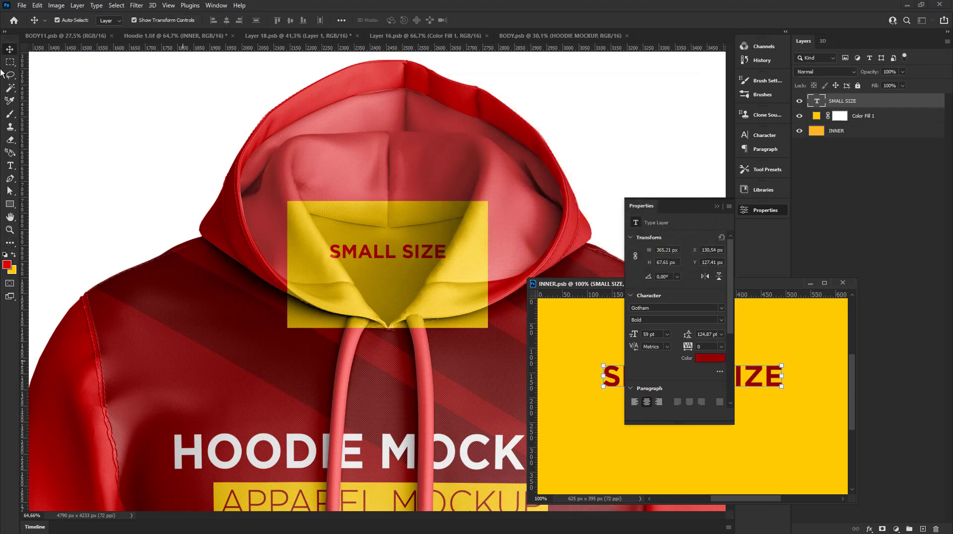
# Step: Save INNER.psb so the hoodie's inner-hood label updates
pyautogui.click(22, 6)
pyautogui.click(30, 115)
pyautogui.click(716, 206)
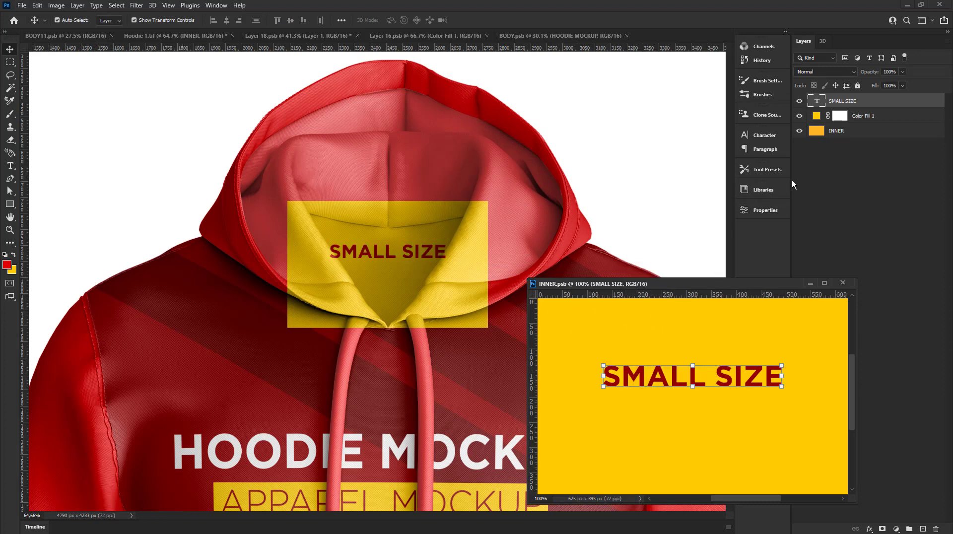
pyautogui.click(476, 245)
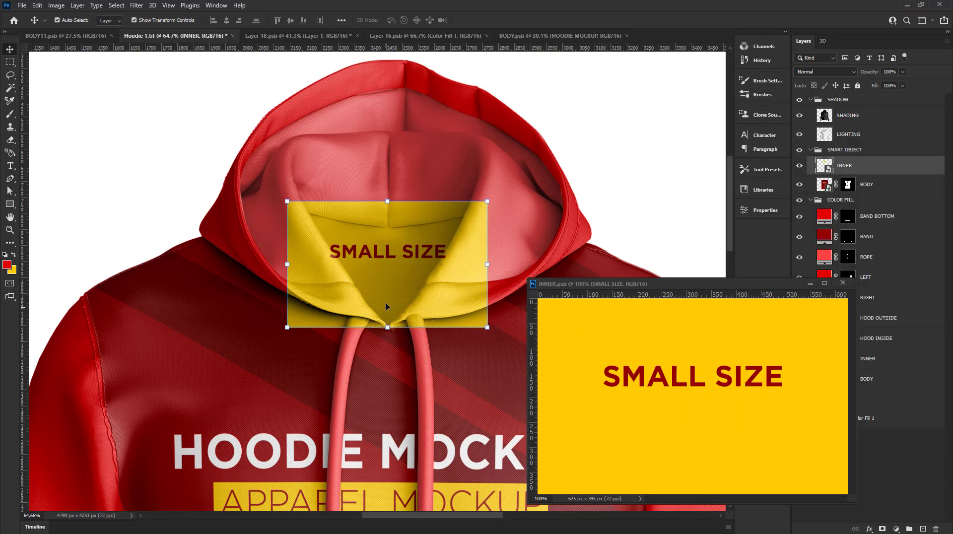
# Step: Try warping the INNER design's top and bottom edges downward, then cancel
pyautogui.scroll(3, 387, 307)
pyautogui.hotkey('ctrl', 't')
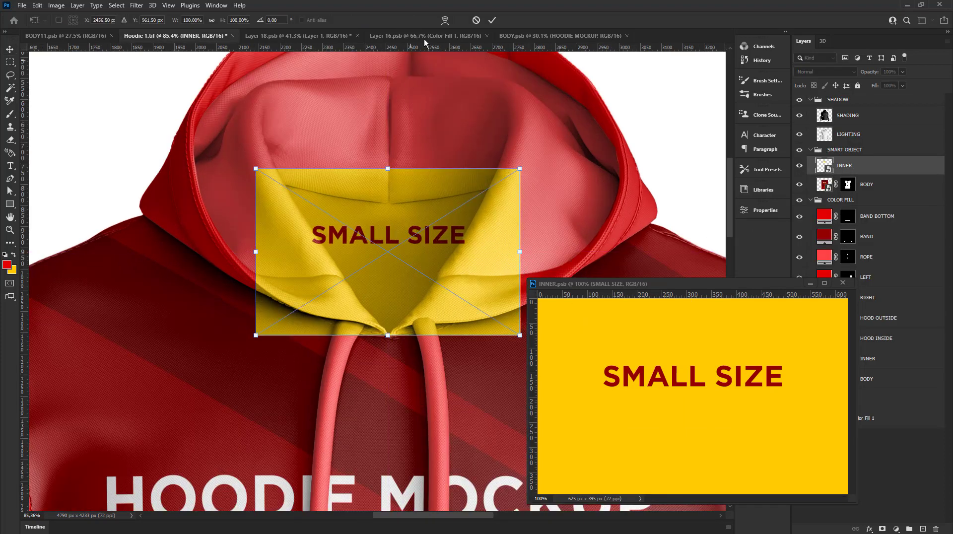
pyautogui.click(445, 20)
pyautogui.scroll(2, 389, 202)
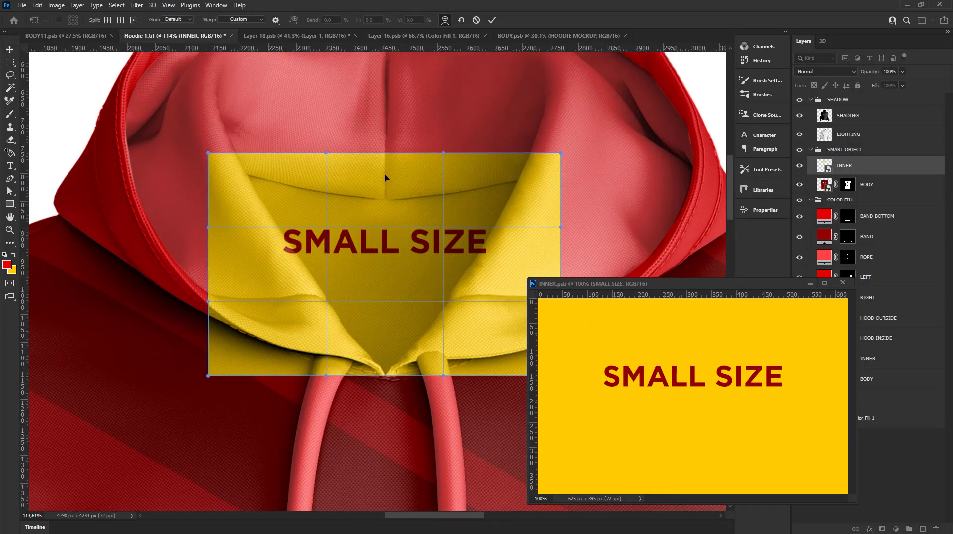
pyautogui.moveTo(385, 178); pyautogui.dragTo(387, 190)
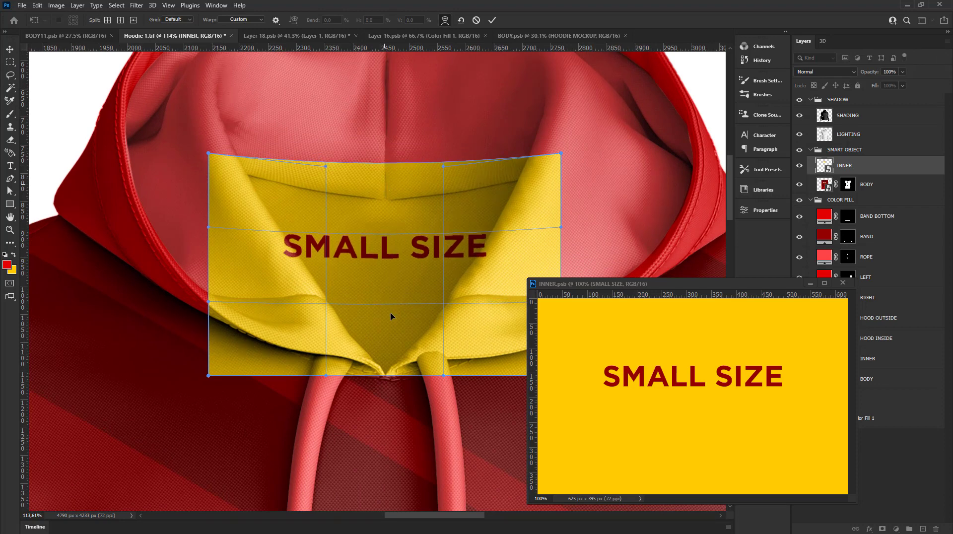
pyautogui.moveTo(388, 350); pyautogui.dragTo(387, 381)
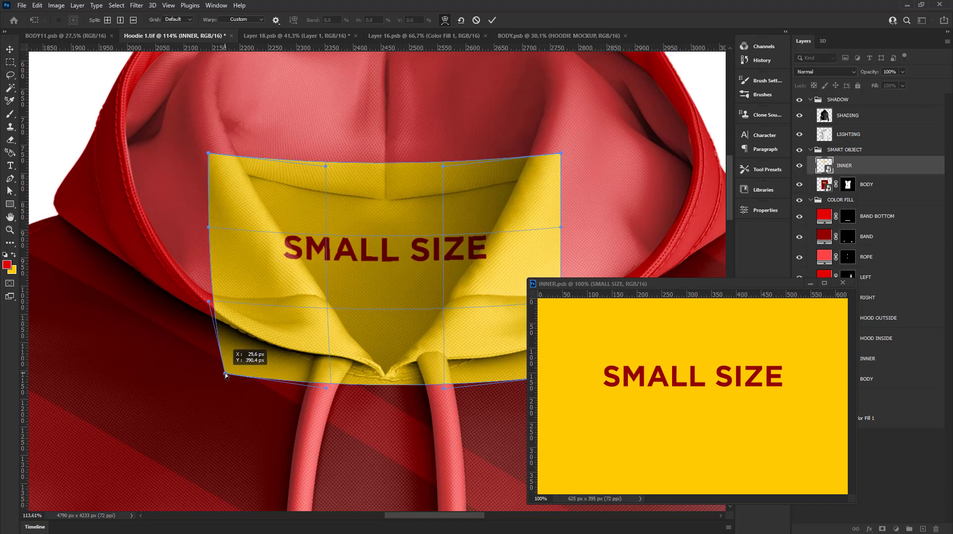
pyautogui.moveTo(219, 375); pyautogui.dragTo(234, 374)
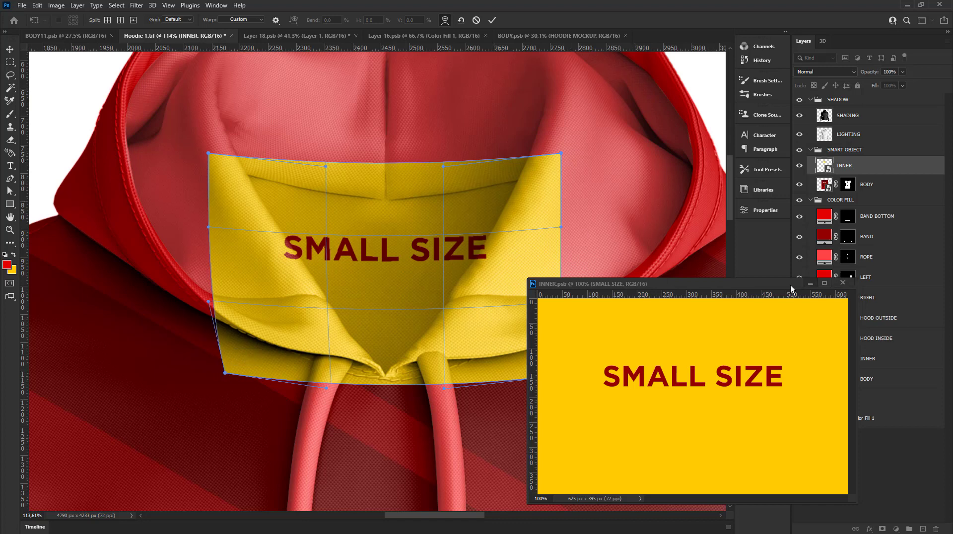
pyautogui.press('Escape')
# Step: Redo the warp, bowing top and bottom edges down and pinching both lower corners inward
pyautogui.moveTo(791, 285); pyautogui.dragTo(903, 253)
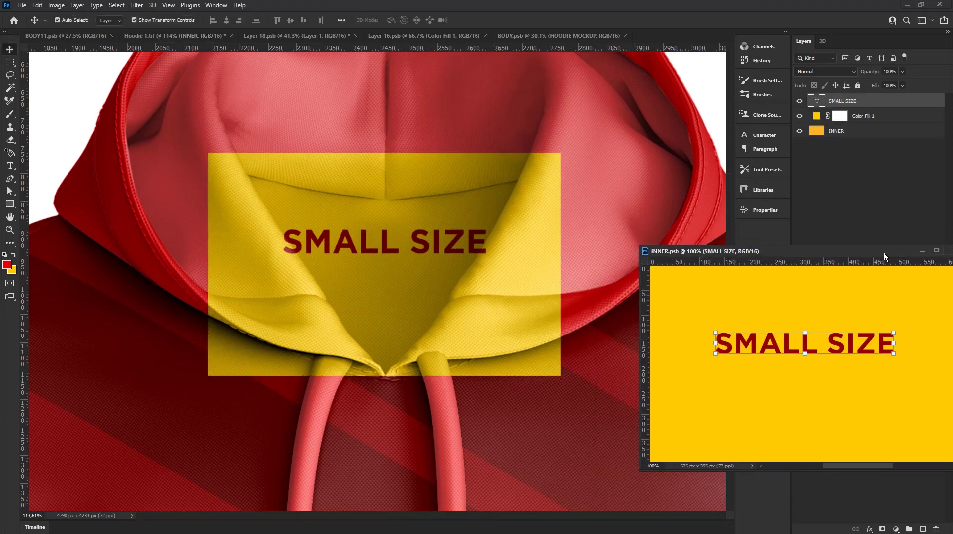
pyautogui.click(464, 335)
pyautogui.hotkey('ctrl', 't')
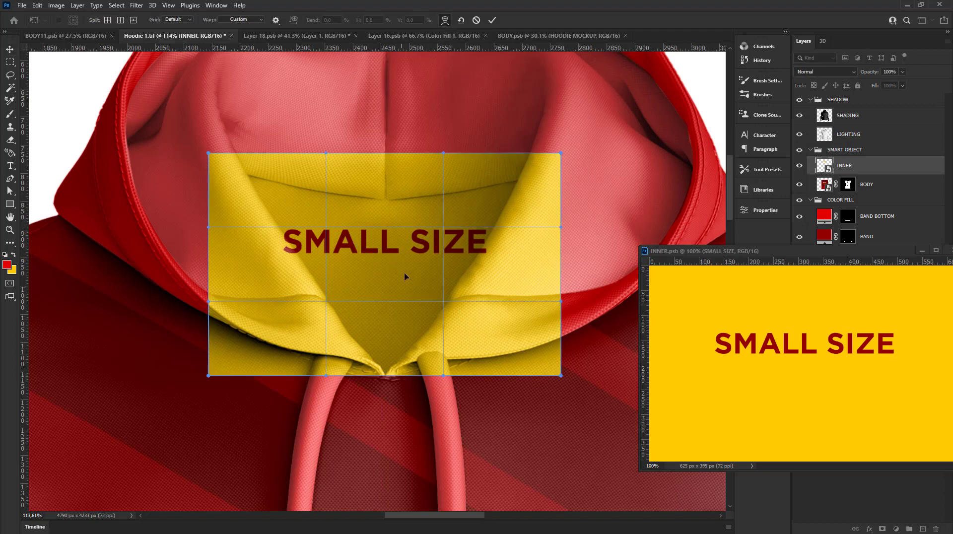
pyautogui.moveTo(381, 174); pyautogui.dragTo(391, 183)
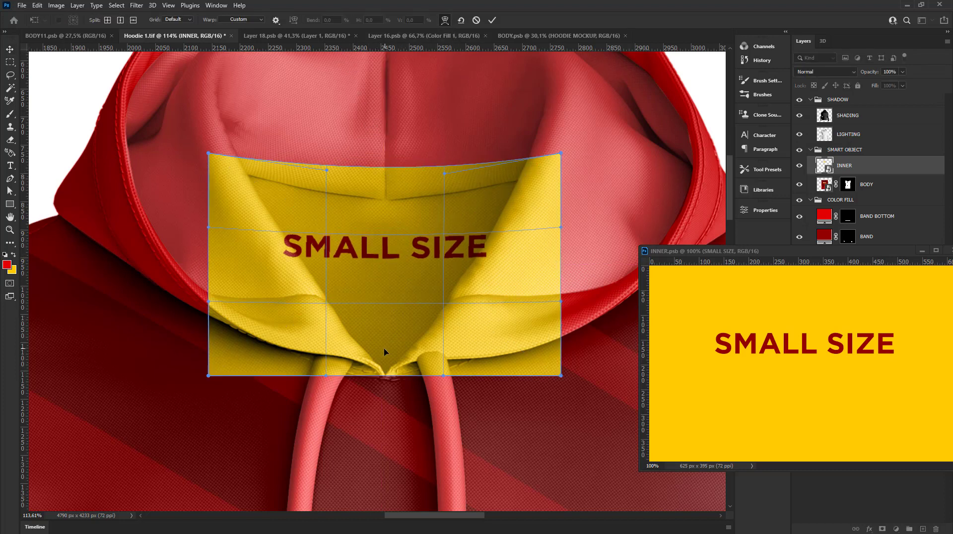
pyautogui.moveTo(388, 365); pyautogui.dragTo(388, 369)
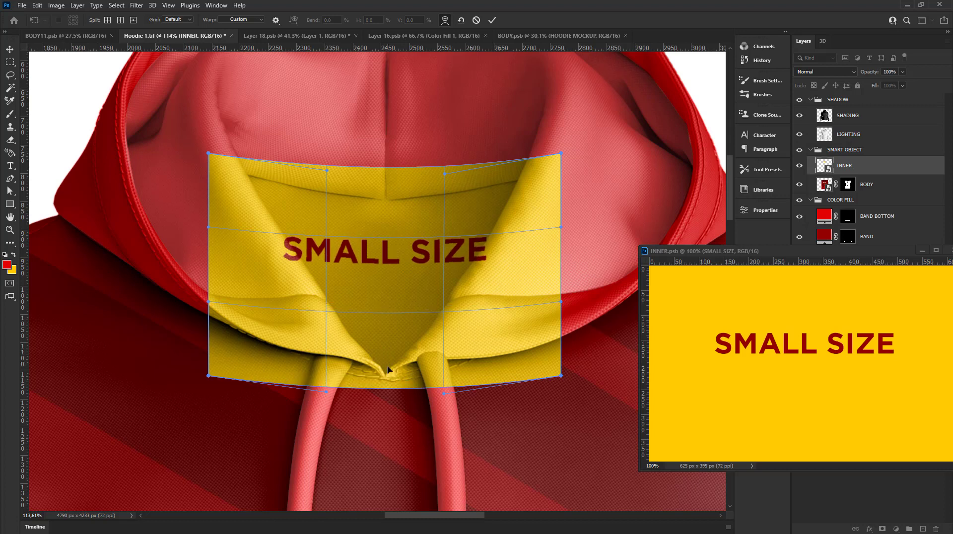
pyautogui.moveTo(209, 377); pyautogui.dragTo(227, 370)
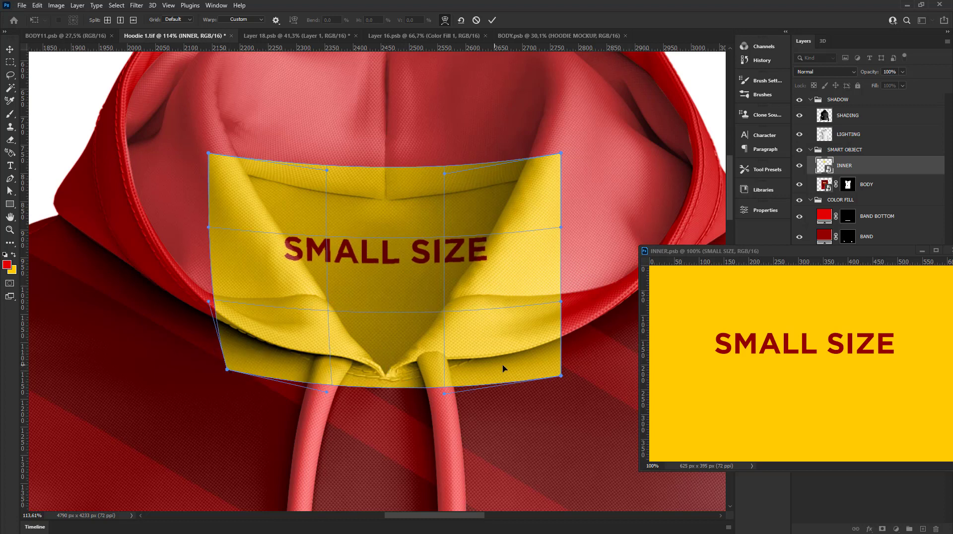
pyautogui.moveTo(557, 378); pyautogui.dragTo(543, 379)
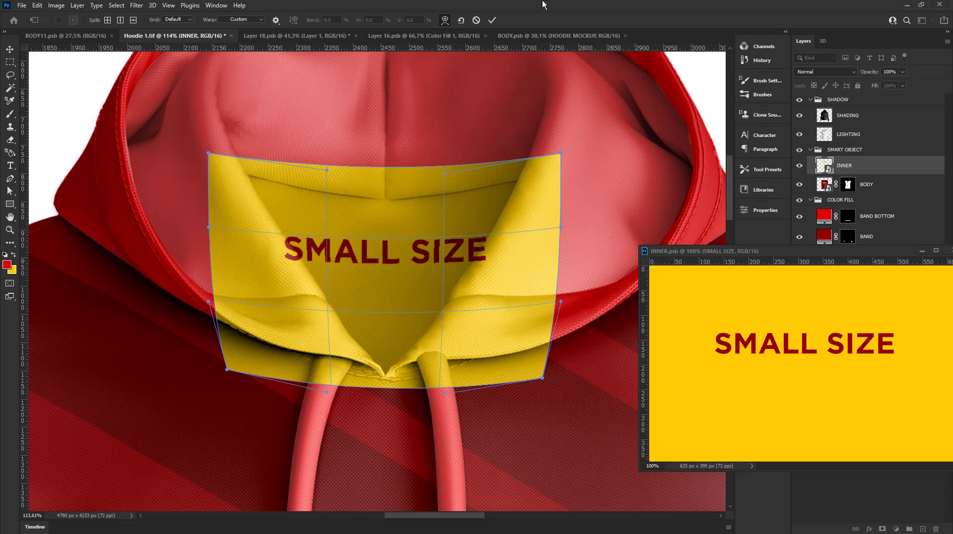
pyautogui.click(491, 21)
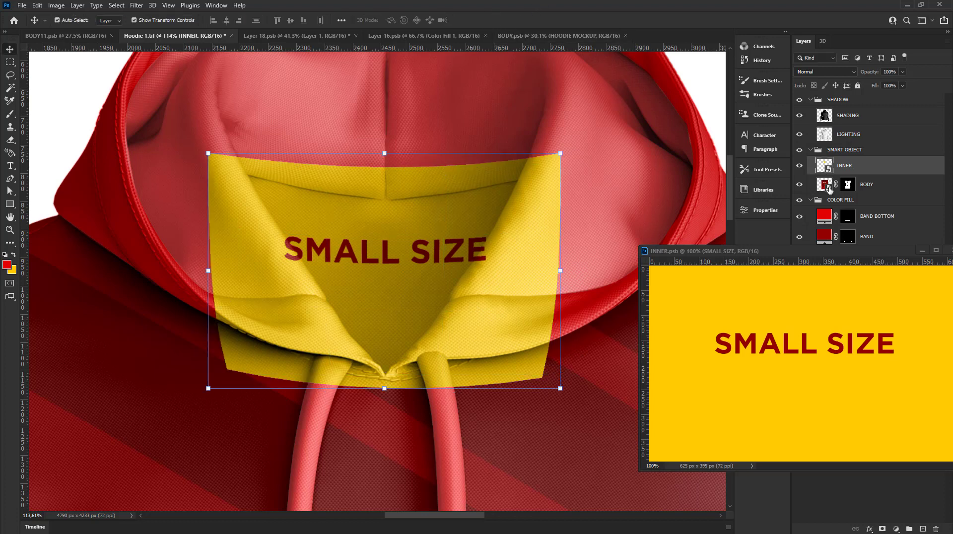
pyautogui.moveTo(853, 252); pyautogui.dragTo(842, 348)
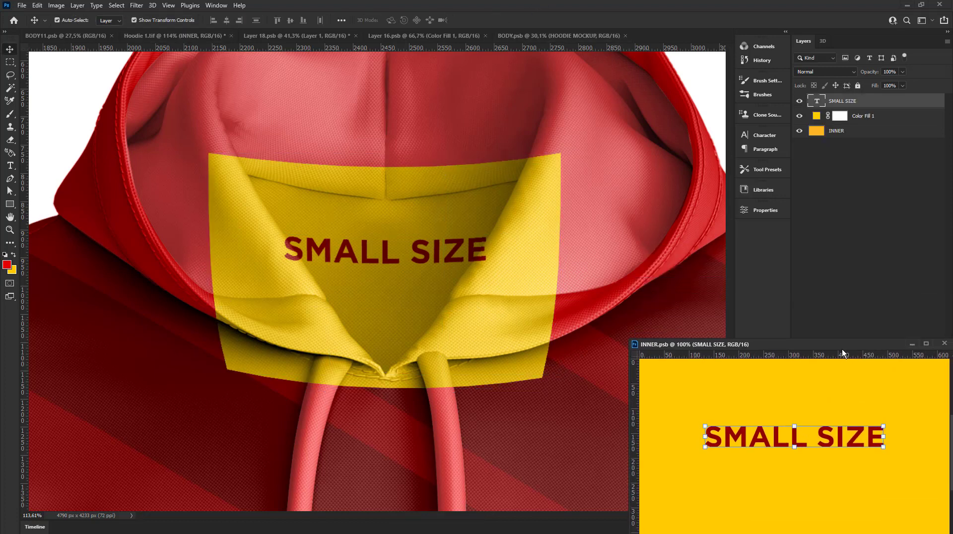
# Step: Dock INNER.psb as a tab and mask the INNER layer to the inner-hood triangle
pyautogui.click(810, 218)
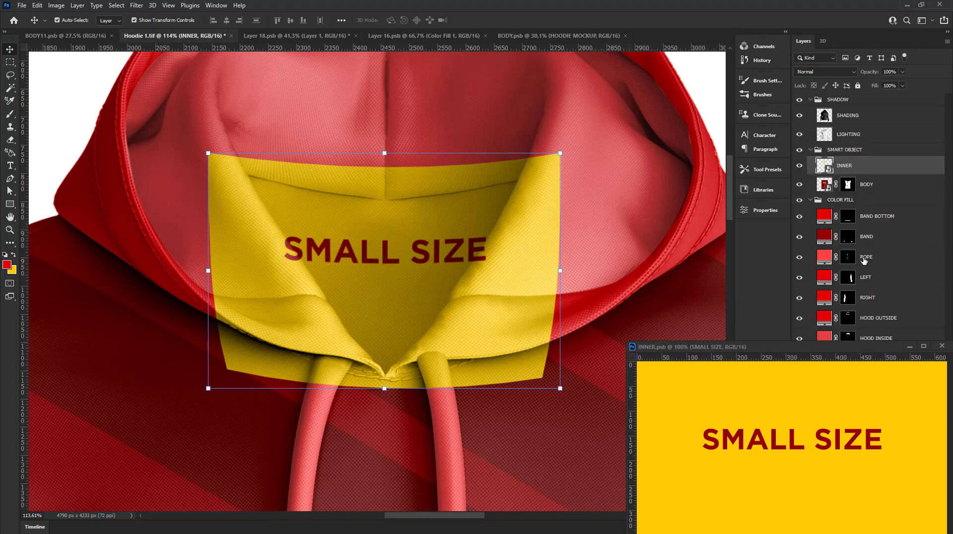
pyautogui.moveTo(880, 347); pyautogui.dragTo(612, 31)
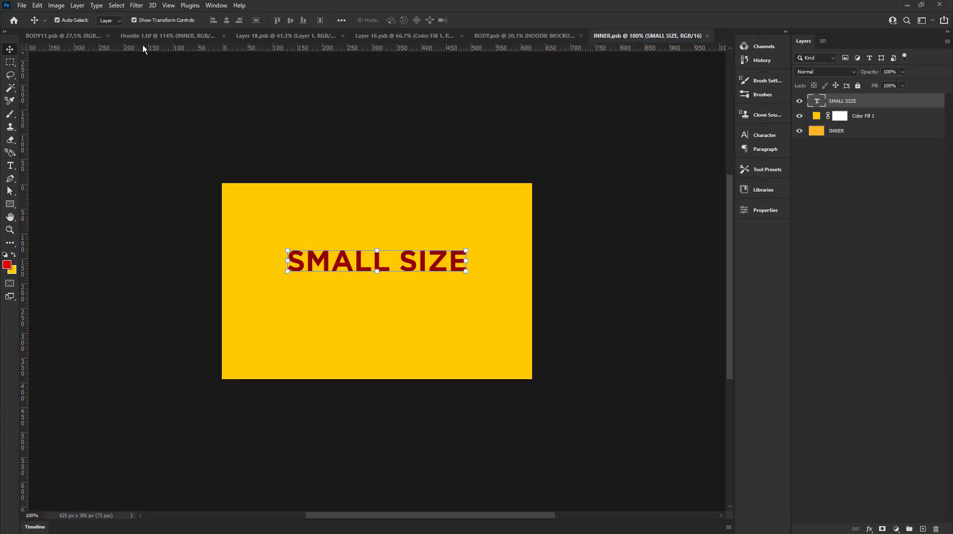
pyautogui.click(144, 36)
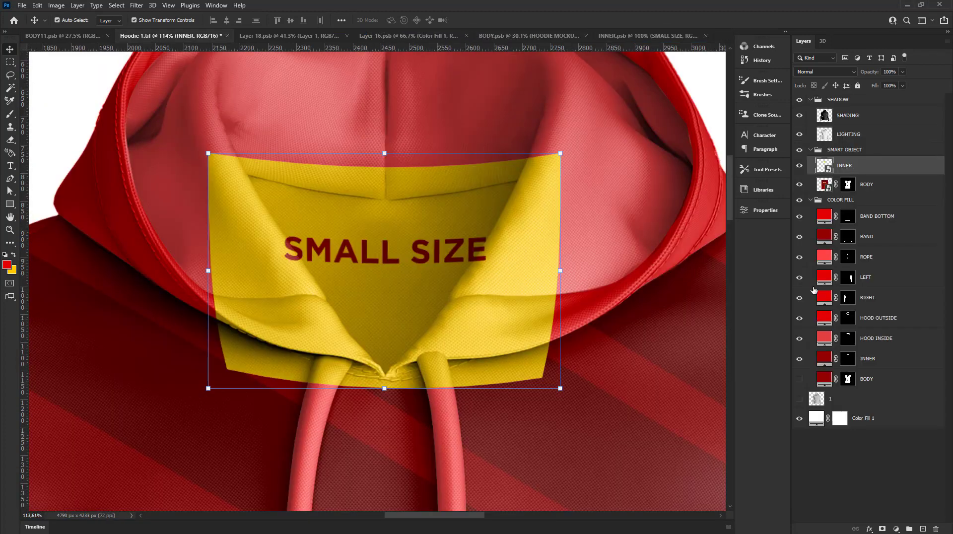
pyautogui.keyDown('ctrl'); pyautogui.click(852, 362); pyautogui.keyUp('ctrl')
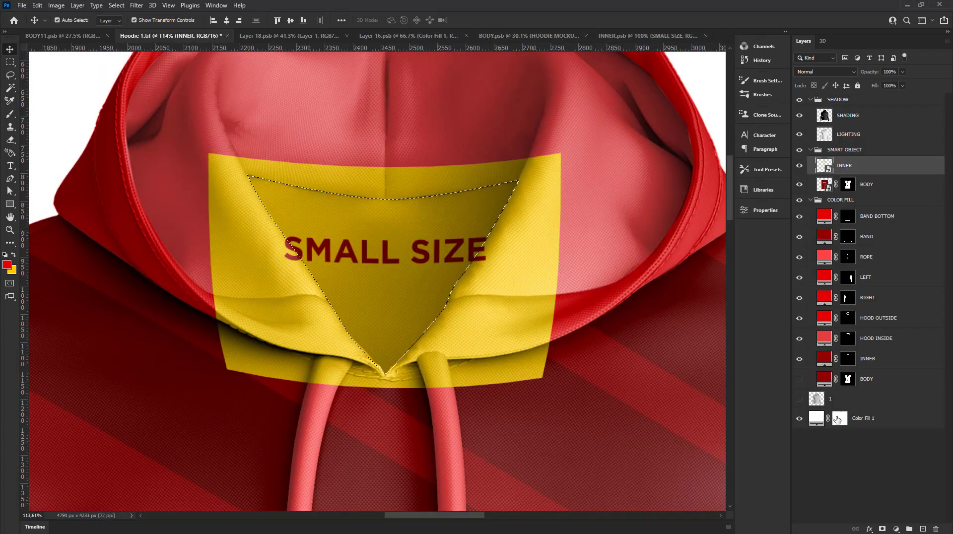
pyautogui.click(883, 529)
pyautogui.scroll(-5, 290, 301)
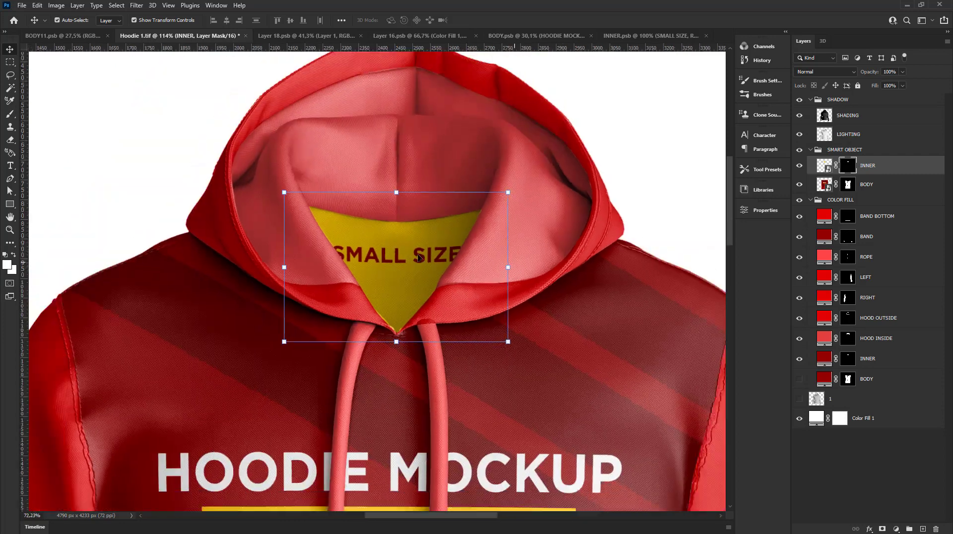
pyautogui.scroll(-3, 408, 187)
pyautogui.scroll(2, 409, 187)
pyautogui.click(648, 36)
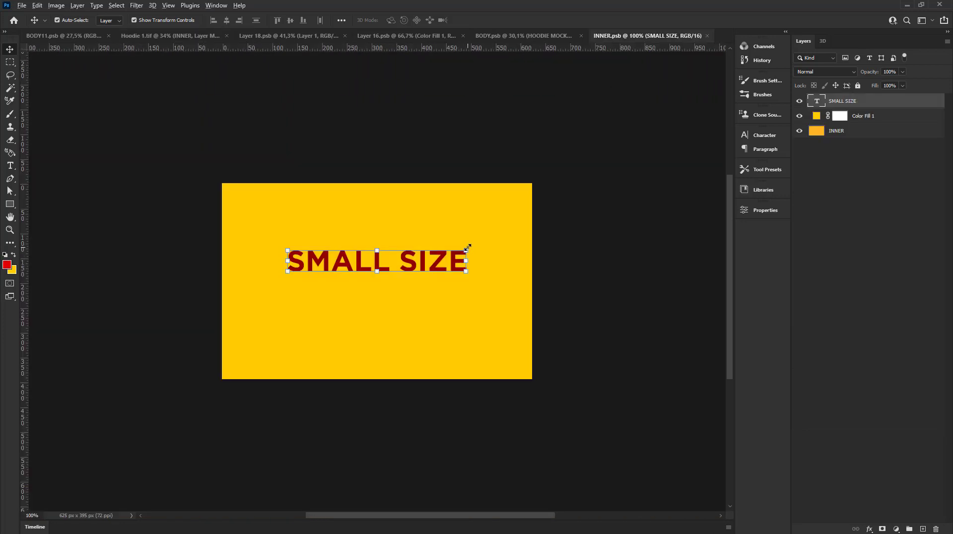
# Step: Scale the SMALL SIZE text to about 81% and save INNER.psb
pyautogui.moveTo(467, 247); pyautogui.dragTo(453, 248)
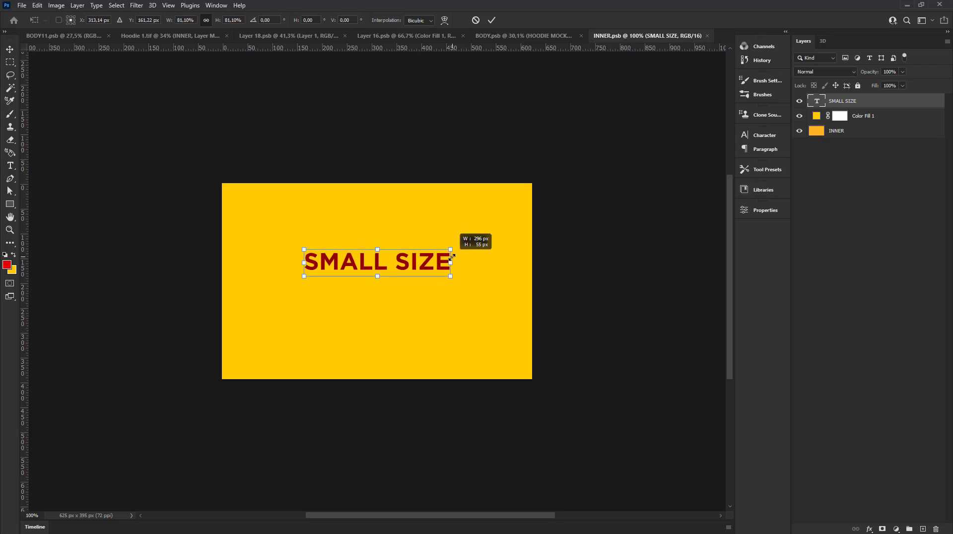
pyautogui.click(491, 20)
pyautogui.hotkey('ctrl', 's')
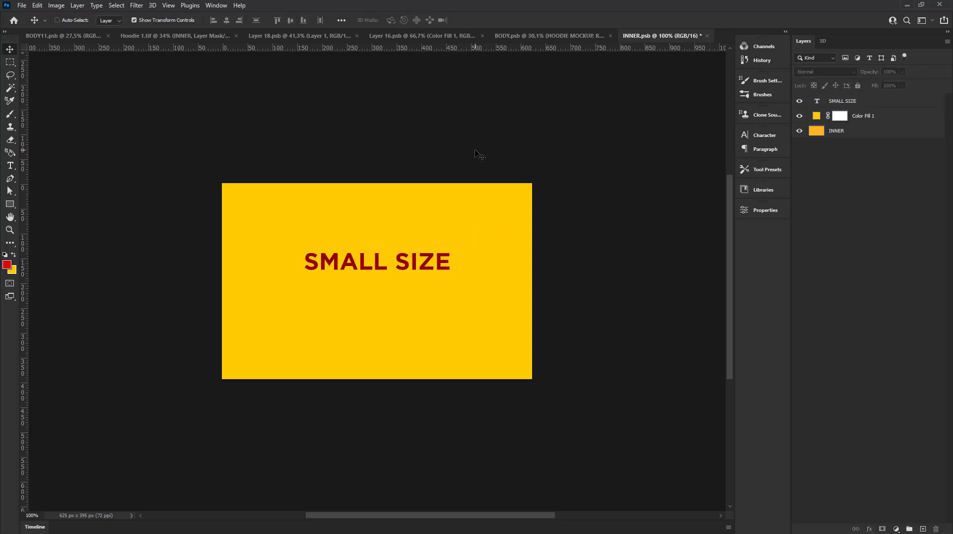
# Step: Inspect the smaller inner-hood label on the Hoodie 1.tif mockup
pyautogui.click(148, 35)
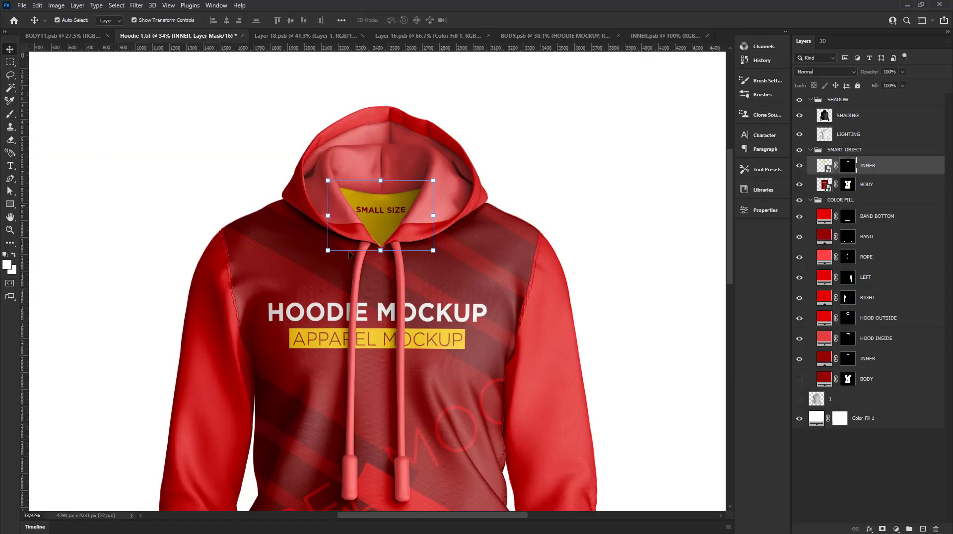
pyautogui.scroll(2, 393, 190)
pyautogui.scroll(2, 416, 188)
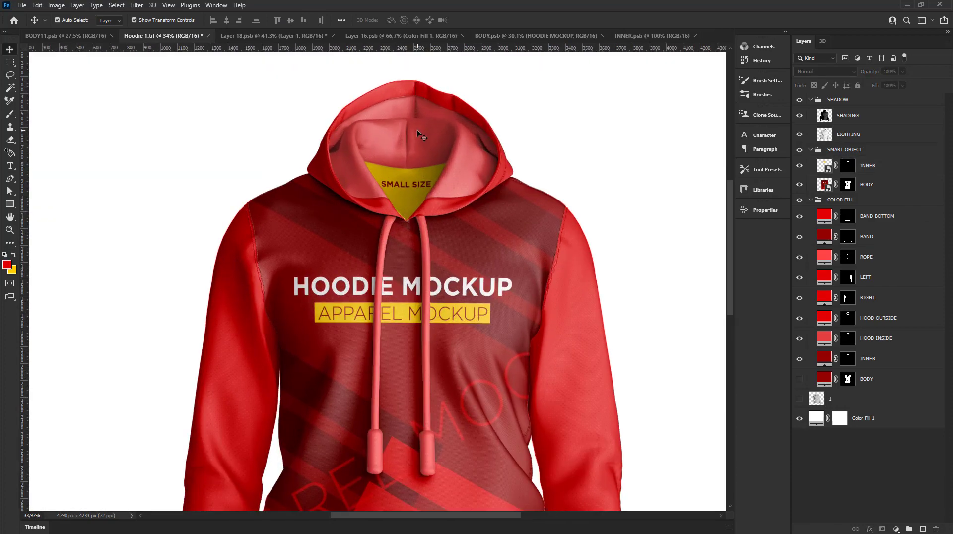
pyautogui.scroll(1, 445, 190)
pyautogui.scroll(1, 445, 190)
pyautogui.scroll(2, 449, 208)
pyautogui.scroll(-4, 427, 209)
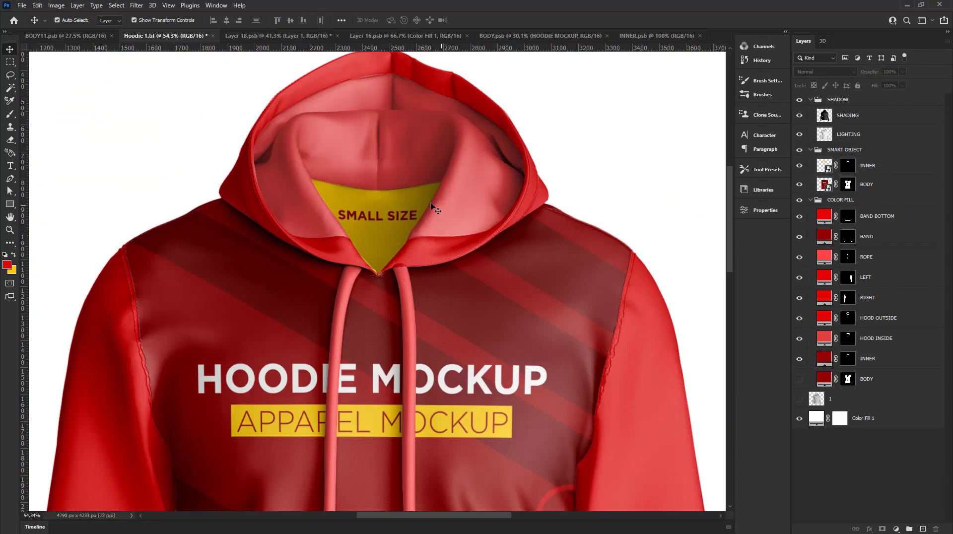
pyautogui.scroll(-2, 408, 214)
pyautogui.scroll(-2, 409, 214)
pyautogui.scroll(1, 408, 214)
pyautogui.scroll(3, 409, 215)
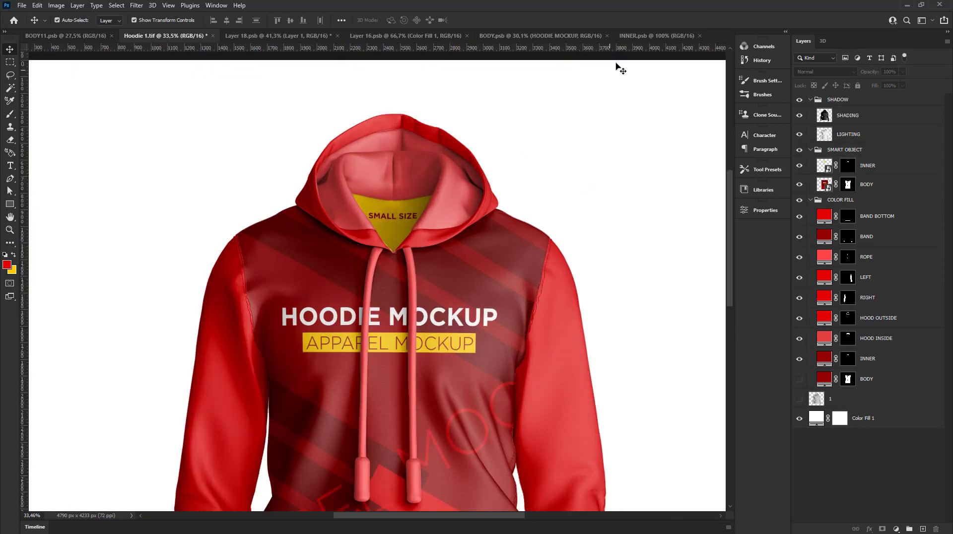
# Step: Fill the INNER label's Color Fill 1 with dark red 690000 sampled from the BODY artwork
pyautogui.click(542, 36)
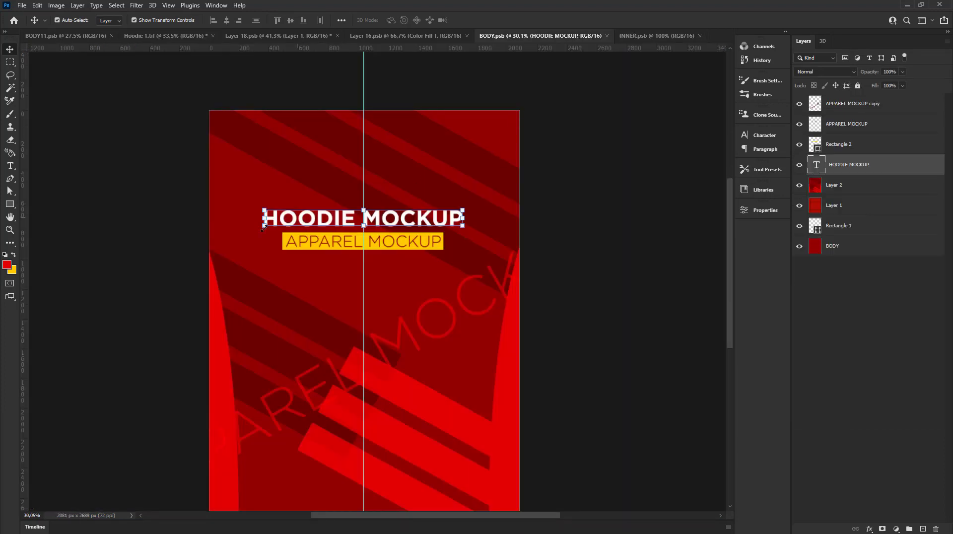
pyautogui.click(9, 270)
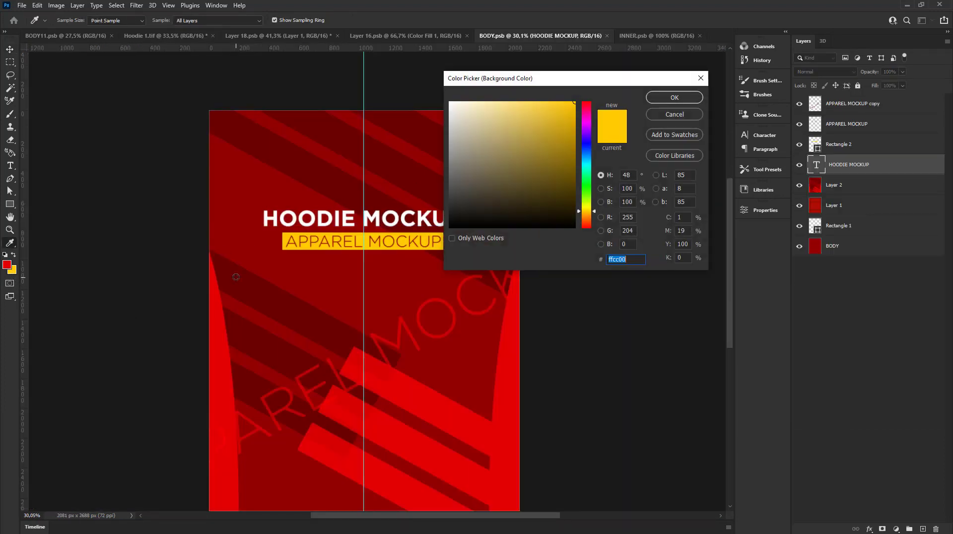
pyautogui.click(432, 164)
pyautogui.click(668, 98)
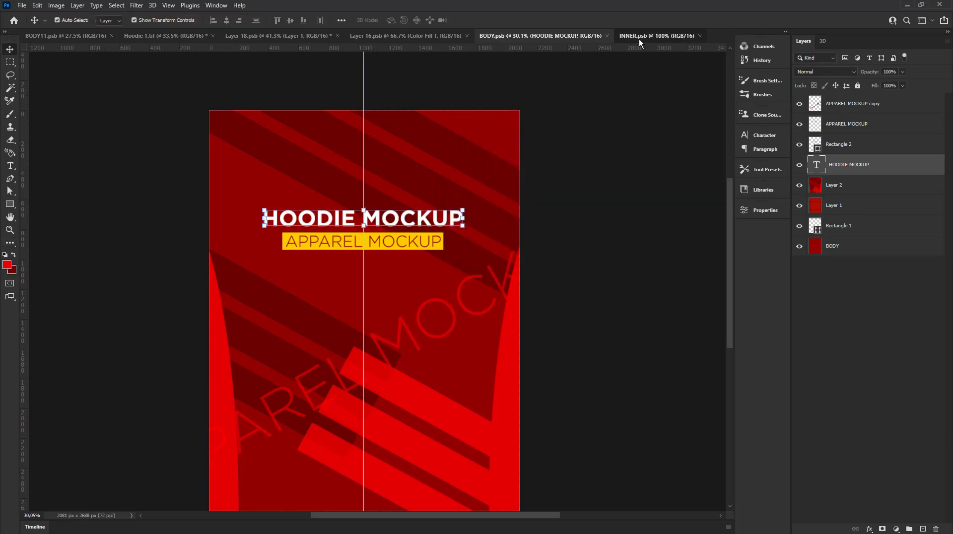
pyautogui.click(640, 36)
pyautogui.doubleClick(816, 115)
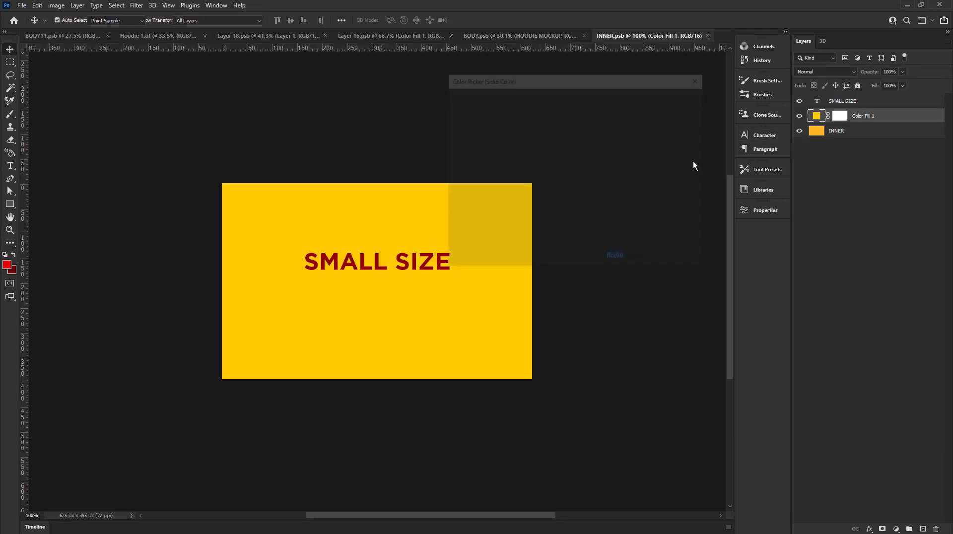
pyautogui.click(12, 270)
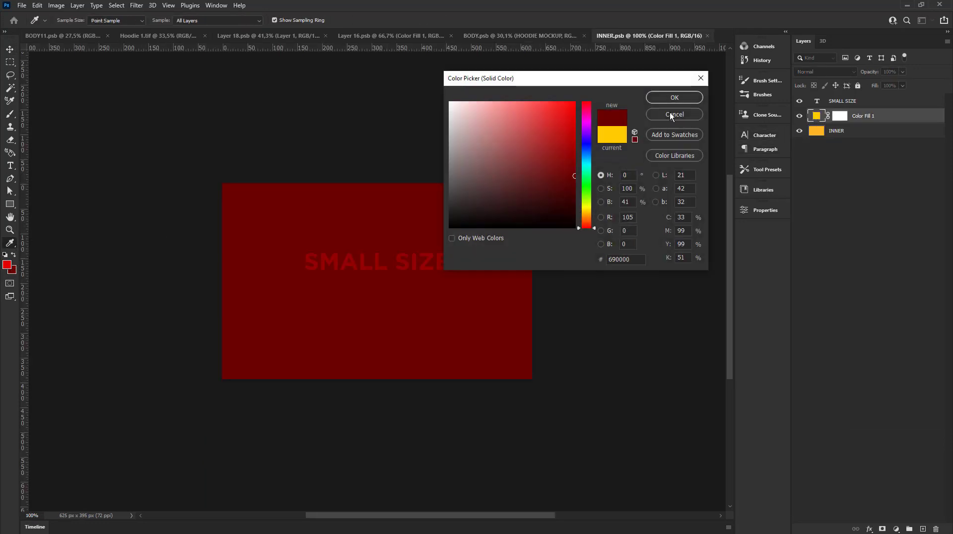
pyautogui.press('Return')
# Step: Colour the SMALL SIZE text bright red e10000 and save the label
pyautogui.press('v')
pyautogui.click(397, 261)
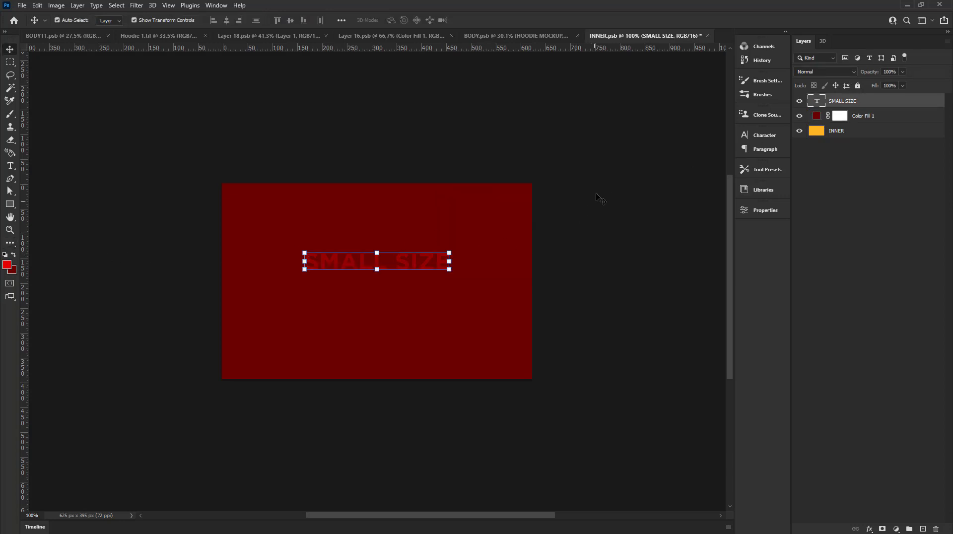
pyautogui.click(768, 210)
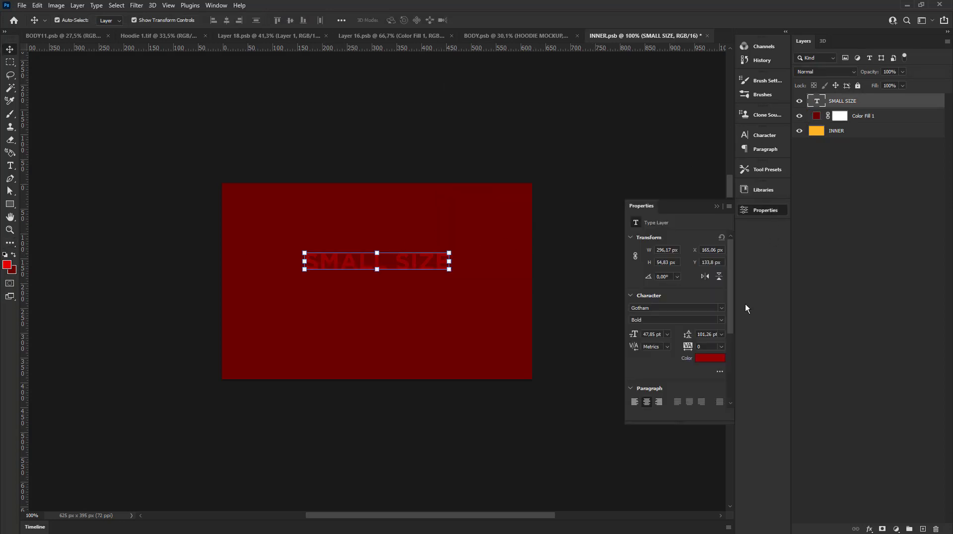
pyautogui.click(712, 360)
pyautogui.click(7, 265)
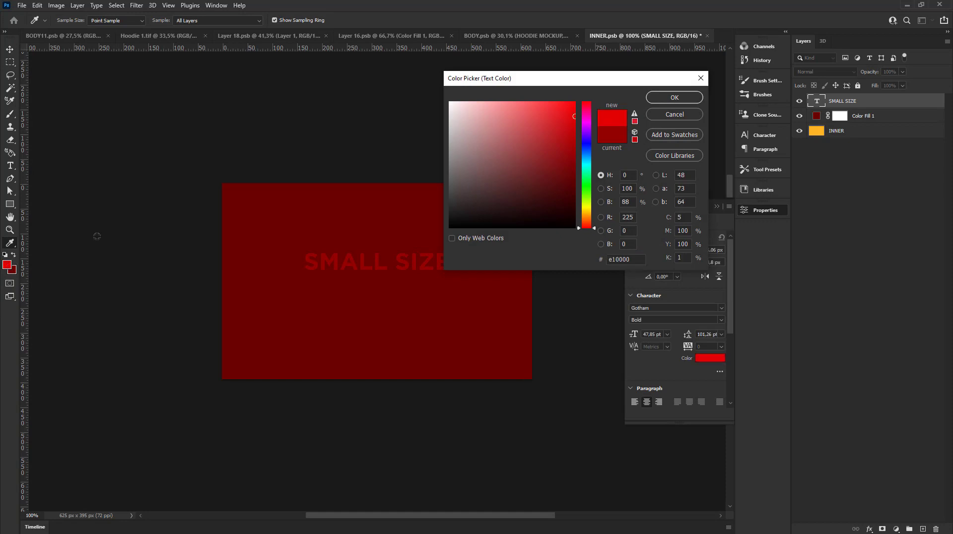
pyautogui.click(676, 97)
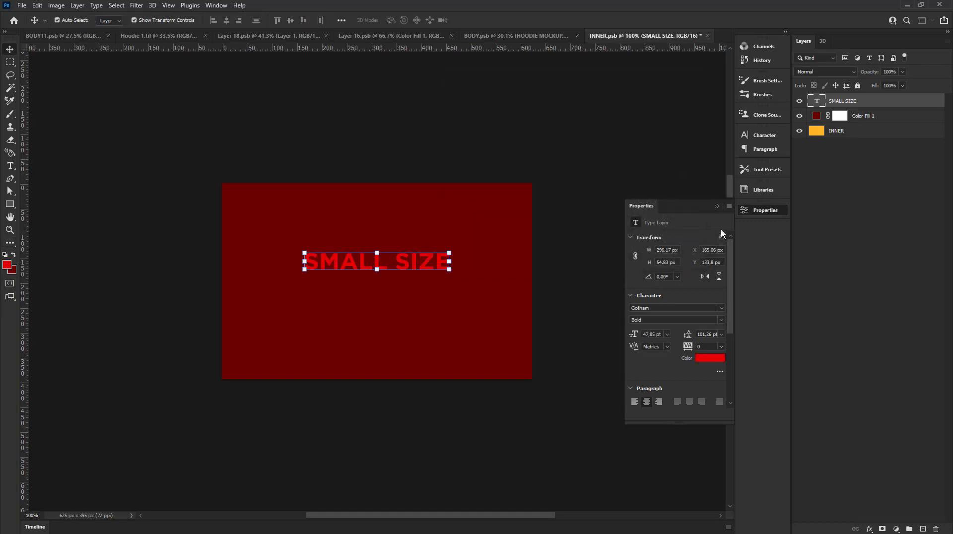
pyautogui.click(718, 205)
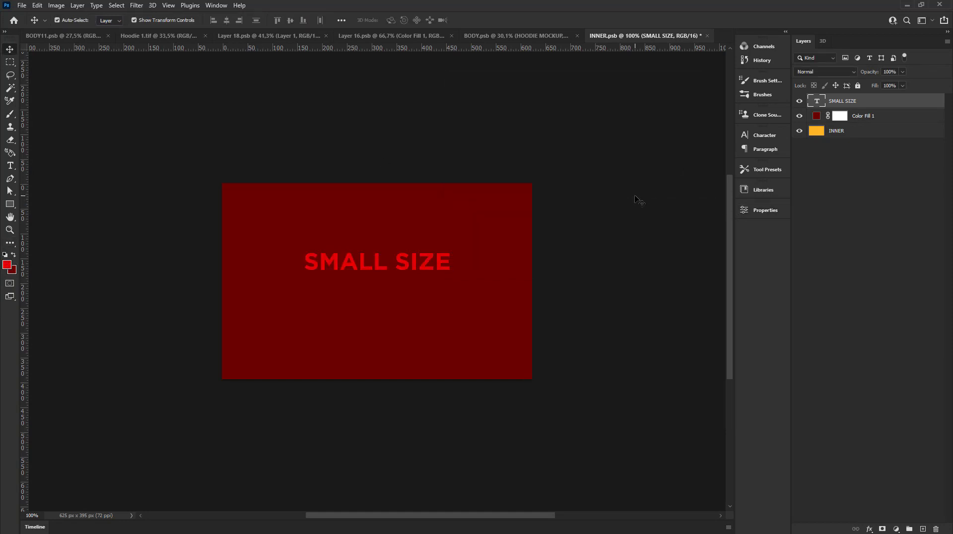
pyautogui.click(639, 201)
pyautogui.hotkey('ctrl', 's')
# Step: Check the label on the mockup, then sample yellow ffcc00 from BODY as background colour
pyautogui.click(158, 39)
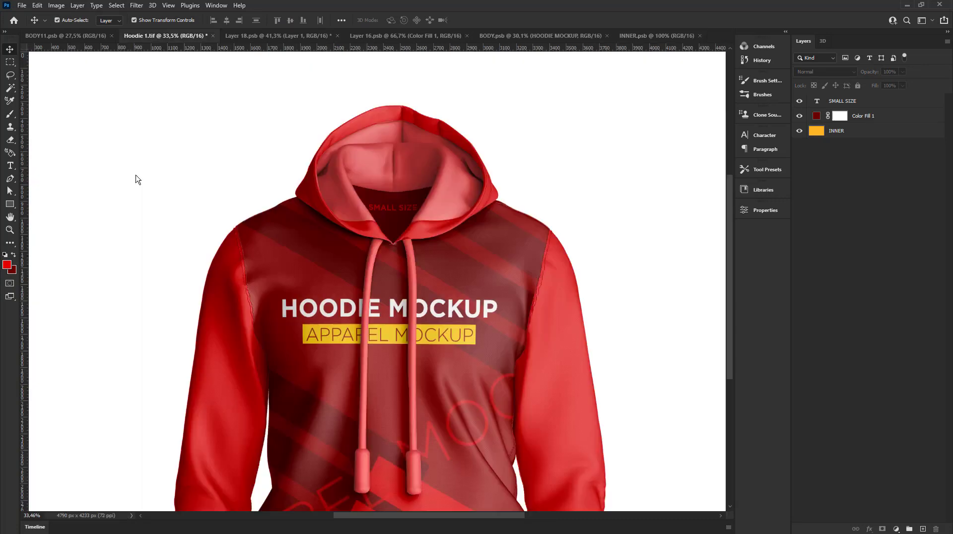
pyautogui.click(627, 36)
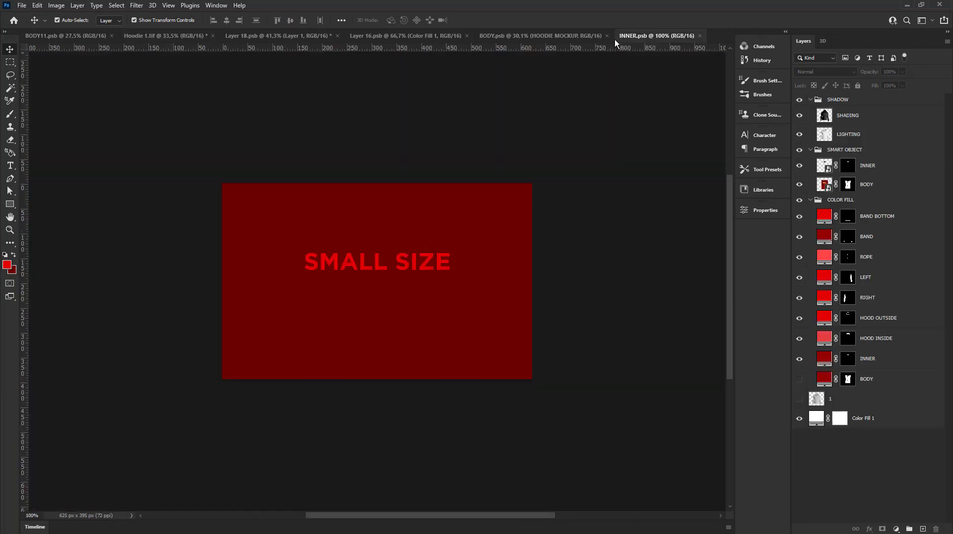
pyautogui.click(498, 37)
pyautogui.click(10, 270)
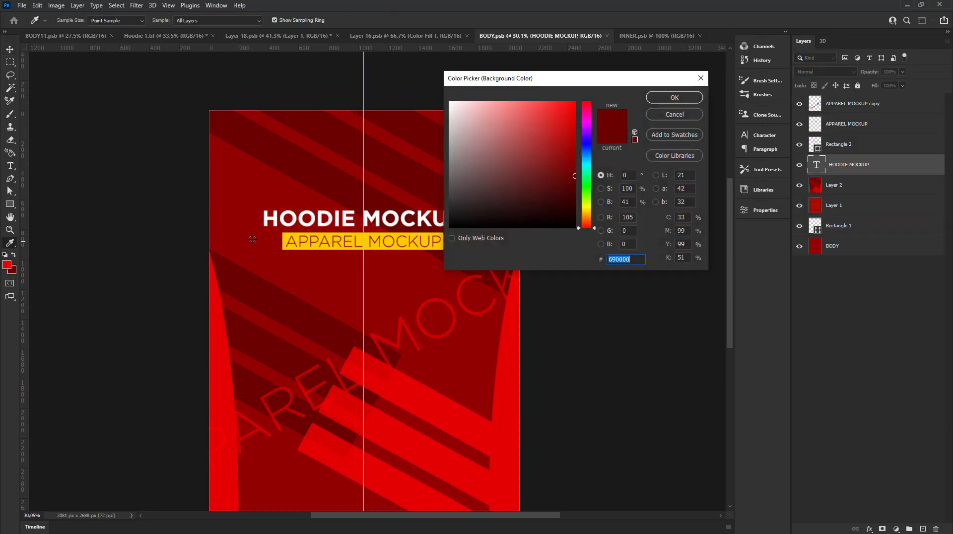
pyautogui.click(281, 242)
pyautogui.click(654, 98)
pyautogui.press('v')
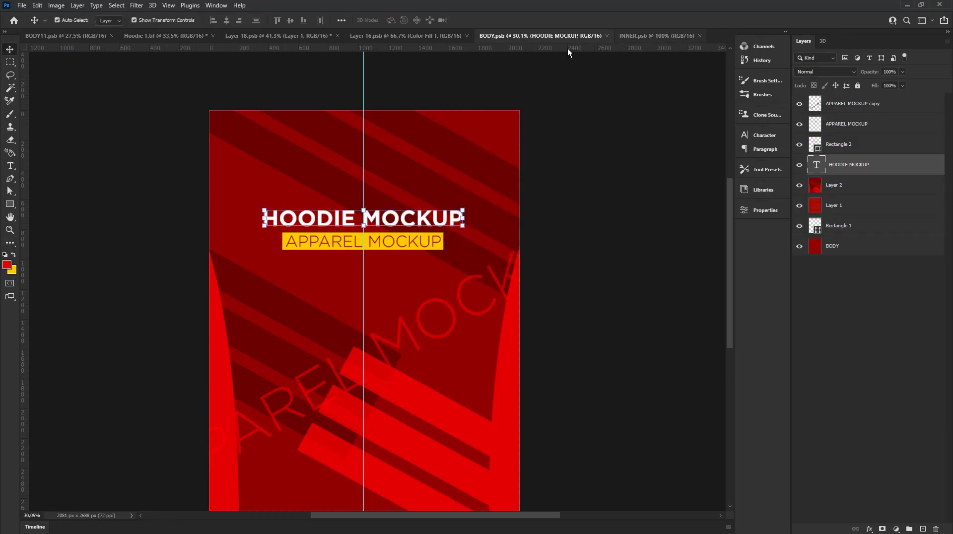
# Step: Recolour the SMALL SIZE text yellow ffcc00 and save INNER.psb
pyautogui.click(641, 35)
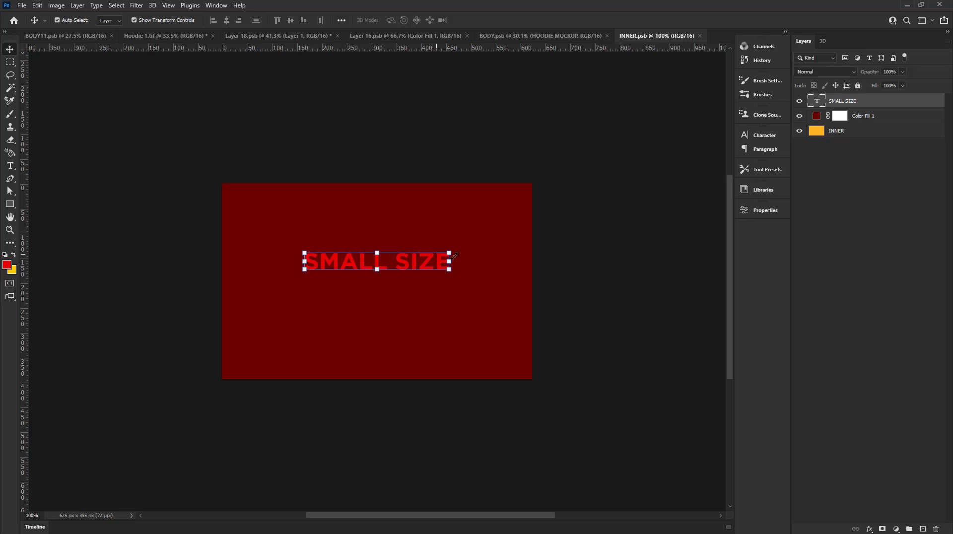
pyautogui.click(766, 211)
pyautogui.click(714, 358)
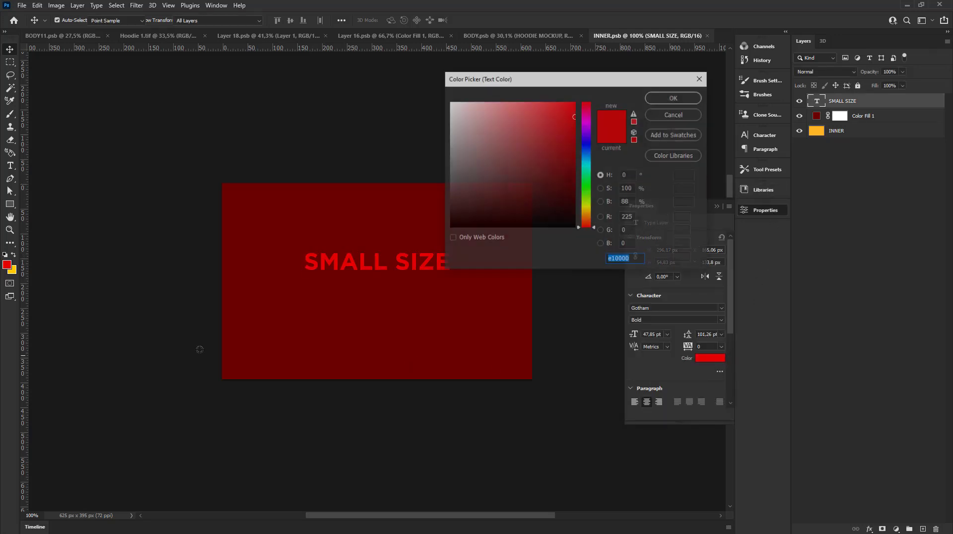
pyautogui.click(12, 269)
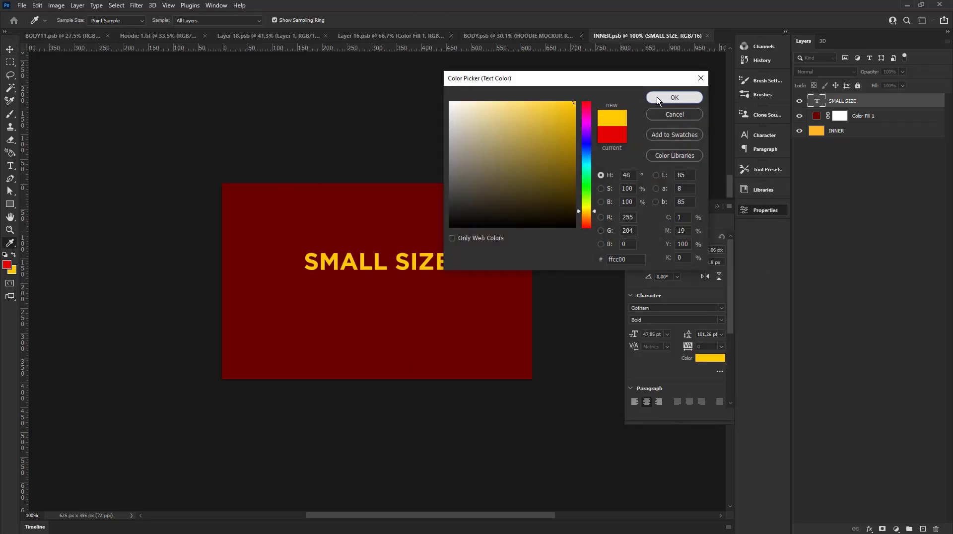
pyautogui.click(674, 97)
pyautogui.click(718, 205)
pyautogui.click(22, 5)
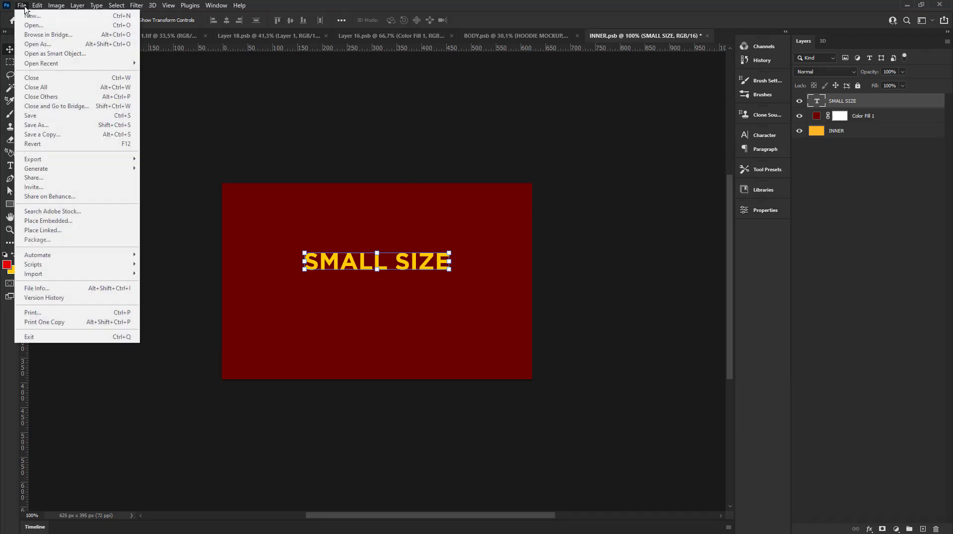
pyautogui.click(40, 118)
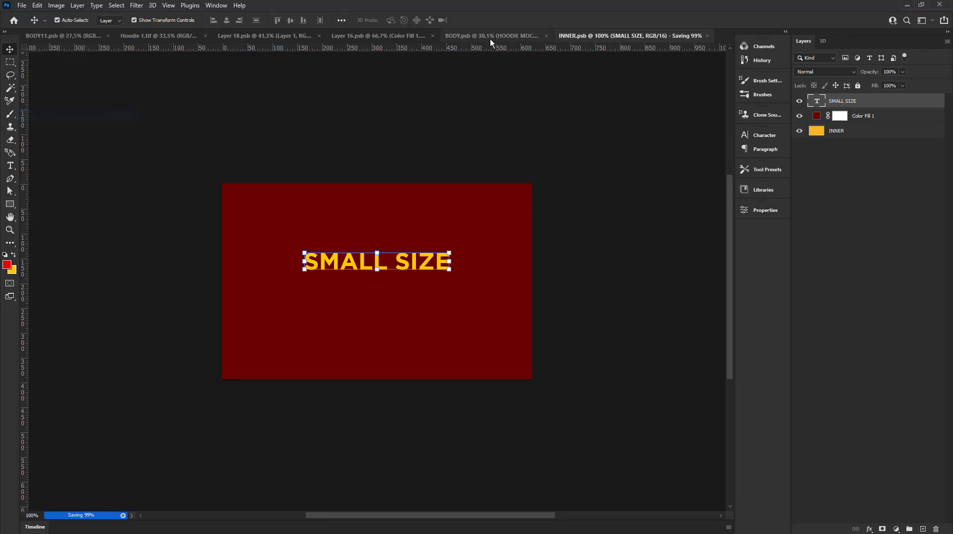
pyautogui.click(178, 39)
# Step: Add a new layer named LEFT above the INNER smart object in Hoodie 1.tif
pyautogui.scroll(-5, 421, 191)
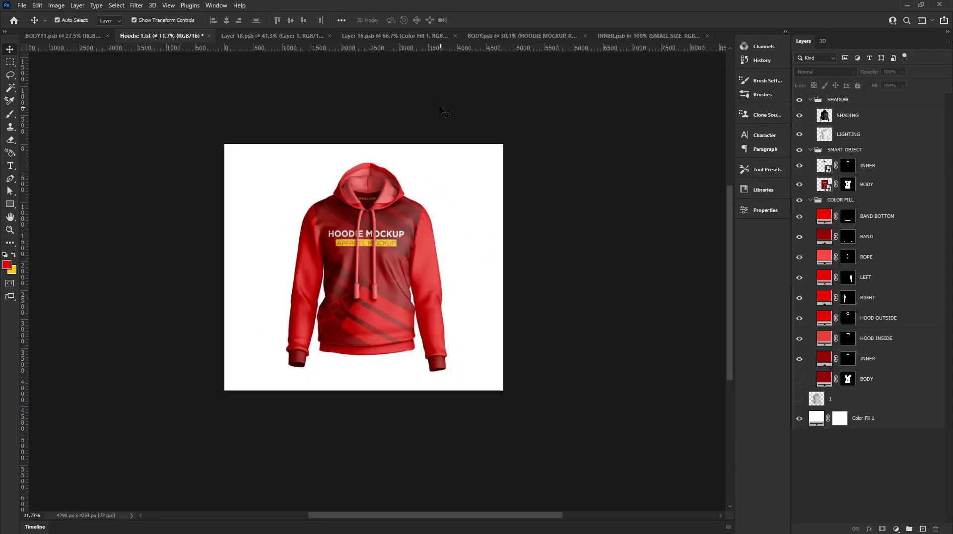
pyautogui.scroll(2, 376, 267)
pyautogui.scroll(1, 376, 268)
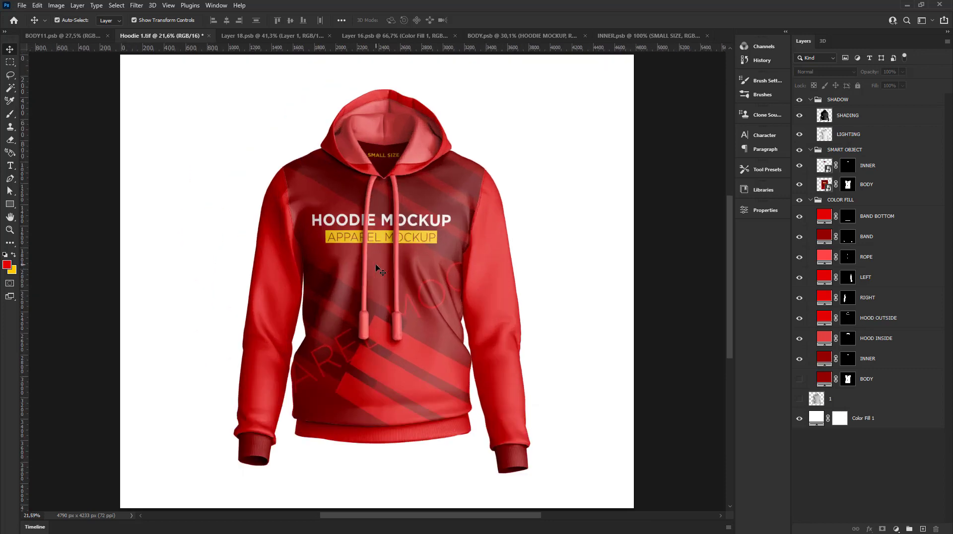
pyautogui.scroll(1, 448, 253)
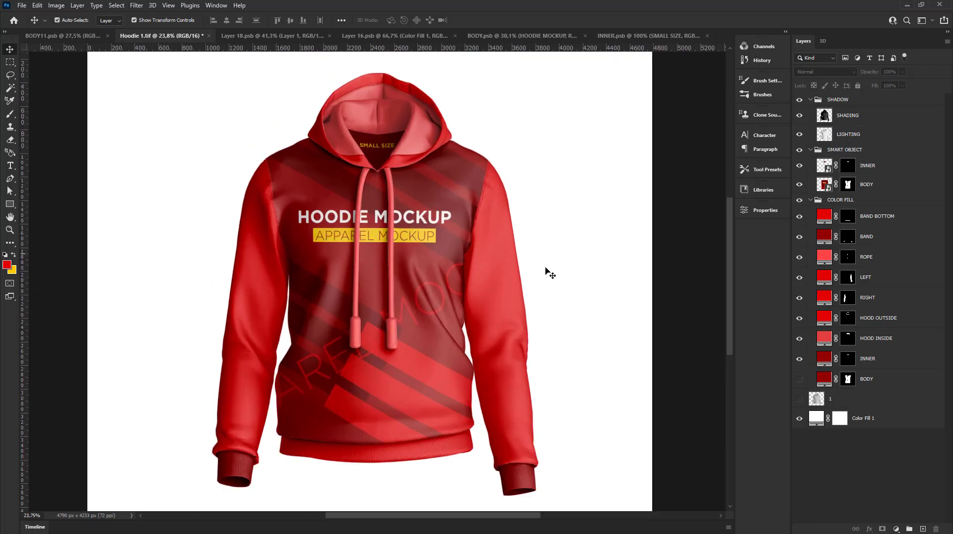
pyautogui.click(883, 167)
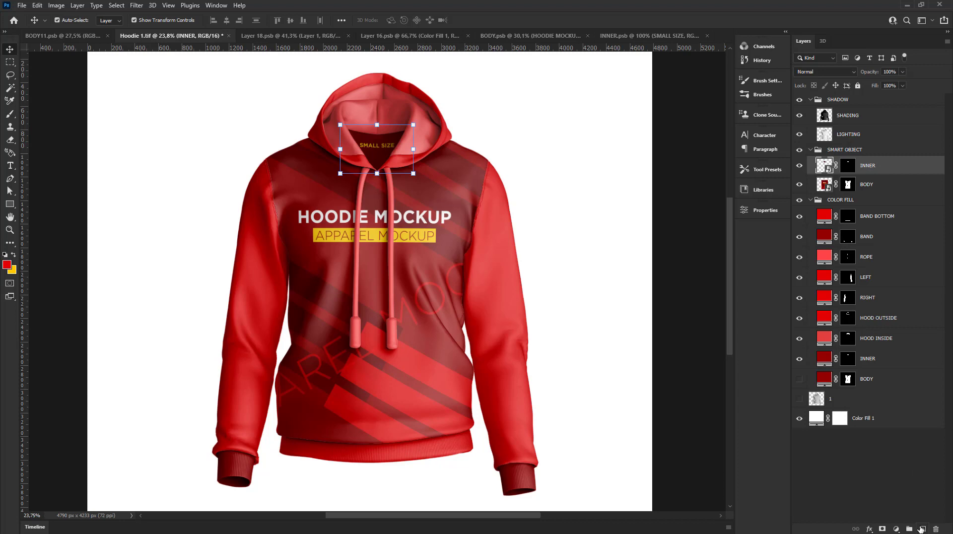
pyautogui.click(922, 529)
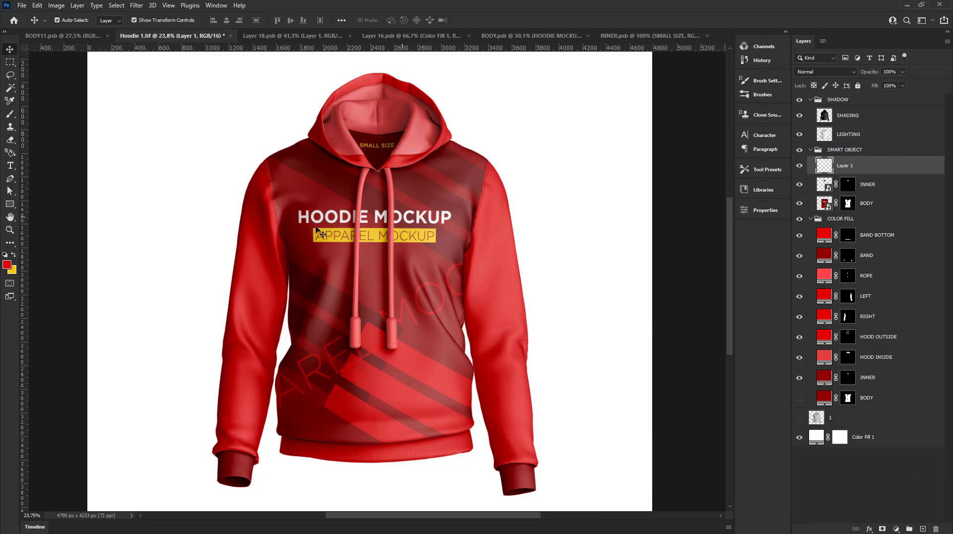
pyautogui.doubleClick(844, 167)
pyautogui.write('LEFT')
pyautogui.press('Return')
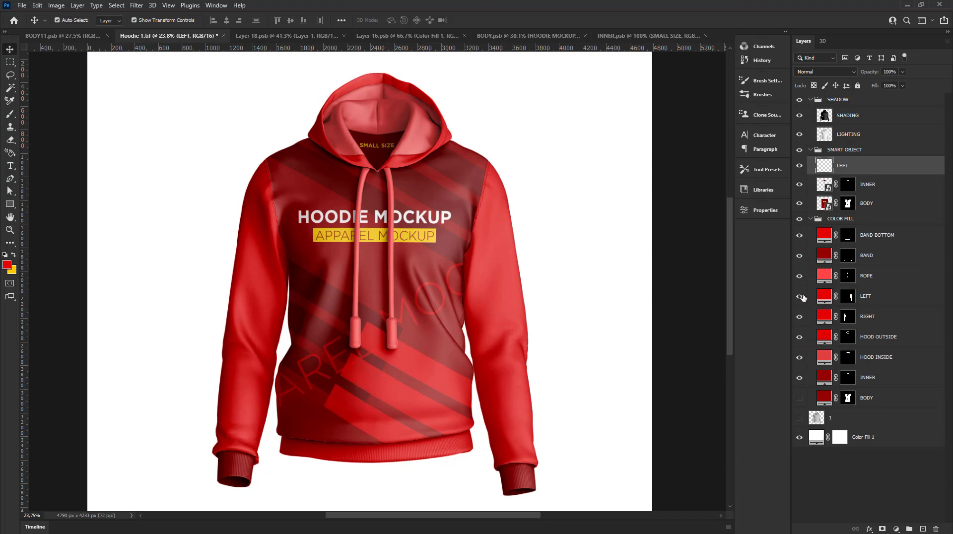
# Step: Hide the LEFT colour fill and fill a red rectangle over the right-hand sleeve
pyautogui.click(801, 296)
pyautogui.press('m')
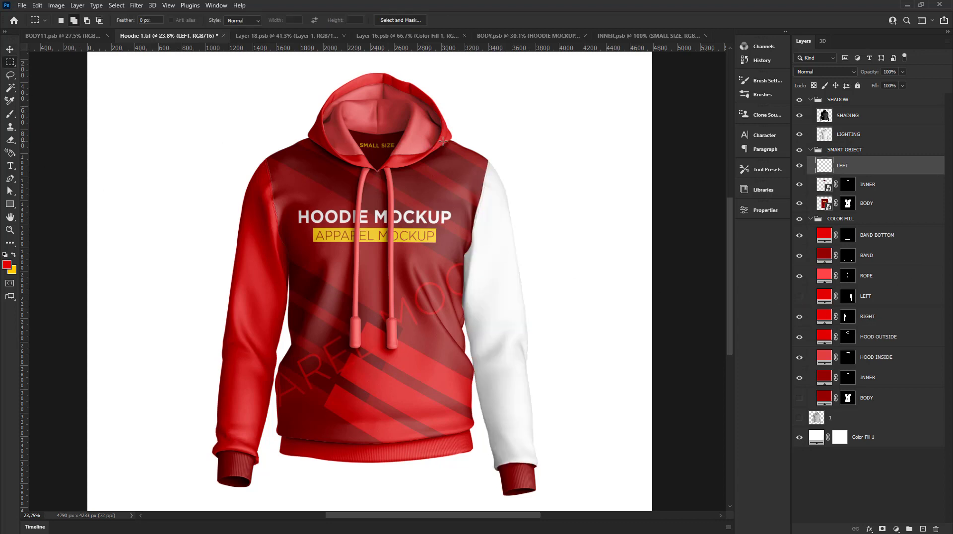
pyautogui.moveTo(450, 143); pyautogui.dragTo(563, 475)
pyautogui.press('x')
pyautogui.hotkey('ctrl', 'BackSpace')
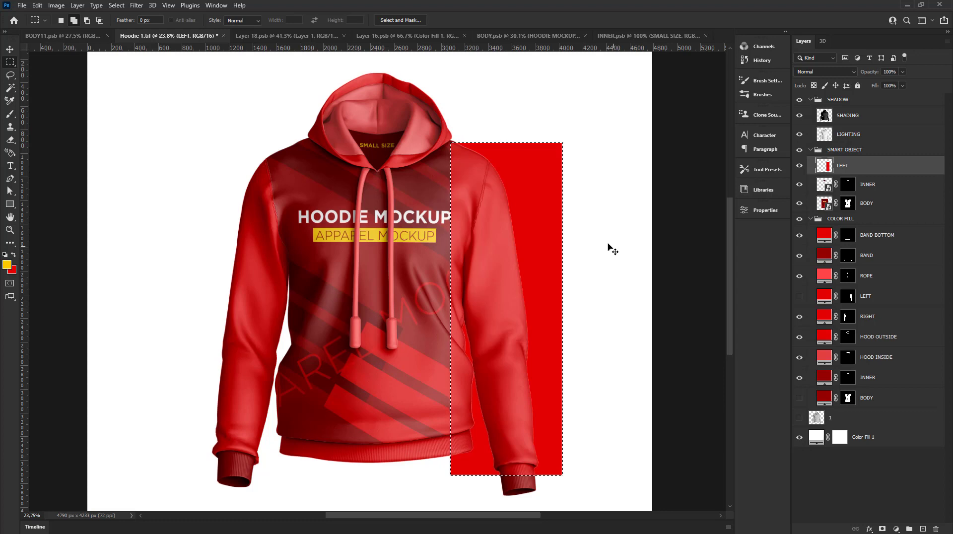
pyautogui.hotkey('ctrl', 'd')
pyautogui.click(10, 50)
pyautogui.scroll(-2, 556, 168)
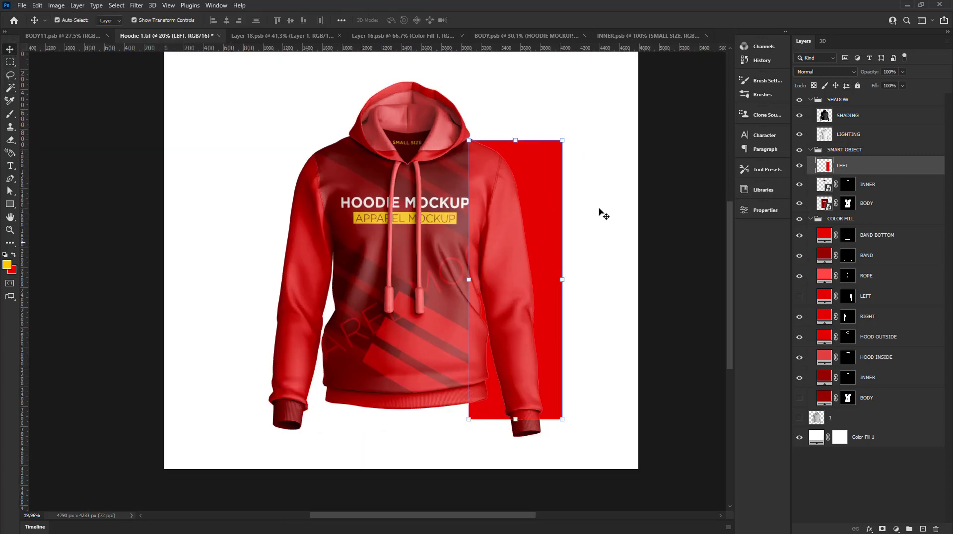
# Step: Duplicate the LEFT layer and move the copy's red block over the left-hand sleeve
pyautogui.rightClick(838, 168)
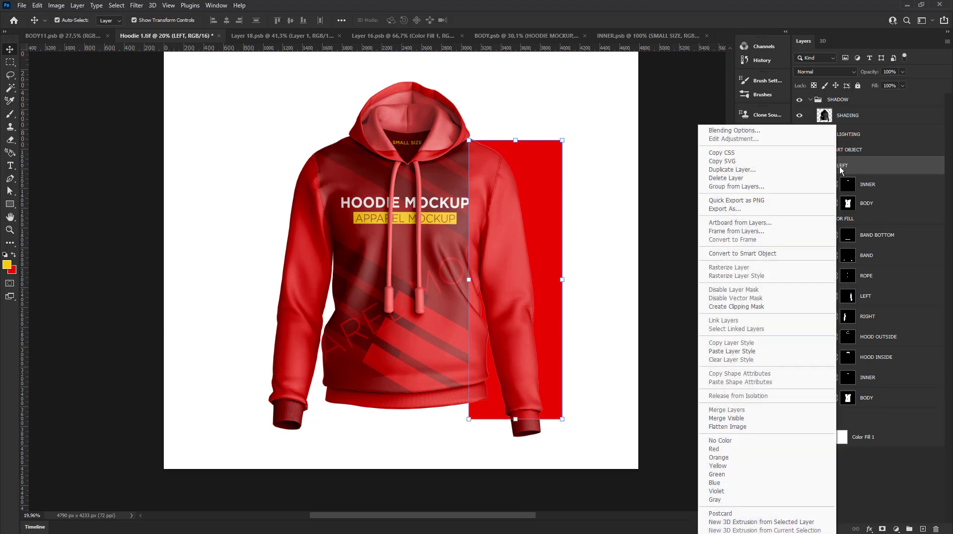
pyautogui.click(741, 170)
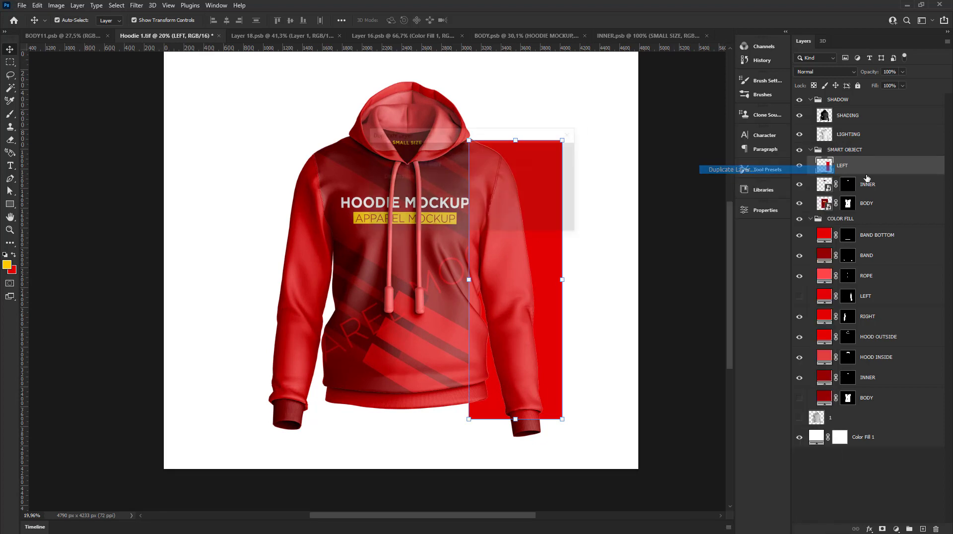
pyautogui.click(555, 154)
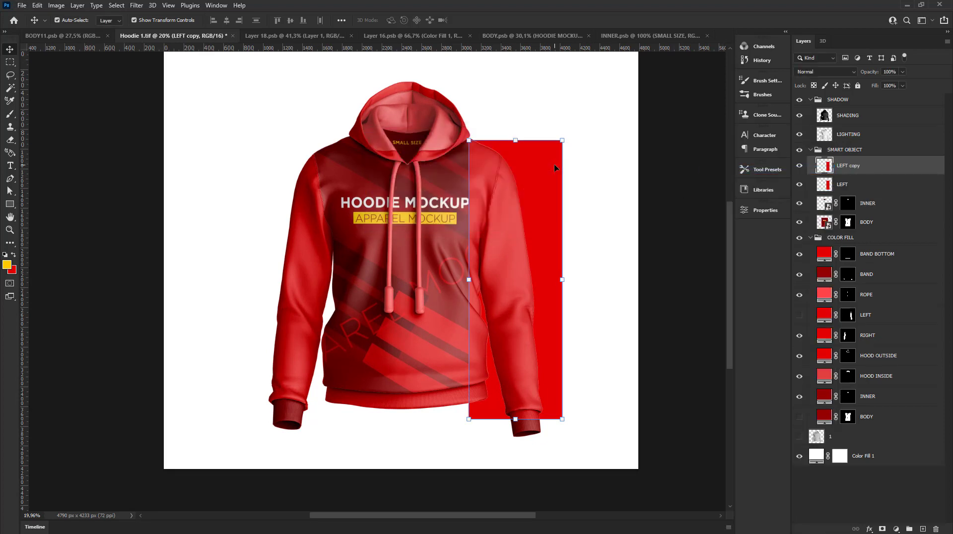
pyautogui.hotkey('ctrl', 't')
pyautogui.moveTo(554, 164); pyautogui.dragTo(336, 171)
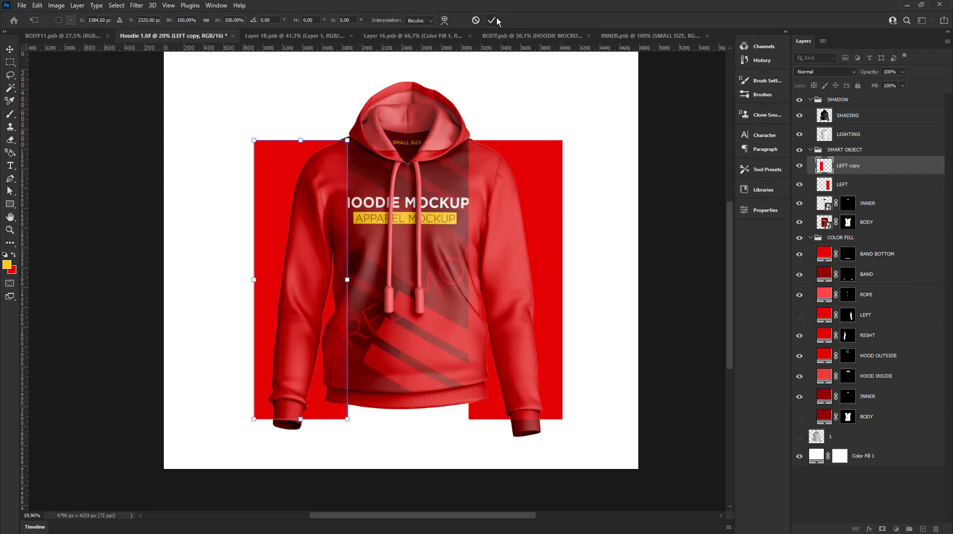
pyautogui.click(498, 20)
pyautogui.click(800, 335)
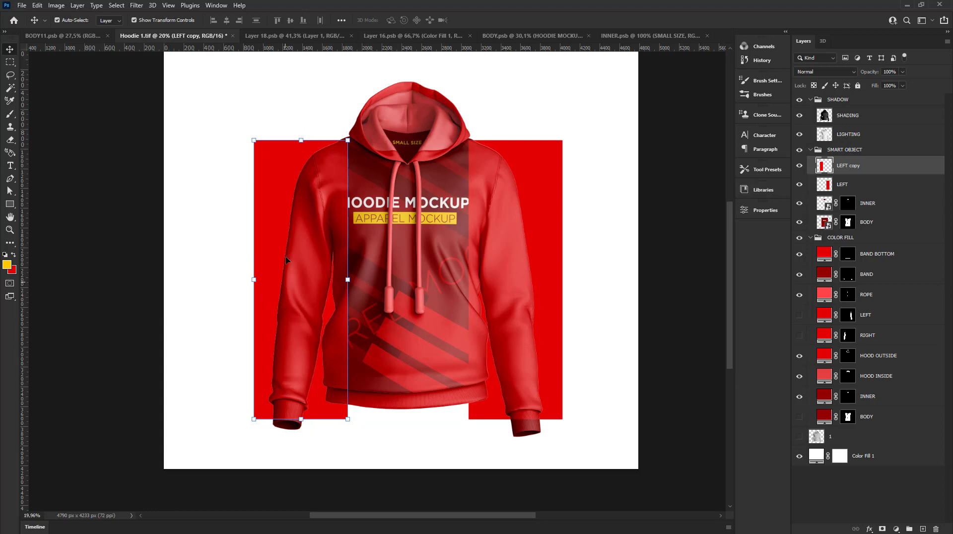
# Step: Rename the copy RIGHT and shorten both sleeve blocks slightly from the top
pyautogui.doubleClick(852, 166)
pyautogui.write('RIGHT')
pyautogui.press('Return')
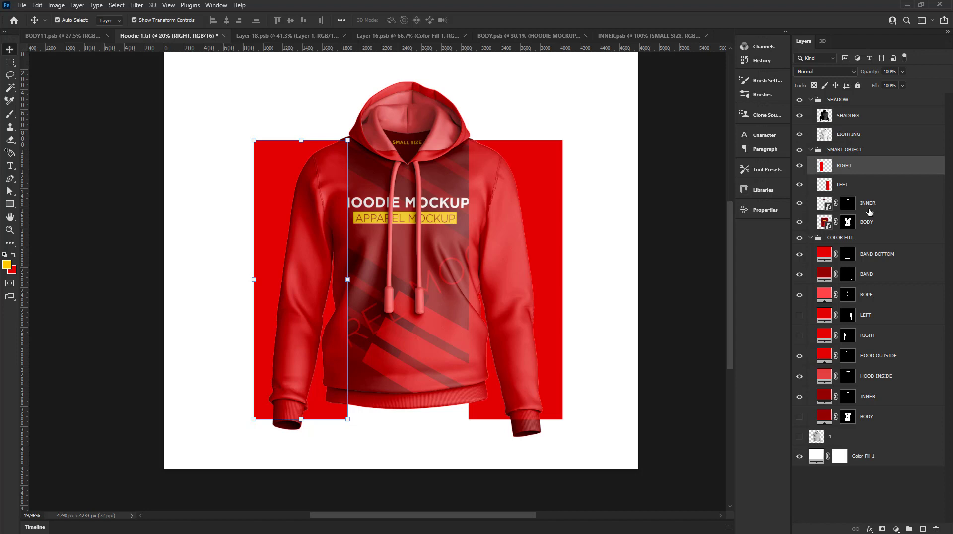
pyautogui.moveTo(371, 103); pyautogui.dragTo(340, 267)
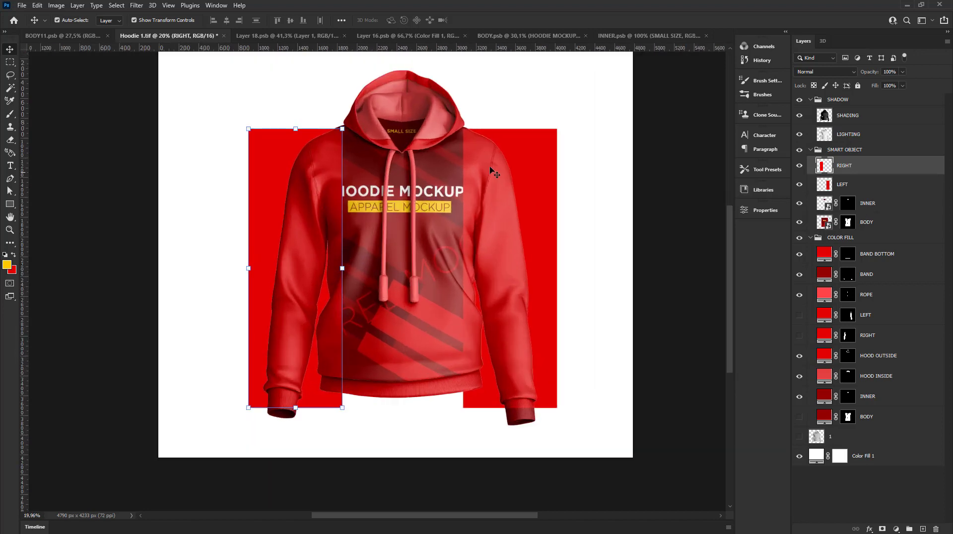
pyautogui.keyDown('shift'); pyautogui.click(553, 158); pyautogui.keyUp('shift')
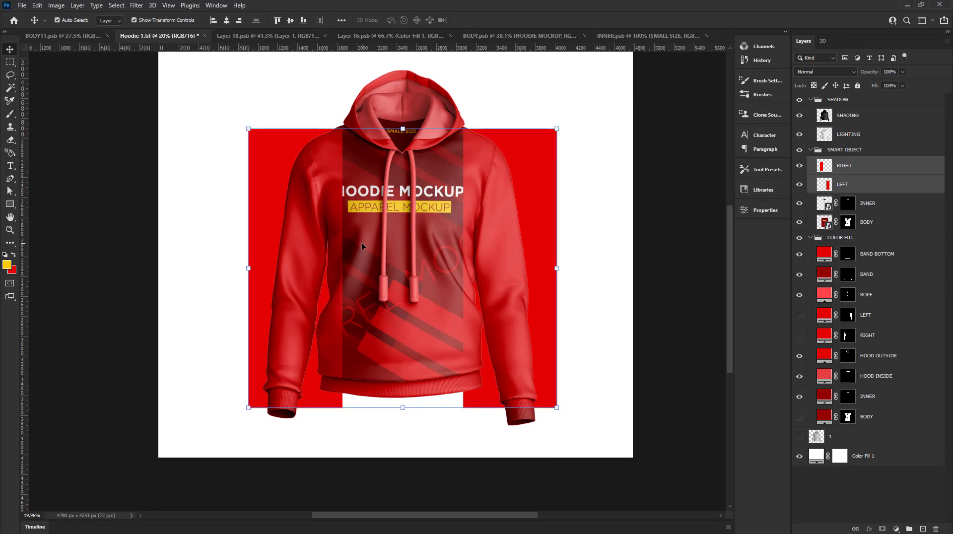
pyautogui.moveTo(401, 129); pyautogui.dragTo(402, 135)
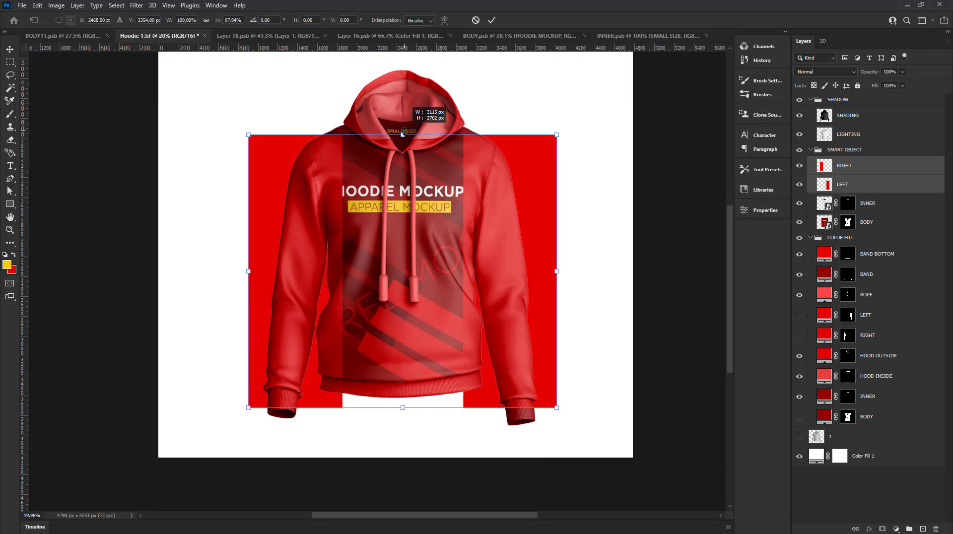
pyautogui.click(492, 20)
# Step: Convert RIGHT into a smart object and open its contents
pyautogui.scroll(-3, 461, 167)
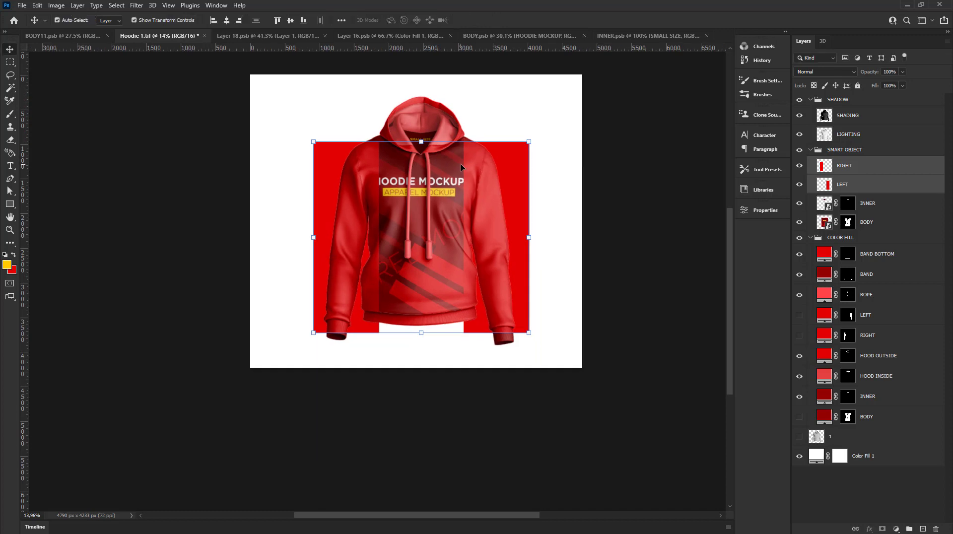
pyautogui.scroll(2, 460, 167)
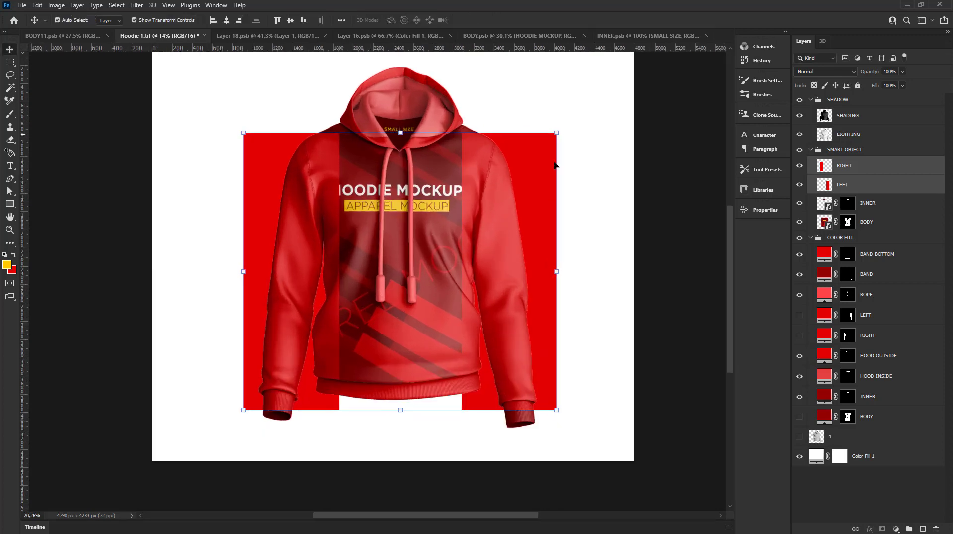
pyautogui.click(397, 207)
pyautogui.scroll(1, 412, 110)
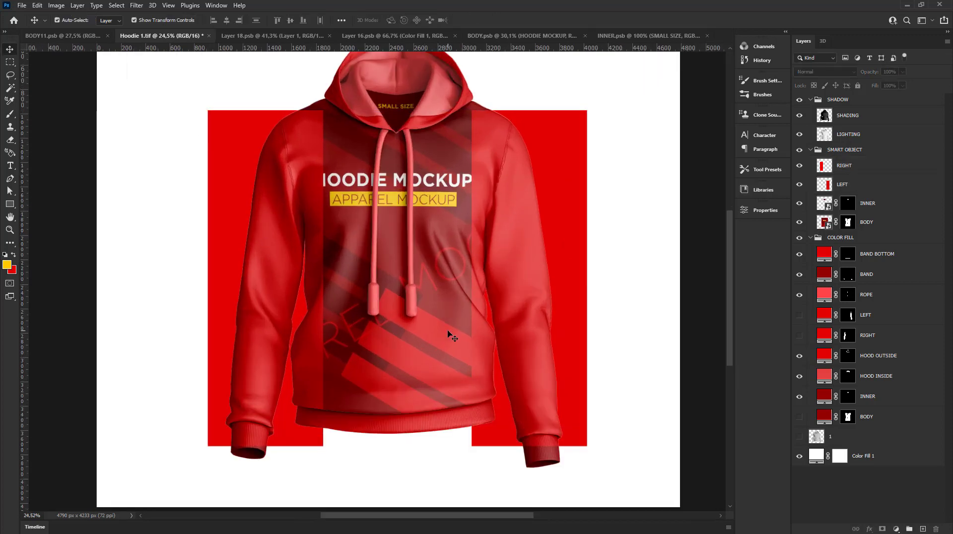
pyautogui.click(861, 169)
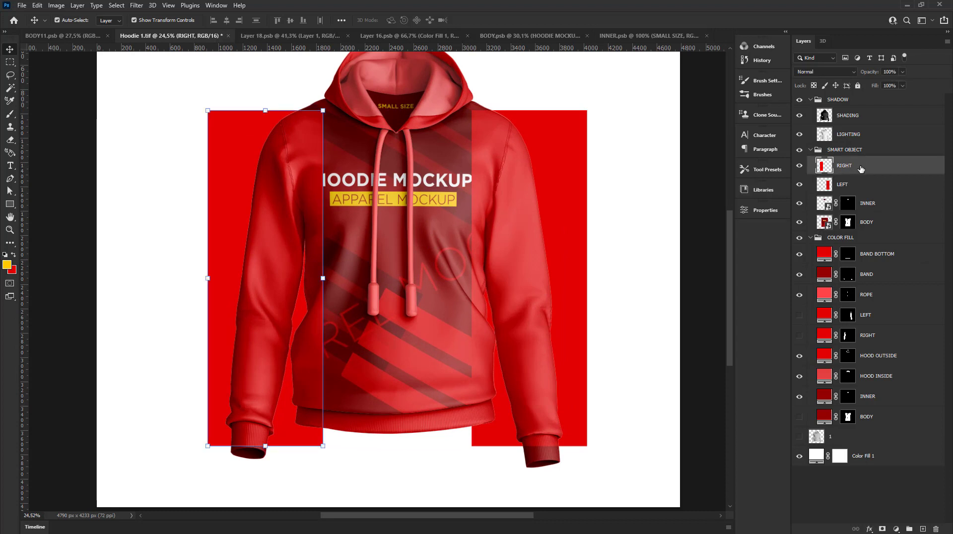
pyautogui.rightClick(863, 168)
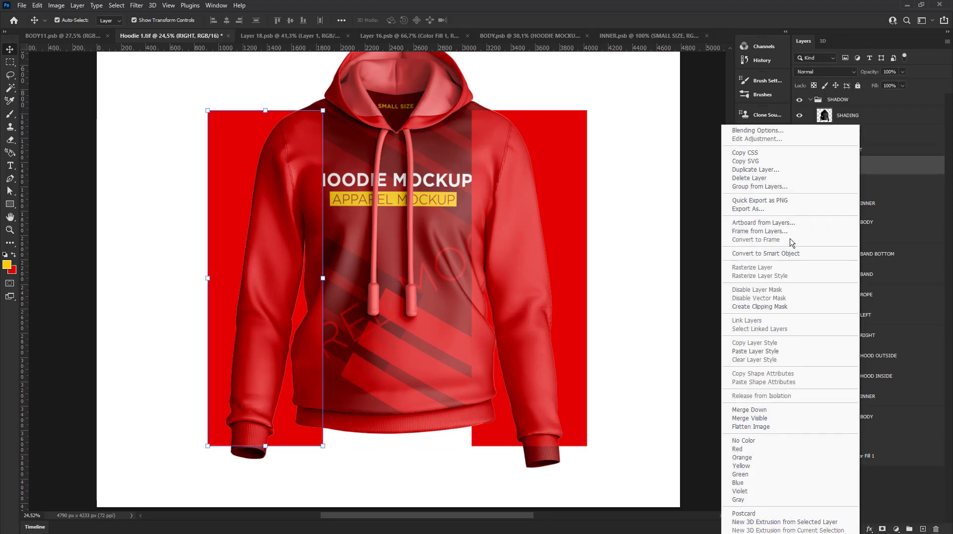
pyautogui.click(784, 254)
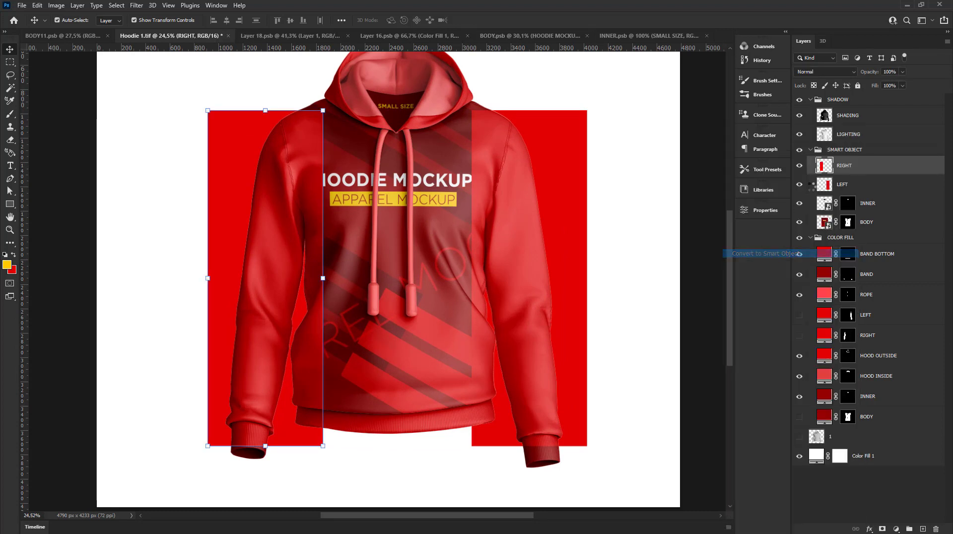
pyautogui.doubleClick(826, 167)
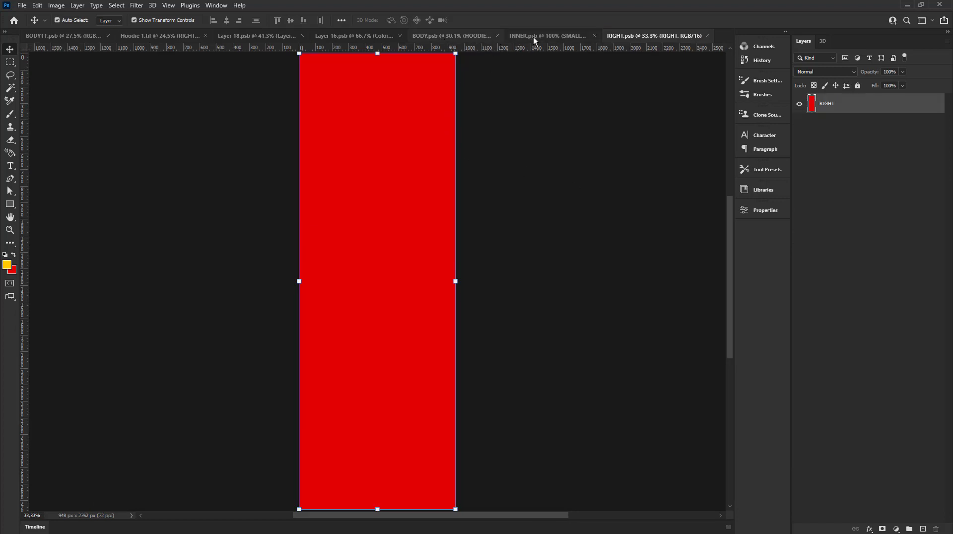
# Step: Close INNER and BODY, merge Layer 16's stripes into one layer and copy it into RIGHT.psb
pyautogui.click(594, 36)
pyautogui.click(595, 36)
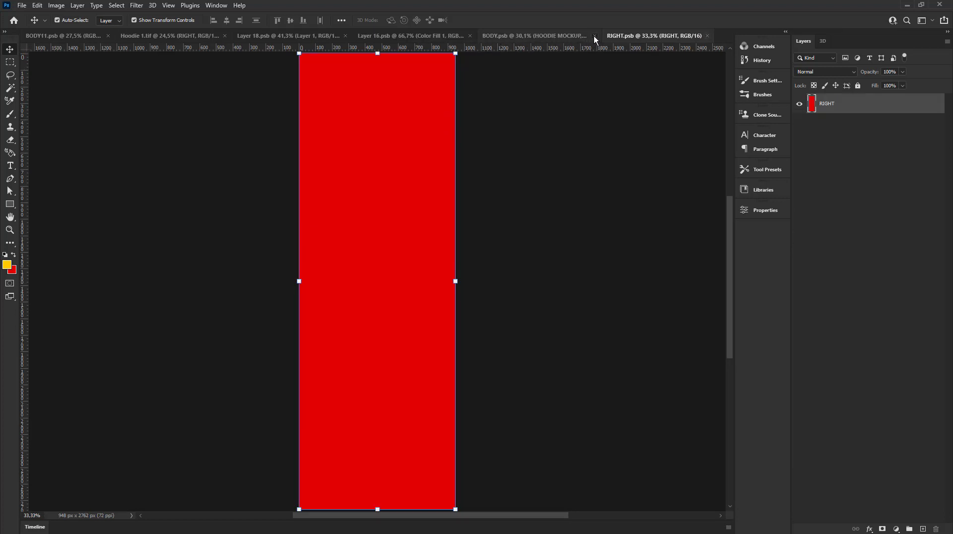
pyautogui.click(447, 36)
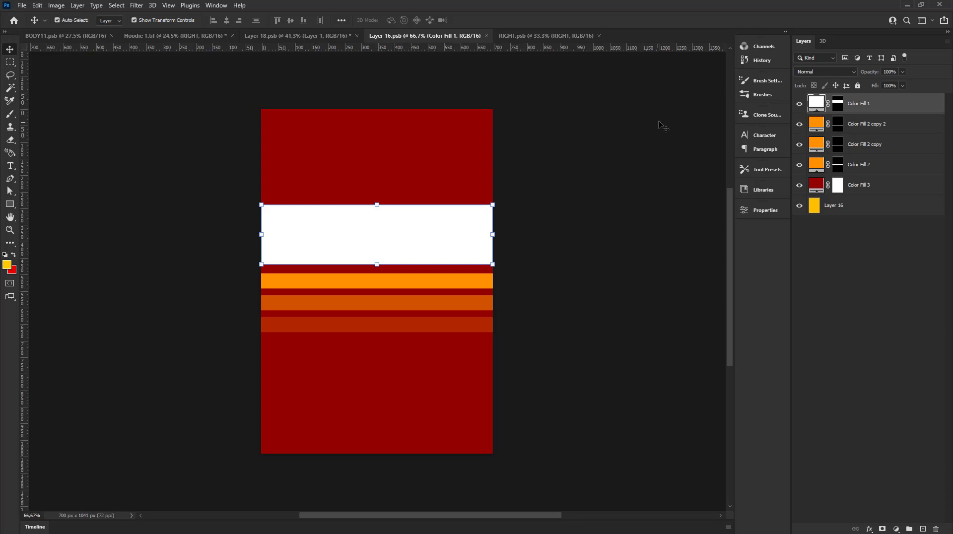
pyautogui.keyDown('shift'); pyautogui.click(849, 211); pyautogui.keyUp('shift')
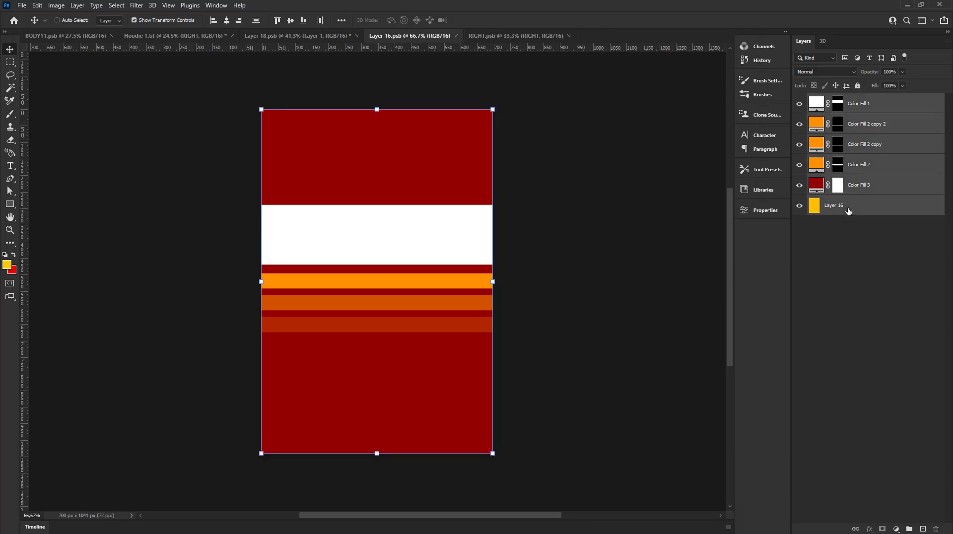
pyautogui.hotkey('ctrl', 'alt', 'e')
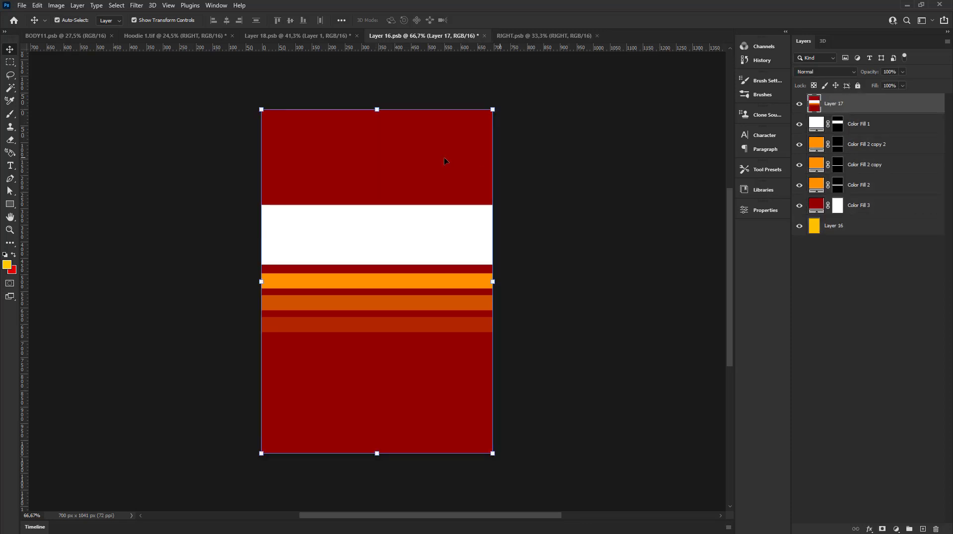
pyautogui.moveTo(444, 161)
pyautogui.mouseDown()
pyautogui.moveTo(430, 204)
pyautogui.moveTo(394, 171)
pyautogui.mouseUp()
# Step: Scale up the stripes and move them down 375 px to cover the red block
pyautogui.keyDown('alt'); pyautogui.scroll(-2, 430, 204); pyautogui.keyUp('alt')
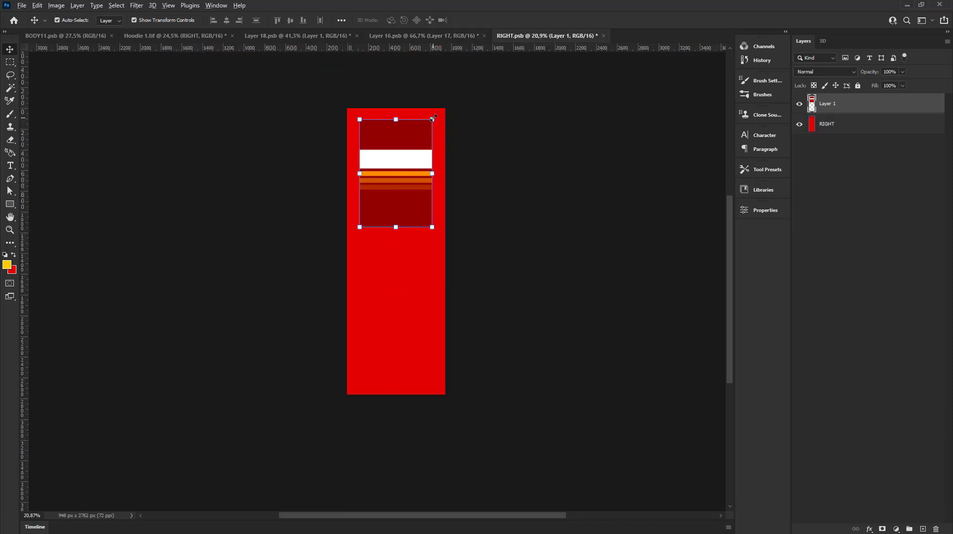
pyautogui.moveTo(433, 118); pyautogui.dragTo(460, 79)
pyautogui.keyDown('alt'); pyautogui.scroll(-1, 431, 179); pyautogui.keyUp('alt')
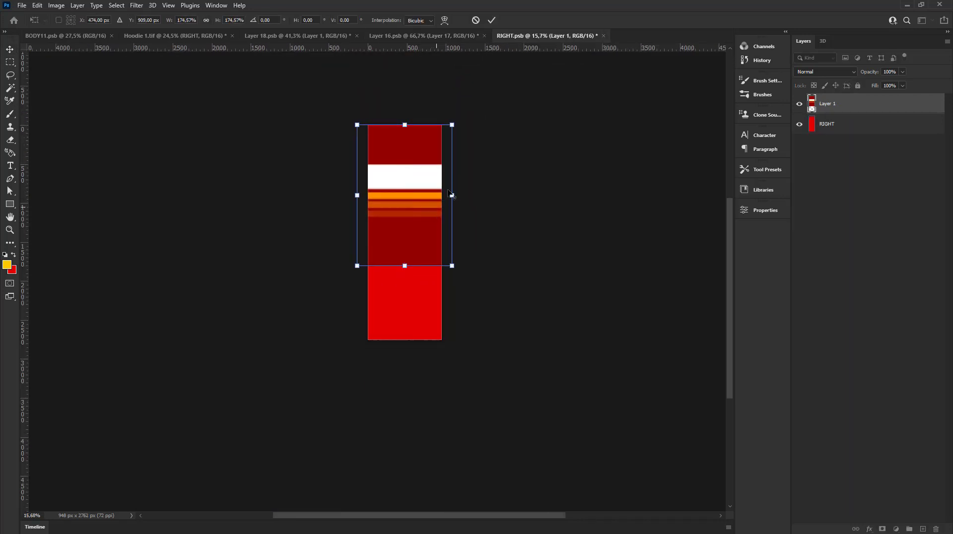
pyautogui.moveTo(452, 125); pyautogui.dragTo(475, 90)
pyautogui.moveTo(436, 204); pyautogui.dragTo(436, 241)
pyautogui.moveTo(475, 127)
pyautogui.mouseDown()
pyautogui.moveTo(483, 115)
pyautogui.moveTo(477, 124)
pyautogui.mouseUp()
pyautogui.click(492, 19)
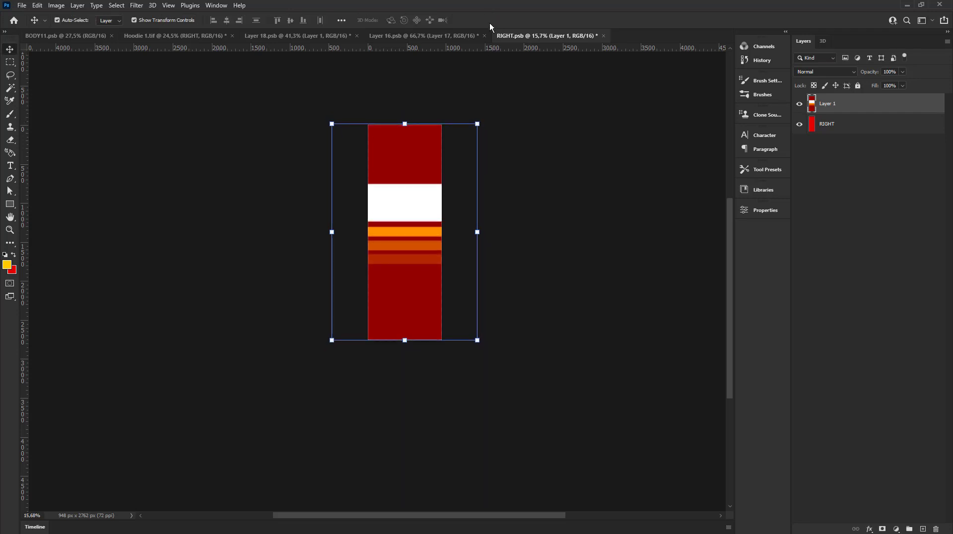
# Step: Save RIGHT.psb and float its window to check the sleeve on the mockup
pyautogui.click(23, 6)
pyautogui.click(31, 115)
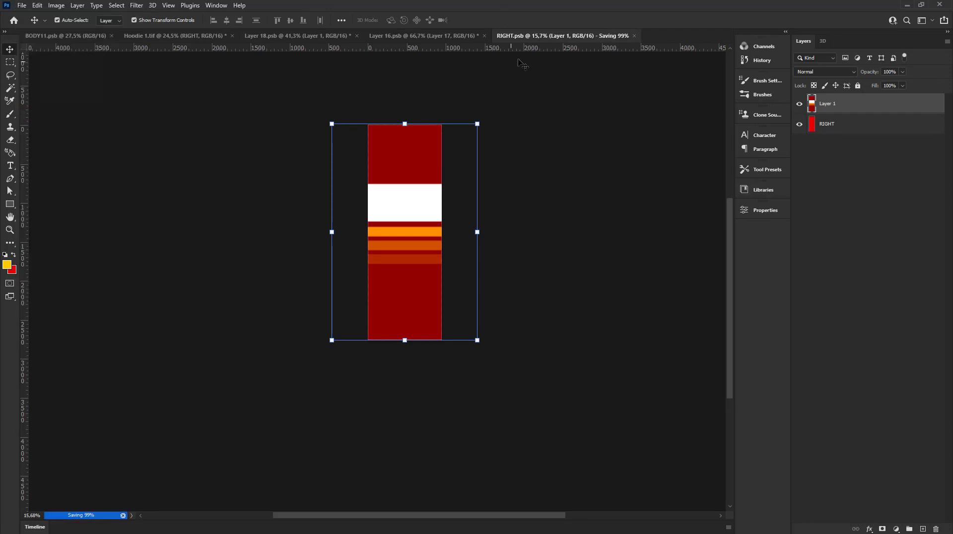
pyautogui.moveTo(539, 40)
pyautogui.mouseDown()
pyautogui.moveTo(536, 82)
pyautogui.moveTo(553, 131)
pyautogui.mouseUp()
pyautogui.click(173, 36)
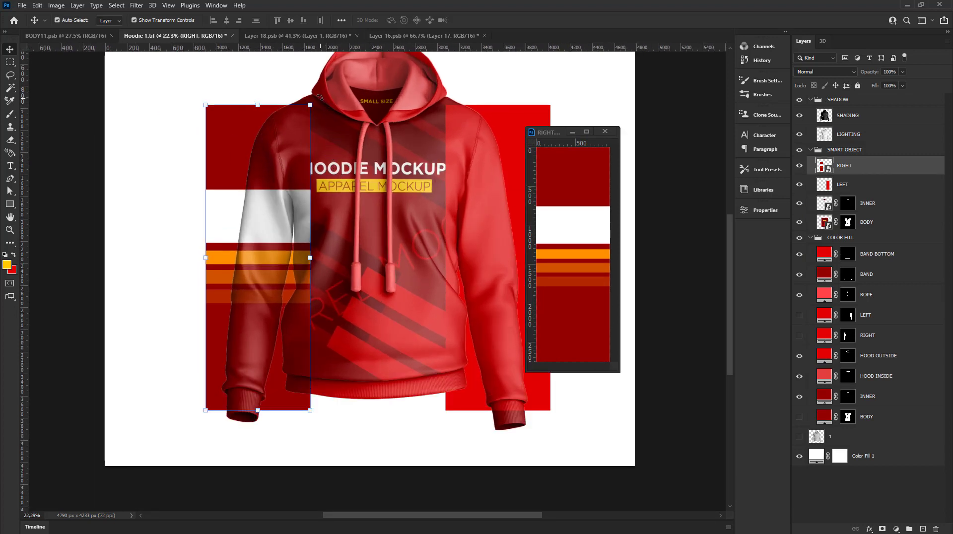
pyautogui.click(571, 170)
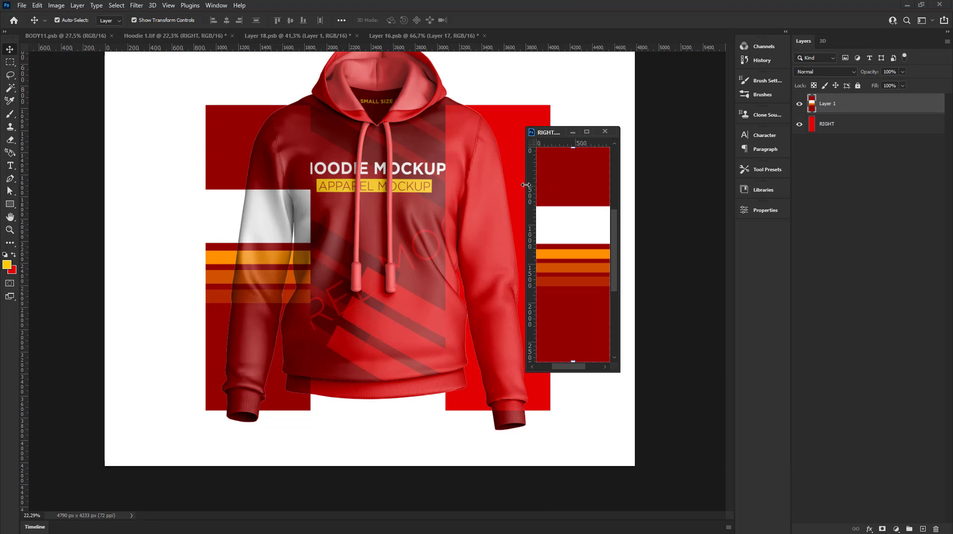
# Step: Draw a thin tall yellow rectangle across the stripes in RIGHT.psb
pyautogui.moveTo(526, 185); pyautogui.dragTo(442, 185)
pyautogui.scroll(-3, 600, 222)
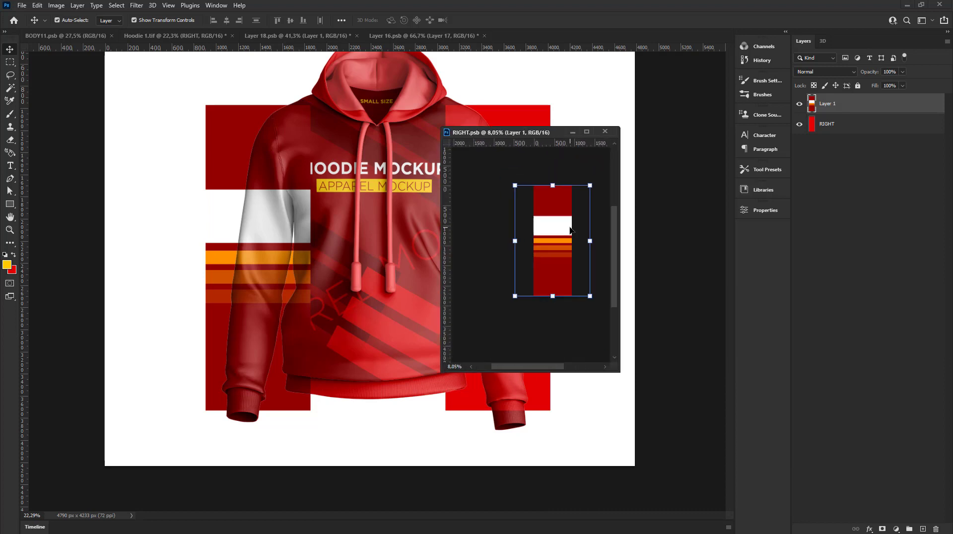
pyautogui.click(10, 205)
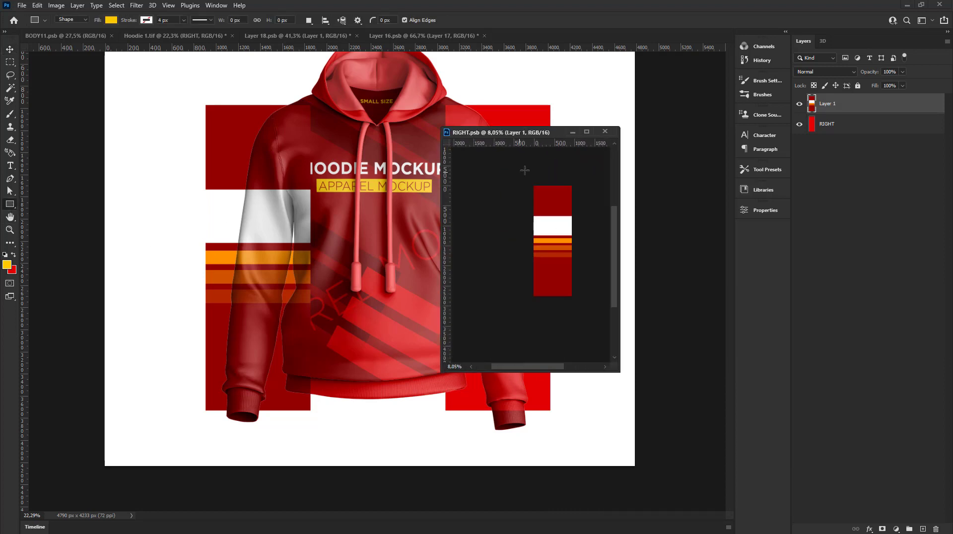
pyautogui.moveTo(547, 164); pyautogui.dragTo(550, 315)
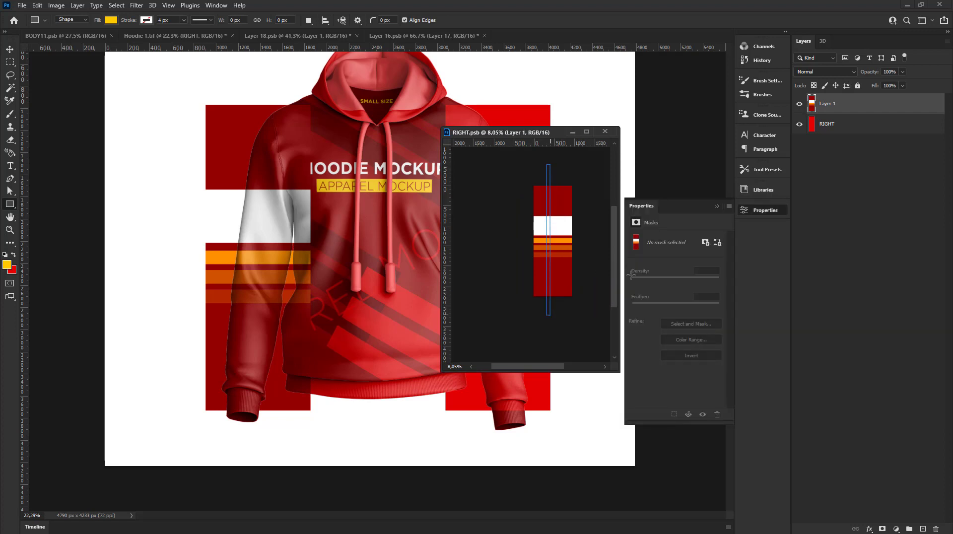
pyautogui.moveTo(631, 275); pyautogui.dragTo(640, 298)
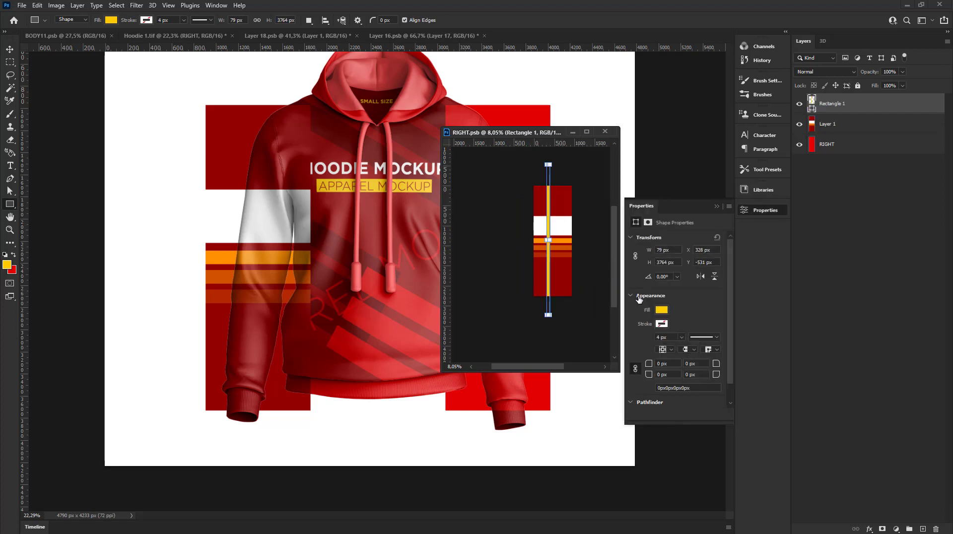
# Step: Centre the yellow rectangle horizontally on RIGHT and save the smart object
pyautogui.keyDown('ctrl'); pyautogui.click(817, 152); pyautogui.keyUp('ctrl')
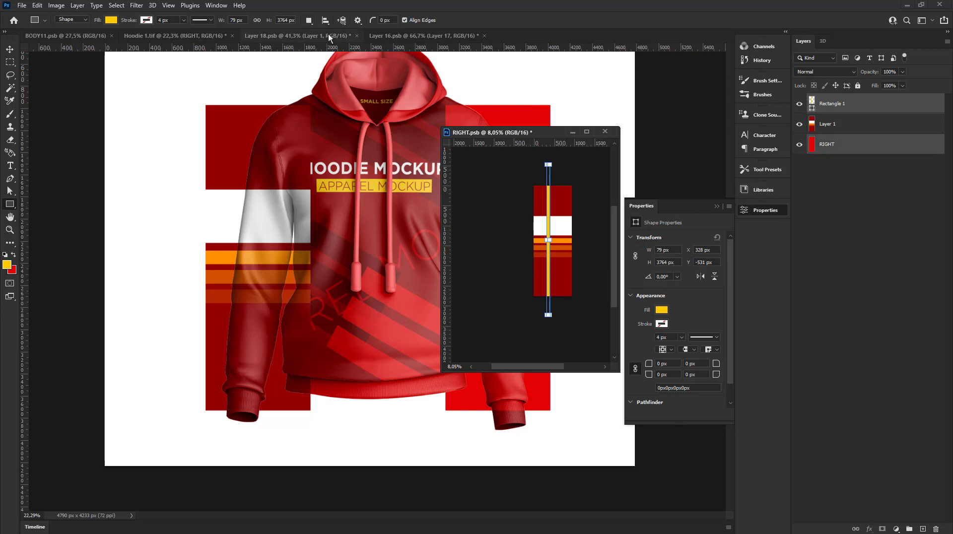
pyautogui.click(10, 49)
pyautogui.click(226, 20)
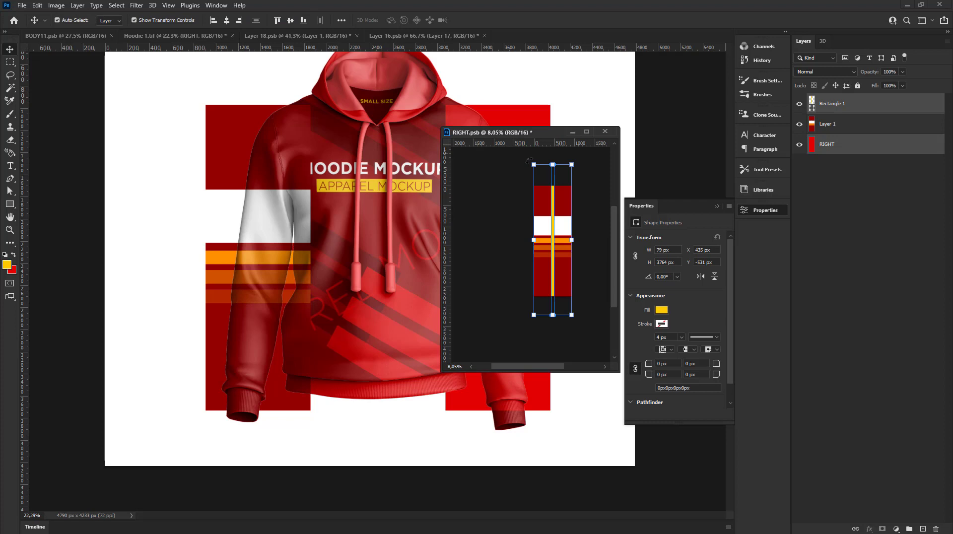
pyautogui.click(589, 182)
pyautogui.hotkey('ctrl', 's')
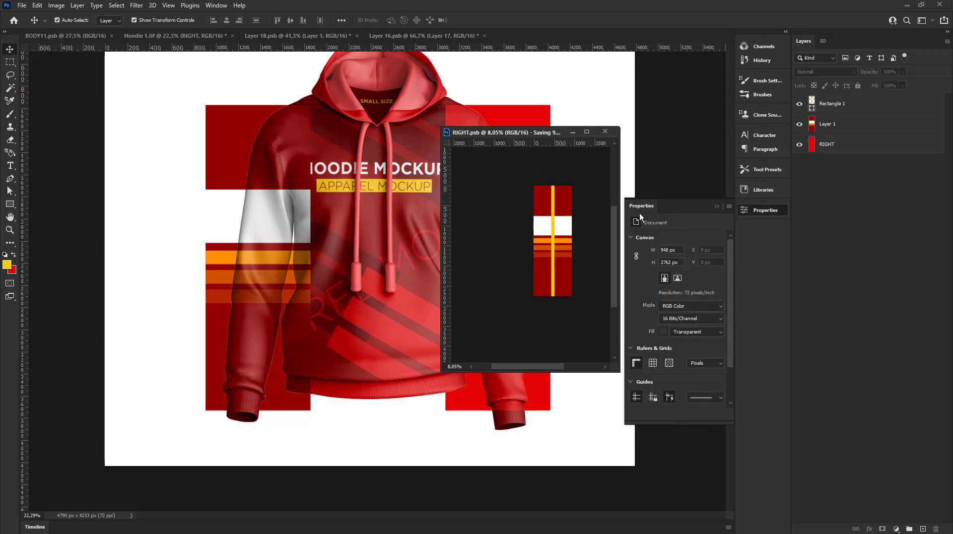
pyautogui.click(713, 207)
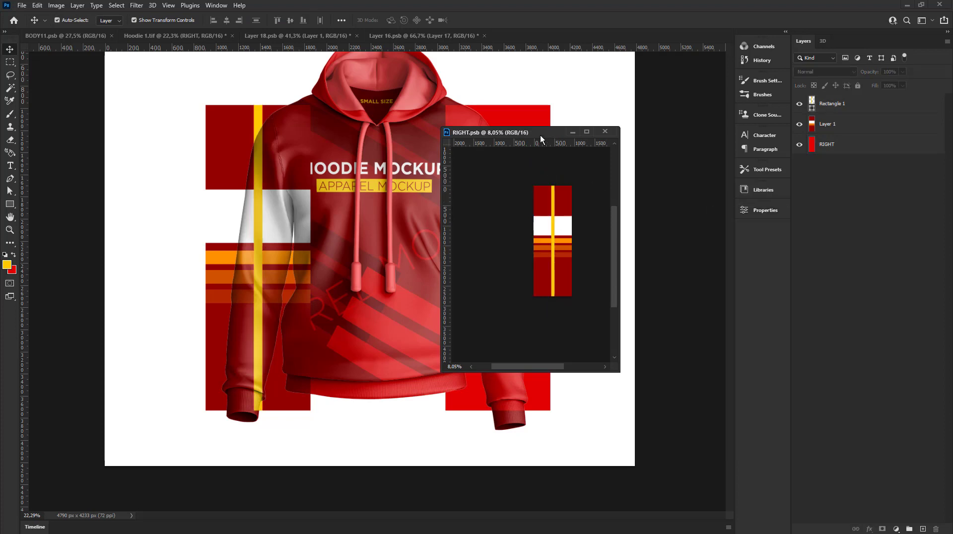
pyautogui.moveTo(540, 136)
pyautogui.mouseDown()
pyautogui.moveTo(651, 99)
pyautogui.moveTo(665, 106)
pyautogui.mouseUp()
pyautogui.click(241, 139)
# Step: Rotate the striped band slightly clockwise and warp its left side out along the sleeve
pyautogui.scroll(2, 300, 199)
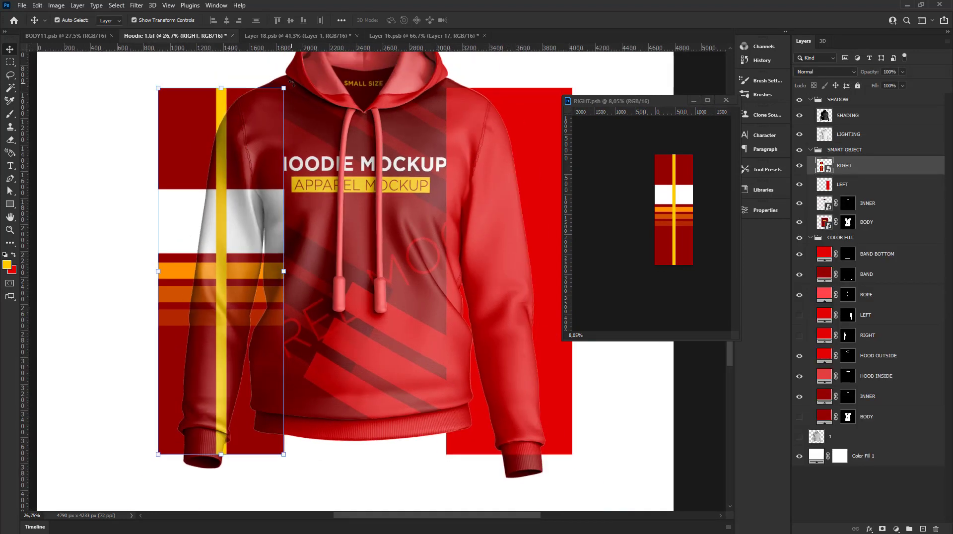
pyautogui.moveTo(292, 83); pyautogui.dragTo(315, 96)
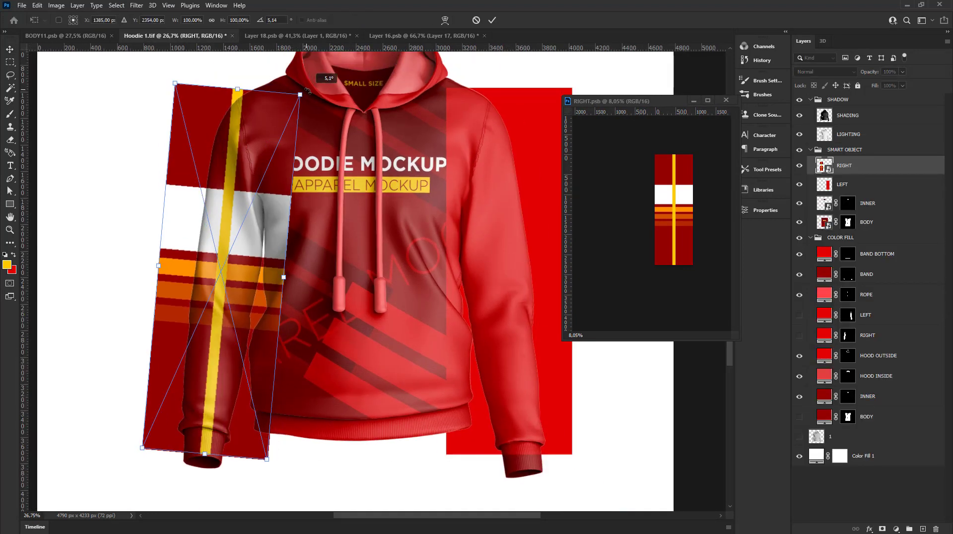
pyautogui.click(445, 19)
pyautogui.scroll(1, 182, 283)
pyautogui.moveTo(182, 283); pyautogui.dragTo(159, 281)
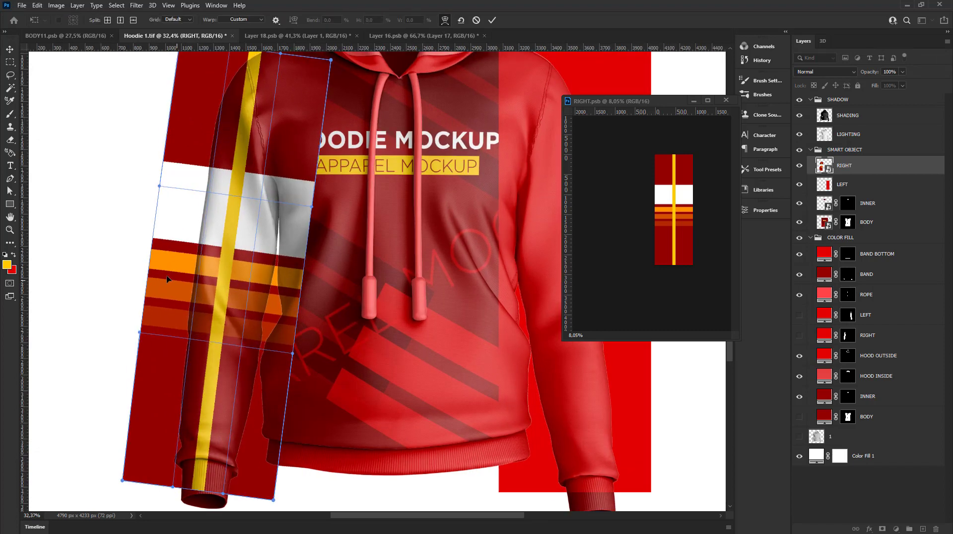
pyautogui.scroll(-1, 185, 314)
pyautogui.scroll(1, 185, 314)
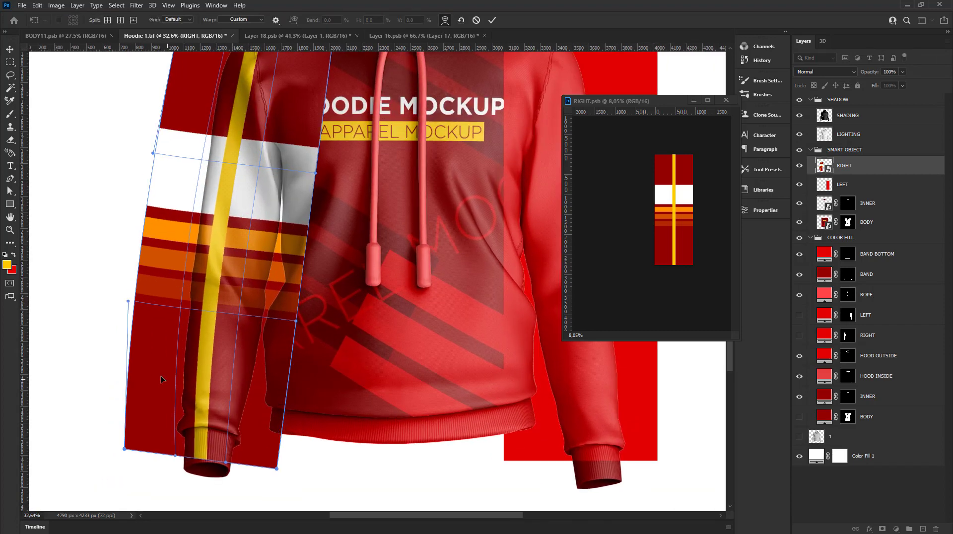
pyautogui.moveTo(148, 371); pyautogui.dragTo(139, 370)
# Step: Warp the band's top corners and yellow stripe to follow the sleeve, then apply
pyautogui.scroll(-1, 138, 370)
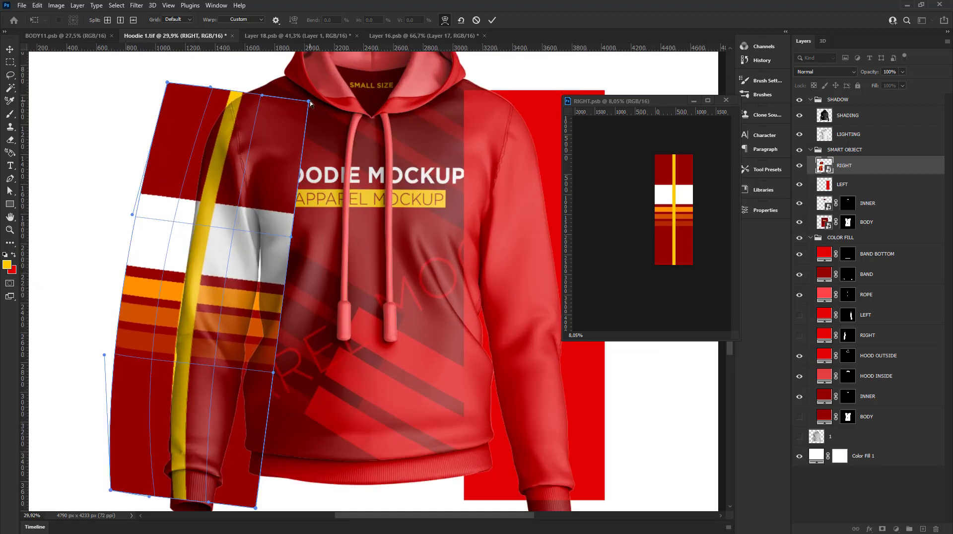
pyautogui.moveTo(309, 101); pyautogui.dragTo(318, 127)
pyautogui.moveTo(165, 85); pyautogui.dragTo(147, 85)
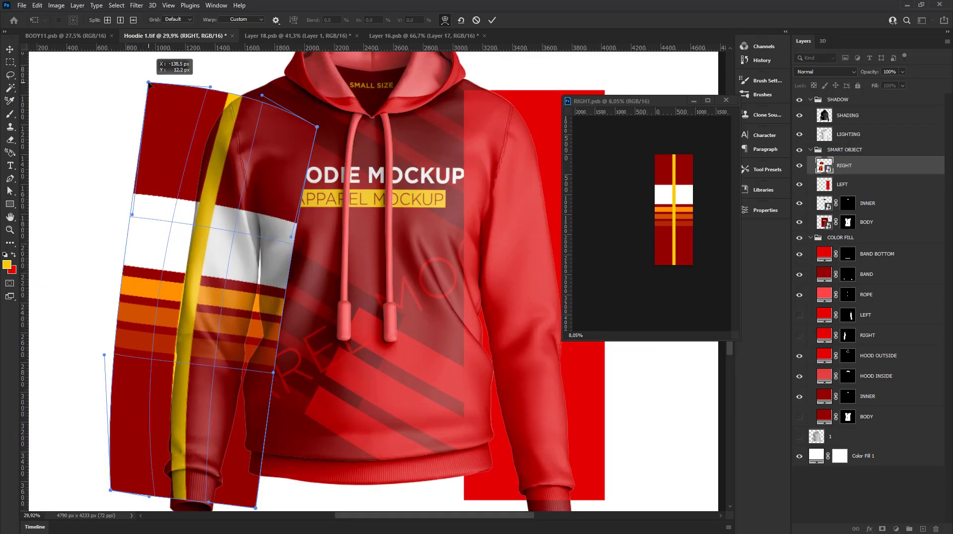
pyautogui.moveTo(210, 95); pyautogui.dragTo(200, 118)
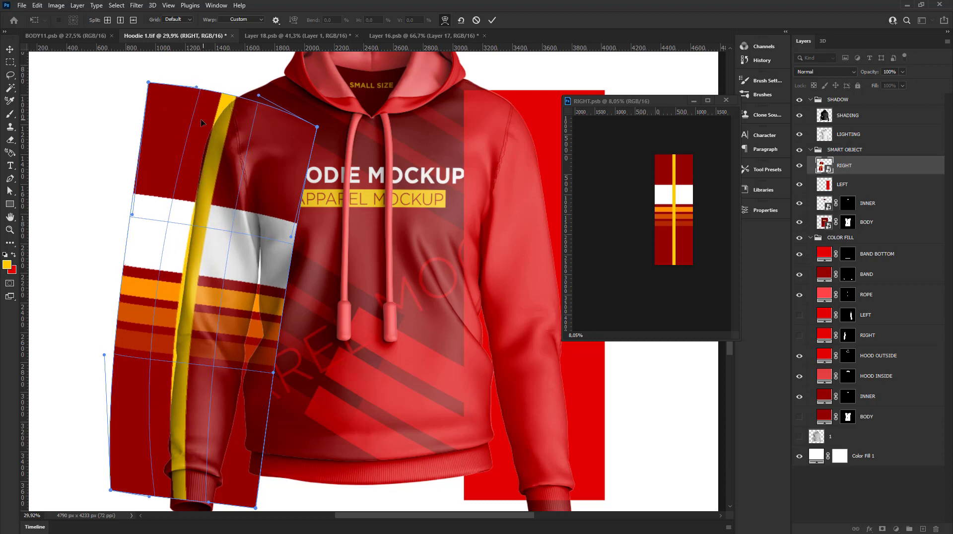
pyautogui.scroll(2, 195, 310)
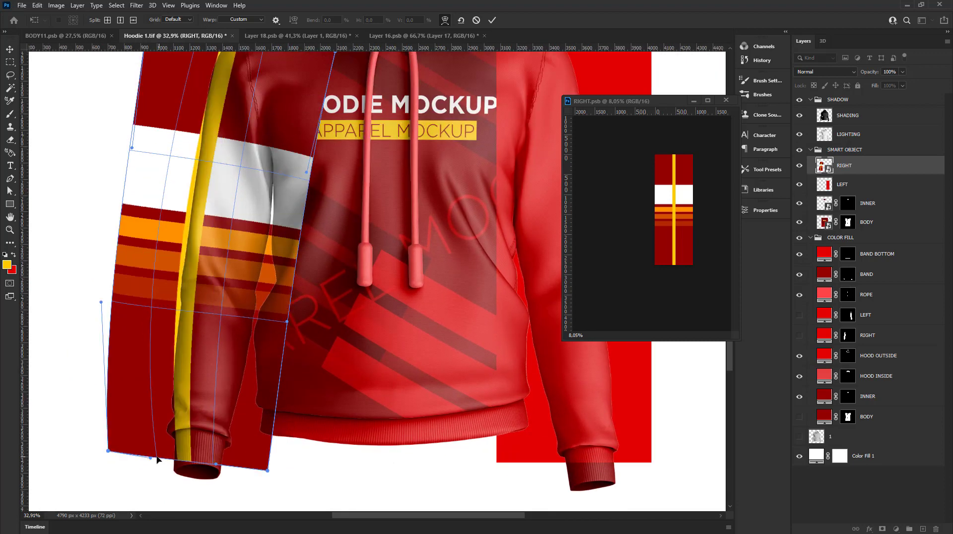
pyautogui.scroll(-1, 168, 219)
pyautogui.scroll(-1, 169, 220)
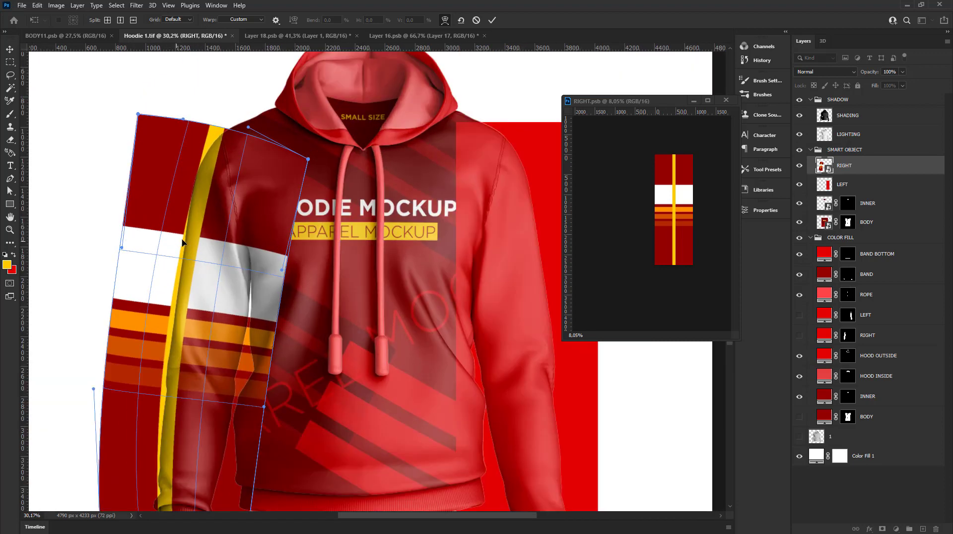
pyautogui.scroll(-1, 344, 128)
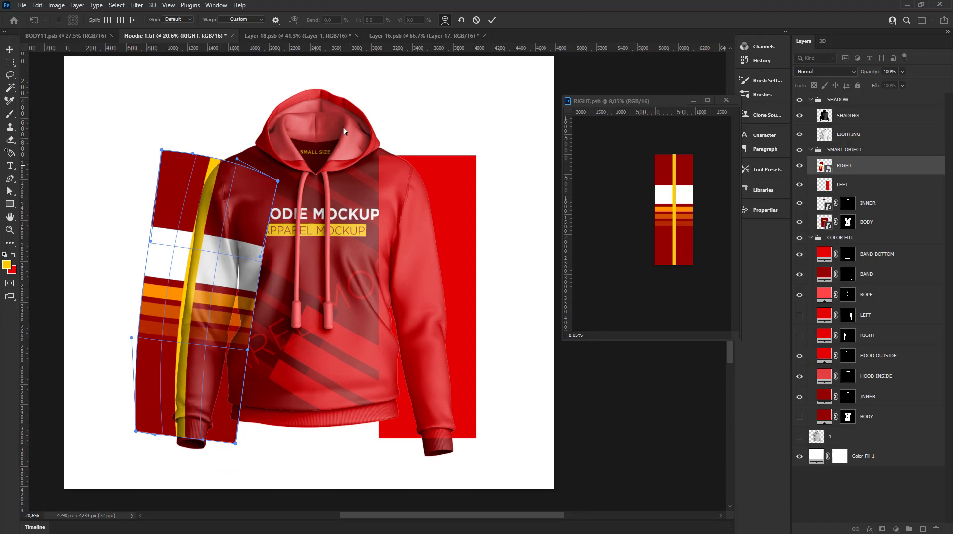
pyautogui.click(478, 20)
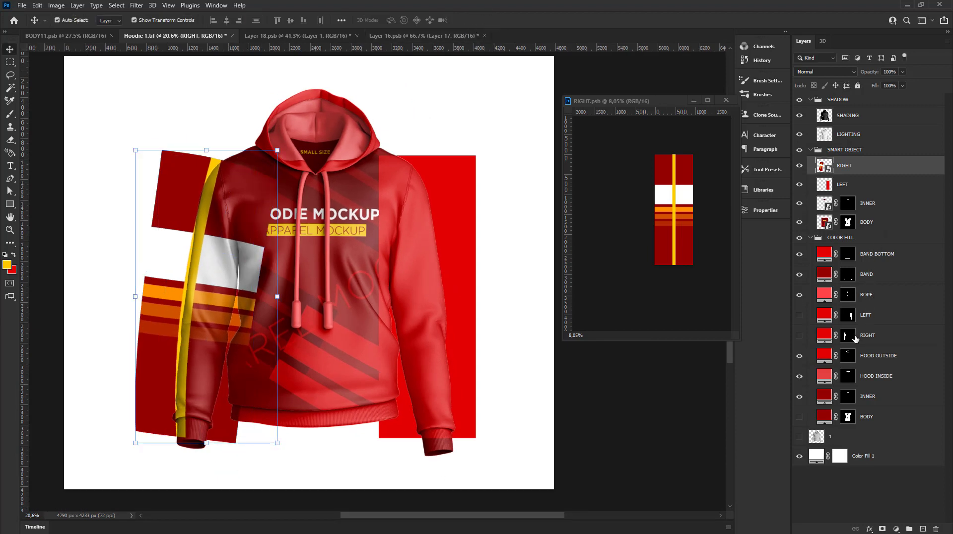
# Step: Mask the band to the sleeve selection and select the LEFT layer
pyautogui.click(882, 529)
pyautogui.scroll(-3, 212, 283)
pyautogui.scroll(-2, 212, 282)
pyautogui.scroll(2, 411, 357)
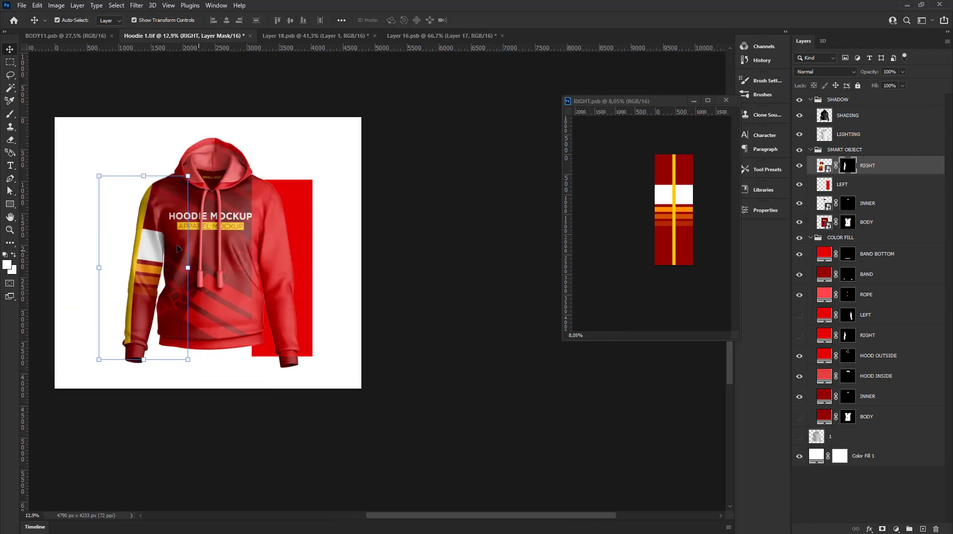
pyautogui.click(897, 183)
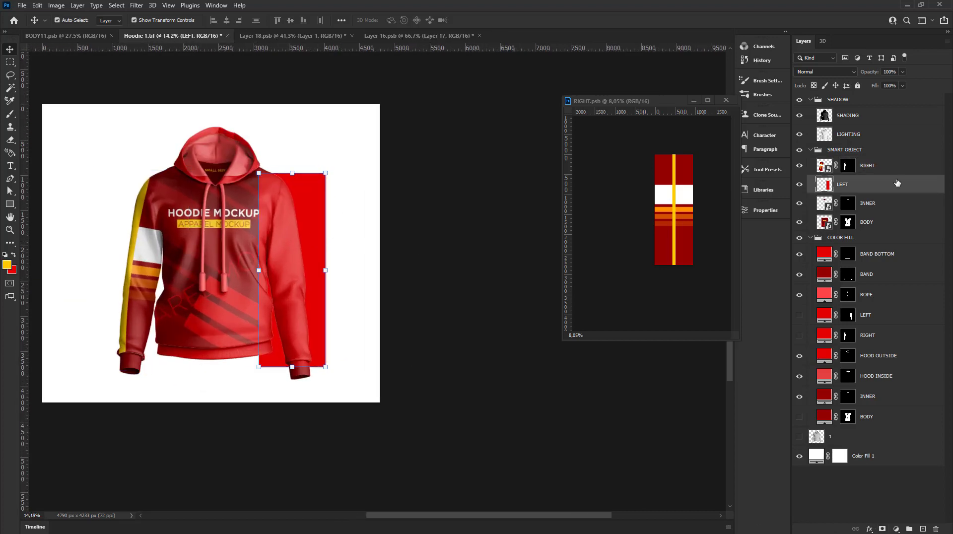
# Step: Convert the LEFT layer to a smart object and open its contents
pyautogui.rightClick(856, 190)
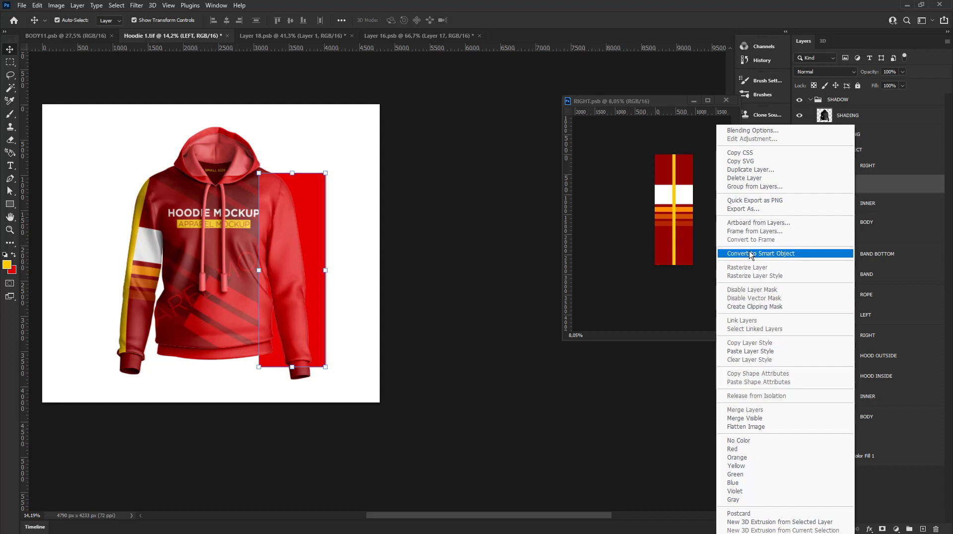
pyautogui.click(789, 255)
pyautogui.doubleClick(830, 187)
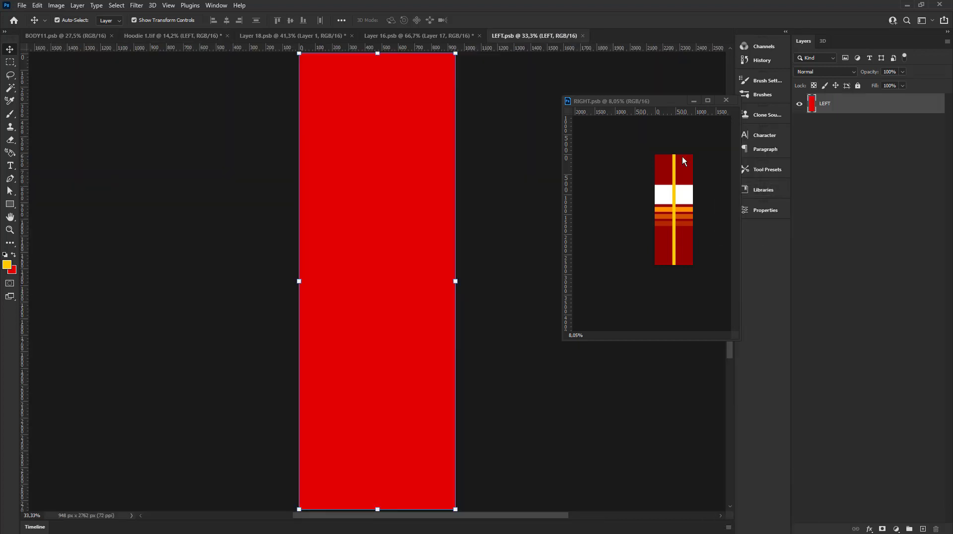
# Step: Dock the floating RIGHT.psb with the other documents in one tab row
pyautogui.click(433, 38)
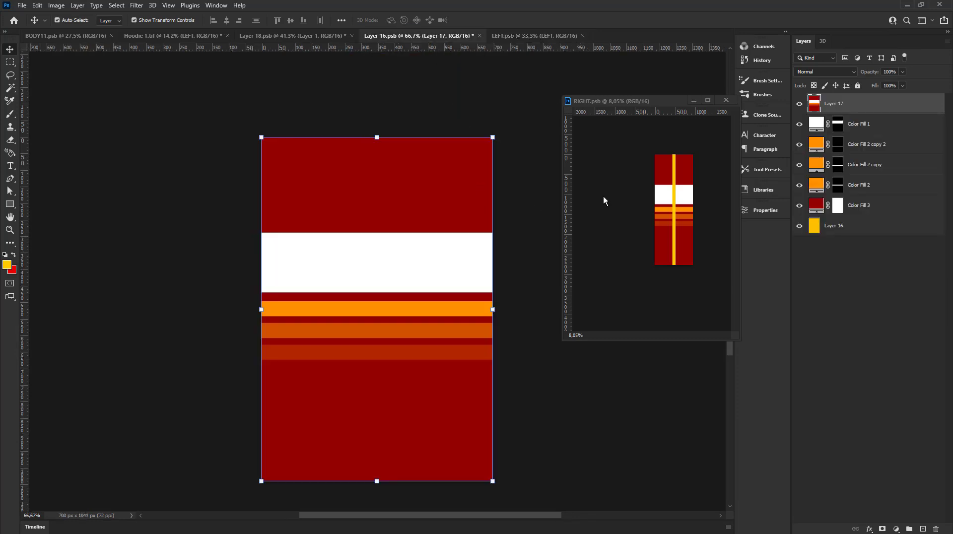
pyautogui.moveTo(635, 102); pyautogui.dragTo(633, 37)
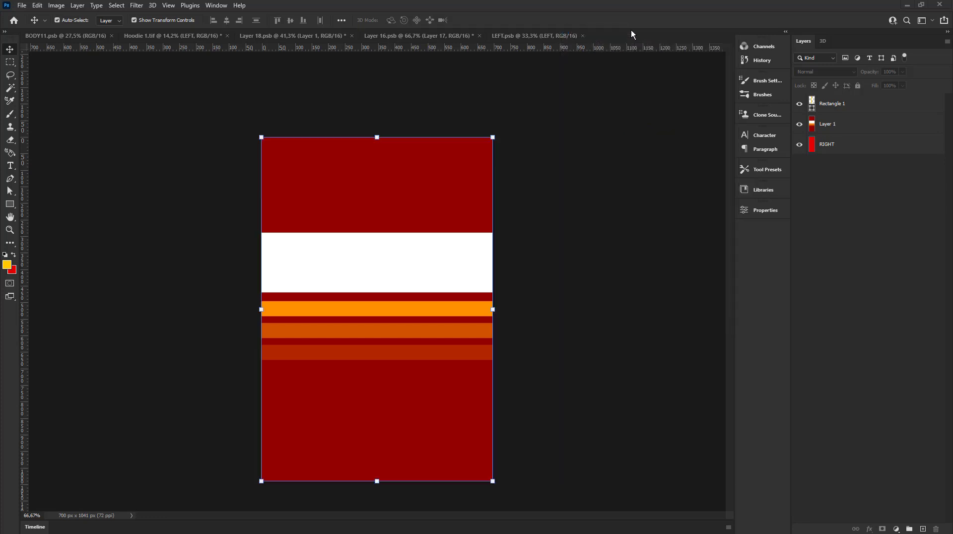
pyautogui.moveTo(634, 37); pyautogui.dragTo(630, 29)
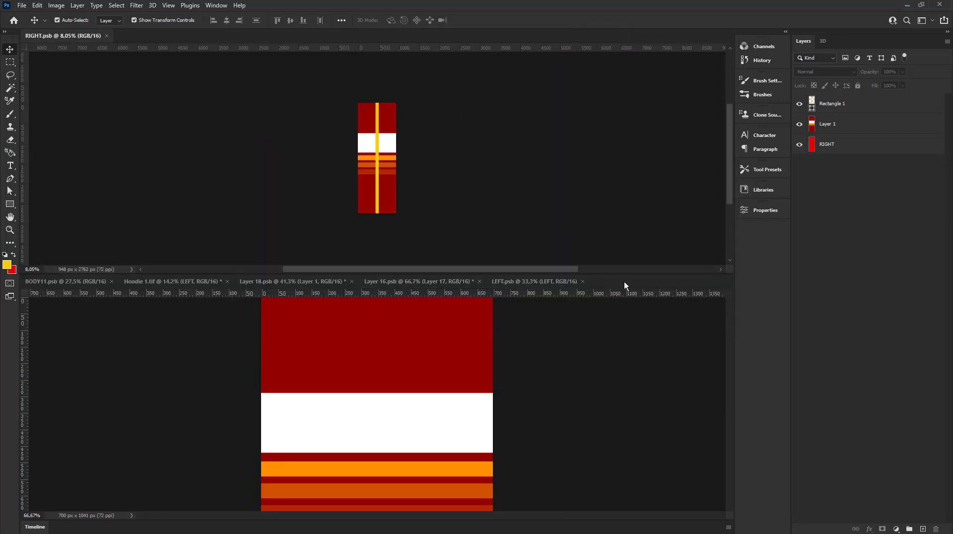
pyautogui.moveTo(624, 281); pyautogui.dragTo(579, 40)
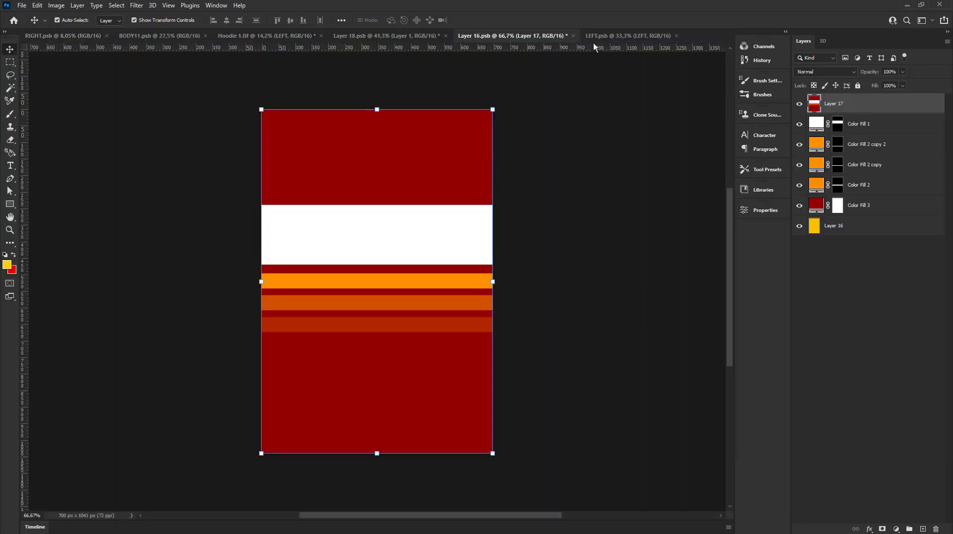
pyautogui.click(596, 38)
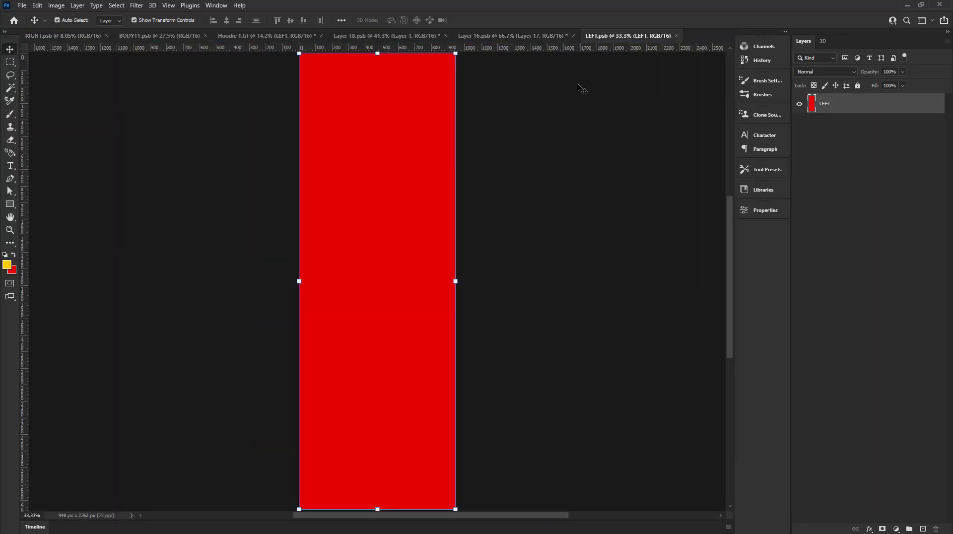
# Step: Close Layer 16.psb and Layer 18.psb without saving, then open the RIGHT smart object
pyautogui.click(481, 37)
pyautogui.click(574, 36)
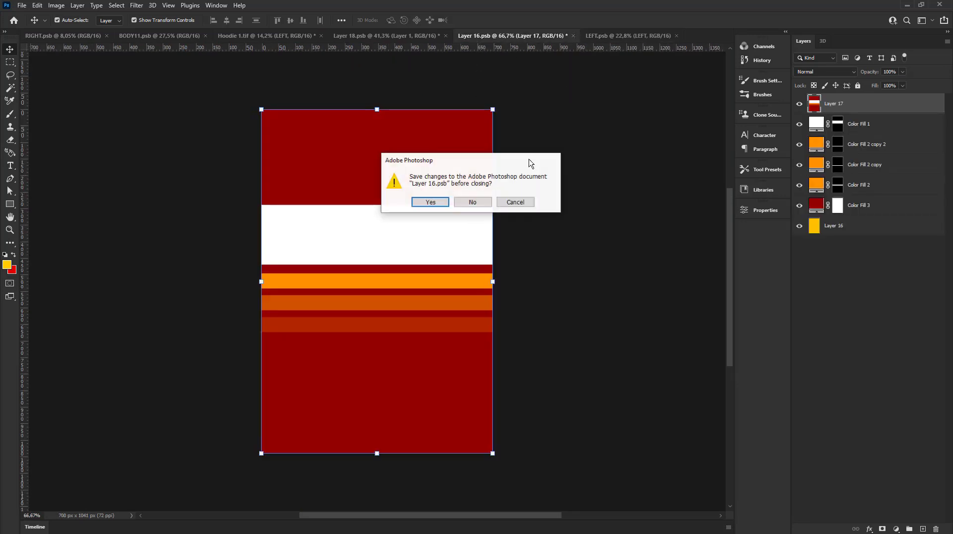
pyautogui.click(475, 202)
pyautogui.click(440, 40)
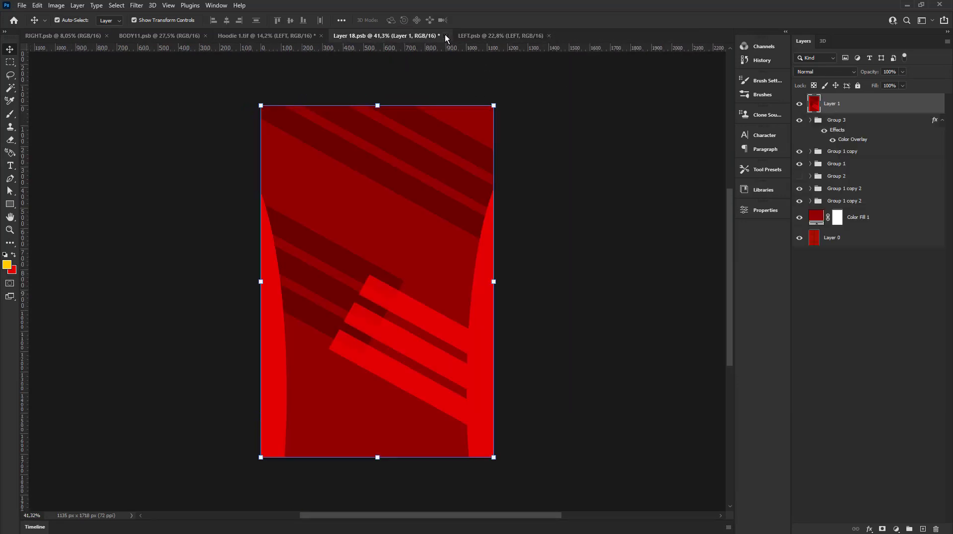
pyautogui.click(445, 36)
pyautogui.click(474, 203)
pyautogui.click(257, 40)
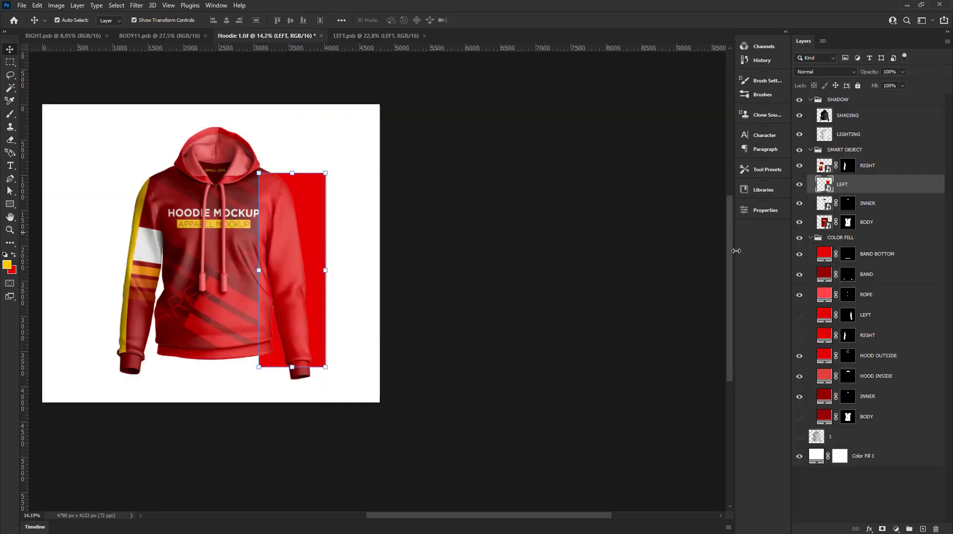
pyautogui.doubleClick(828, 172)
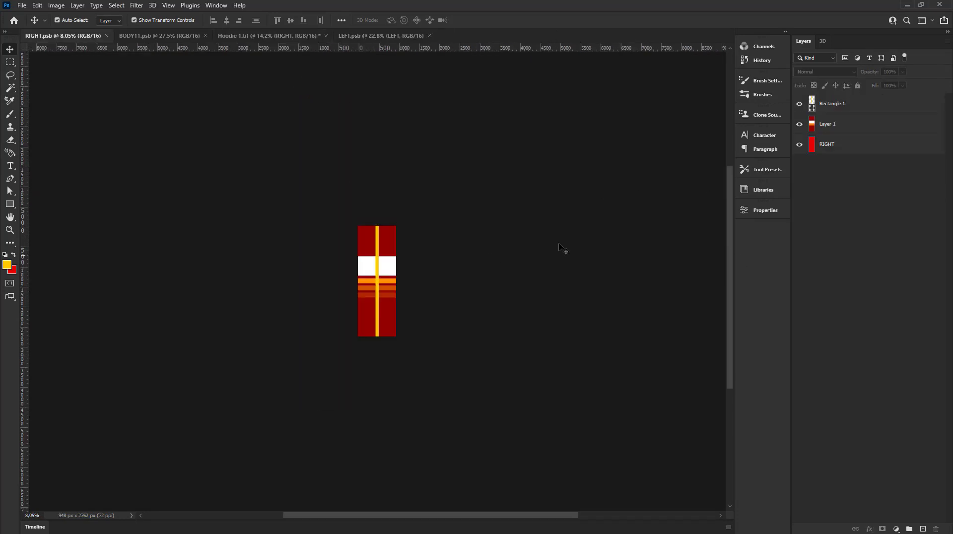
# Step: Delete the yellow Rectangle 1 stripe and make a merged copy of the band as Layer 2
pyautogui.scroll(5, 281, 325)
pyautogui.click(843, 147)
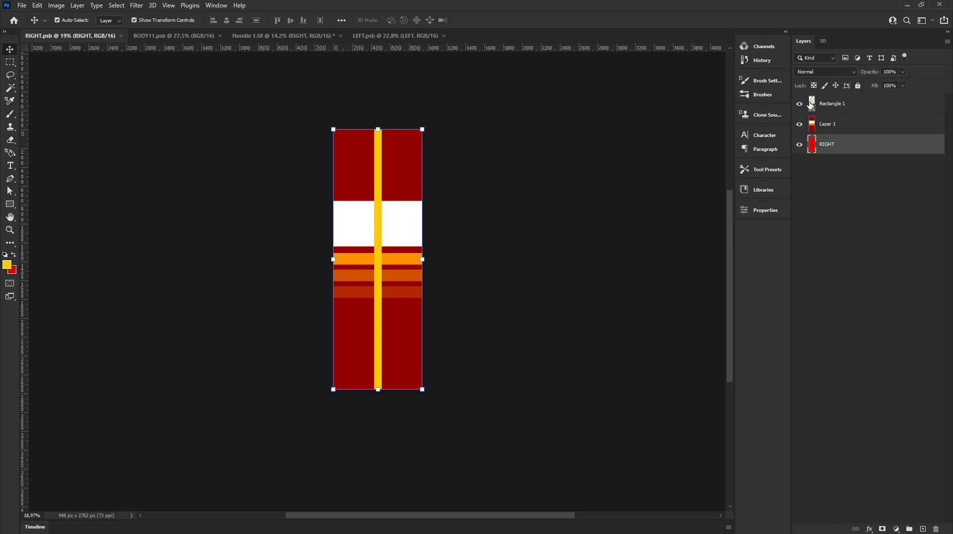
pyautogui.click(801, 104)
pyautogui.click(842, 104)
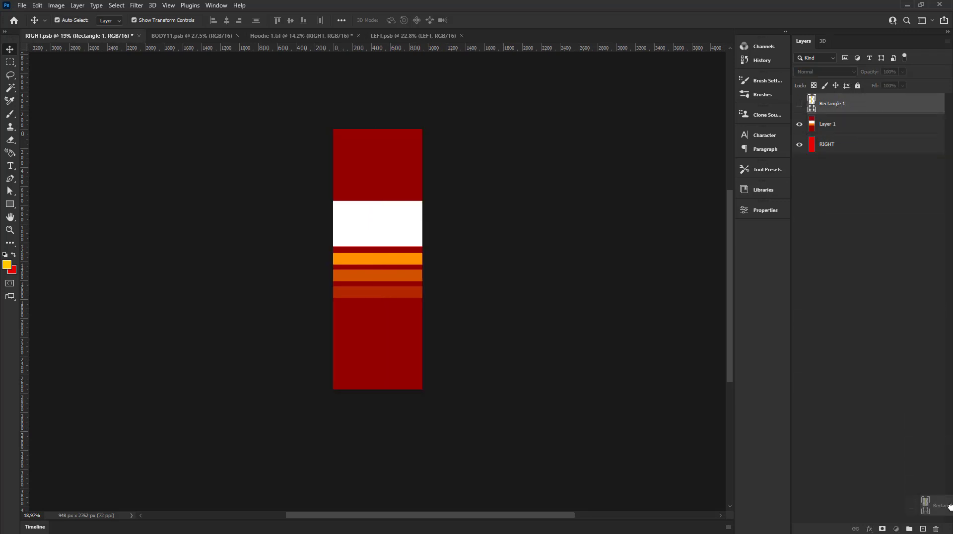
pyautogui.moveTo(840, 106); pyautogui.dragTo(935, 528)
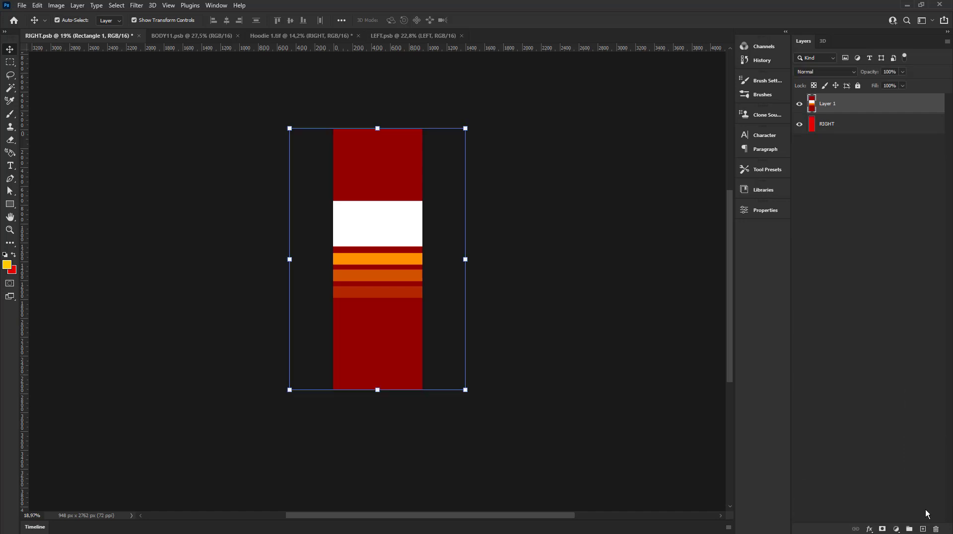
pyautogui.keyDown('shift'); pyautogui.click(844, 127); pyautogui.keyUp('shift')
pyautogui.hotkey('ctrl', 'alt', 'e')
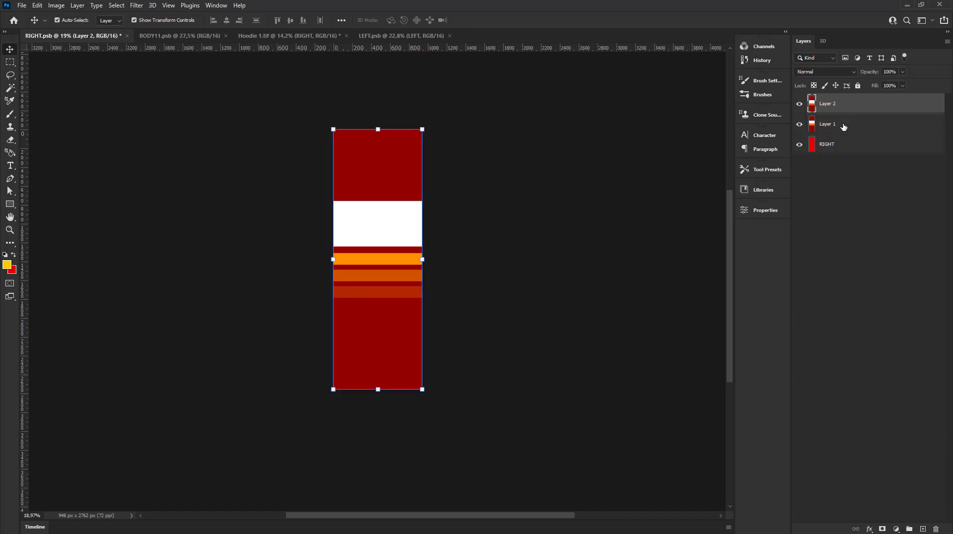
# Step: Delete the original Layer 1 and RIGHT layers and copy the merged band into LEFT
pyautogui.click(844, 126)
pyautogui.keyDown('shift'); pyautogui.click(833, 145); pyautogui.keyUp('shift')
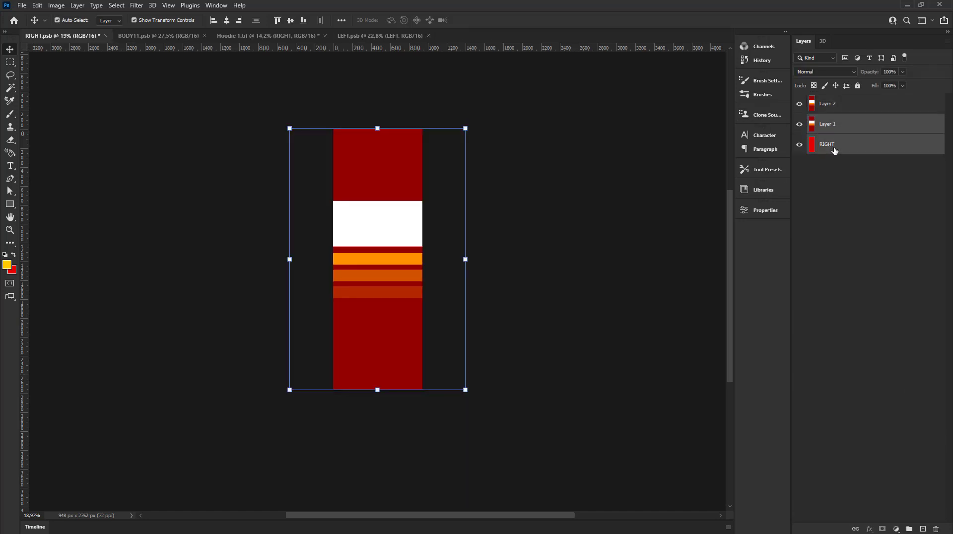
pyautogui.press('Delete')
pyautogui.moveTo(390, 159)
pyautogui.mouseDown()
pyautogui.moveTo(388, 230)
pyautogui.moveTo(374, 257)
pyautogui.mouseUp()
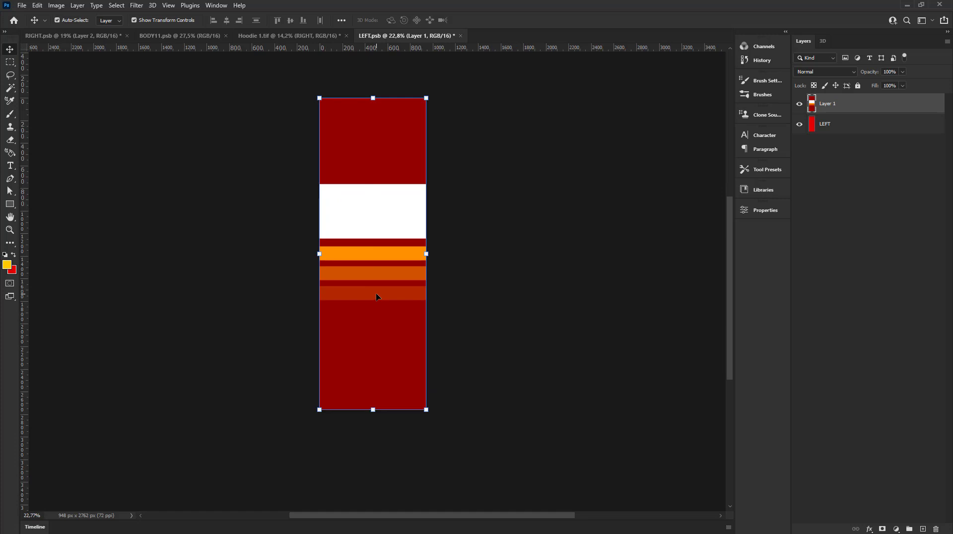
# Step: Flip the band artwork horizontally with Free Transform
pyautogui.hotkey('ctrl', 't')
pyautogui.rightClick(376, 295)
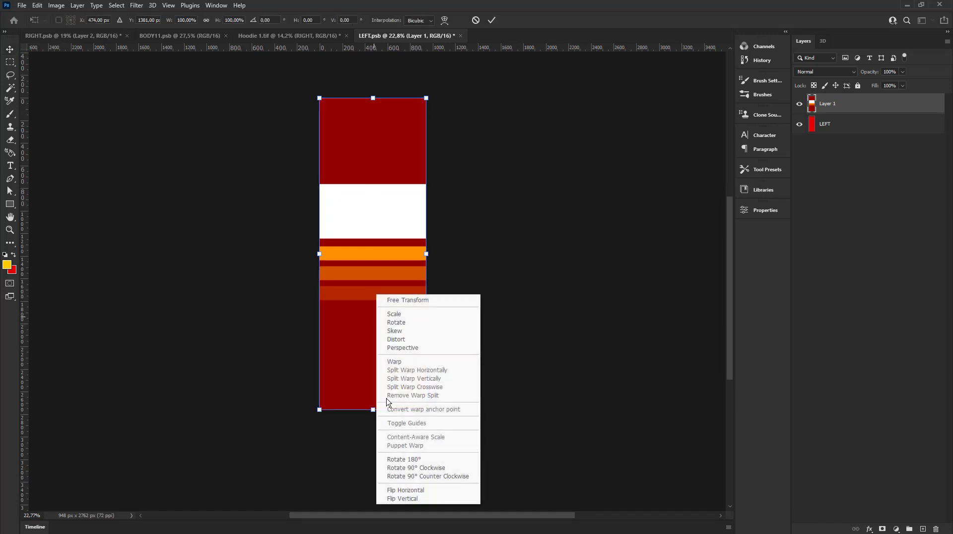
pyautogui.click(417, 491)
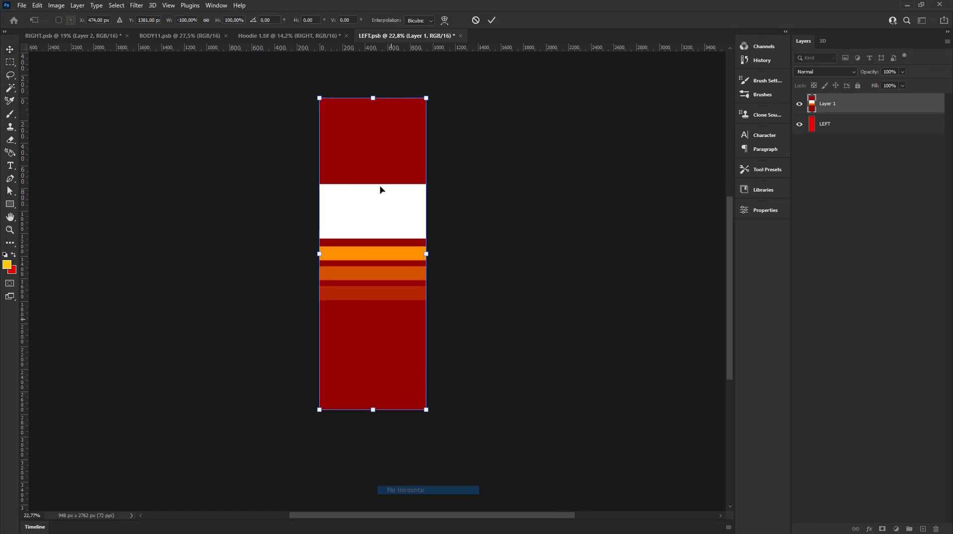
pyautogui.click(492, 22)
pyautogui.click(493, 130)
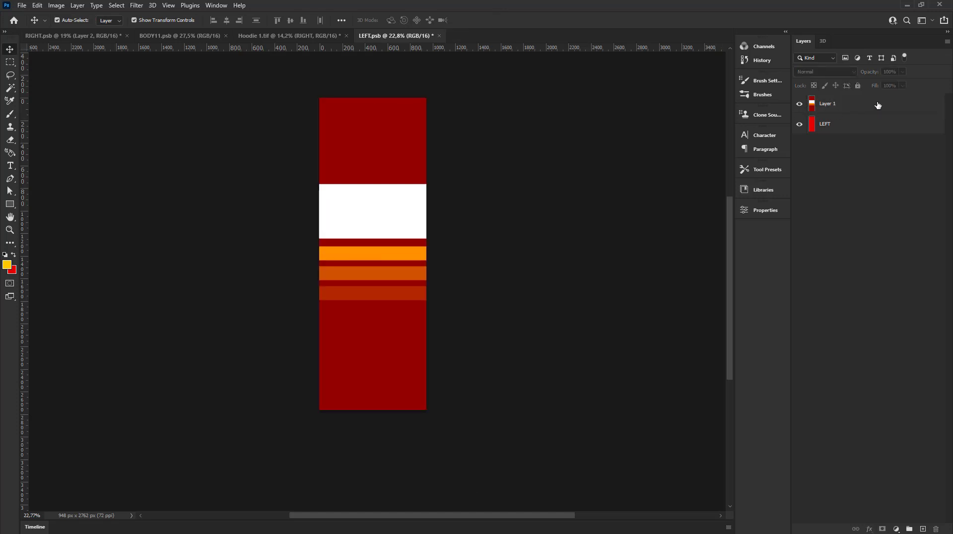
pyautogui.click(878, 106)
# Step: Draw a tall yellow stripe, centre it horizontally on LEFT, and save LEFT.psb
pyautogui.click(10, 205)
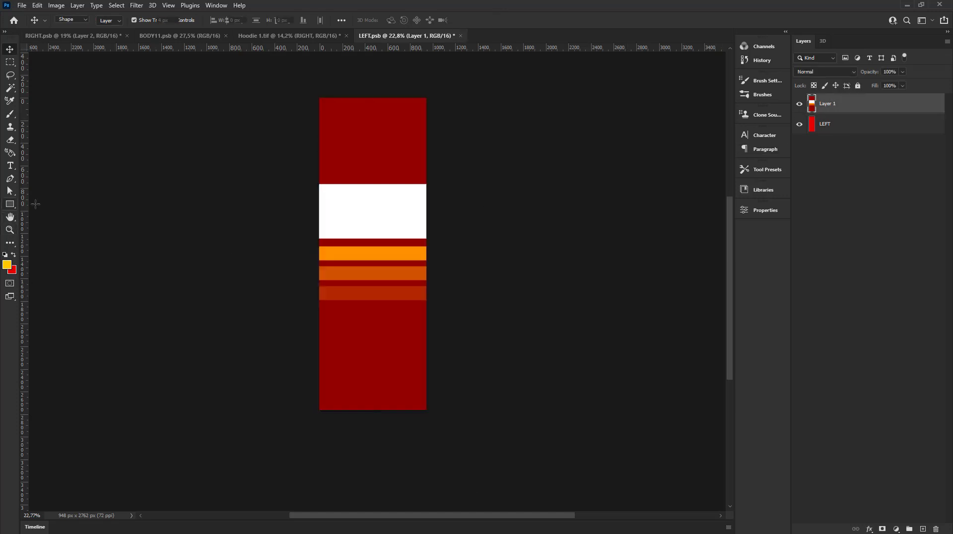
pyautogui.moveTo(368, 70)
pyautogui.mouseDown()
pyautogui.moveTo(402, 418)
pyautogui.moveTo(374, 442)
pyautogui.mouseUp()
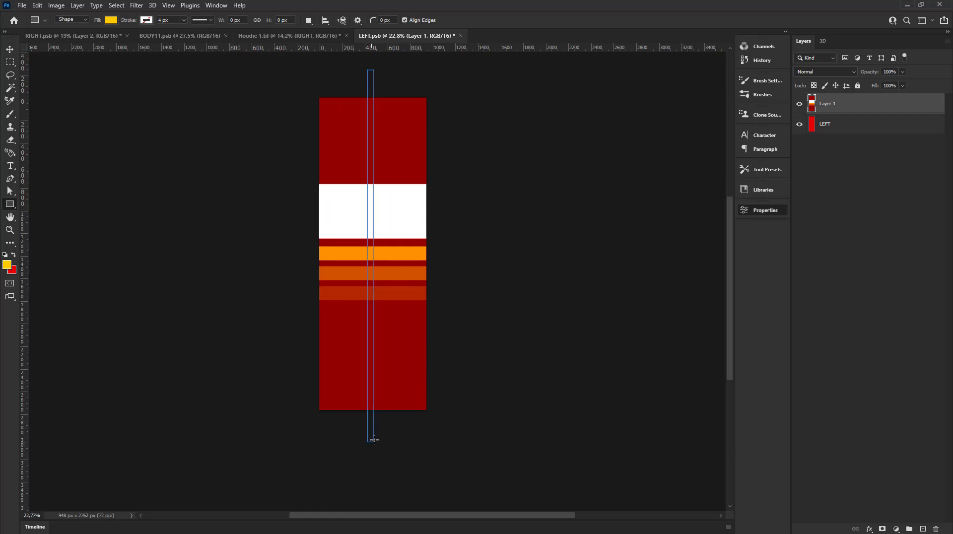
pyautogui.click(10, 49)
pyautogui.keyDown('ctrl'); pyautogui.click(838, 149); pyautogui.keyUp('ctrl')
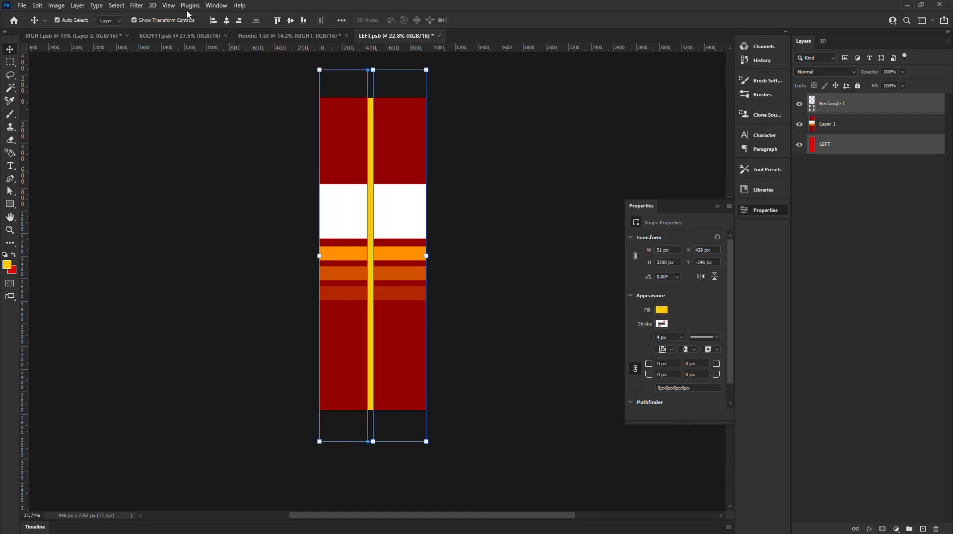
pyautogui.click(231, 21)
pyautogui.click(506, 153)
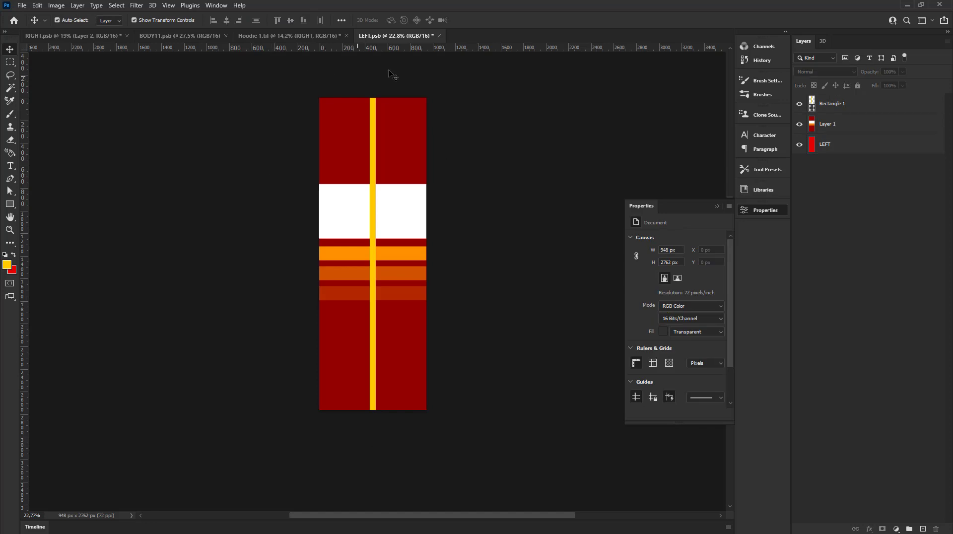
pyautogui.click(22, 5)
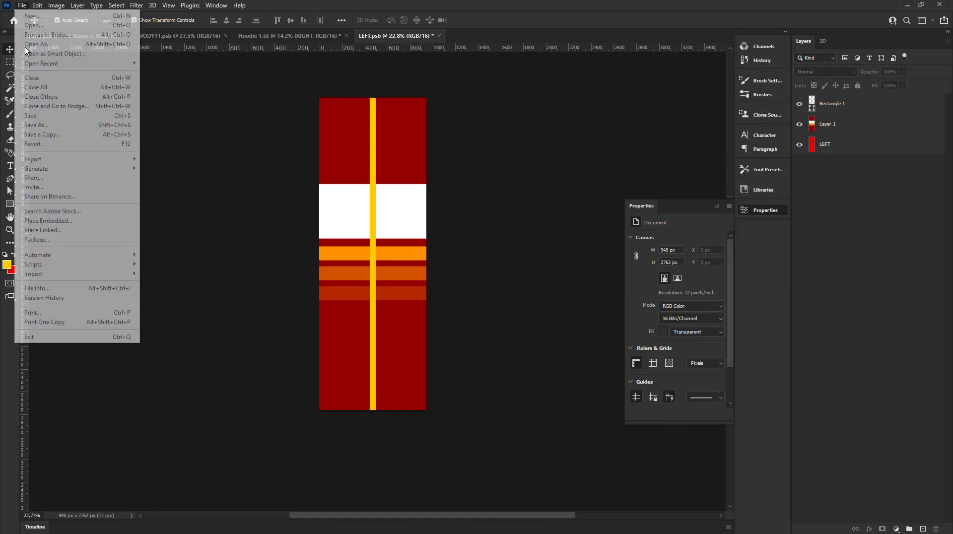
pyautogui.click(29, 116)
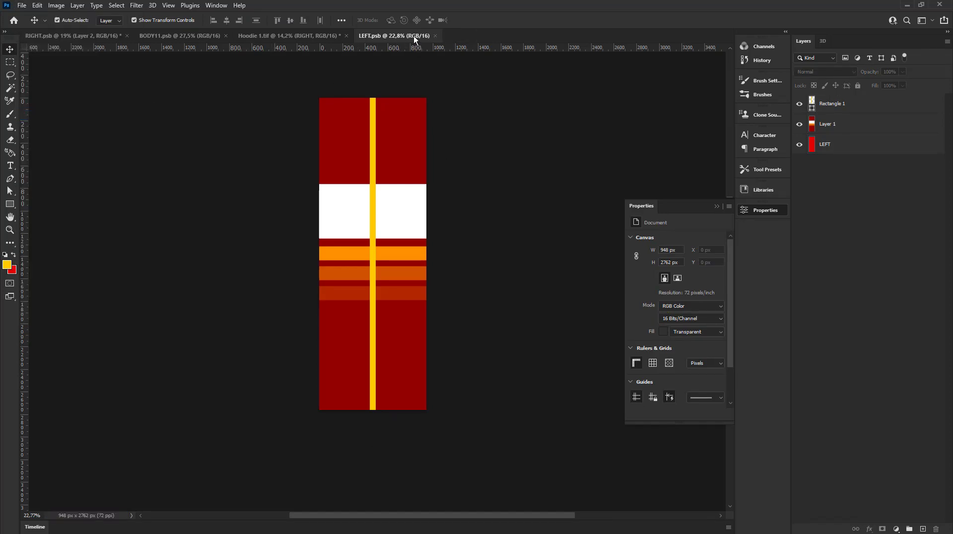
# Step: Float LEFT.psb, select the LEFT layer in Hoodie 1.tif, and rotate it about -8°
pyautogui.moveTo(413, 36)
pyautogui.mouseDown()
pyautogui.moveTo(425, 64)
pyautogui.moveTo(511, 103)
pyautogui.mouseUp()
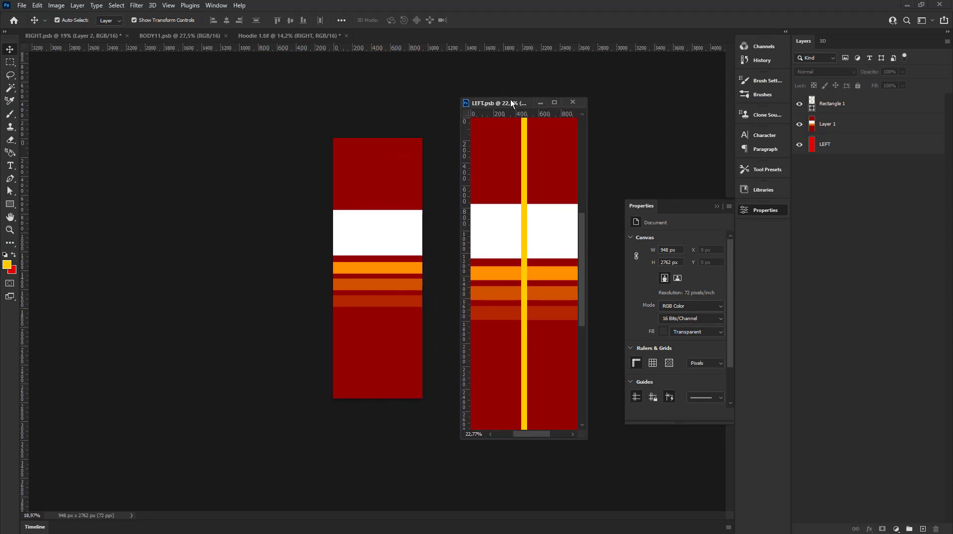
pyautogui.click(251, 35)
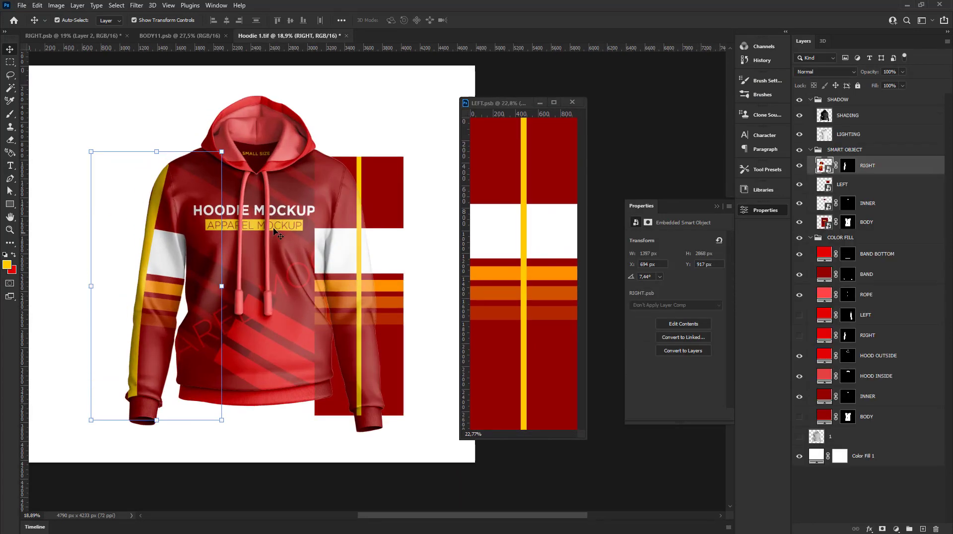
pyautogui.scroll(1, 318, 195)
pyautogui.scroll(1, 381, 204)
pyautogui.click(399, 182)
pyautogui.scroll(1, 399, 183)
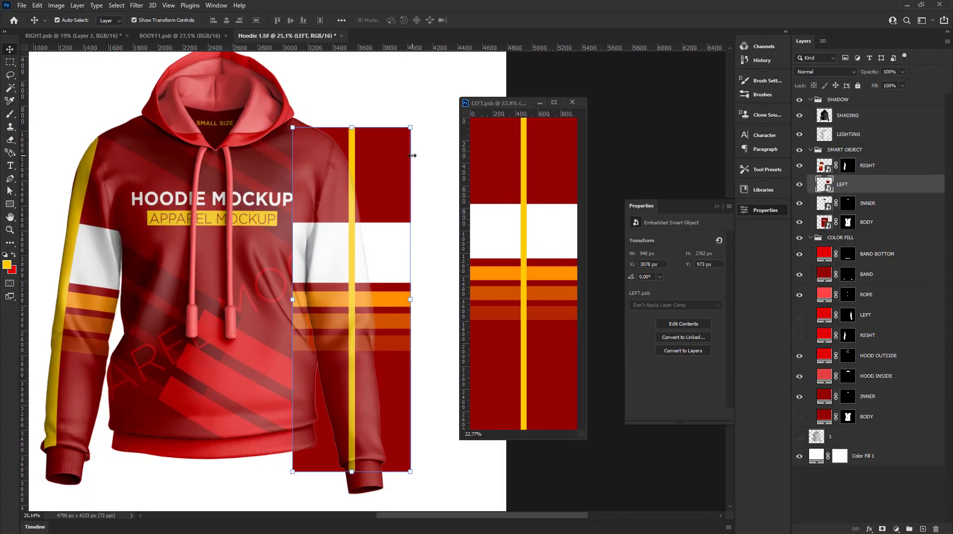
pyautogui.moveTo(421, 112); pyautogui.dragTo(394, 112)
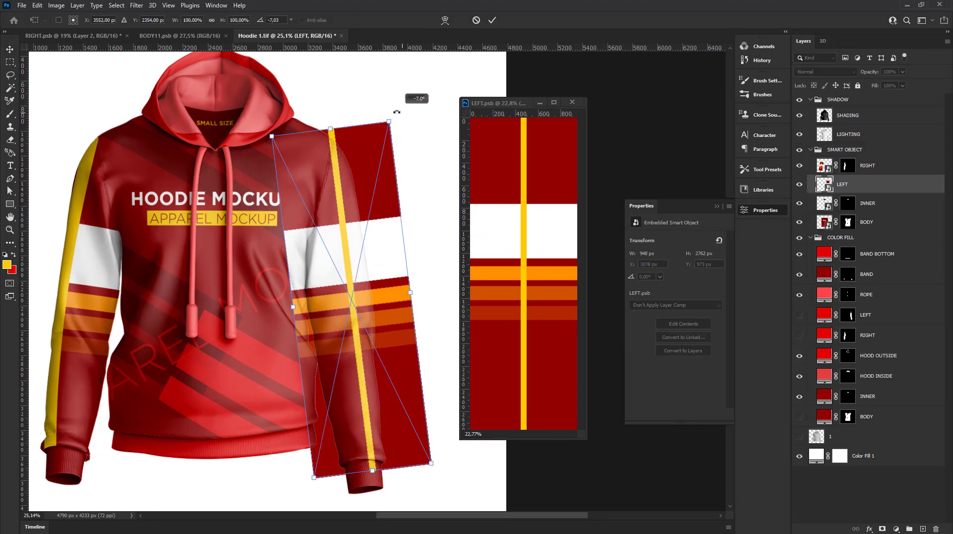
# Step: Warp the LEFT artwork onto the sleeve and shoulder, commit, and load the sleeve selection
pyautogui.click(445, 20)
pyautogui.scroll(2, 389, 323)
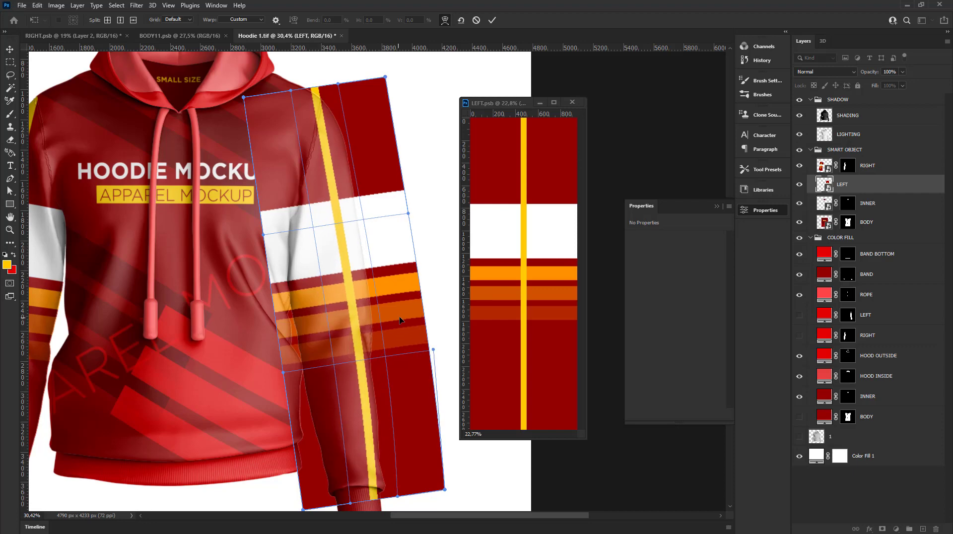
pyautogui.moveTo(405, 434); pyautogui.dragTo(411, 432)
pyautogui.scroll(3, 411, 432)
pyautogui.hscroll(-1, 411, 432)
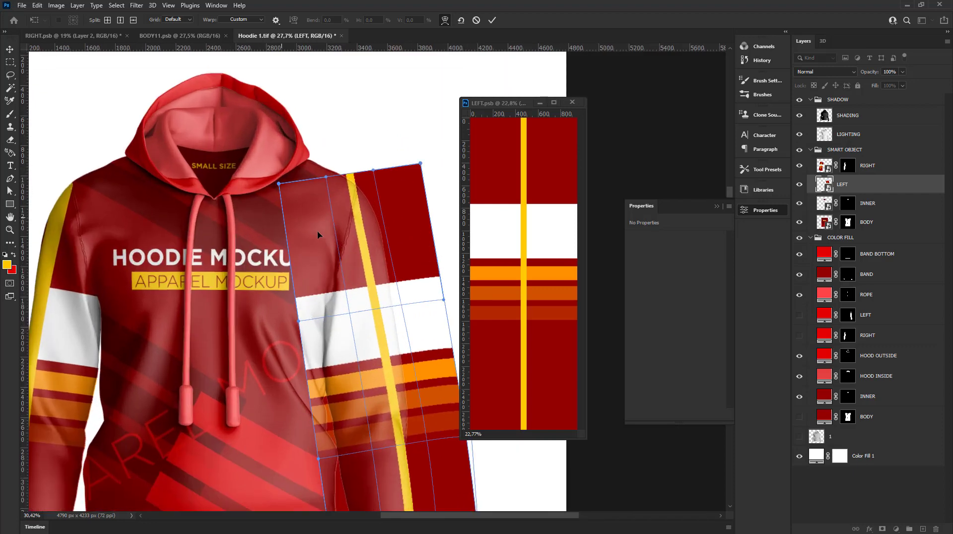
pyautogui.moveTo(279, 187); pyautogui.dragTo(279, 216)
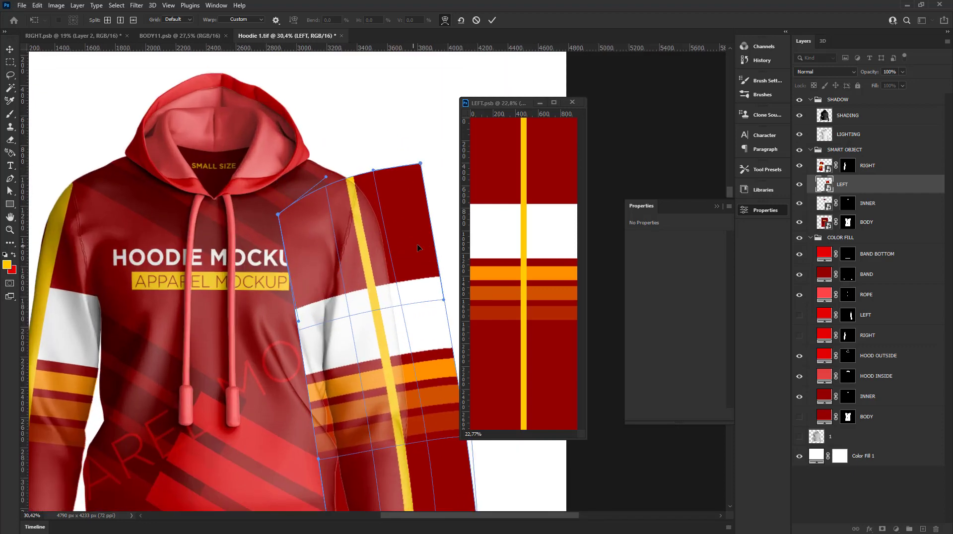
pyautogui.scroll(-1, 398, 248)
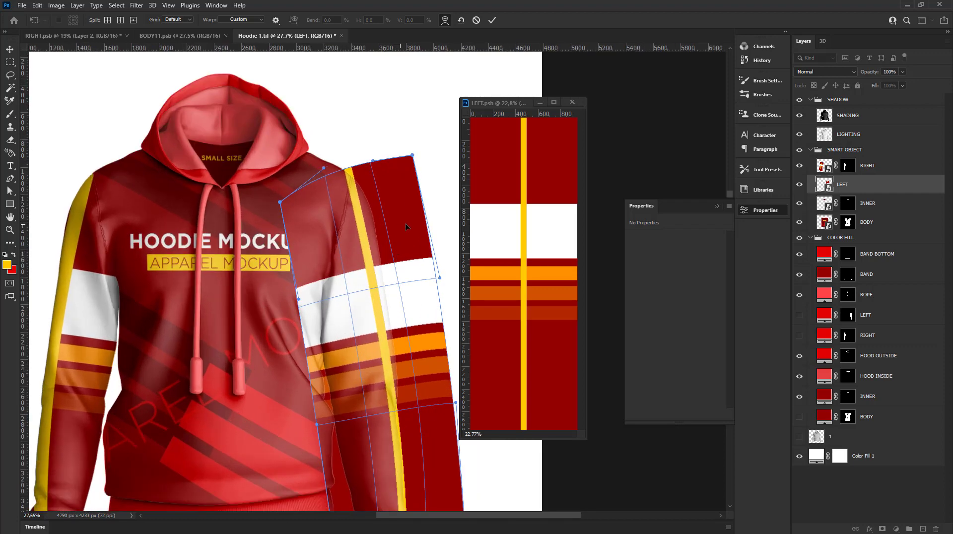
pyautogui.scroll(-3, 408, 231)
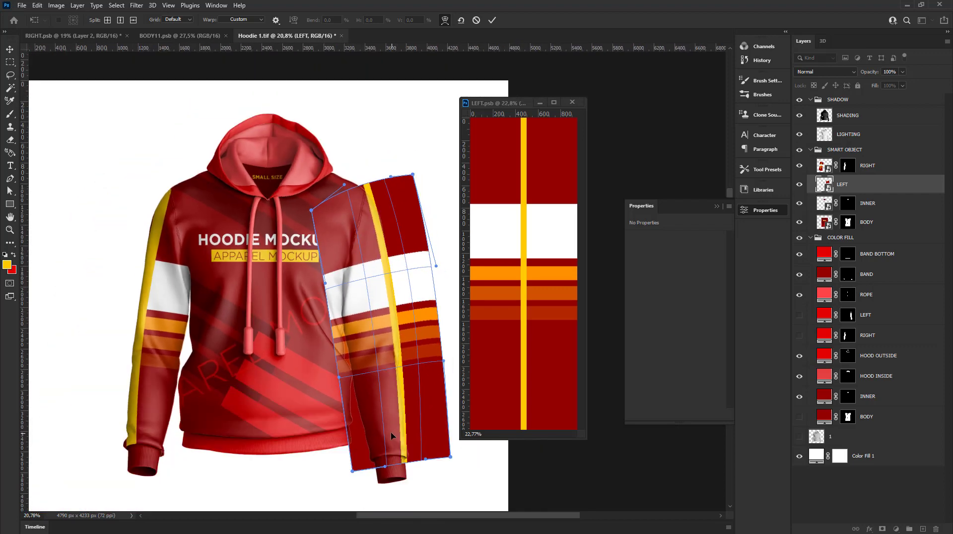
pyautogui.moveTo(347, 188); pyautogui.dragTo(338, 190)
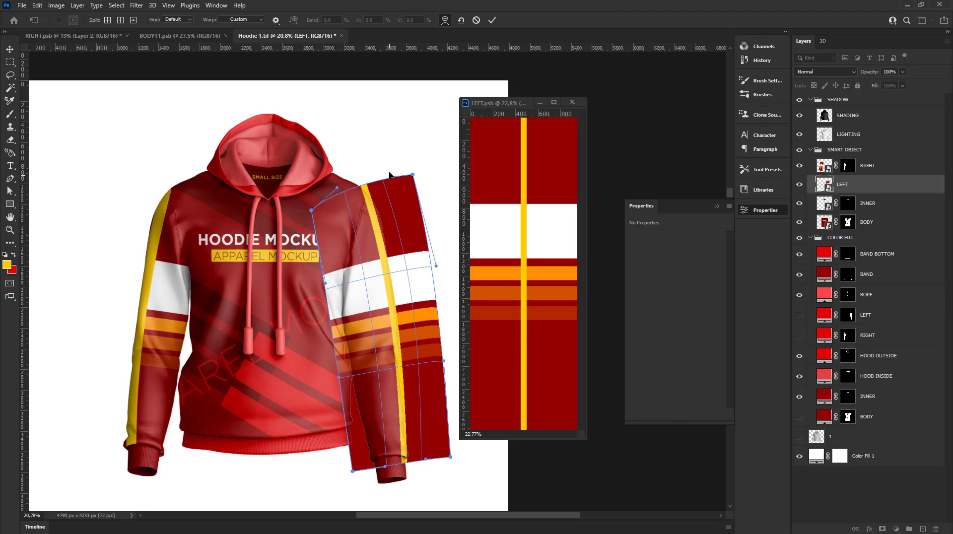
pyautogui.click(413, 175)
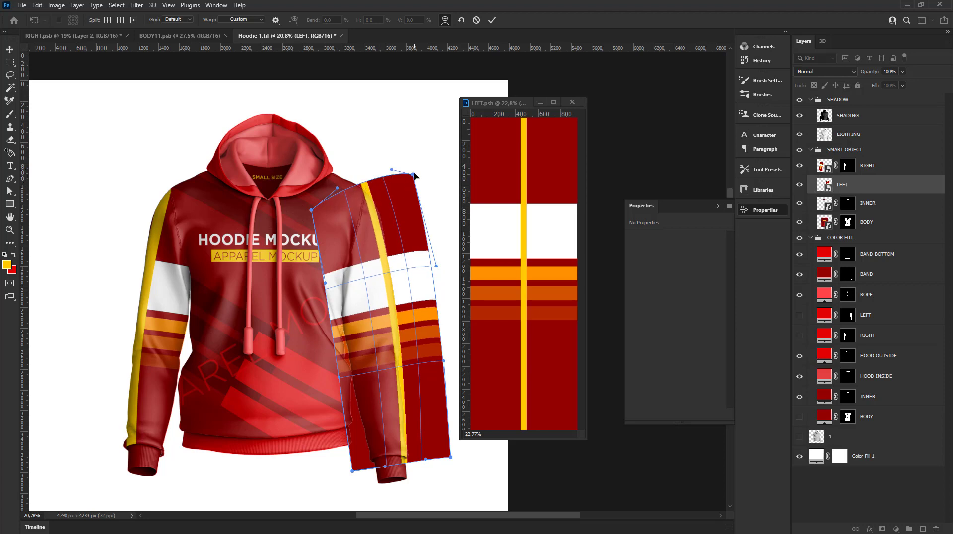
pyautogui.click(491, 21)
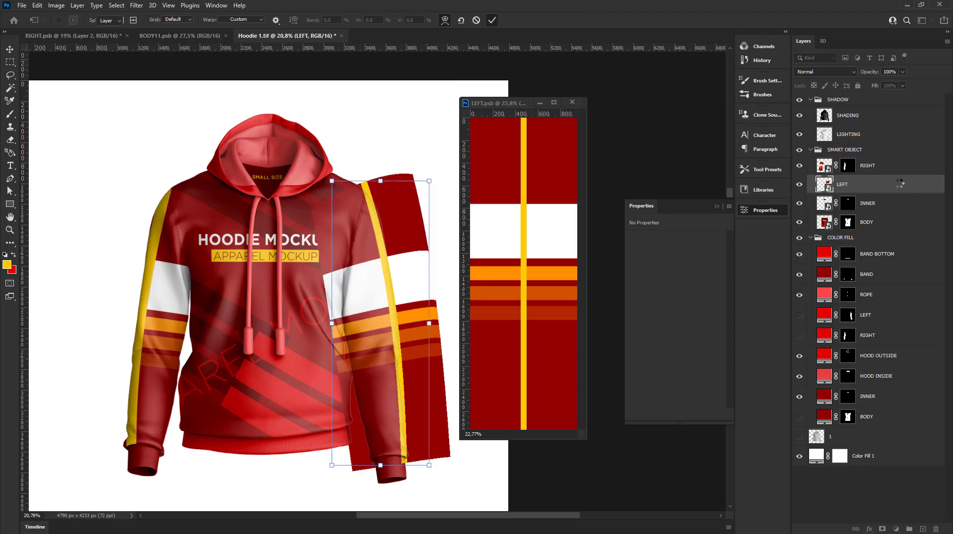
pyautogui.keyDown('ctrl'); pyautogui.click(848, 315); pyautogui.keyUp('ctrl')
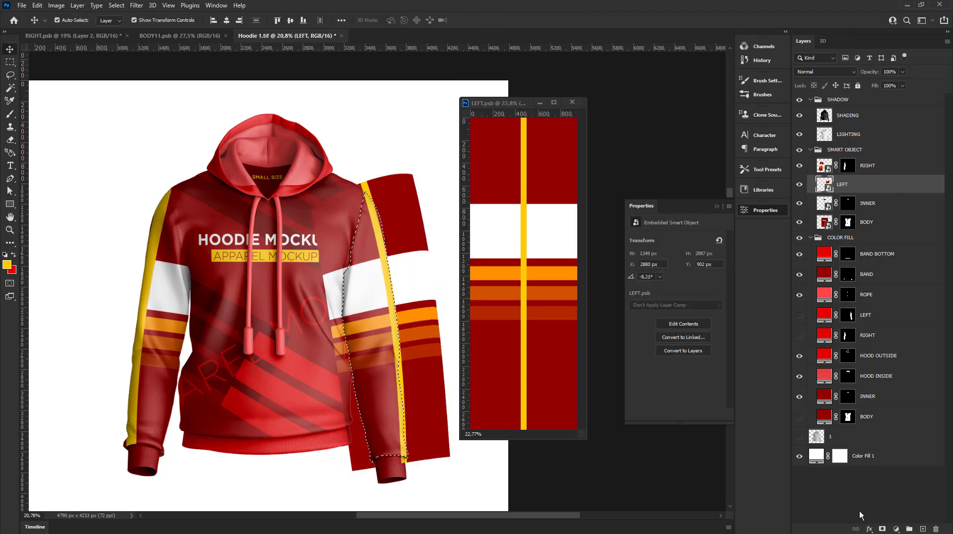
# Step: Mask the LEFT layer to the sleeve selection, then bring the LEFT.psb window forward
pyautogui.click(883, 529)
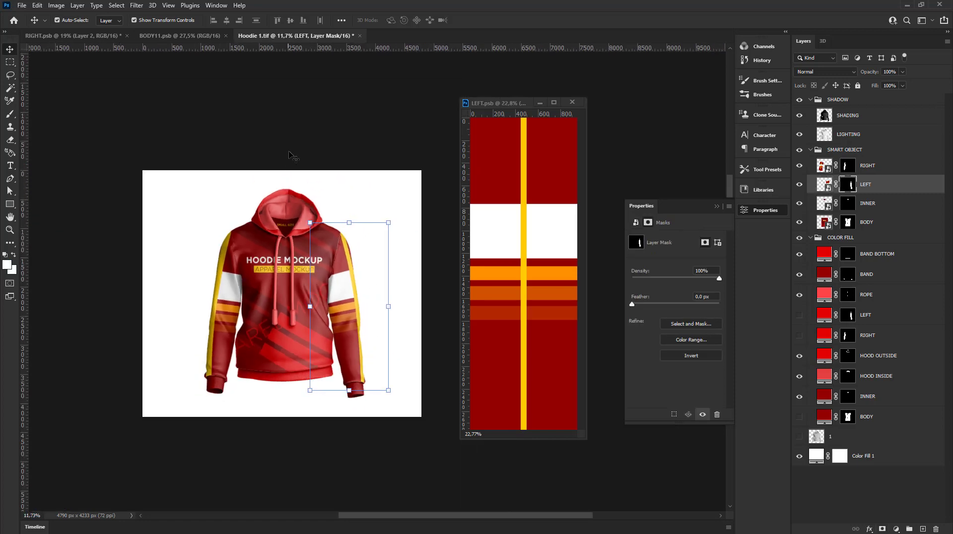
pyautogui.click(329, 382)
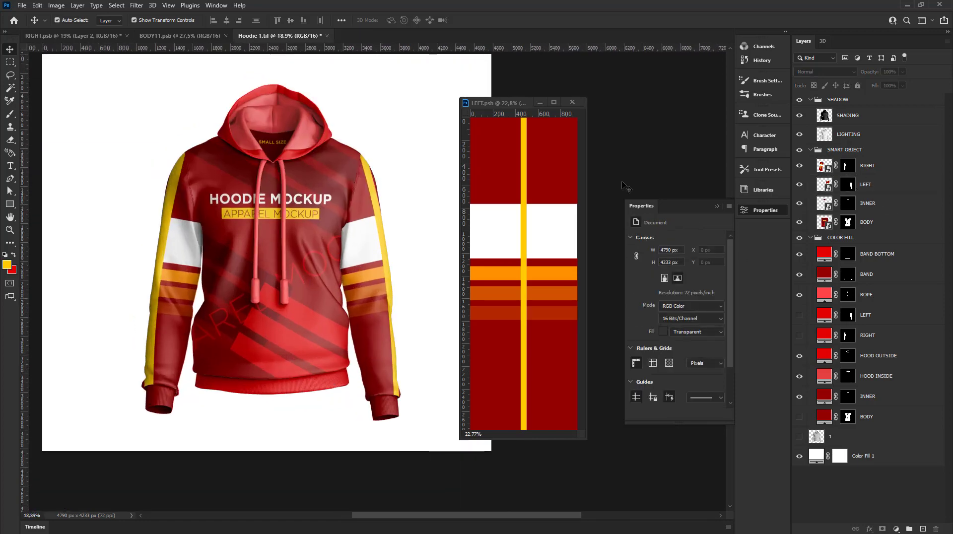
pyautogui.scroll(1, 172, 234)
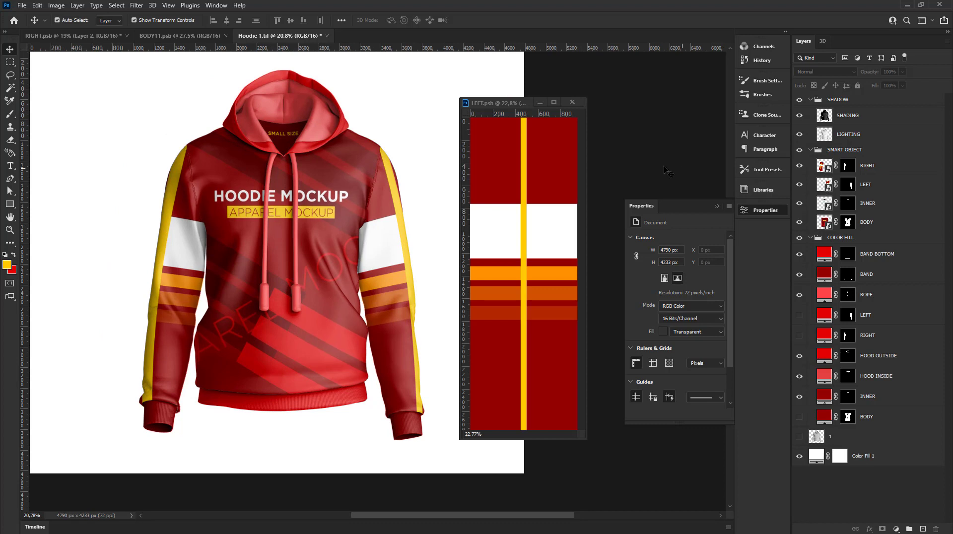
pyautogui.click(523, 154)
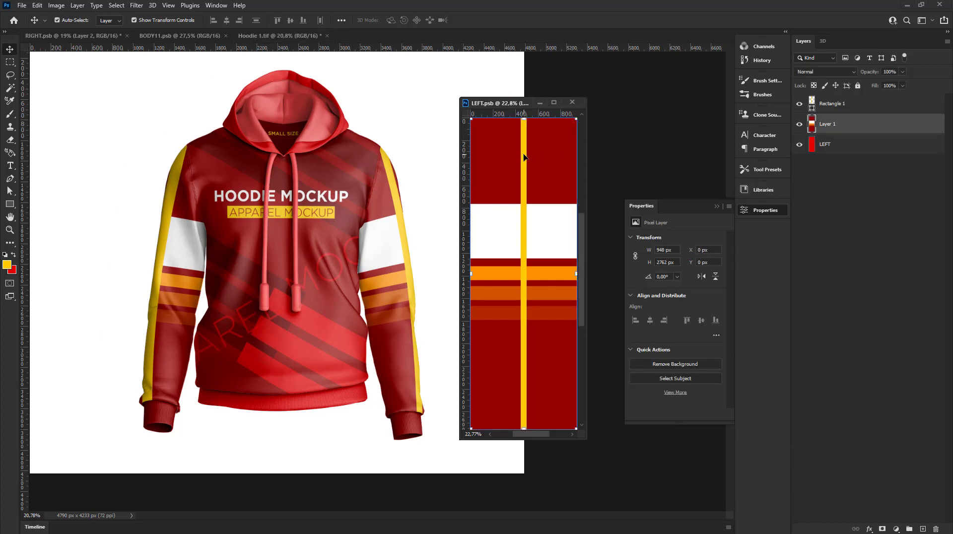
# Step: Delete the yellow Rectangle 1 layer from LEFT.psb, save it, and close it
pyautogui.scroll(-8, 507, 156)
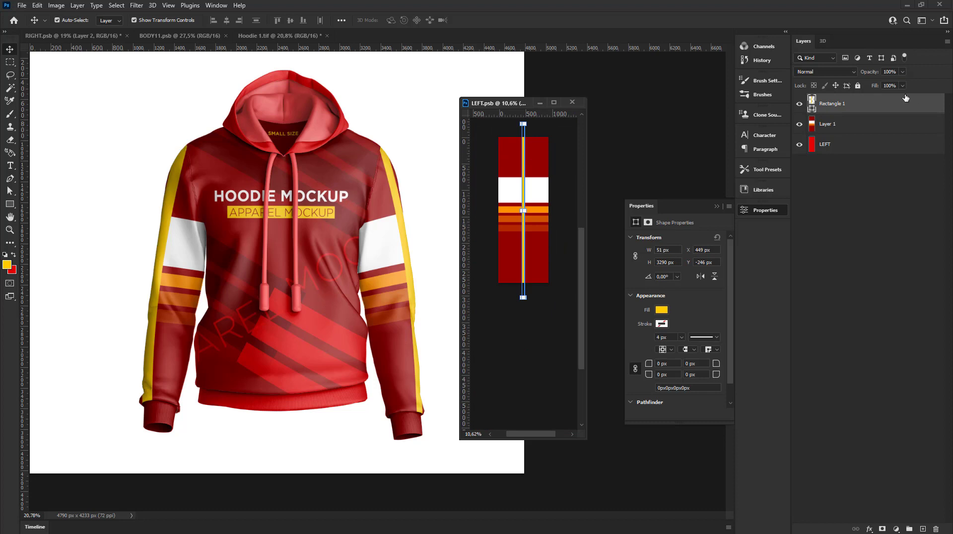
pyautogui.moveTo(906, 98); pyautogui.dragTo(938, 528)
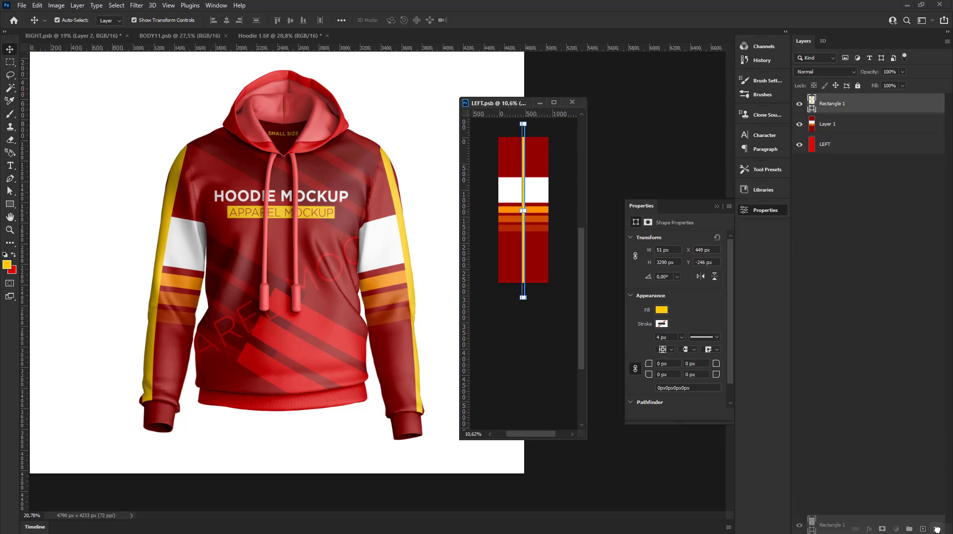
pyautogui.click(21, 5)
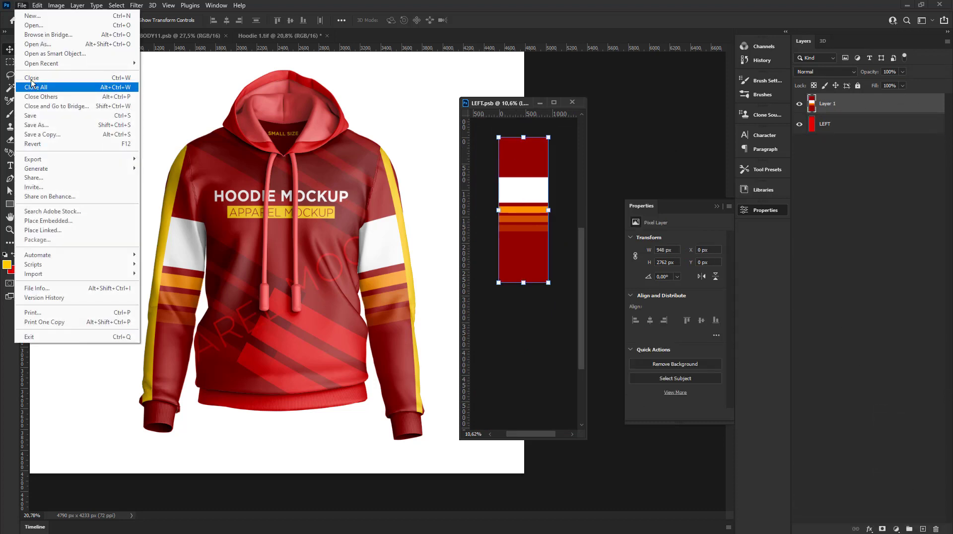
pyautogui.click(34, 116)
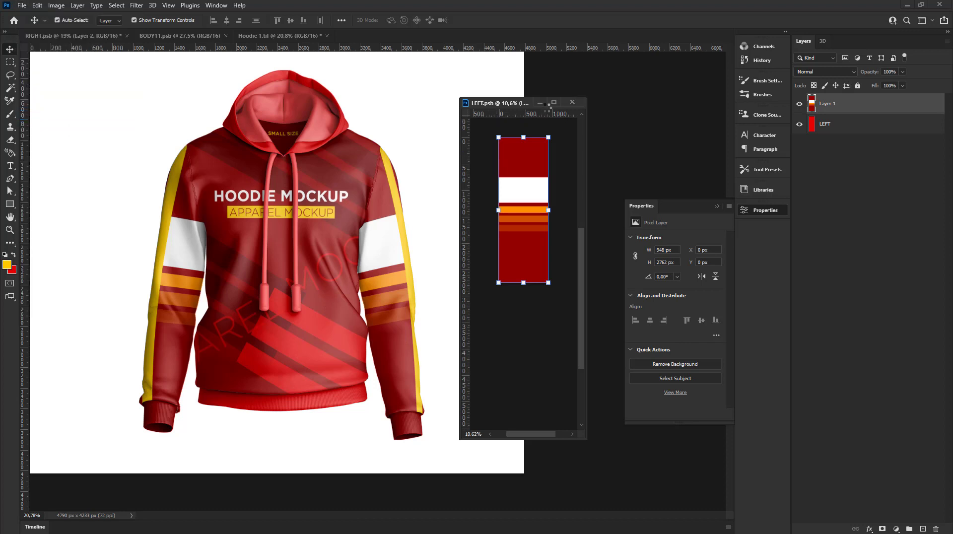
pyautogui.click(573, 103)
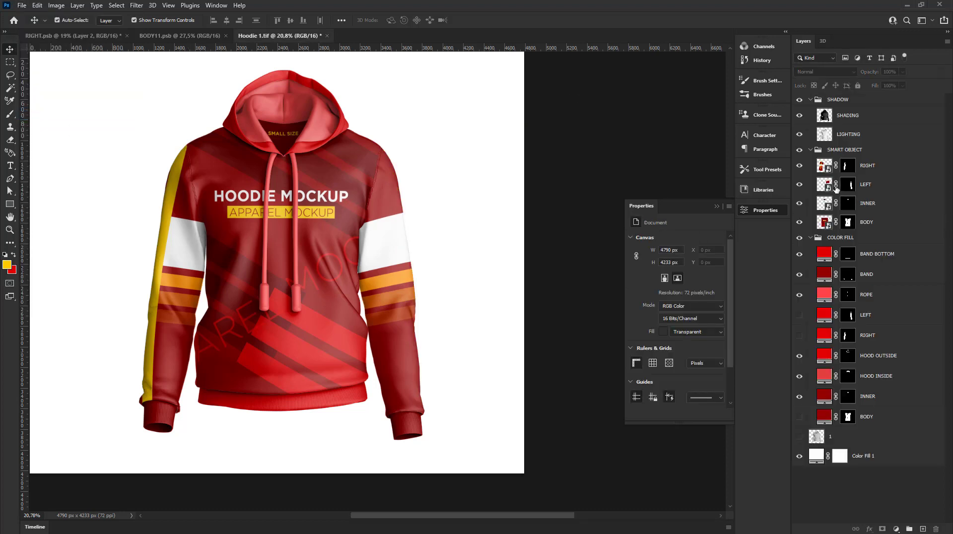
# Step: Open and save the RIGHT smart object, then close RIGHT.psb from Hoodie 1.tif
pyautogui.doubleClick(826, 167)
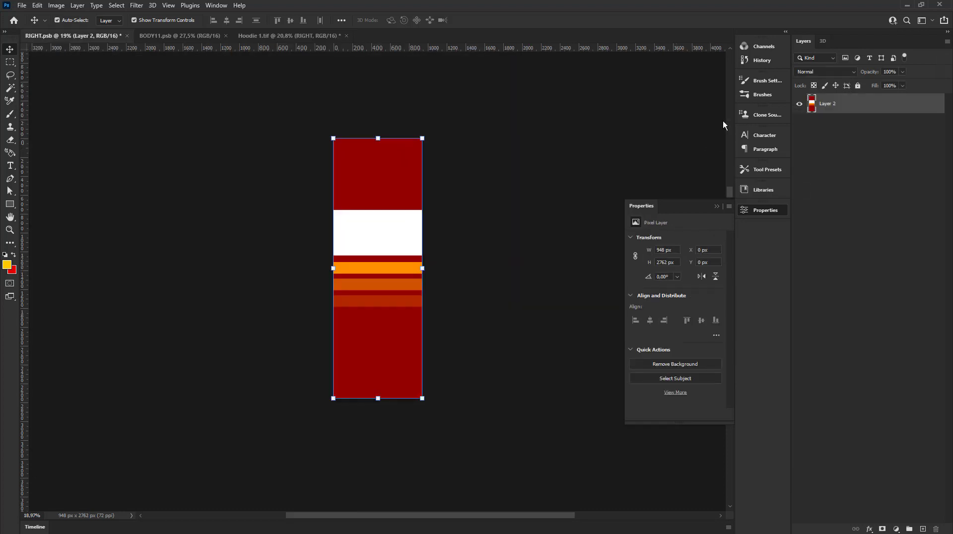
pyautogui.click(22, 6)
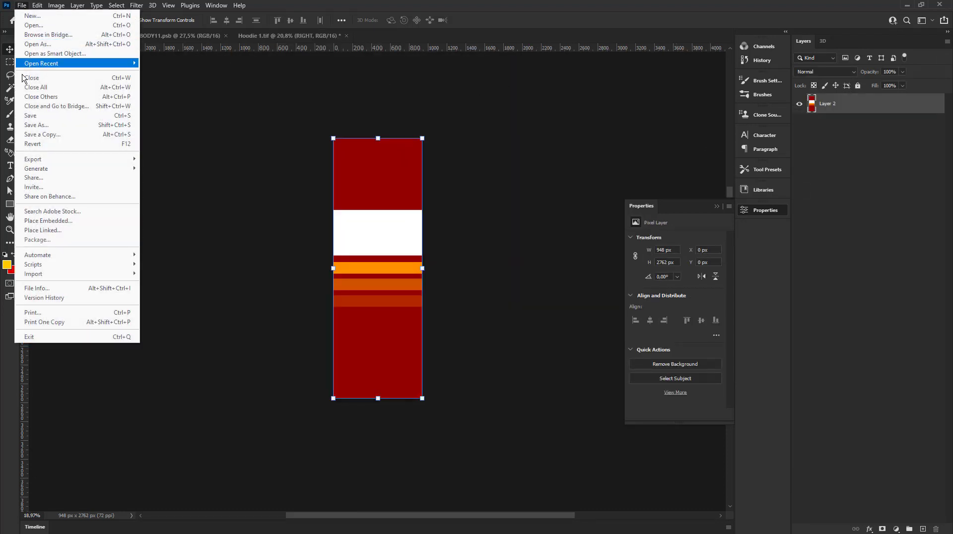
pyautogui.click(30, 113)
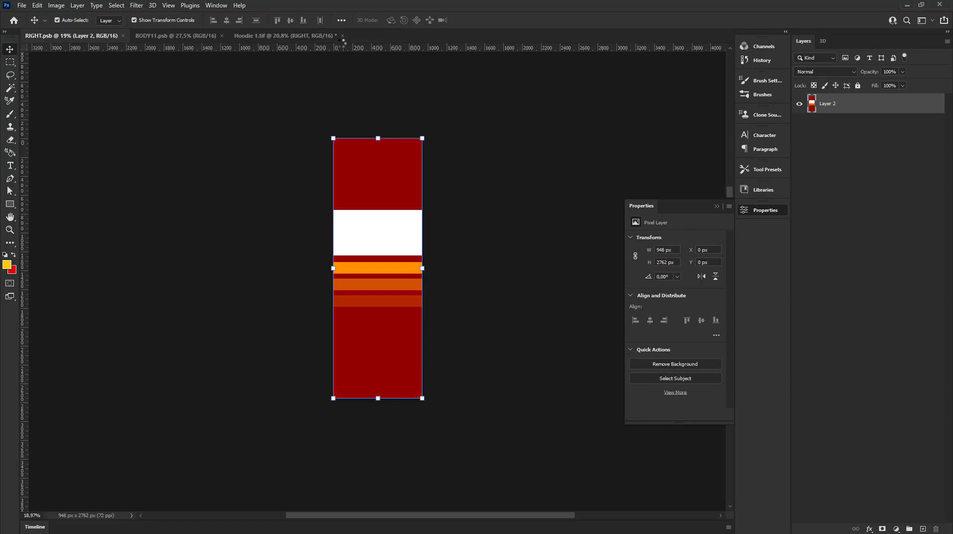
pyautogui.click(163, 37)
pyautogui.click(252, 37)
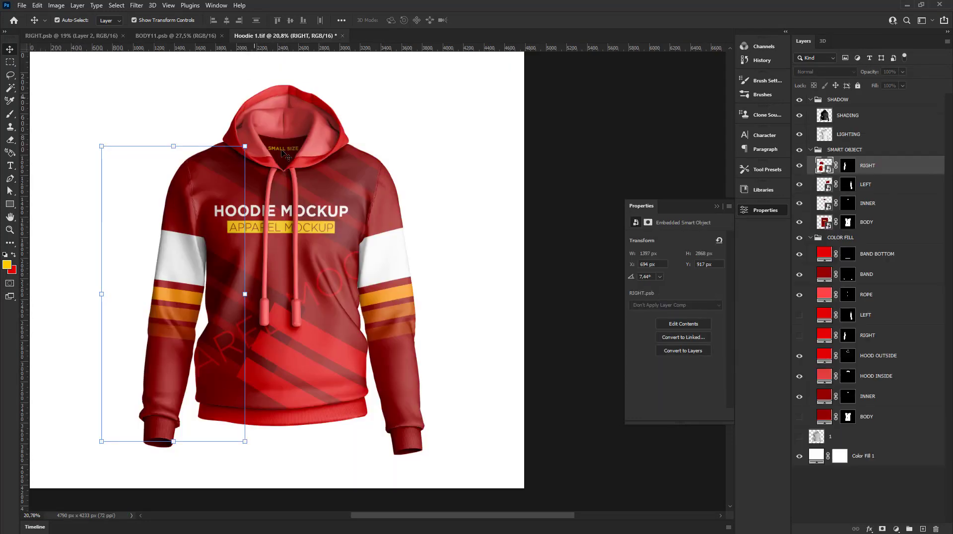
pyautogui.scroll(-1, 398, 213)
pyautogui.scroll(-1, 242, 104)
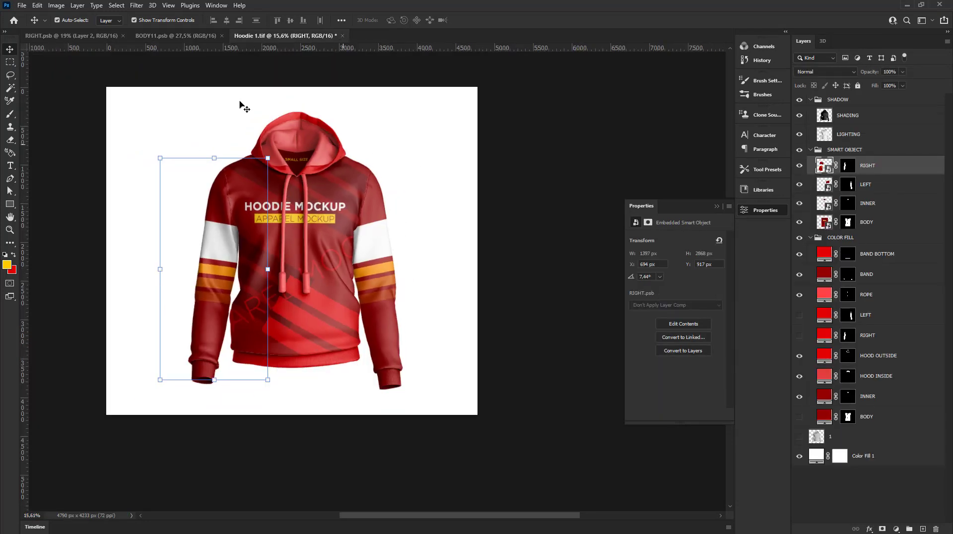
pyautogui.click(123, 36)
pyautogui.click(502, 217)
# Step: Change the Color Fill 1 background colour from white to light grey c9c9c9
pyautogui.scroll(1, 201, 275)
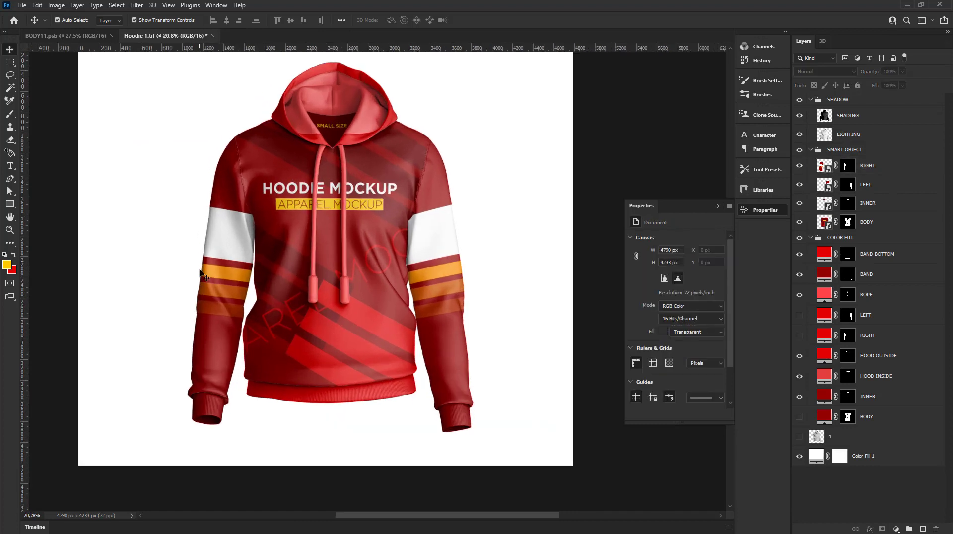
pyautogui.scroll(1, 213, 269)
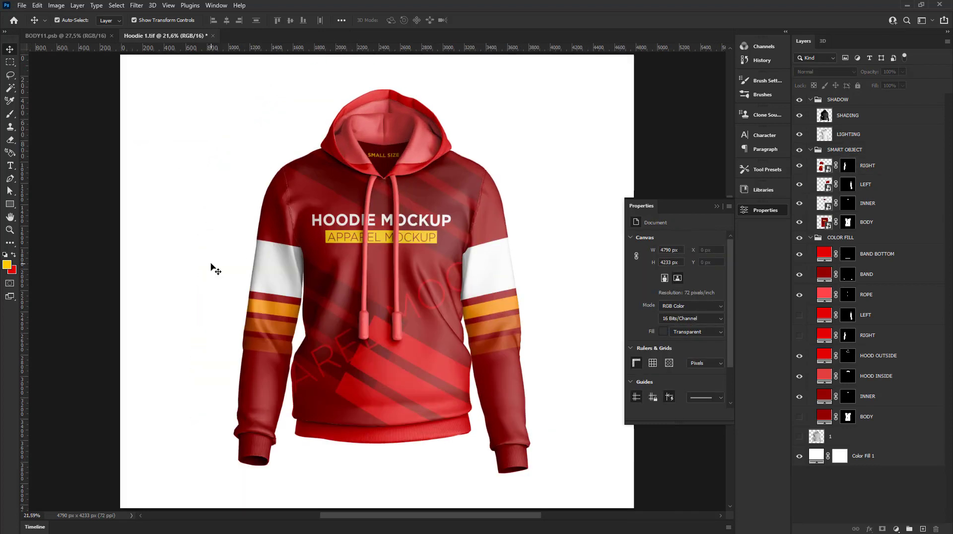
pyautogui.click(718, 207)
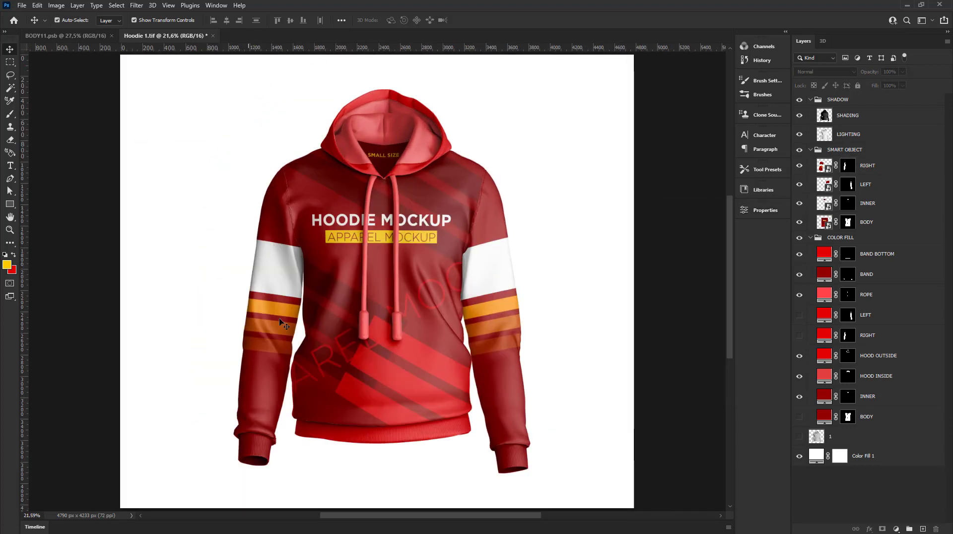
pyautogui.doubleClick(817, 455)
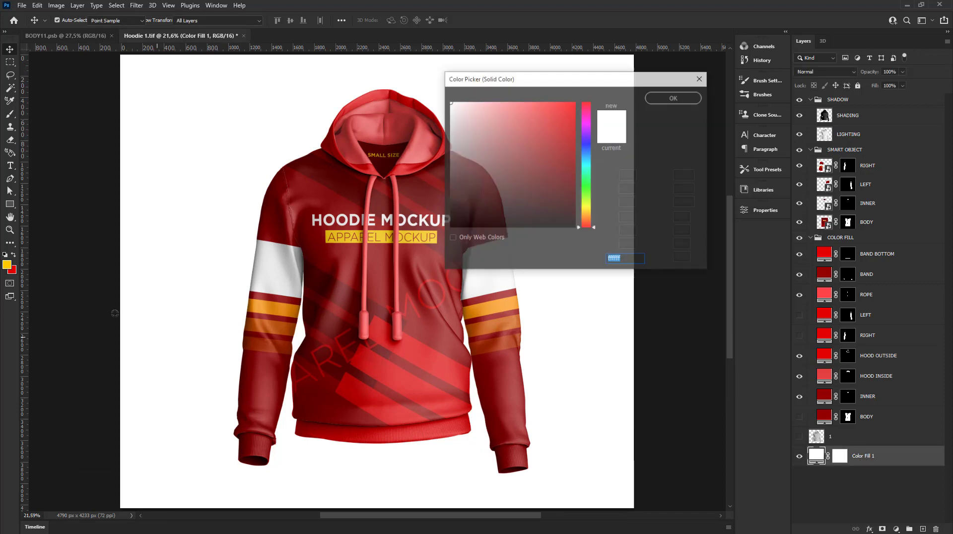
pyautogui.click(413, 223)
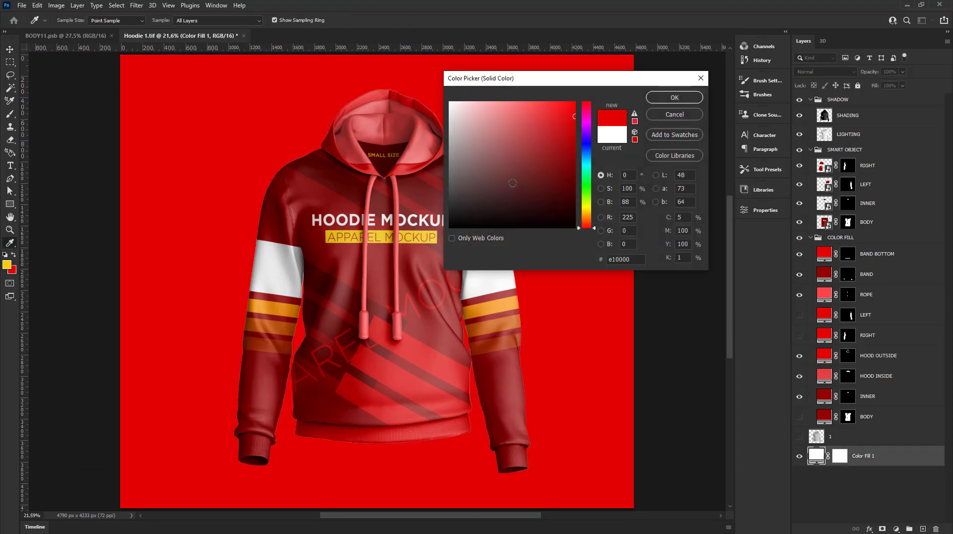
pyautogui.moveTo(513, 183)
pyautogui.mouseDown()
pyautogui.moveTo(417, 106)
pyautogui.moveTo(404, 128)
pyautogui.mouseUp()
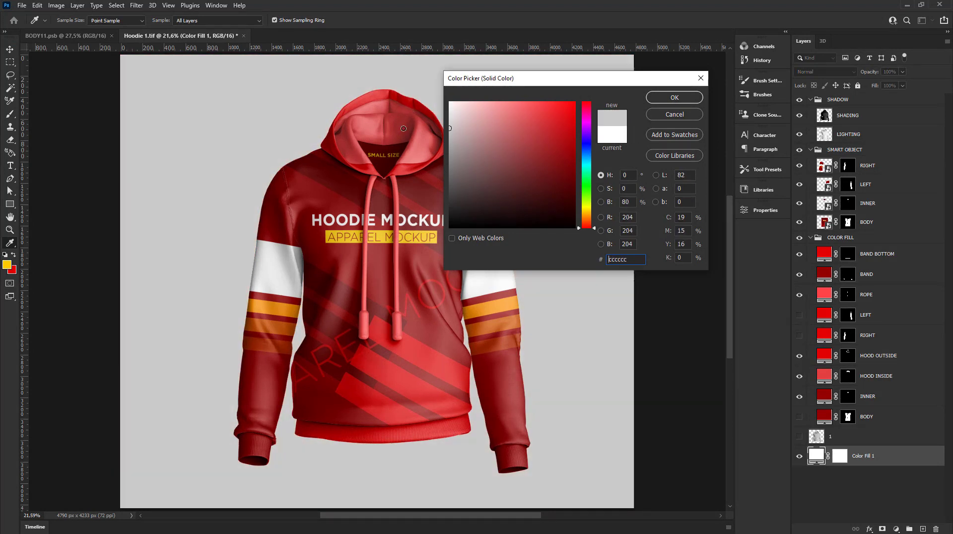
pyautogui.click(660, 97)
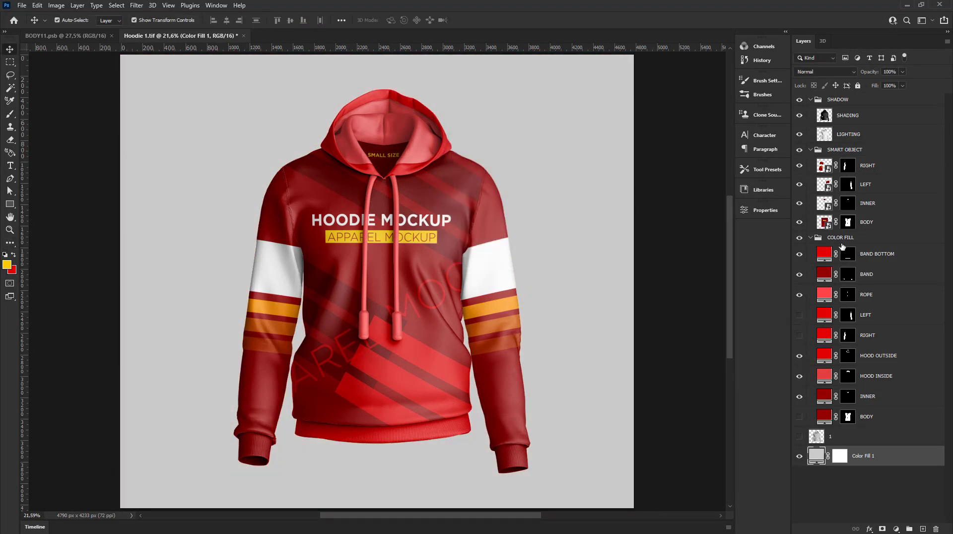
# Step: Collapse SHADOW, SMART OBJECT and COLOR FILL, group them, and name the group HOODIE MOCKUP
pyautogui.click(808, 240)
pyautogui.click(810, 238)
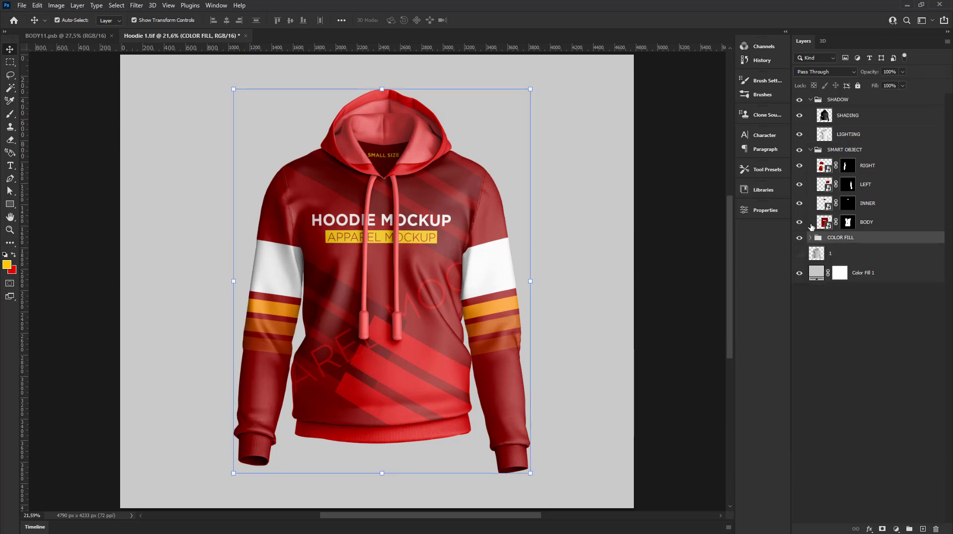
pyautogui.click(811, 150)
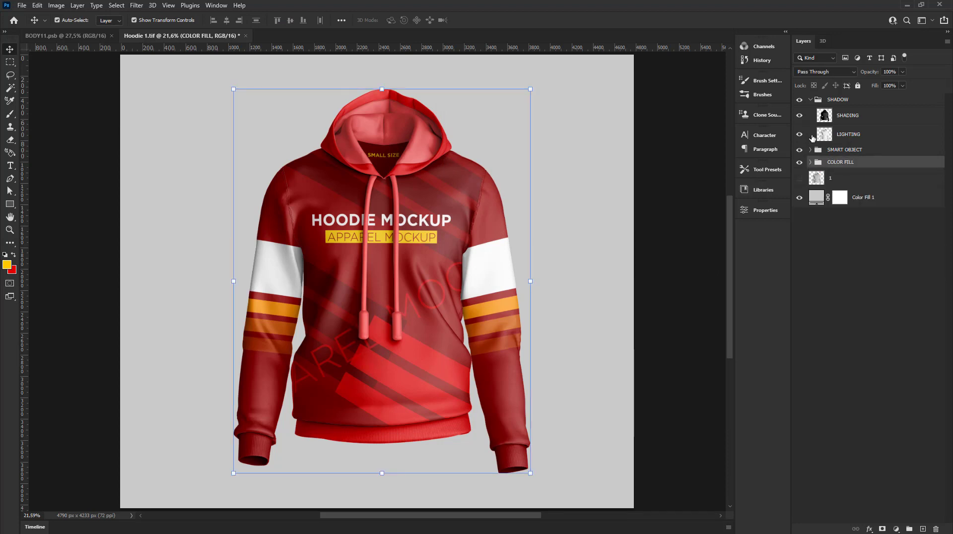
pyautogui.click(811, 100)
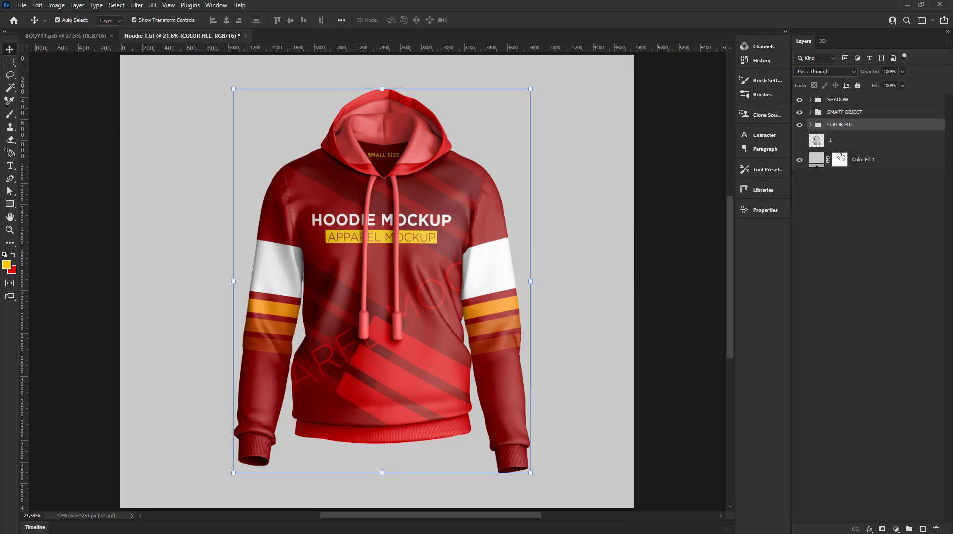
pyautogui.keyDown('shift'); pyautogui.click(846, 100); pyautogui.keyUp('shift')
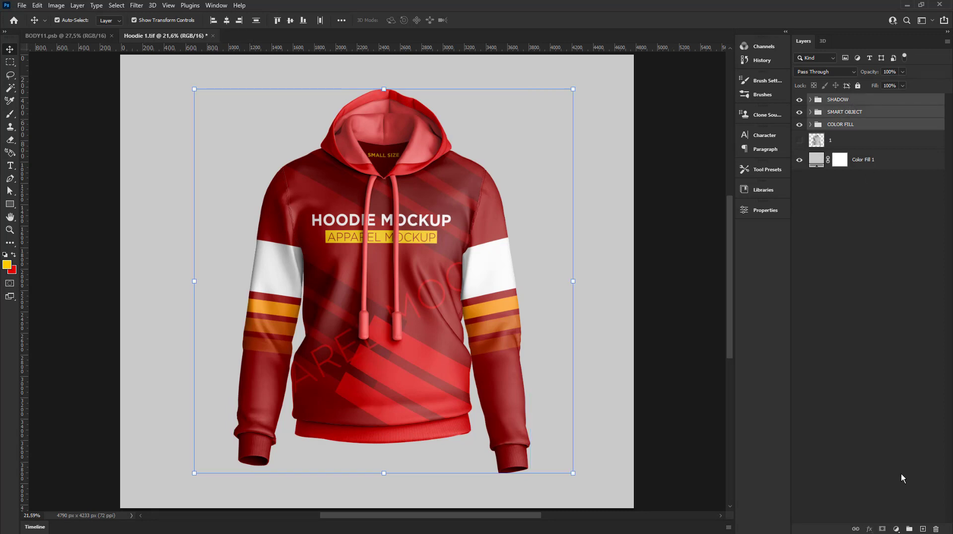
pyautogui.click(909, 529)
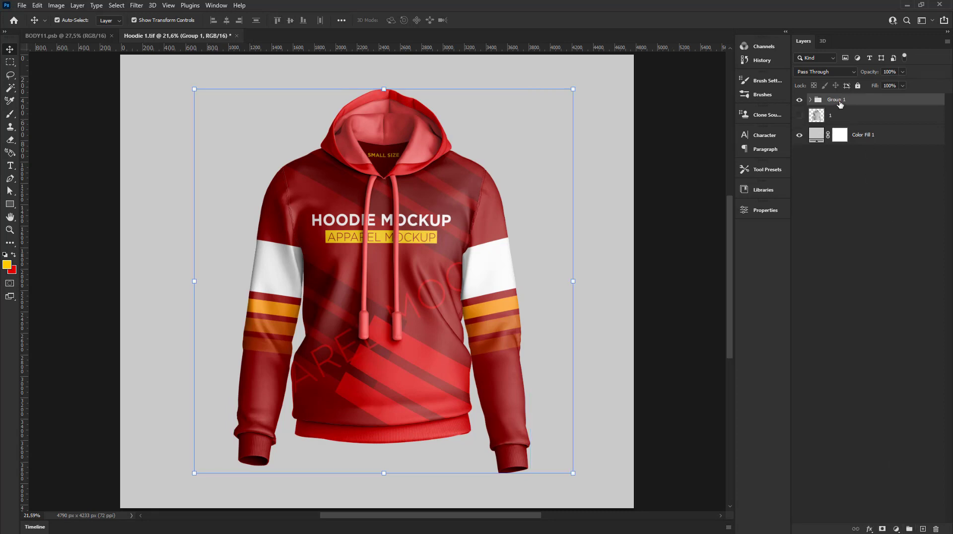
pyautogui.doubleClick(839, 101)
pyautogui.write('OODIE')
pyautogui.write(' MOCK')
pyautogui.write('UP')
pyautogui.press('Return')
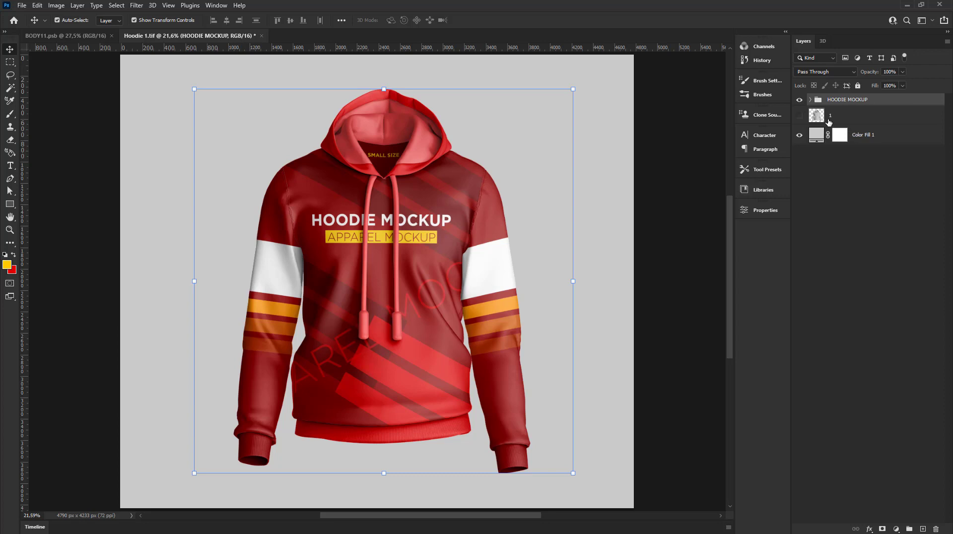
pyautogui.click(810, 100)
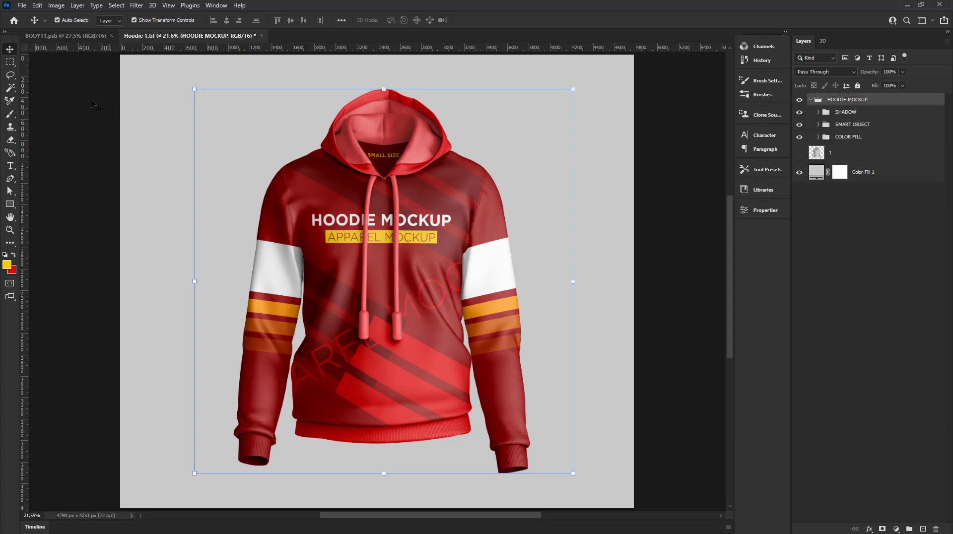
# Step: Set the Color Fill 1 background colour back to white ffffff
pyautogui.doubleClick(817, 171)
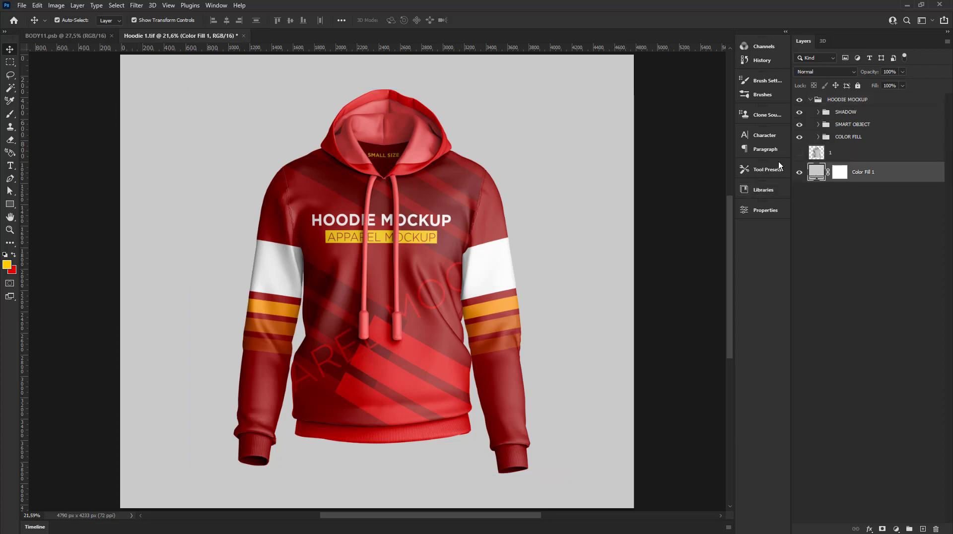
pyautogui.write('ffffff')
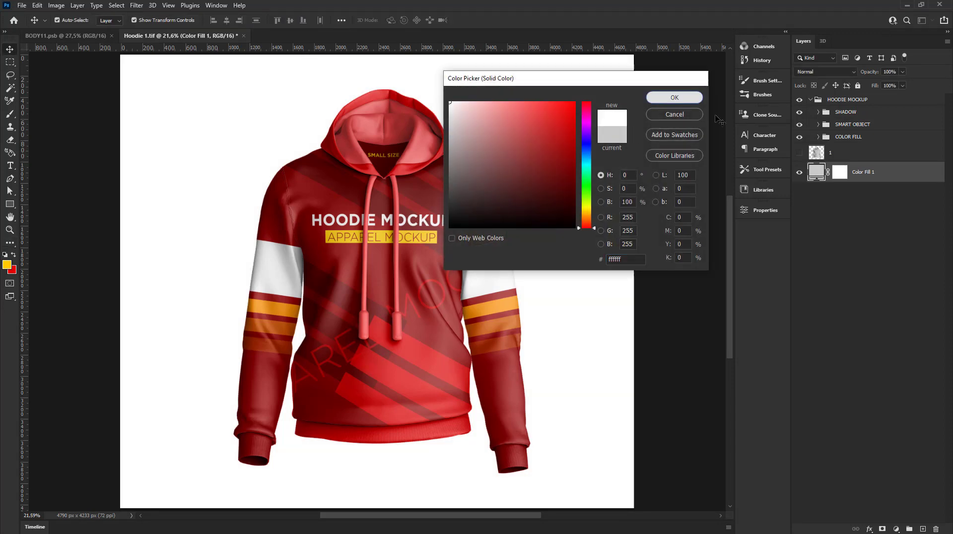
pyautogui.click(675, 98)
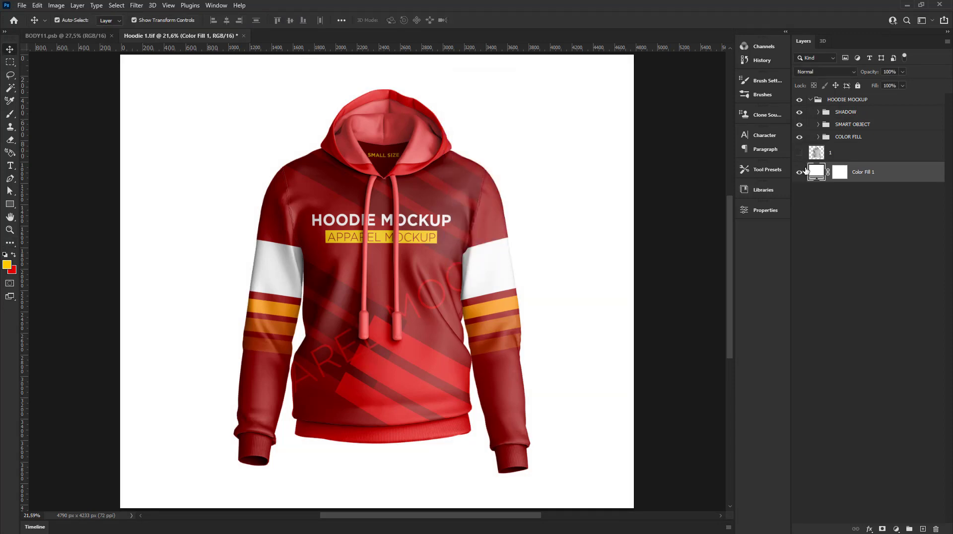
# Step: Rename Color Fill 1 to BACKGROUND and layer 1 to RESOURCE
pyautogui.doubleClick(865, 172)
pyautogui.write('BA')
pyautogui.write('CKGR')
pyautogui.write('OUND')
pyautogui.press('Return')
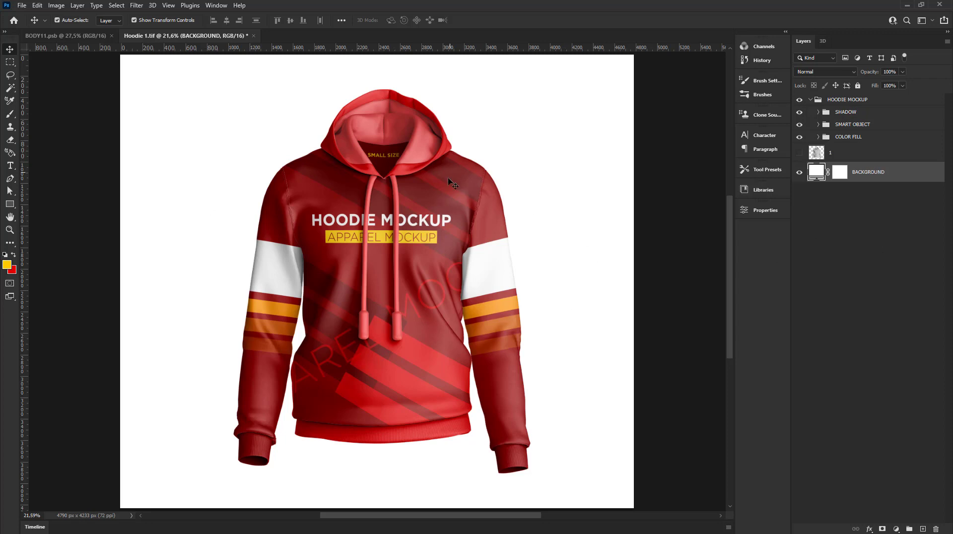
pyautogui.doubleClick(831, 154)
pyautogui.write('RESOURCE')
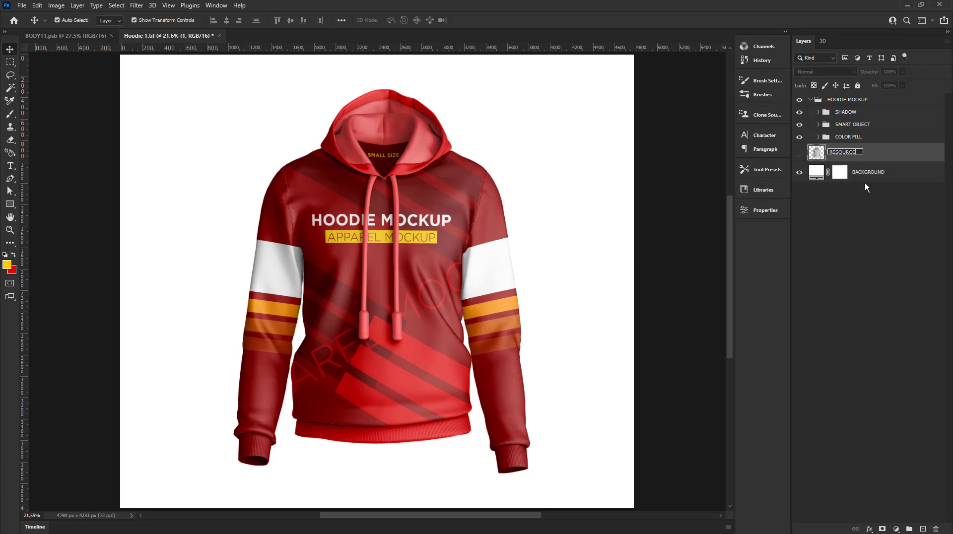
pyautogui.press('Return')
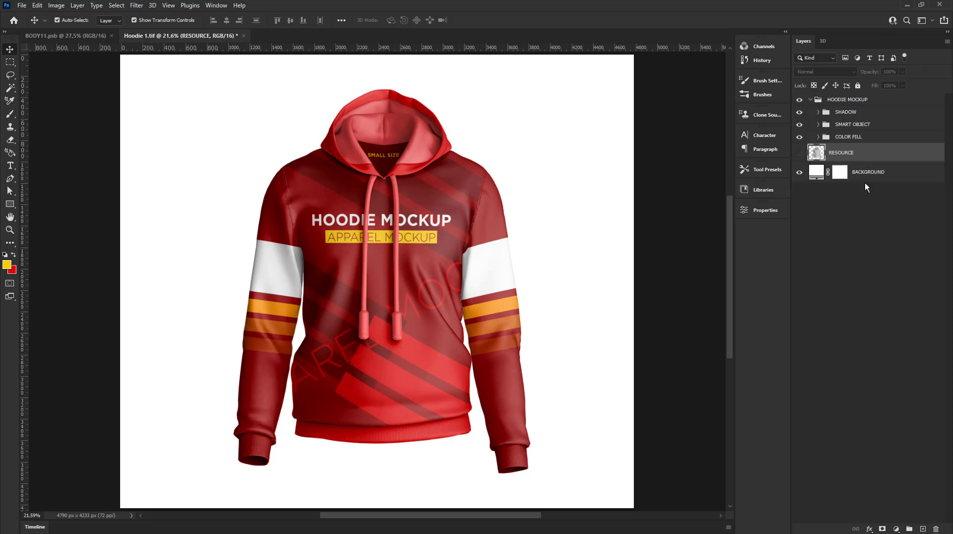